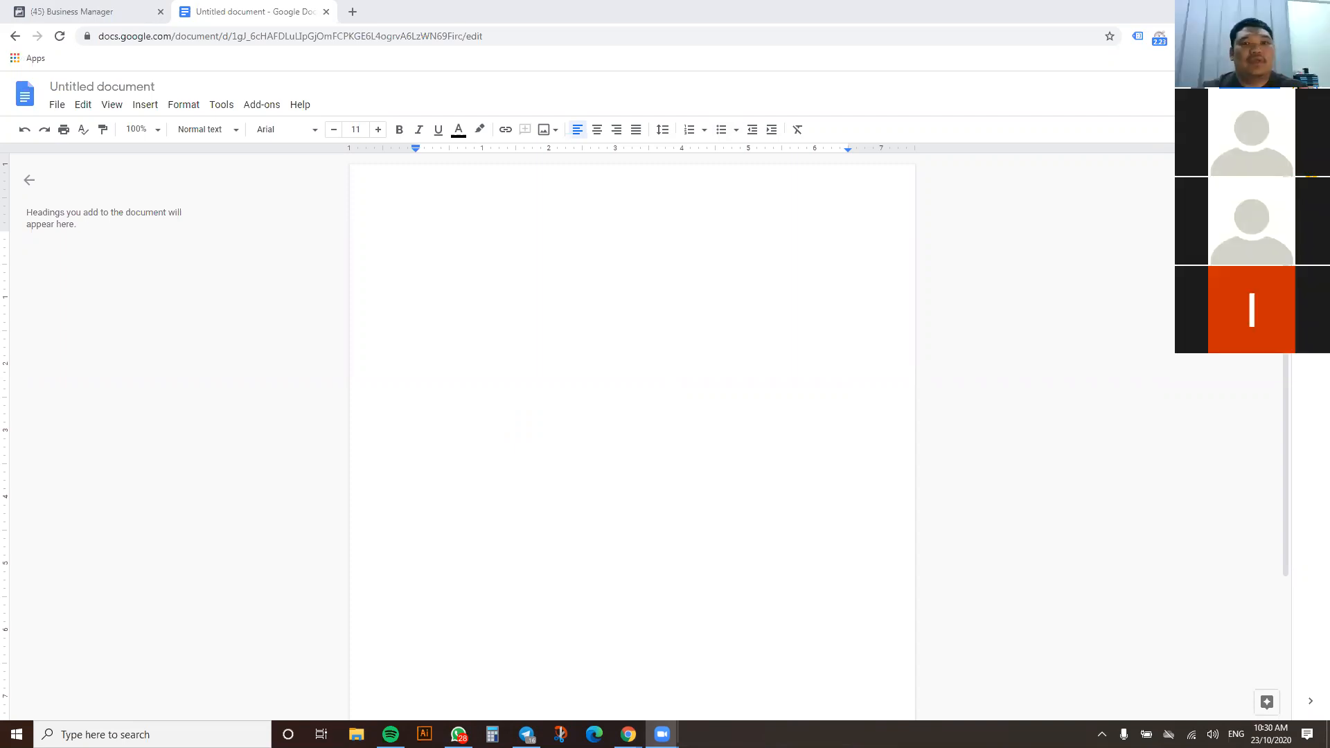
Insert a table with four columns and four rows into the blank document
{"action": "left_click", "coordinate": [525, 270]}
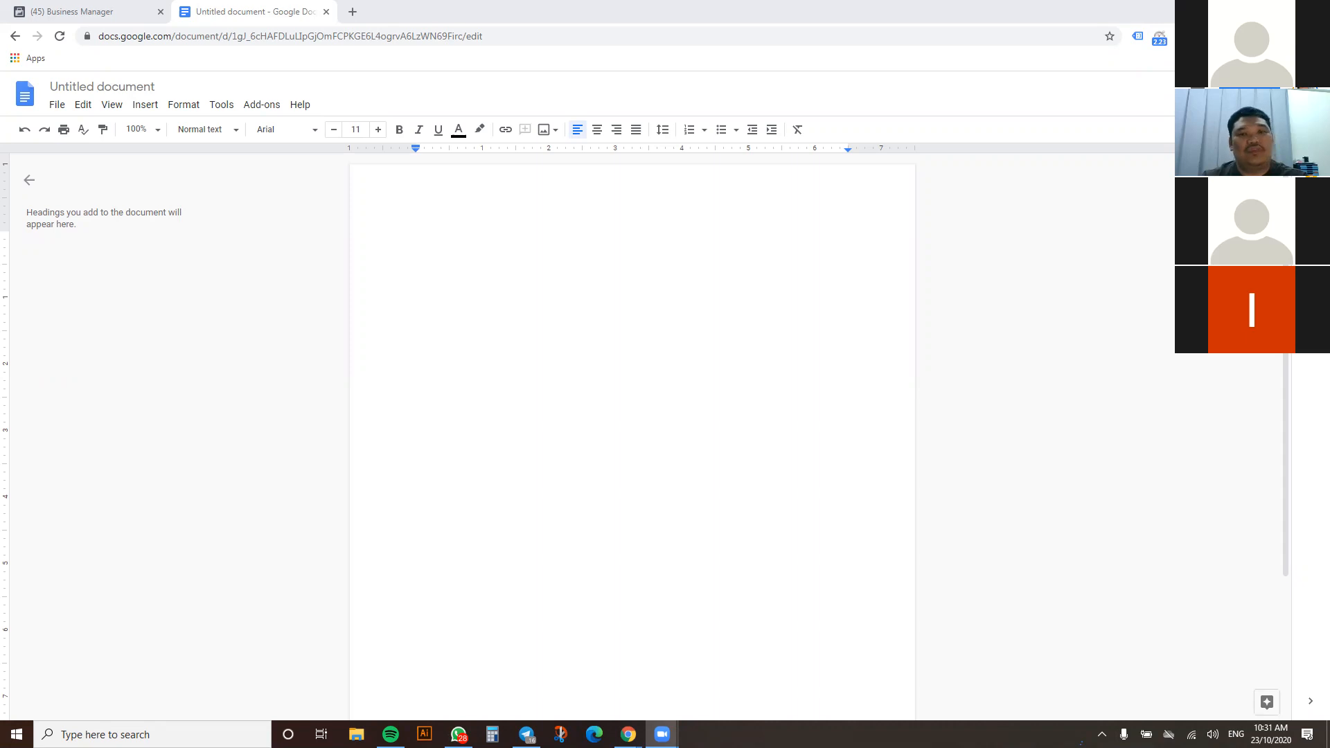
{"action": "left_click", "coordinate": [146, 106]}
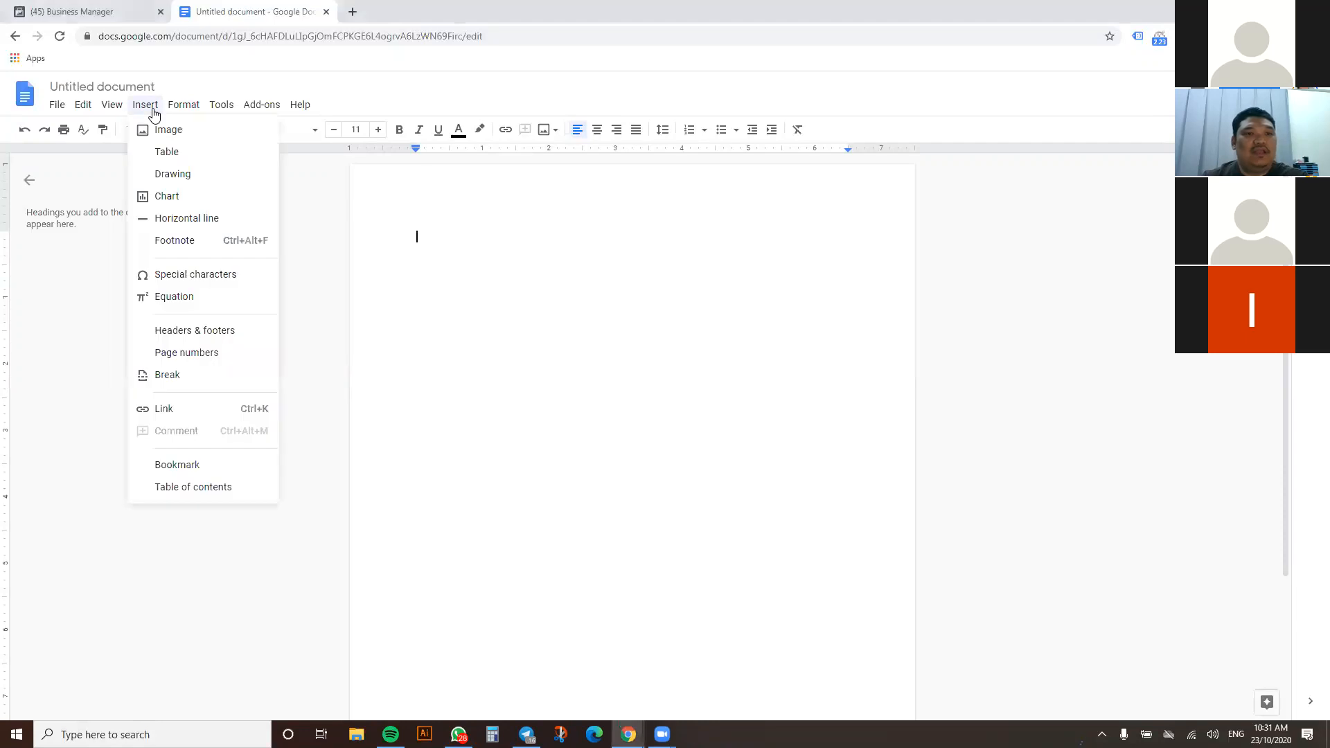
{"action": "mouse_move", "coordinate": [226, 159]}
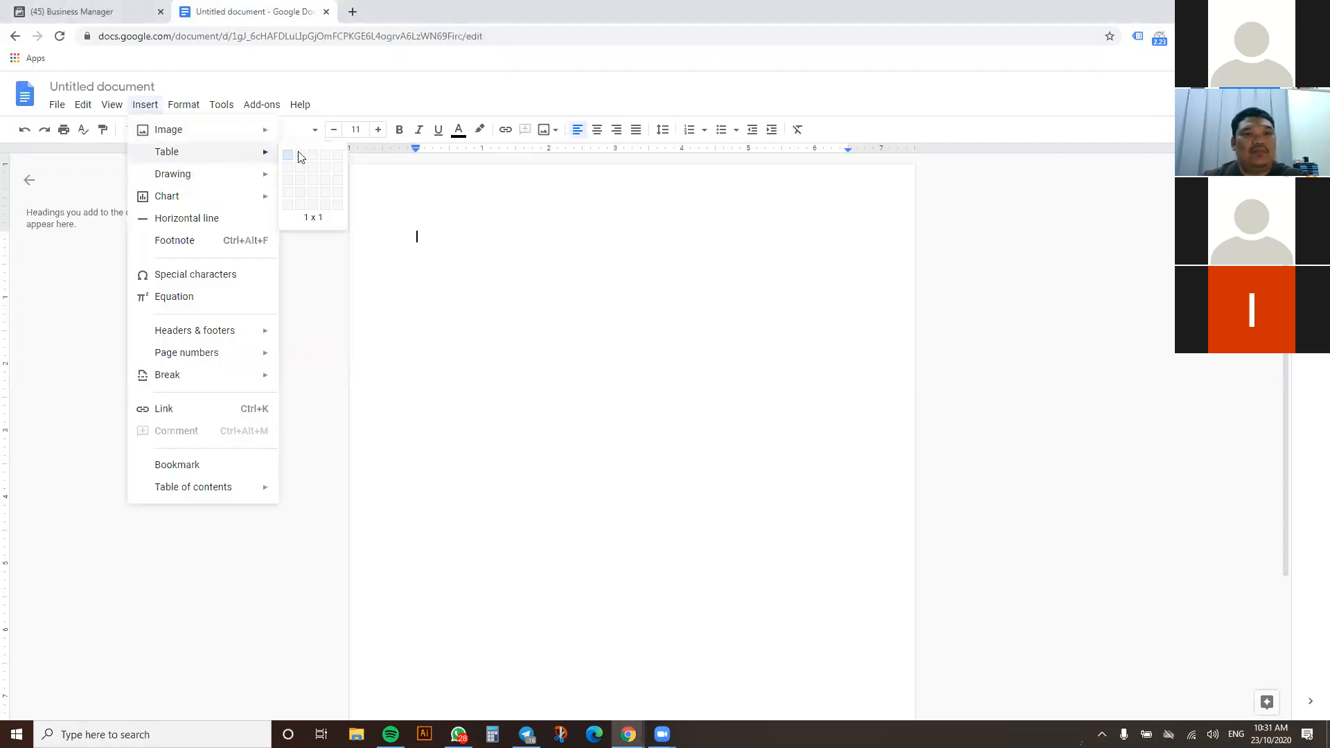
{"action": "left_click", "coordinate": [324, 199]}
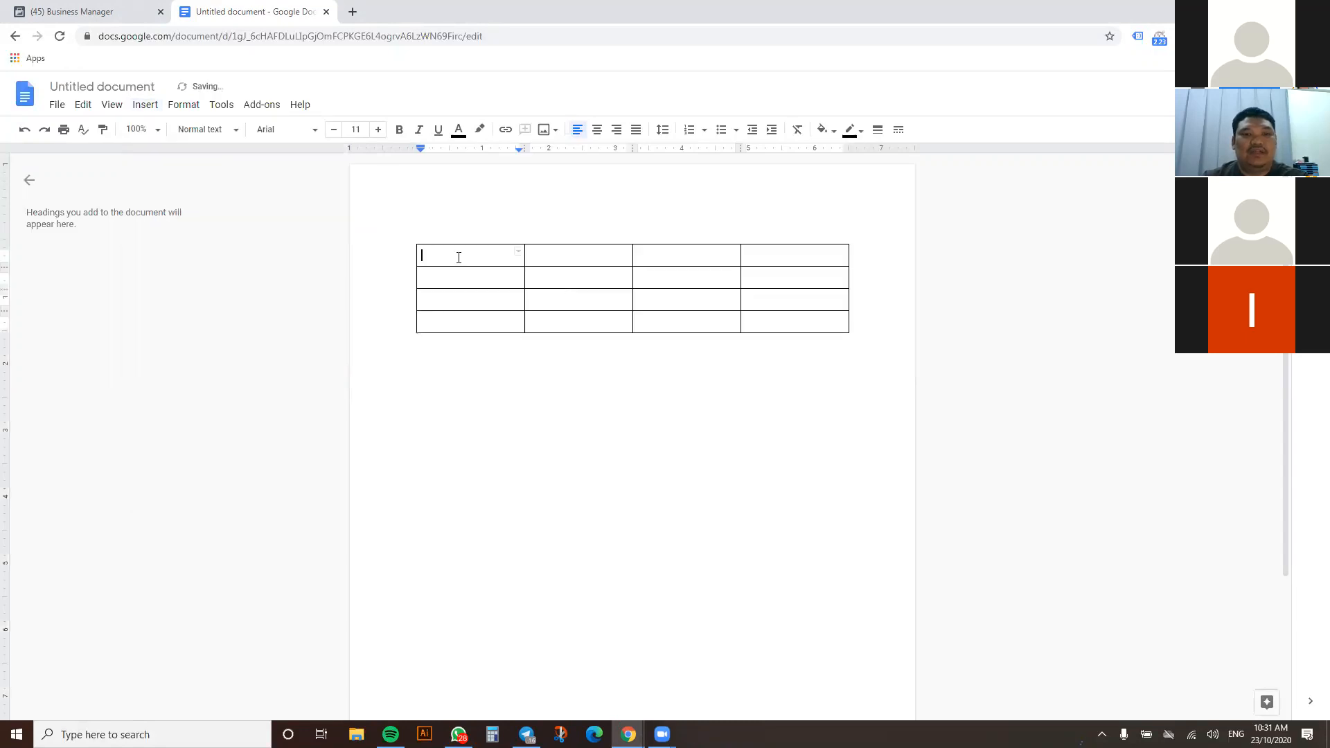
Label the four rows in the table's first column Minggu 1, Minggu 2, Minggu 3 and Minggu 4
{"action": "type", "text": "Minggu 1"}
{"action": "key", "text": "Down"}
{"action": "type", "text": "Minggu 2"}
{"action": "key", "text": "Down"}
{"action": "type", "text": "Min"}
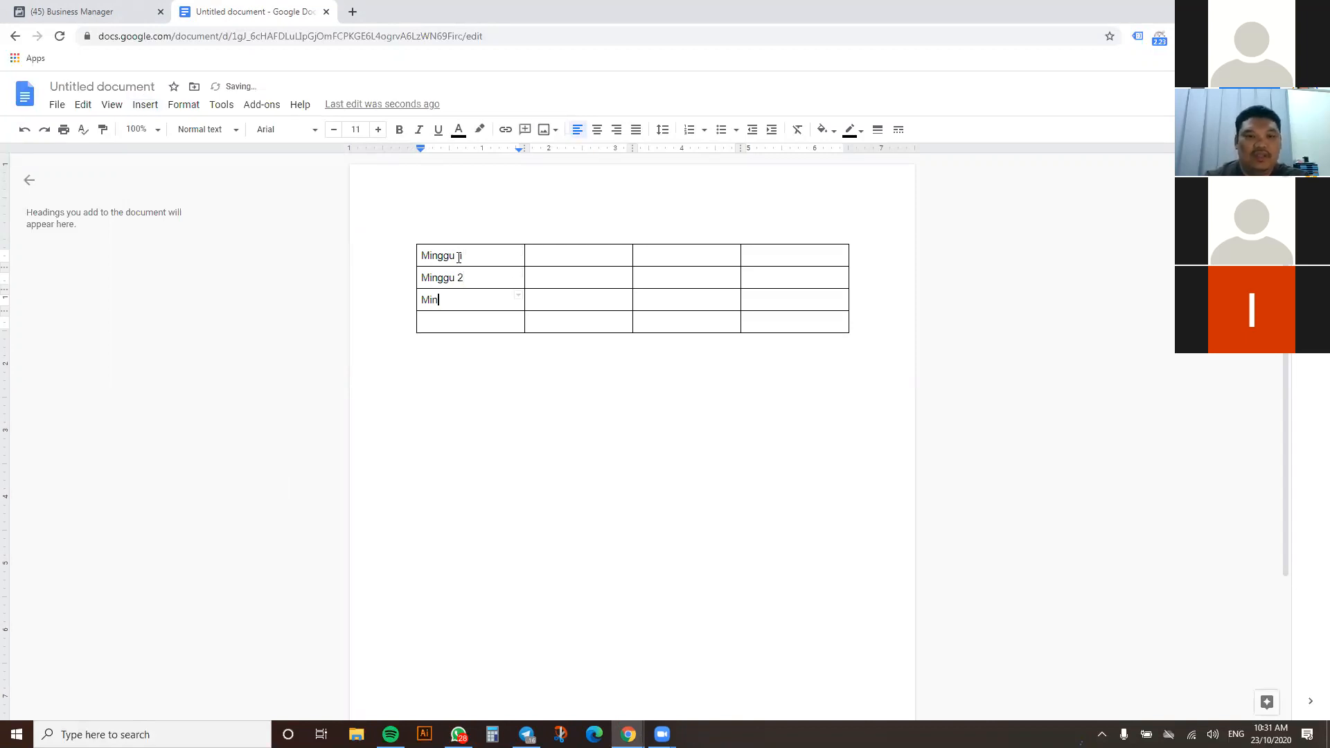
{"action": "type", "text": "ggu 3"}
{"action": "key", "text": "Down"}
{"action": "type", "text": "Minggu 4"}
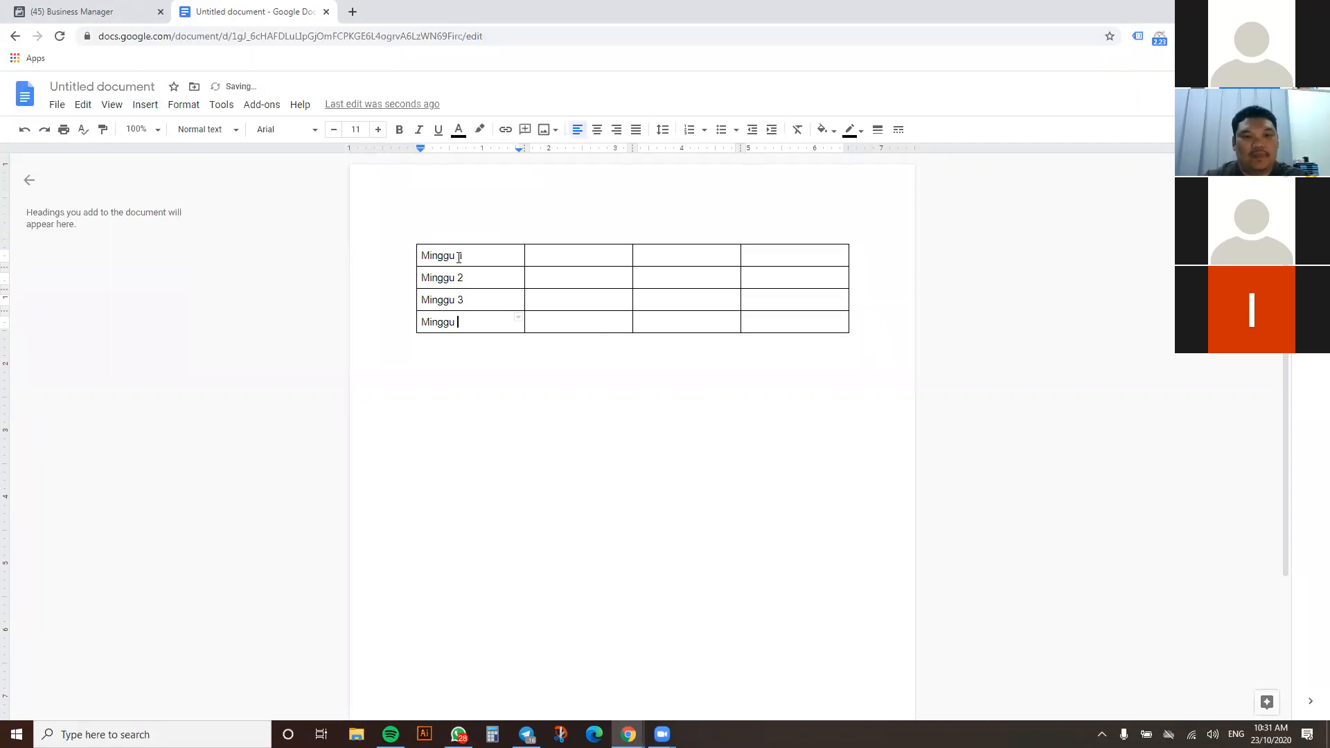
Enter "Promo tukar minyak hitam" in the second column of the Minggu 1 row
{"action": "left_click", "coordinate": [577, 261]}
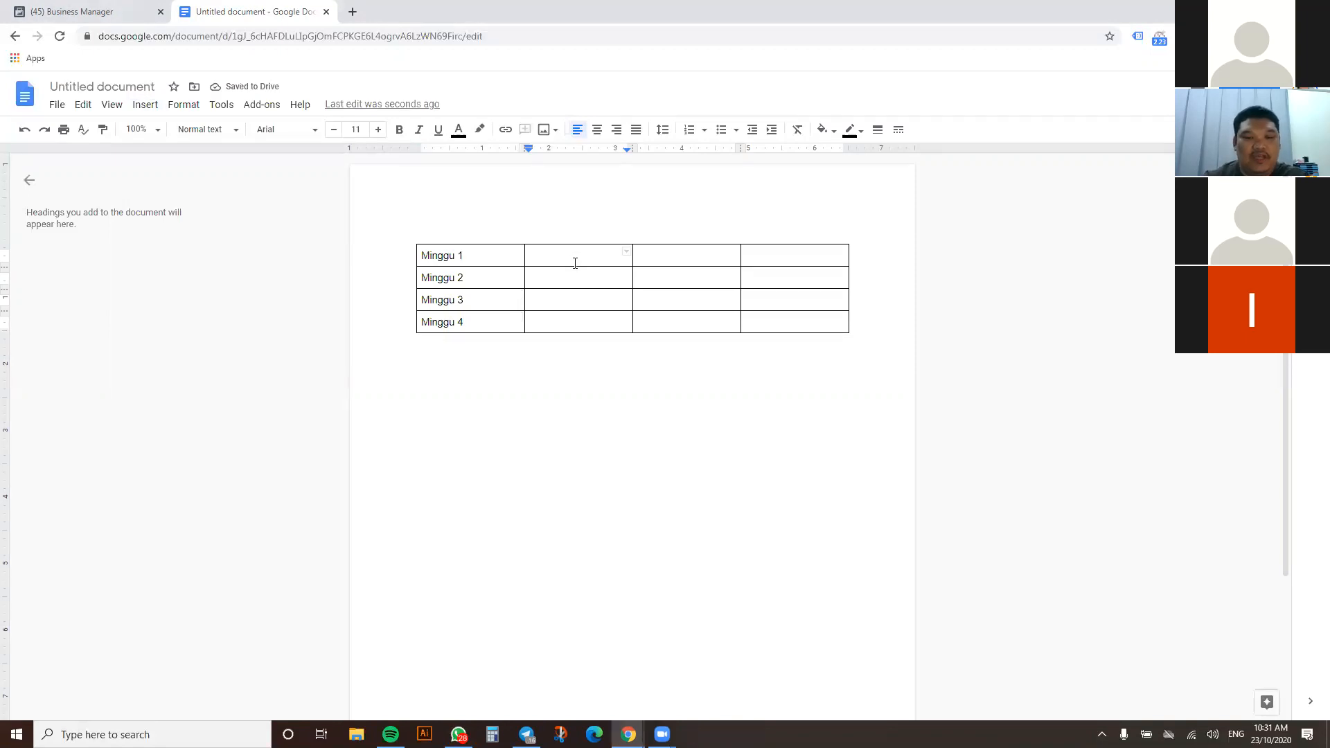
{"action": "type", "text": "Pe"}
{"action": "key", "text": "BackSpace"}
{"action": "key", "text": "BackSpace"}
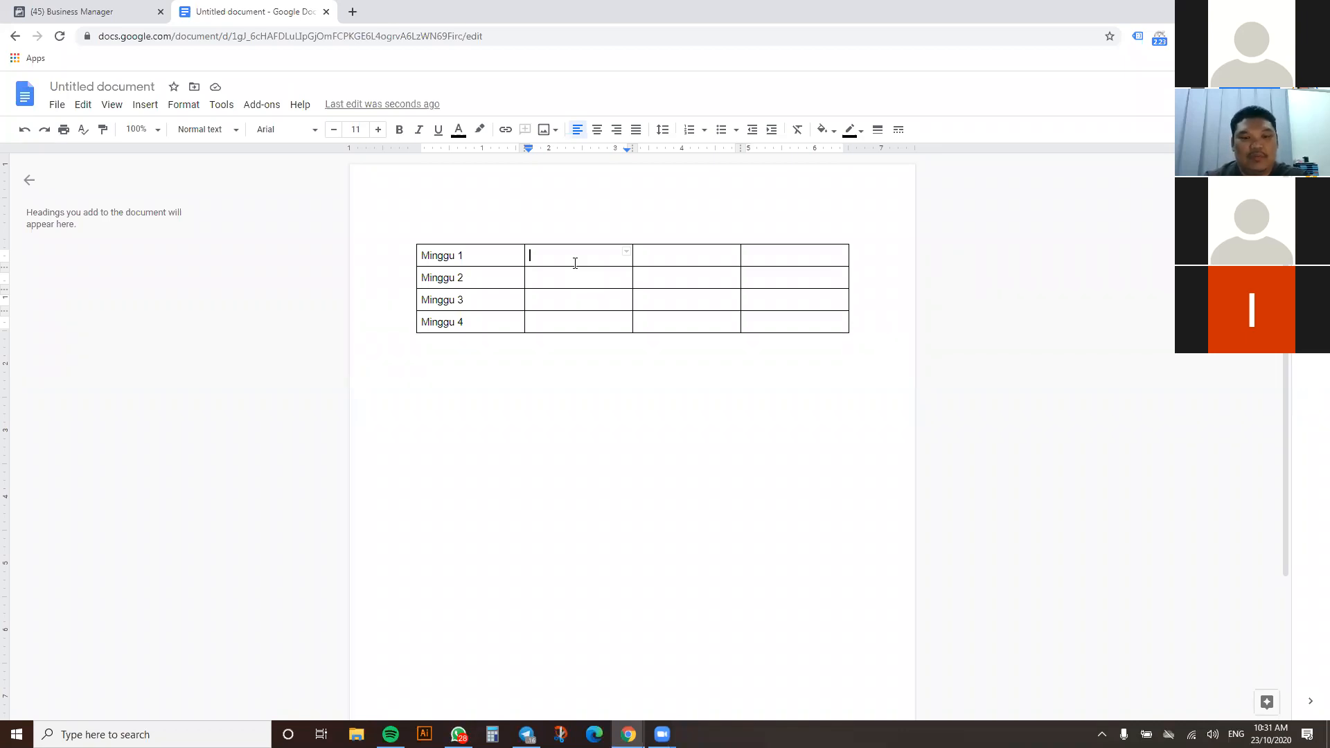
{"action": "type", "text": "Promo "}
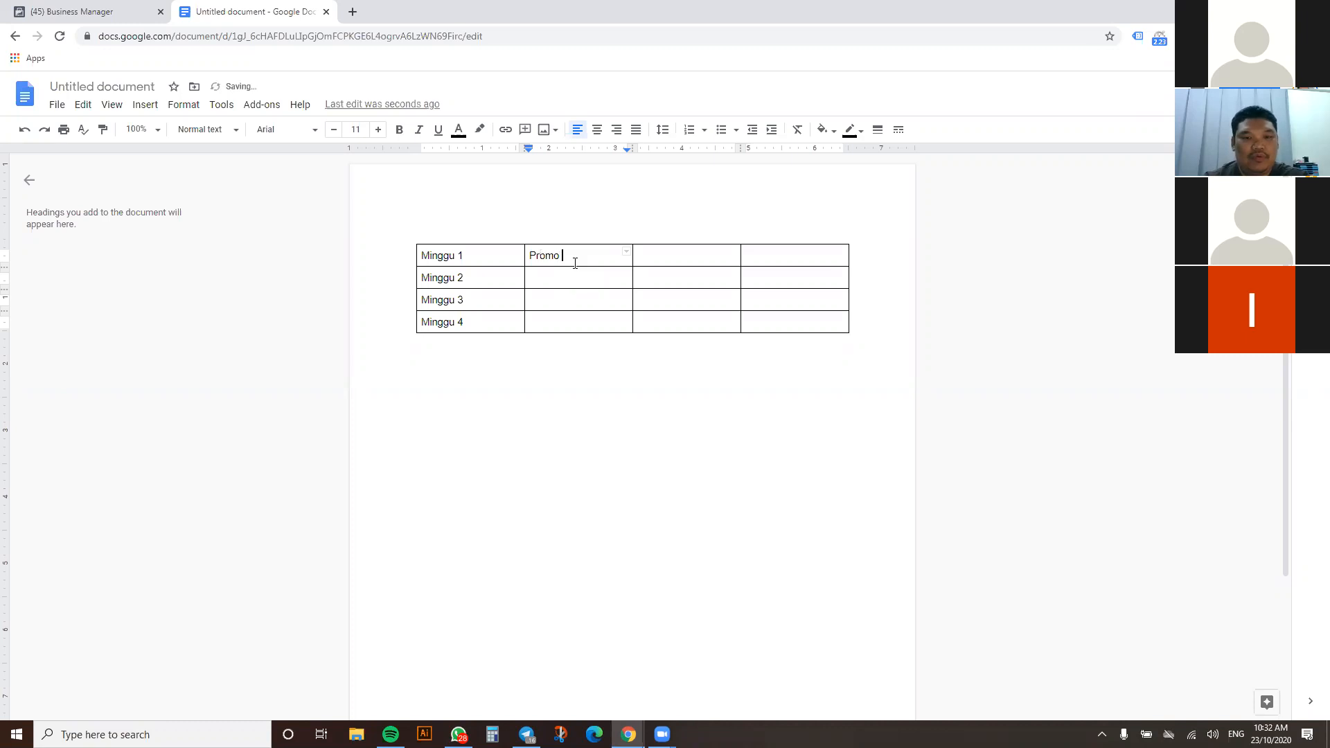
{"action": "type", "text": "tukar minyak"}
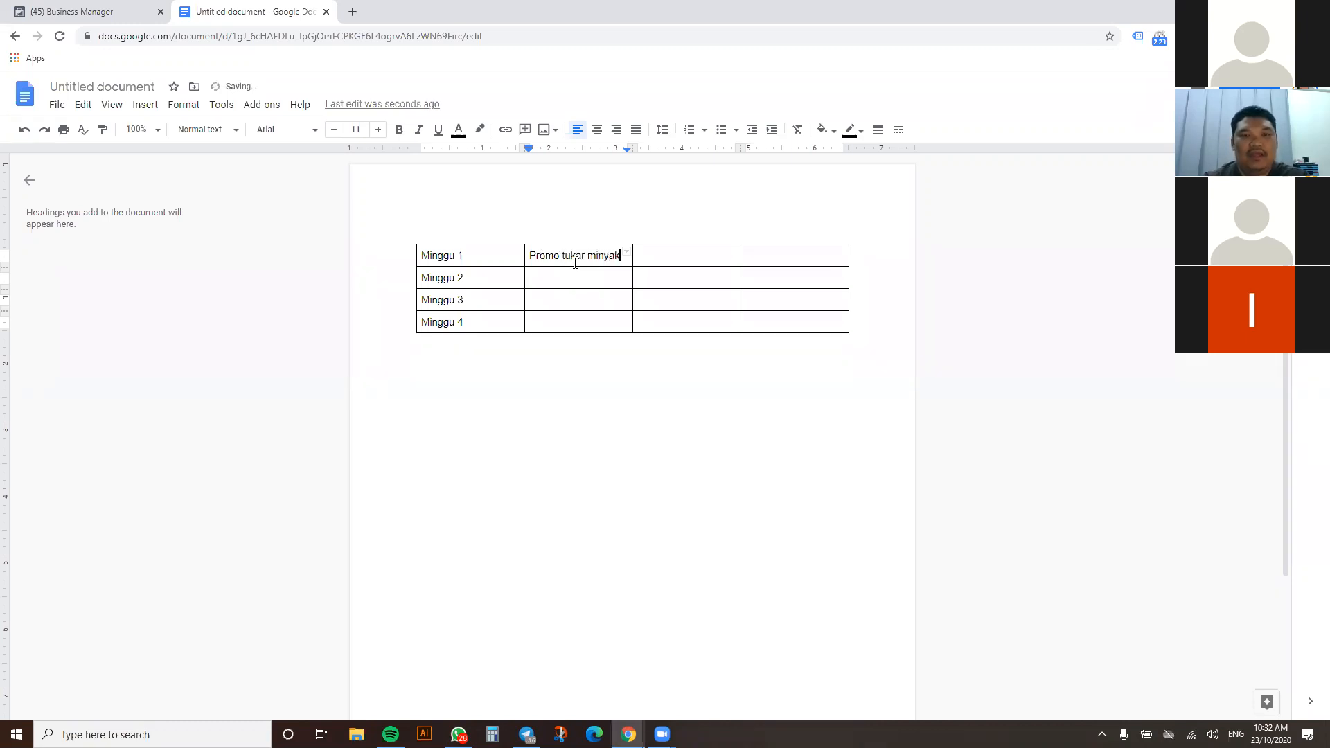
{"action": "type", "text": " hitam"}
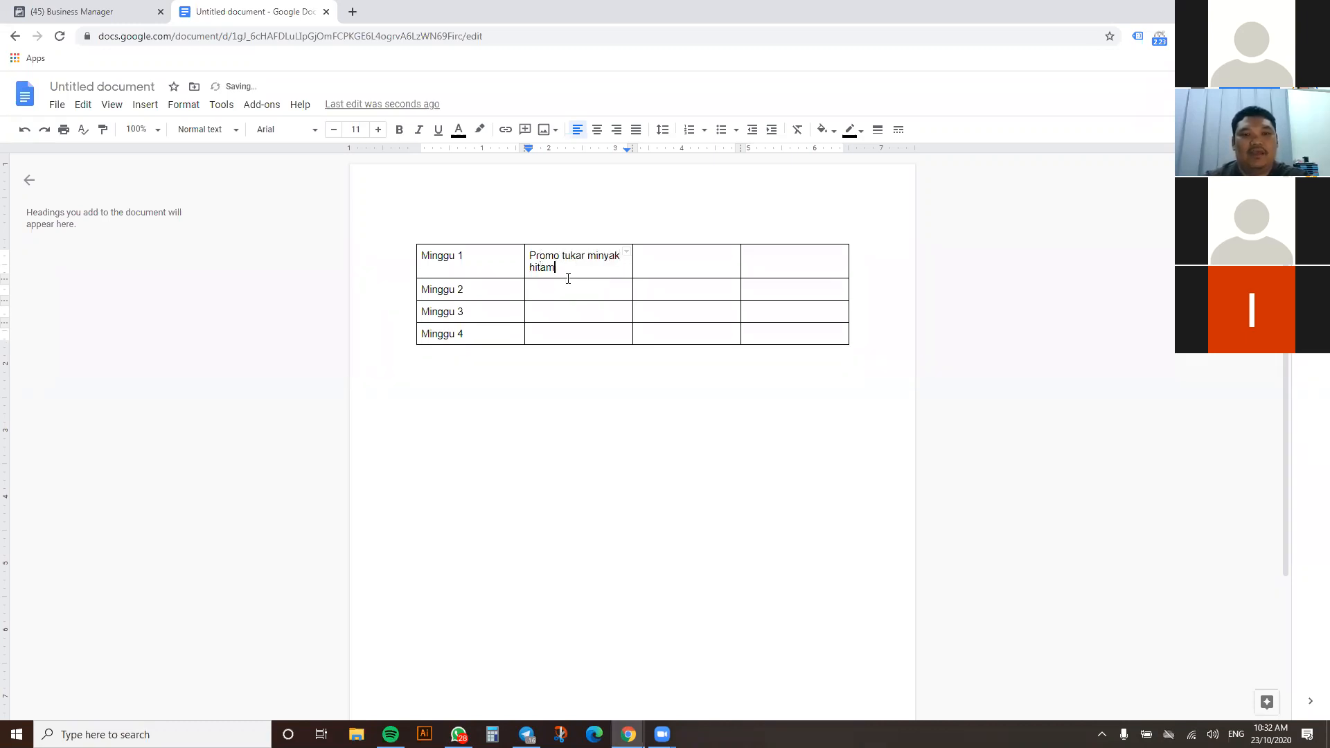
Enter "Promo check tayar" in the second column of the Minggu 2 row
{"action": "left_click", "coordinate": [565, 287]}
{"action": "type", "text": "Promo "}
{"action": "type", "text": "ched"}
{"action": "type", "text": "k tayar"}
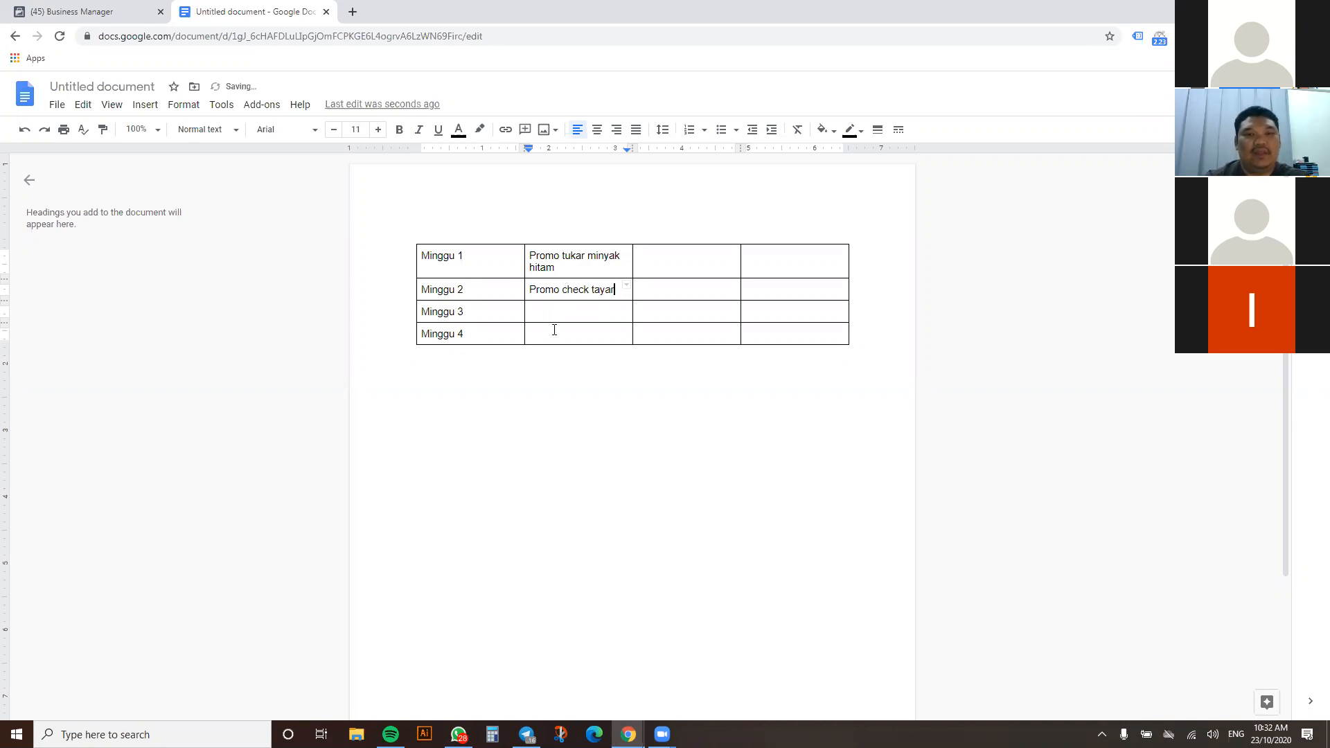
Fill the second column with "Promo Aircond" for Minggu 3 and "Promo Break" for Minggu 4
{"action": "left_click", "coordinate": [557, 317]}
{"action": "type", "text": "Promo"}
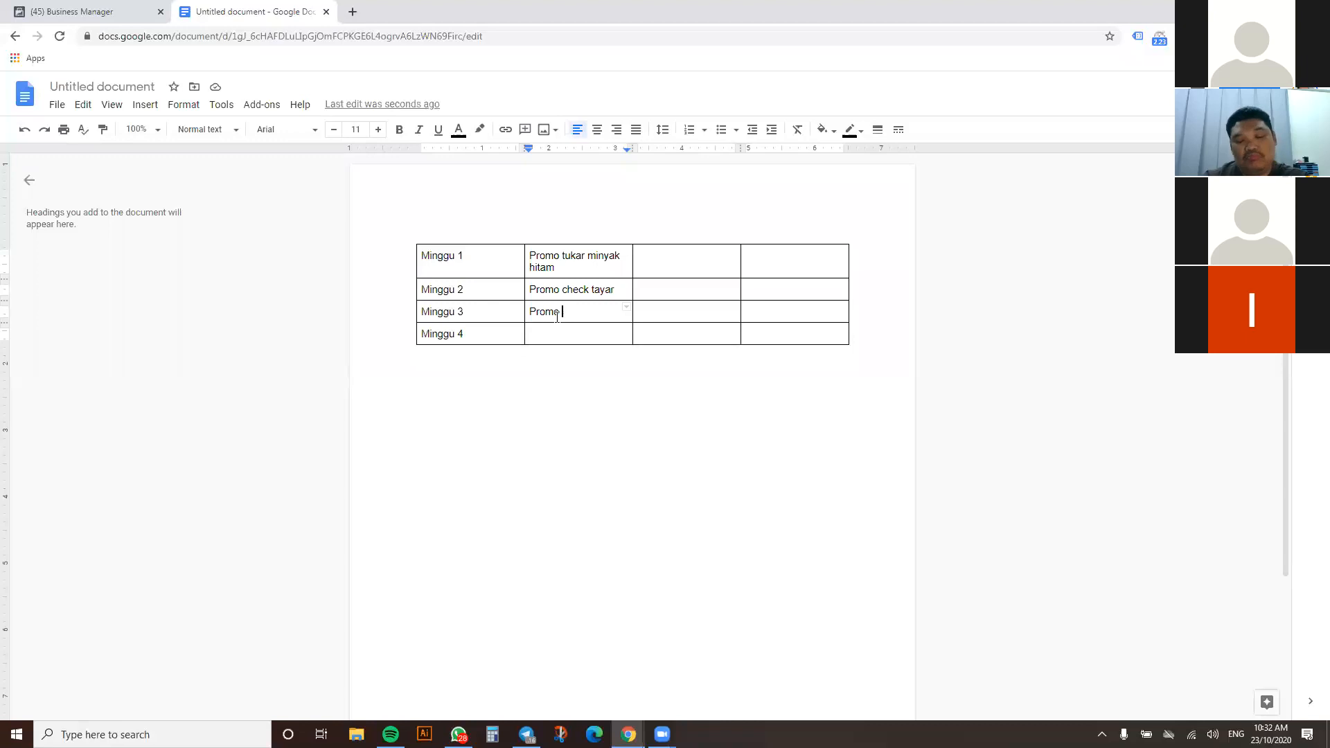
{"action": "type", "text": "Air"}
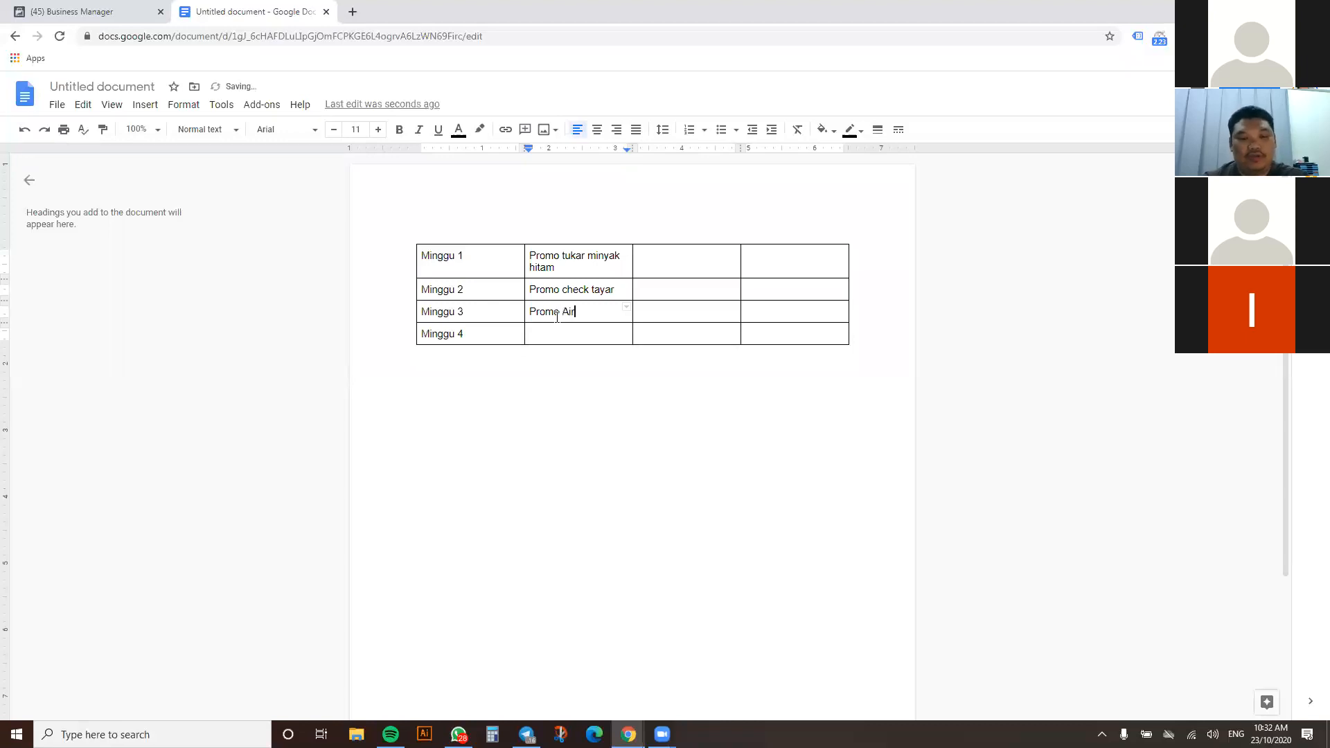
{"action": "type", "text": "cond"}
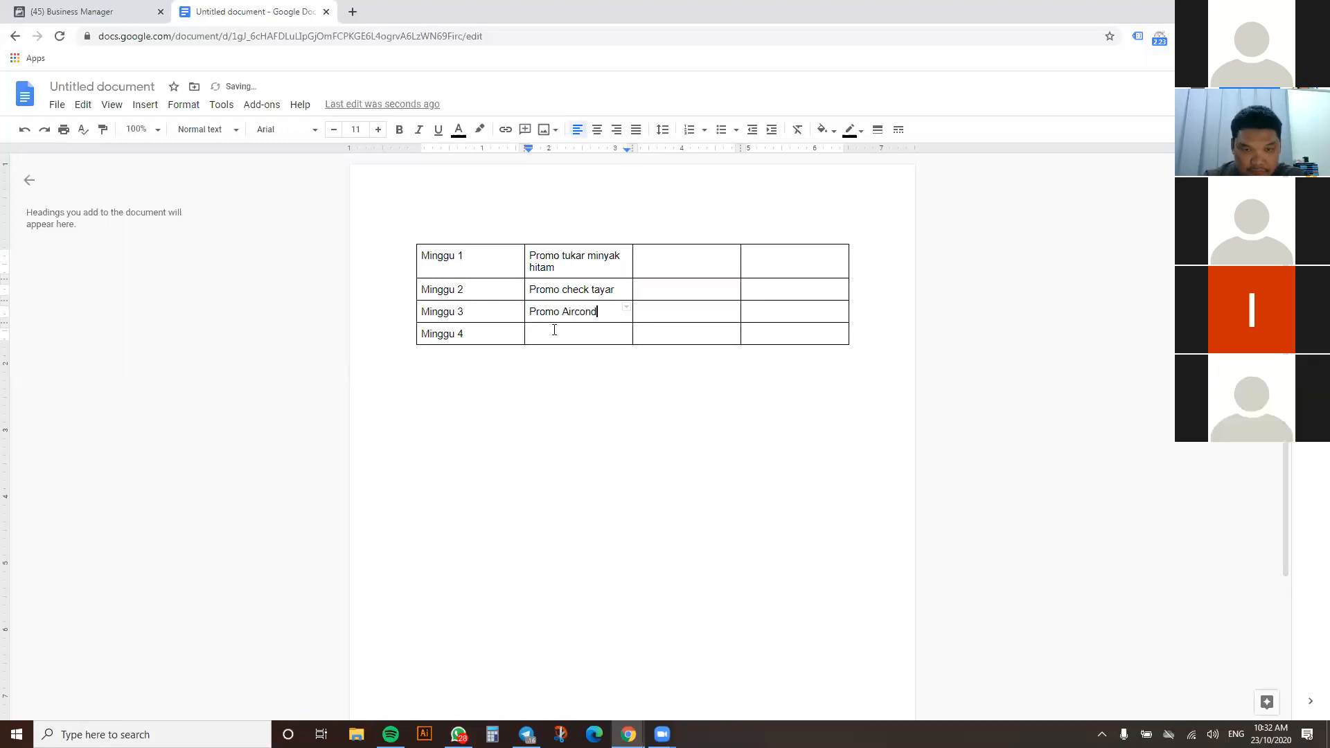
{"action": "left_click", "coordinate": [553, 334]}
{"action": "type", "text": "Promo Break"}
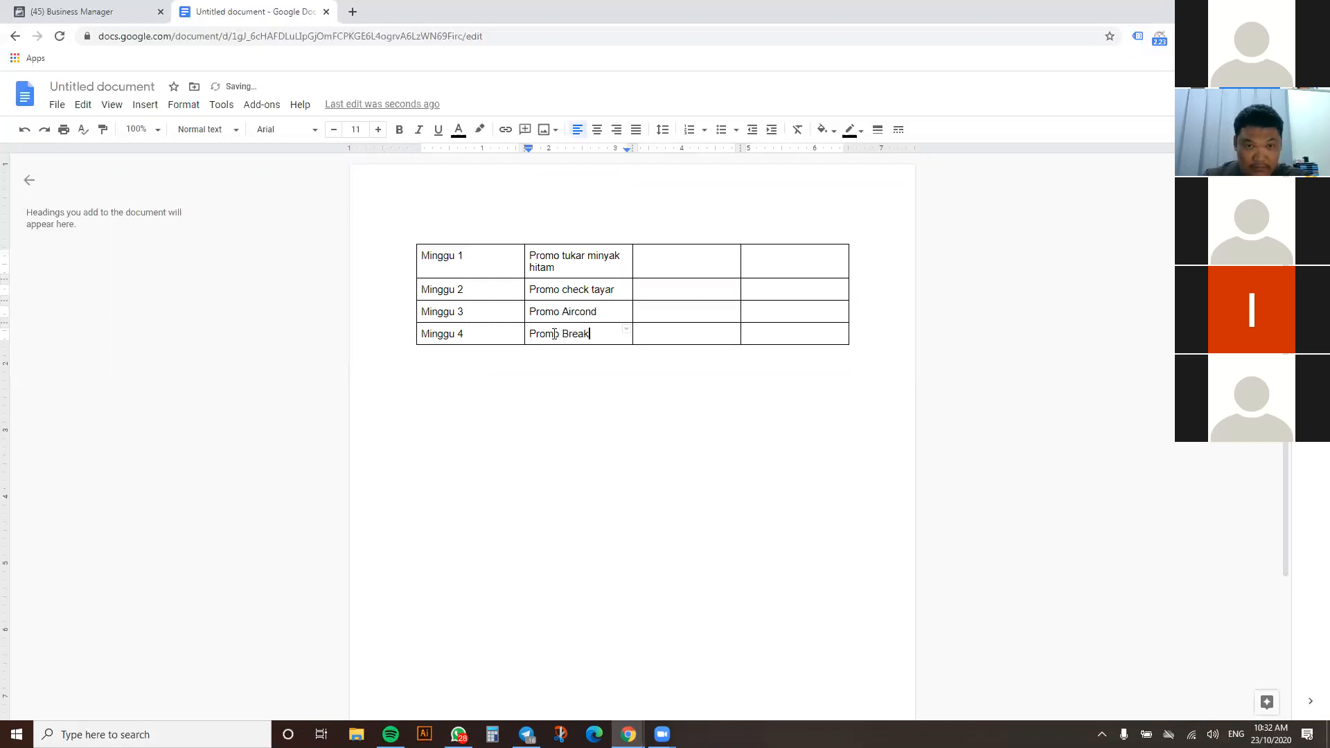
{"action": "left_click", "coordinate": [681, 261]}
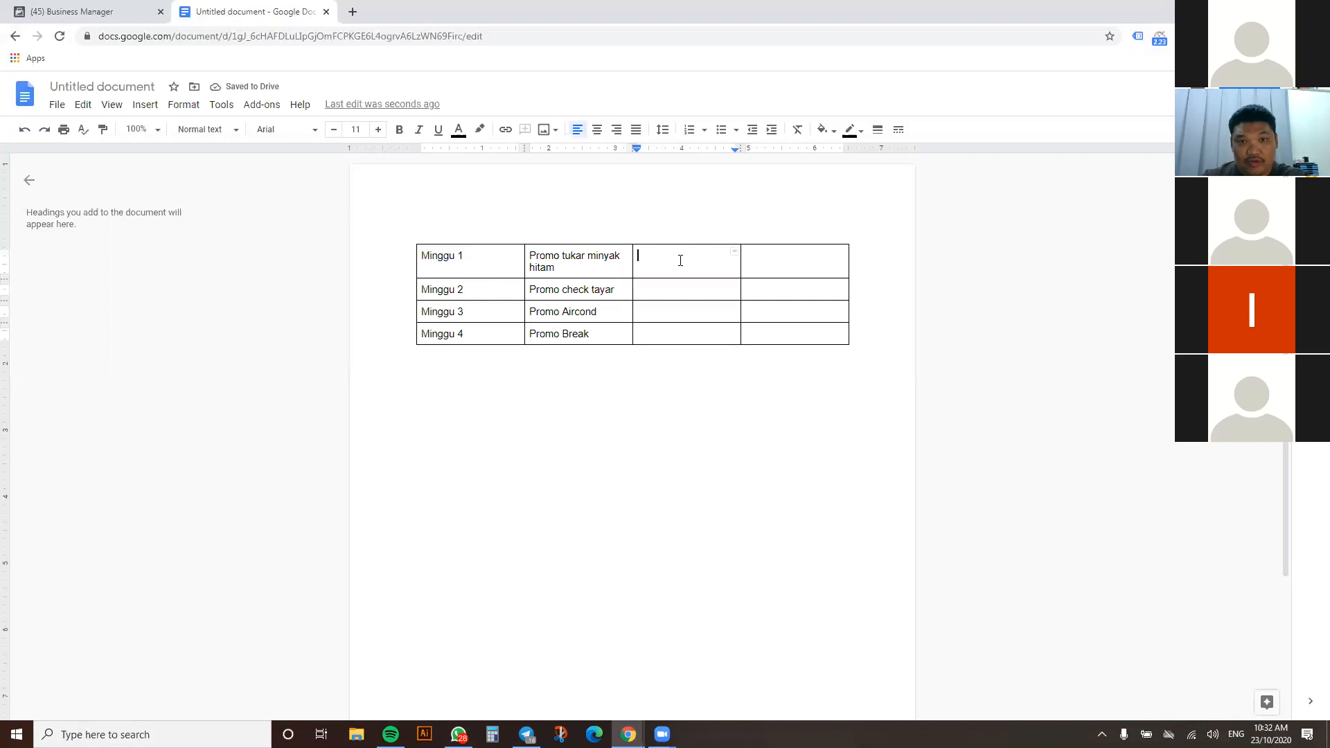
{"action": "left_click", "coordinate": [673, 312]}
{"action": "left_click", "coordinate": [680, 329]}
{"action": "left_click", "coordinate": [669, 271]}
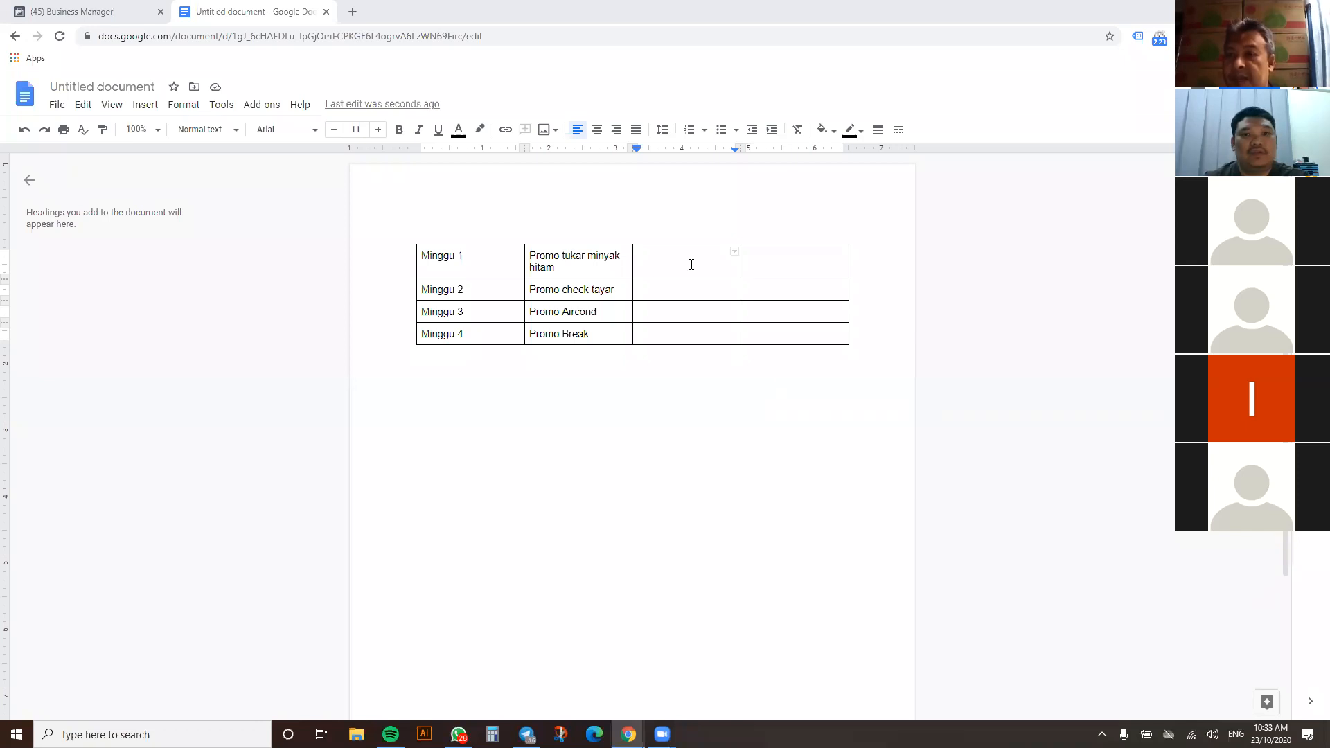
{"action": "left_click_drag", "start_coordinate": [679, 257], "coordinate": [686, 240]}
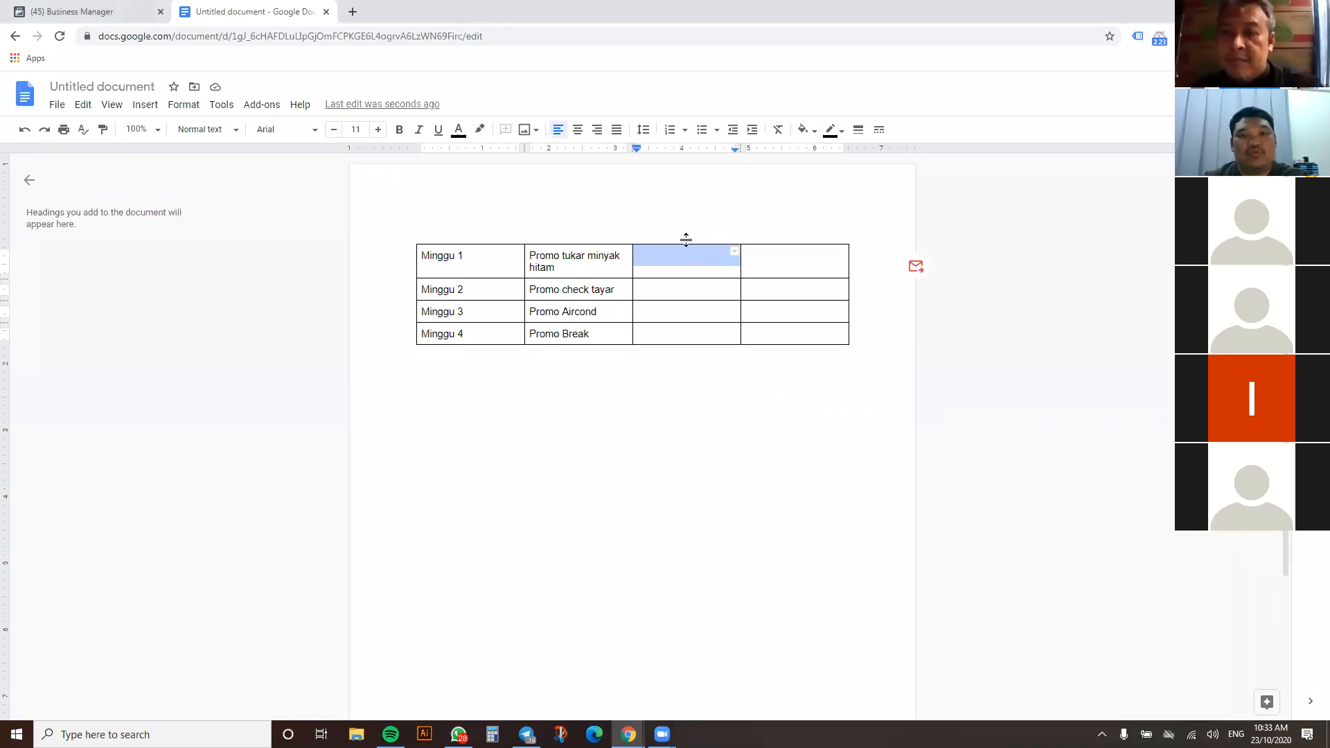
{"action": "left_click", "coordinate": [661, 266]}
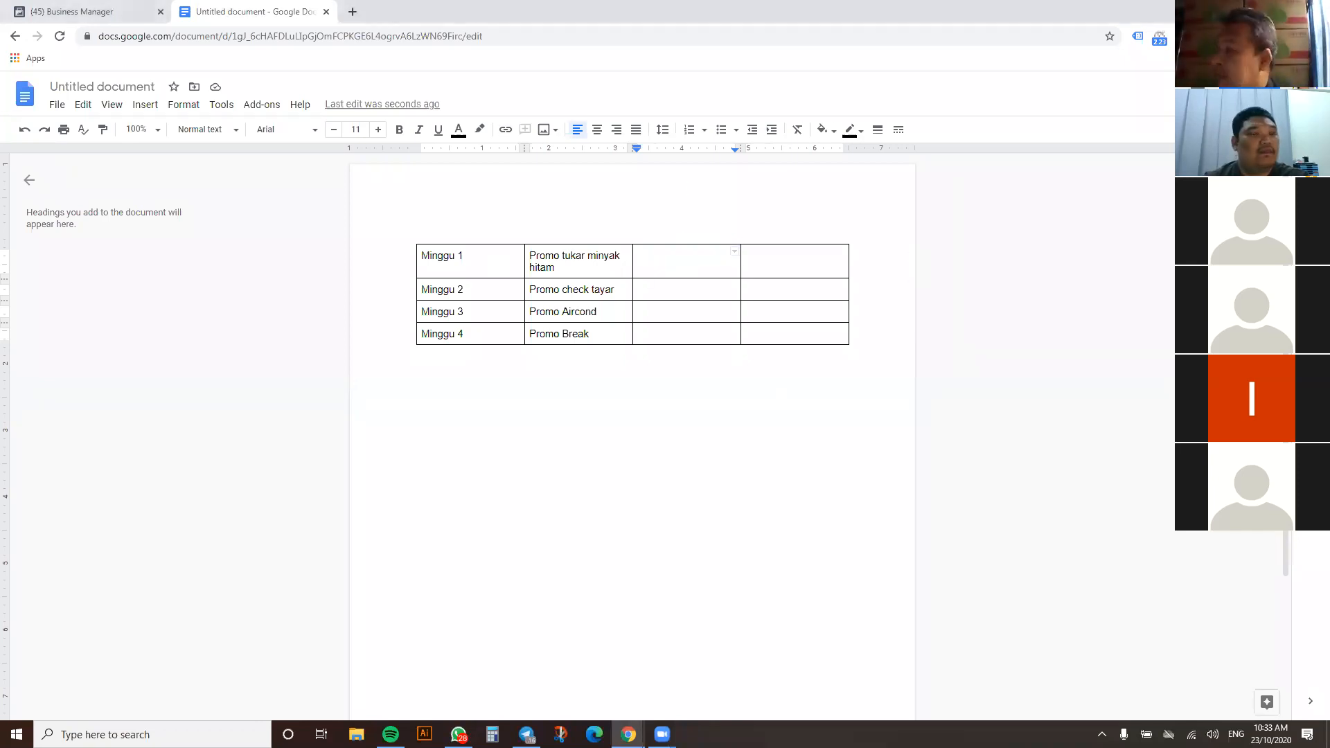
{"action": "left_click", "coordinate": [145, 105]}
{"action": "mouse_move", "coordinate": [171, 134]}
{"action": "left_click", "coordinate": [314, 135]}
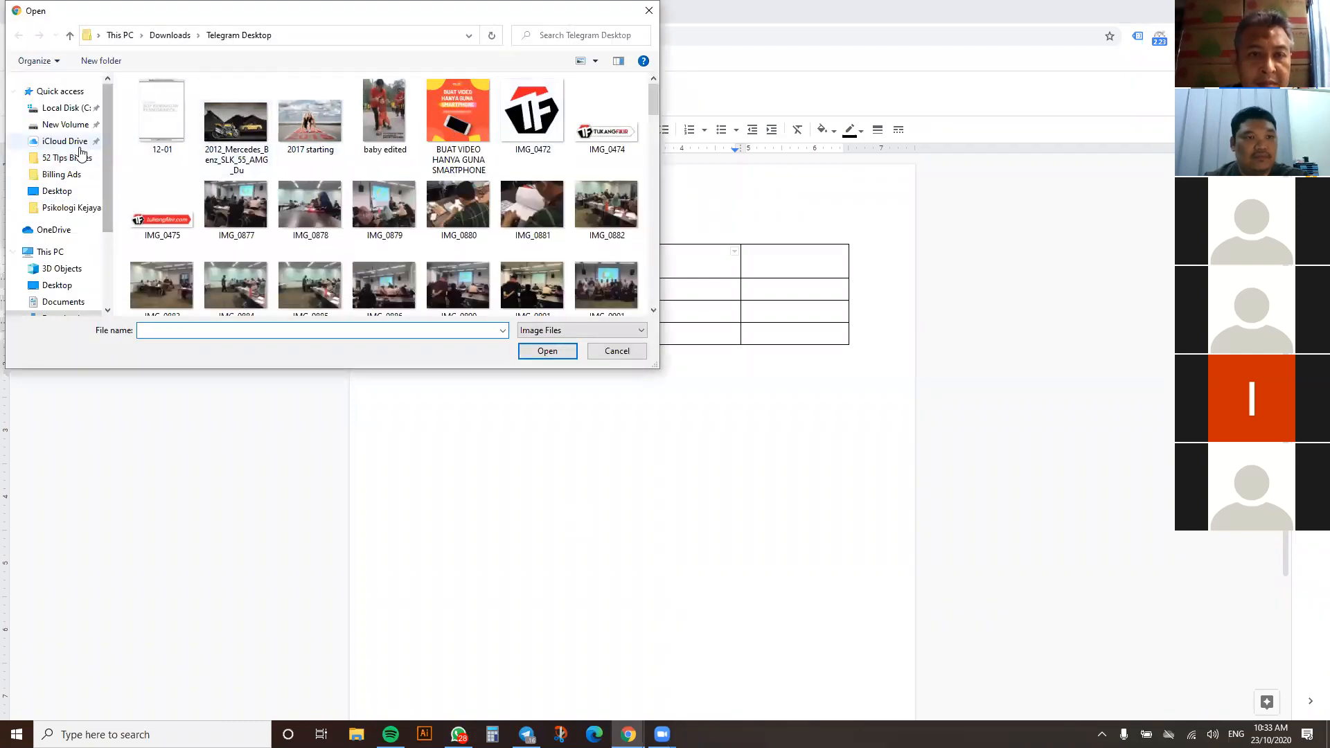
{"action": "left_click", "coordinate": [58, 285]}
{"action": "scroll", "coordinate": [394, 207], "scroll_direction": "down", "scroll_amount": 10}
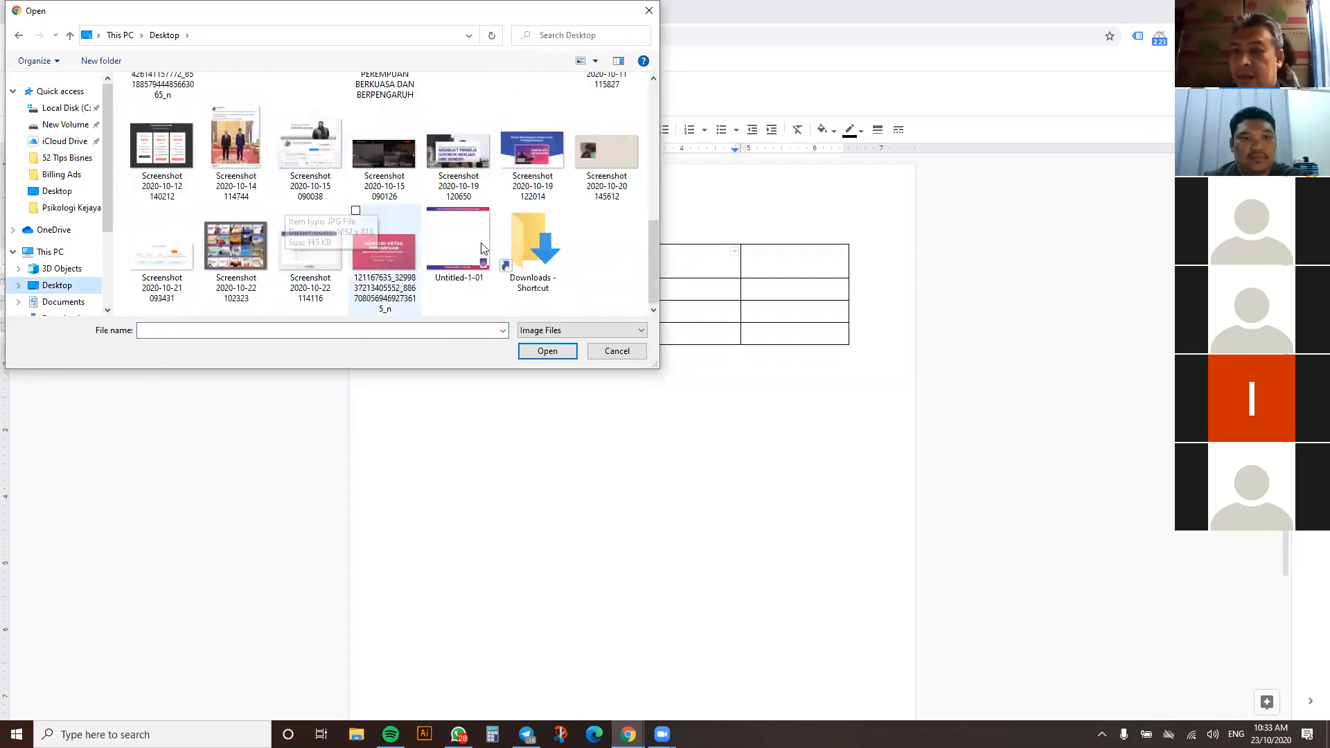
{"action": "scroll", "coordinate": [424, 237], "scroll_direction": "up", "scroll_amount": 1}
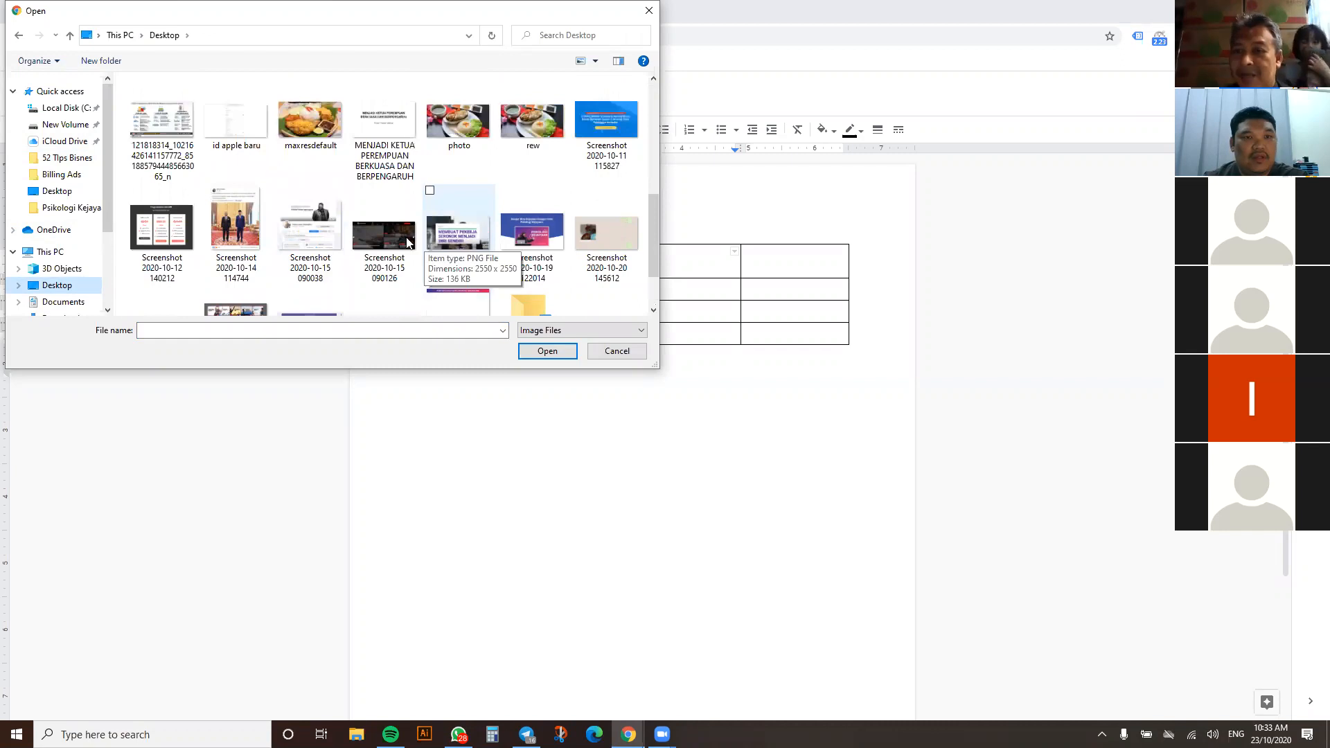
{"action": "scroll", "coordinate": [296, 236], "scroll_direction": "up", "scroll_amount": 1}
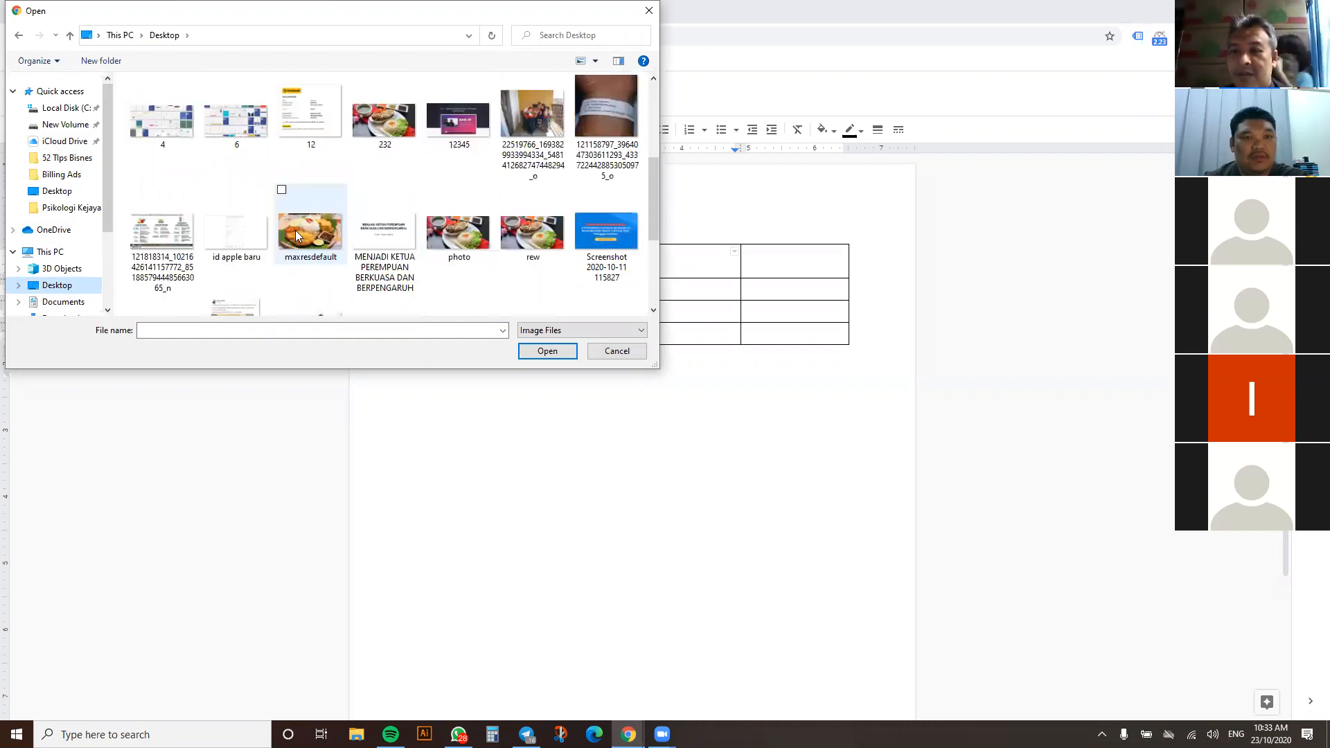
{"action": "scroll", "coordinate": [297, 236], "scroll_direction": "up", "scroll_amount": 1}
{"action": "left_click", "coordinate": [167, 135]}
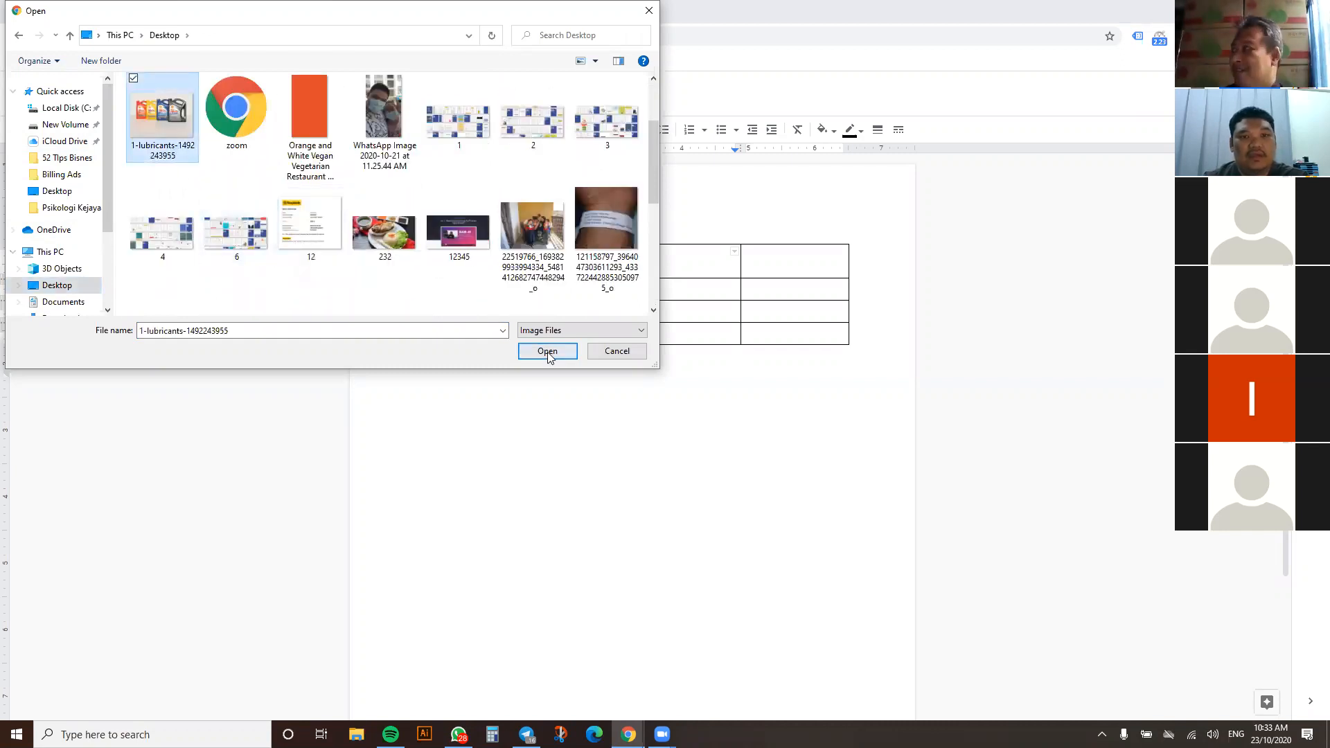
{"action": "left_click", "coordinate": [548, 352]}
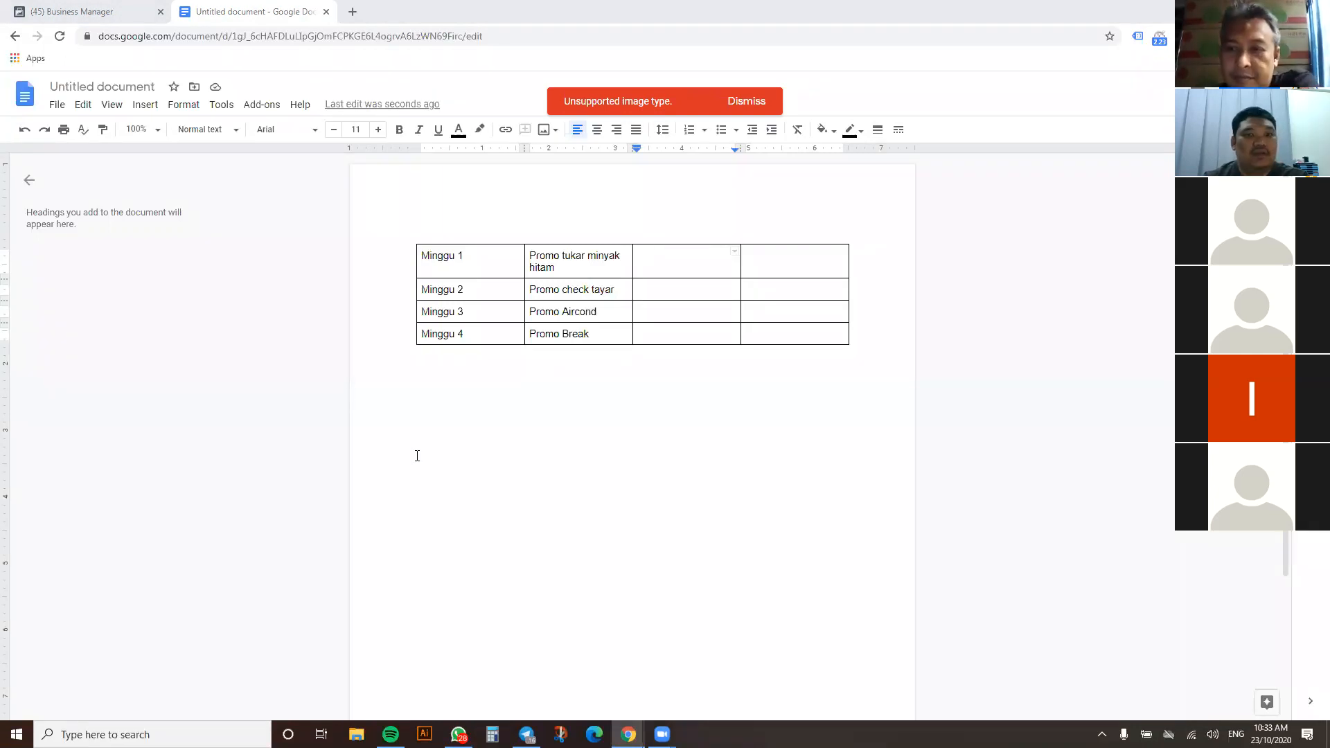
Insert the image range-of-oil-and-lubricant-products from the Desktop folder into the third column of the Minggu 1 row
{"action": "double_click", "coordinate": [662, 253]}
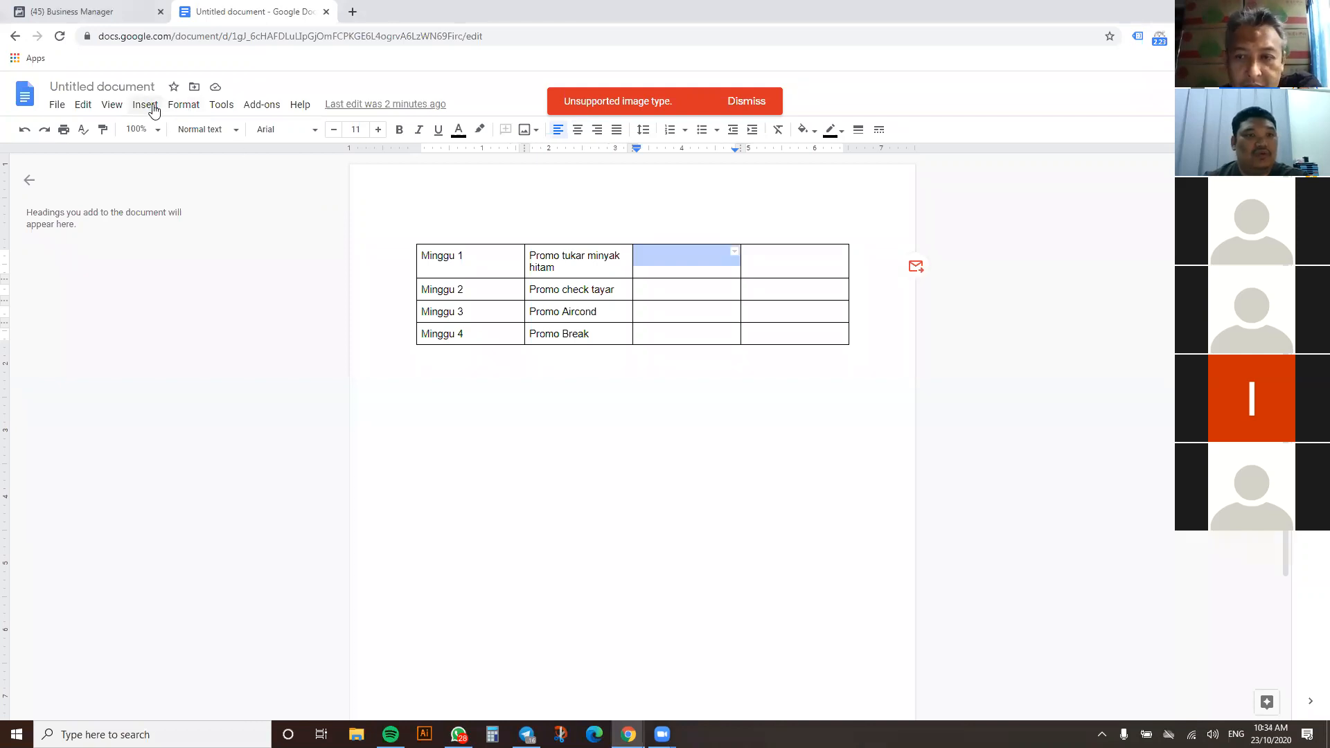
{"action": "left_click", "coordinate": [149, 107]}
{"action": "mouse_move", "coordinate": [176, 132]}
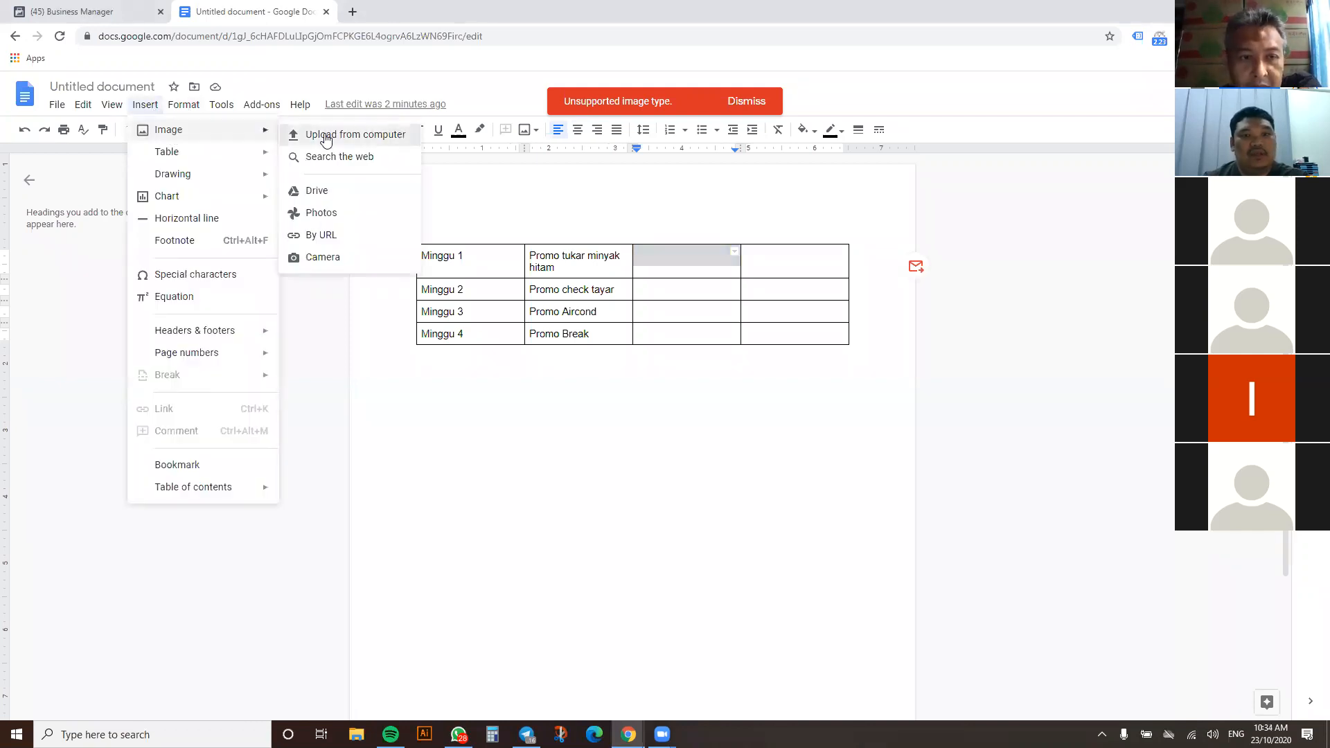
{"action": "left_click", "coordinate": [322, 133]}
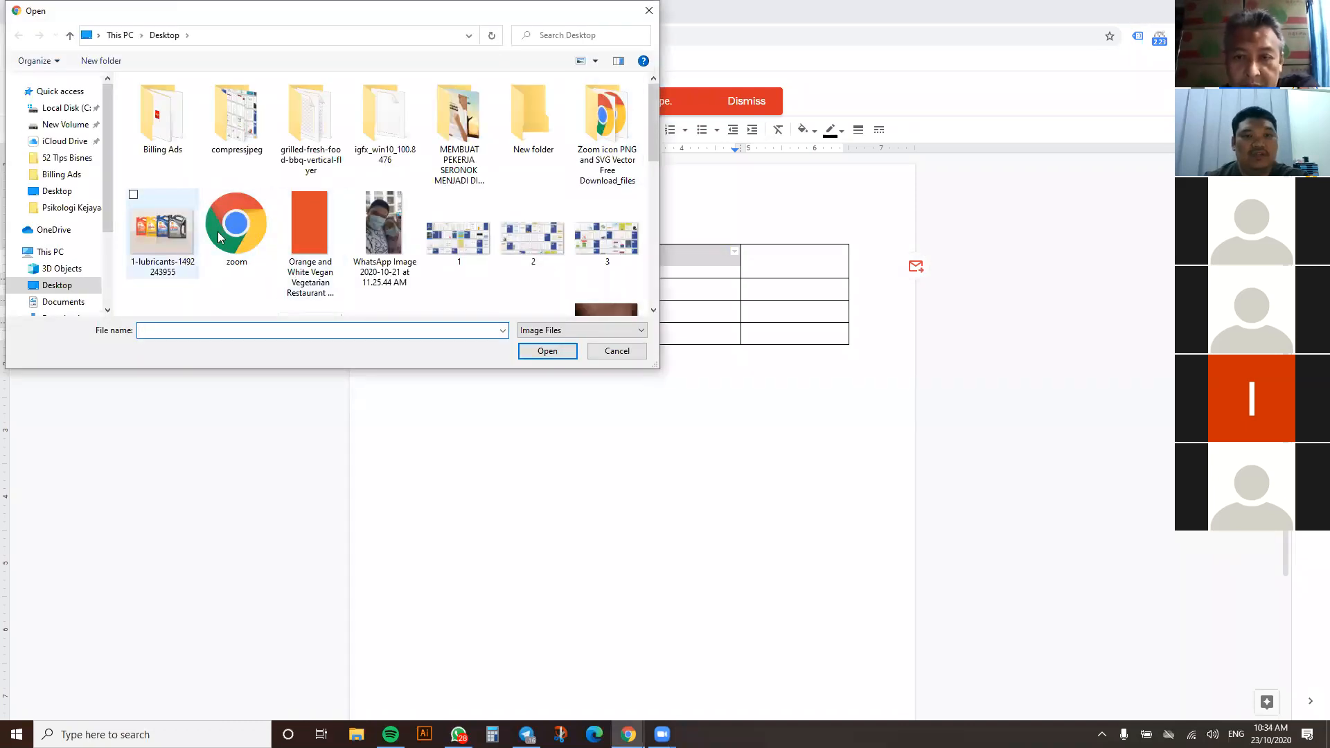
{"action": "scroll", "coordinate": [366, 212], "scroll_direction": "down", "scroll_amount": 3}
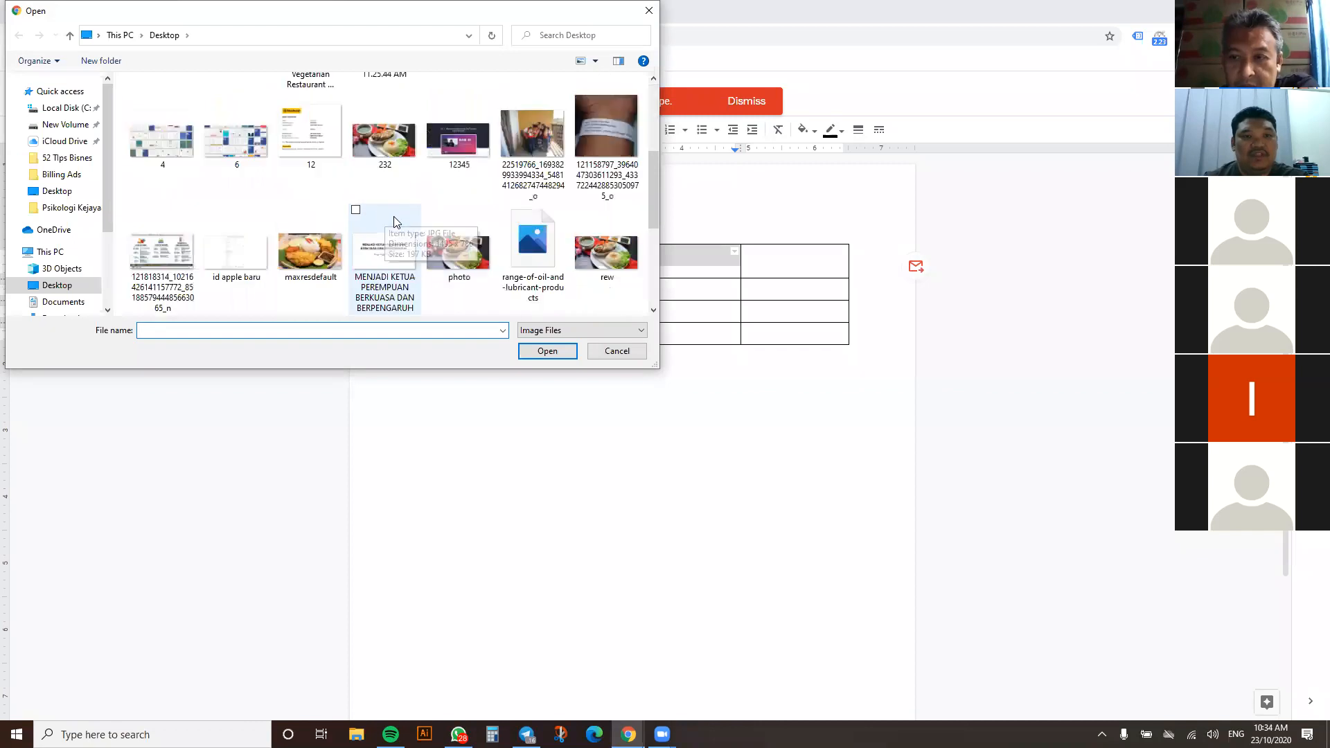
{"action": "left_click", "coordinate": [536, 305]}
{"action": "left_click", "coordinate": [547, 350]}
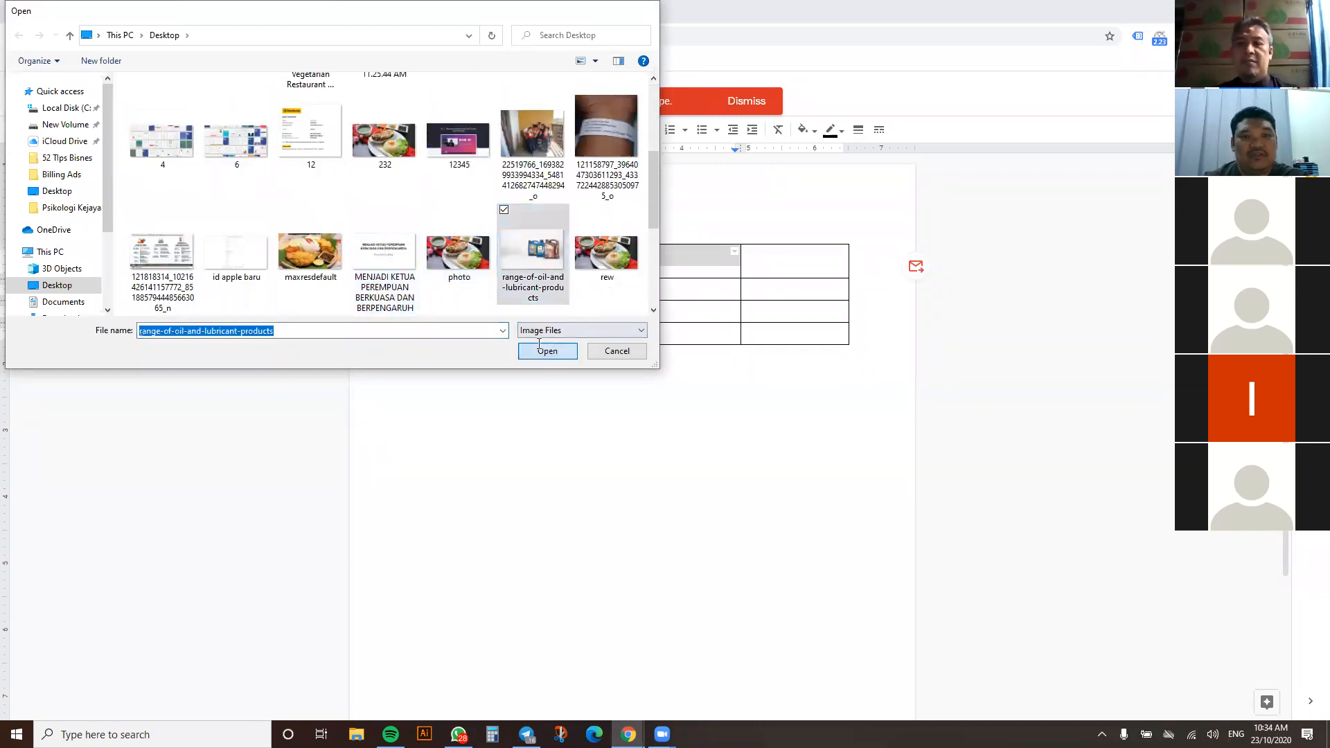
Enter the opening line "Bila last tukar minyak hitam." in the fourth column of the Minggu 1 row
{"action": "left_click", "coordinate": [778, 268]}
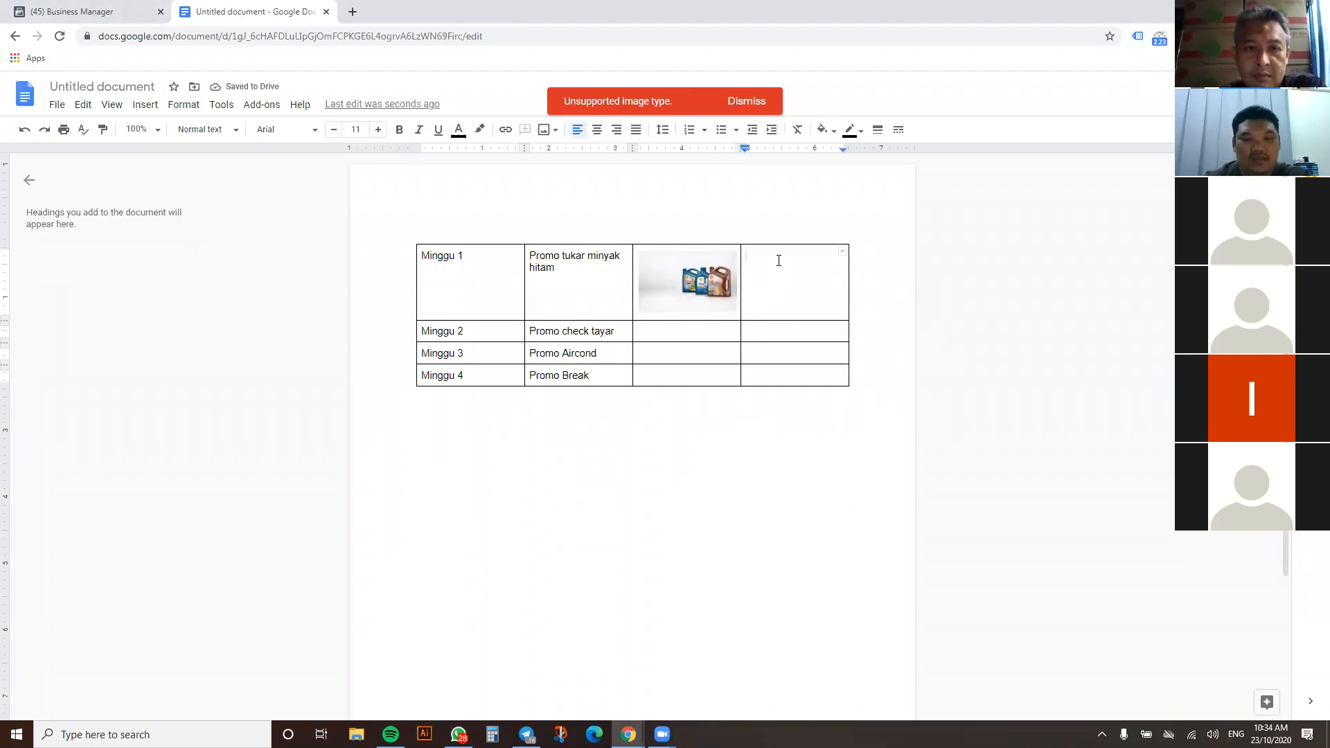
{"action": "type", "text": "Minyak"}
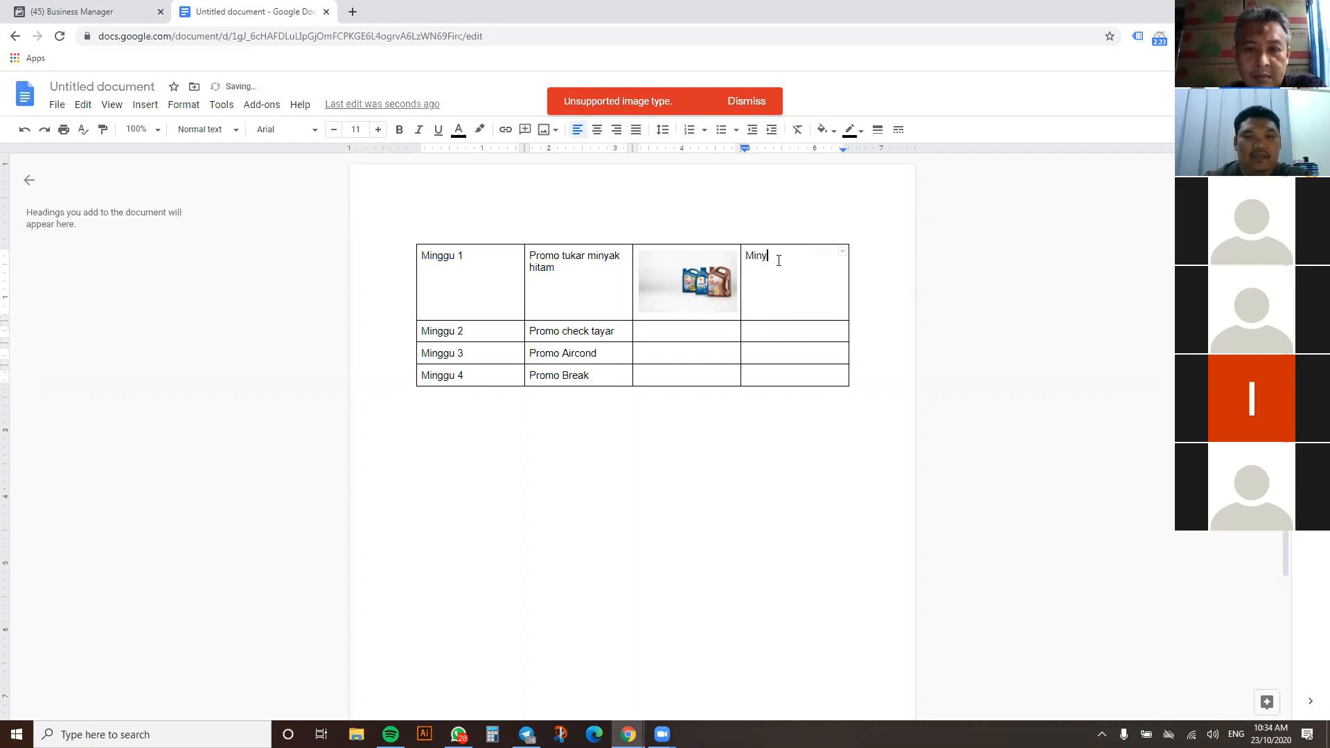
{"action": "key", "text": "BackSpace"}
{"action": "key", "text": "BackSpace"}
{"action": "key", "text": "BackSpace"}
{"action": "key", "text": "BackSpace"}
{"action": "key", "text": "BackSpace"}
{"action": "key", "text": "BackSpace"}
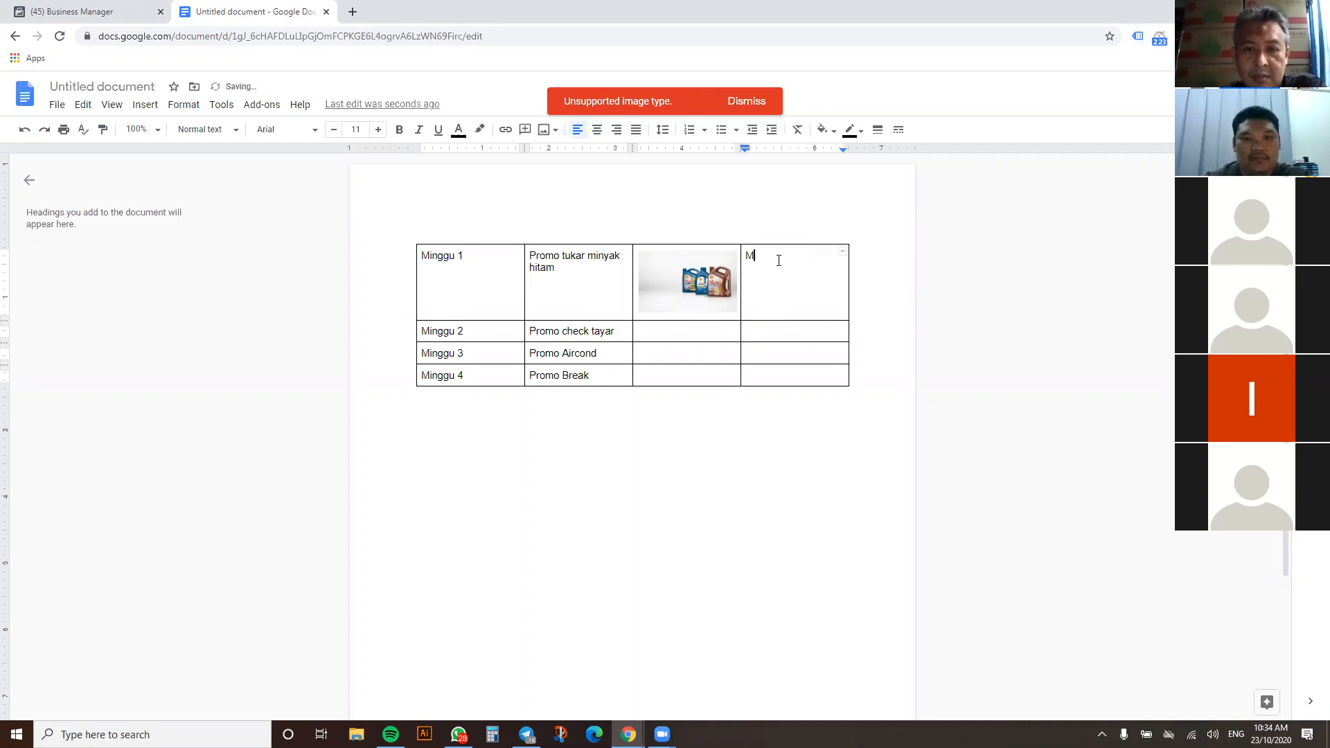
{"action": "type", "text": "Bila las"}
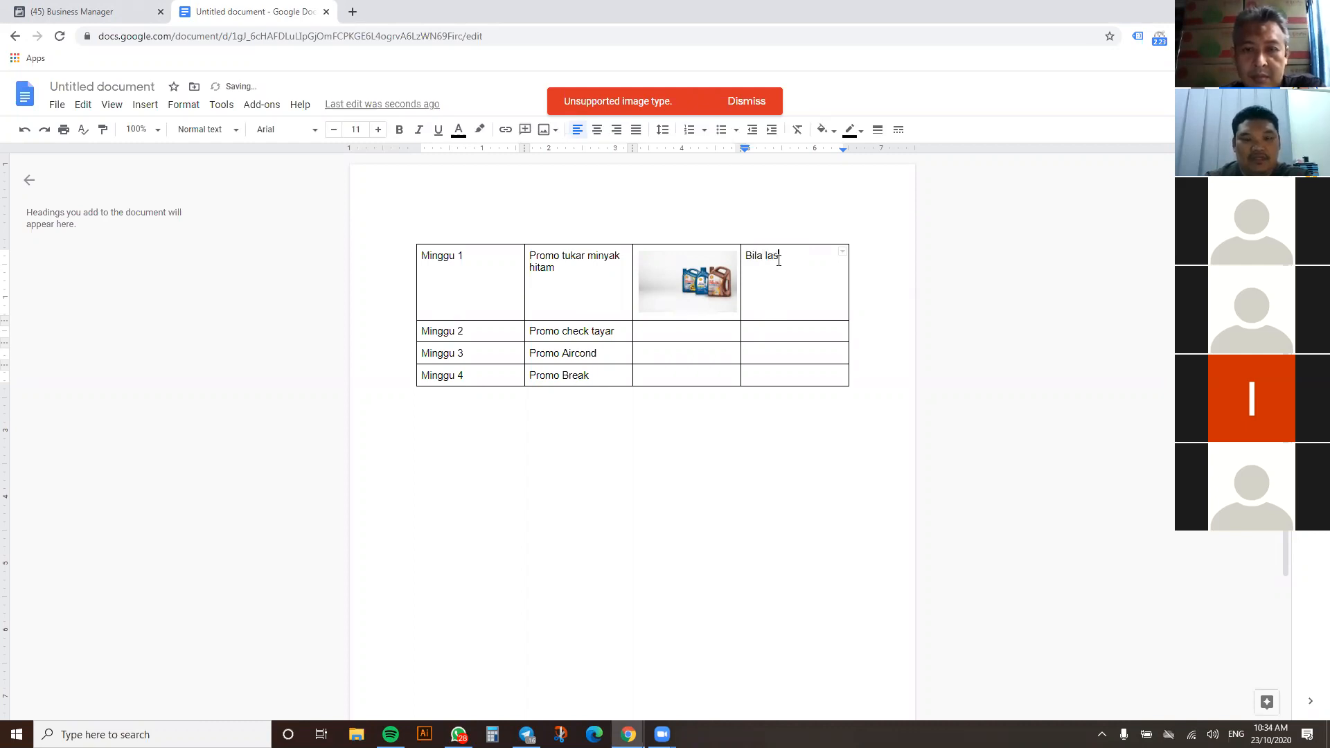
{"action": "type", "text": "t tukar minyak hitam"}
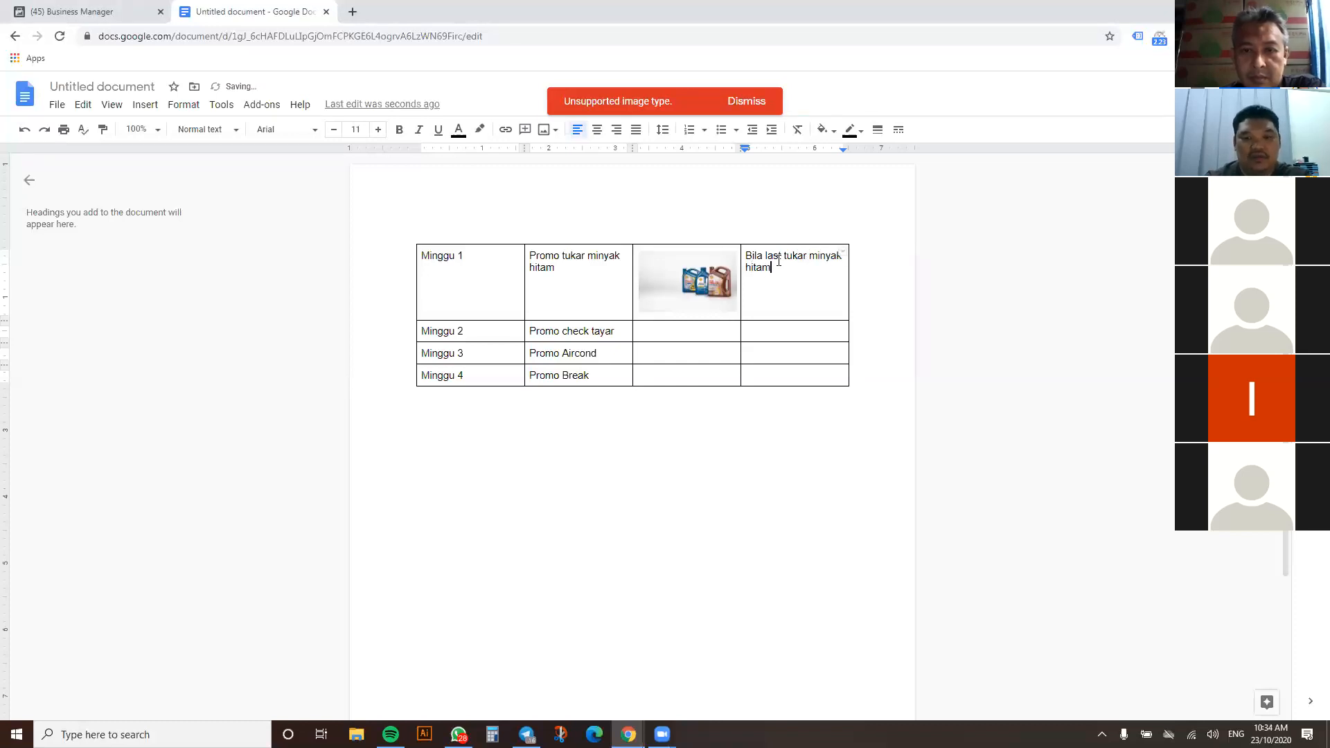
{"action": "type", "text": "."}
{"action": "key", "text": "Return"}
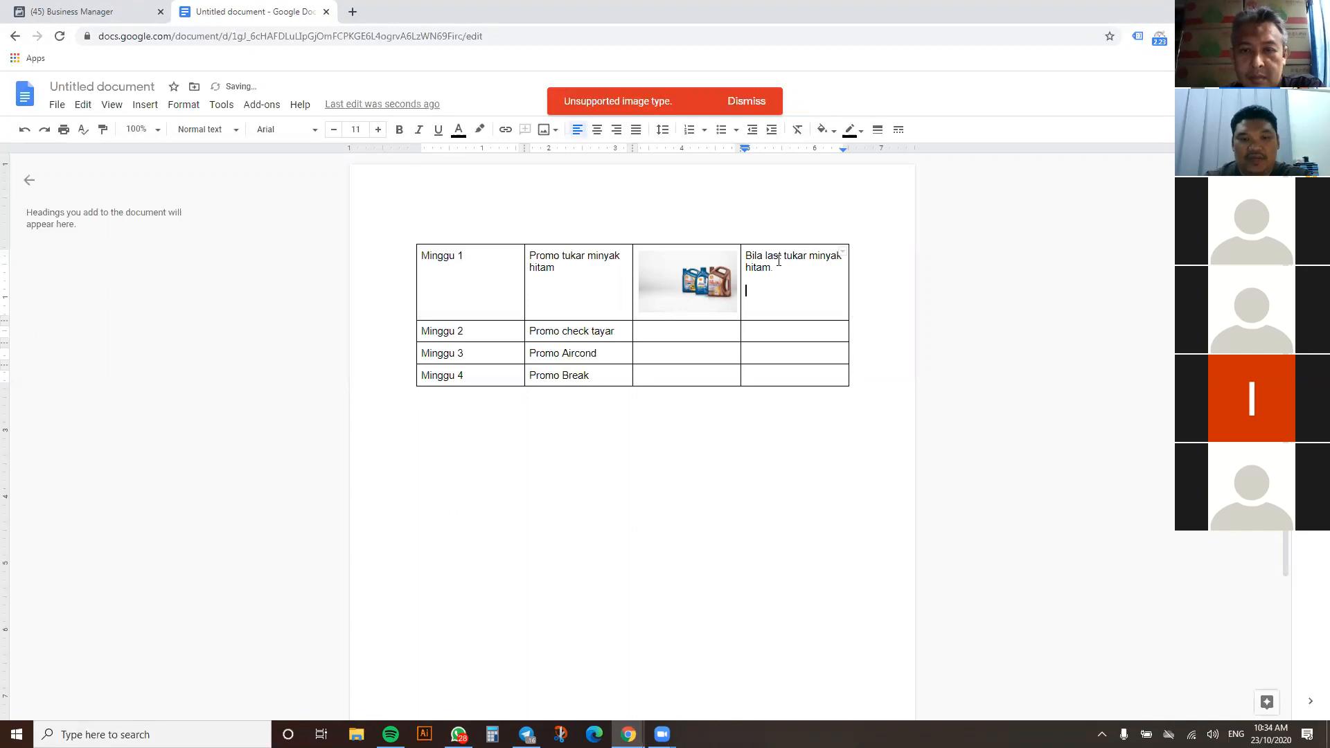
Add the question "Bila tuan dan puan last tukar minyak hitam?" as a second paragraph in the Minggu 1 ad text
{"action": "type", "text": "Bila tu"}
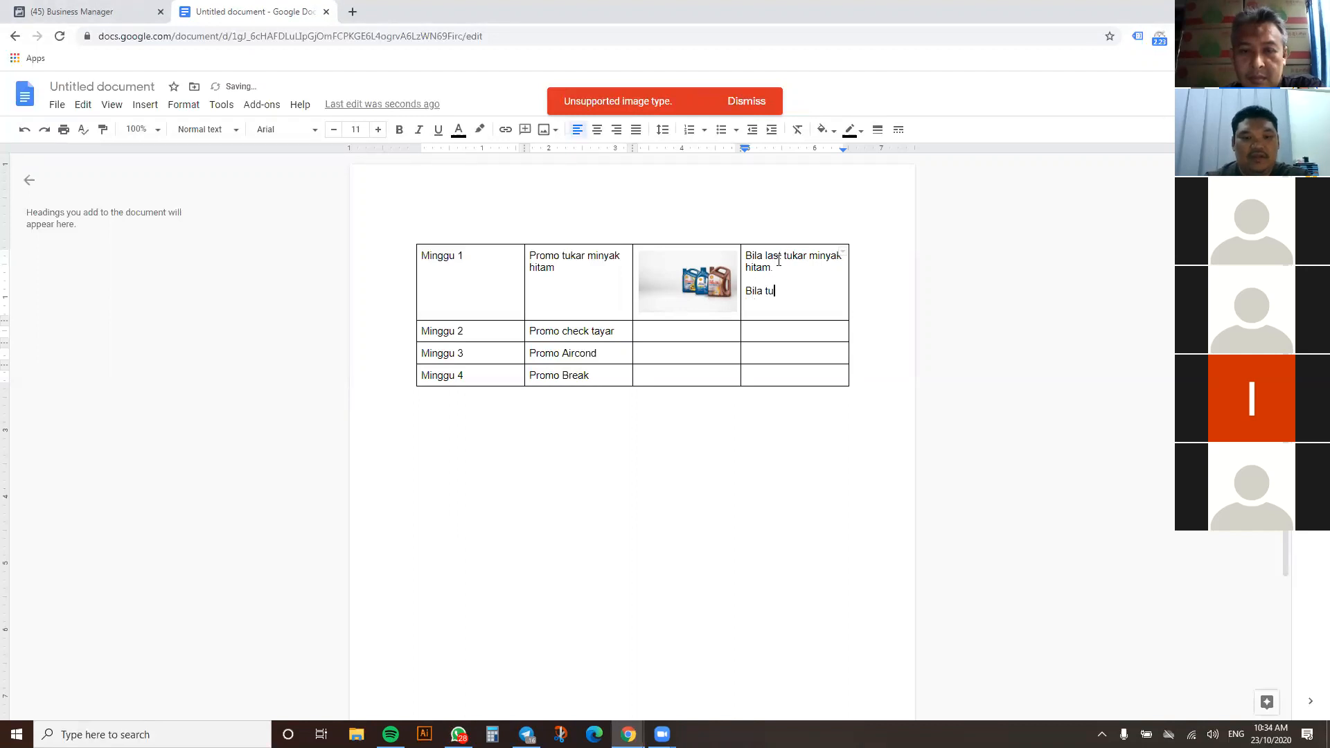
{"action": "type", "text": "an dan puan last "}
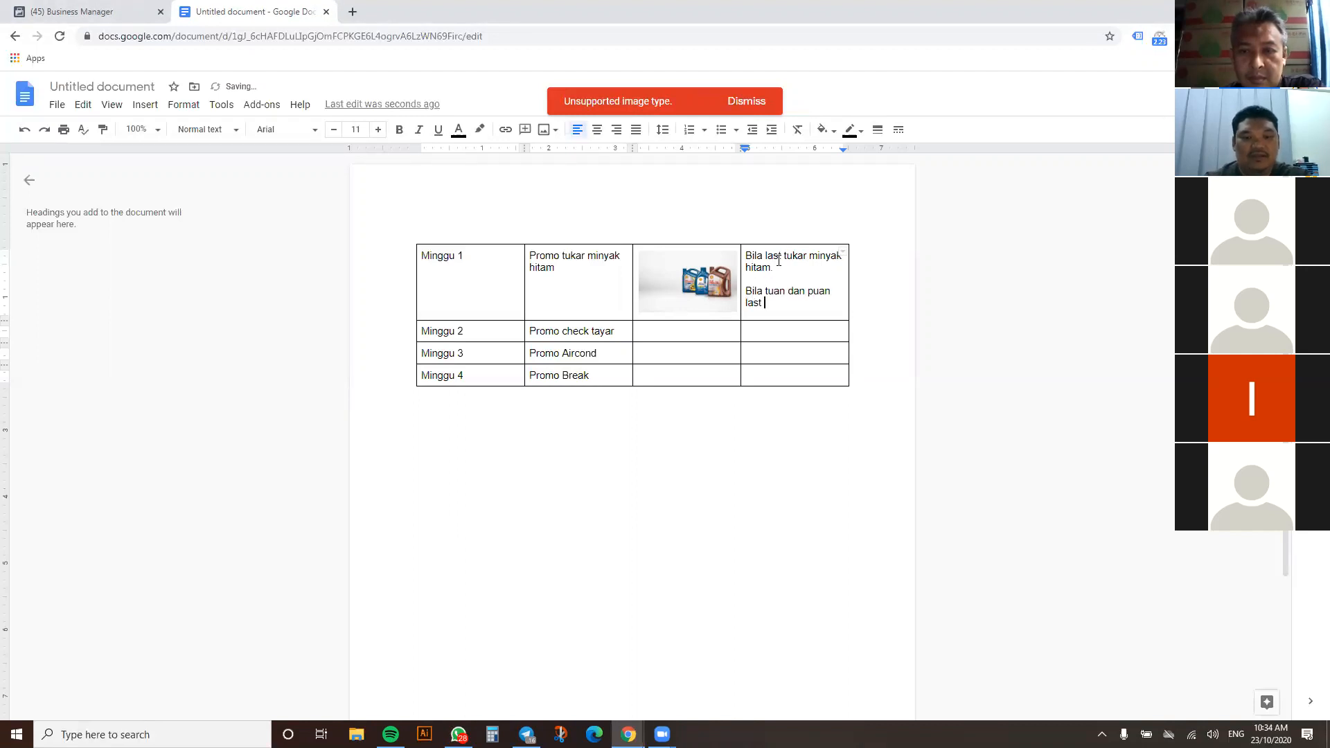
{"action": "type", "text": "tukar minyak"}
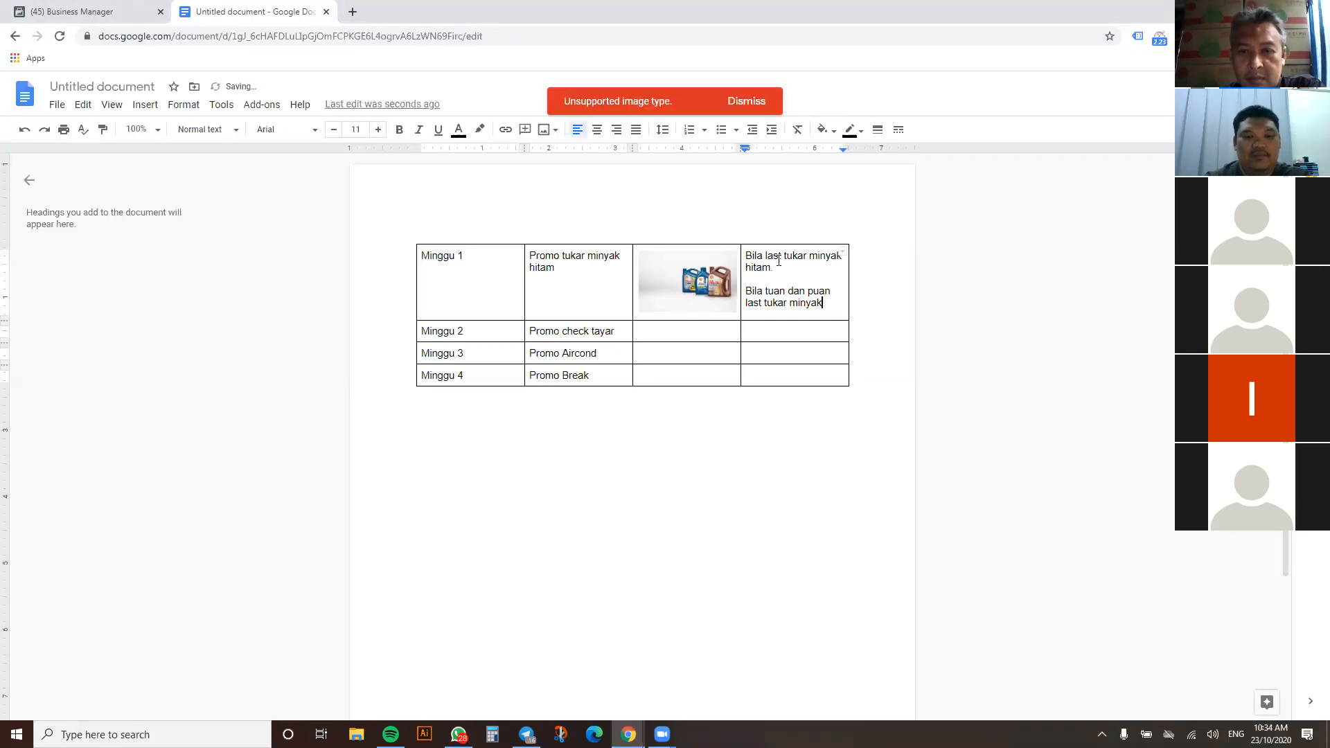
{"action": "type", "text": " hita,"}
{"action": "key", "text": "BackSpace"}
{"action": "type", "text": "m?"}
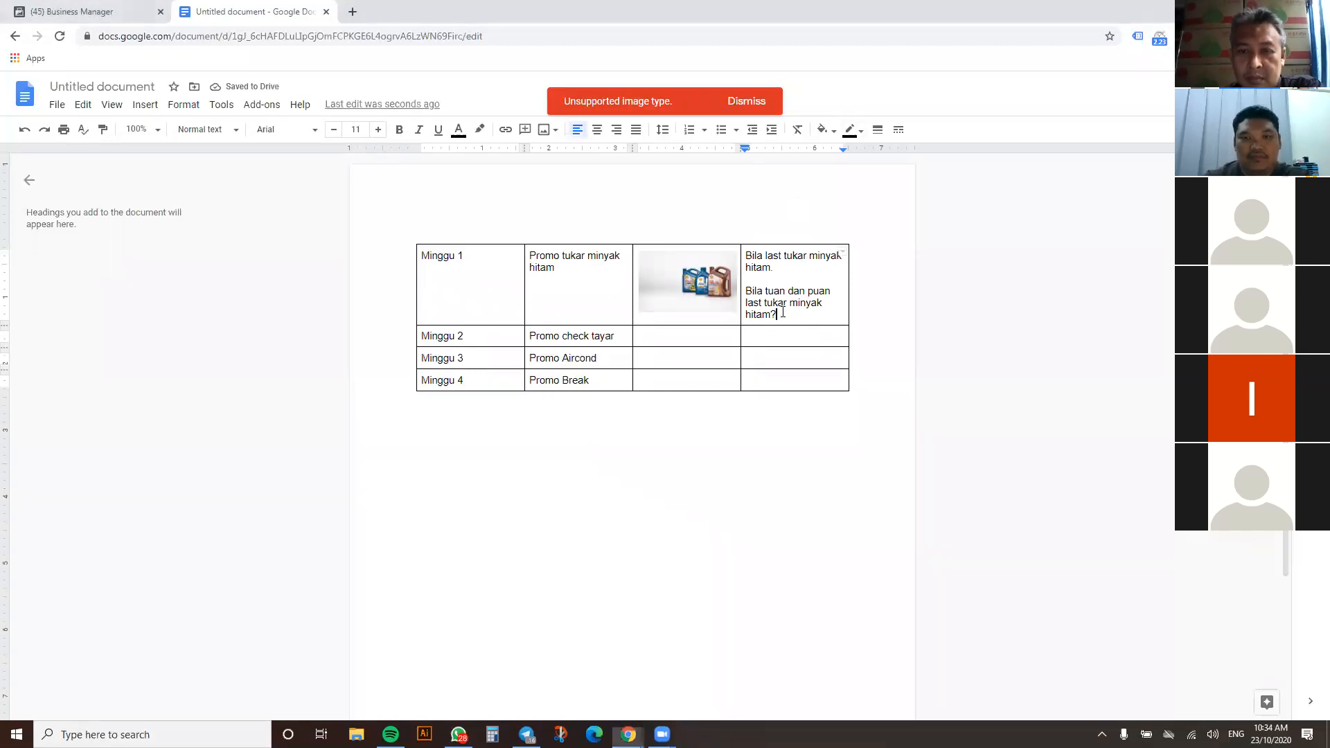
Add the lines "Sebulan lepas?", "3 Bulan Lepas?" and "4 Bulan Lepas?" below the question, leaving a gap above them
{"action": "key", "text": "Return"}
{"action": "type", "text": "\\"}
{"action": "key", "text": "BackSpace"}
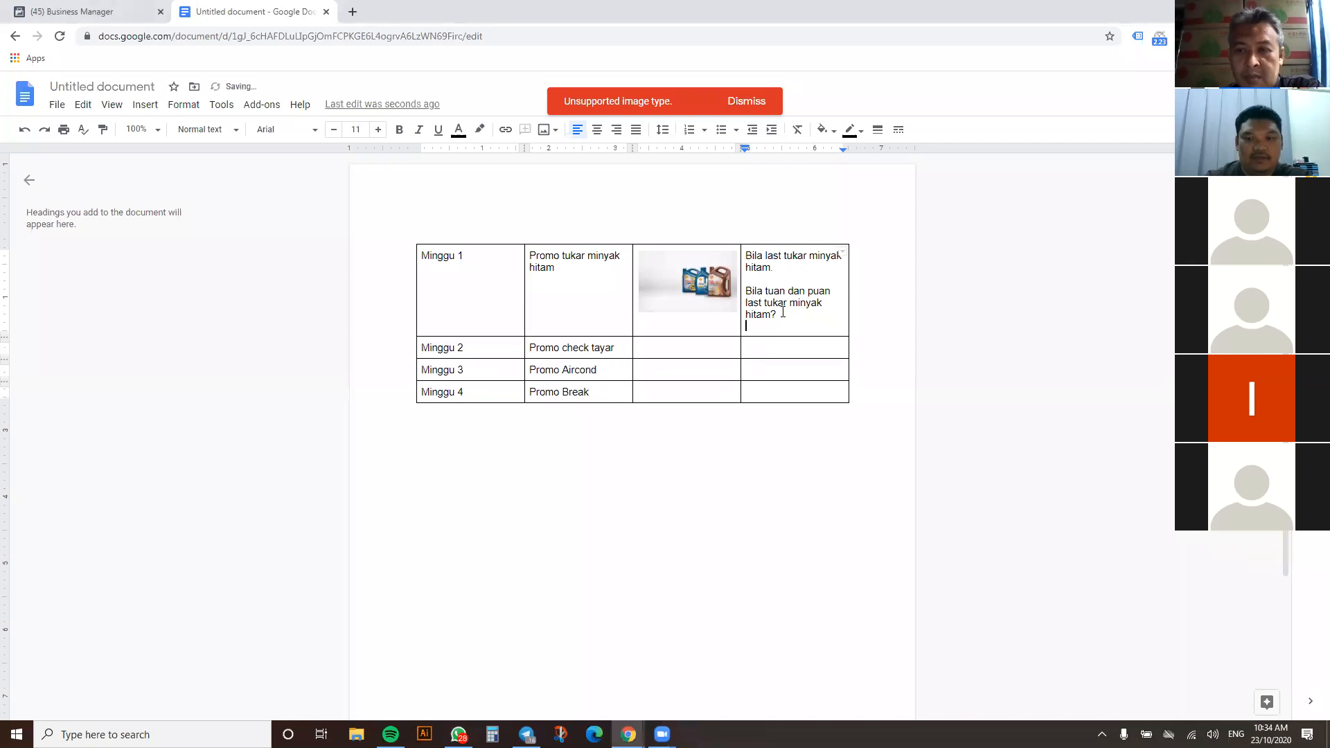
{"action": "key", "text": "Return"}
{"action": "type", "text": "Sebulan "}
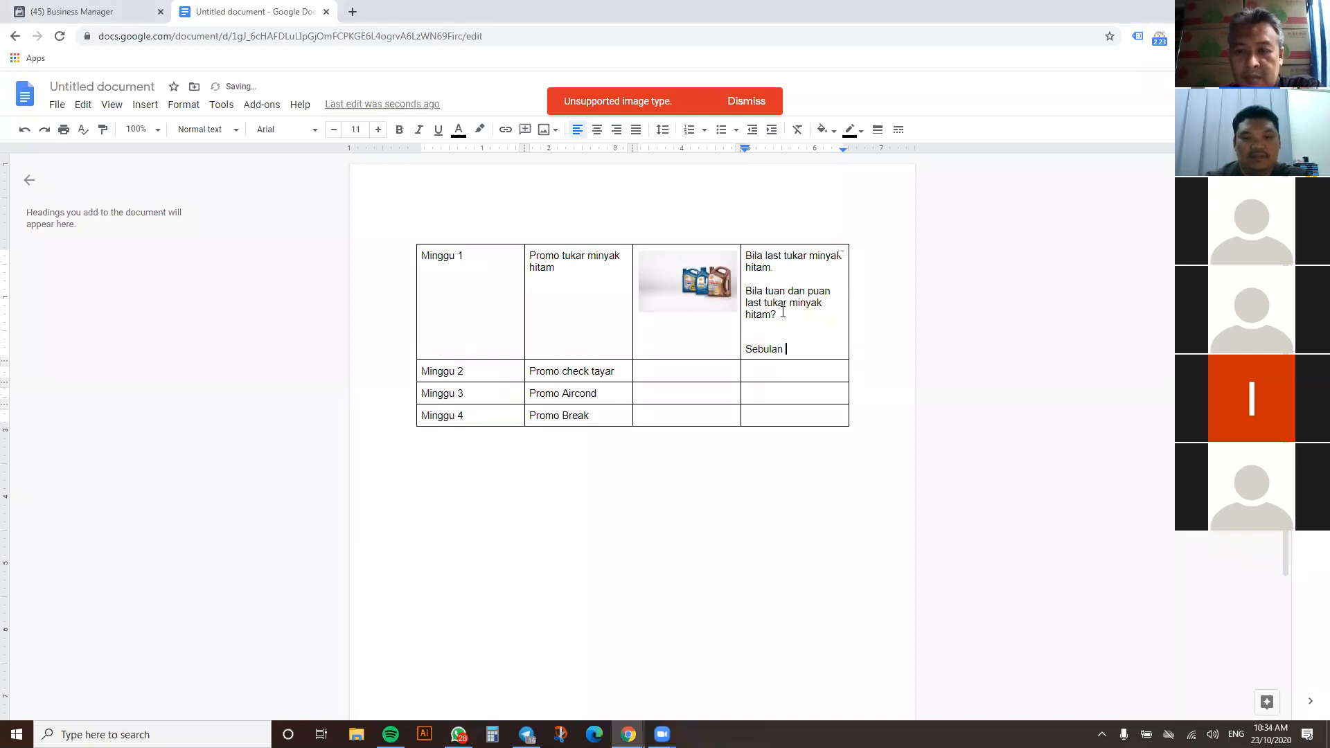
{"action": "type", "text": "lepas?"}
{"action": "key", "text": "Return"}
{"action": "type", "text": "3 Bulan Lepas?"}
{"action": "key", "text": "Return"}
{"action": "type", "text": "4 Bulan Lepas?"}
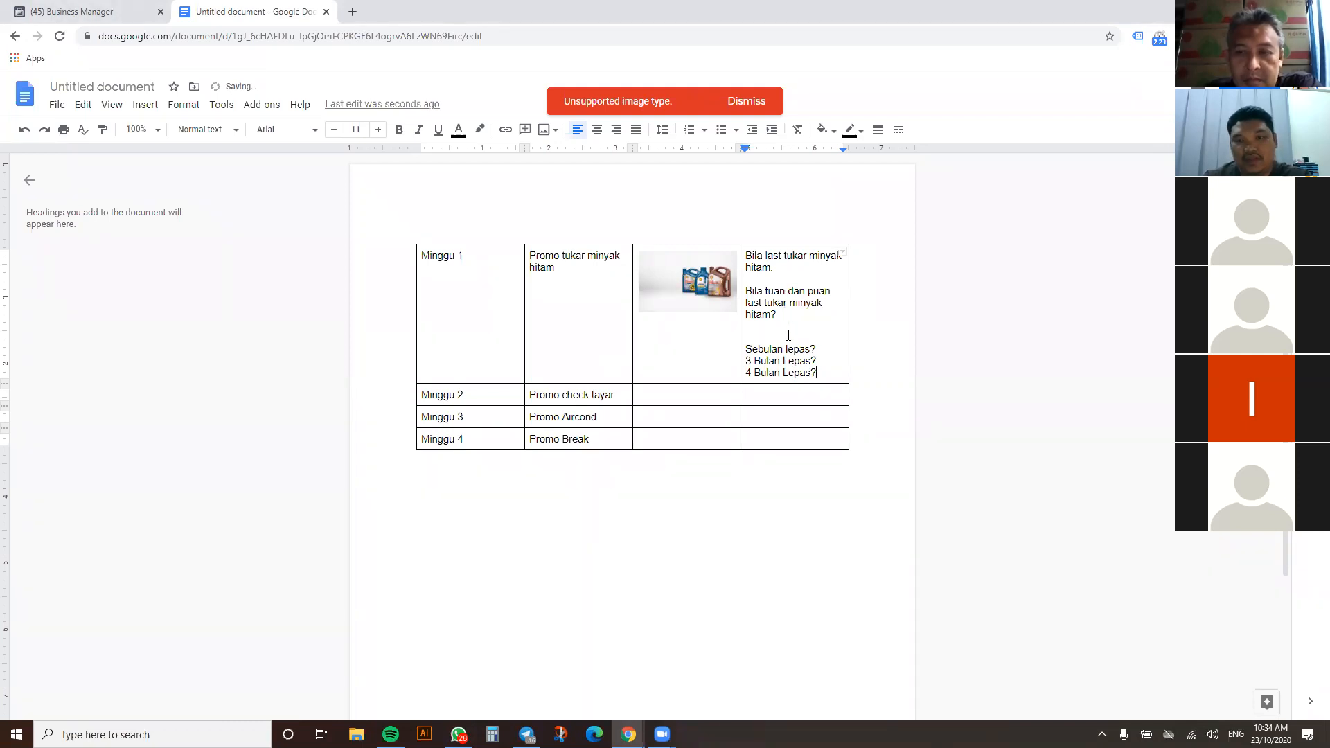
Begin a new paragraph under the three month lines with "Tak kiralah berapa"
{"action": "key", "text": "Return"}
{"action": "key", "text": "Return"}
{"action": "type", "text": "T"}
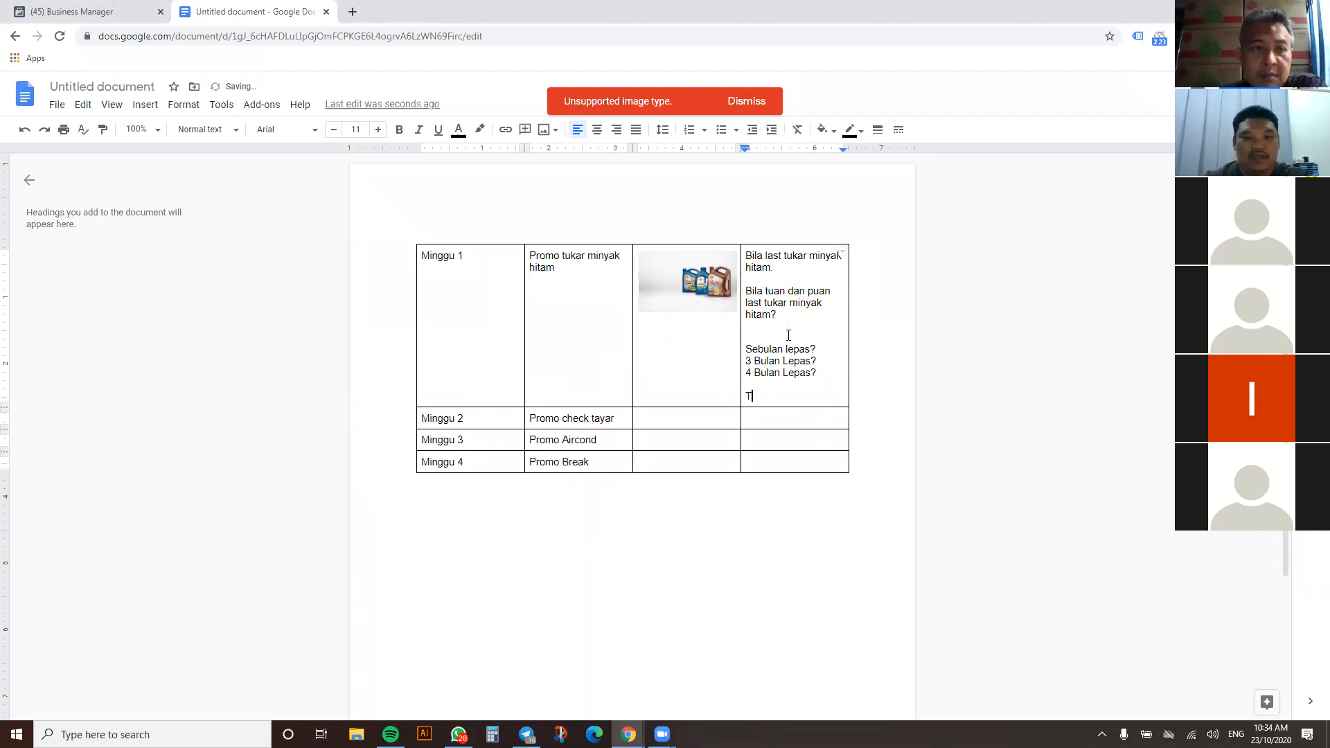
{"action": "type", "text": "ak kiralah berapala"}
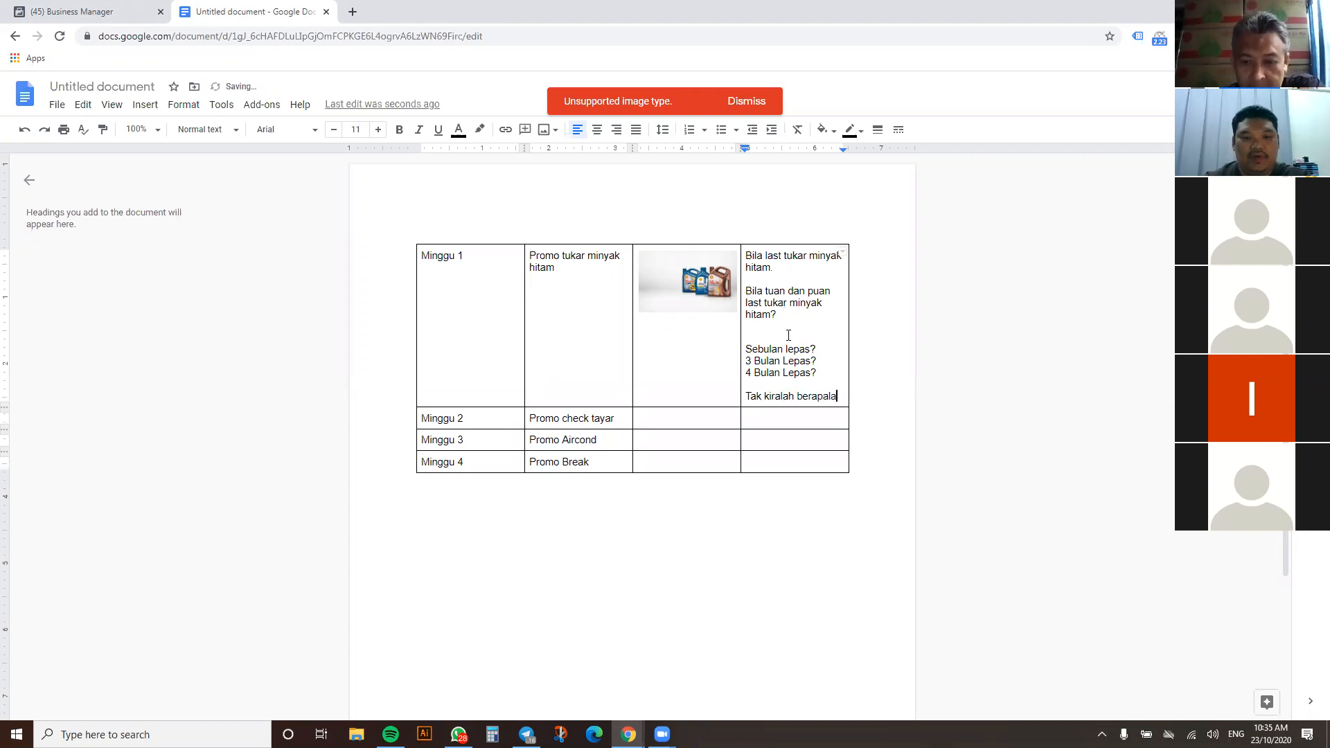
{"action": "key", "text": "BackSpace"}
{"action": "key", "text": "BackSpace"}
{"action": "key", "text": "BackSpace"}
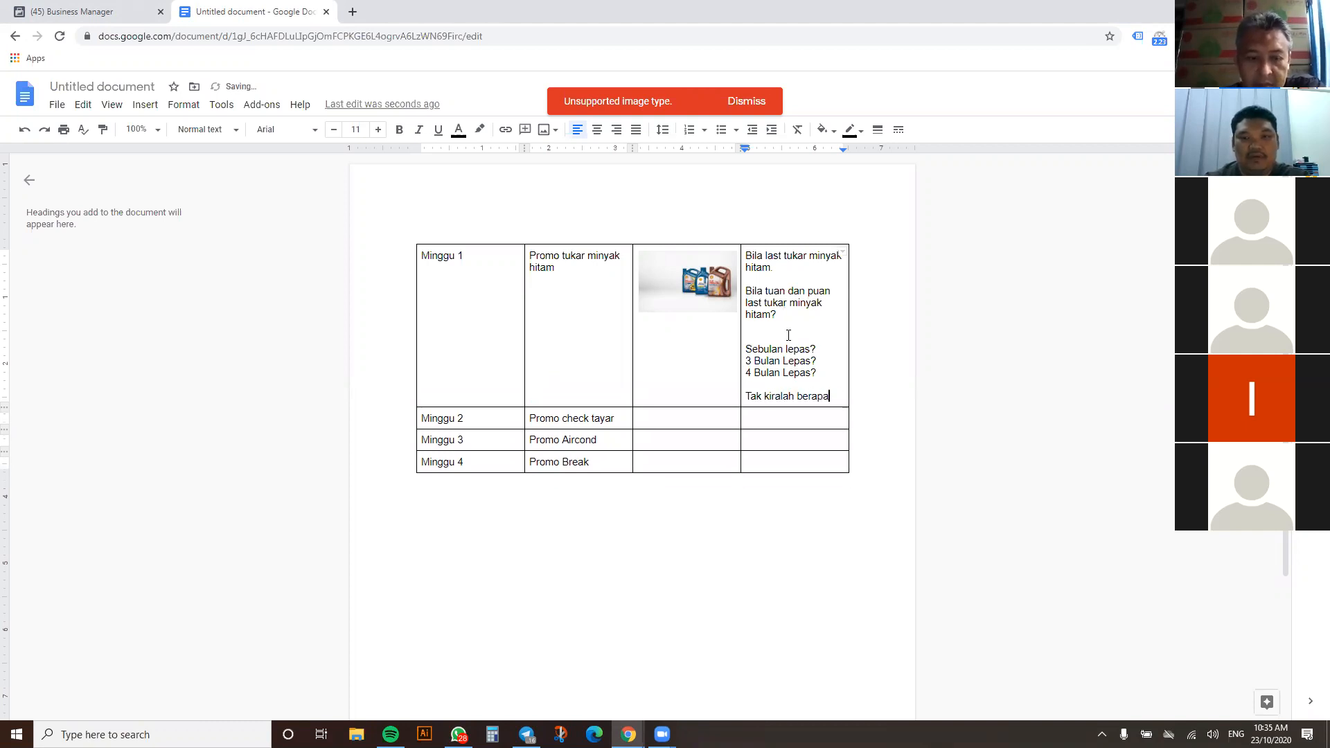
{"action": "type", "text": "lama kita "}
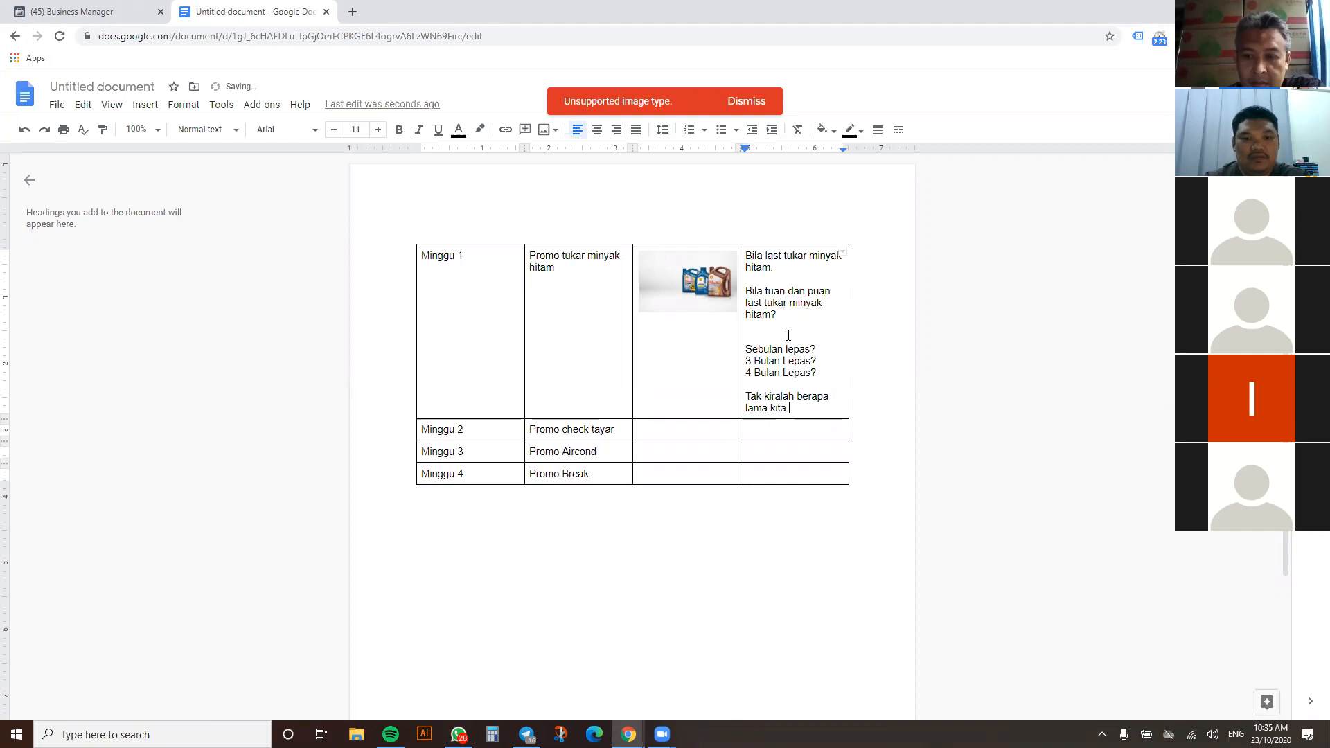
{"action": "type", "text": "sudah,"}
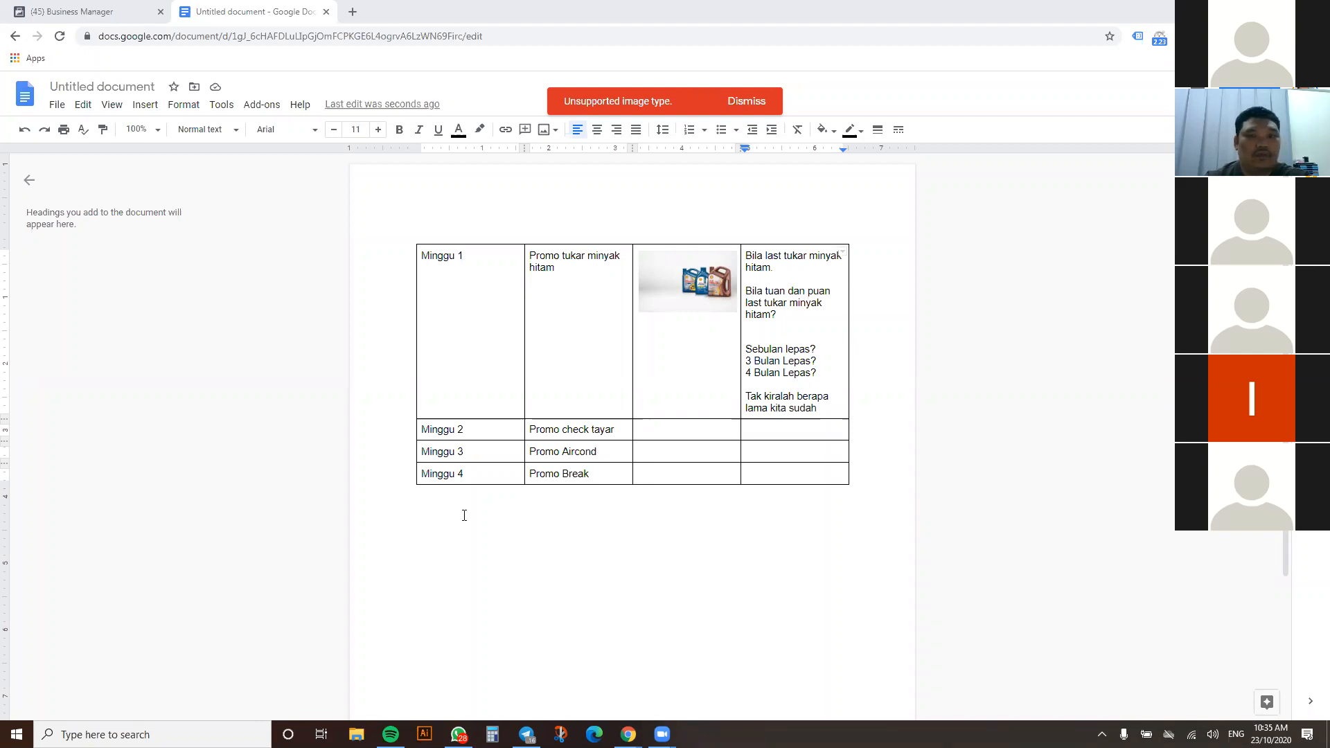
{"action": "left_click", "coordinate": [818, 408]}
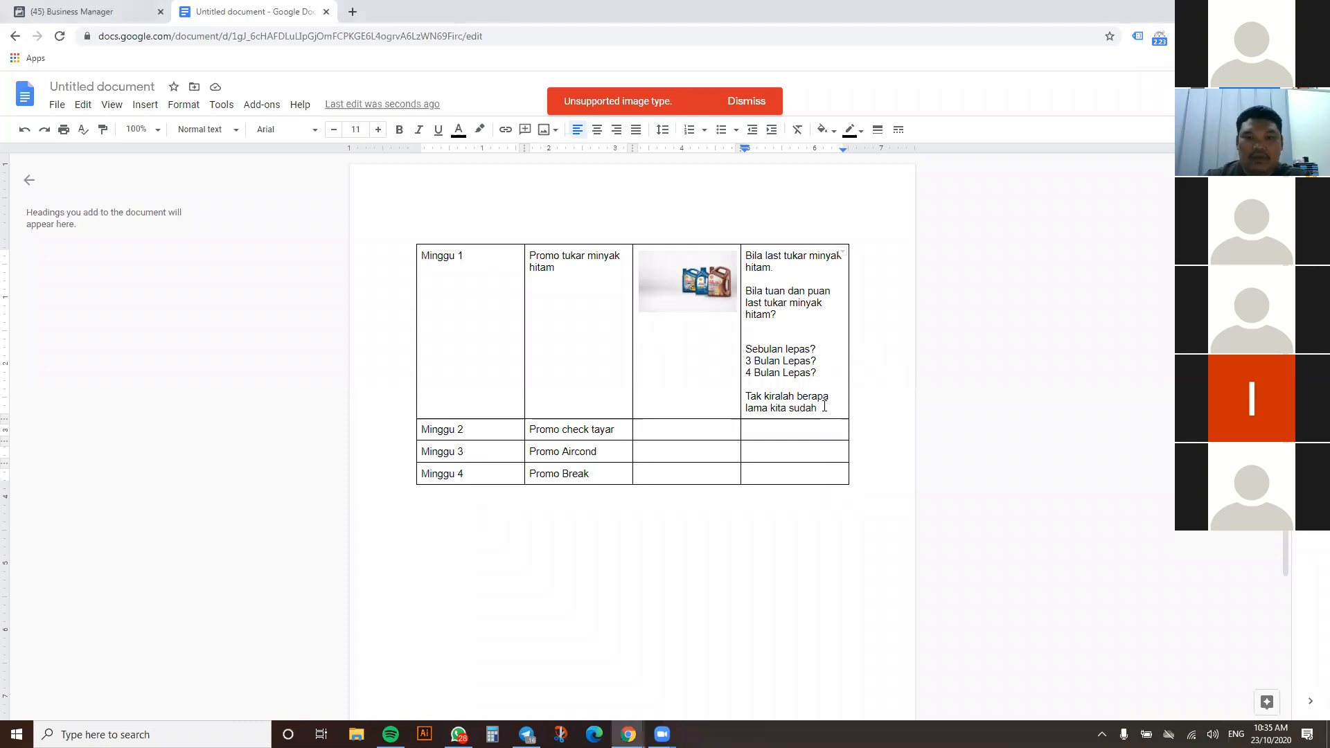
{"action": "type", "text": "tukar mi"}
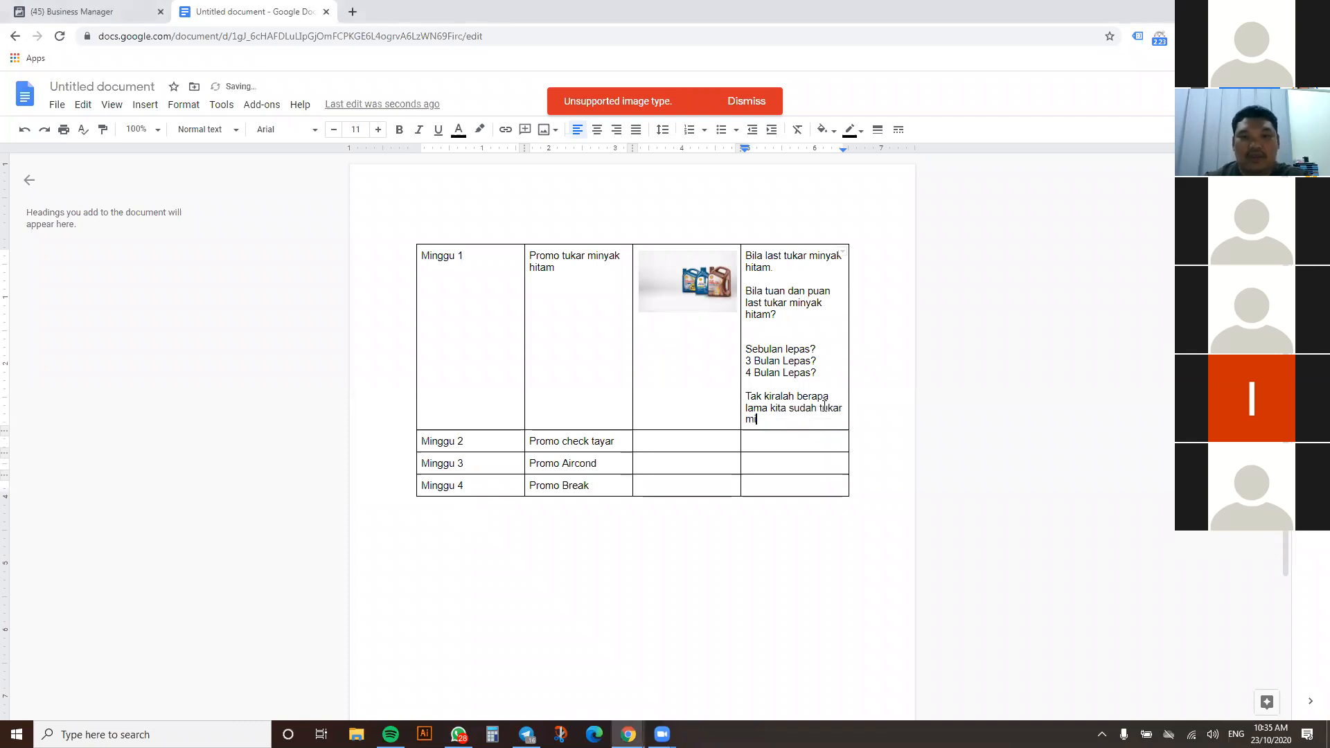
{"action": "type", "text": "nya hit"}
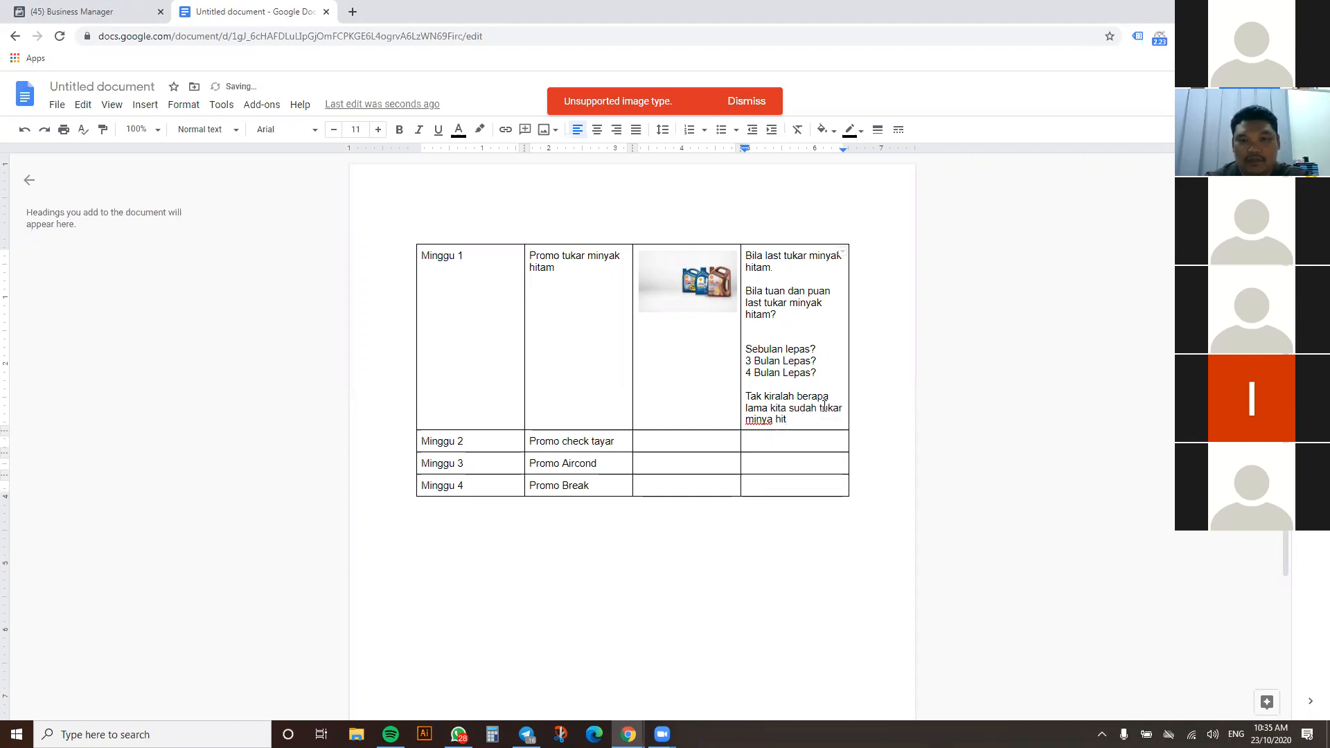
{"action": "key", "text": "BackSpace"}
{"action": "key", "text": "BackSpace"}
{"action": "key", "text": "BackSpace"}
{"action": "key", "text": "BackSpace"}
{"action": "key", "text": "BackSpace"}
{"action": "key", "text": "BackSpace"}
{"action": "key", "text": "BackSpace"}
{"action": "key", "text": "BackSpace"}
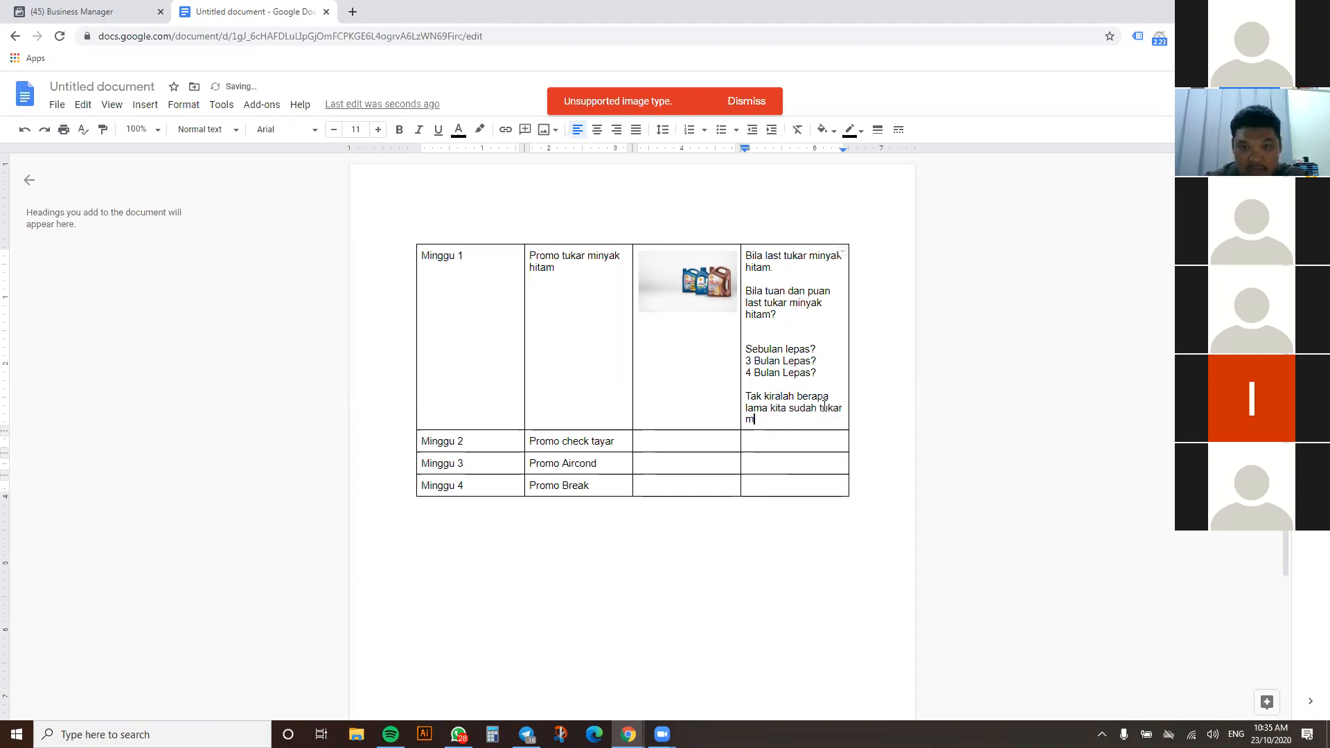
{"action": "key", "text": "BackSpace"}
{"action": "key", "text": "BackSpace"}
{"action": "key", "text": "BackSpace"}
{"action": "key", "text": "BackSpace"}
{"action": "key", "text": "BackSpace"}
{"action": "key", "text": "BackSpace"}
{"action": "key", "text": "BackSpace"}
{"action": "key", "text": "BackSpace"}
{"action": "key", "text": "BackSpace"}
{"action": "key", "text": "BackSpace"}
{"action": "key", "text": "BackSpace"}
{"action": "key", "text": "BackSpace"}
{"action": "key", "text": "BackSpace"}
{"action": "key", "text": "BackSpace"}
{"action": "key", "text": "BackSpace"}
{"action": "key", "text": "BackSpace"}
{"action": "key", "text": "BackSpace"}
{"action": "key", "text": "BackSpace"}
{"action": "key", "text": "BackSpace"}
{"action": "key", "text": "BackSpace"}
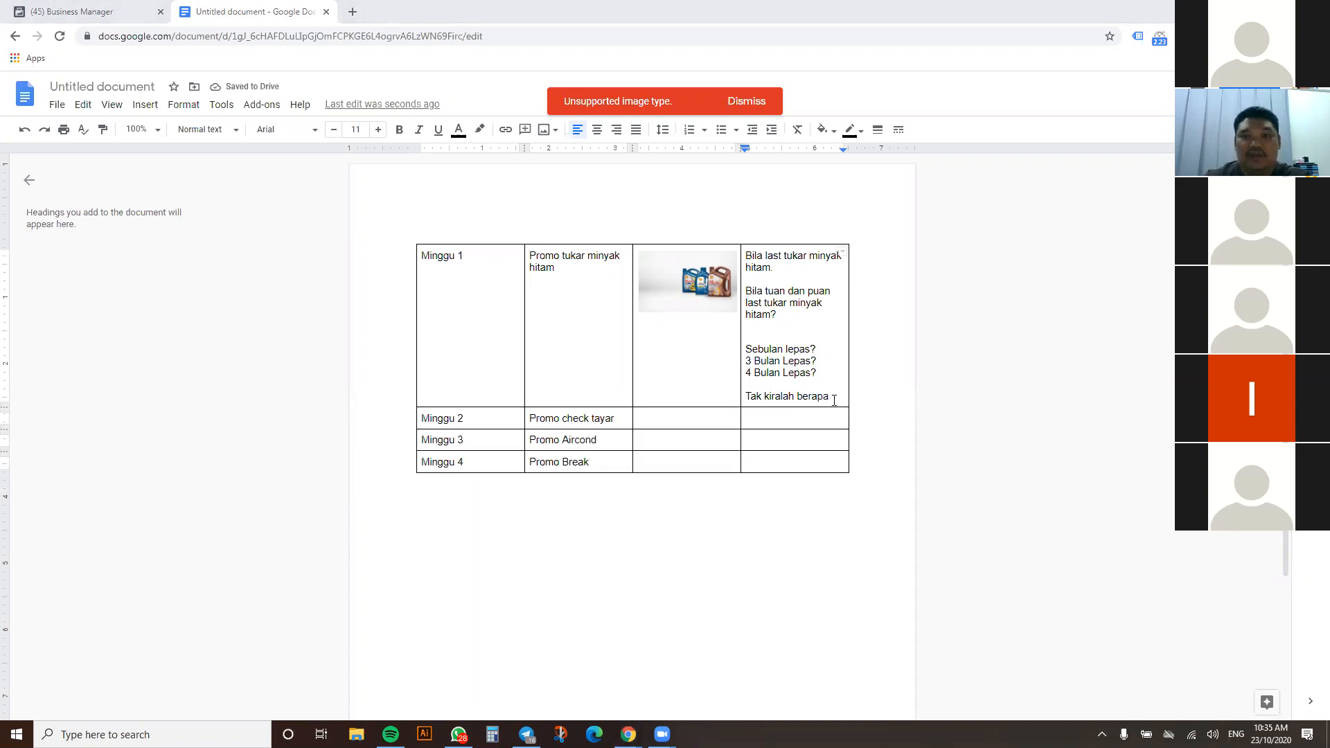
Continue the last paragraph of the ad text with "kerapa kita pakai kereta. Kita mesti tukar minyak hitam, selepas 3 perkara berikut :"
{"action": "type", "text": "ke"}
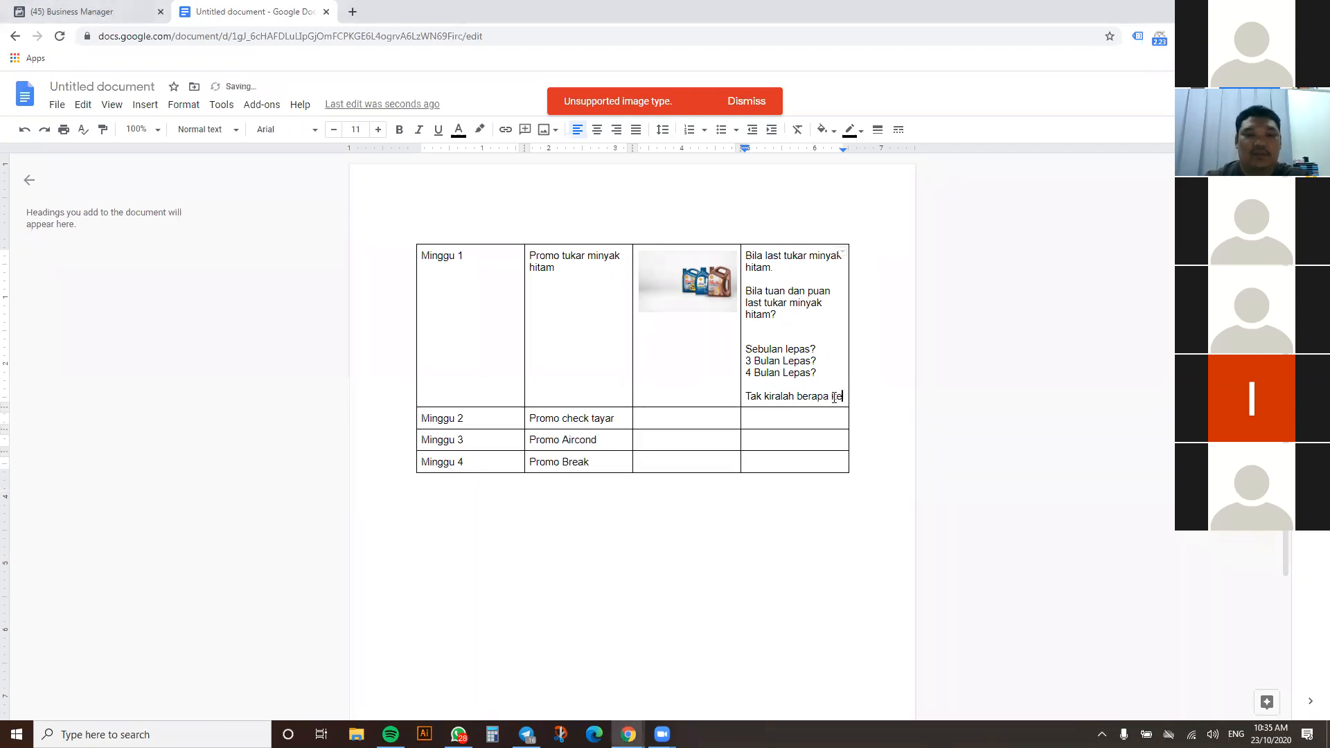
{"action": "type", "text": "rapa kita pakai ker"}
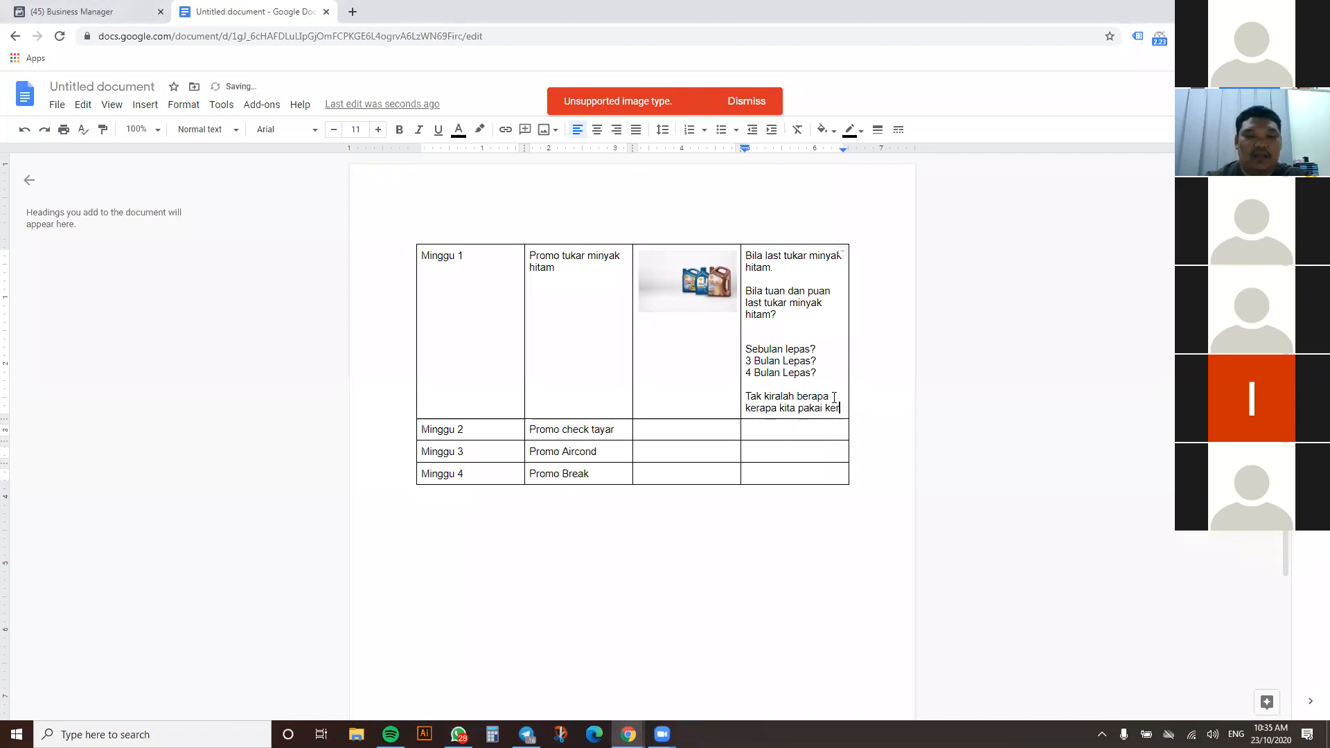
{"action": "type", "text": "eta. Kita me"}
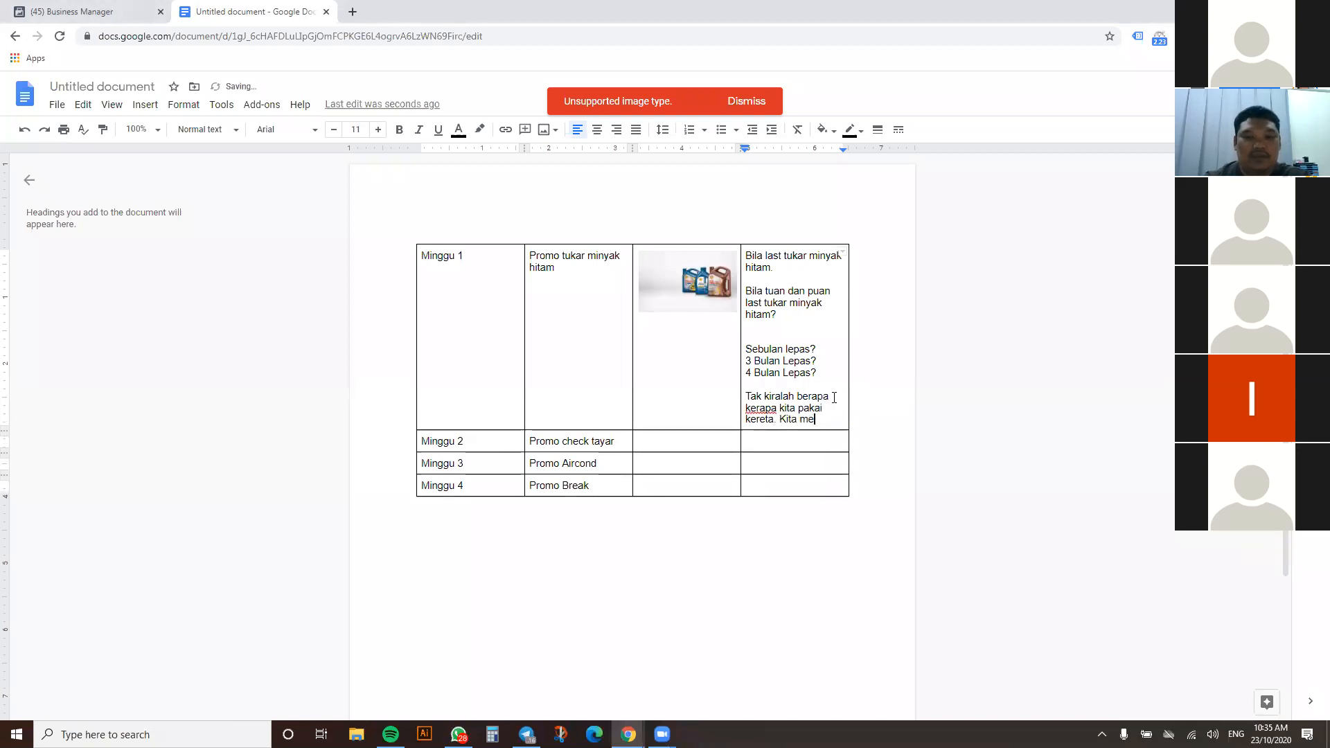
{"action": "type", "text": "sti tukar minyak hitam, "}
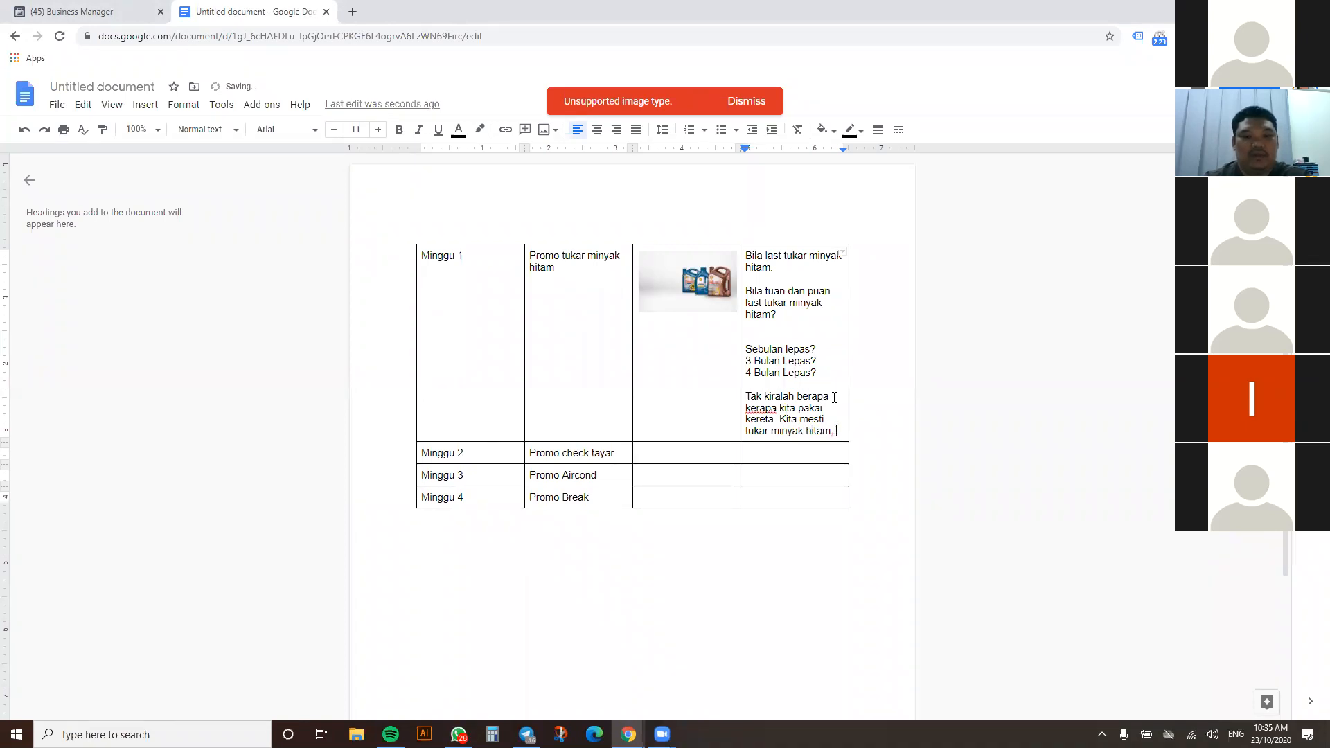
{"action": "type", "text": "selepas 3 perkara berikut :"}
{"action": "key", "text": "Return"}
Start a numbered list in the Minggu 1 ad text with "Selepas cukup milage. Ada kereta yang pakai 10,000 kilometer, ada yang pakai 5000 kilometer."
{"action": "type", "text": "1"}
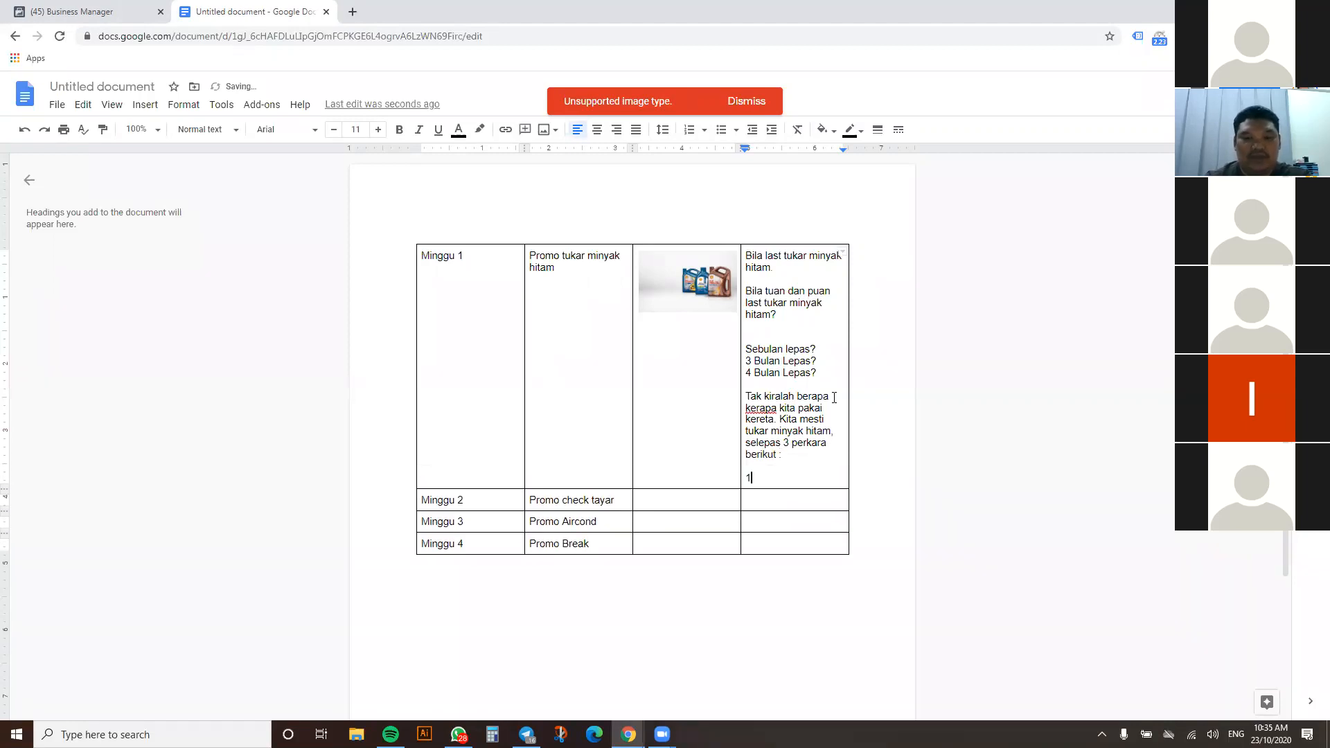
{"action": "type", "text": ". Selepas "}
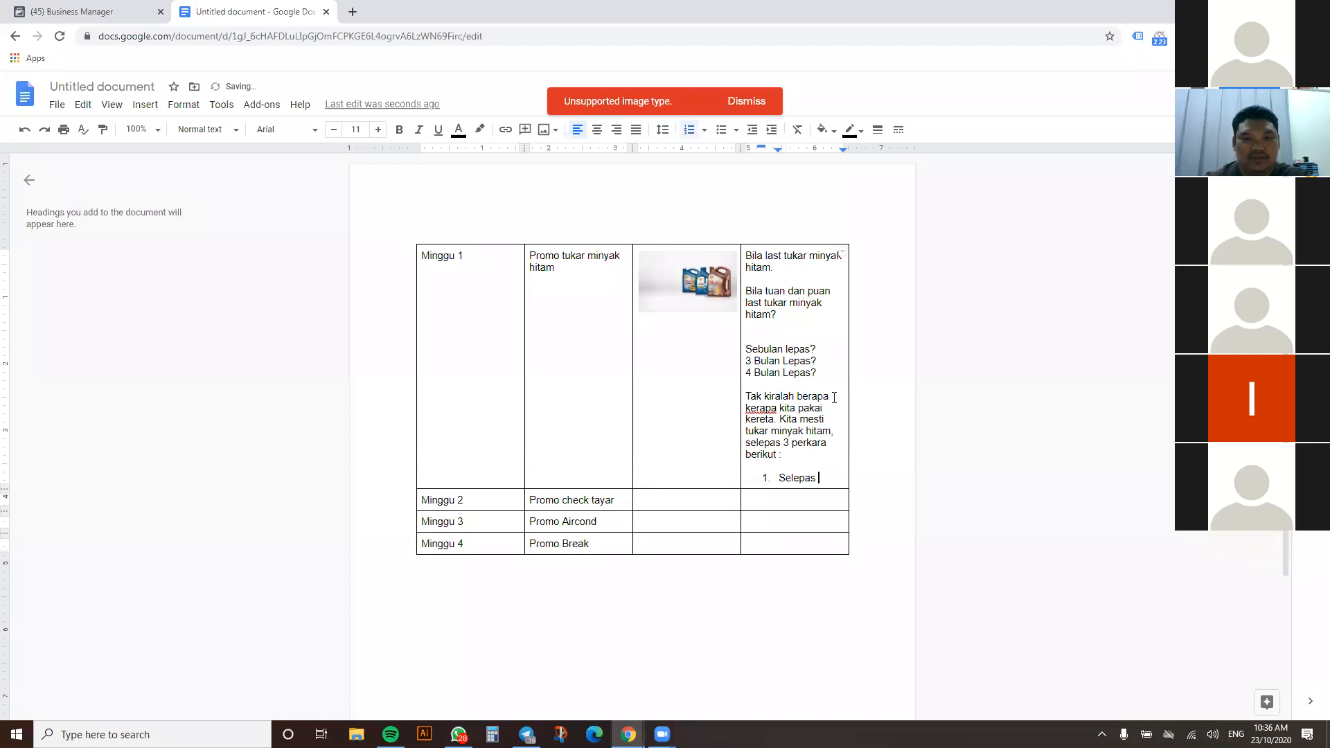
{"action": "type", "text": "cukup"}
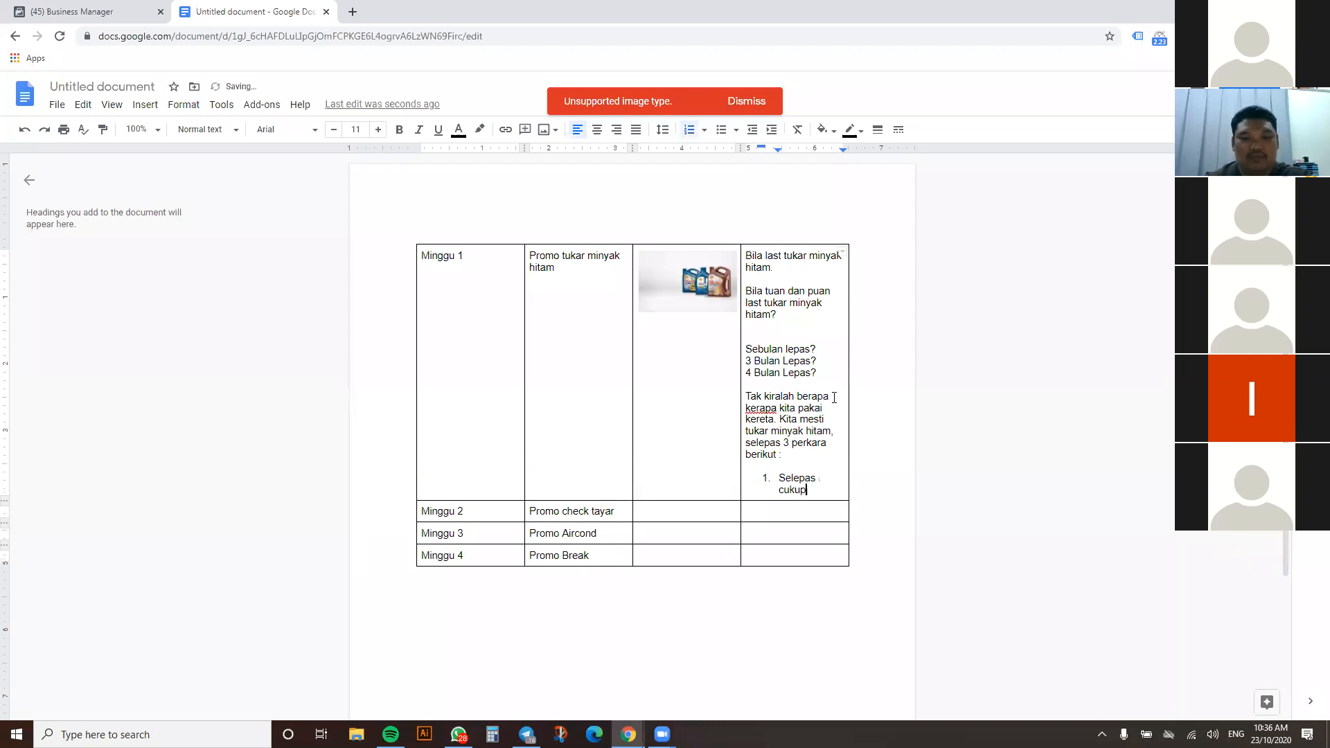
{"action": "type", "text": " milage. Ad"}
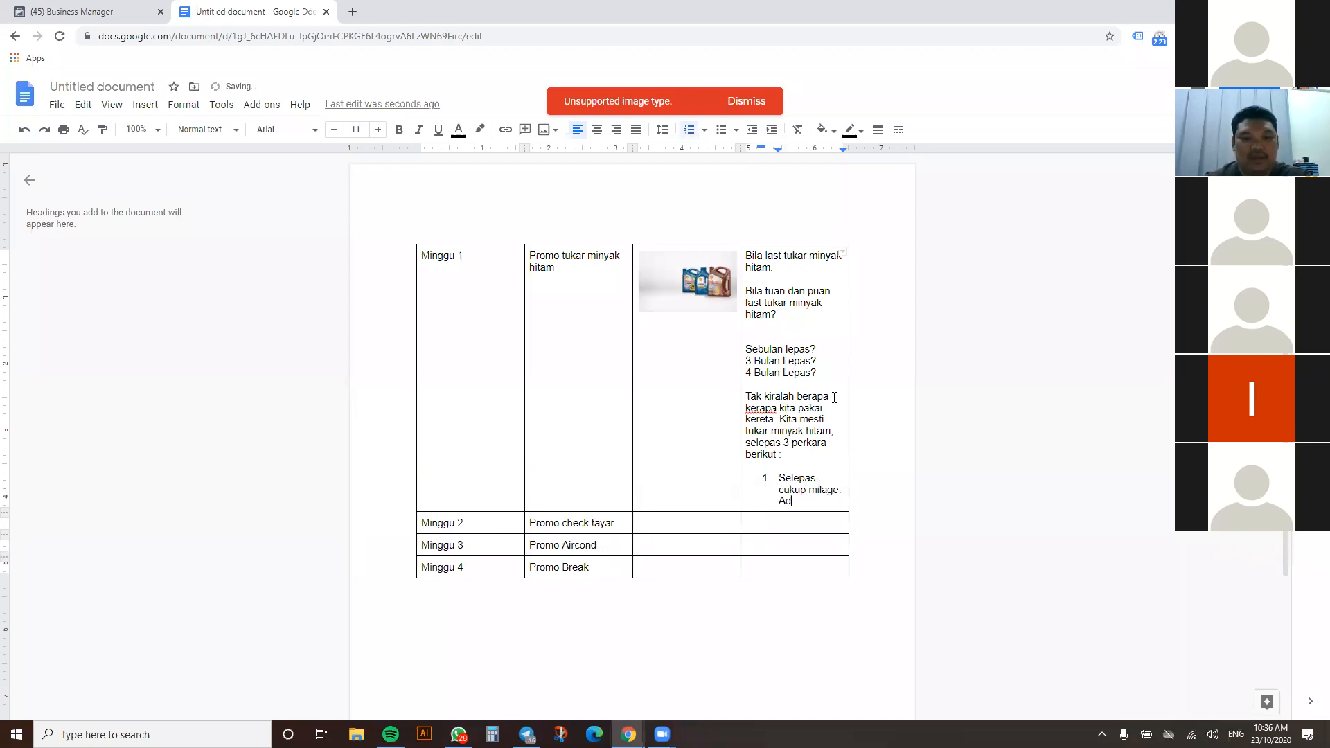
{"action": "type", "text": "a kereta yang pakai 1"}
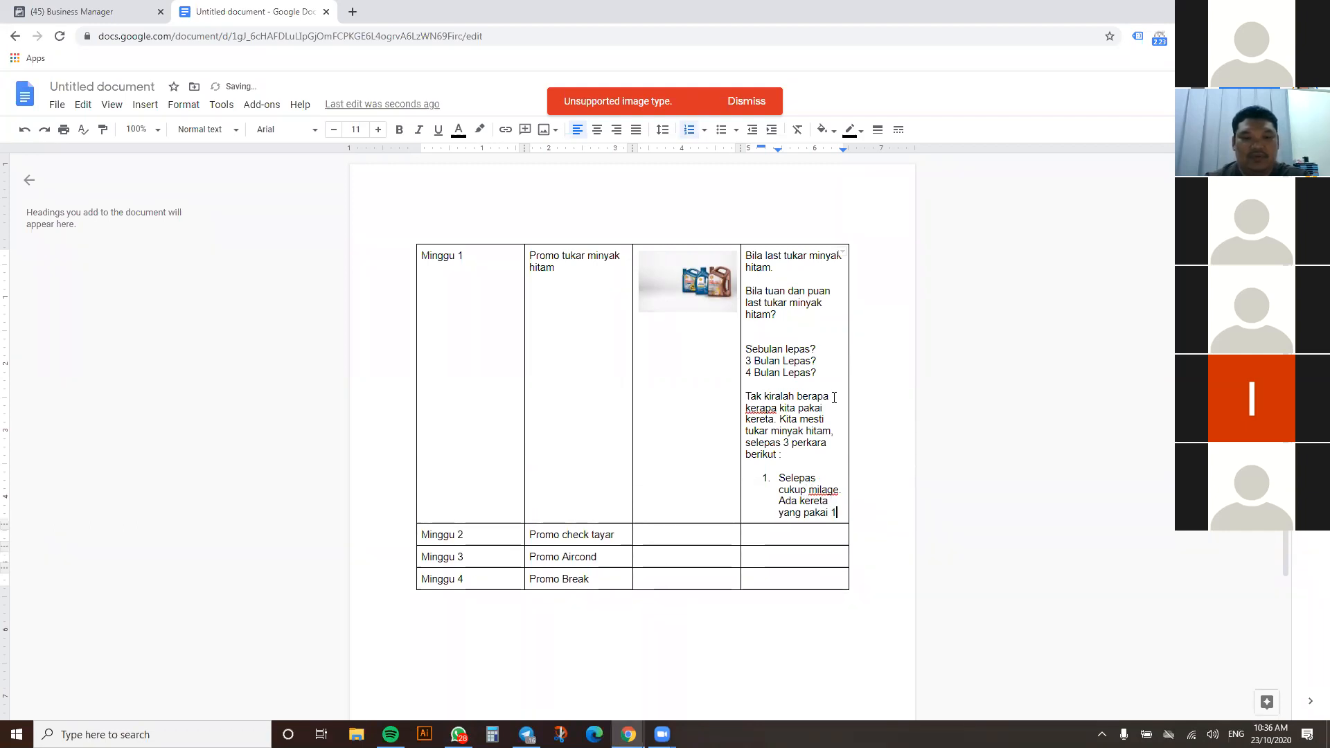
{"action": "type", "text": "0k"}
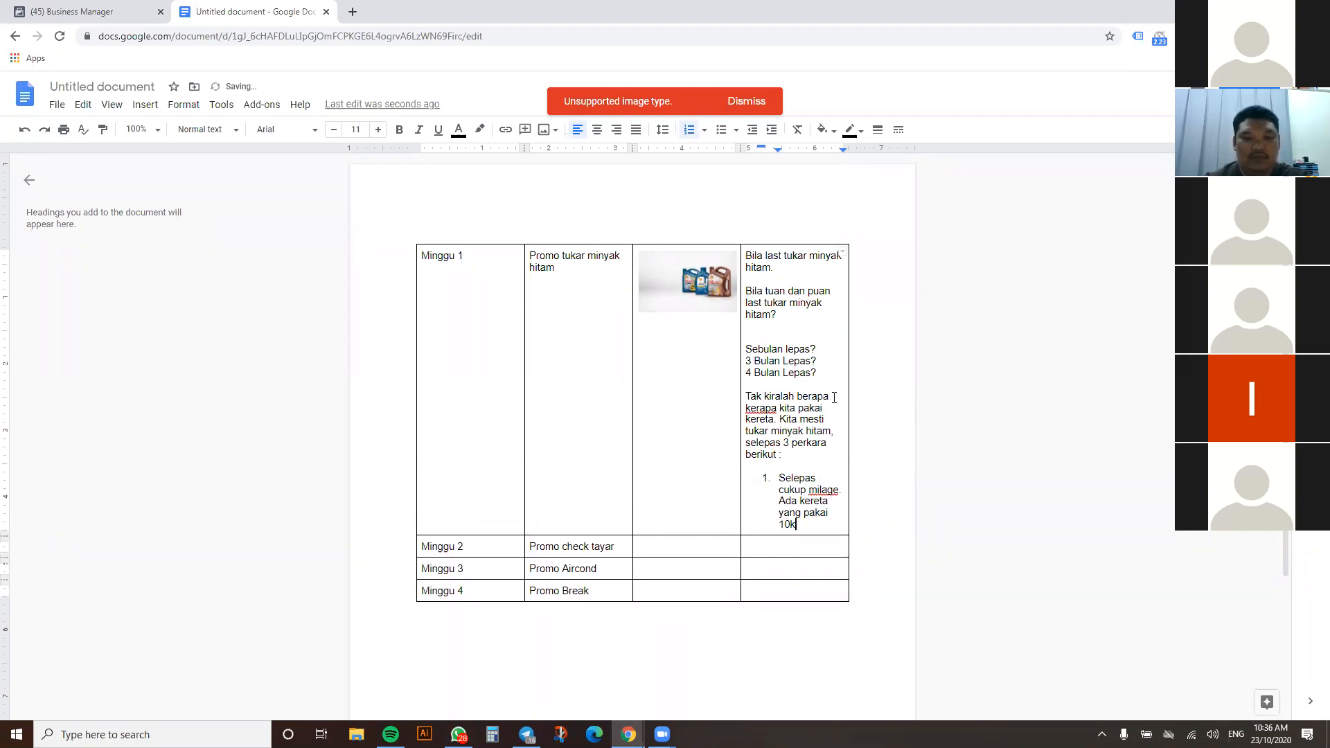
{"action": "key", "text": "BackSpace"}
{"action": "type", "text": ",000 kilometer, ada yang pakai"}
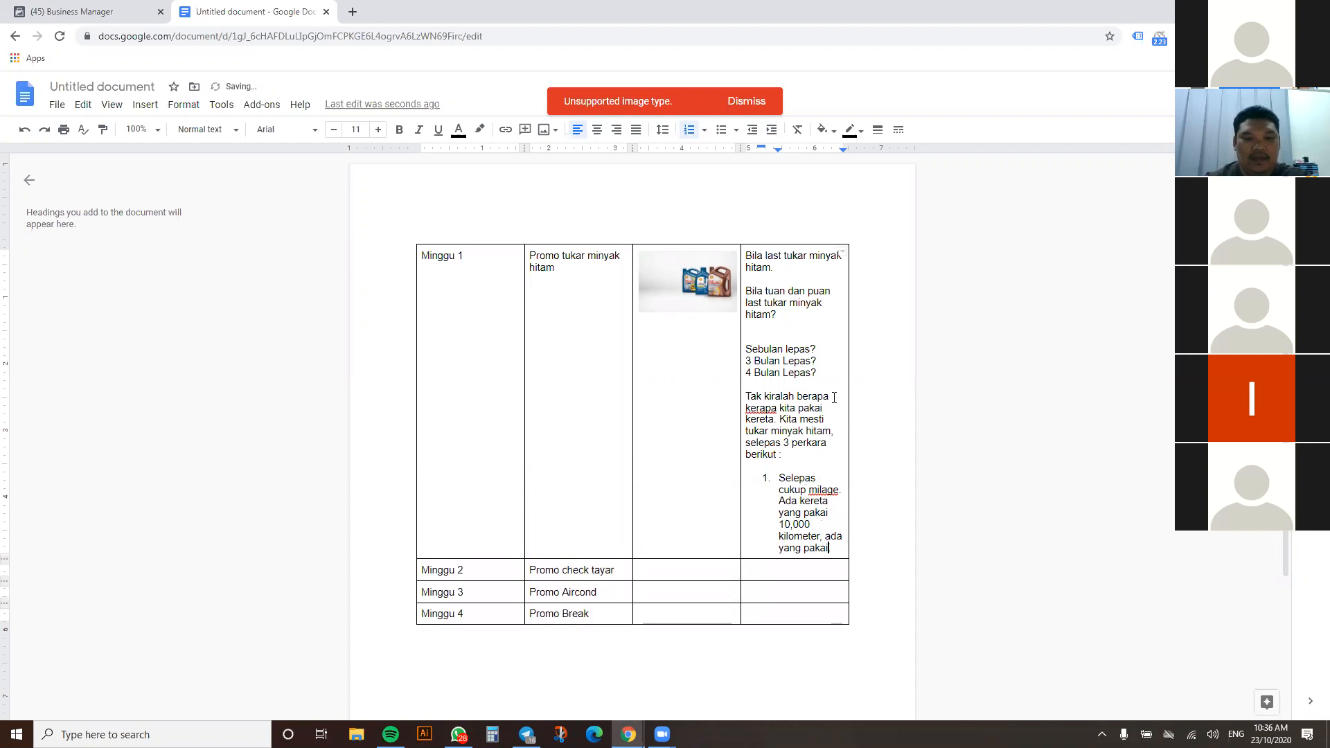
{"action": "type", "text": " 5000"}
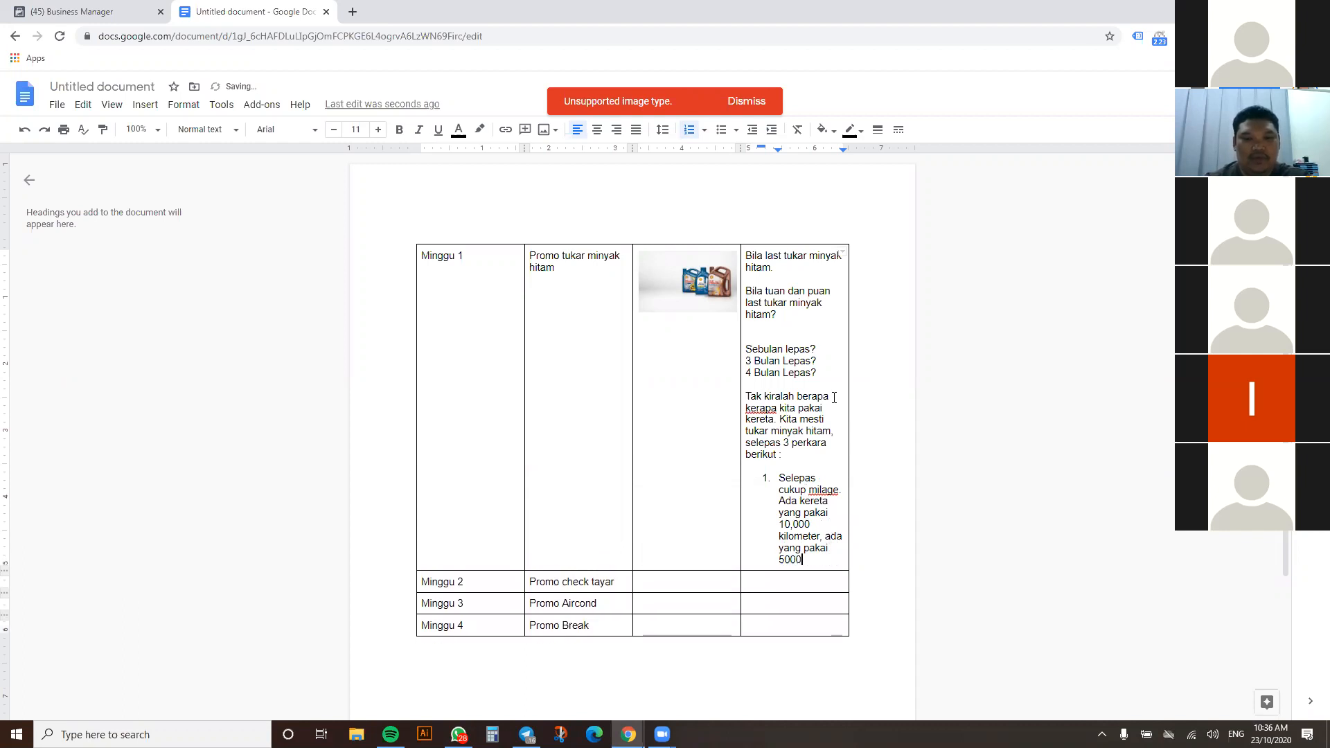
{"action": "type", "text": " kilometer."}
Add list item 2: "Selepas 4 bulan tak tukar. Minyak akan berubah jadiwarna hitam pekat dan kurang fungki pelincirnya. Jadi tak baik untuk enjin kereta."
{"action": "key", "text": "Return"}
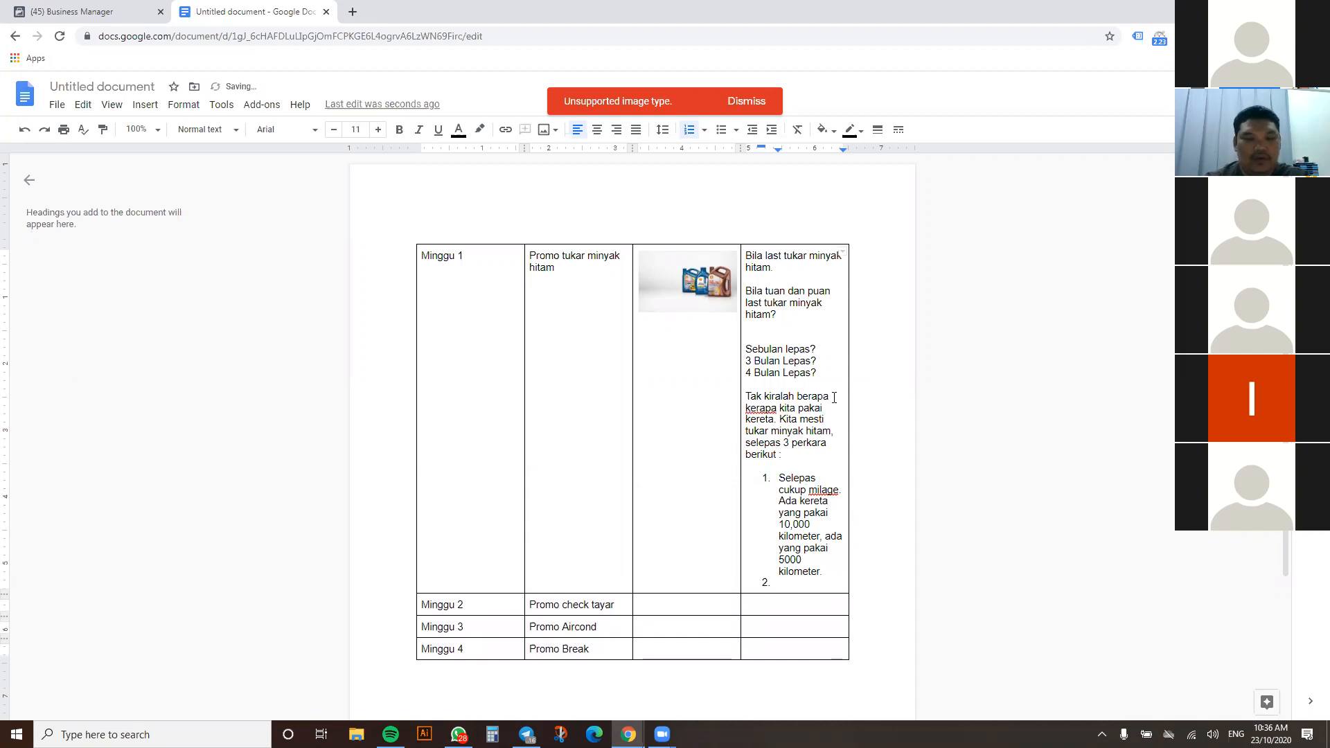
{"action": "type", "text": "Selepas 4 bulan ta"}
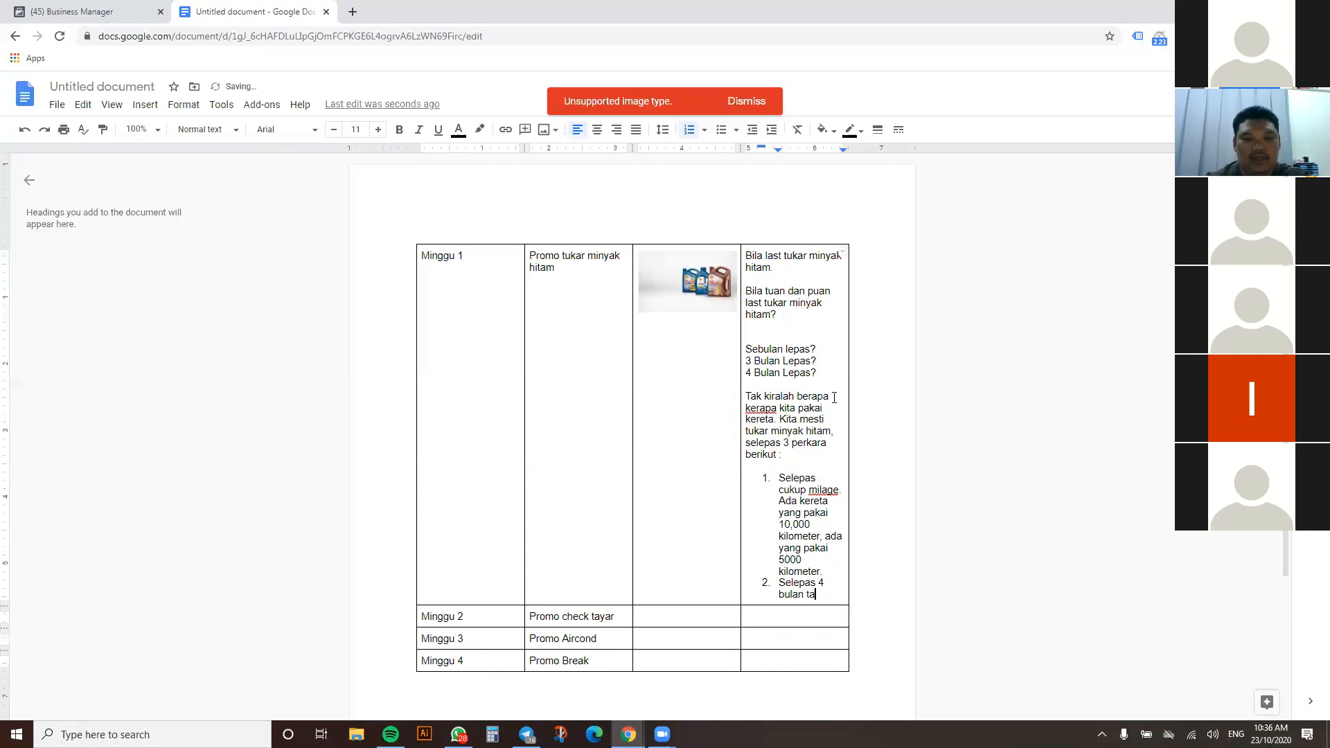
{"action": "type", "text": "k tukar. Minyak akan berubah jadiwarna hitam pekat dan kurang fungki"}
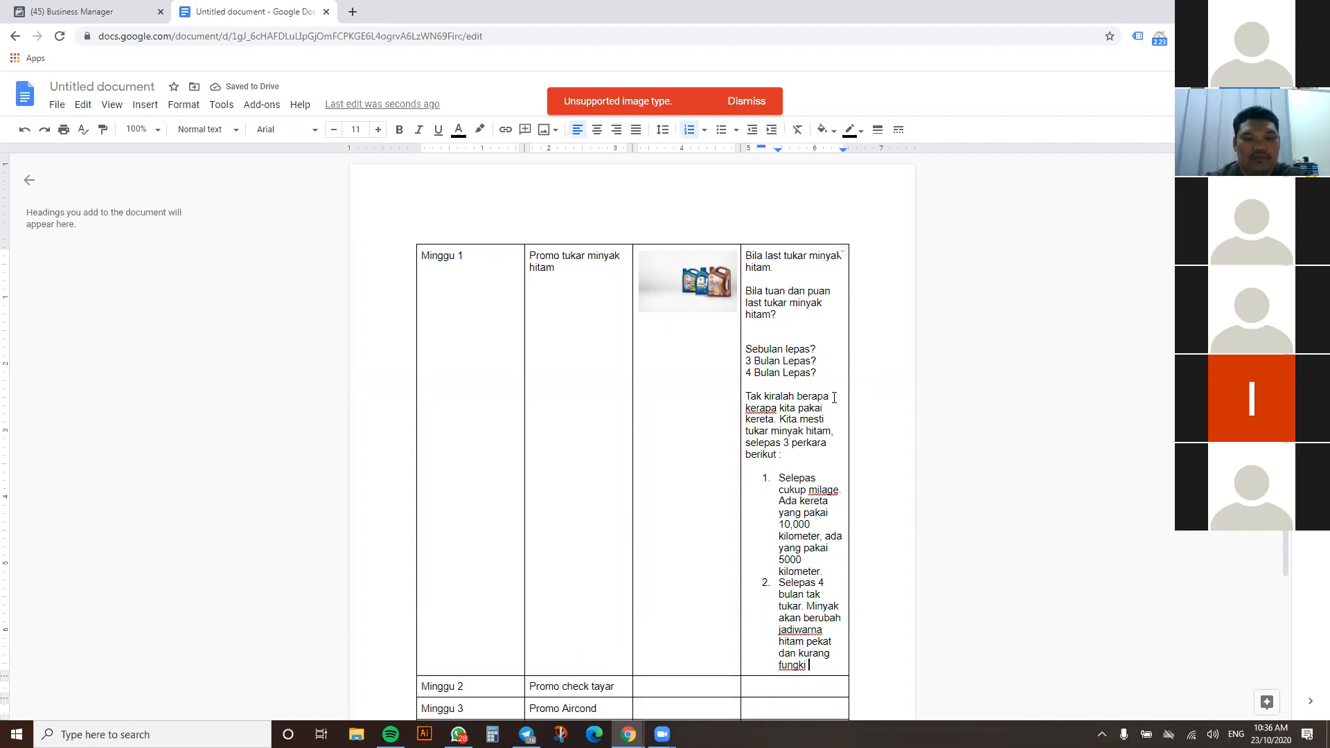
{"action": "type", "text": "pelincirnya. "}
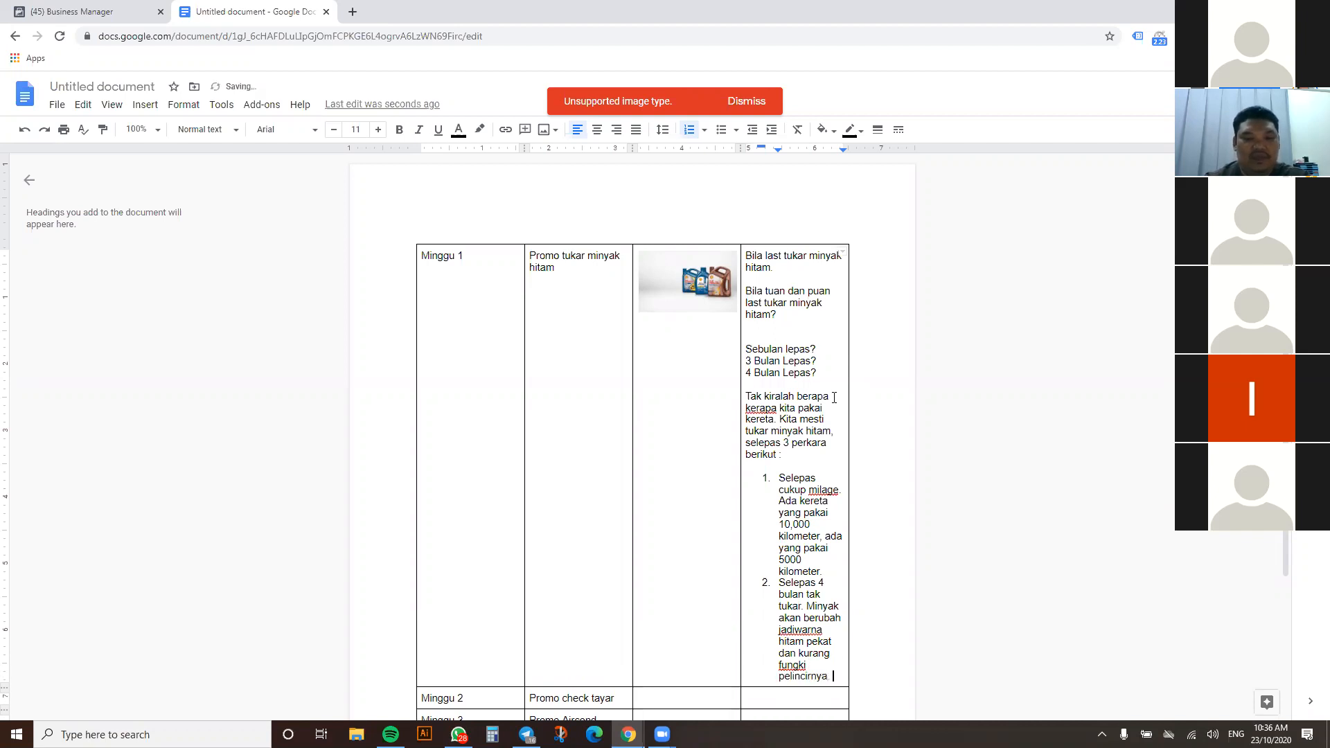
{"action": "type", "text": "Jadi tak baik unt"}
{"action": "type", "text": "uk enjin kereta"}
{"action": "type", "text": "."}
Add list item 3: "Bila kita selalu guna untuk long distance. Minyaka akn cepat rosak dan akan membuatkan enjin menjadi kotor."
{"action": "key", "text": "Return"}
{"action": "type", "text": "Bila kita sel"}
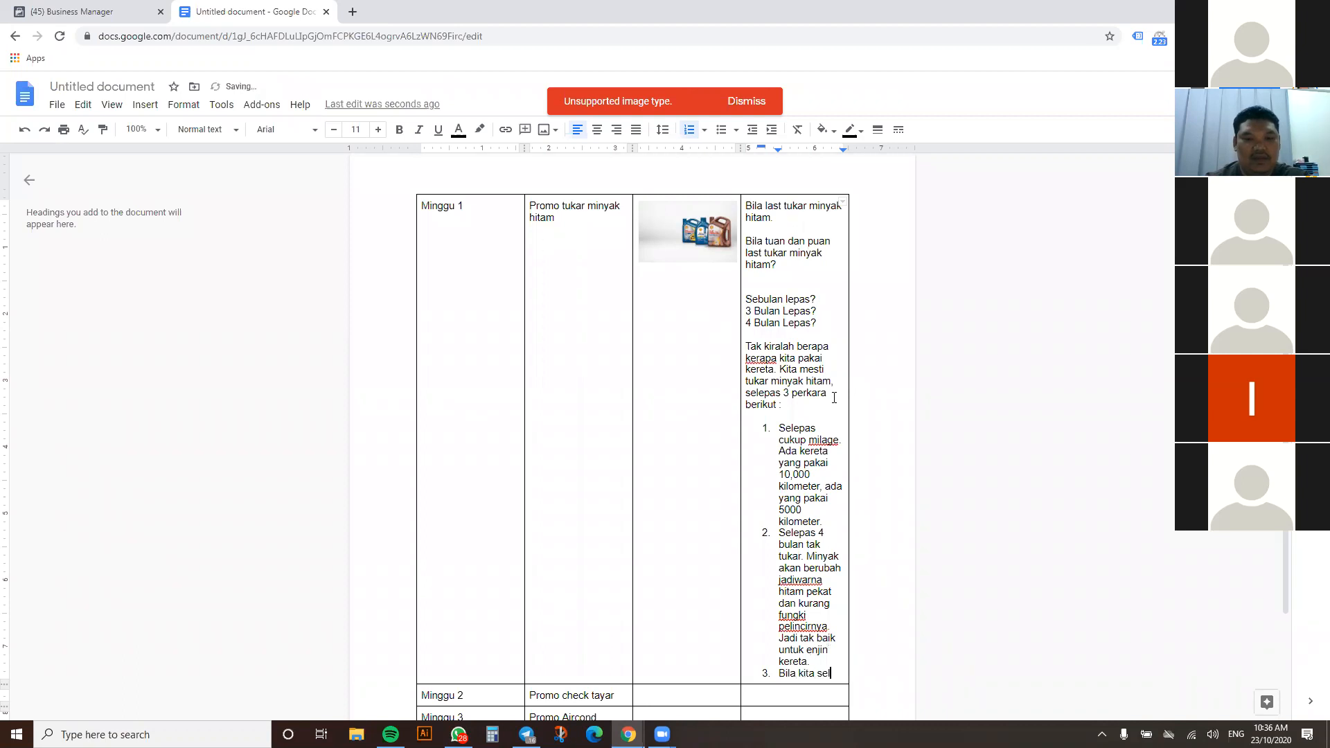
{"action": "type", "text": "alu guna untuk "}
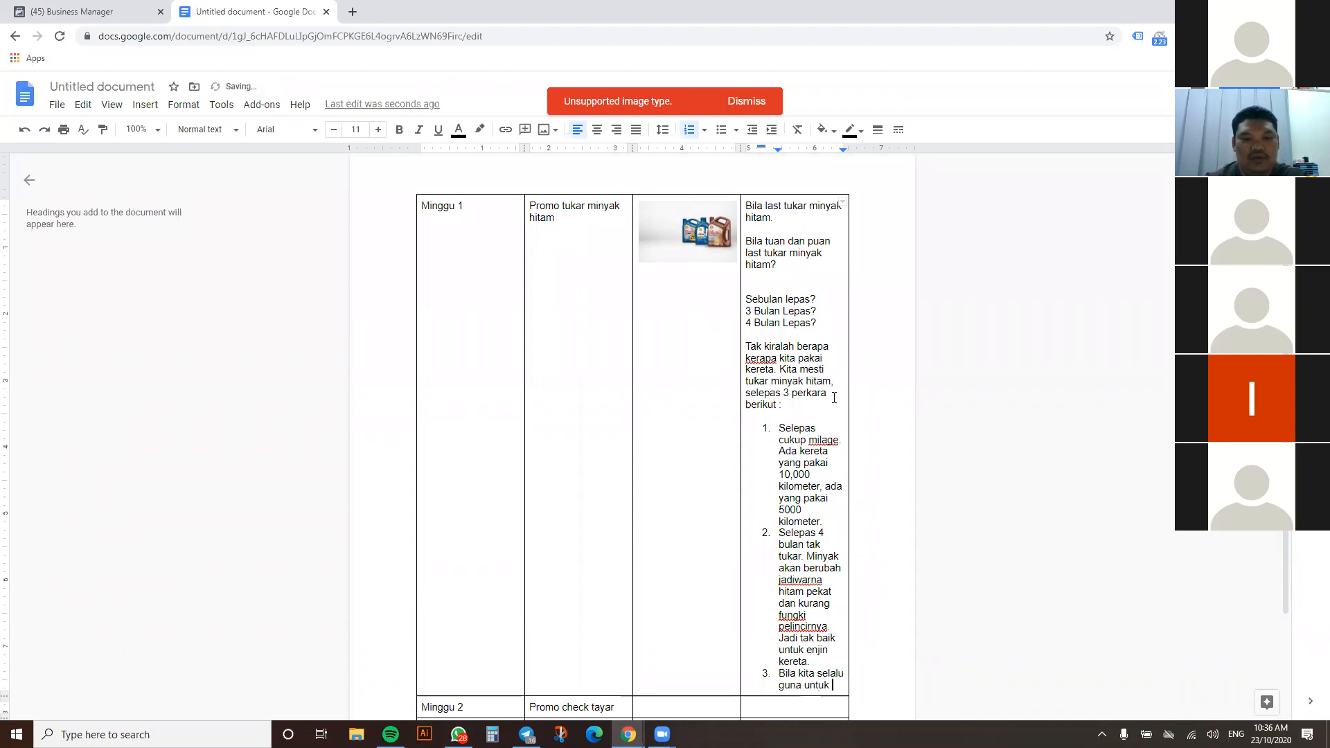
{"action": "type", "text": "long distan"}
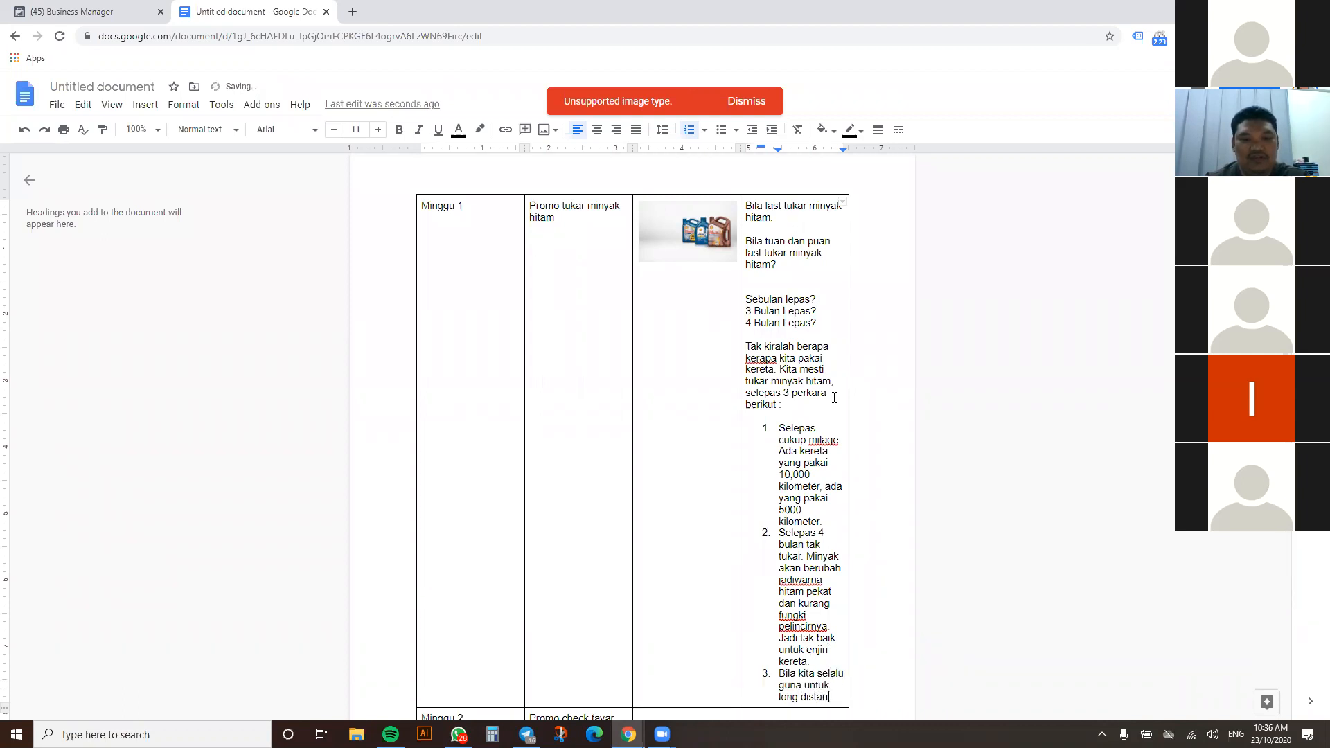
{"action": "type", "text": "ce. Minyaka akn c"}
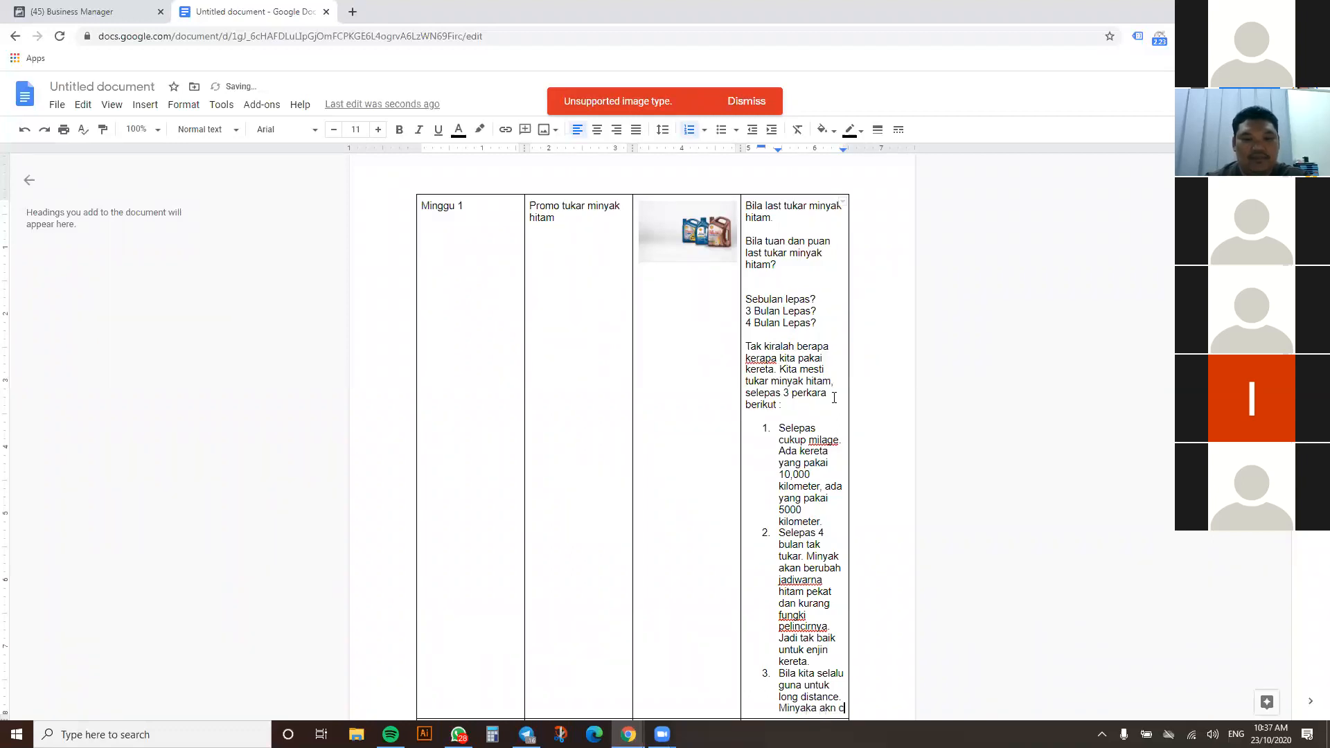
{"action": "type", "text": "epat rosak dan selalu "}
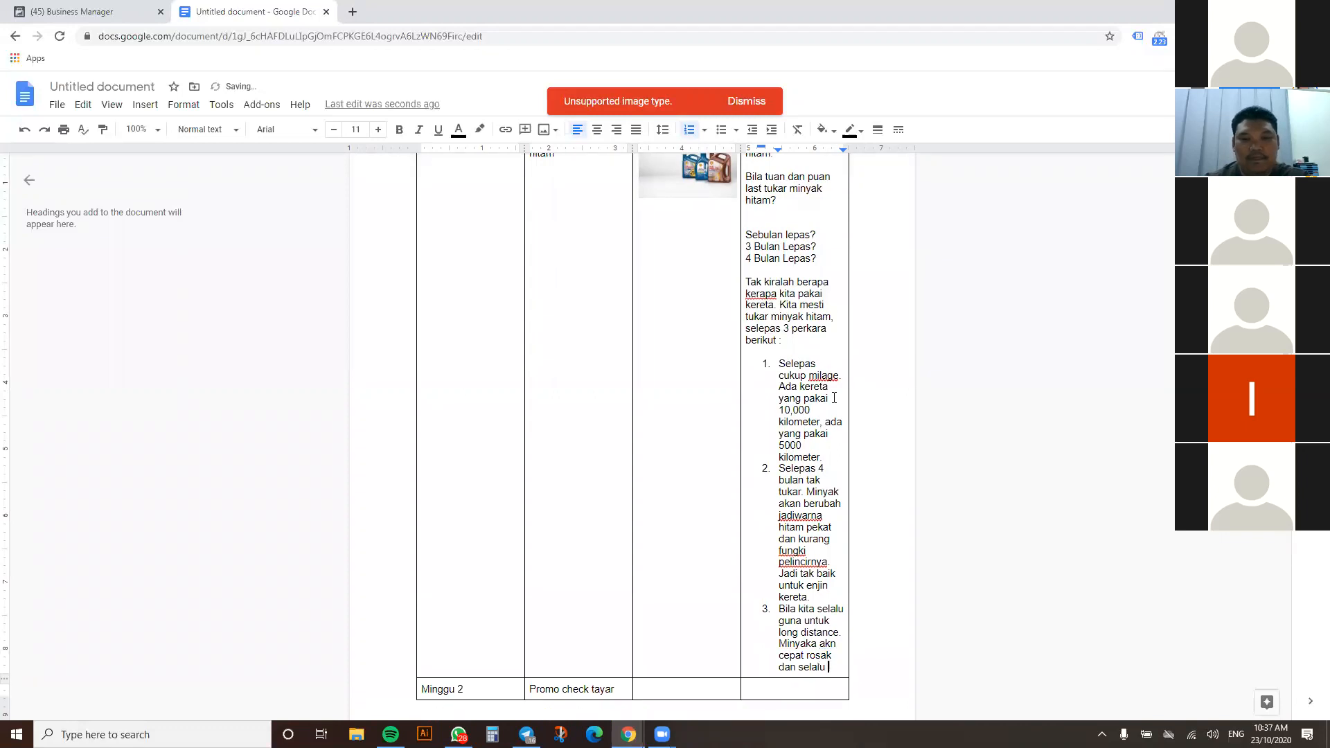
{"action": "type", "text": "ter"}
{"action": "key", "text": "BackSpace"}
{"action": "key", "text": "BackSpace"}
{"action": "key", "text": "BackSpace"}
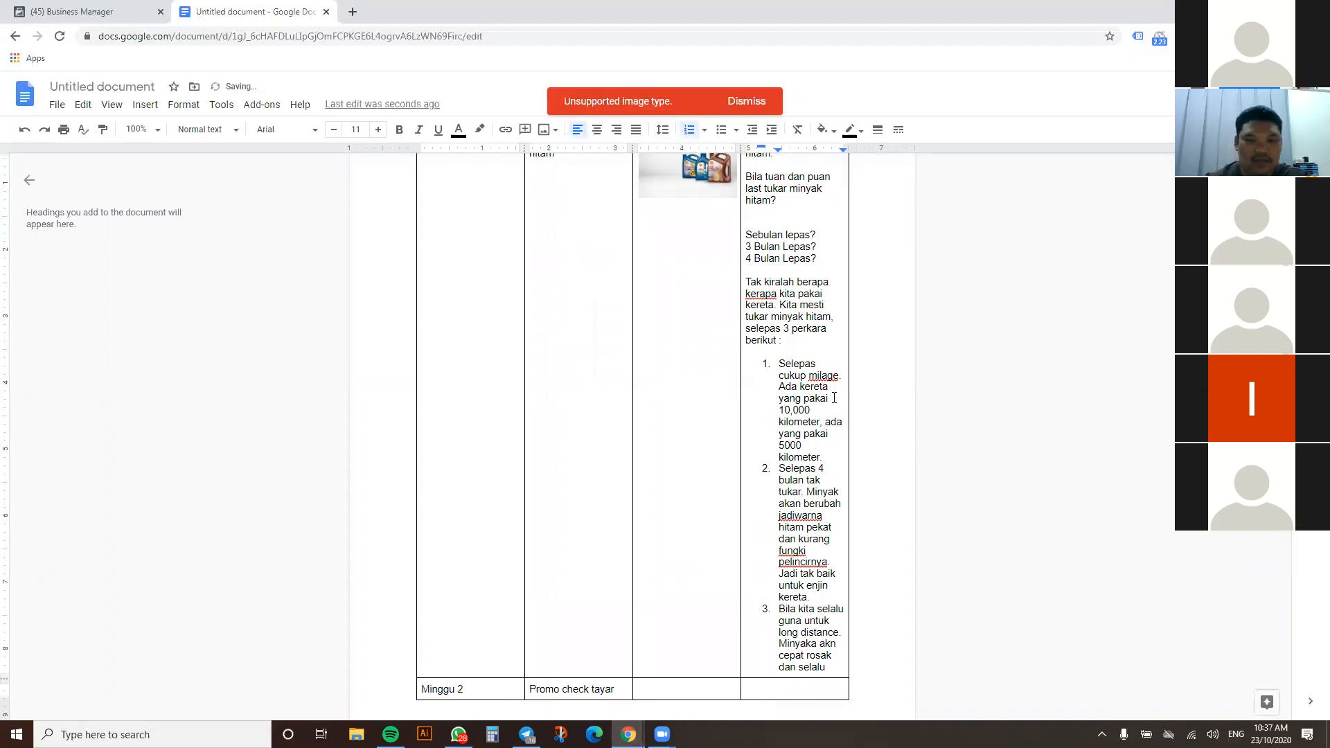
{"action": "key", "text": "BackSpace"}
{"action": "key", "text": "BackSpace"}
{"action": "key", "text": "BackSpace"}
{"action": "key", "text": "BackSpace"}
{"action": "key", "text": "BackSpace"}
{"action": "key", "text": "BackSpace"}
{"action": "type", "text": "aka"}
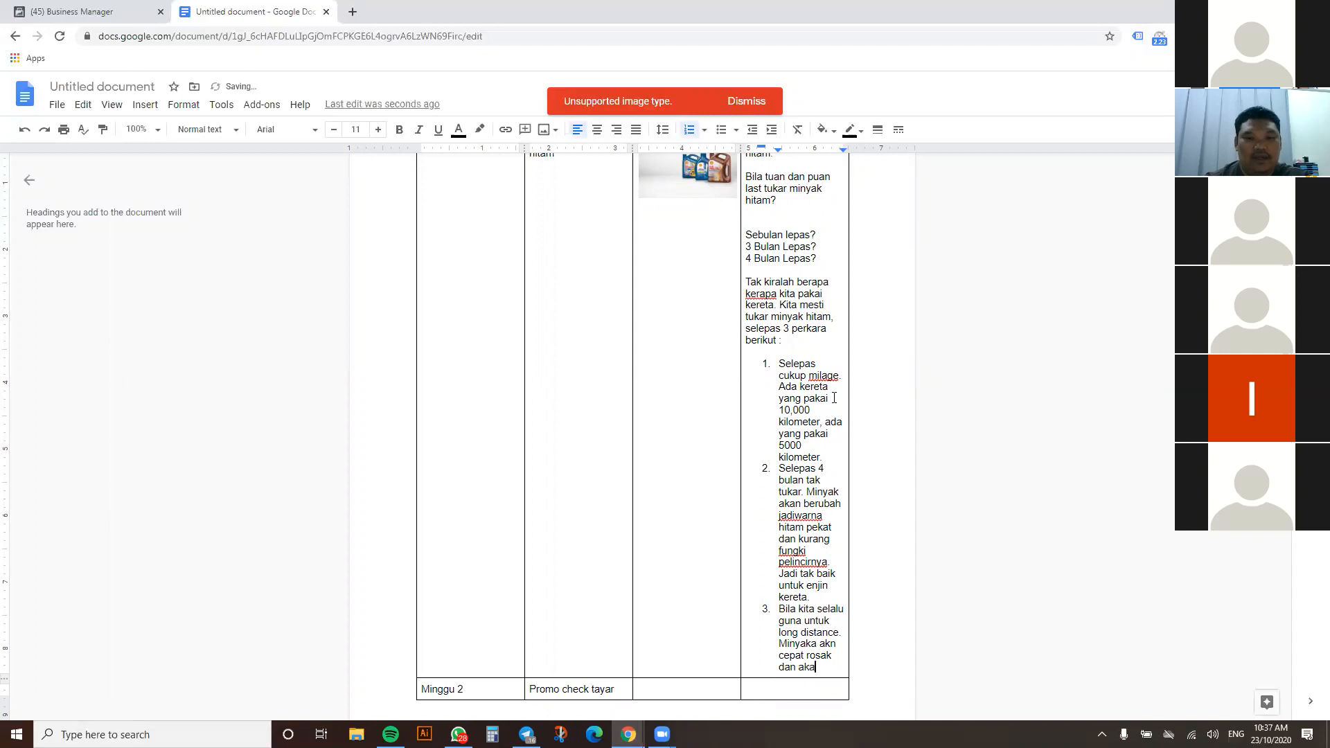
{"action": "type", "text": "n membuatkan enjin menjadi kotor."}
Below the numbered list, add the unnumbered paragraphs "Kami ada tawaran istimewa untuk tuan dan puan.." and "Datang ke bengkel kami", separated by a blank line
{"action": "key", "text": "Down"}
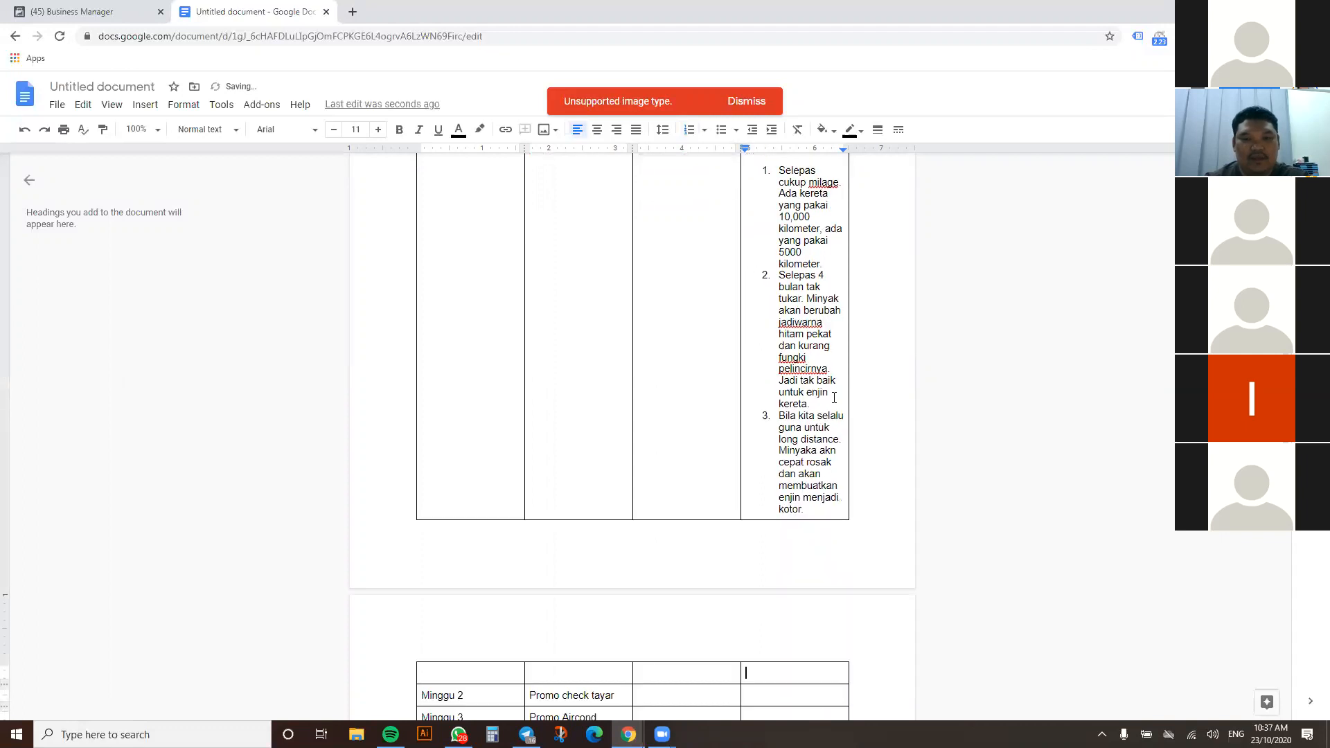
{"action": "type", "text": "Kami ada tawaran istimewa untuk"}
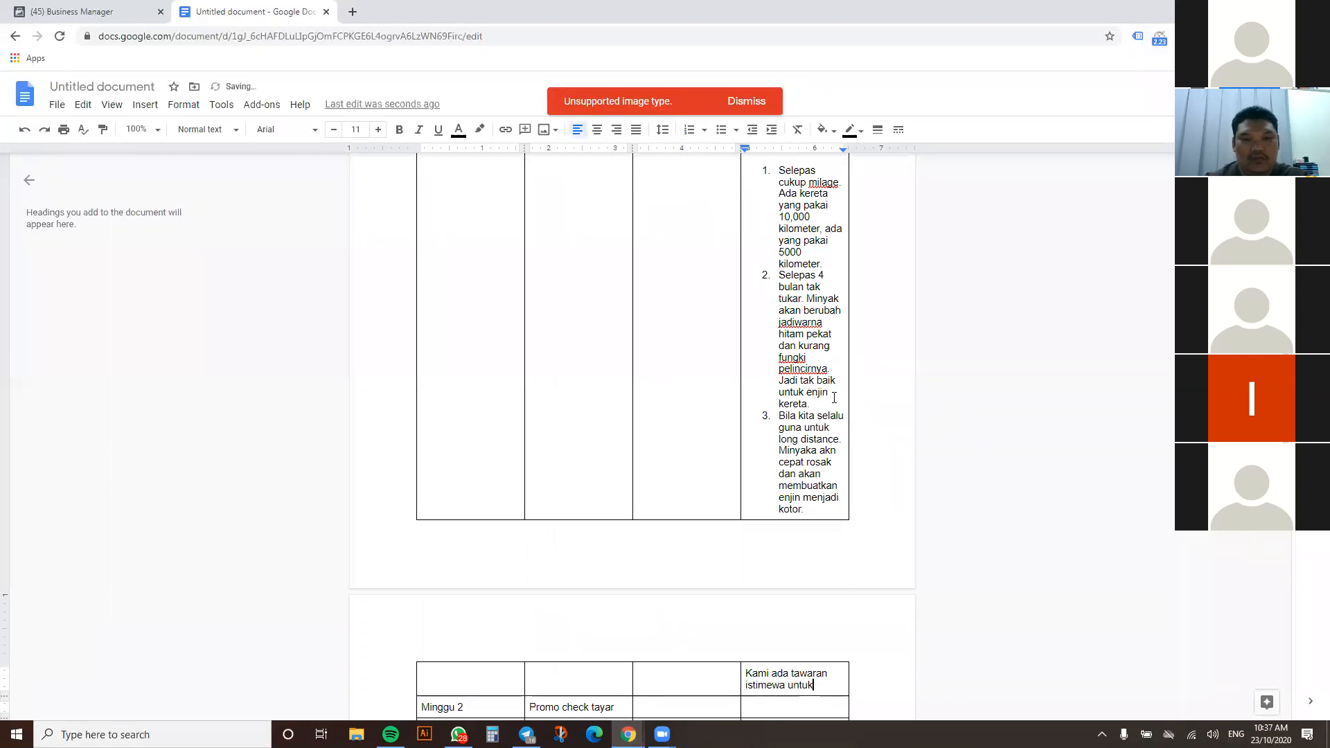
{"action": "type", "text": " tuan dan puan.."}
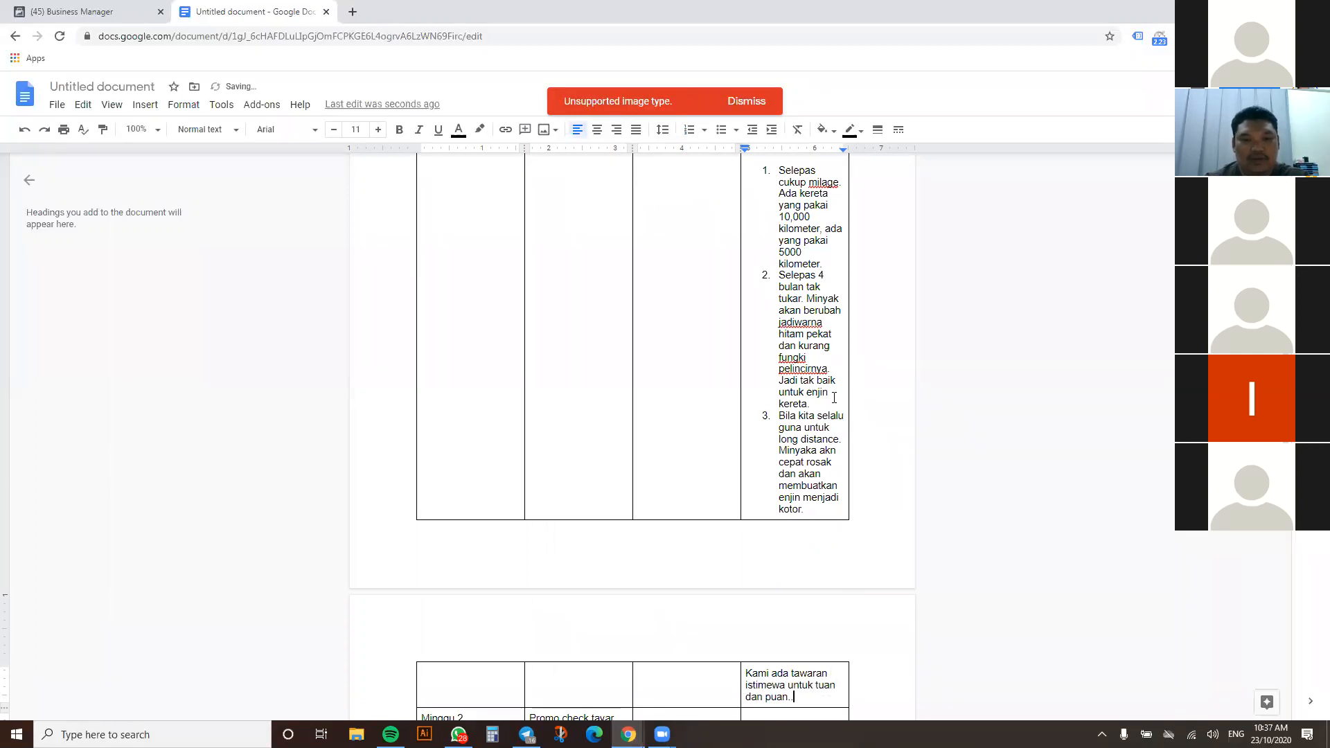
{"action": "key", "text": "Return"}
{"action": "key", "text": "Return"}
{"action": "type", "text": "Datang ke bengkel kami"}
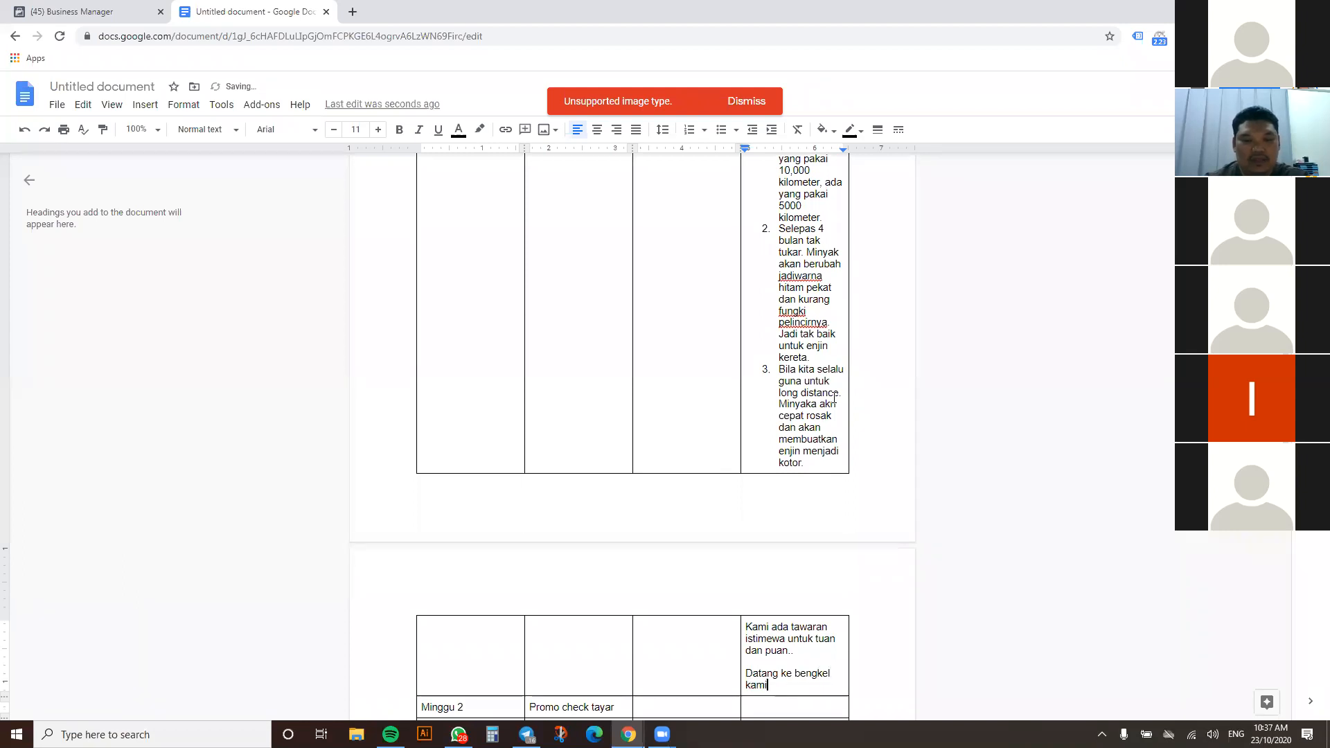
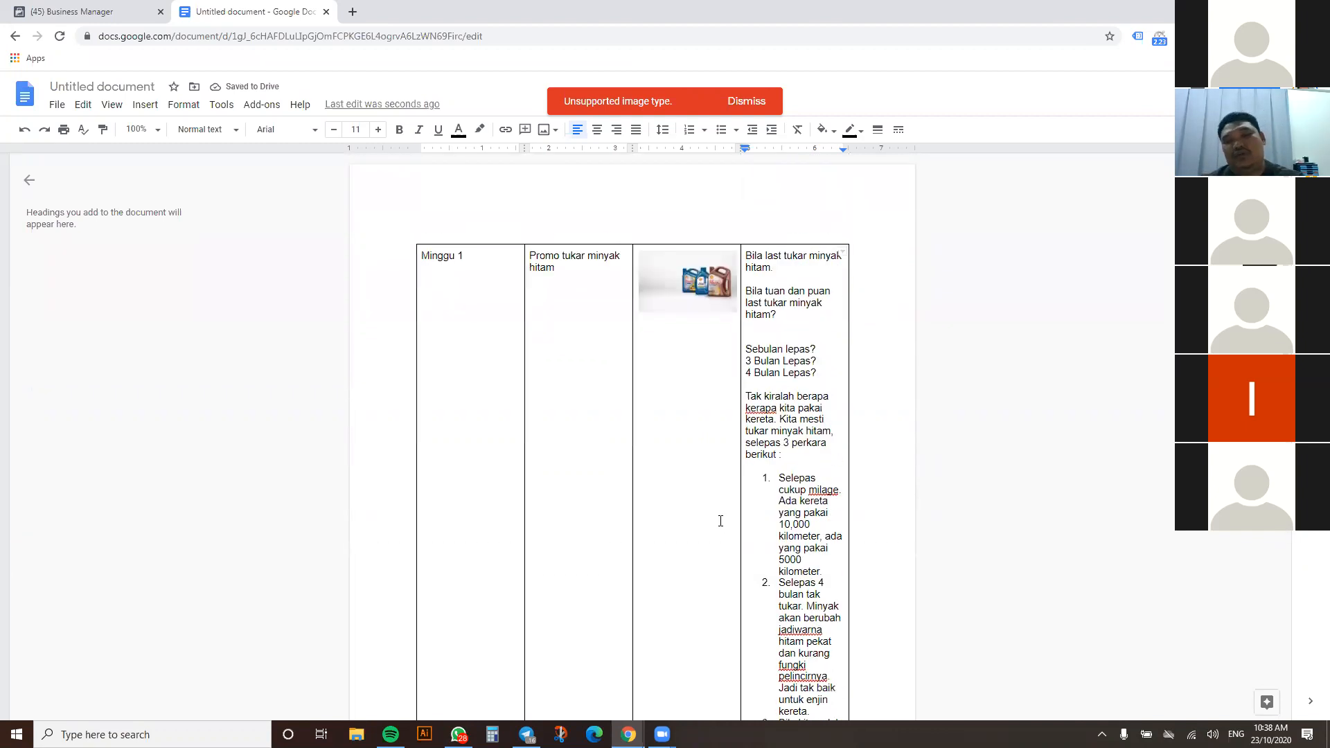
{"action": "scroll", "coordinate": [698, 478], "scroll_direction": "down", "scroll_amount": 2}
{"action": "scroll", "coordinate": [680, 326], "scroll_direction": "up", "scroll_amount": 1}
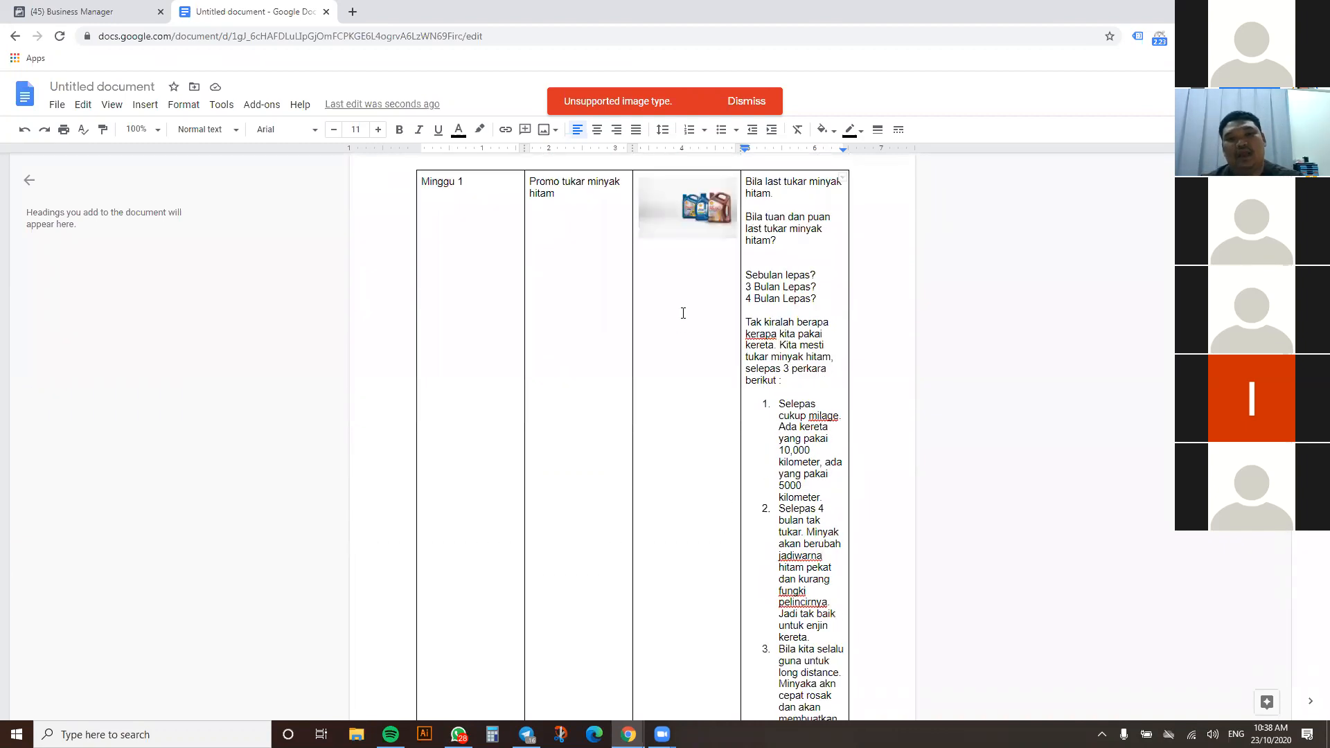
{"action": "left_click", "coordinate": [675, 298]}
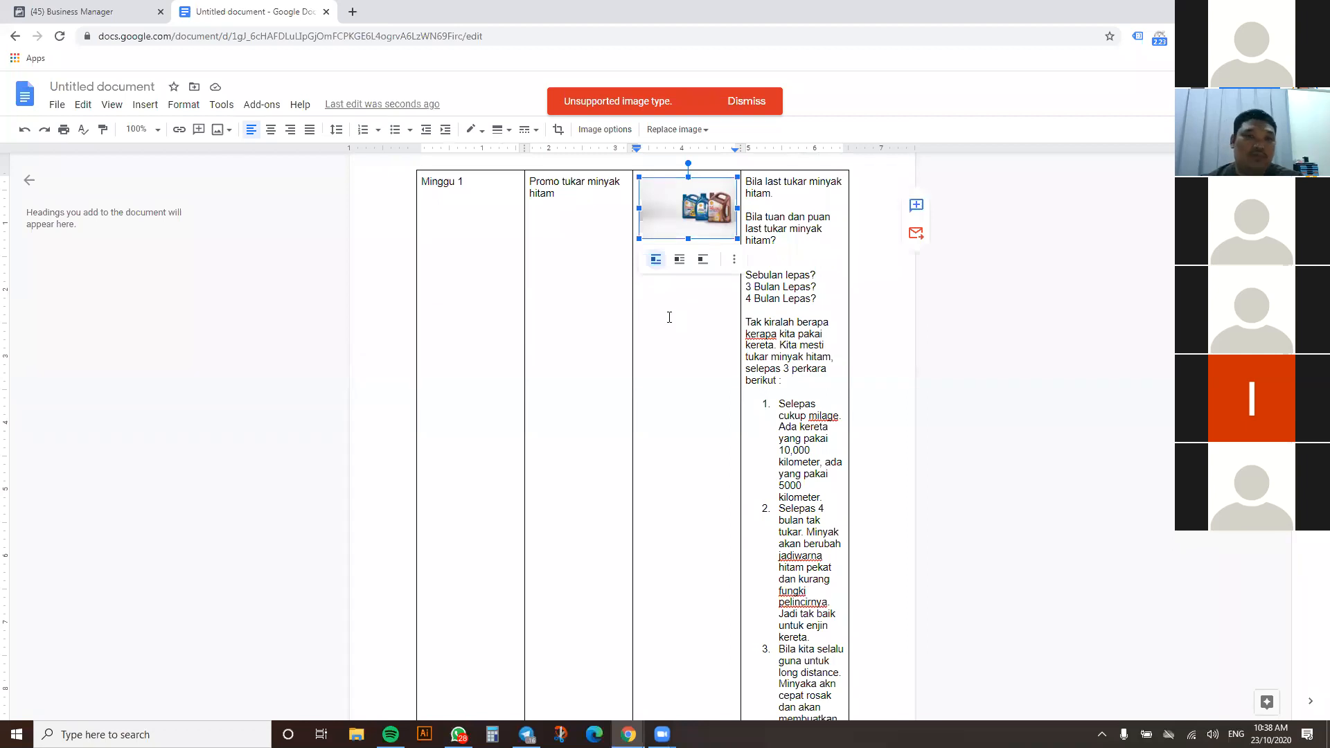
{"action": "left_click", "coordinate": [147, 106]}
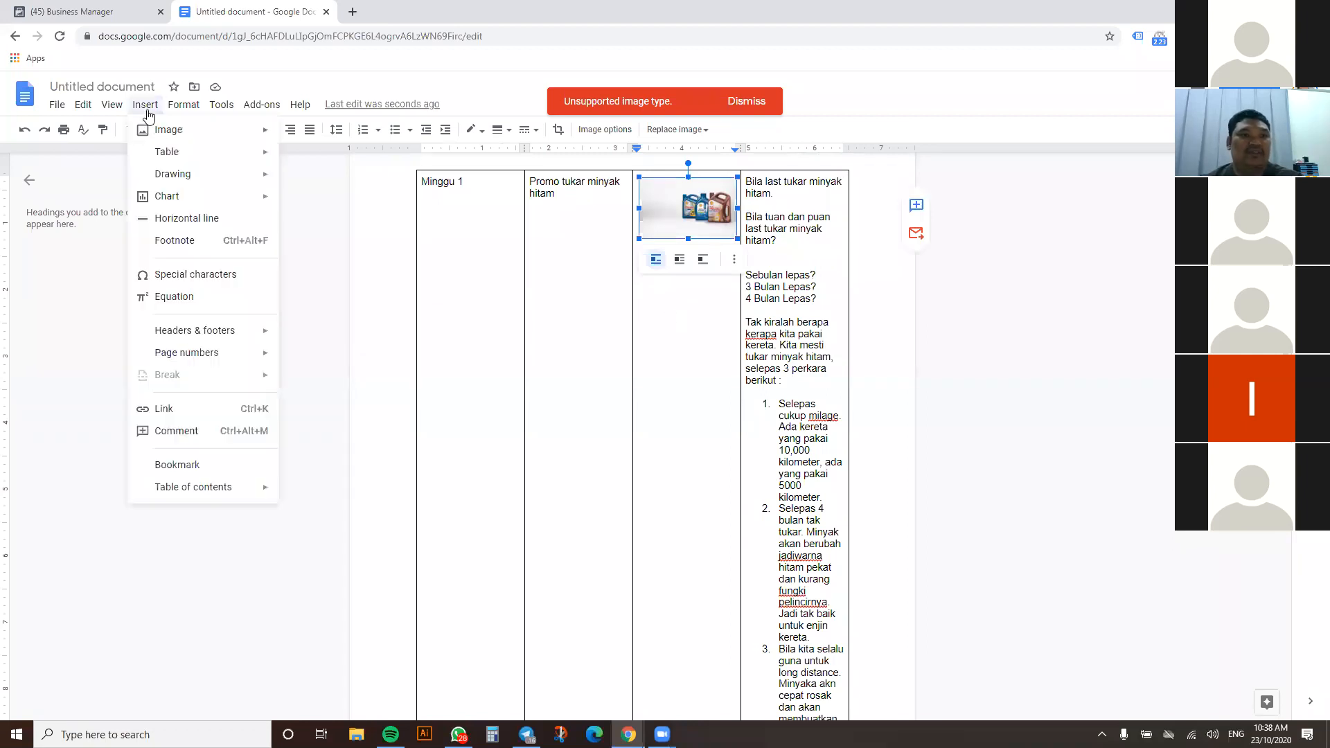
{"action": "mouse_move", "coordinate": [170, 142]}
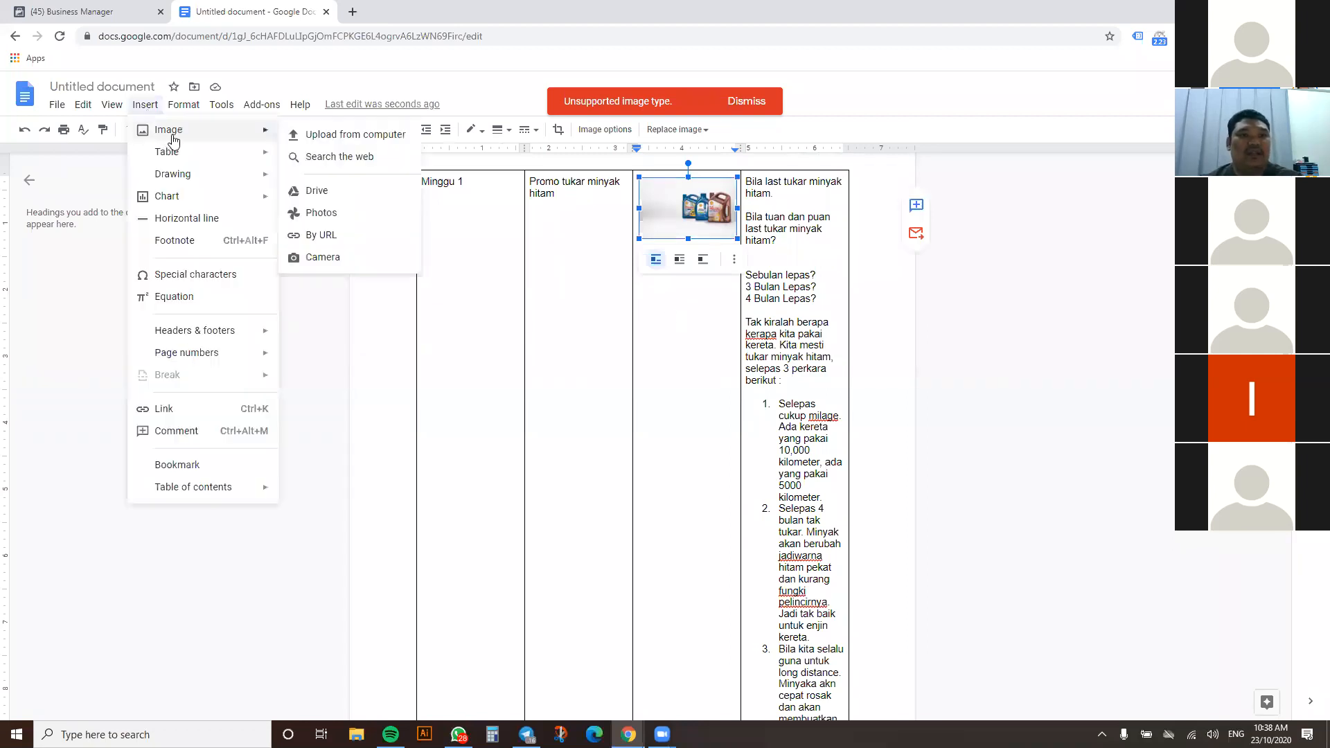
{"action": "left_click", "coordinate": [311, 136]}
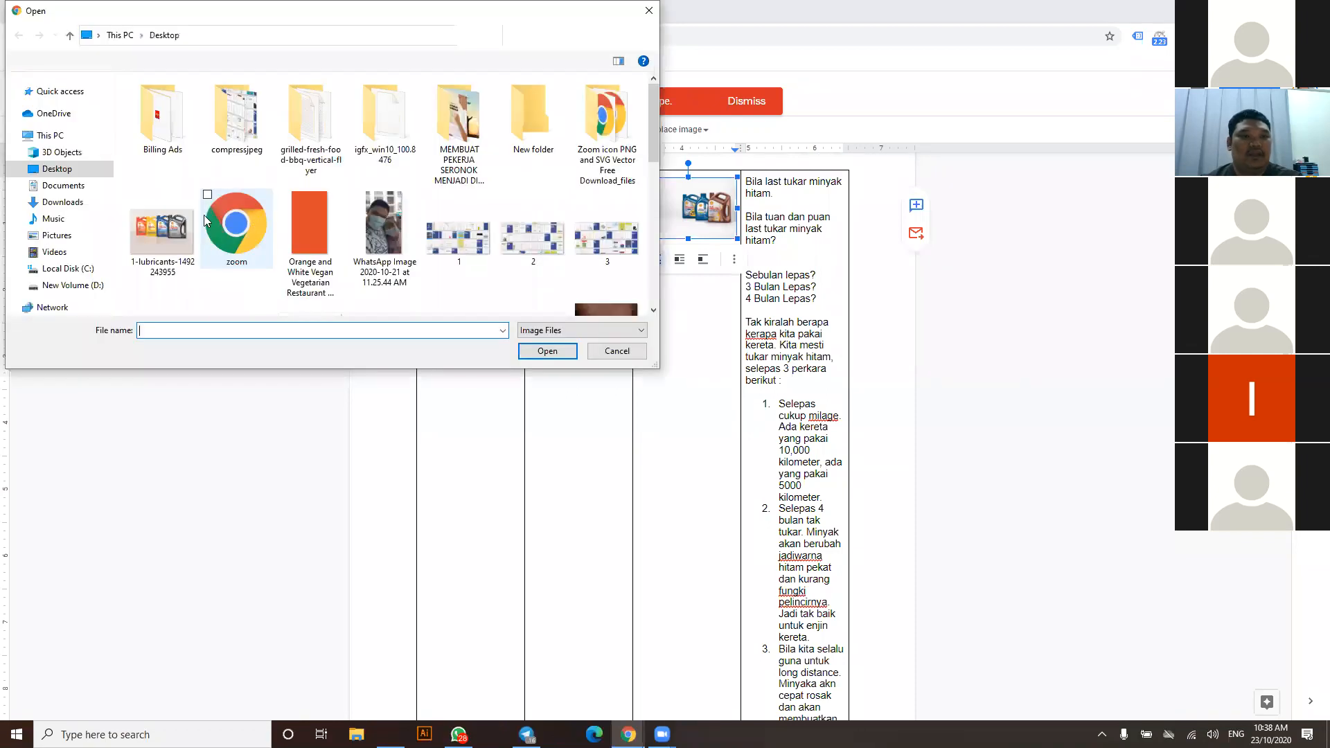
{"action": "scroll", "coordinate": [395, 223], "scroll_direction": "down", "scroll_amount": 5}
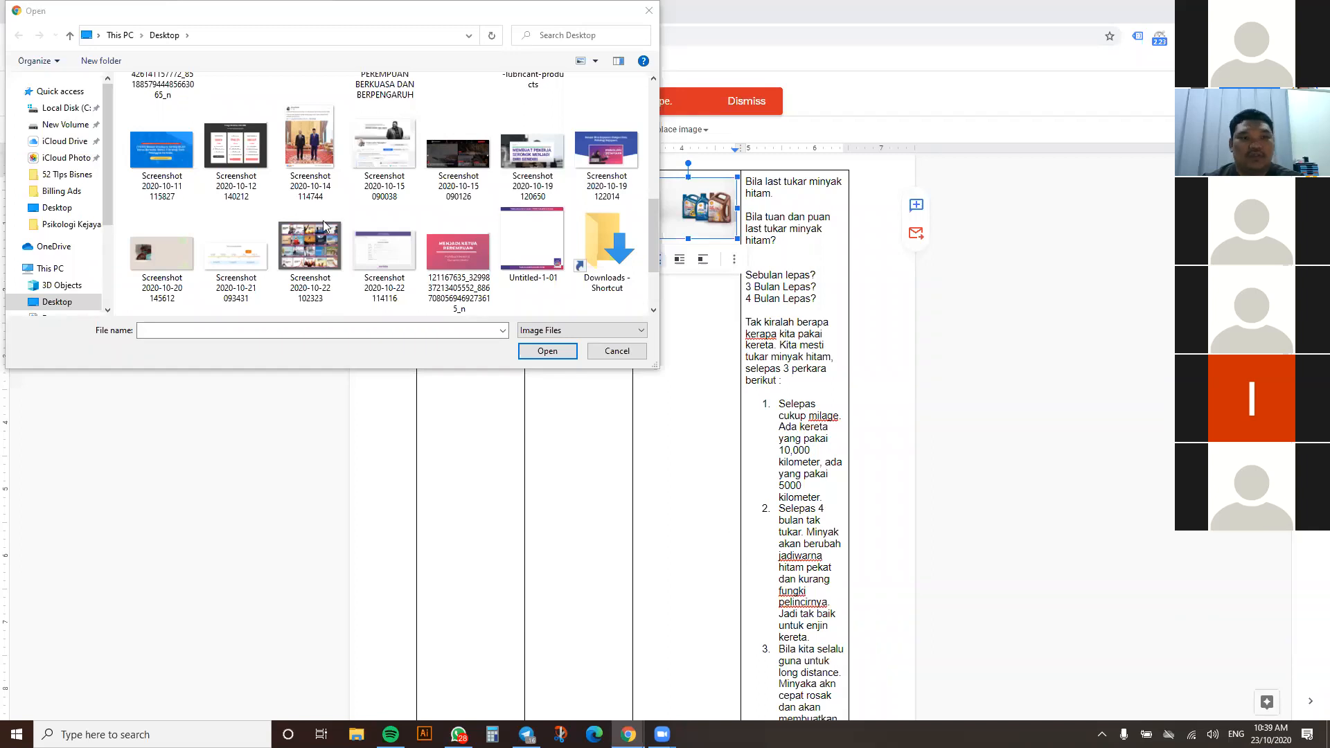
{"action": "scroll", "coordinate": [441, 214], "scroll_direction": "down", "scroll_amount": 1}
{"action": "left_click_drag", "start_coordinate": [162, 263], "coordinate": [697, 412]}
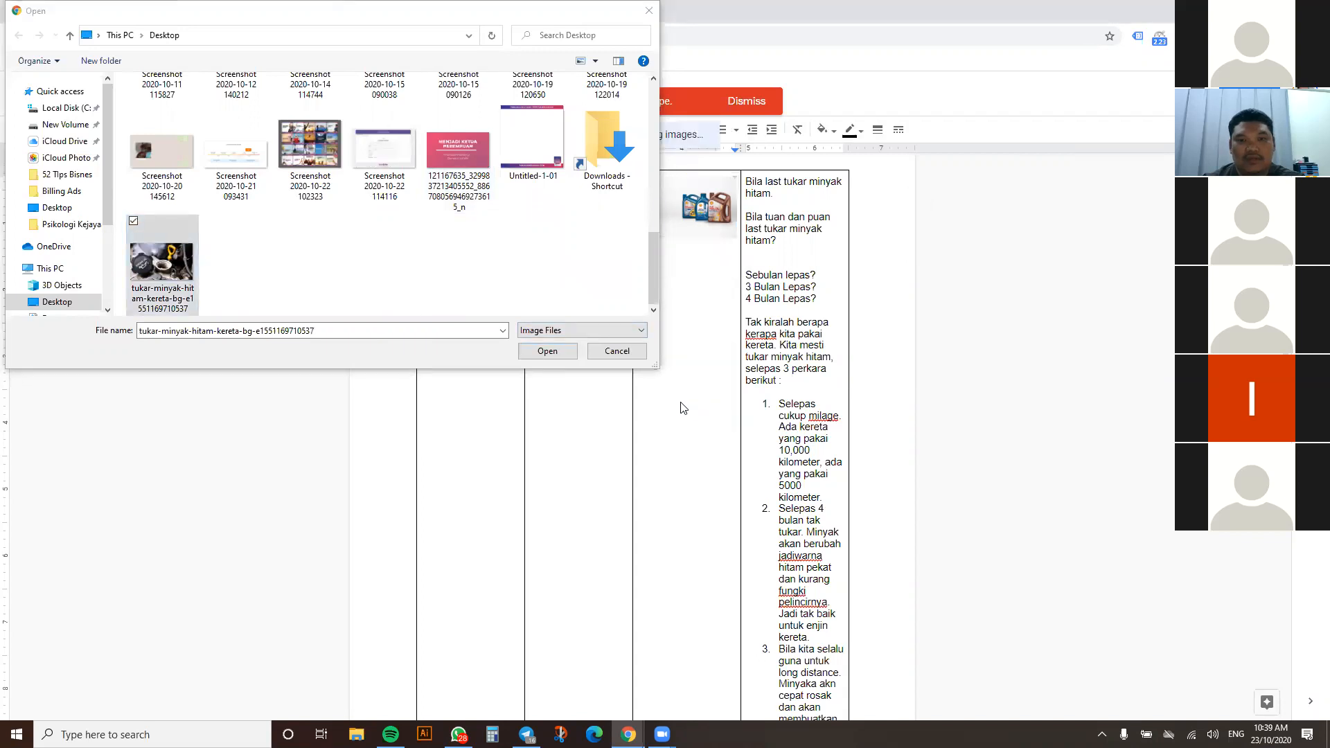
{"action": "left_click", "coordinate": [617, 351]}
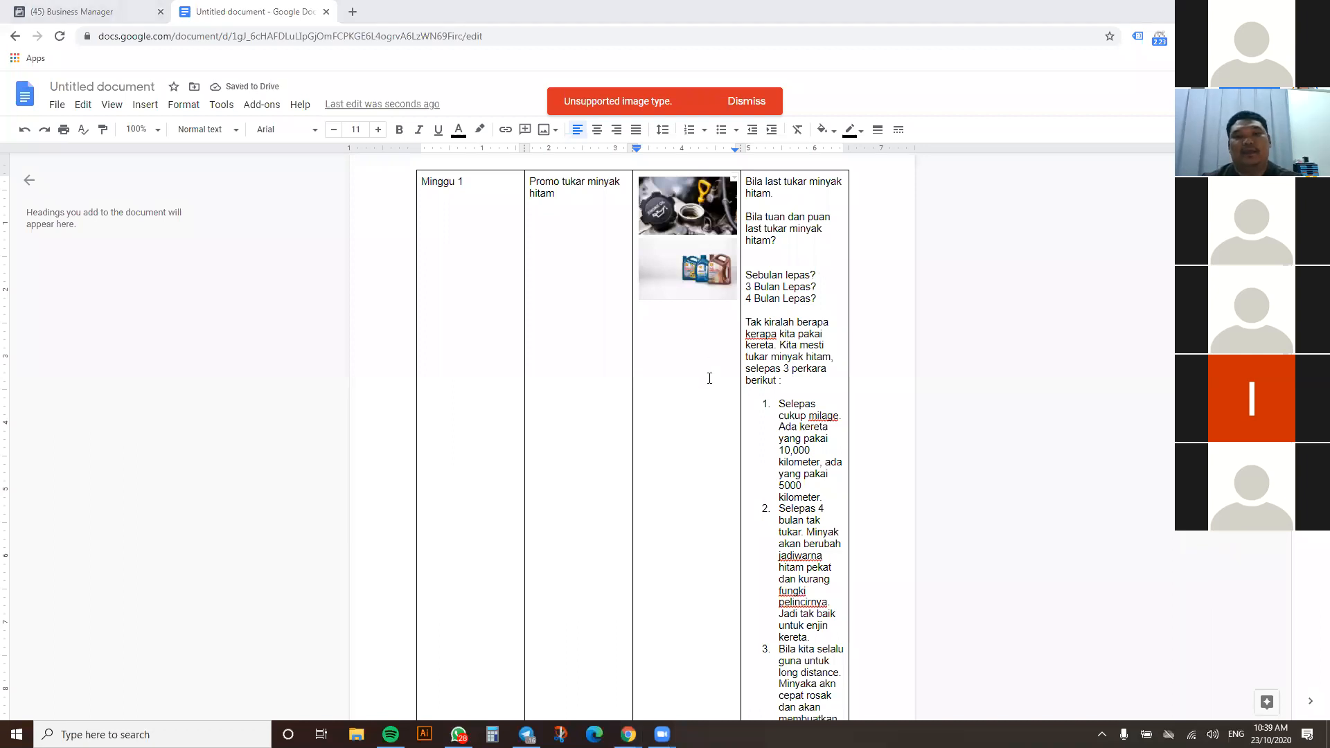
{"action": "scroll", "coordinate": [710, 379], "scroll_direction": "down", "scroll_amount": 3}
{"action": "scroll", "coordinate": [449, 283], "scroll_direction": "up", "scroll_amount": 4}
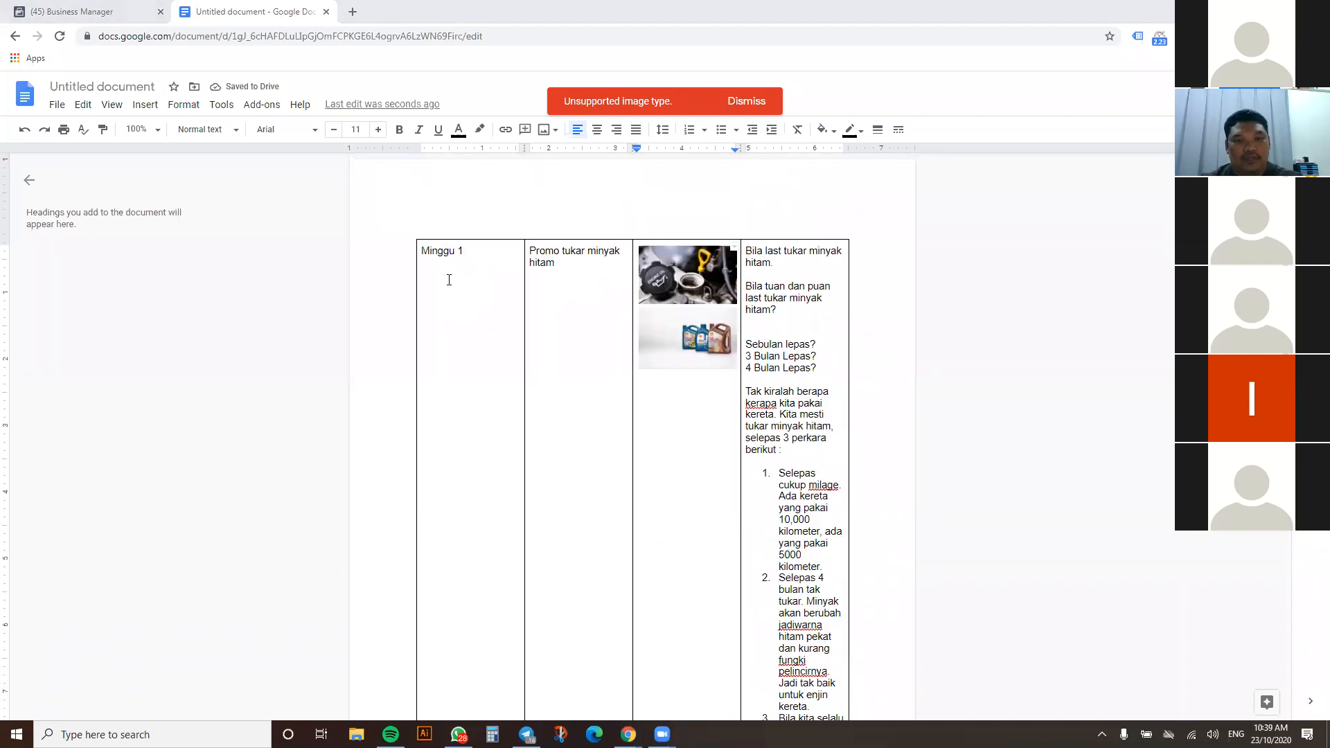
{"action": "left_click", "coordinate": [478, 251]}
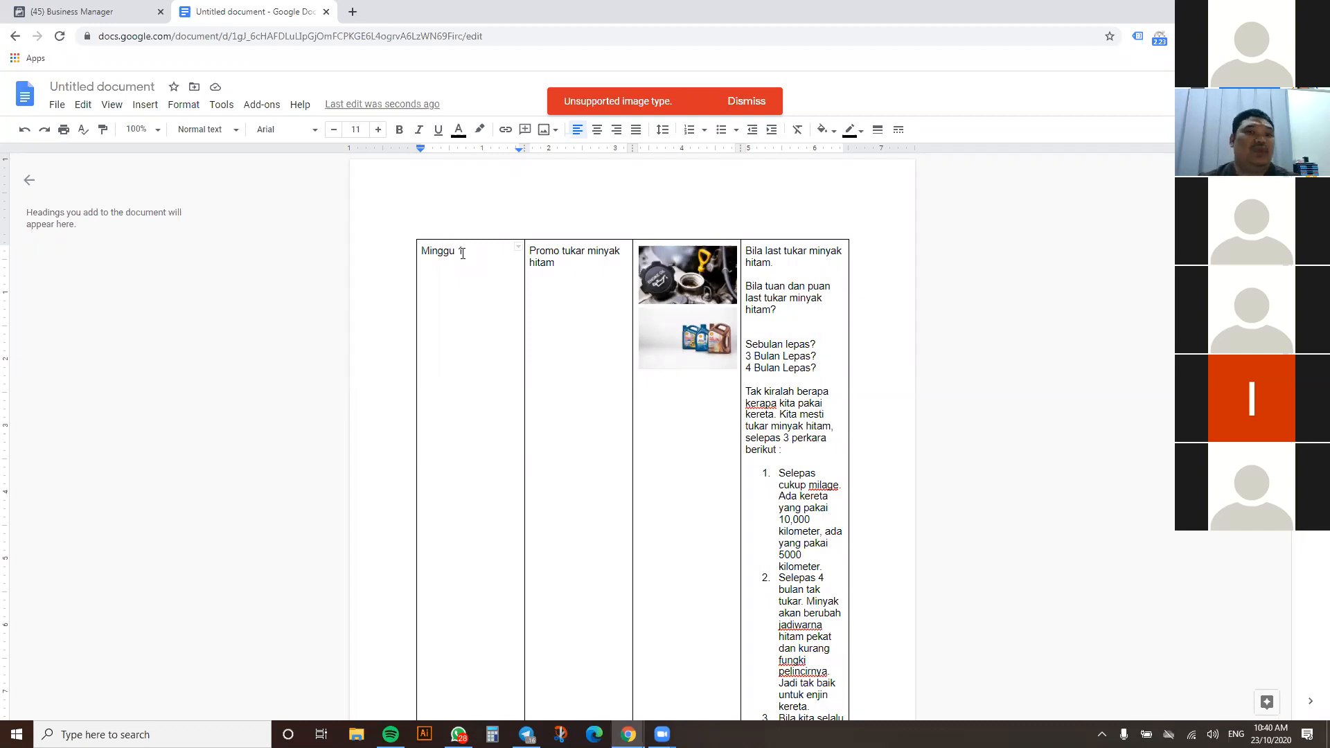
{"action": "left_click", "coordinate": [579, 261]}
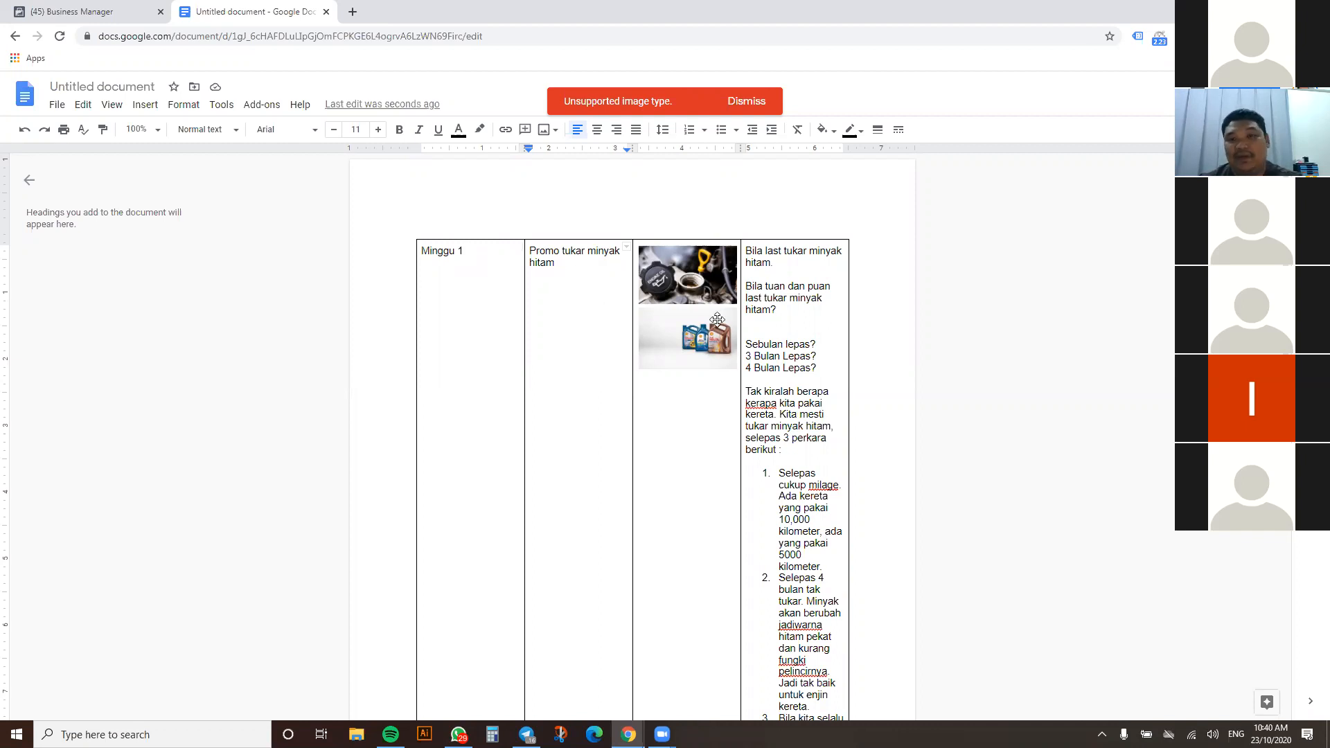
Review the promotion table from the Minggu 1 images and ad text down to the Minggu 4 row
{"action": "scroll", "coordinate": [787, 284], "scroll_direction": "down", "scroll_amount": 5}
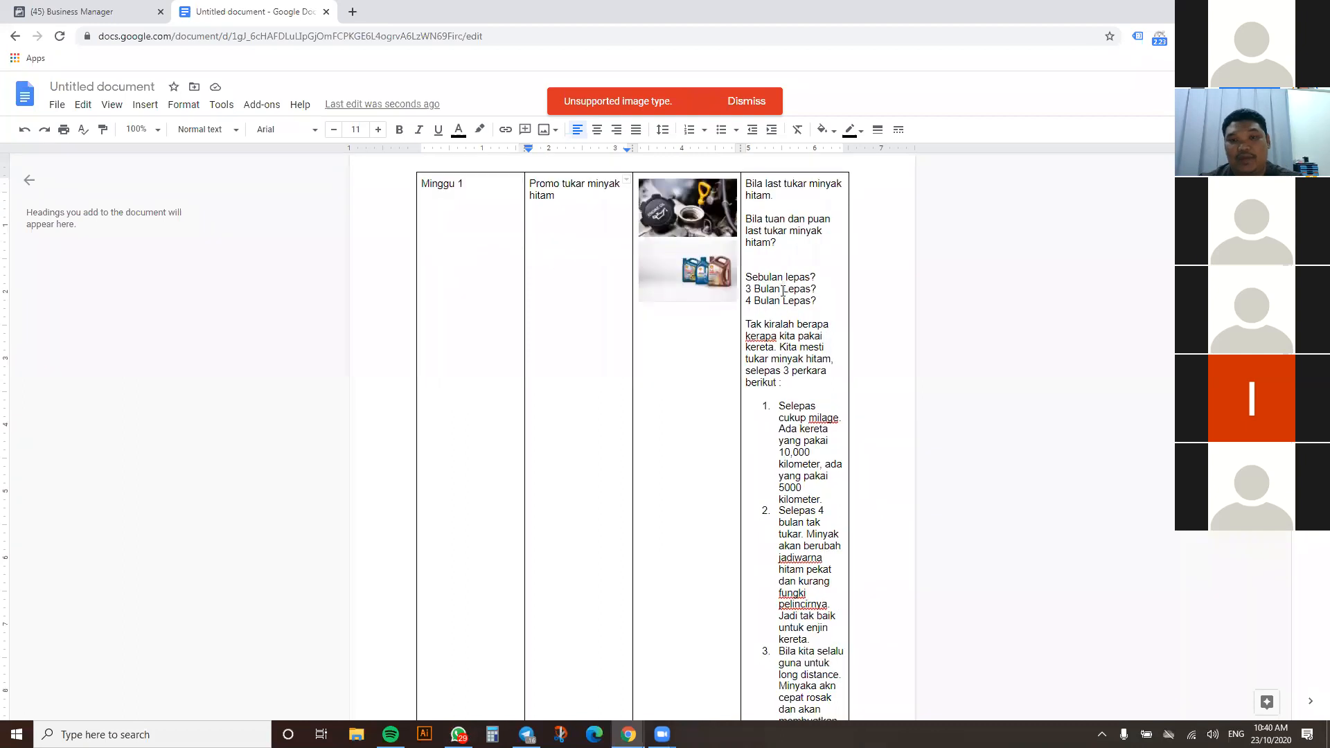
{"action": "scroll", "coordinate": [782, 291], "scroll_direction": "up", "scroll_amount": 4}
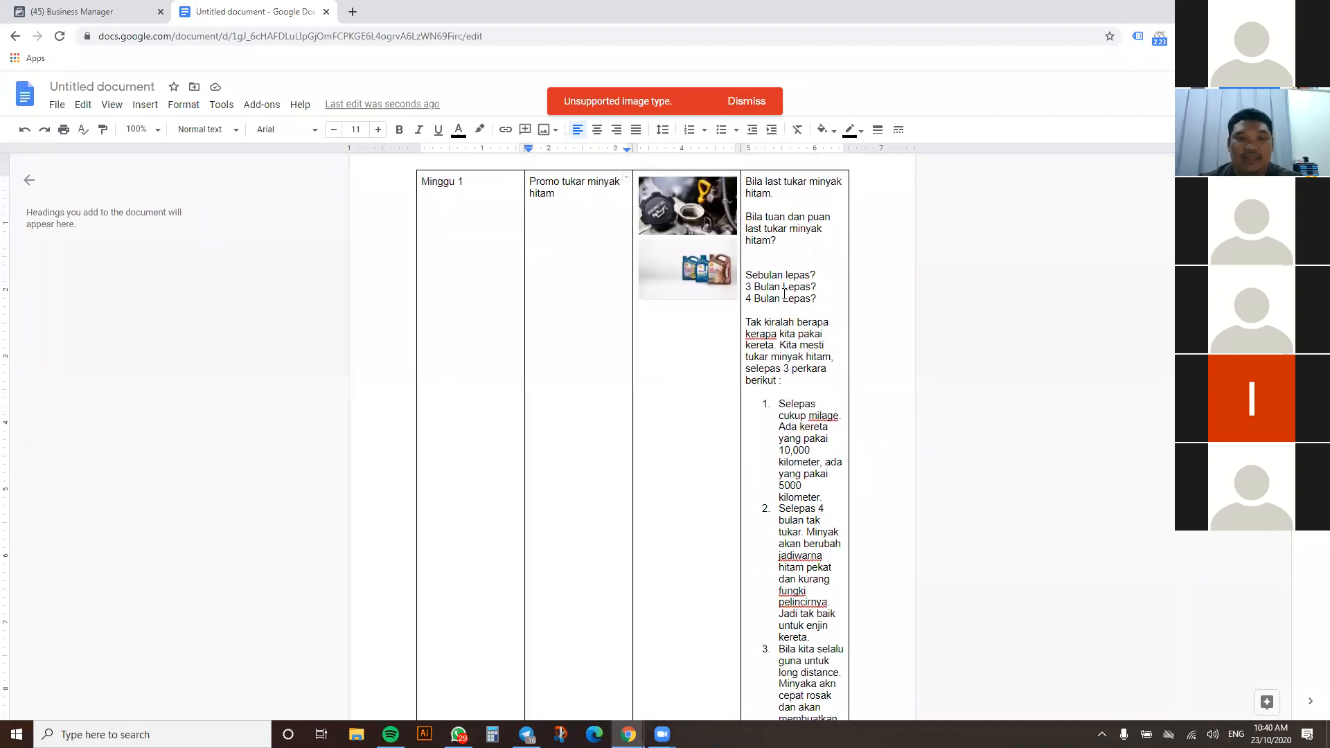
{"action": "scroll", "coordinate": [783, 292], "scroll_direction": "up", "scroll_amount": 1}
{"action": "scroll", "coordinate": [785, 294], "scroll_direction": "down", "scroll_amount": 7}
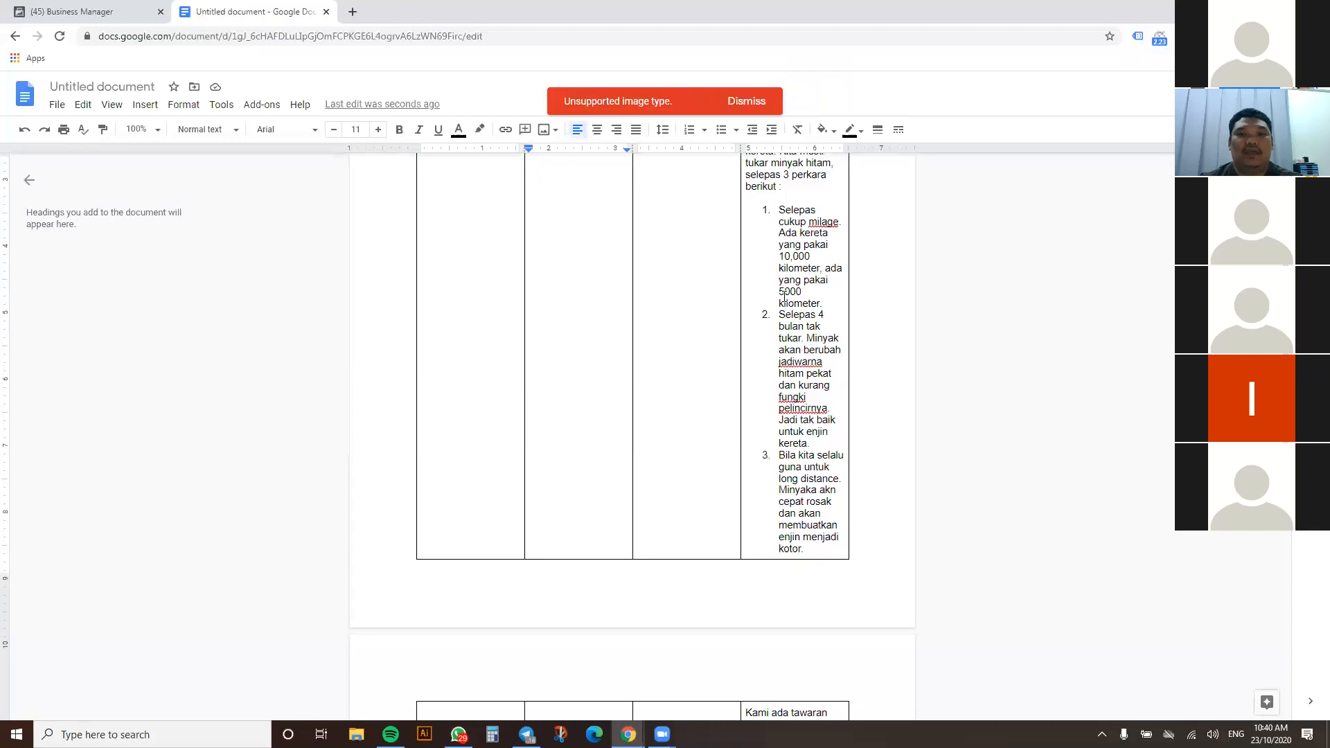
{"action": "scroll", "coordinate": [784, 294], "scroll_direction": "up", "scroll_amount": 7}
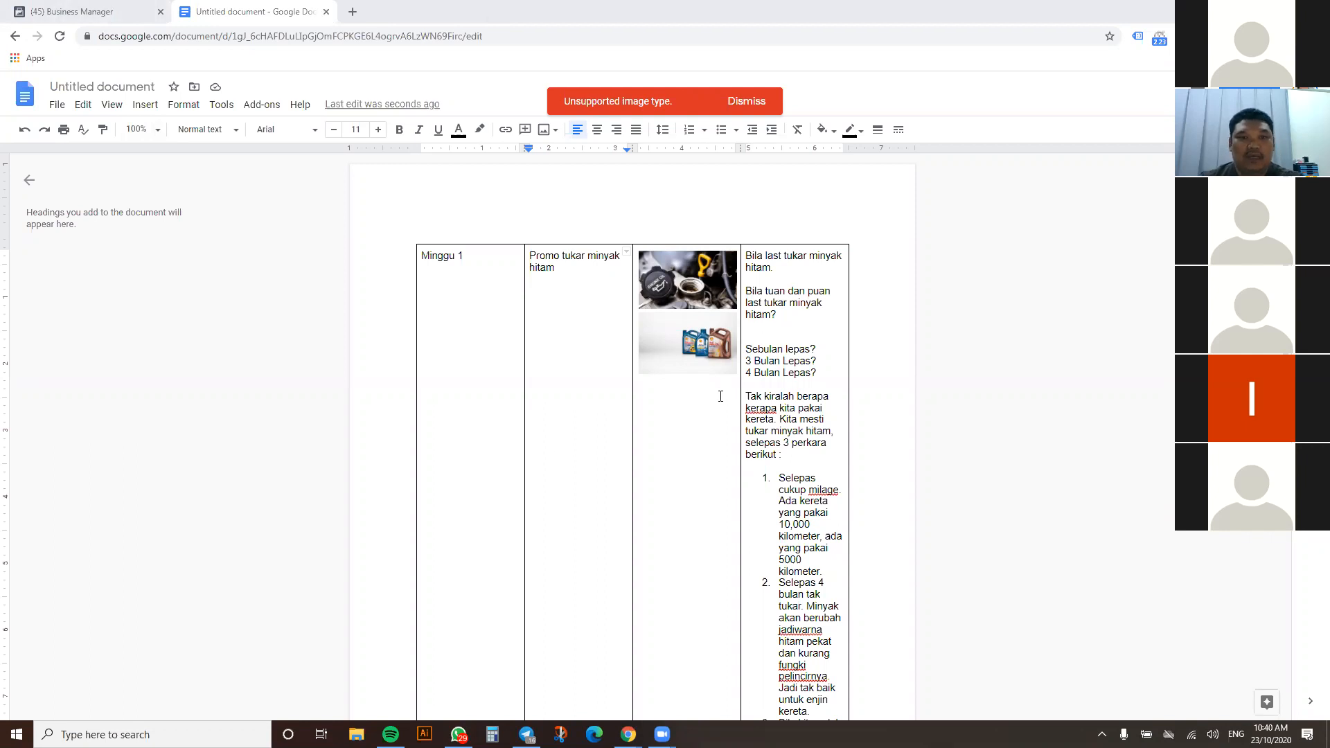
{"action": "scroll", "coordinate": [659, 412], "scroll_direction": "down", "scroll_amount": 10}
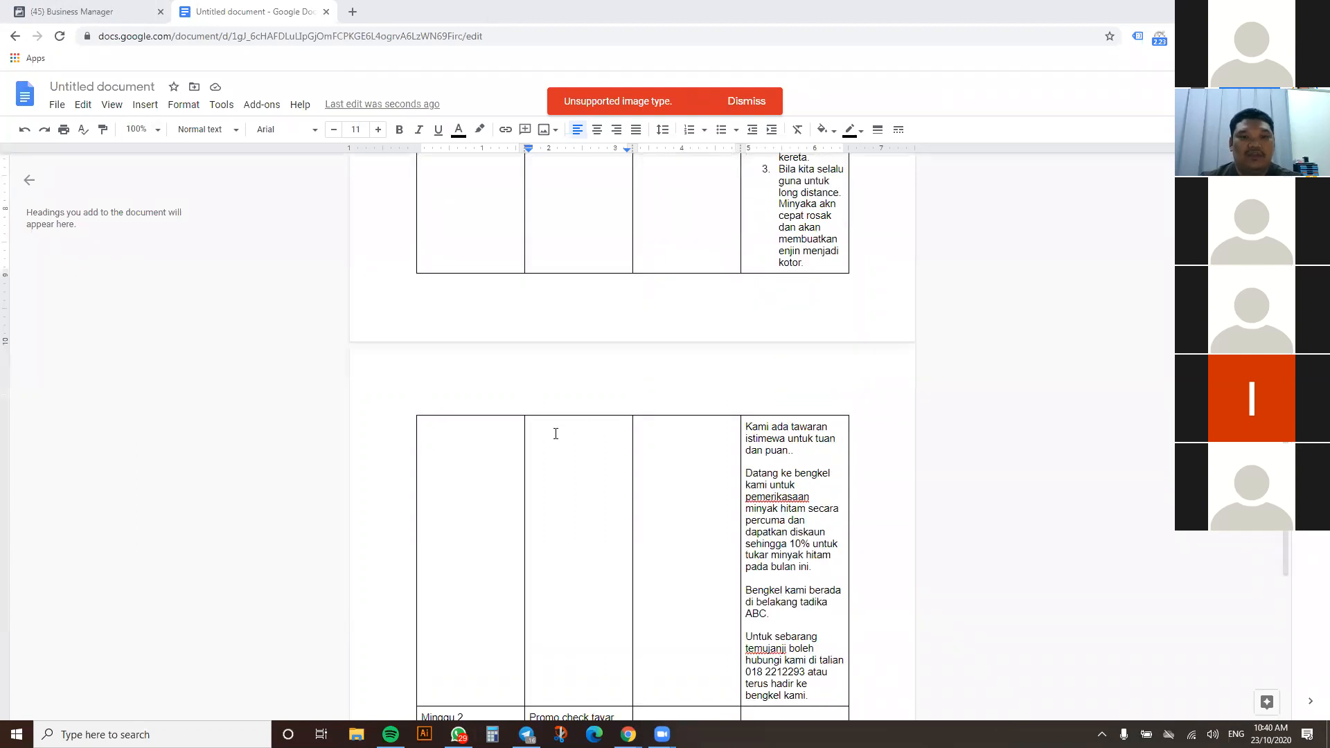
{"action": "scroll", "coordinate": [552, 439], "scroll_direction": "down", "scroll_amount": 2}
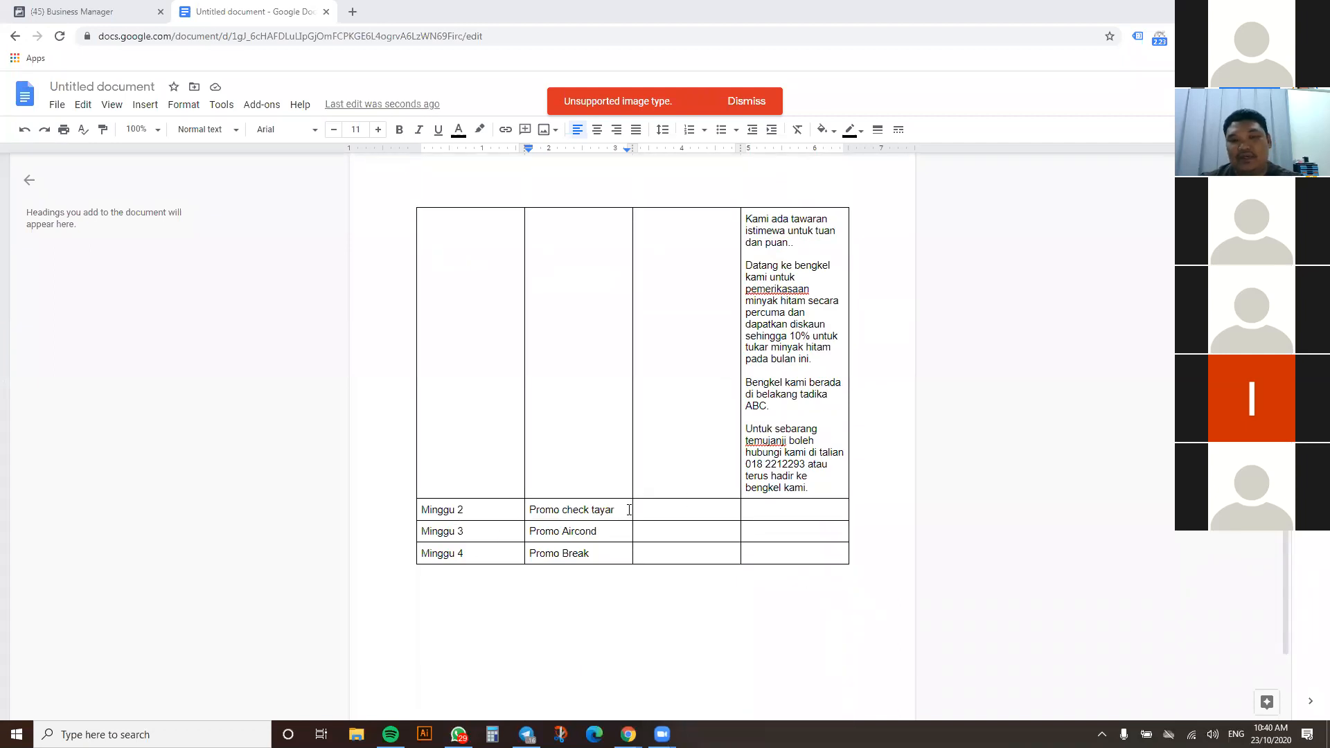
{"action": "scroll", "coordinate": [762, 401], "scroll_direction": "up", "scroll_amount": 7}
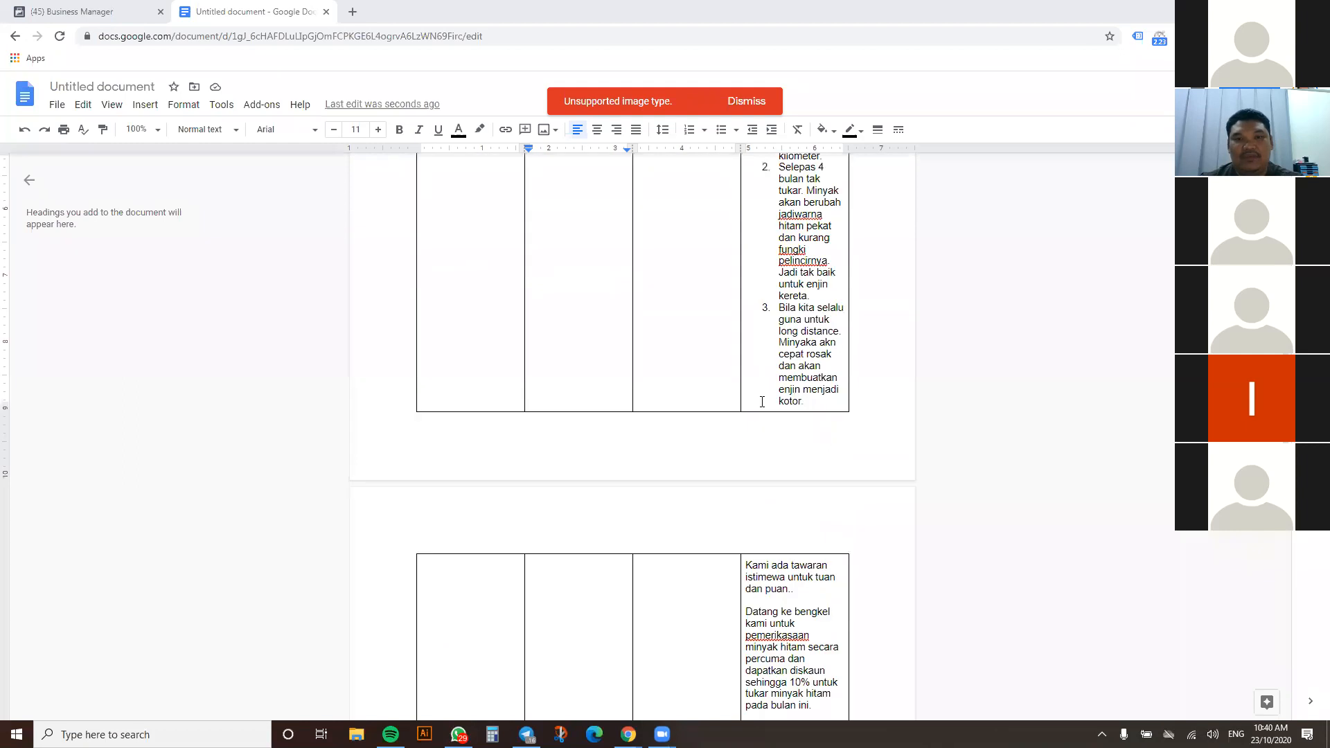
{"action": "scroll", "coordinate": [762, 402], "scroll_direction": "down", "scroll_amount": 2}
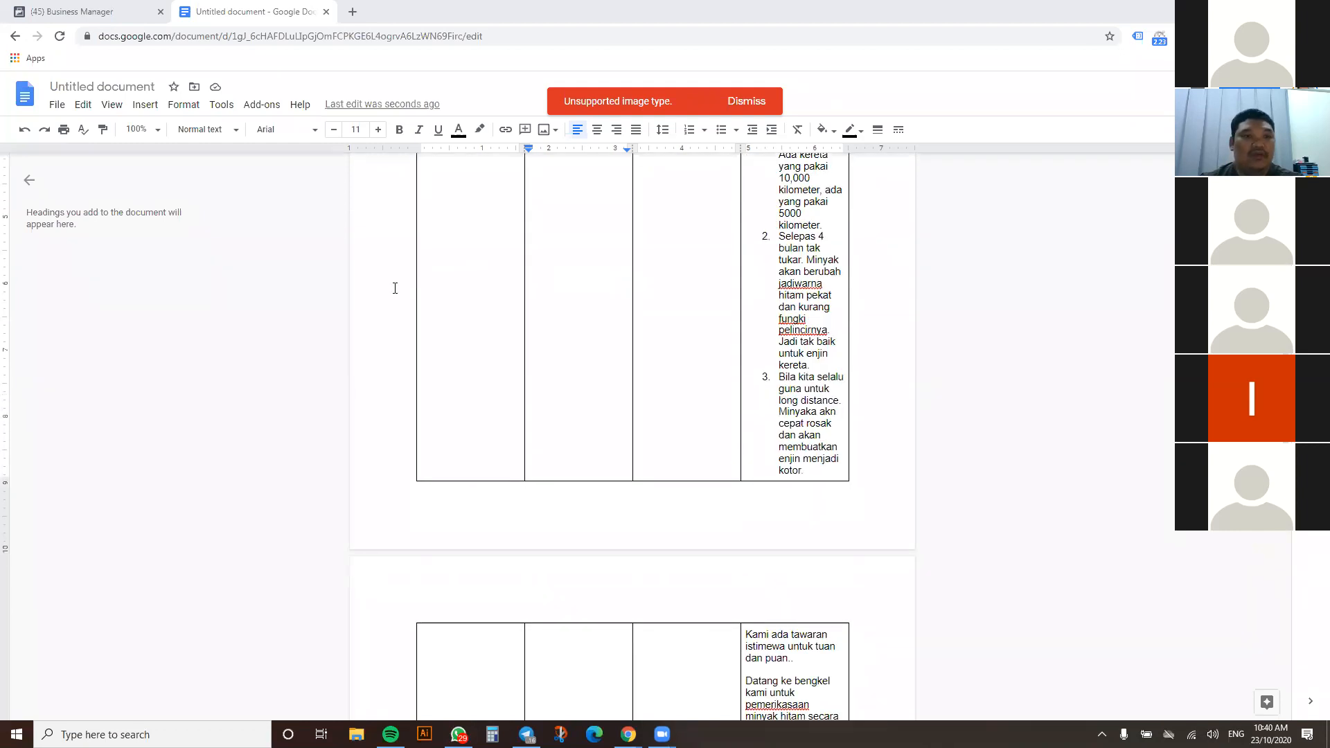
Switch to Facebook Business Manager, open the first listed ad account and show all its audiences
{"action": "left_click", "coordinate": [103, 10]}
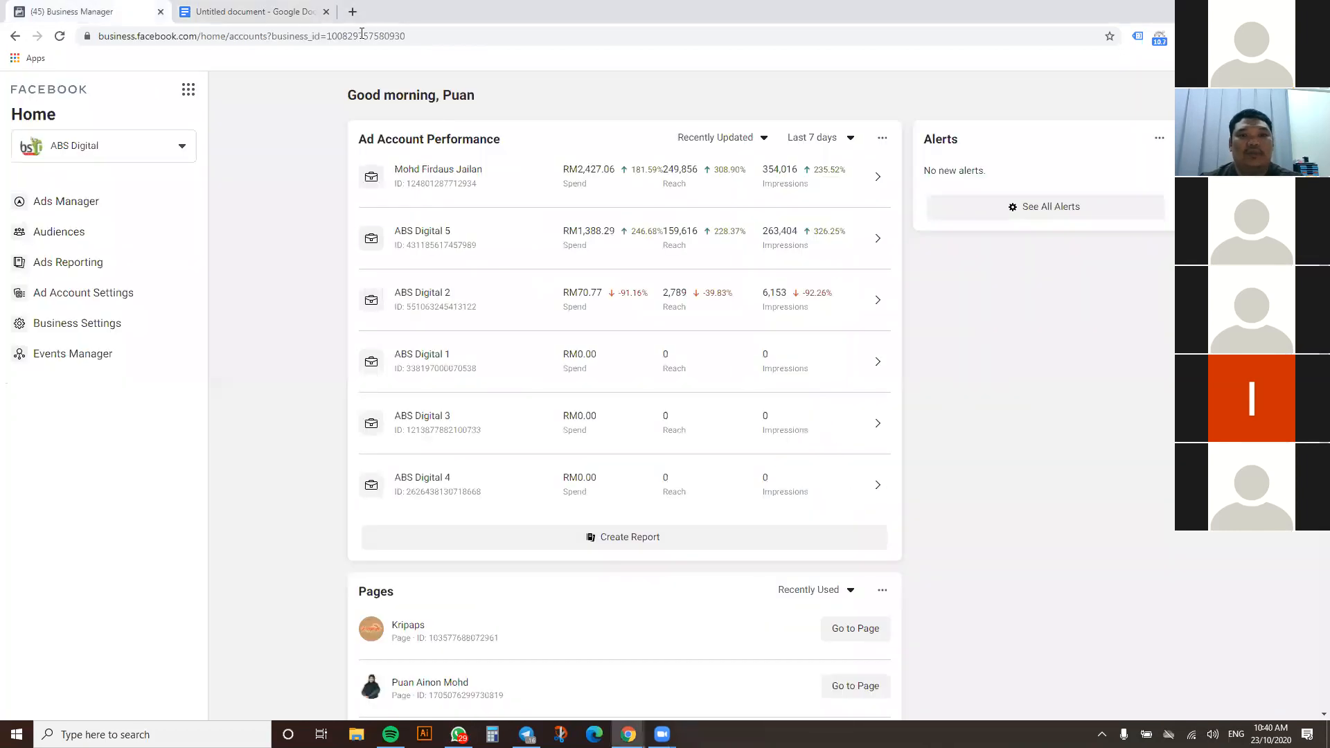
{"action": "left_click", "coordinate": [425, 176]}
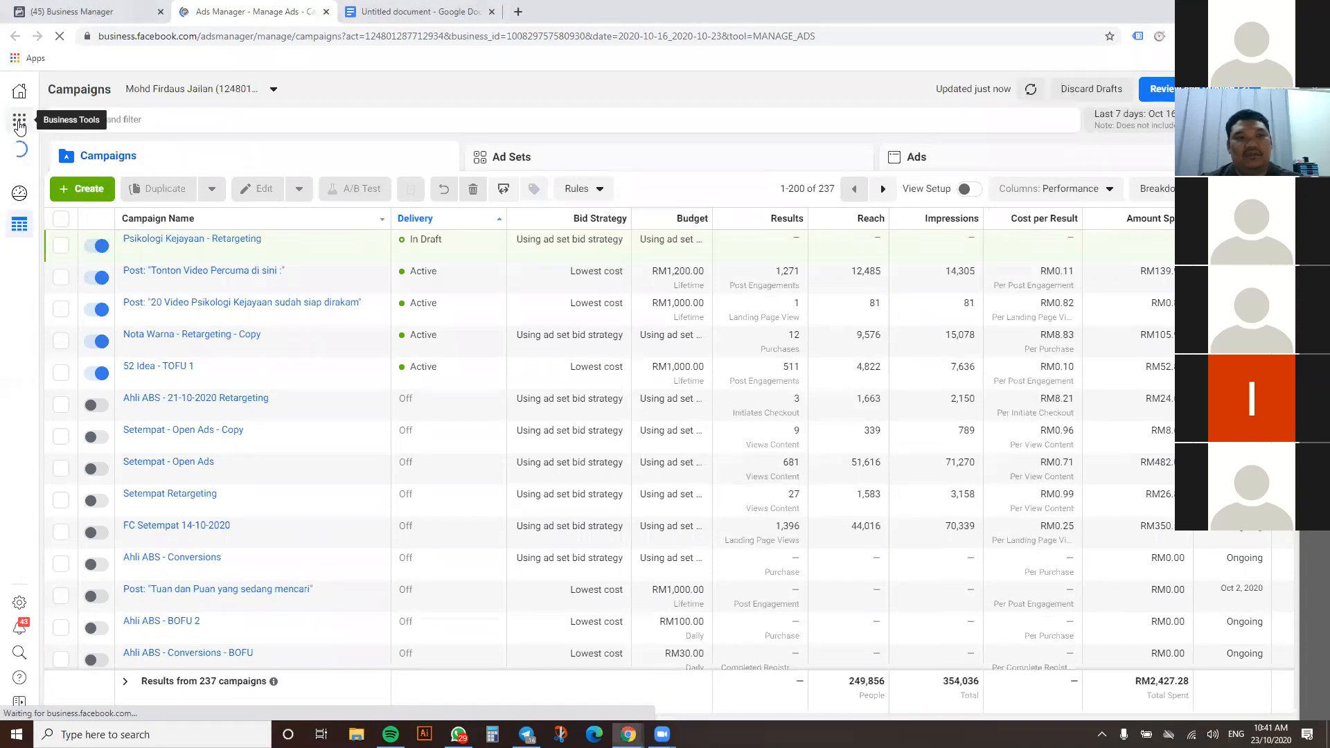
{"action": "left_click", "coordinate": [19, 123]}
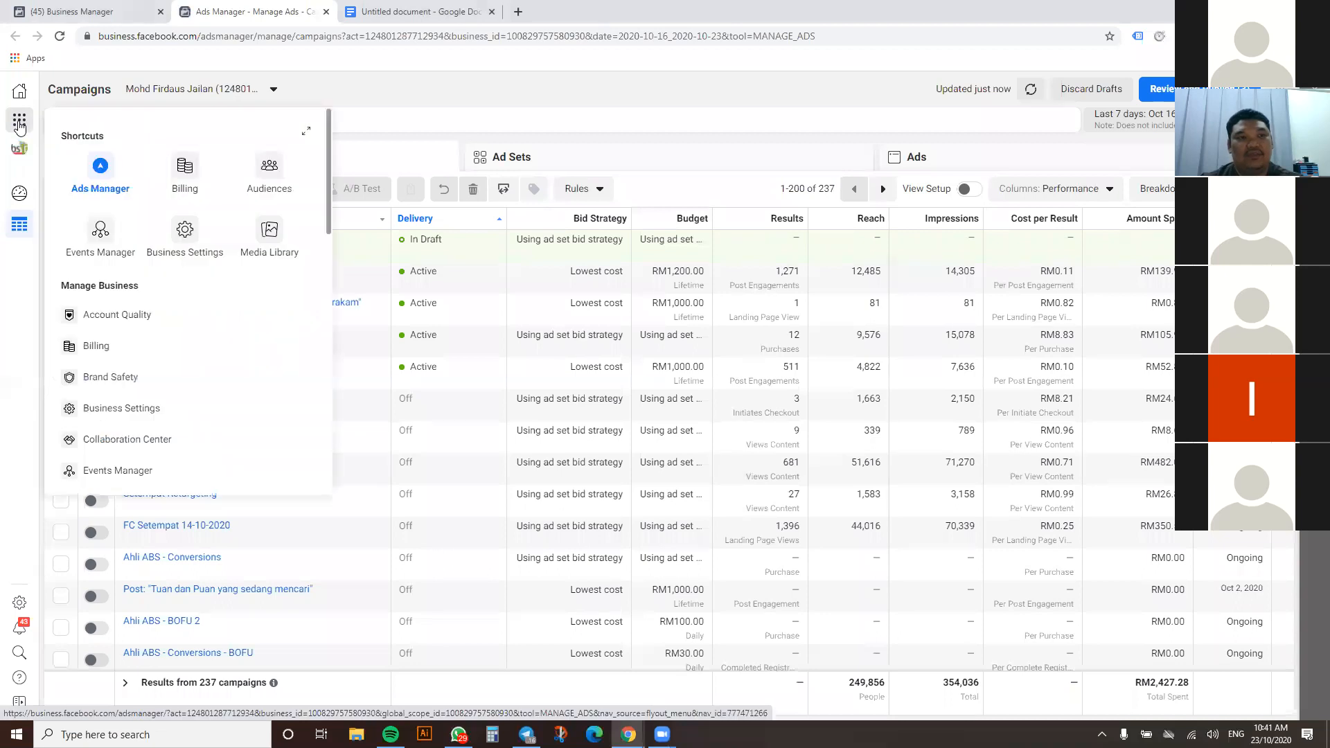
{"action": "left_click", "coordinate": [270, 172]}
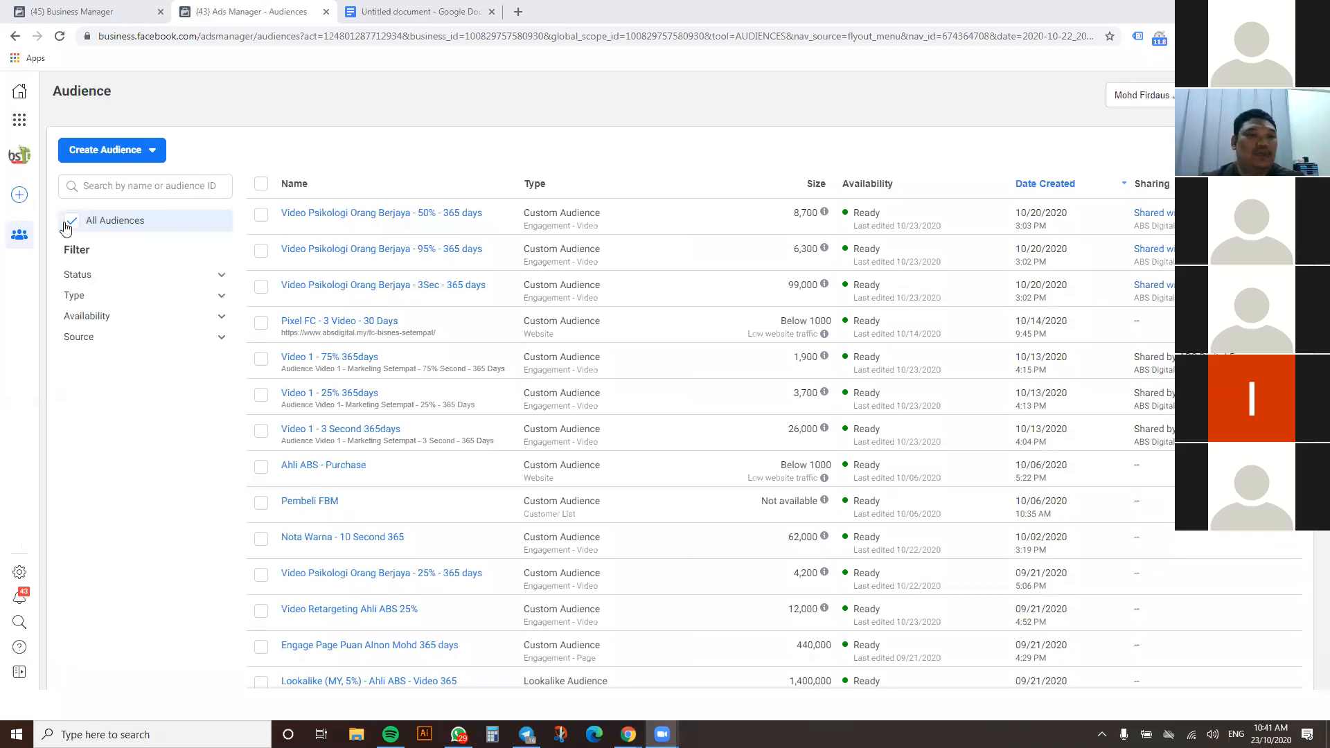
{"action": "left_click", "coordinate": [101, 222]}
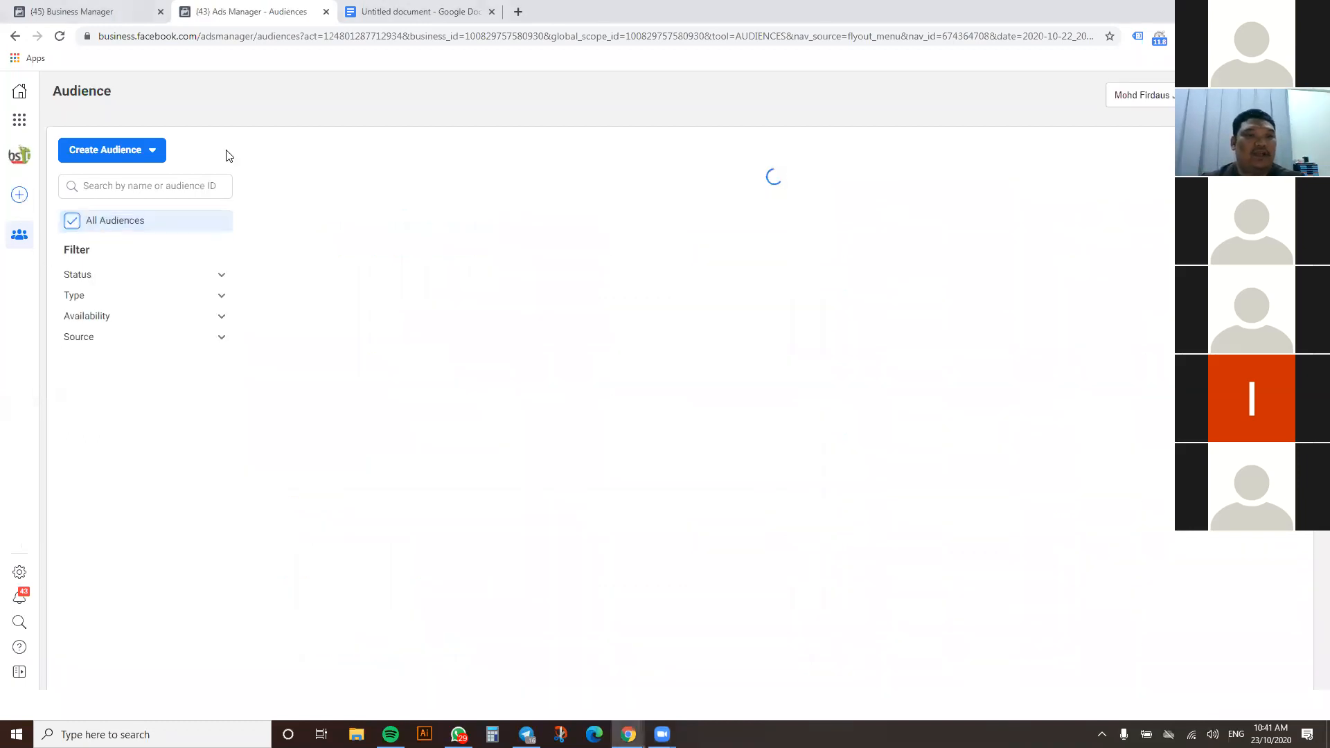
{"action": "left_click", "coordinate": [149, 152]}
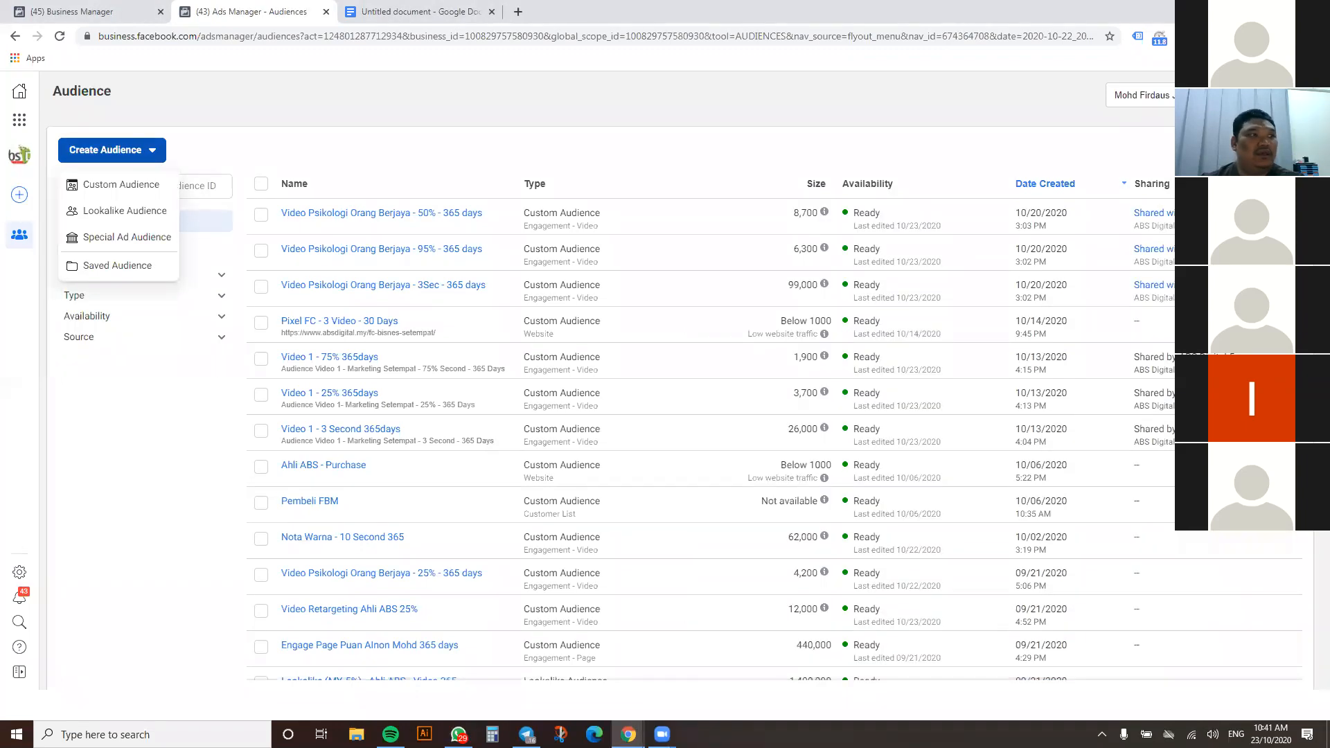
{"action": "left_click", "coordinate": [123, 188]}
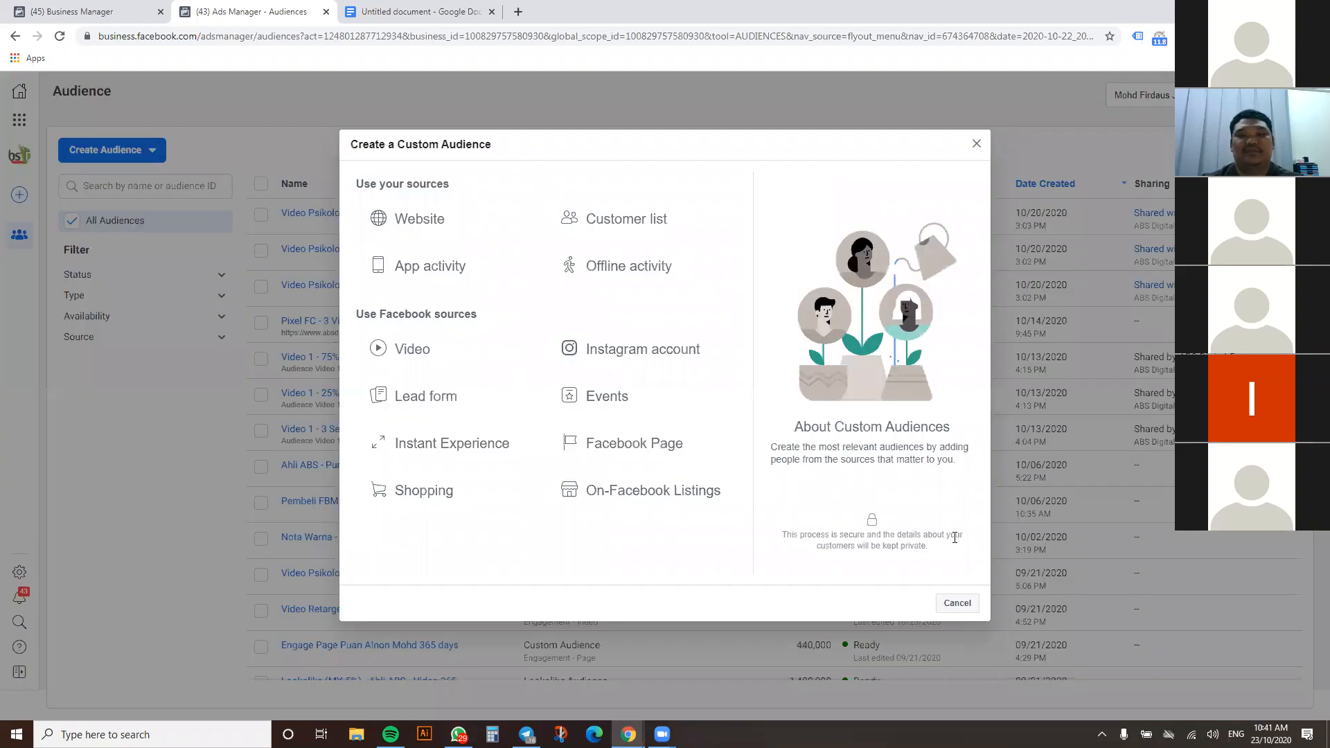
{"action": "left_click", "coordinate": [959, 603]}
Start a new saved audience and name it "Promo Bengkel Setia Alam"
{"action": "left_click", "coordinate": [144, 151]}
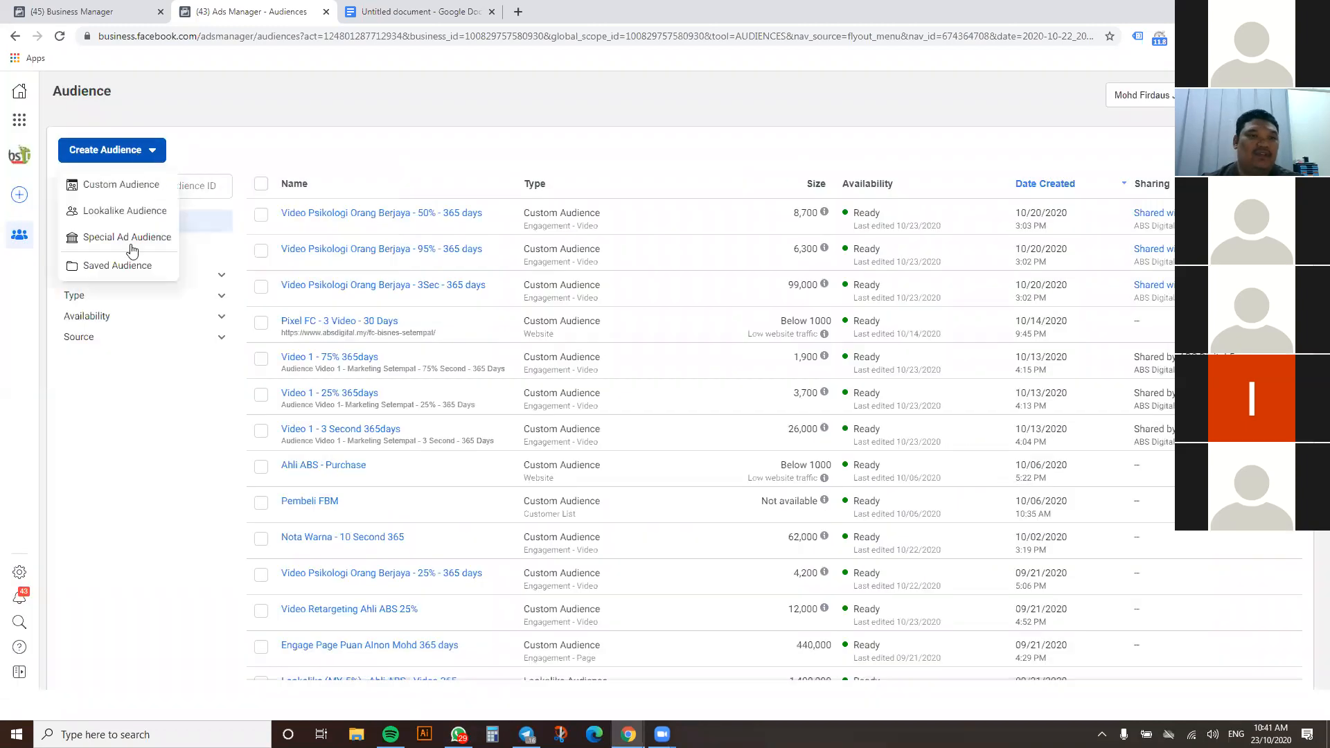
{"action": "left_click", "coordinate": [128, 265]}
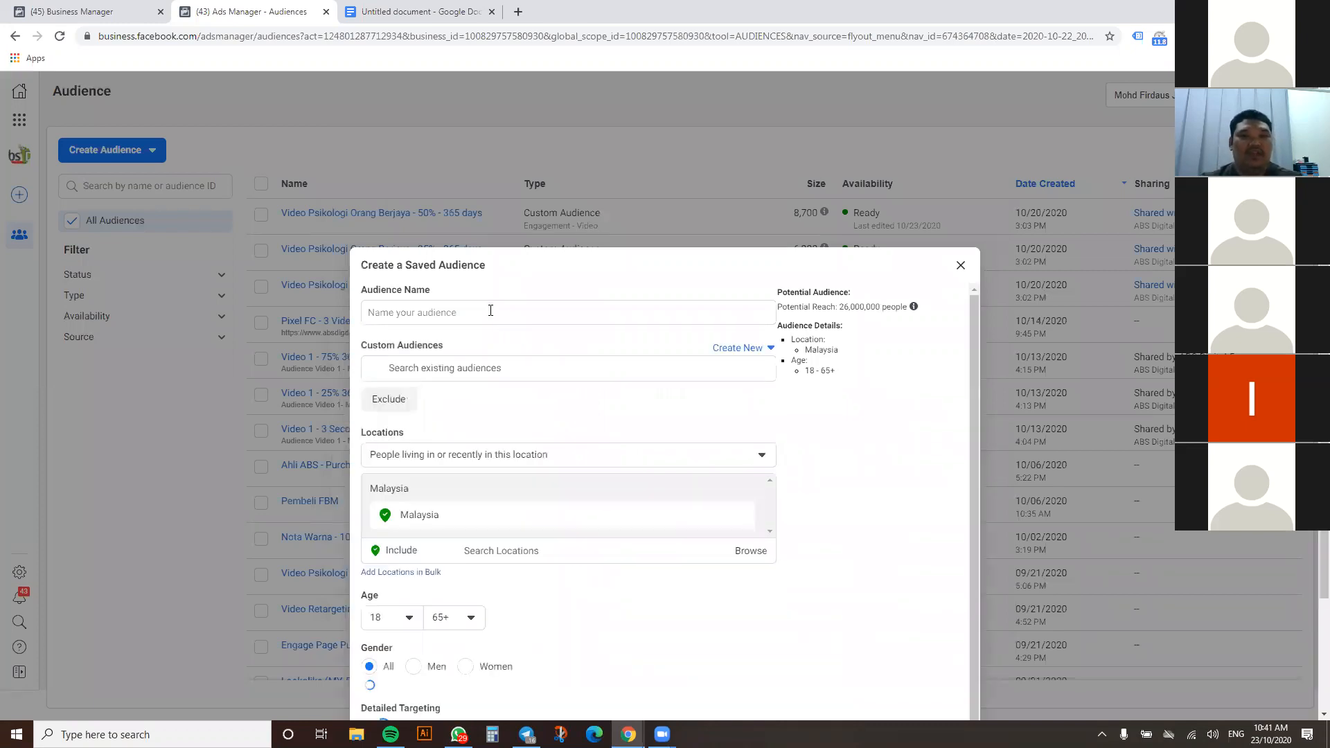
{"action": "left_click", "coordinate": [490, 311]}
{"action": "left_click", "coordinate": [479, 165]}
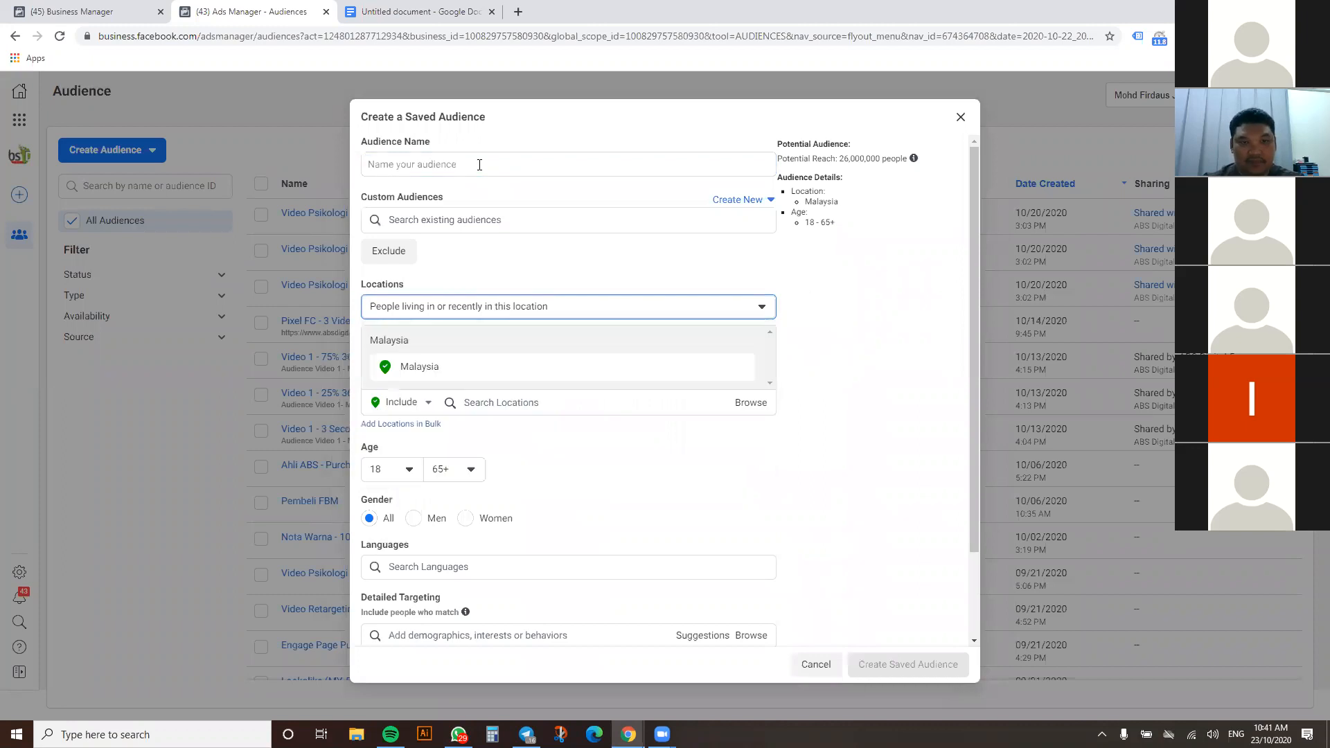
{"action": "left_click", "coordinate": [480, 165]}
{"action": "type", "text": "P"}
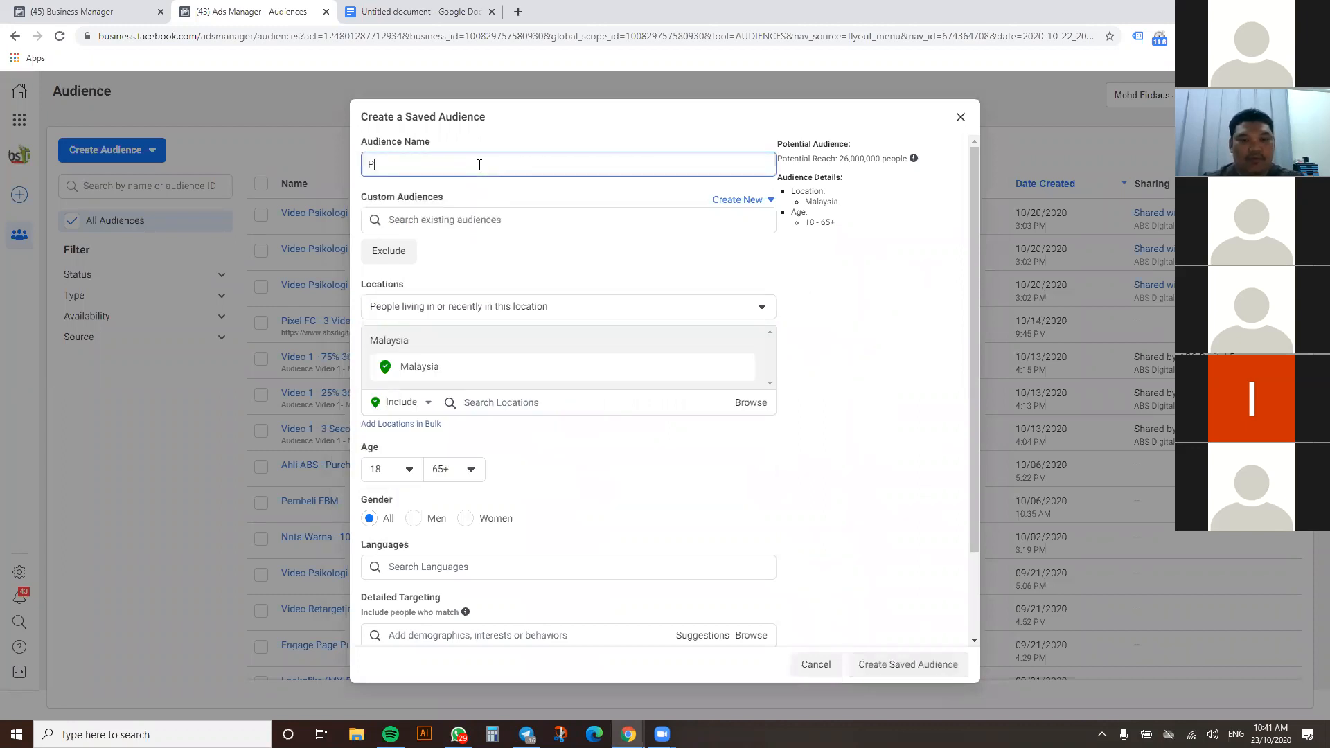
{"action": "type", "text": "romo Bengkel Setia Alam"}
{"action": "left_click", "coordinate": [892, 260]}
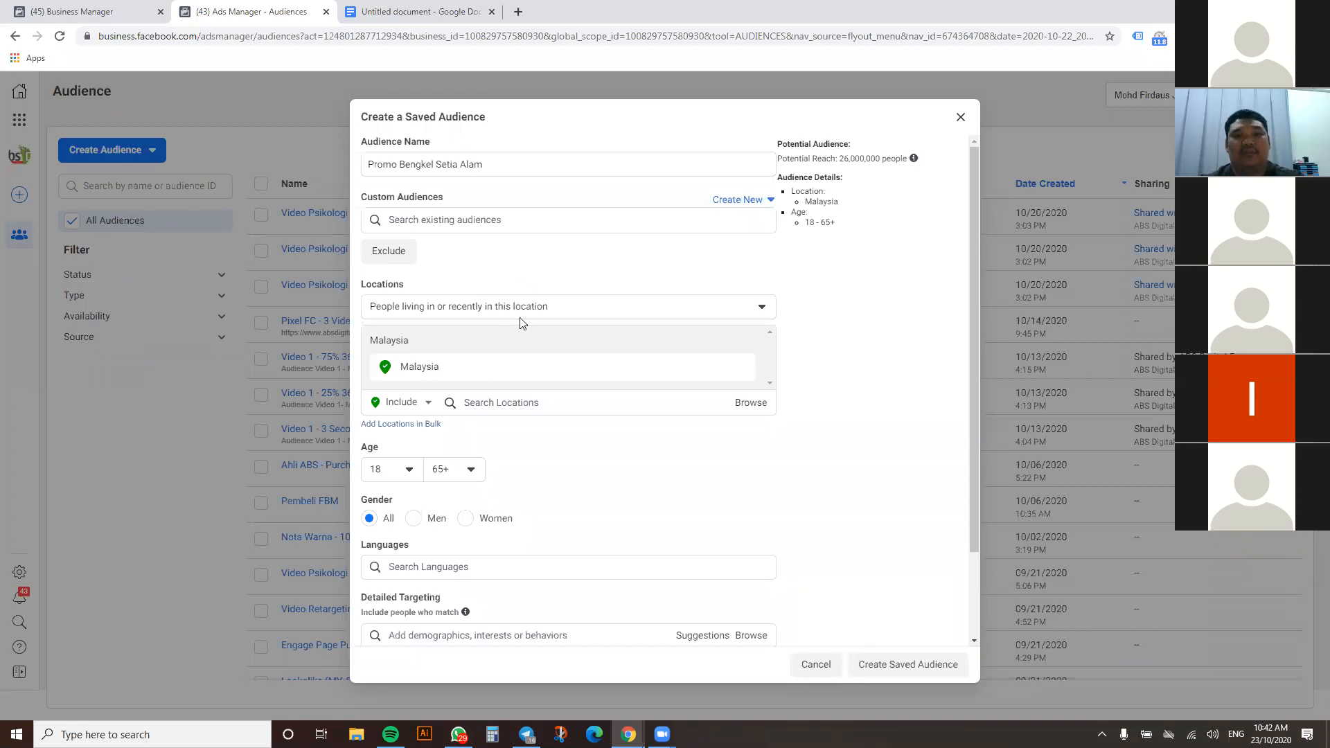
Search the audience locations for "Setia Alam" and include the place Santai Setia Alam
{"action": "left_click", "coordinate": [502, 403]}
{"action": "type", "text": "Setia Alam"}
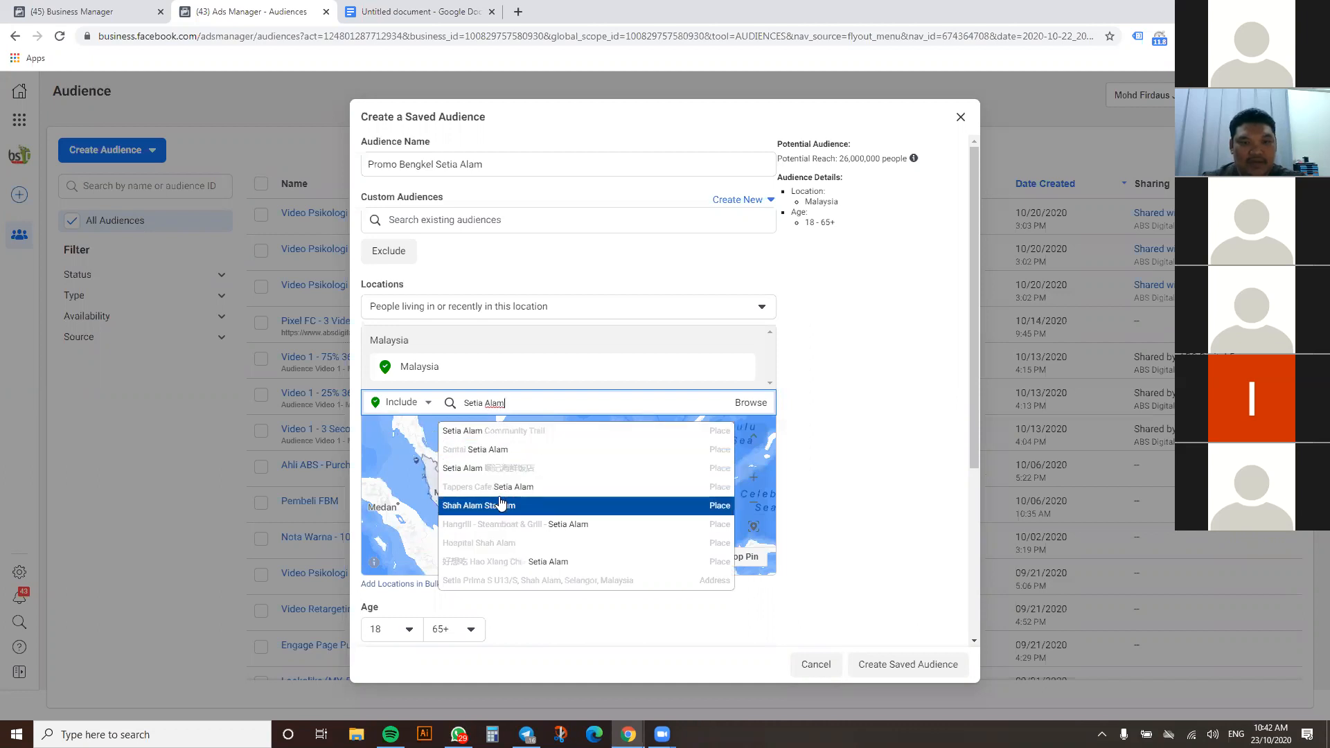
{"action": "scroll", "coordinate": [501, 502], "scroll_direction": "down", "scroll_amount": 1}
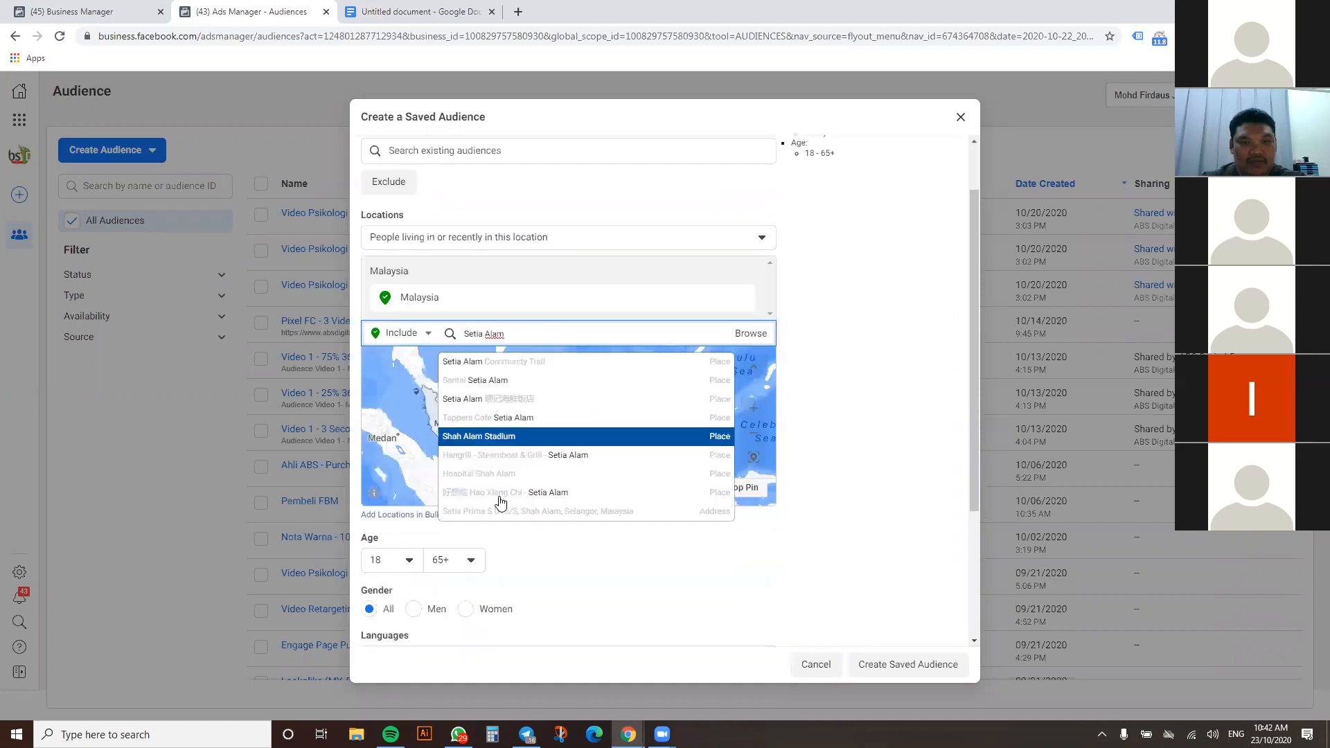
{"action": "left_click", "coordinate": [491, 385]}
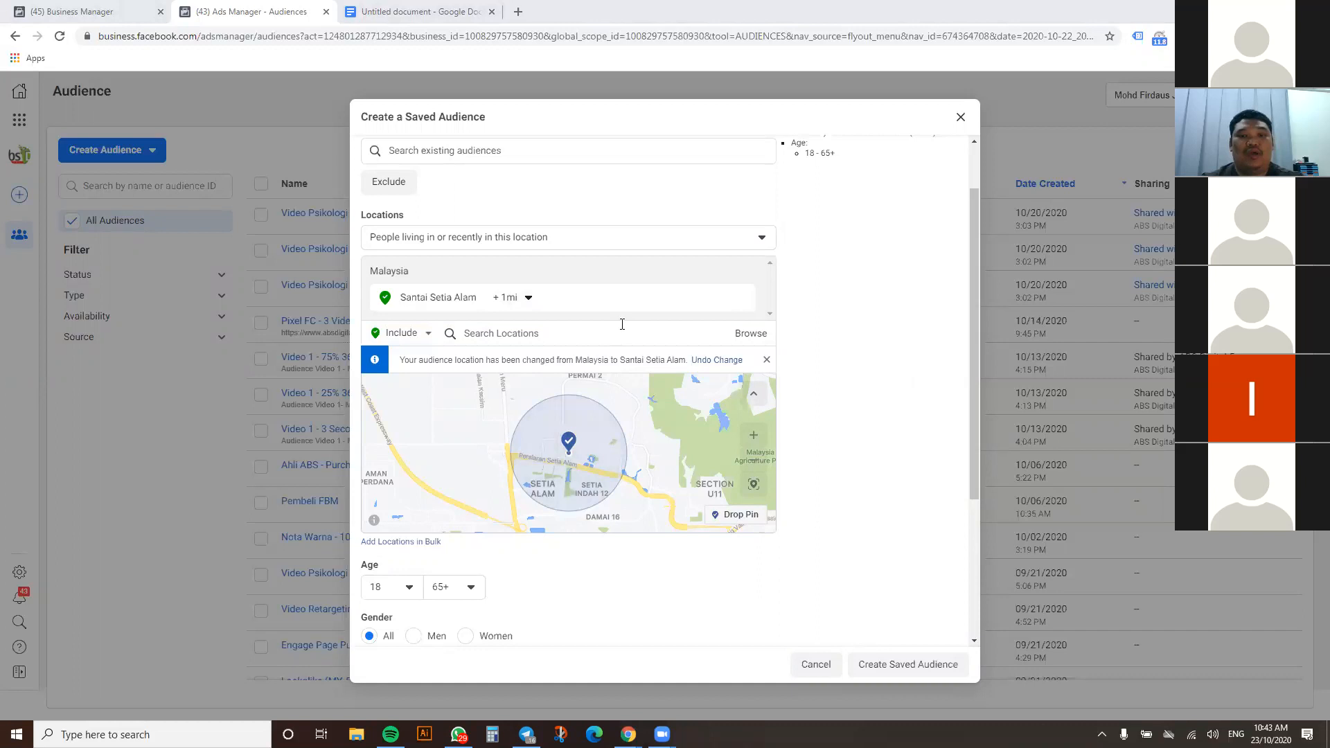
Set the radius around Santai Setia Alam to 3 mi
{"action": "left_click", "coordinate": [529, 299]}
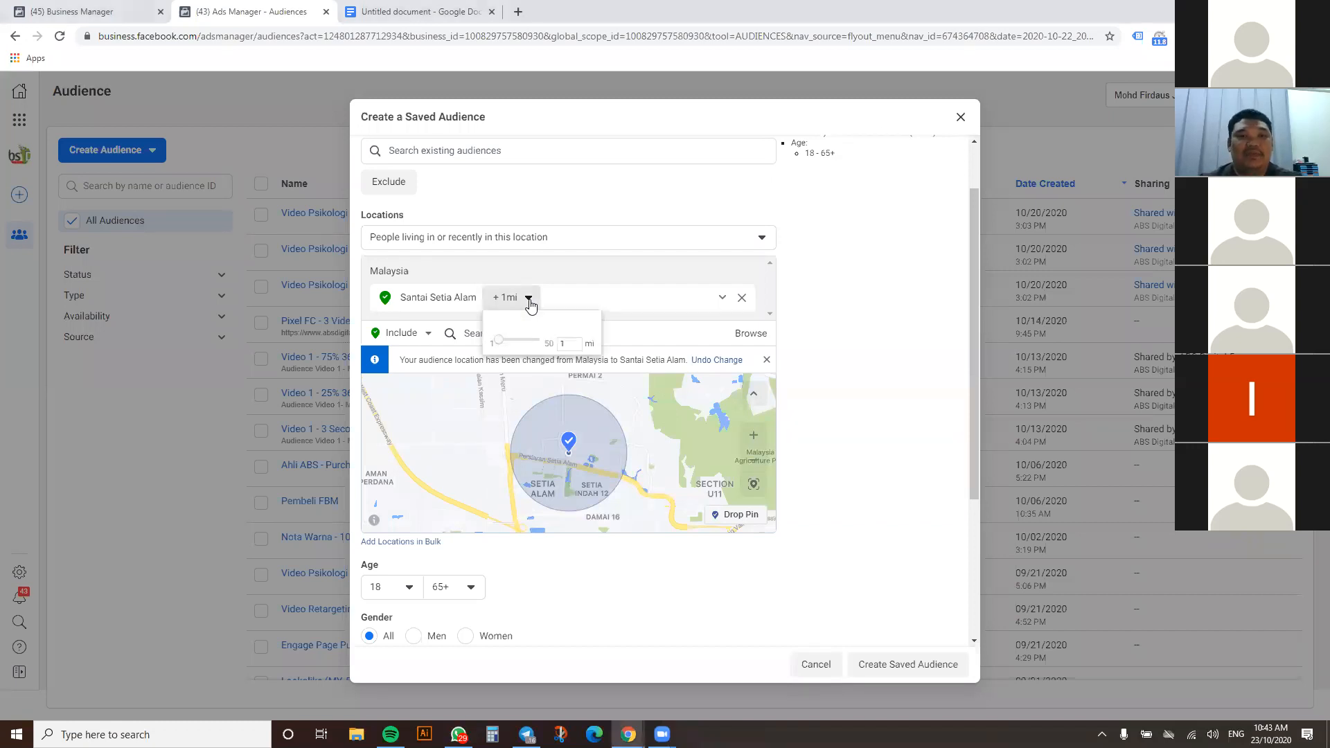
{"action": "double_click", "coordinate": [565, 343]}
{"action": "left_click", "coordinate": [860, 313]}
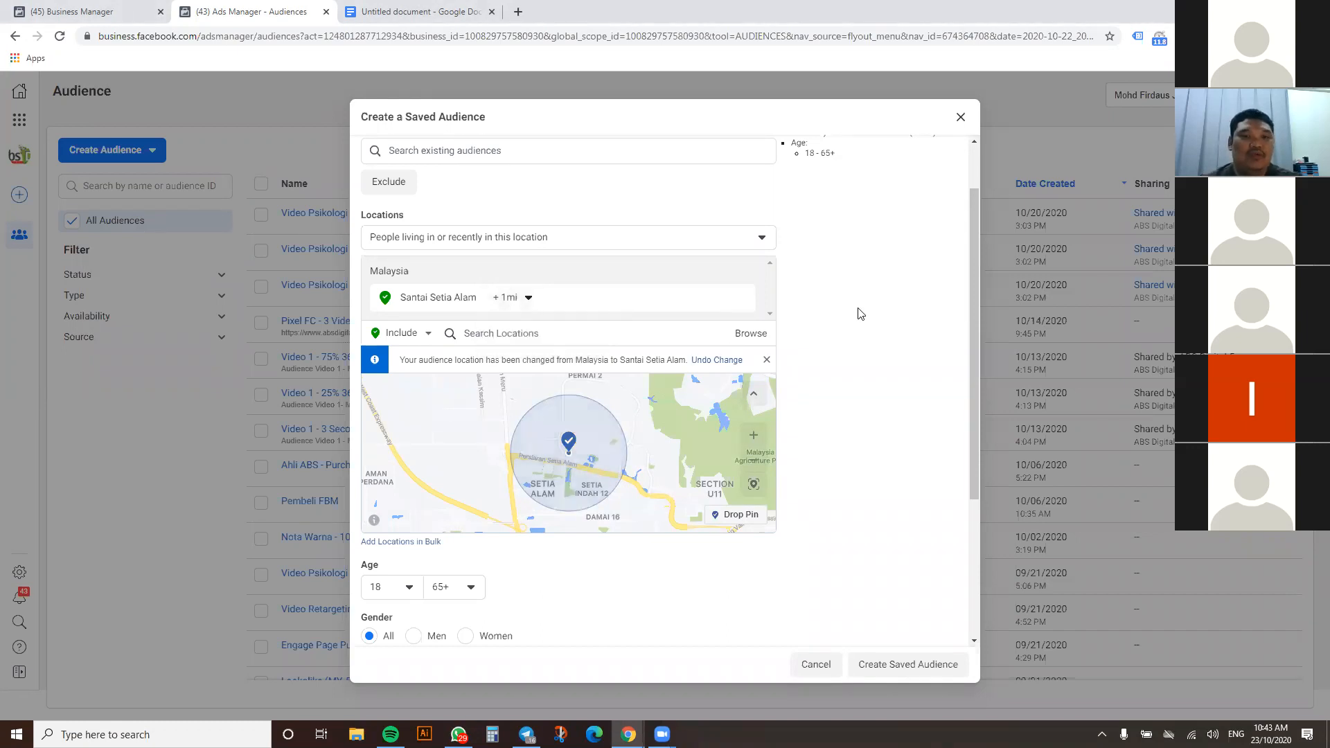
{"action": "left_click", "coordinate": [524, 298]}
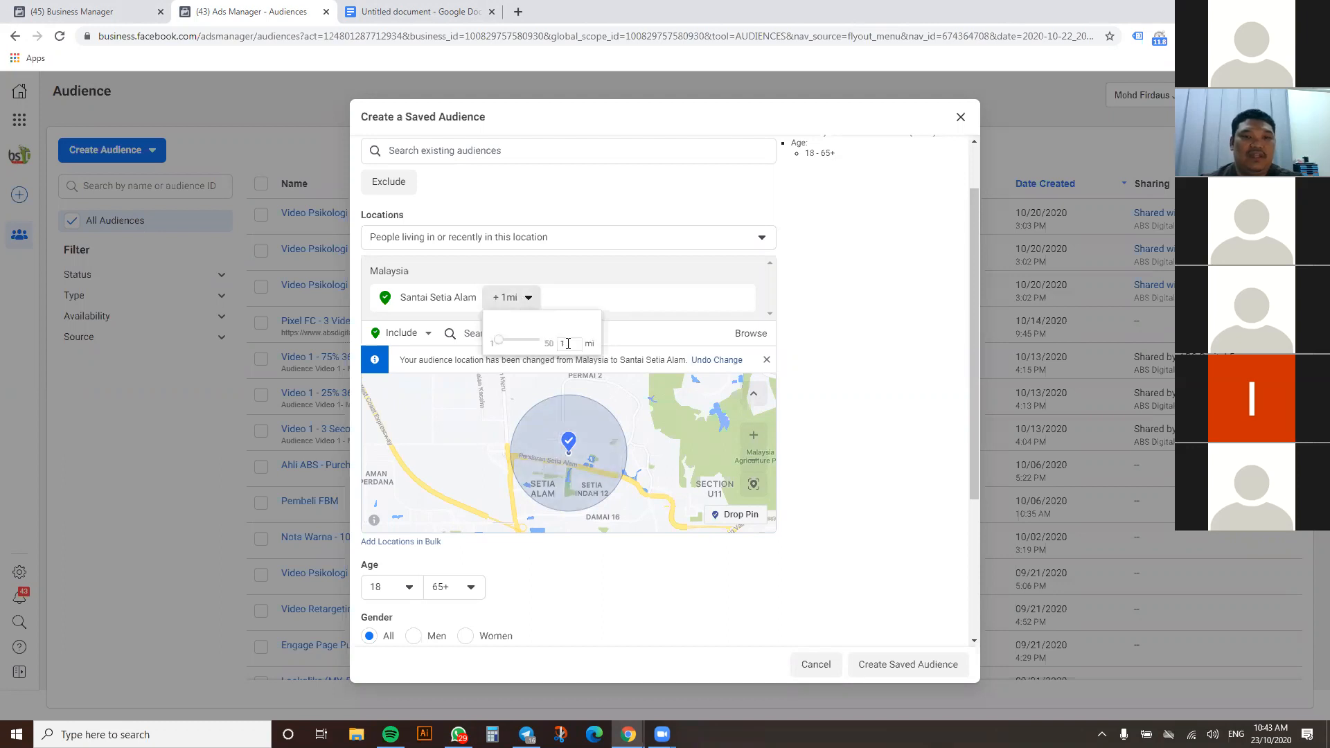
{"action": "type", "text": "3"}
{"action": "key", "text": "Return"}
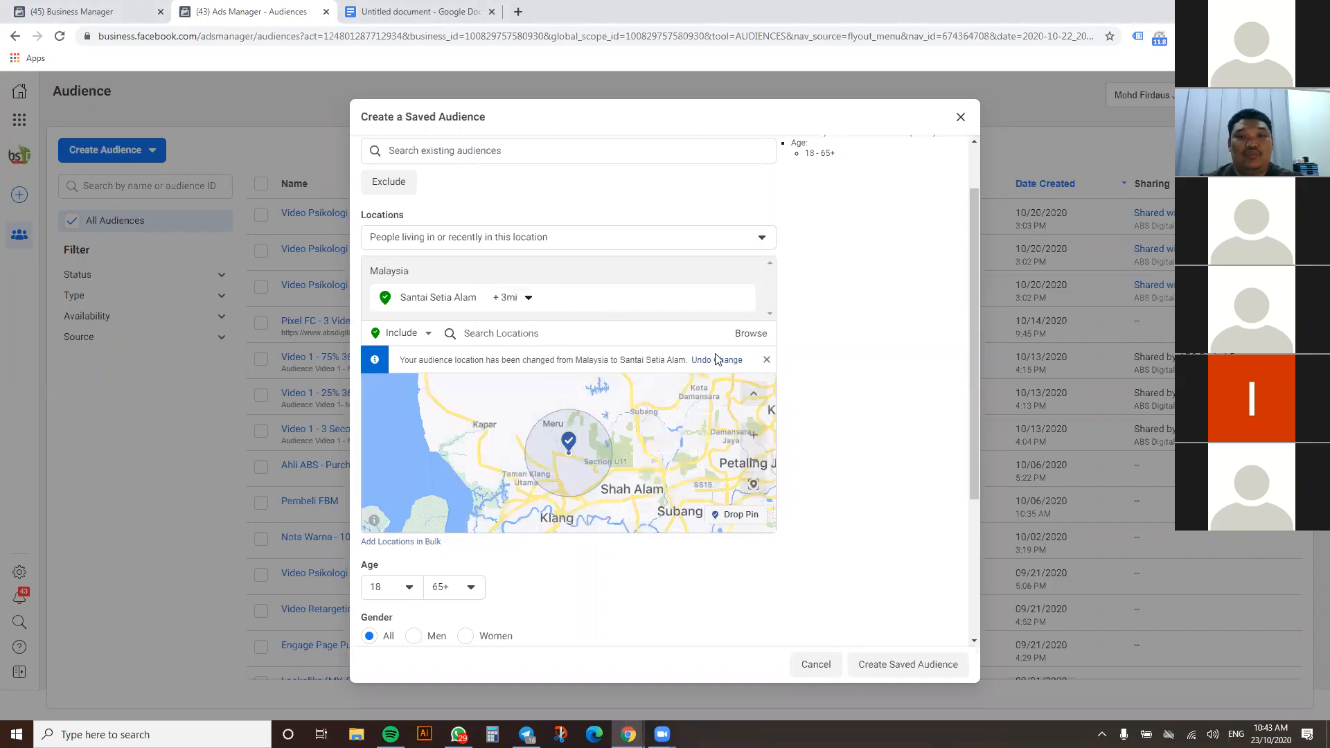
Examine the saved audience's potential reach and audience details, and check its age and gender settings
{"action": "left_click_drag", "start_coordinate": [971, 344], "coordinate": [968, 265]}
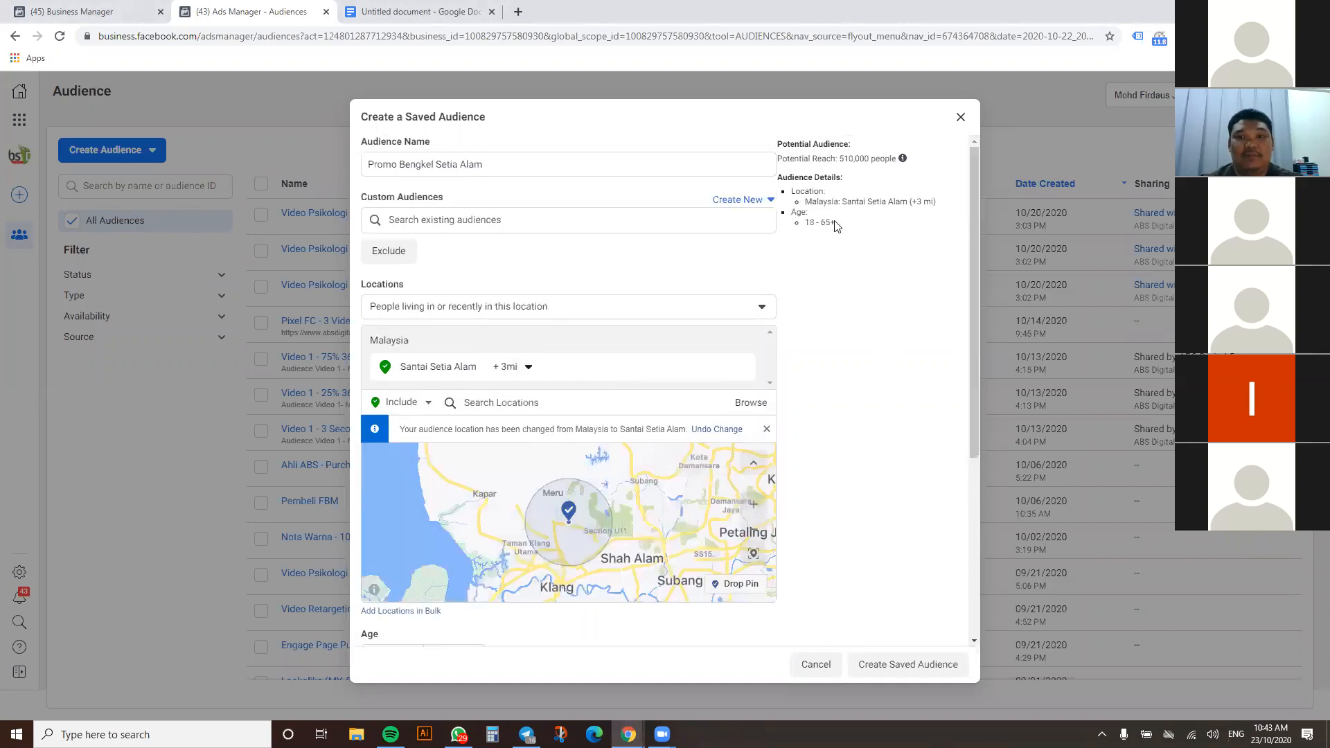
{"action": "left_click_drag", "start_coordinate": [969, 205], "coordinate": [970, 218]}
{"action": "scroll", "coordinate": [970, 217], "scroll_direction": "up", "scroll_amount": 1}
{"action": "scroll", "coordinate": [858, 216], "scroll_direction": "up", "scroll_amount": 5}
{"action": "scroll", "coordinate": [846, 139], "scroll_direction": "up", "scroll_amount": 2}
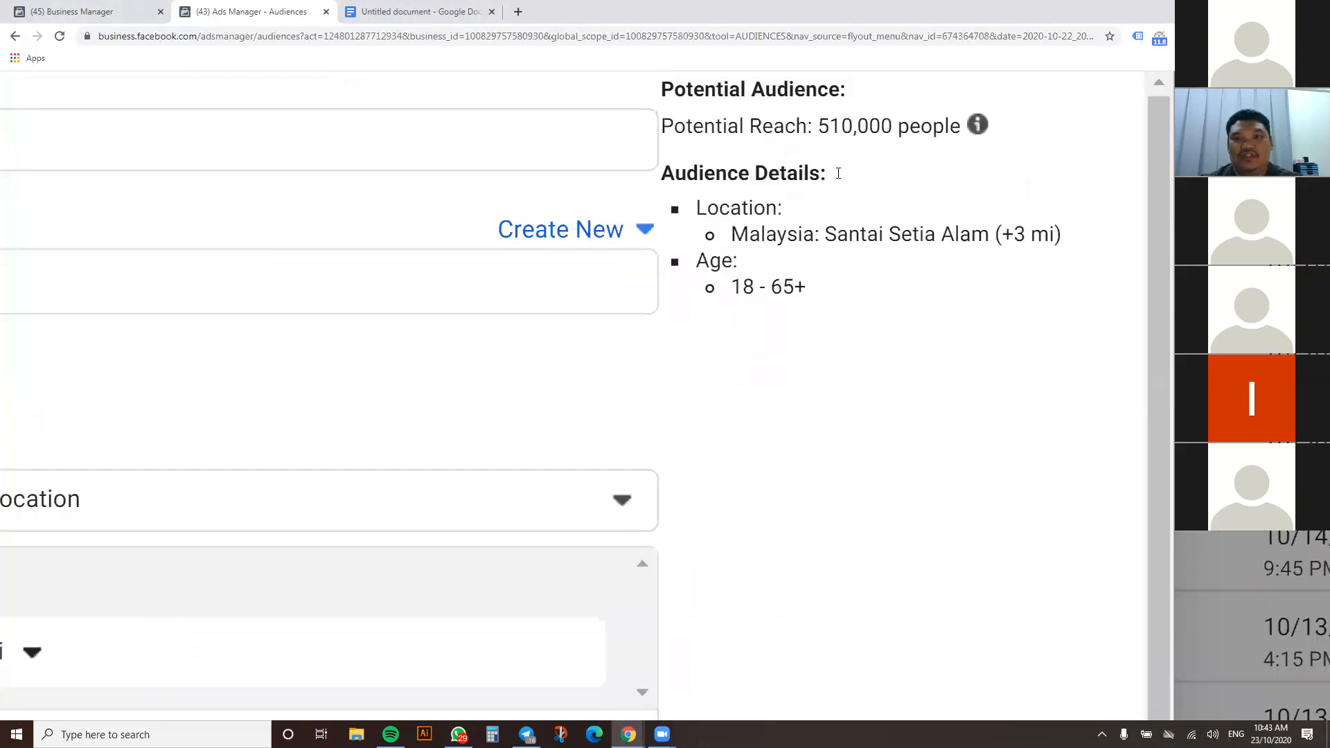
{"action": "scroll", "coordinate": [850, 213], "scroll_direction": "up", "scroll_amount": 2}
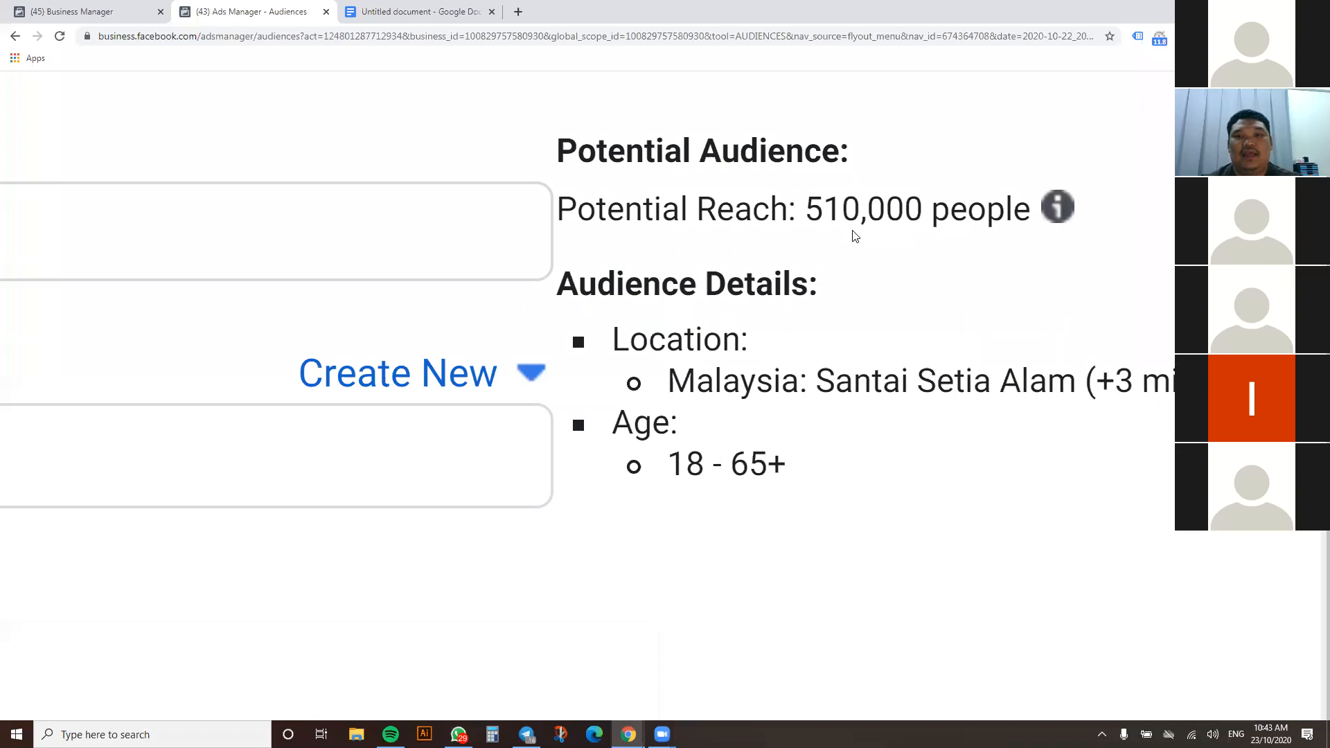
{"action": "scroll", "coordinate": [851, 241], "scroll_direction": "down", "scroll_amount": 5}
{"action": "left_click_drag", "start_coordinate": [788, 272], "coordinate": [804, 272]}
{"action": "scroll", "coordinate": [803, 273], "scroll_direction": "down", "scroll_amount": 3}
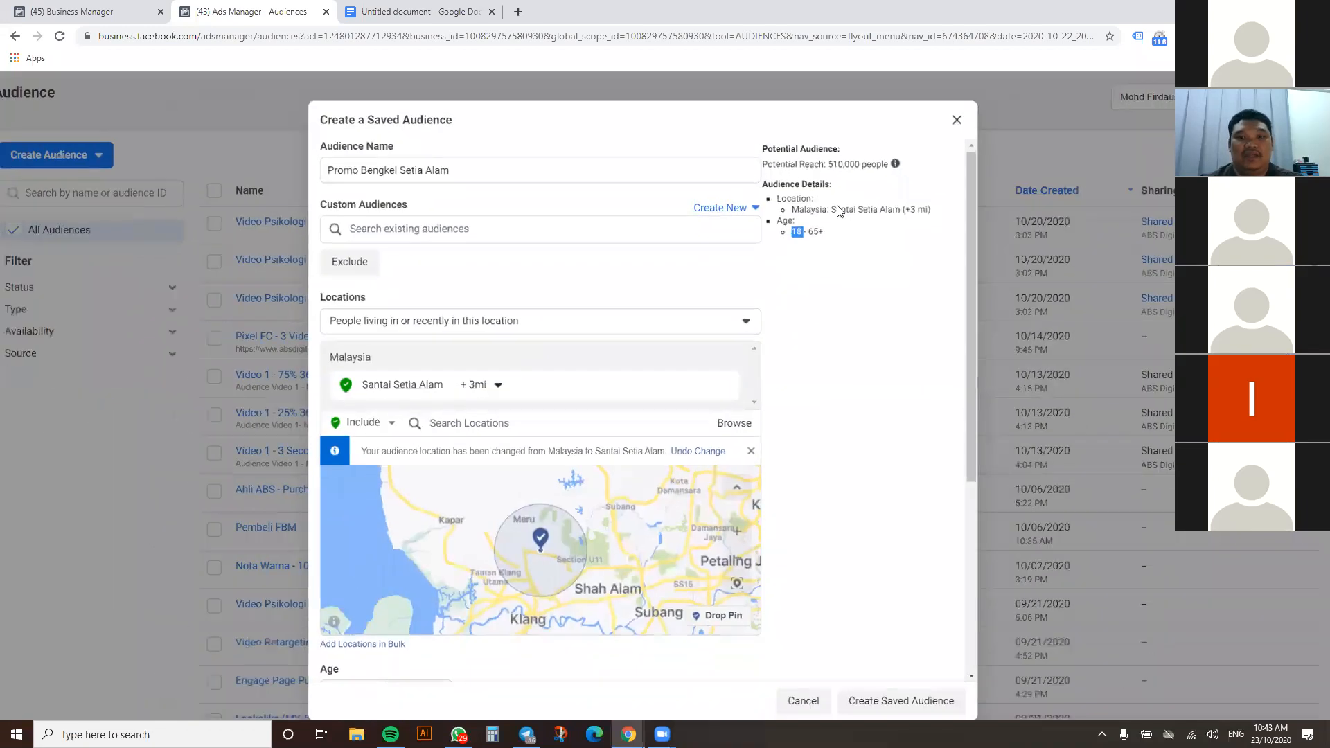
{"action": "left_click", "coordinate": [843, 241]}
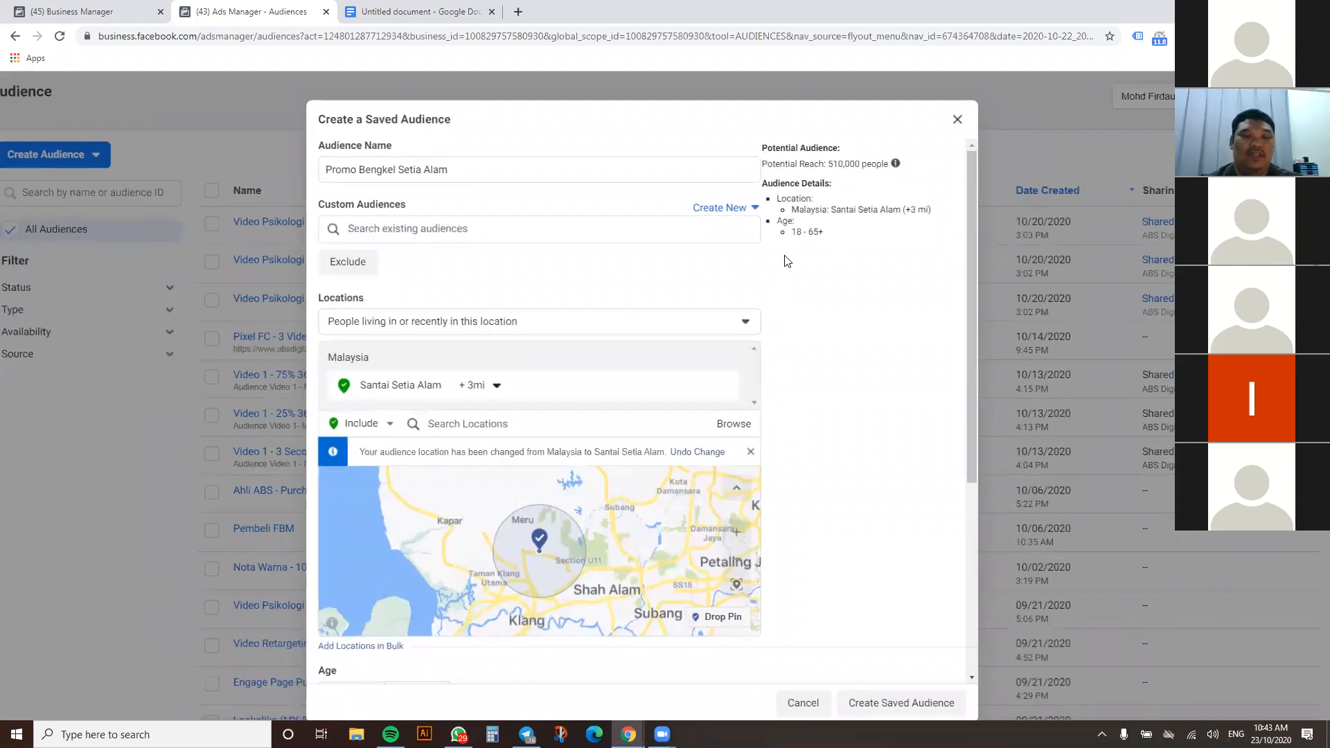
{"action": "scroll", "coordinate": [779, 268], "scroll_direction": "down", "scroll_amount": 1}
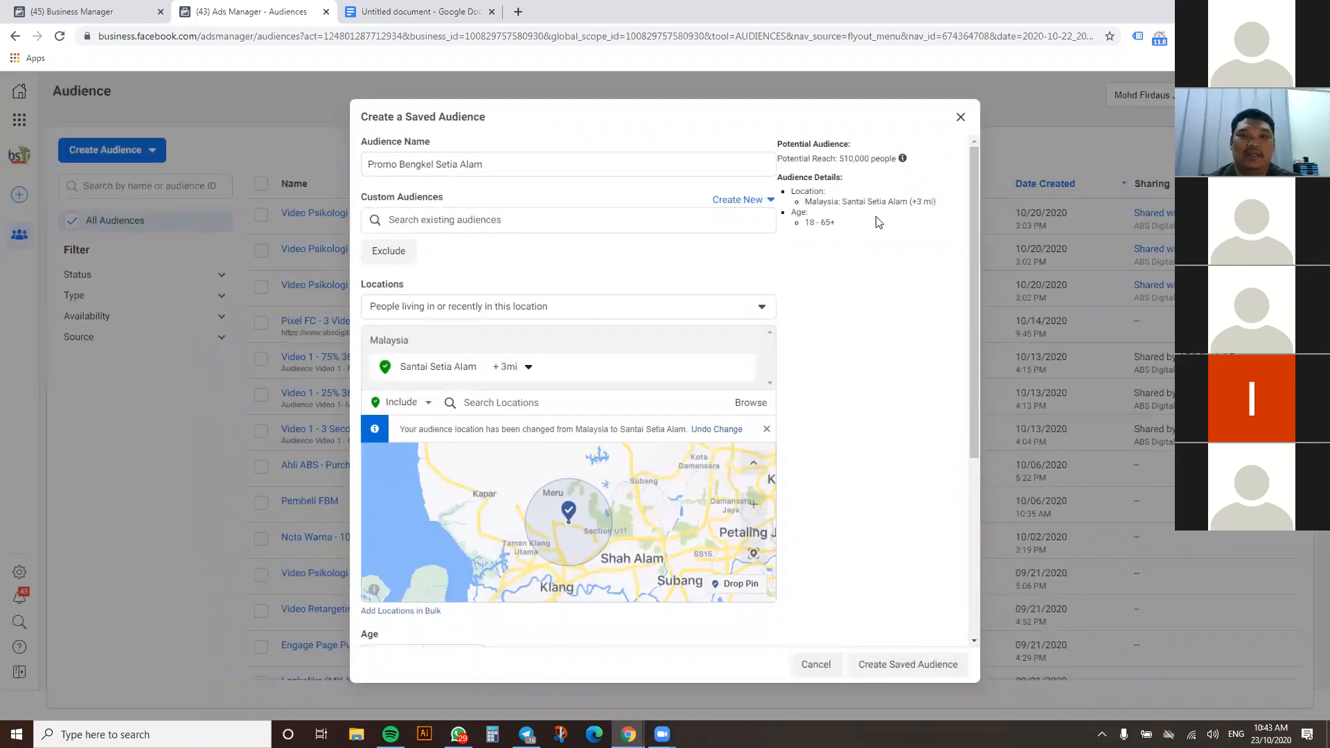
{"action": "scroll", "coordinate": [819, 283], "scroll_direction": "down", "scroll_amount": 2}
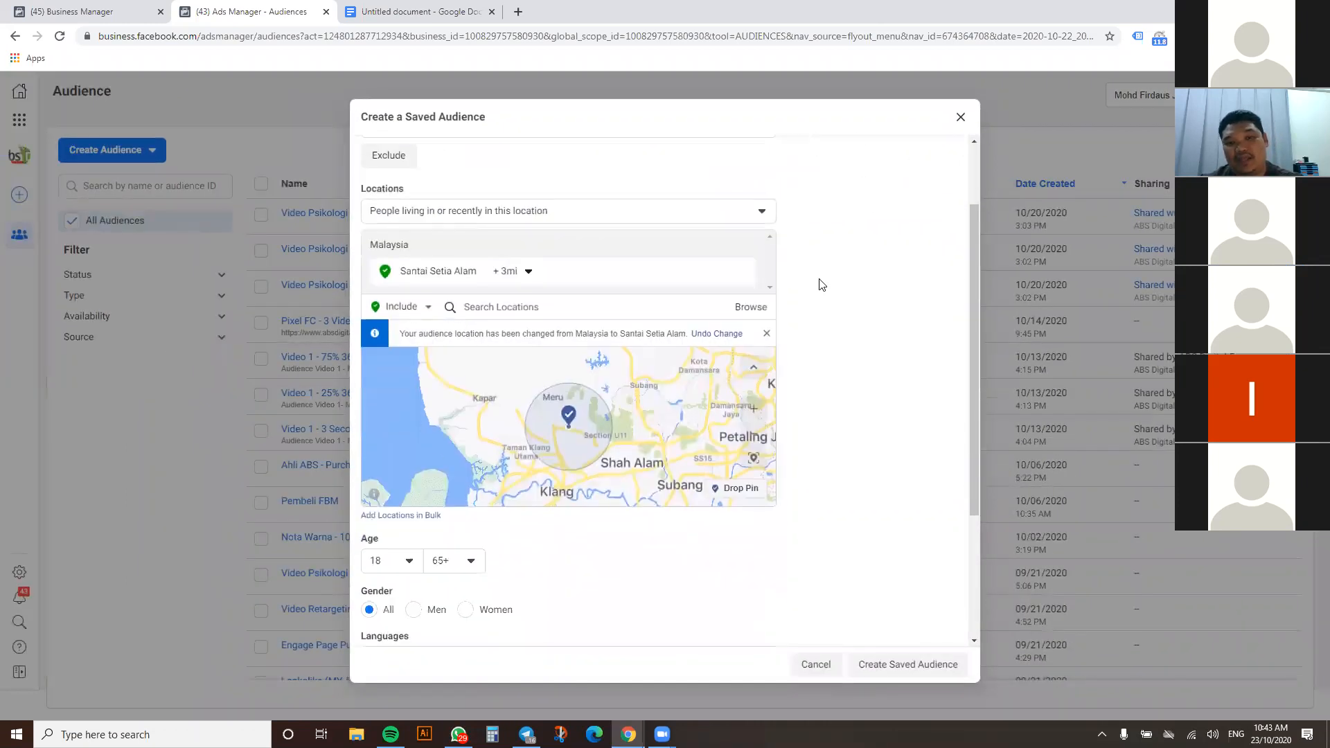
{"action": "scroll", "coordinate": [819, 283], "scroll_direction": "down", "scroll_amount": 1}
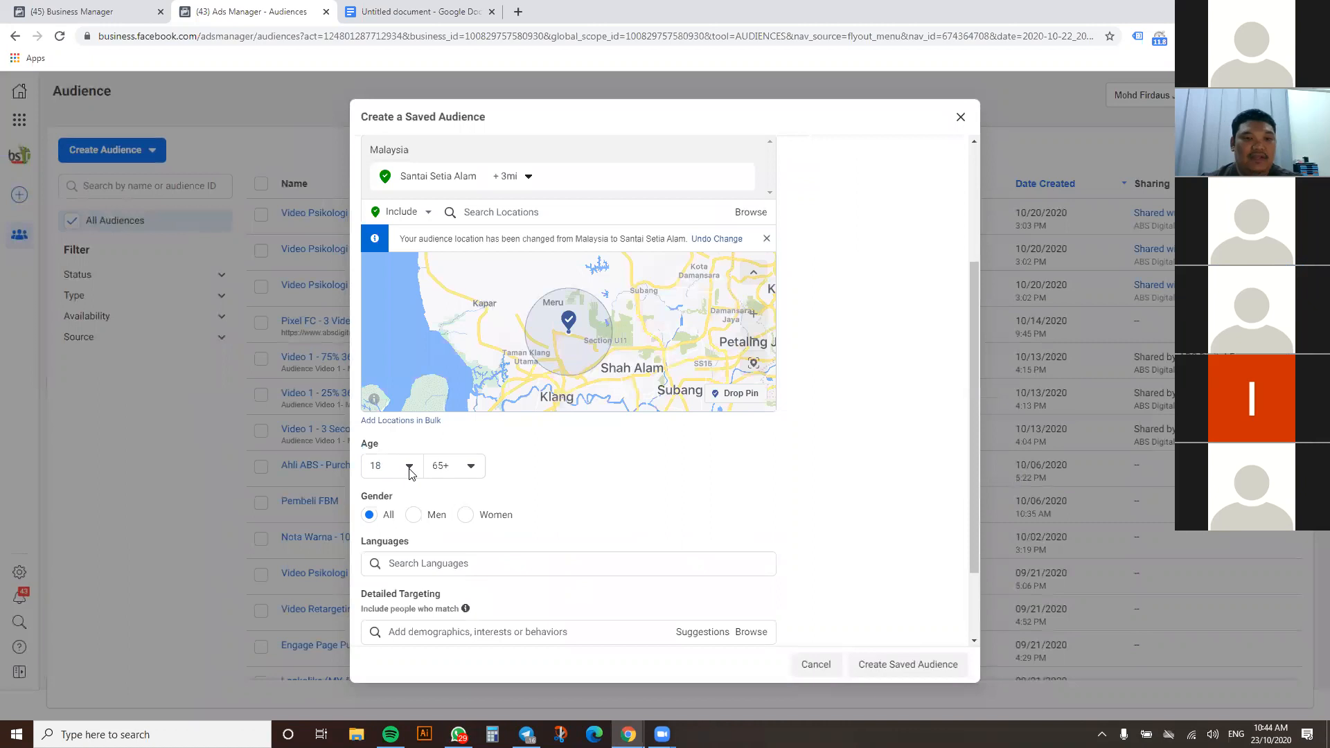
Set the saved audience's age range to 20–55 and check the updated audience details
{"action": "scroll", "coordinate": [440, 478], "scroll_direction": "down", "scroll_amount": 1}
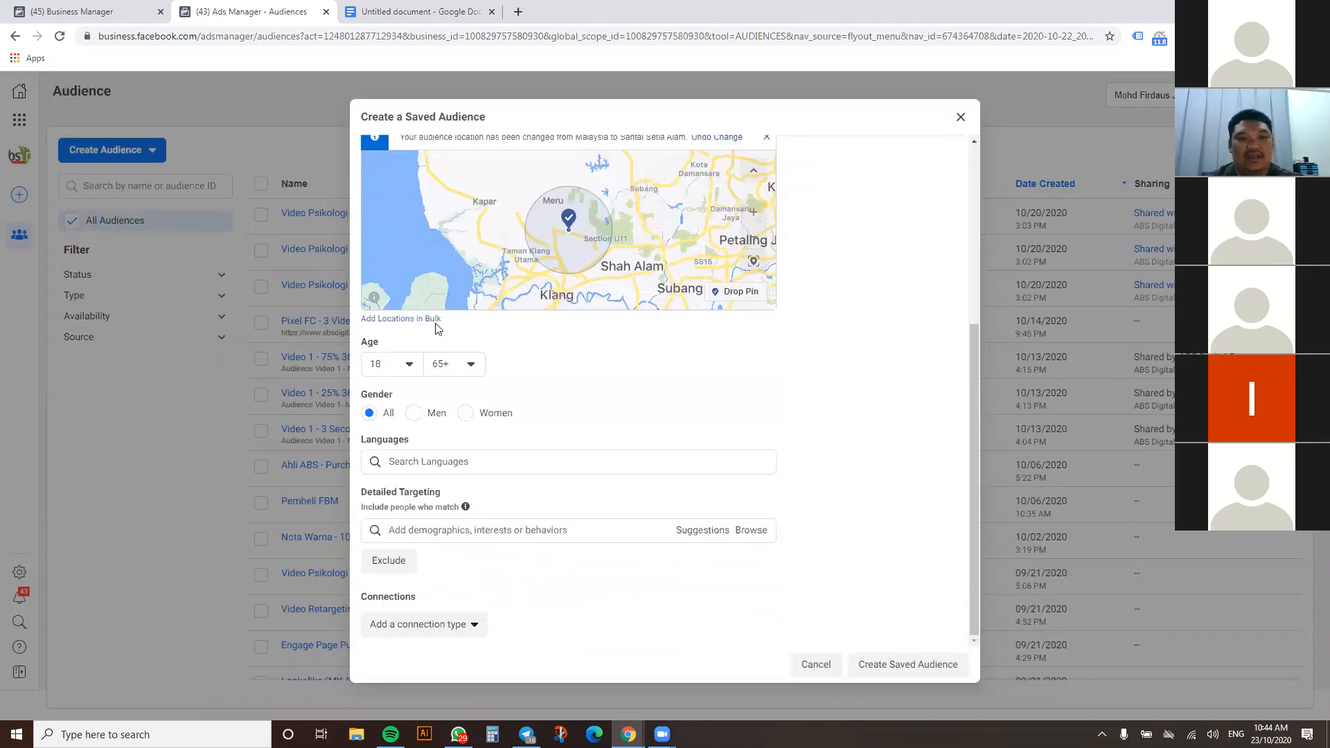
{"action": "scroll", "coordinate": [561, 444], "scroll_direction": "up", "scroll_amount": 1}
{"action": "scroll", "coordinate": [416, 415], "scroll_direction": "down", "scroll_amount": 1}
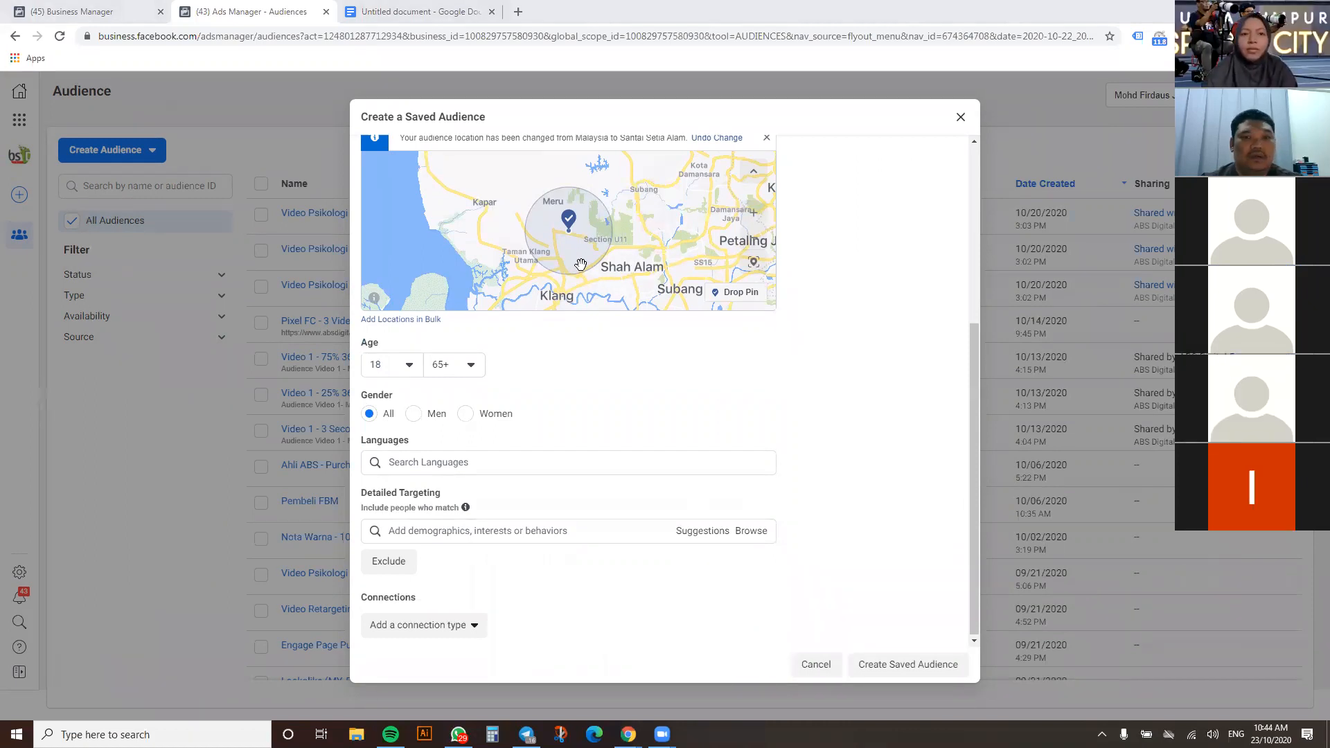
{"action": "left_click", "coordinate": [410, 371]}
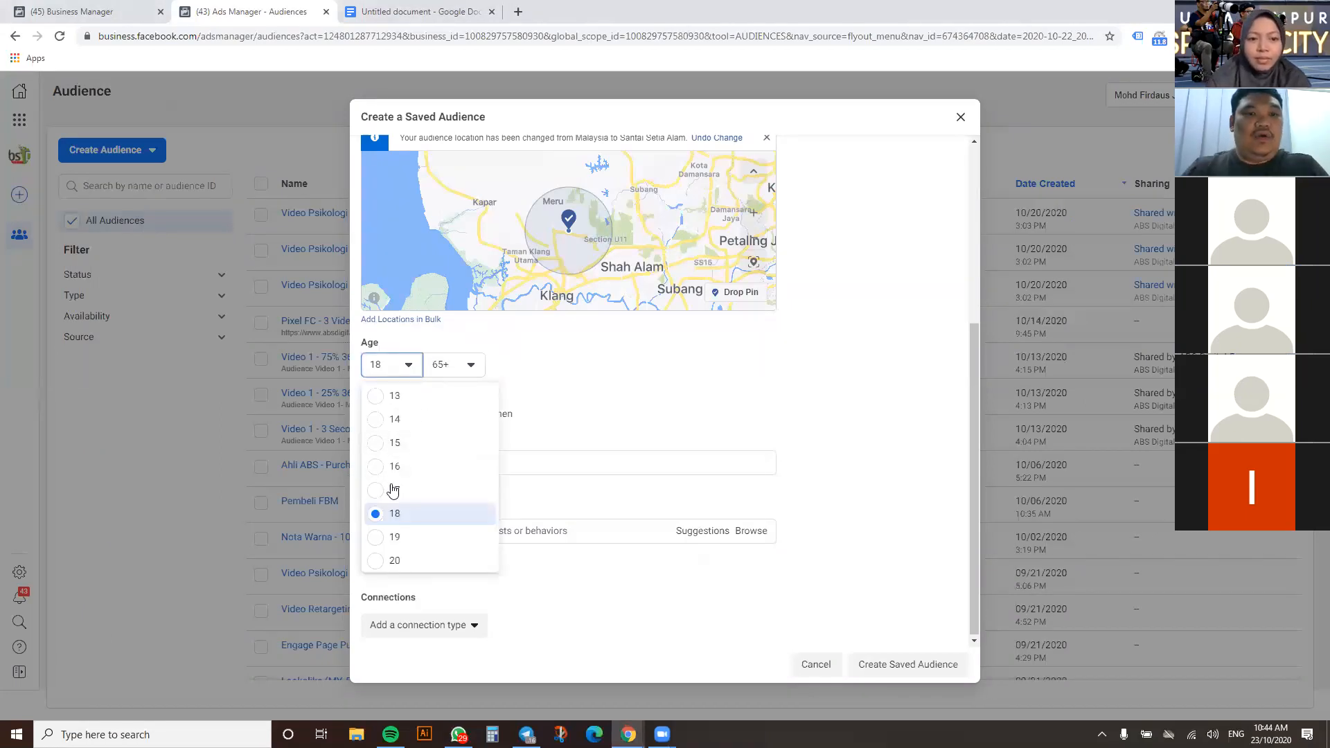
{"action": "scroll", "coordinate": [393, 490], "scroll_direction": "down", "scroll_amount": 1}
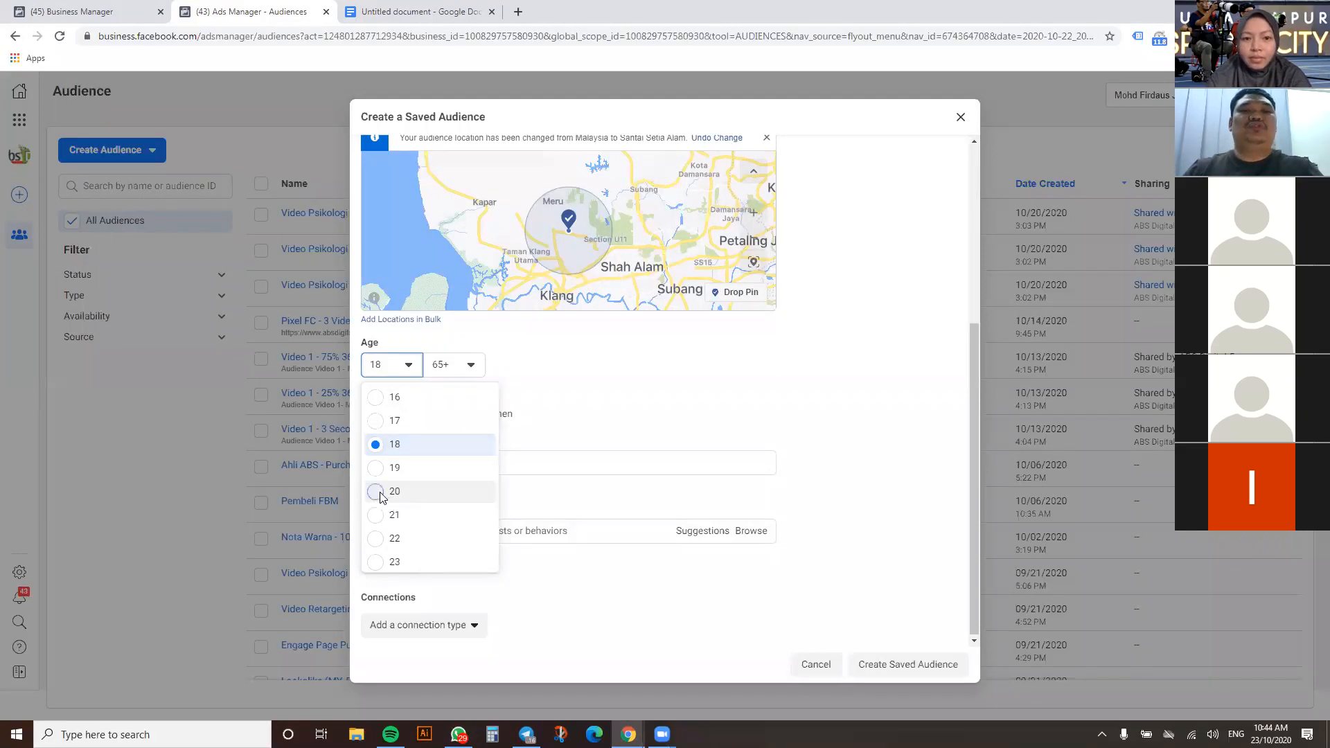
{"action": "left_click", "coordinate": [380, 496]}
{"action": "left_click", "coordinate": [469, 365]}
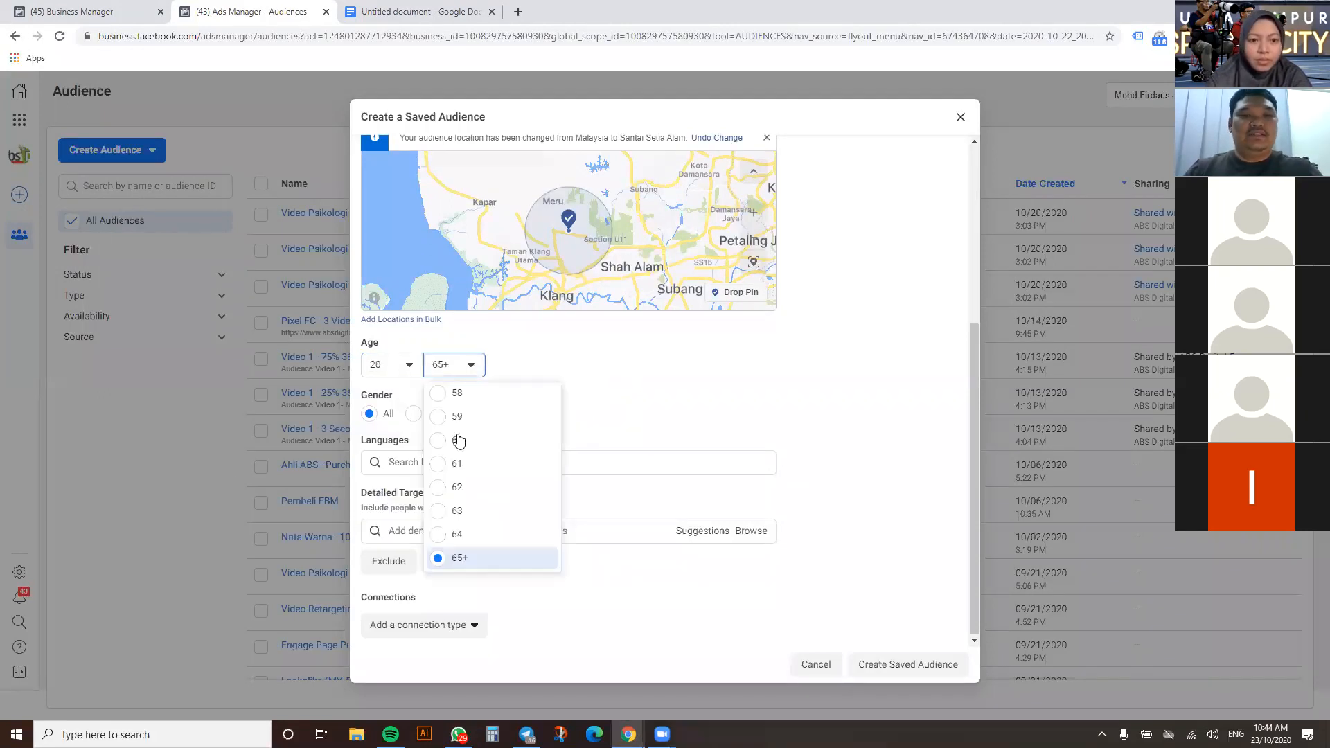
{"action": "scroll", "coordinate": [458, 441], "scroll_direction": "up", "scroll_amount": 1}
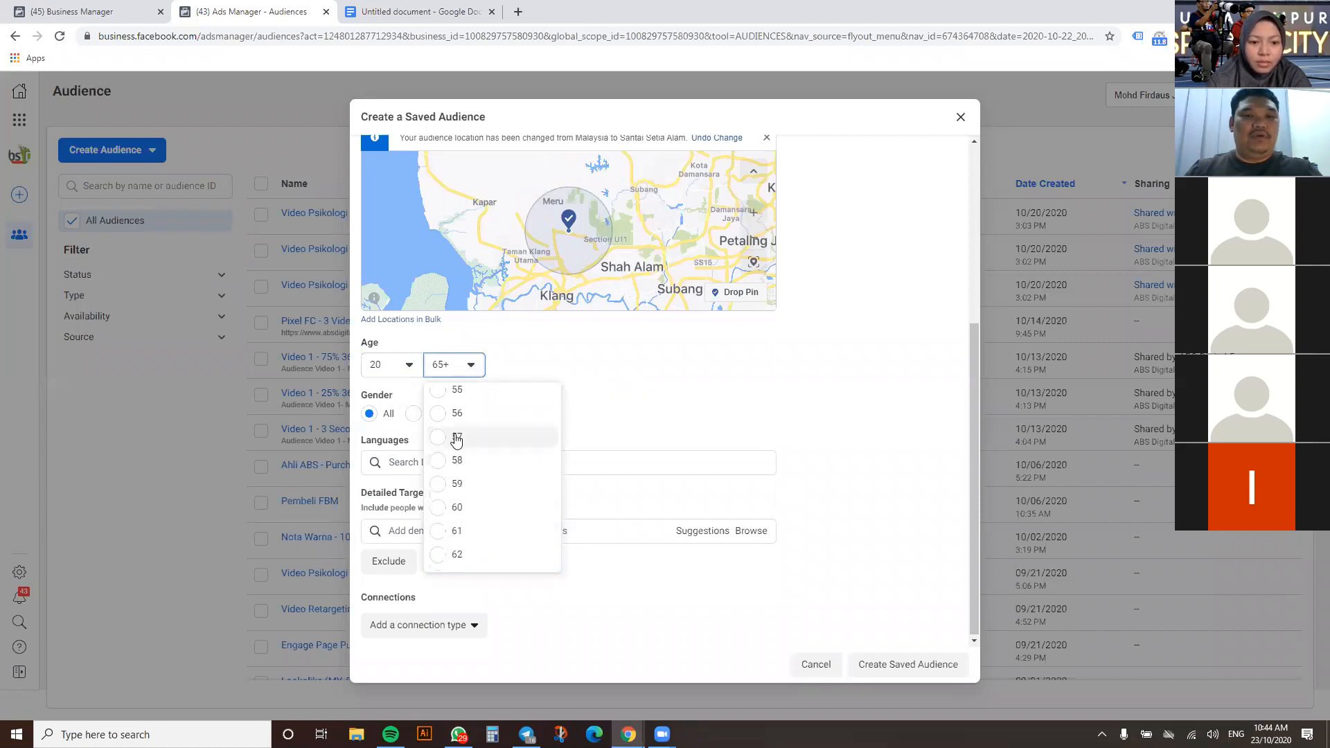
{"action": "left_click", "coordinate": [446, 390]}
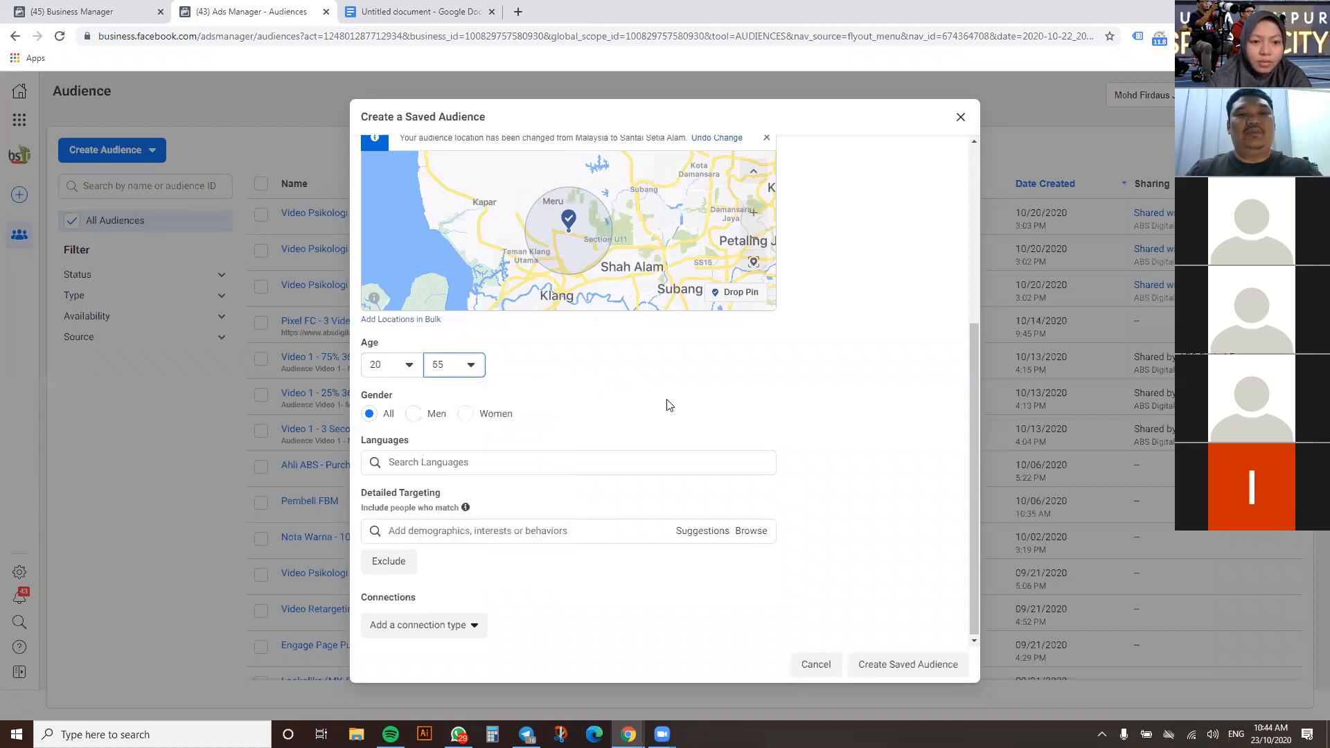
{"action": "scroll", "coordinate": [501, 430], "scroll_direction": "up", "scroll_amount": 2}
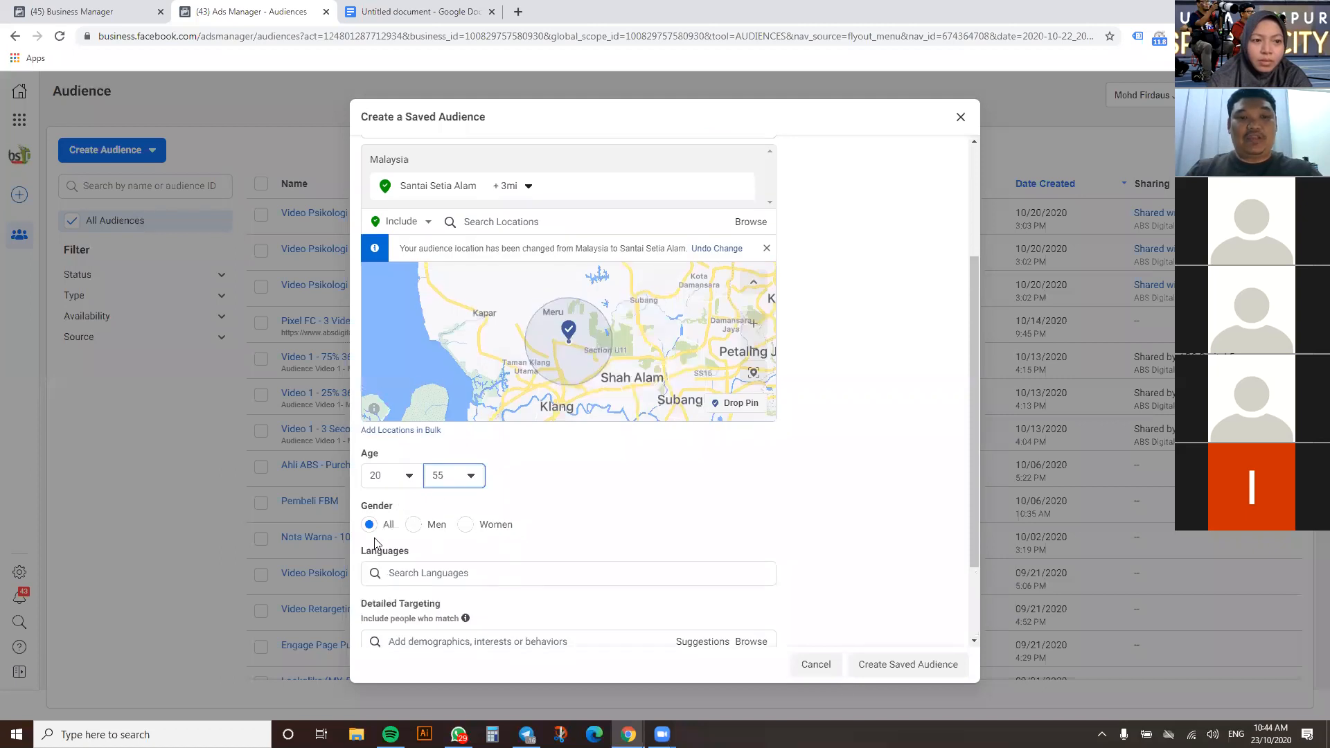
{"action": "scroll", "coordinate": [870, 385], "scroll_direction": "up", "scroll_amount": 3}
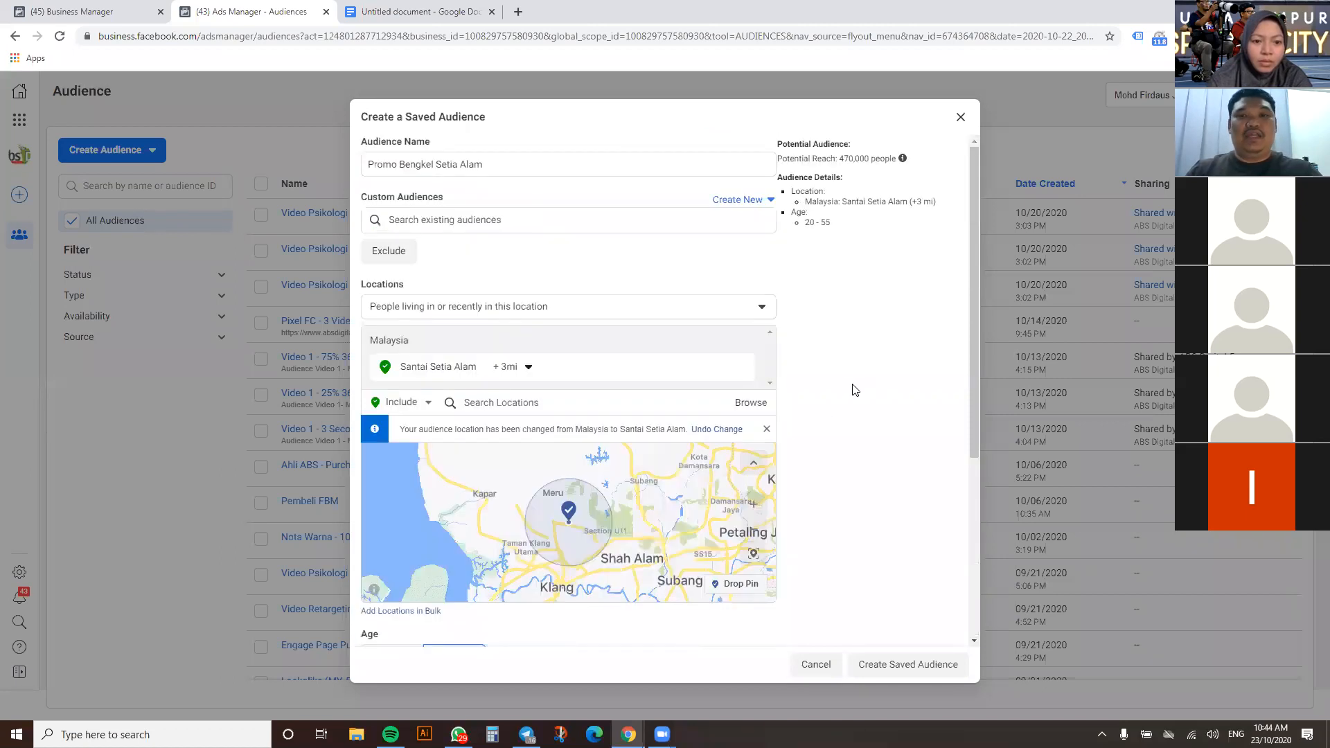
Add Malay and English (All) as the saved audience's languages
{"action": "scroll", "coordinate": [498, 433], "scroll_direction": "down", "scroll_amount": 4}
{"action": "left_click", "coordinate": [478, 462]}
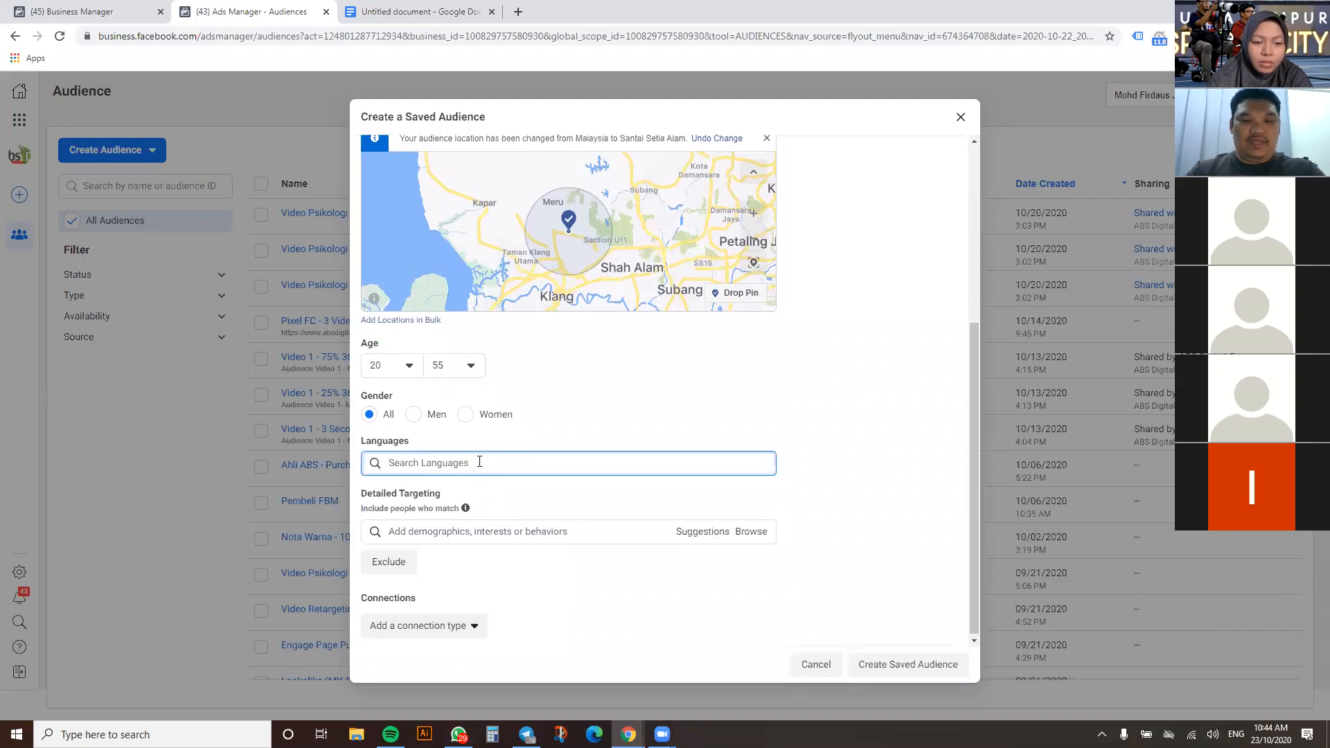
{"action": "type", "text": "Malay"}
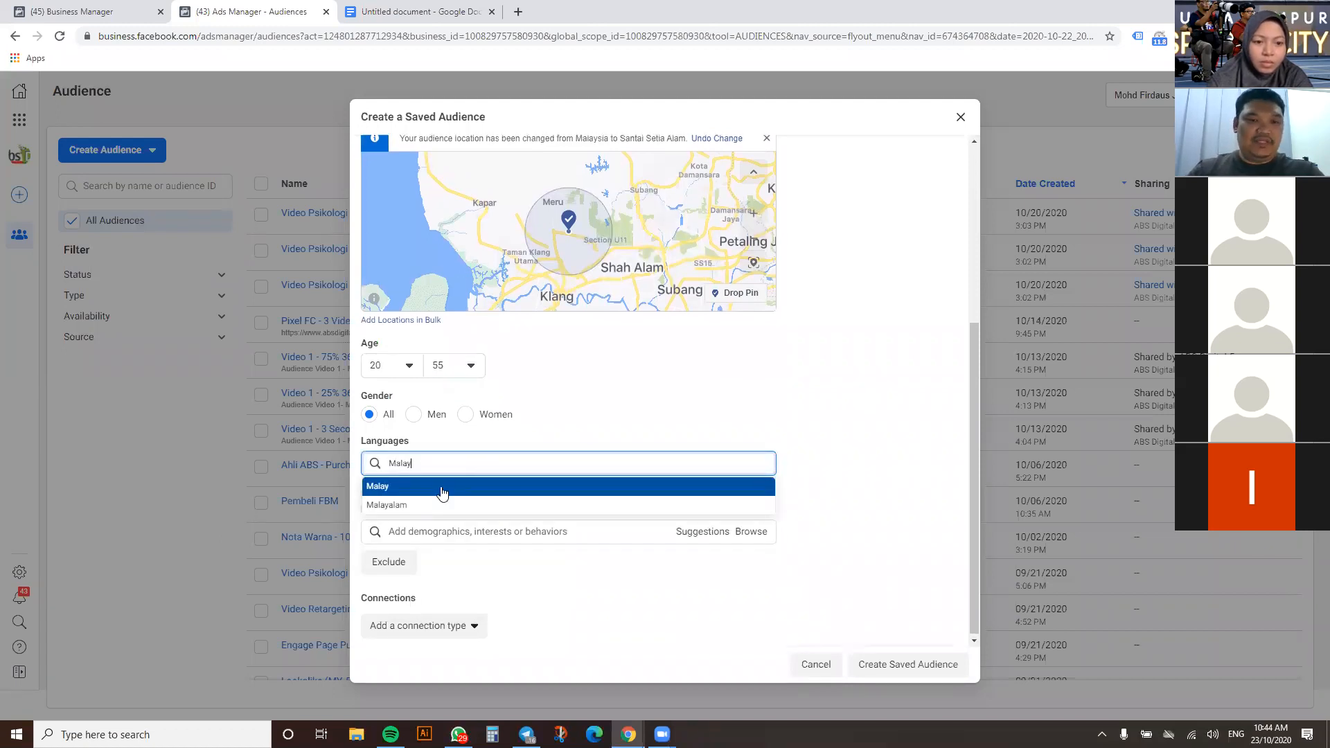
{"action": "left_click", "coordinate": [443, 487]}
{"action": "type", "text": "English"}
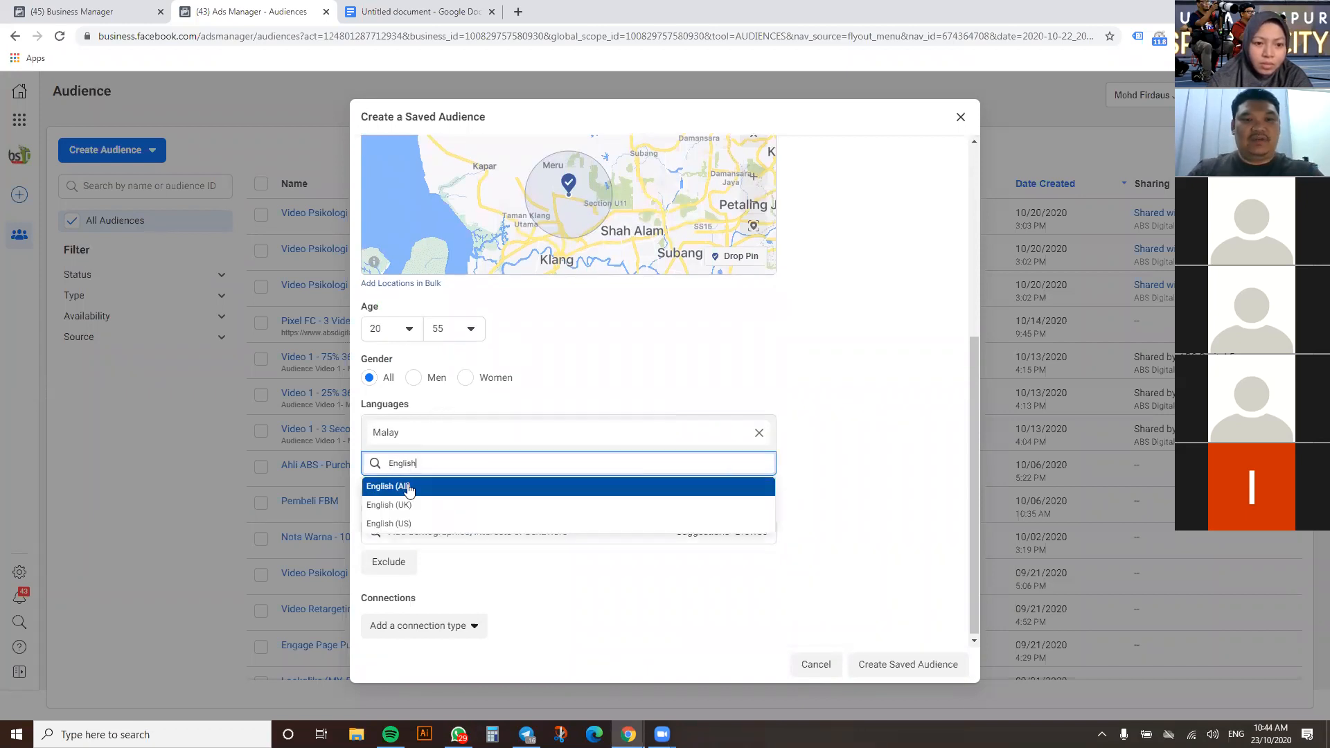
{"action": "left_click", "coordinate": [408, 487]}
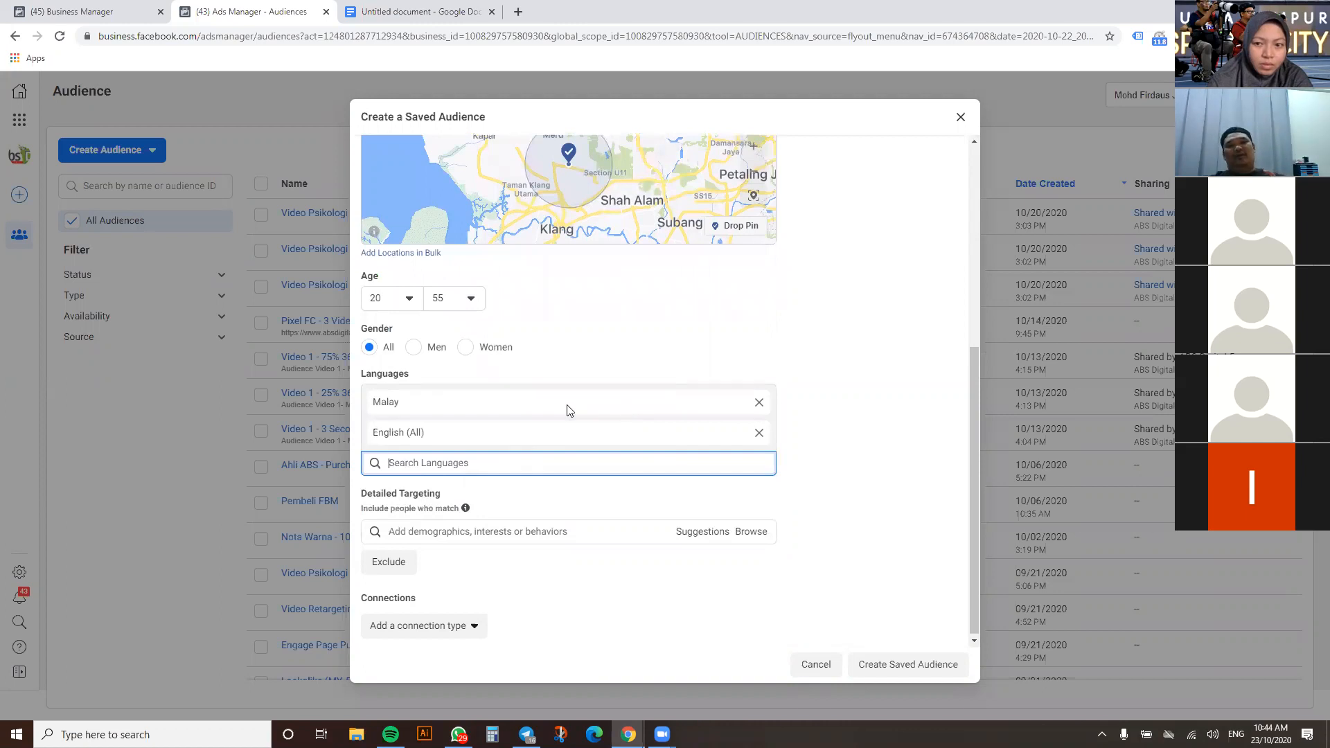
{"action": "left_click", "coordinate": [884, 322]}
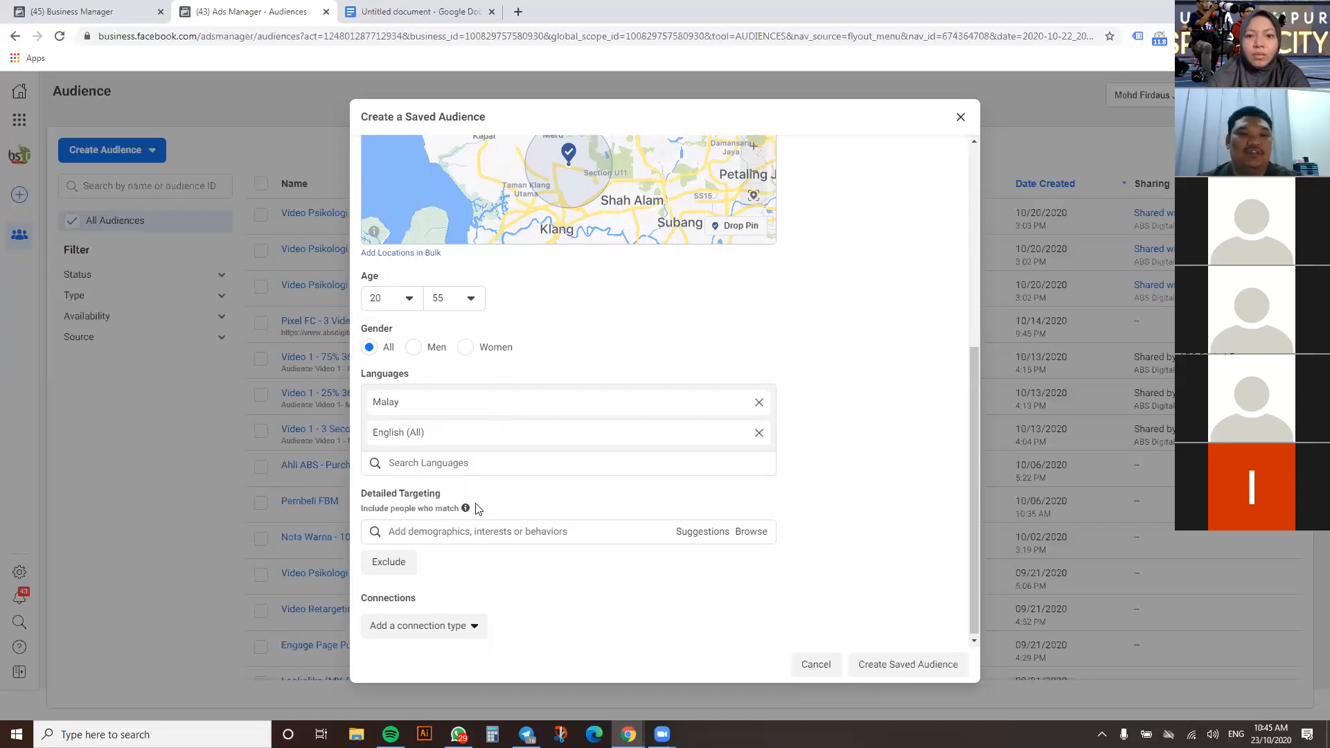
Switch to the Google Docs promotion plan, review the Minggu 1 oil-change promo and its ad text, and return to the saved audience
{"action": "mouse_move", "coordinate": [415, 494]}
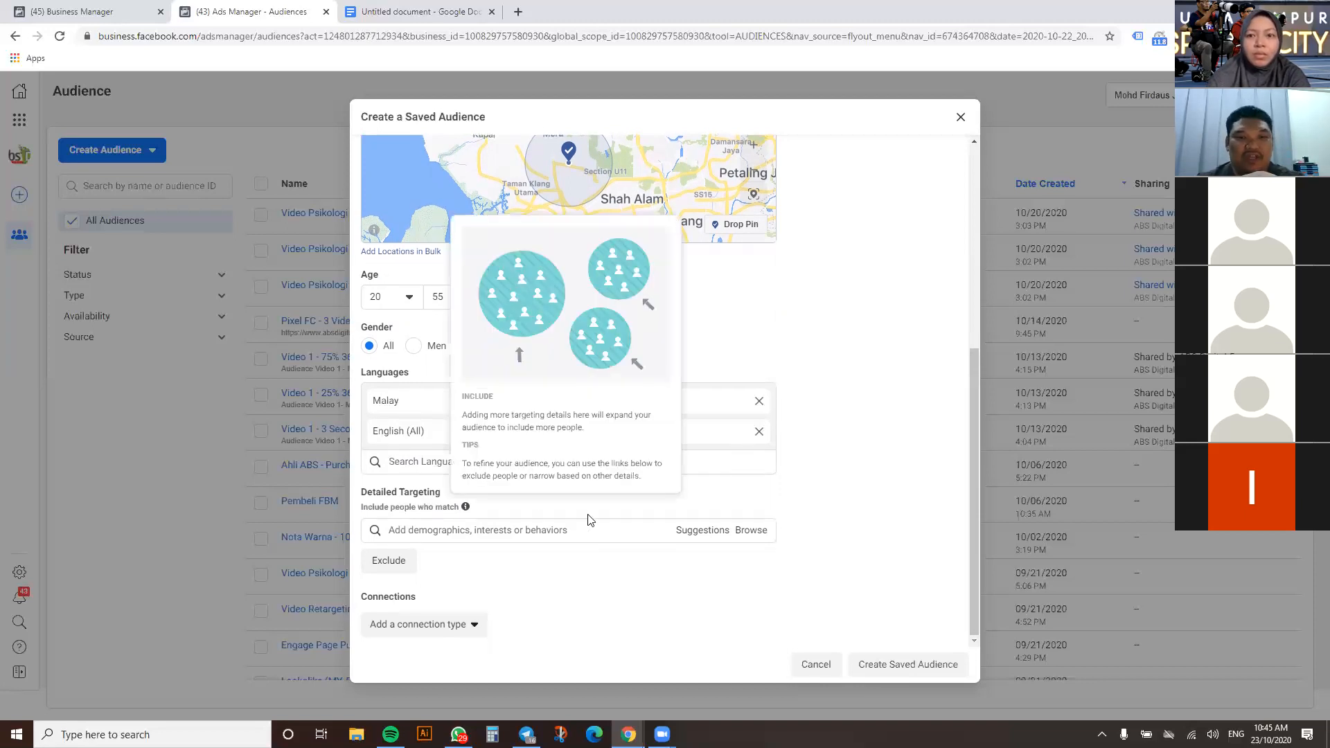
{"action": "left_click", "coordinate": [489, 529]}
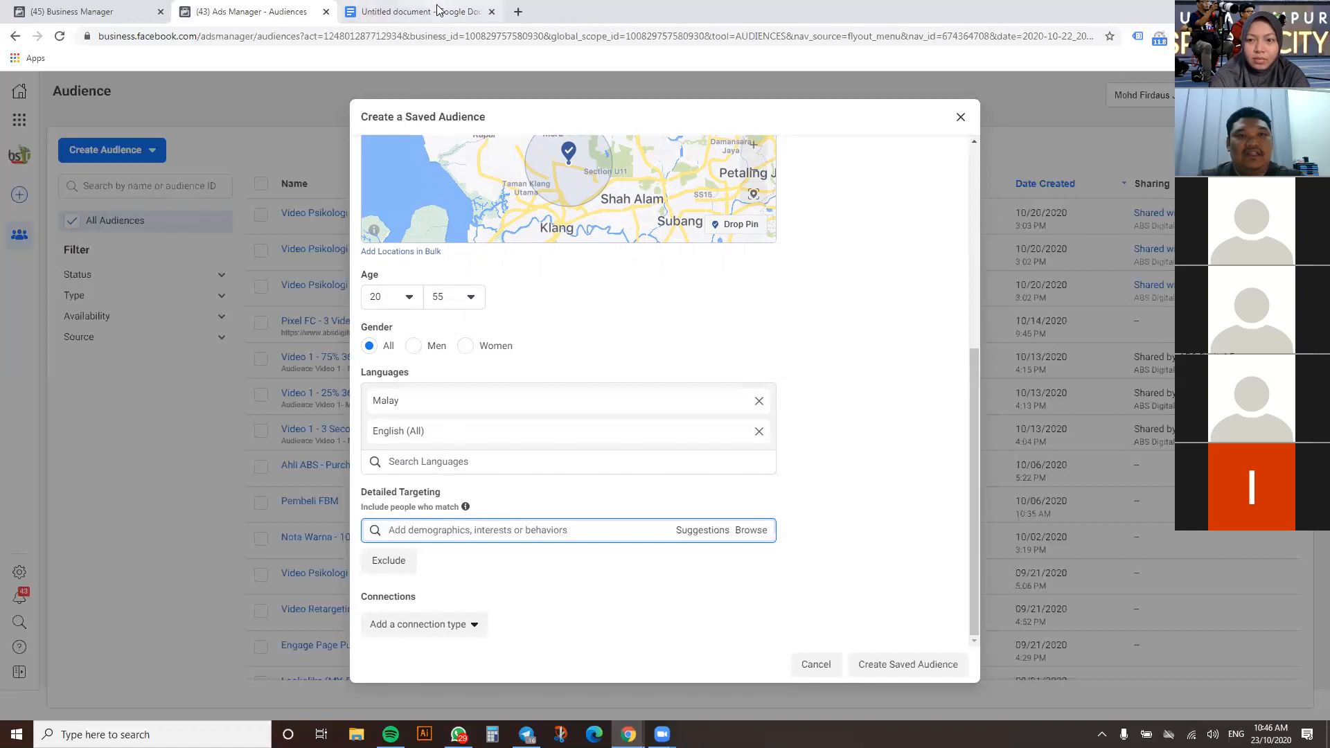
{"action": "left_click", "coordinate": [419, 11]}
{"action": "scroll", "coordinate": [669, 334], "scroll_direction": "up", "scroll_amount": 5}
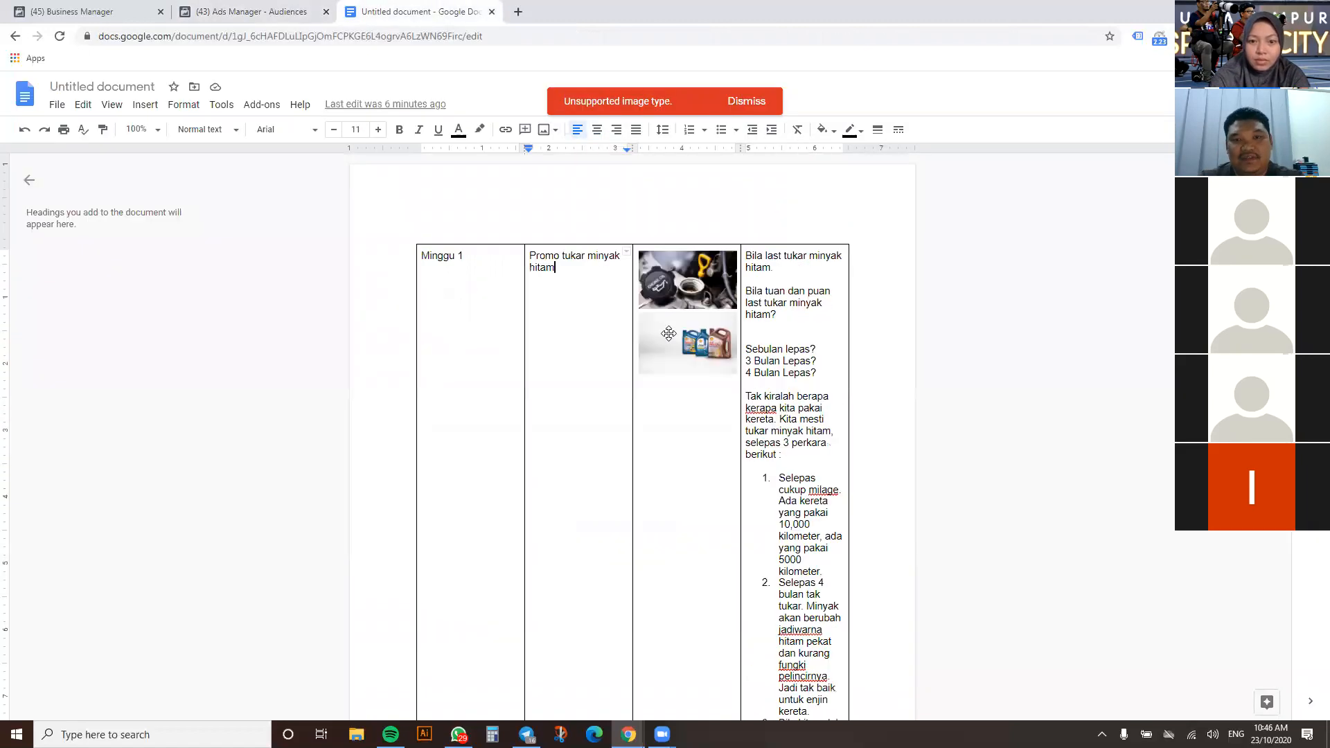
{"action": "scroll", "coordinate": [669, 334], "scroll_direction": "down", "scroll_amount": 3}
{"action": "scroll", "coordinate": [669, 334], "scroll_direction": "up", "scroll_amount": 3}
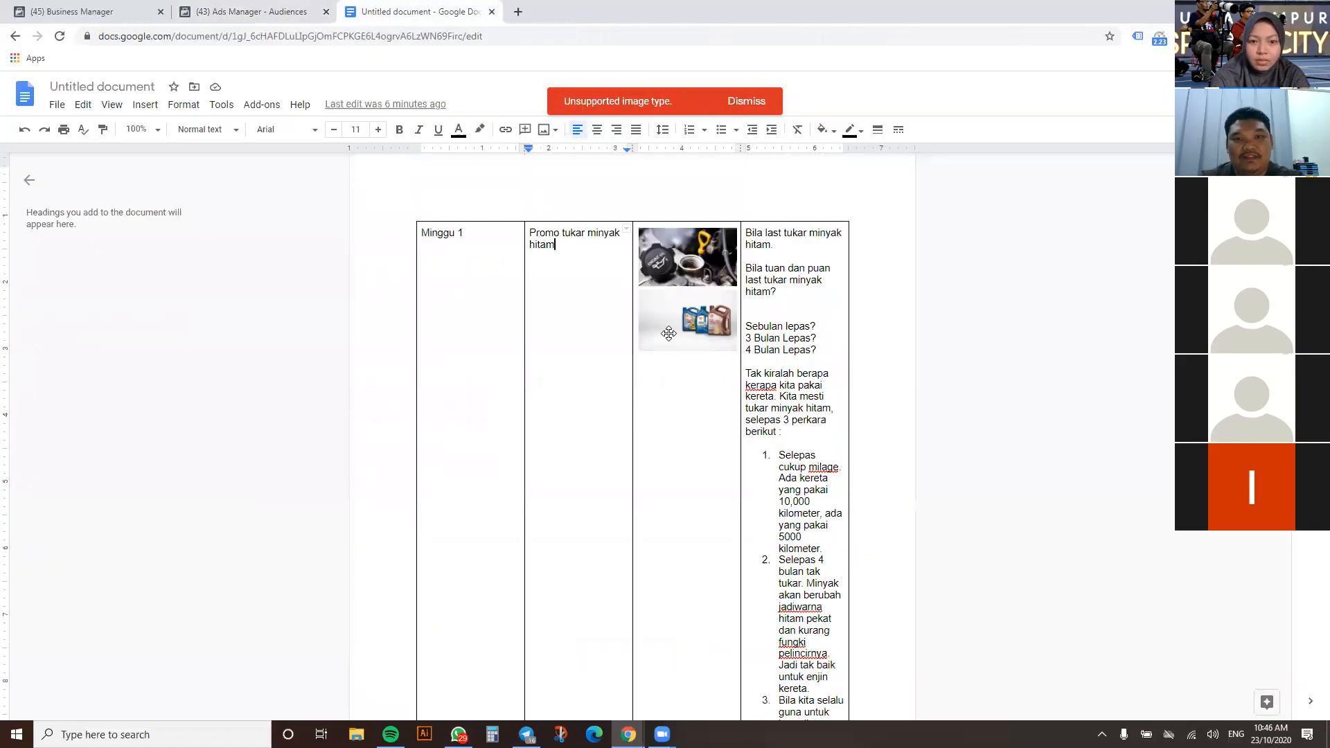
{"action": "left_click", "coordinate": [784, 255]}
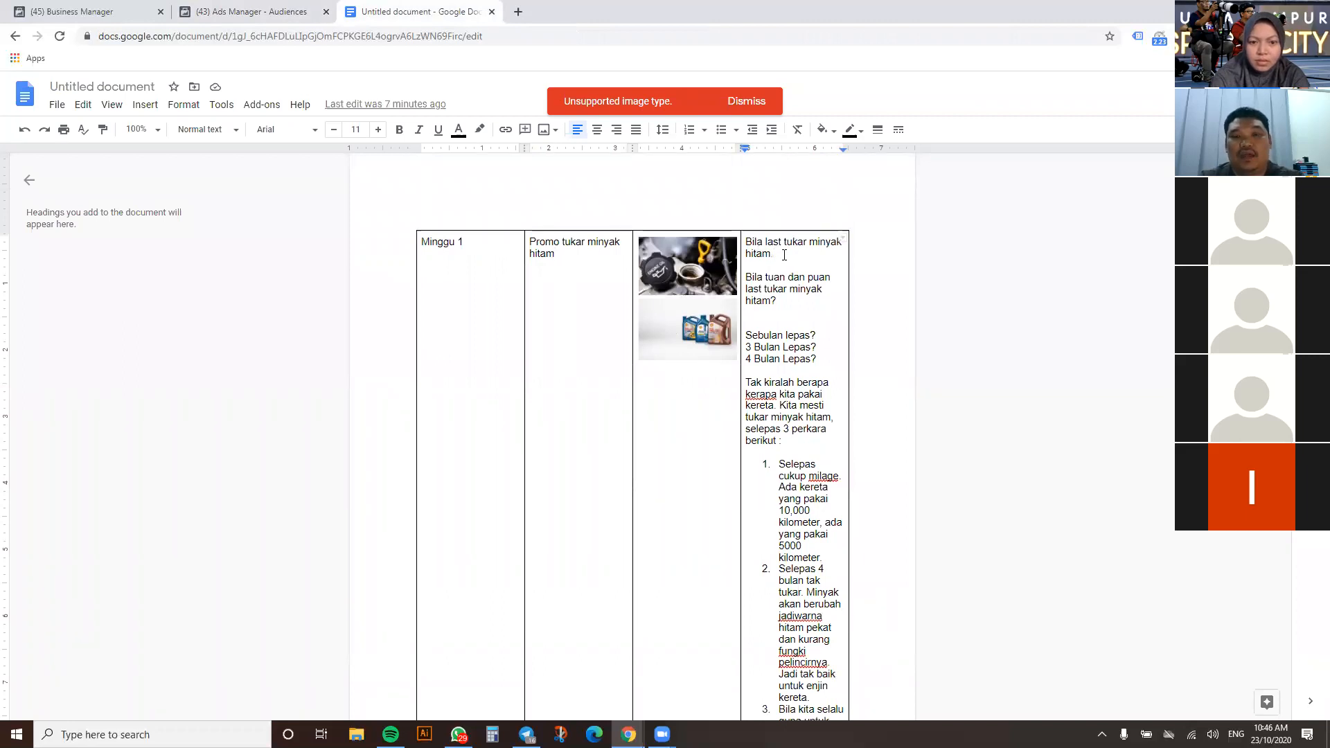
{"action": "left_click", "coordinate": [251, 12]}
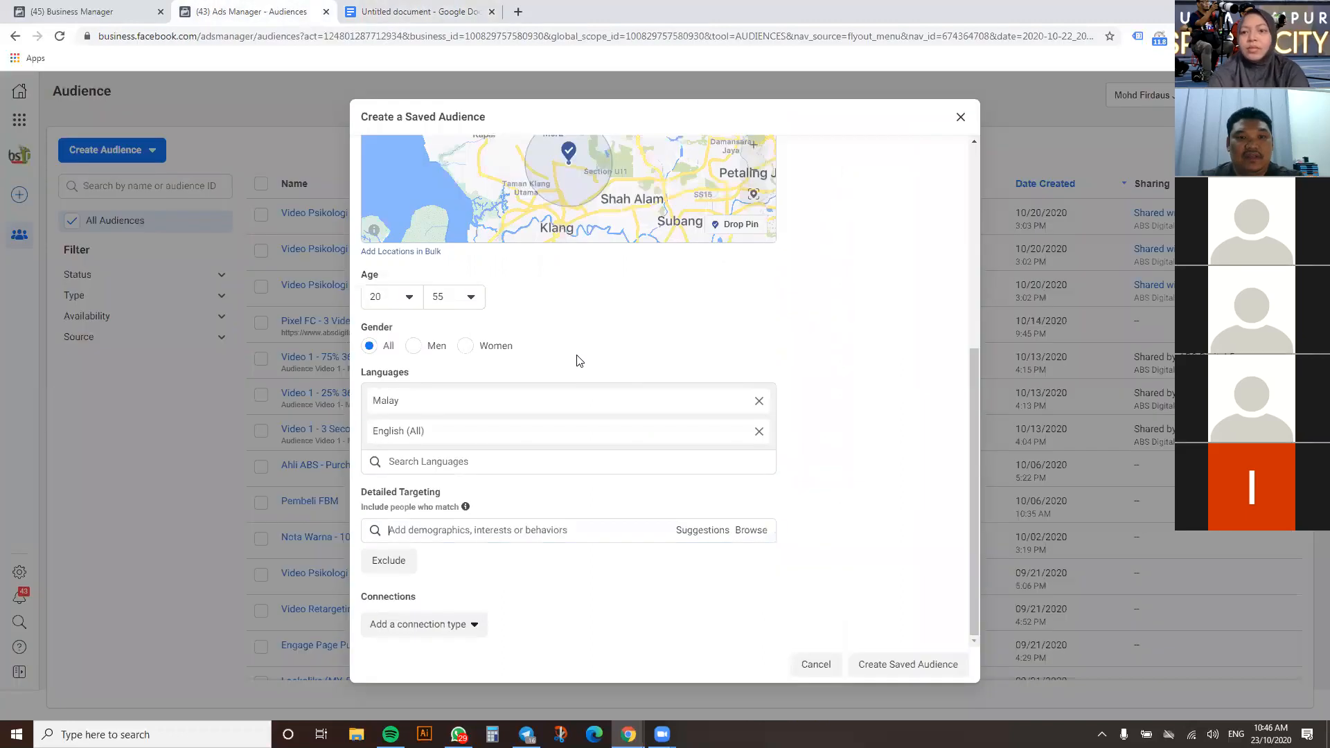
Search detailed targeting for "Myvi", include the interest Perodua Myvi, and check the audience's potential reach
{"action": "left_click", "coordinate": [472, 529]}
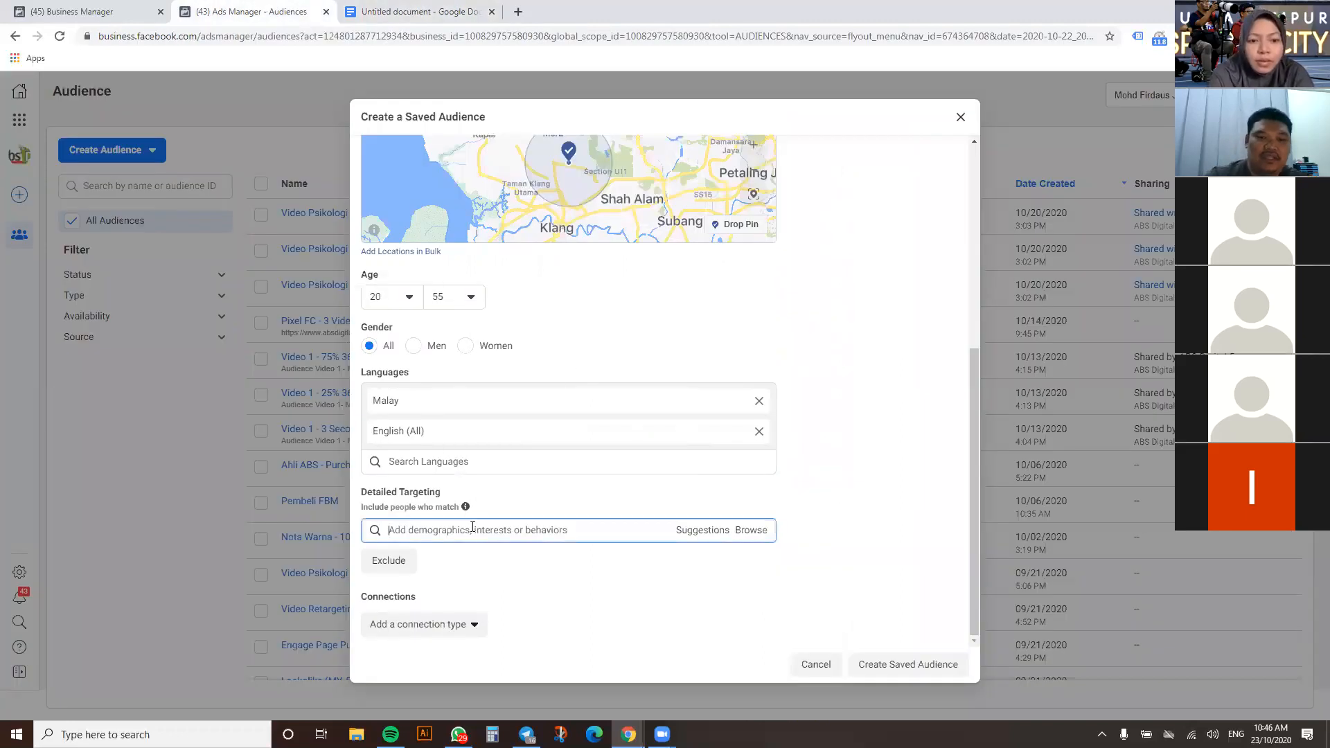
{"action": "type", "text": "Myvi"}
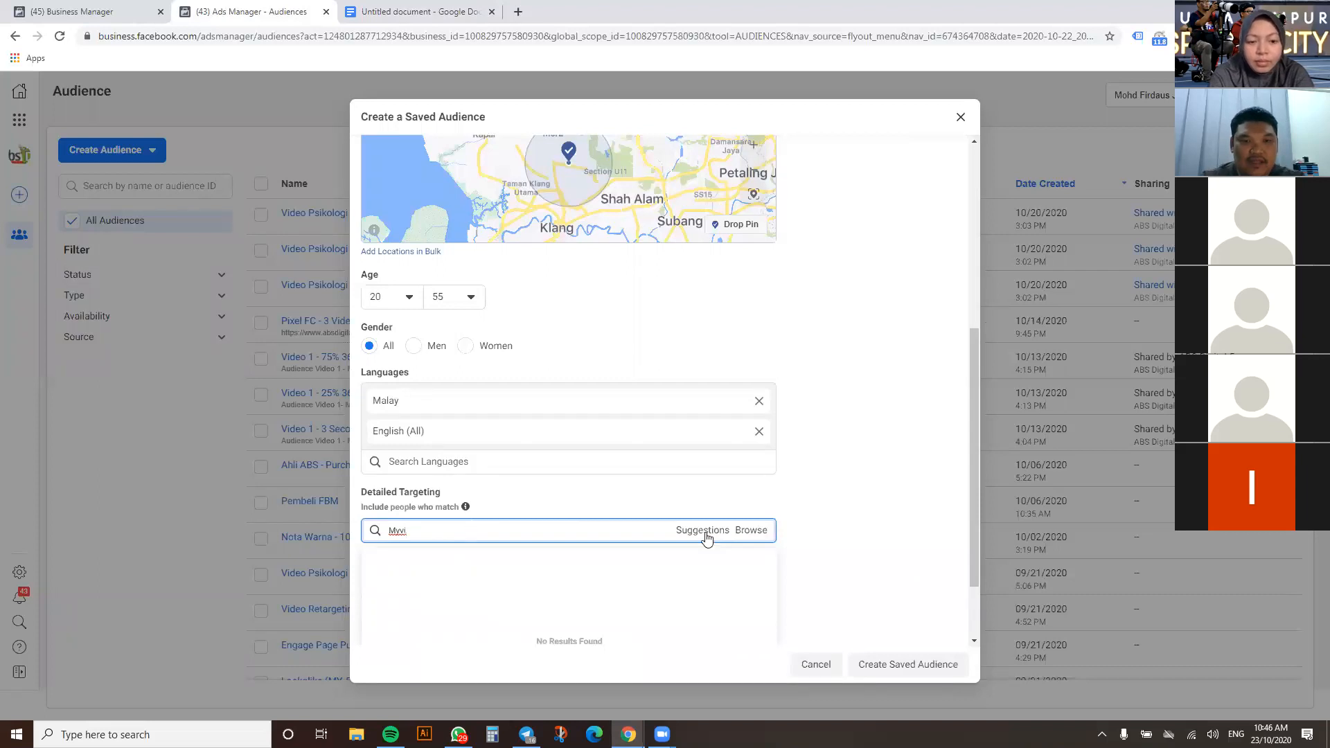
{"action": "scroll", "coordinate": [838, 474], "scroll_direction": "down", "scroll_amount": 2}
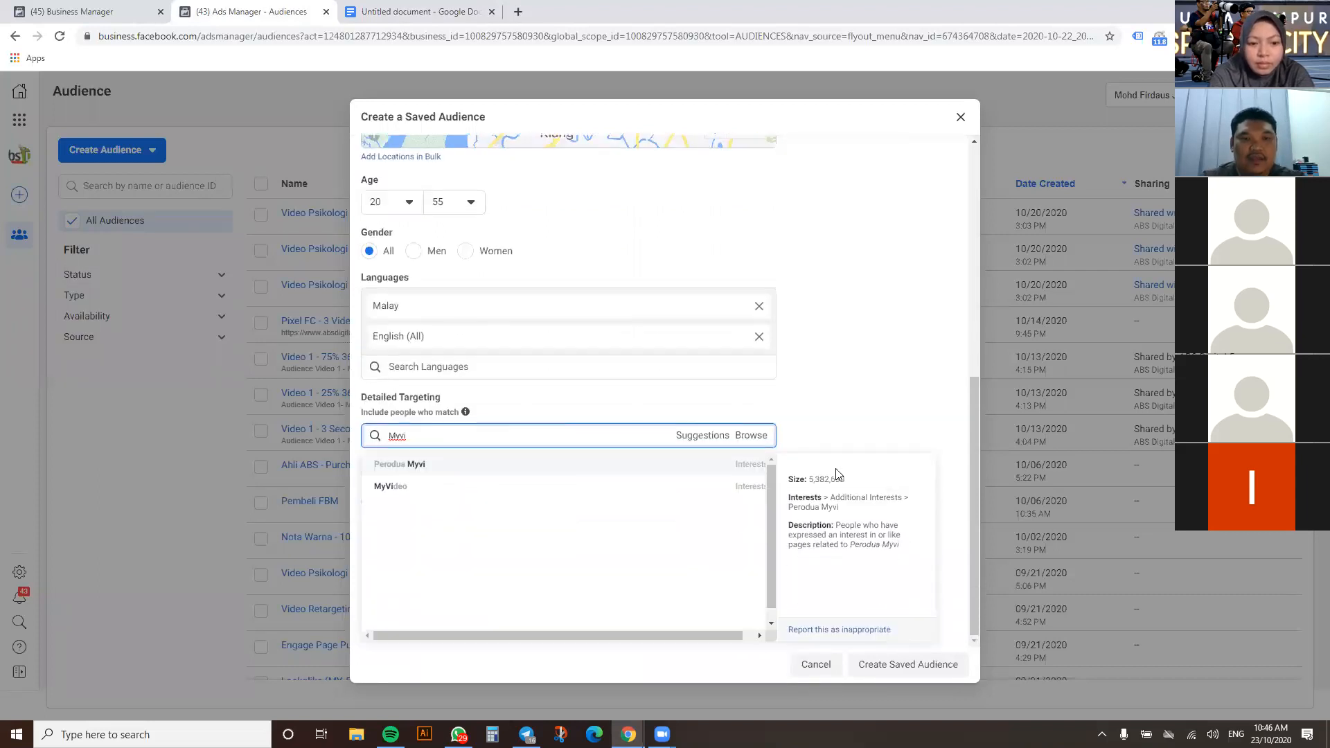
{"action": "left_click", "coordinate": [485, 465]}
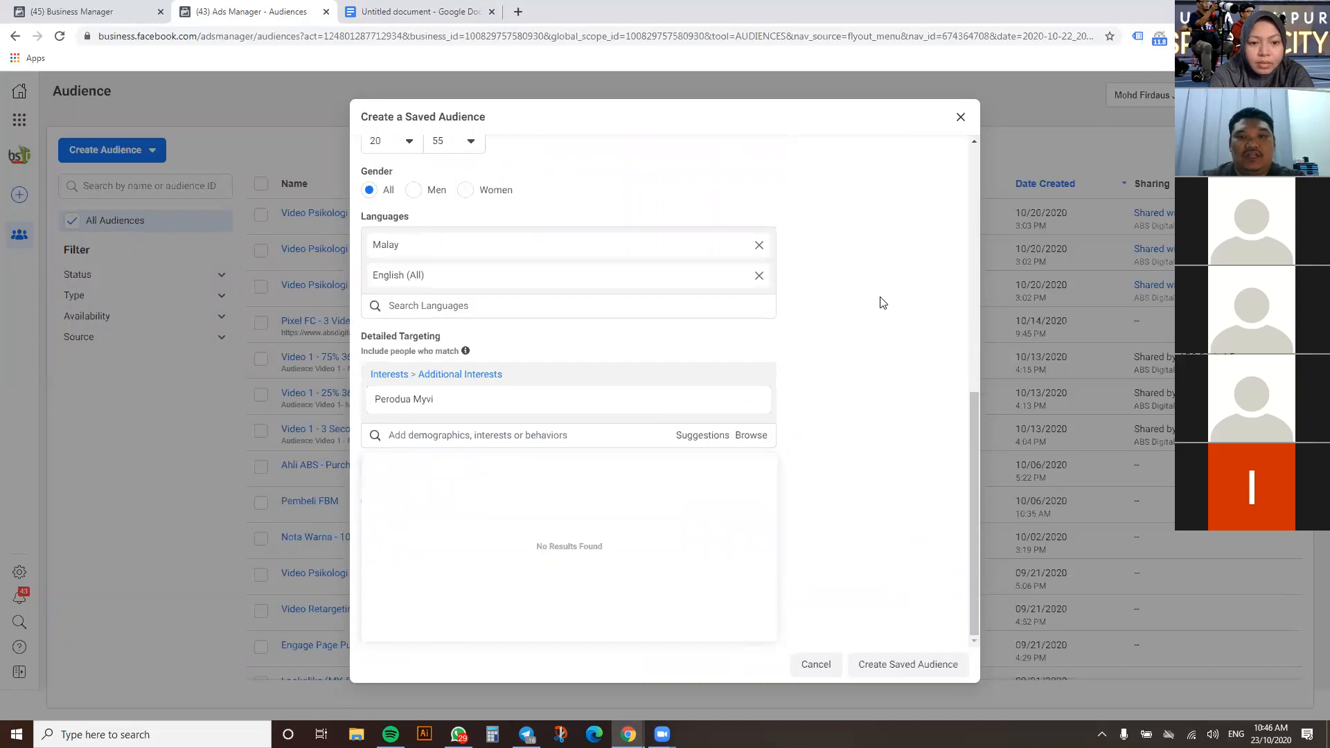
{"action": "scroll", "coordinate": [882, 302], "scroll_direction": "up", "scroll_amount": 8}
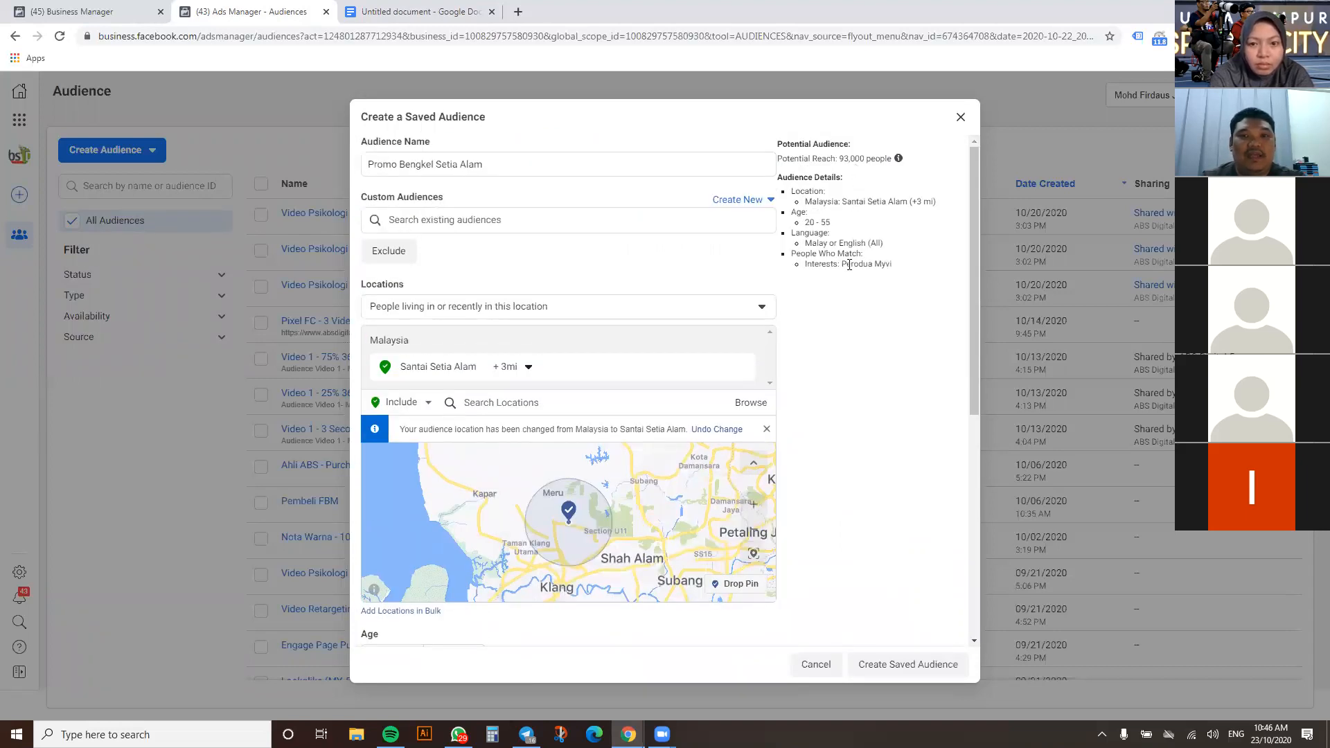
{"action": "scroll", "coordinate": [849, 266], "scroll_direction": "up", "scroll_amount": 6, "text": "ctrl"}
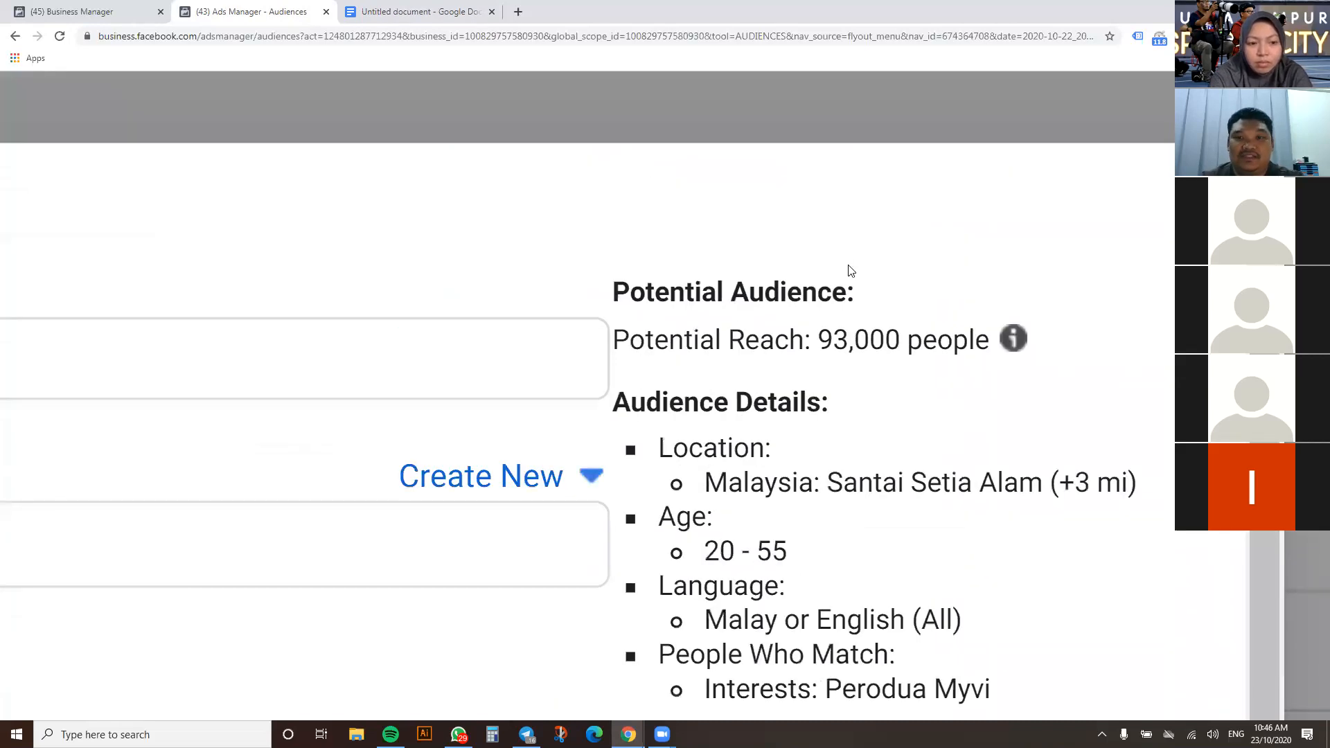
{"action": "scroll", "coordinate": [851, 270], "scroll_direction": "down", "scroll_amount": 6, "text": "ctrl"}
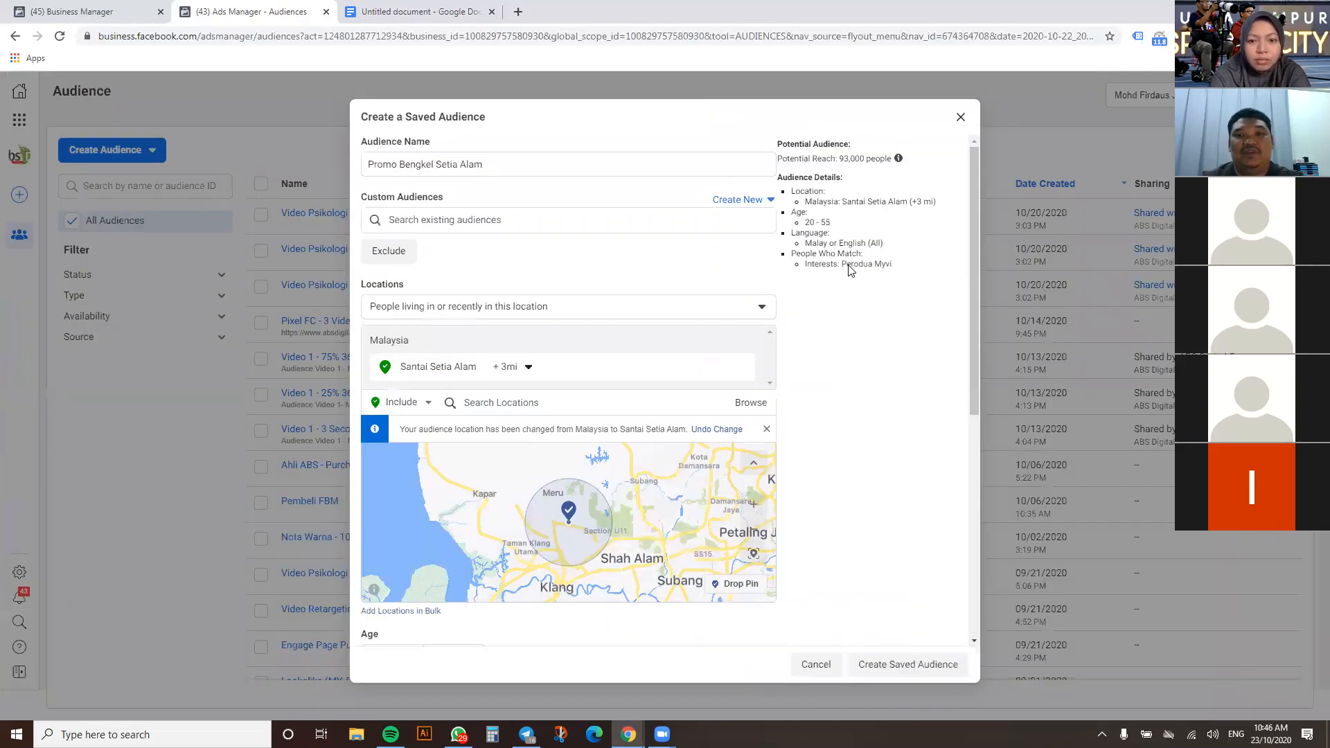
Search detailed targeting for "Axia", include the interest Perodua Axia, and review the potential reach and audience details
{"action": "scroll", "coordinate": [850, 270], "scroll_direction": "down", "scroll_amount": 2}
{"action": "scroll", "coordinate": [851, 270], "scroll_direction": "down", "scroll_amount": 5}
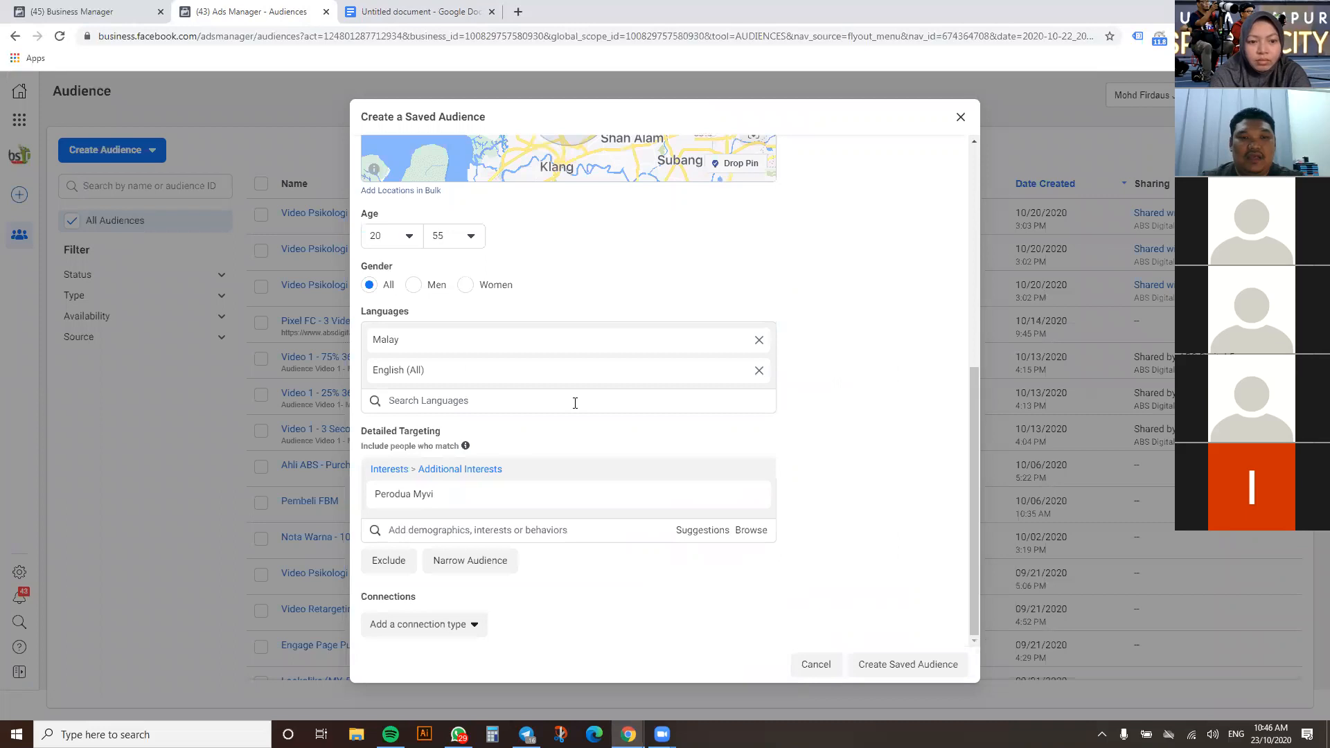
{"action": "left_click", "coordinate": [468, 530]}
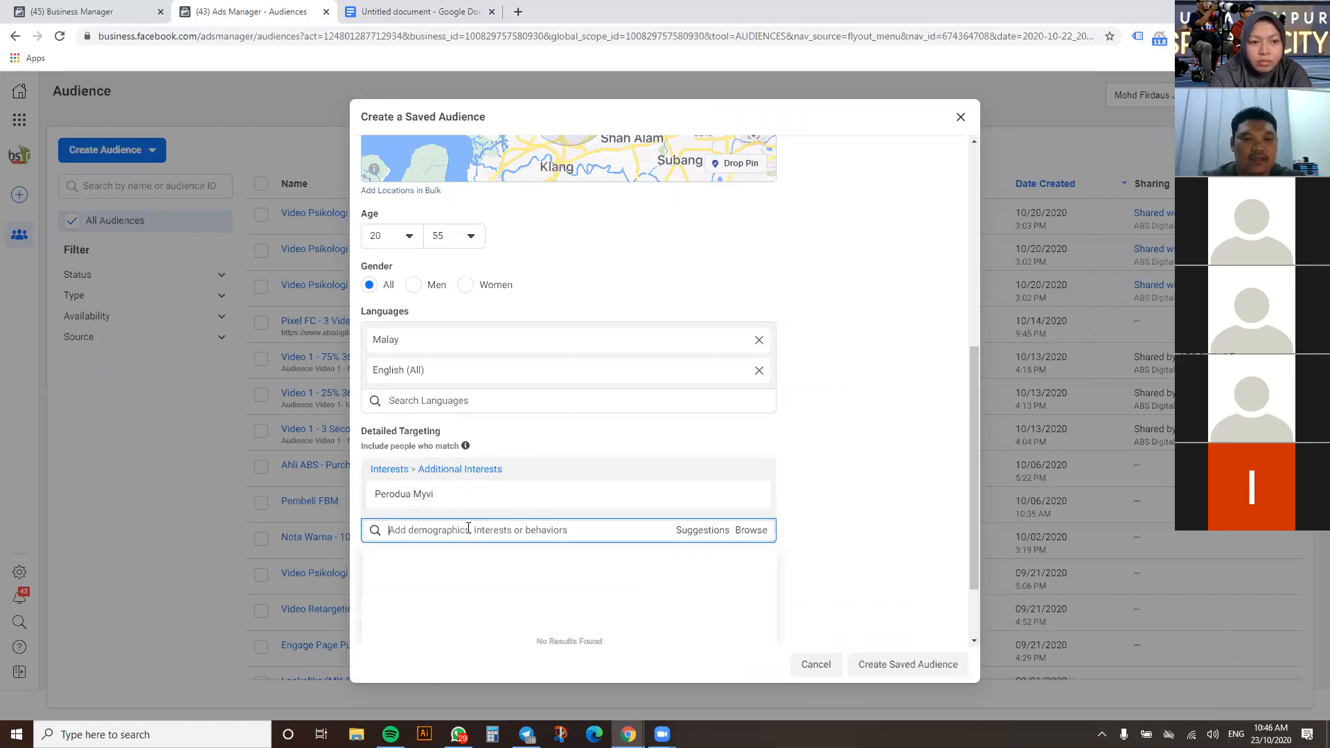
{"action": "type", "text": "Axia"}
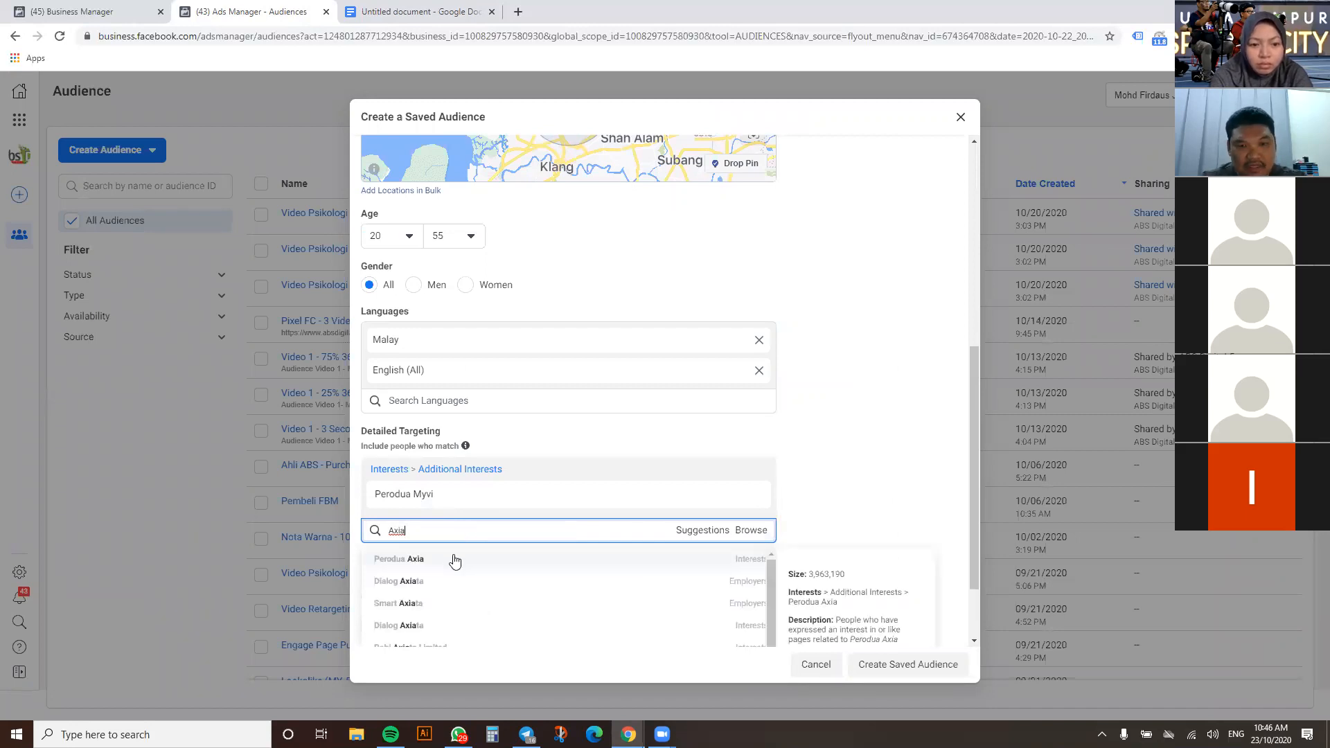
{"action": "left_click", "coordinate": [533, 558]}
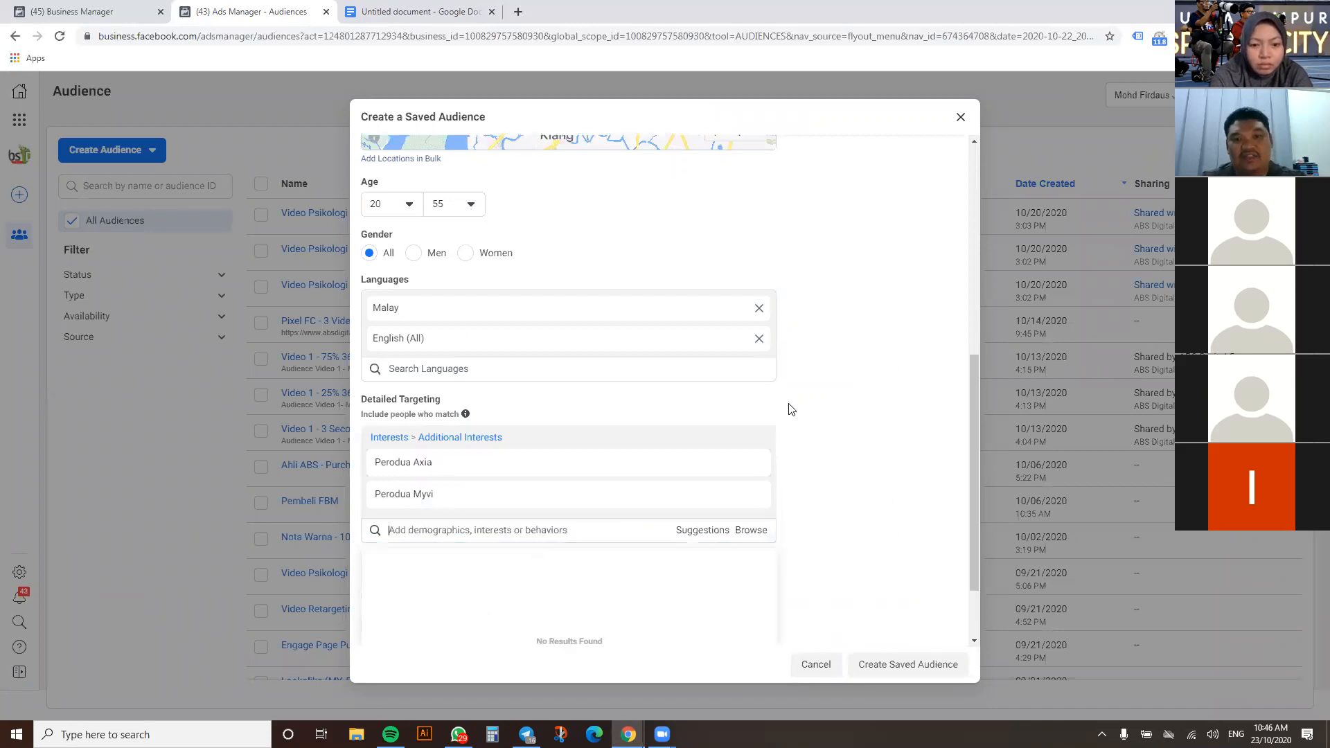
{"action": "scroll", "coordinate": [836, 339], "scroll_direction": "up", "scroll_amount": 3}
{"action": "scroll", "coordinate": [836, 340], "scroll_direction": "down", "scroll_amount": 3}
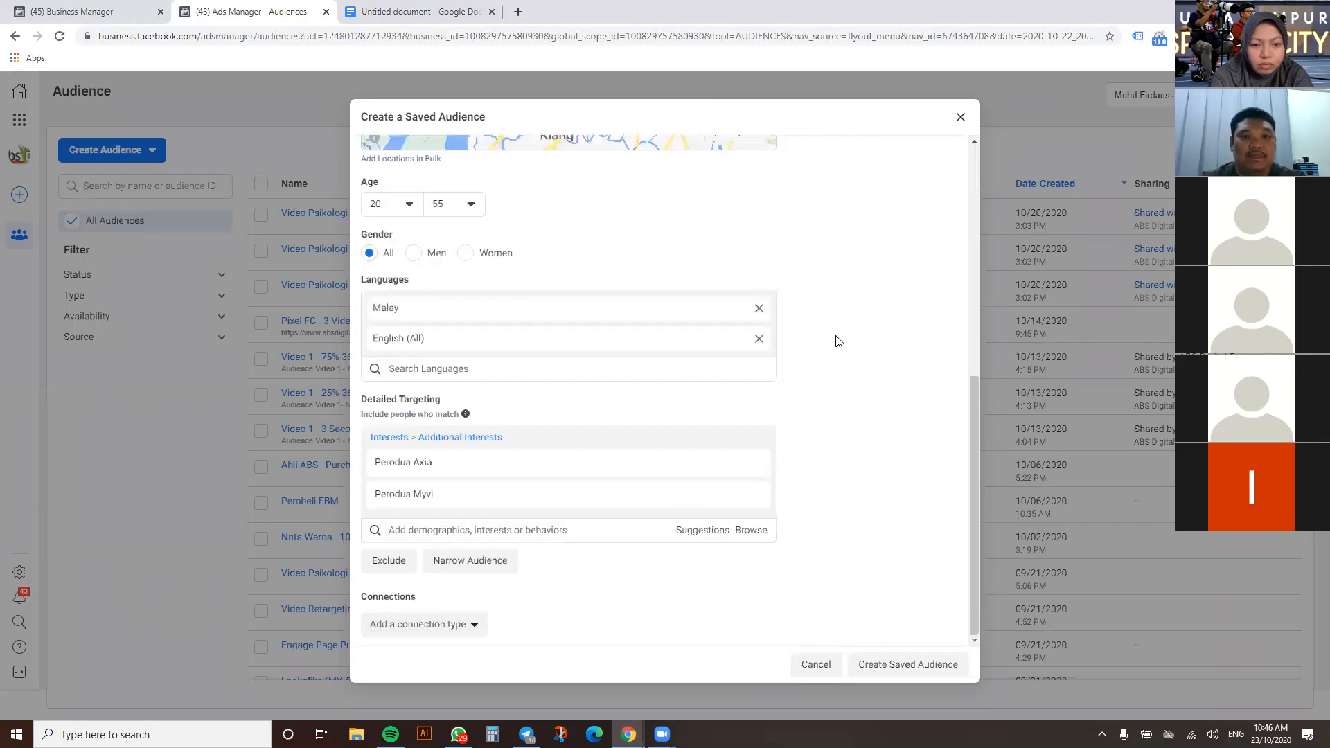
{"action": "mouse_move", "coordinate": [487, 500]}
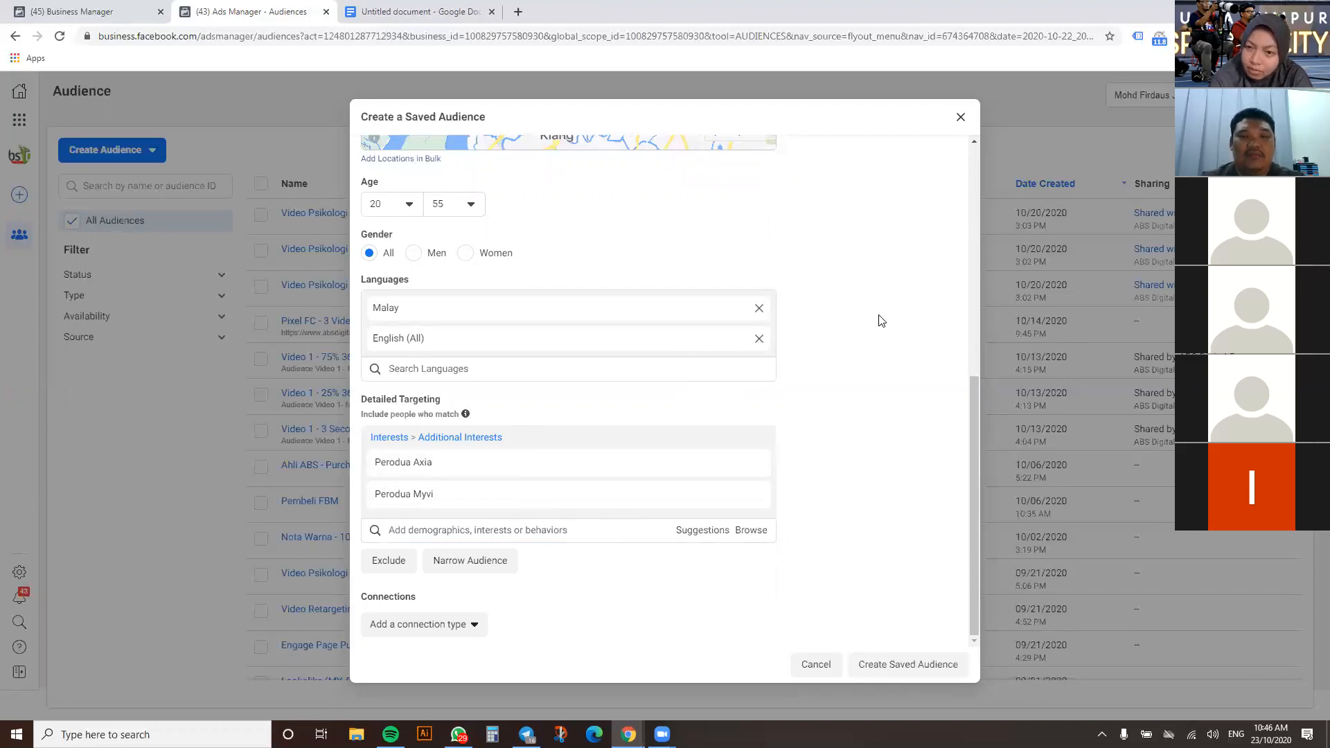
{"action": "scroll", "coordinate": [880, 311], "scroll_direction": "up", "scroll_amount": 6}
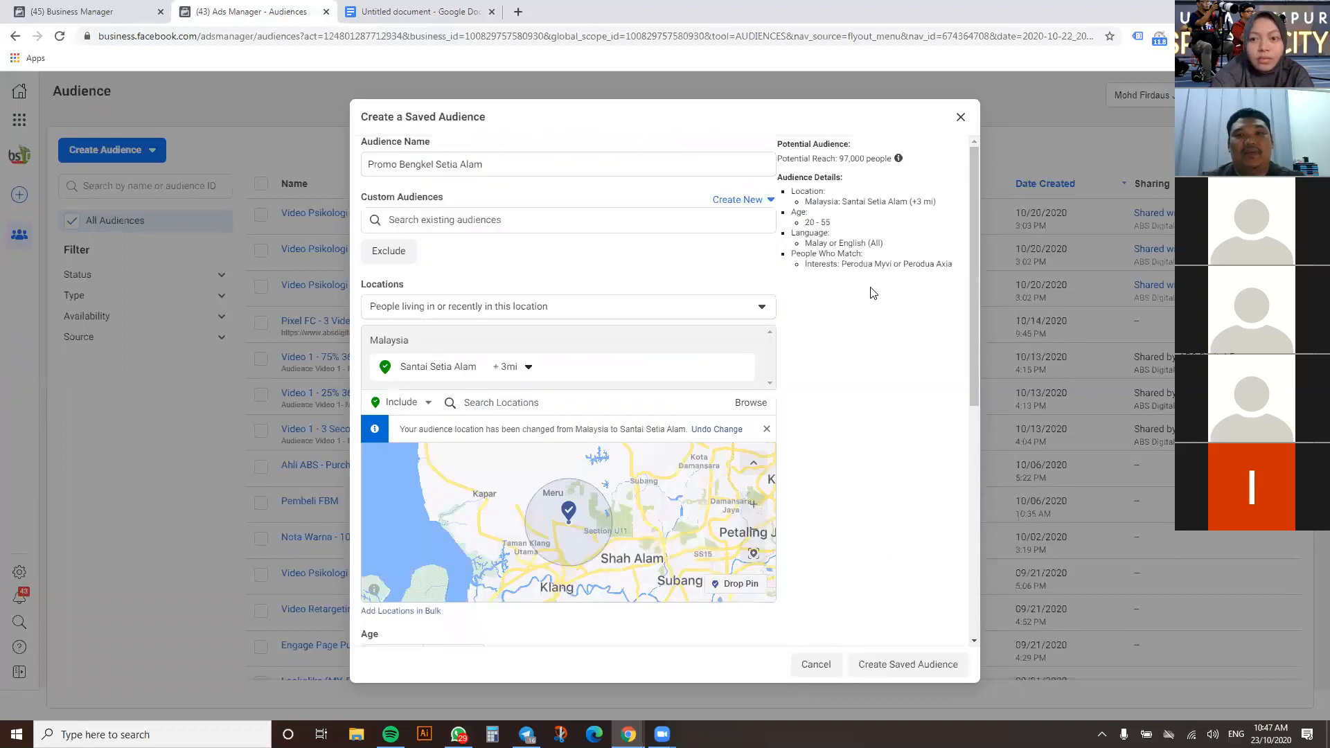
{"action": "scroll", "coordinate": [872, 297], "scroll_direction": "down", "scroll_amount": 5}
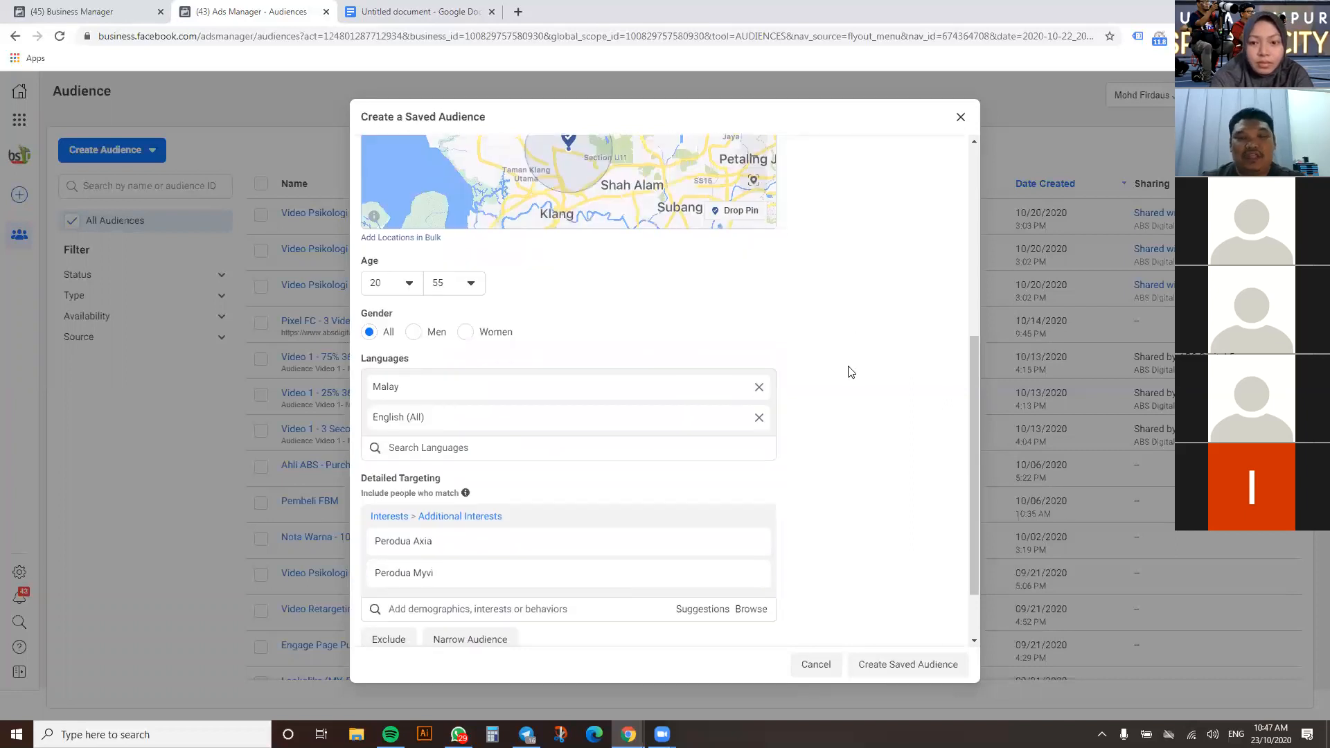
Narrow the detailed targeting with a must-also-match condition and search it for "perodua servis"
{"action": "scroll", "coordinate": [850, 372], "scroll_direction": "down", "scroll_amount": 1}
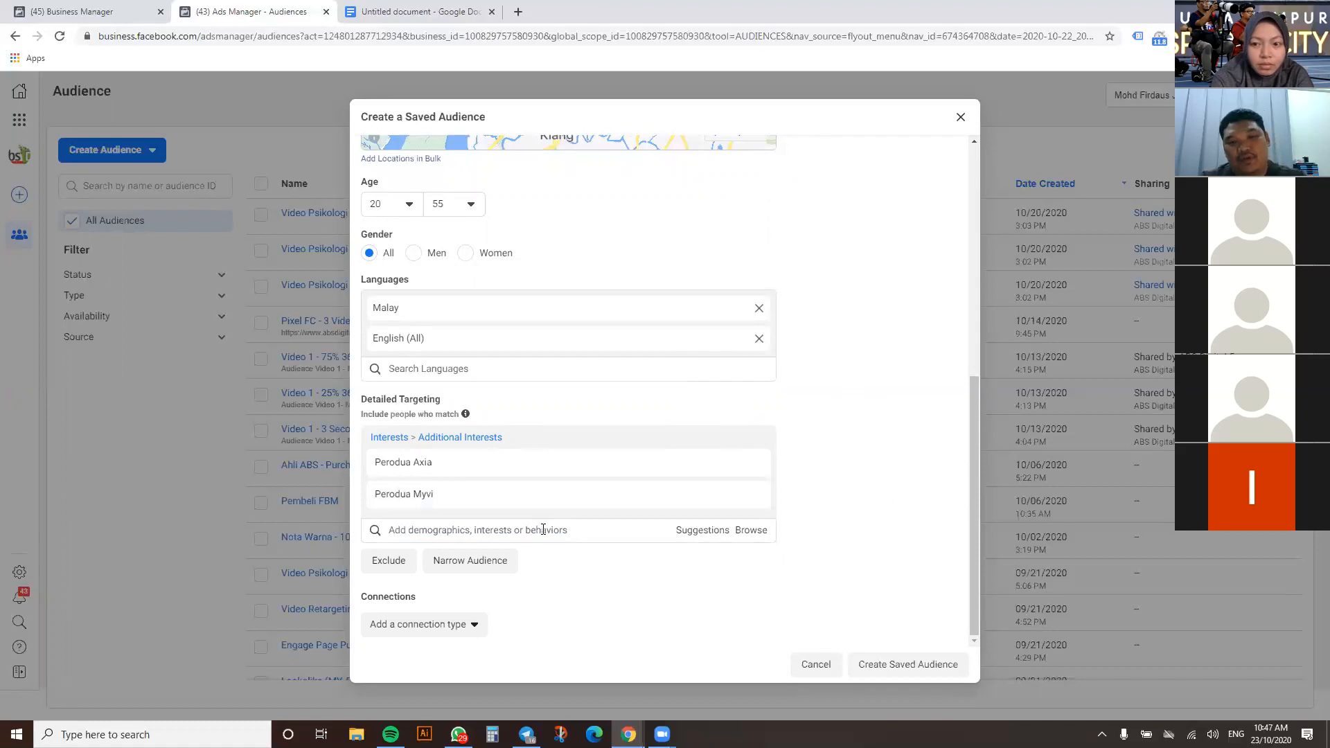
{"action": "mouse_move", "coordinate": [554, 476]}
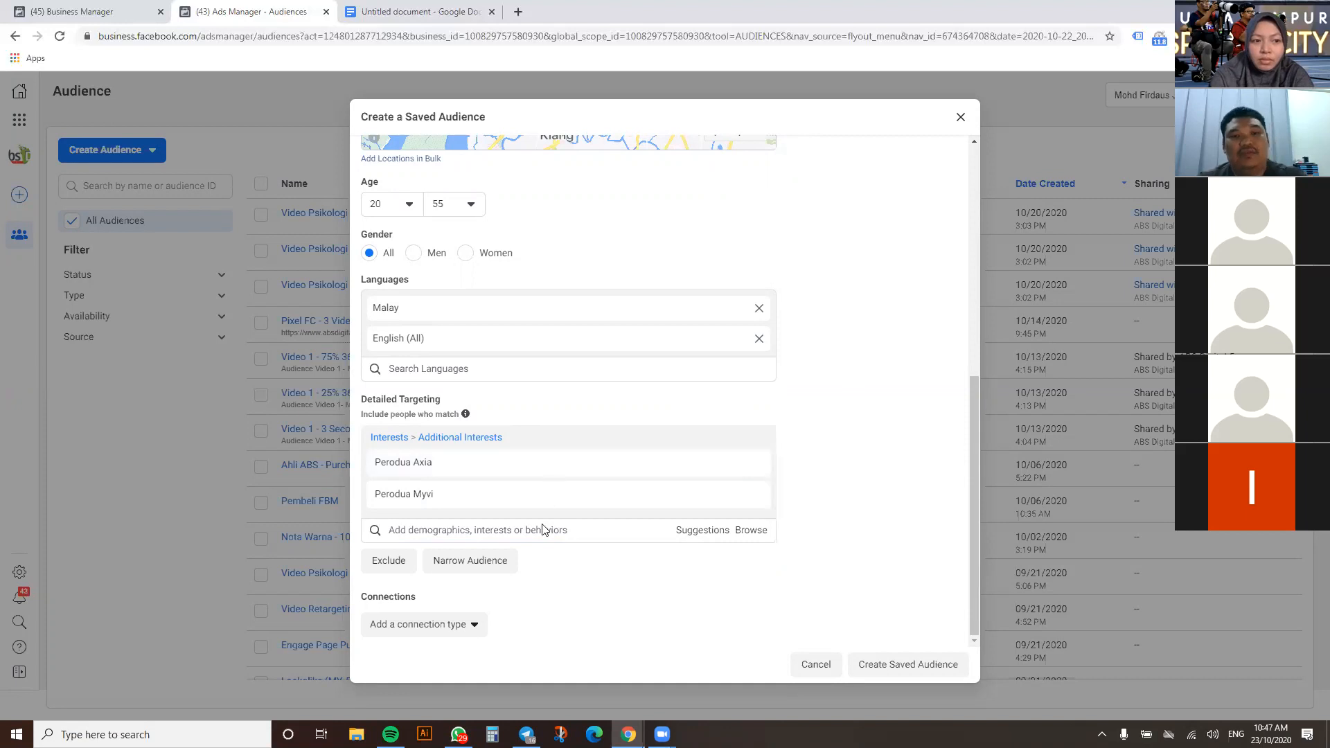
{"action": "left_click", "coordinate": [469, 562]}
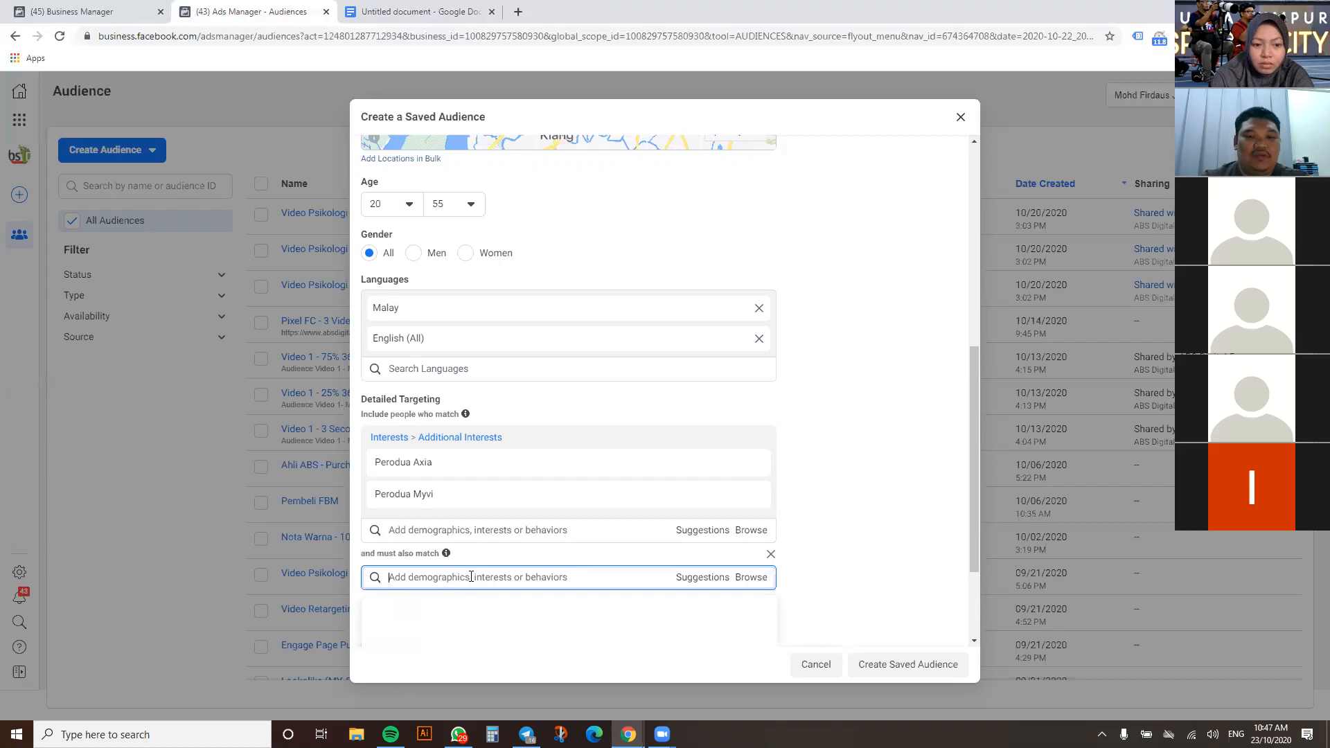
{"action": "type", "text": "perdo"}
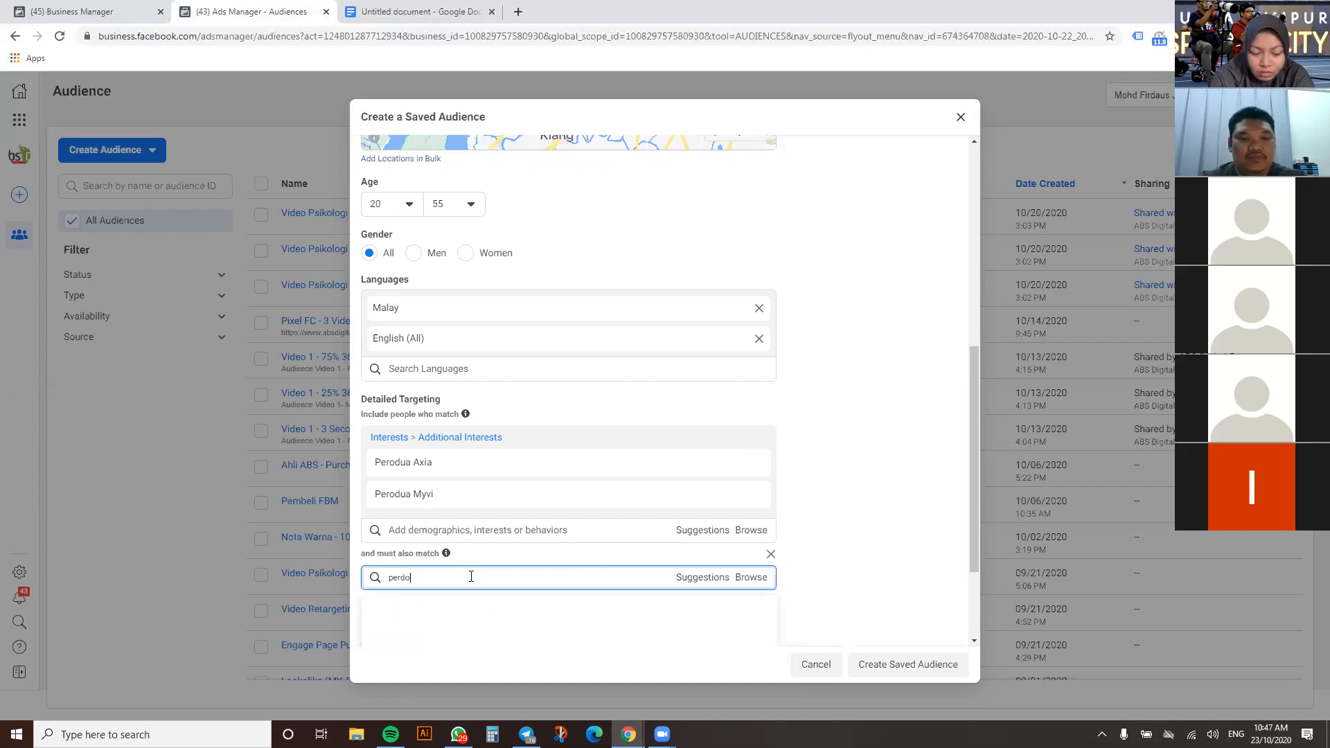
{"action": "key", "text": "BackSpace"}
{"action": "key", "text": "BackSpace"}
{"action": "key", "text": "BackSpace"}
{"action": "type", "text": "o"}
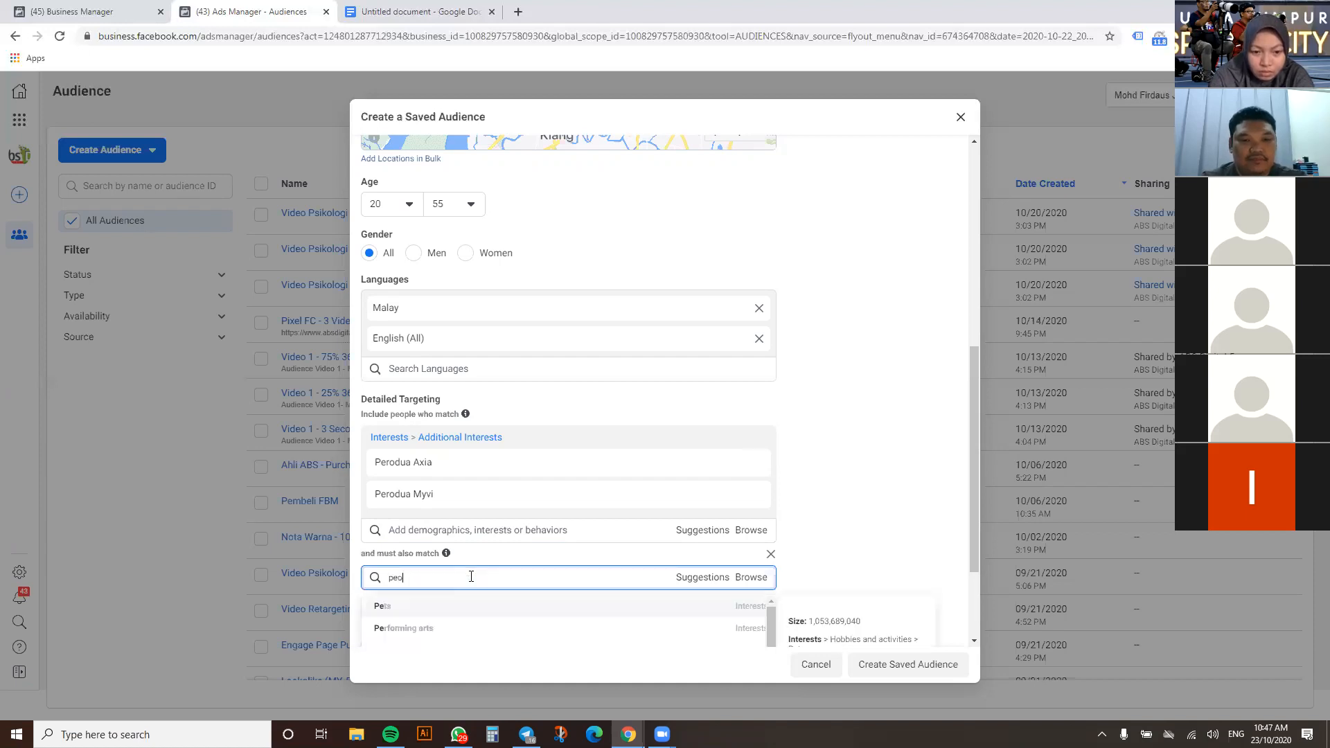
{"action": "type", "text": "rodua servi"}
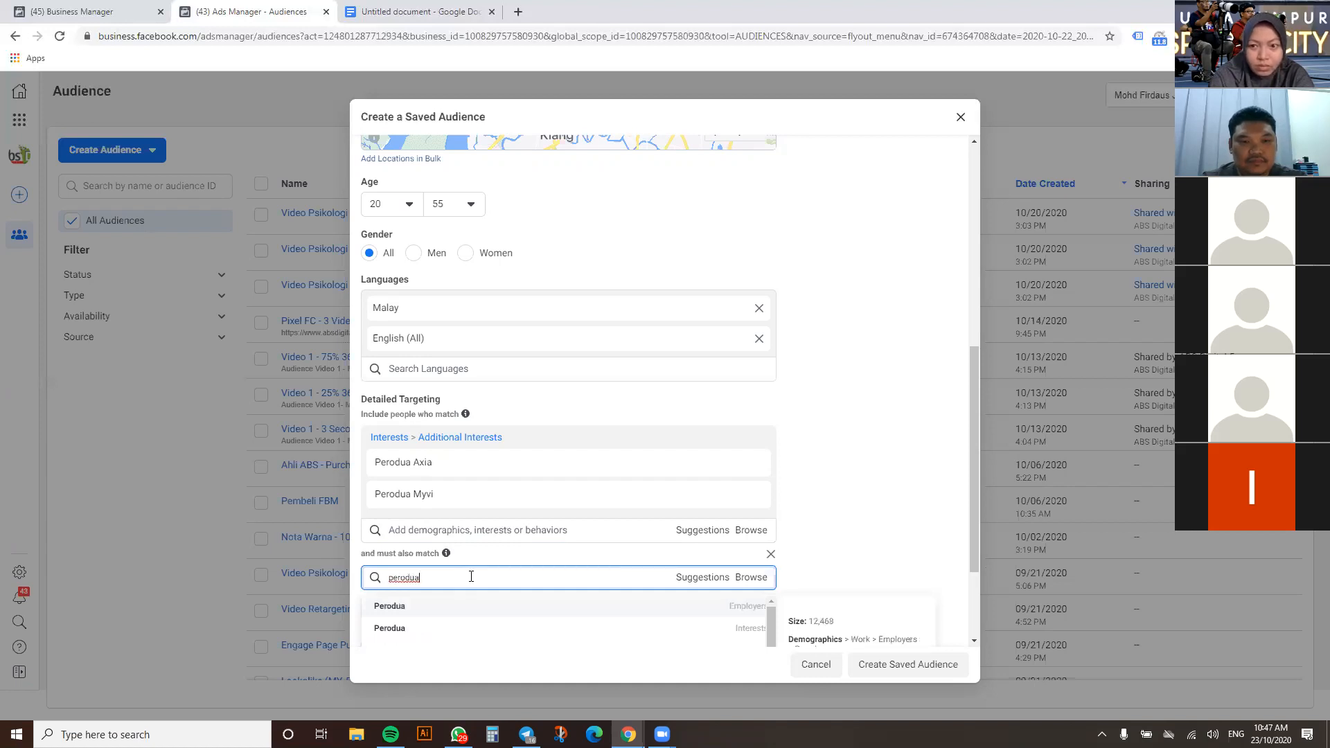
{"action": "type", "text": "s"}
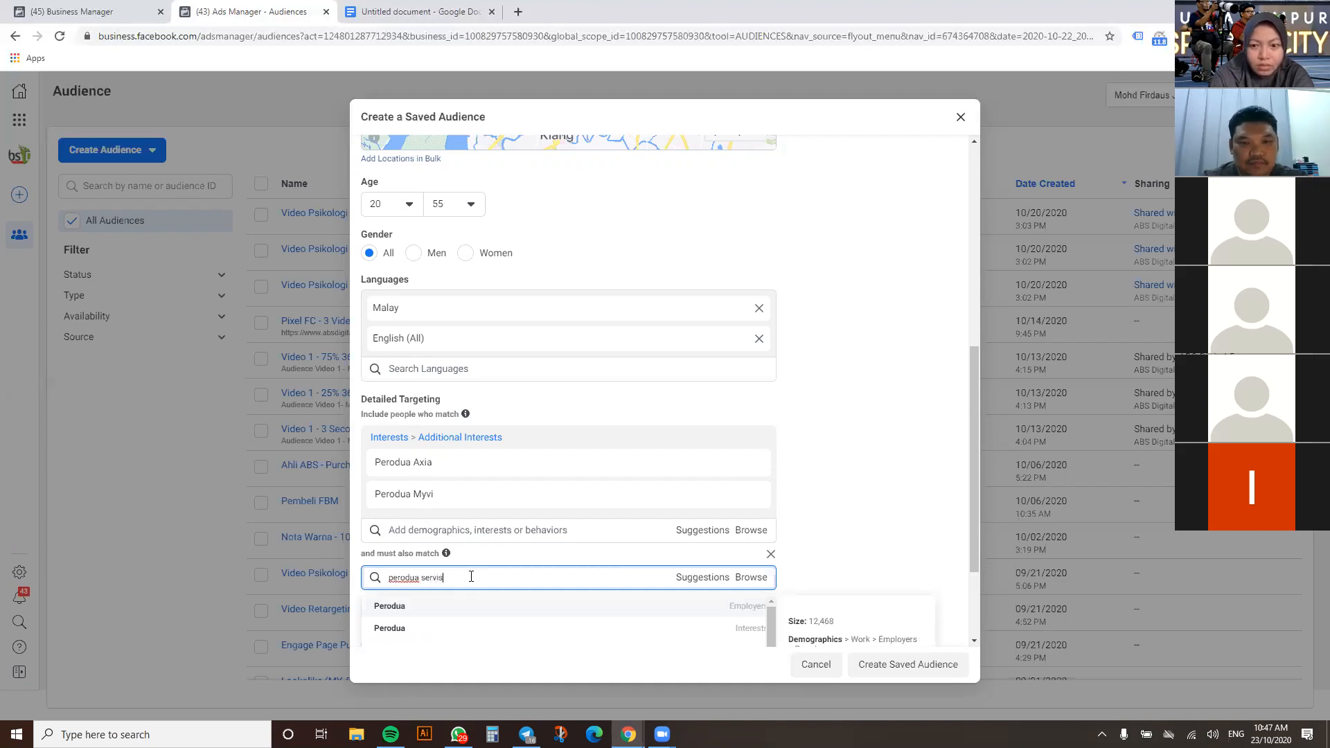
{"action": "scroll", "coordinate": [856, 383], "scroll_direction": "down", "scroll_amount": 3}
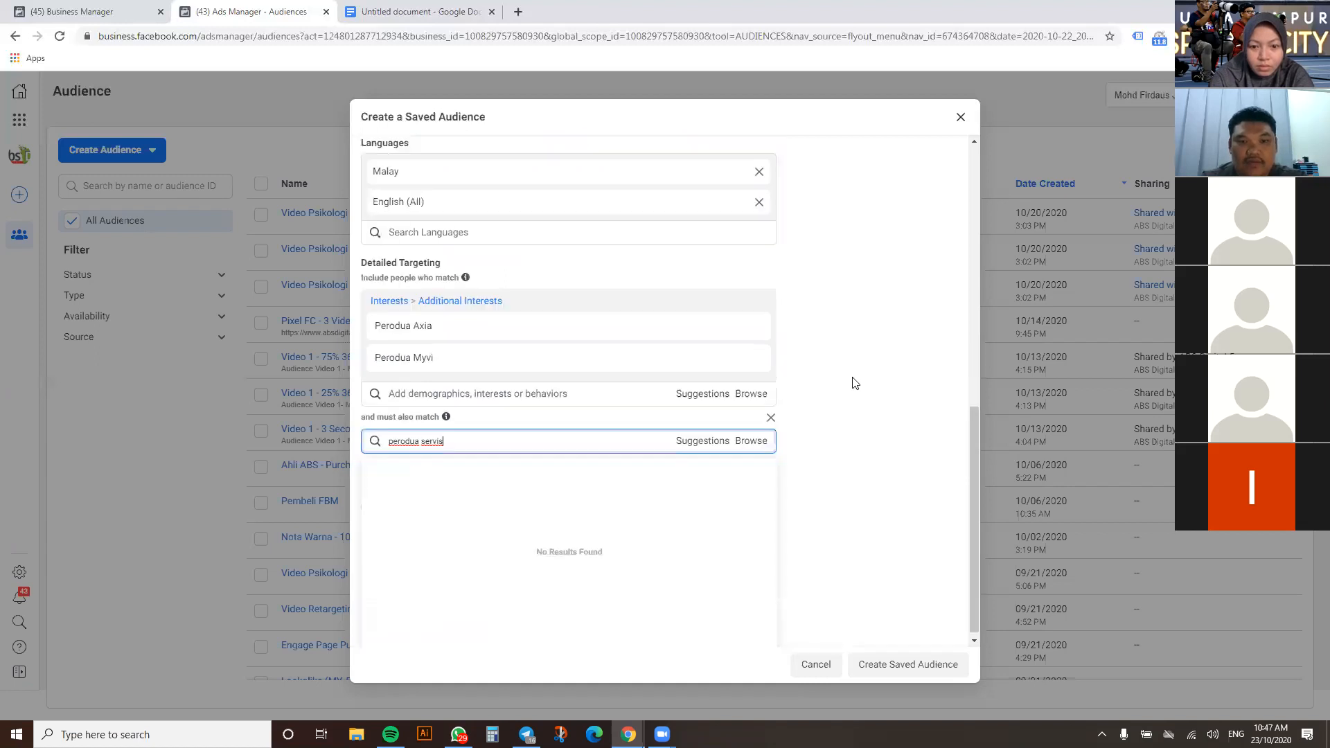
Replace the must-also-match search with "servis kereta"
{"action": "key", "text": "BackSpace"}
{"action": "key", "text": "BackSpace"}
{"action": "key", "text": "BackSpace"}
{"action": "key", "text": "BackSpace"}
{"action": "key", "text": "BackSpace"}
{"action": "key", "text": "BackSpace"}
{"action": "key", "text": "BackSpace"}
{"action": "key", "text": "BackSpace"}
{"action": "key", "text": "BackSpace"}
{"action": "key", "text": "BackSpace"}
{"action": "key", "text": "BackSpace"}
{"action": "key", "text": "BackSpace"}
{"action": "key", "text": "BackSpace"}
{"action": "key", "text": "BackSpace"}
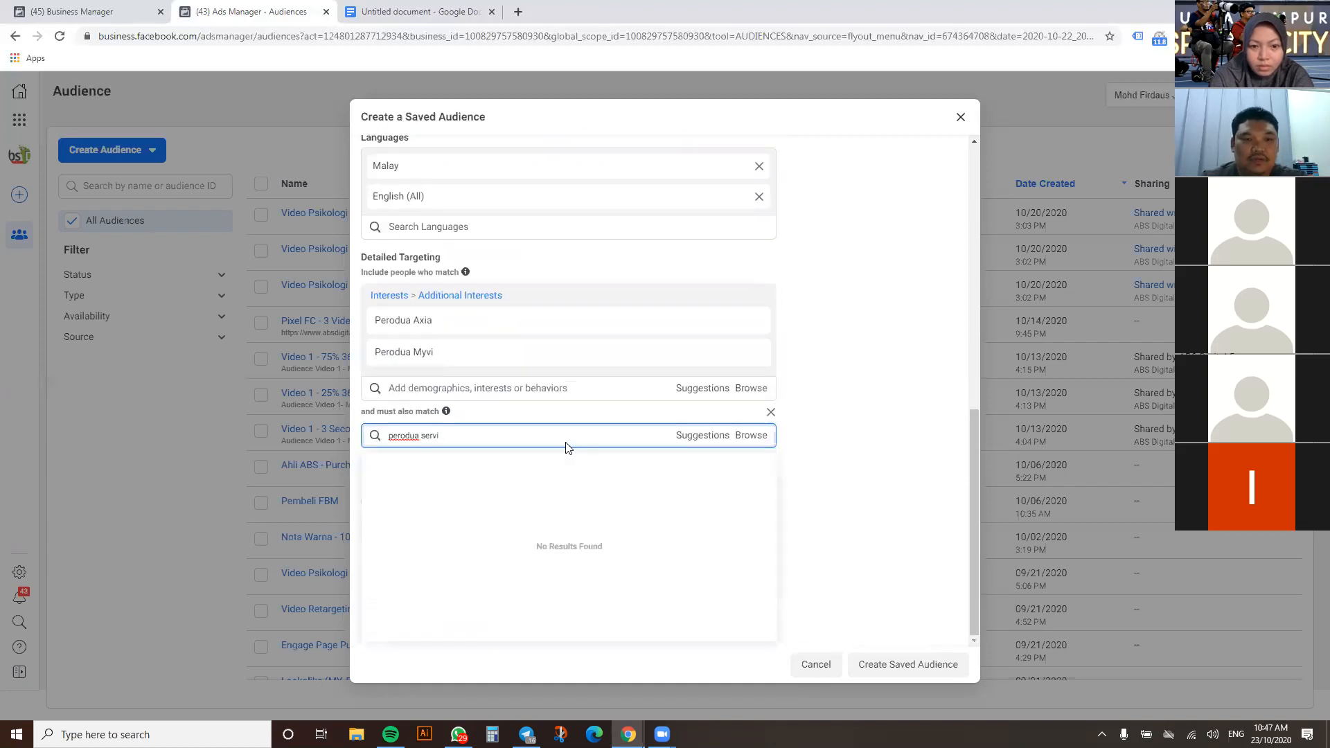
{"action": "type", "text": "servis kererta"}
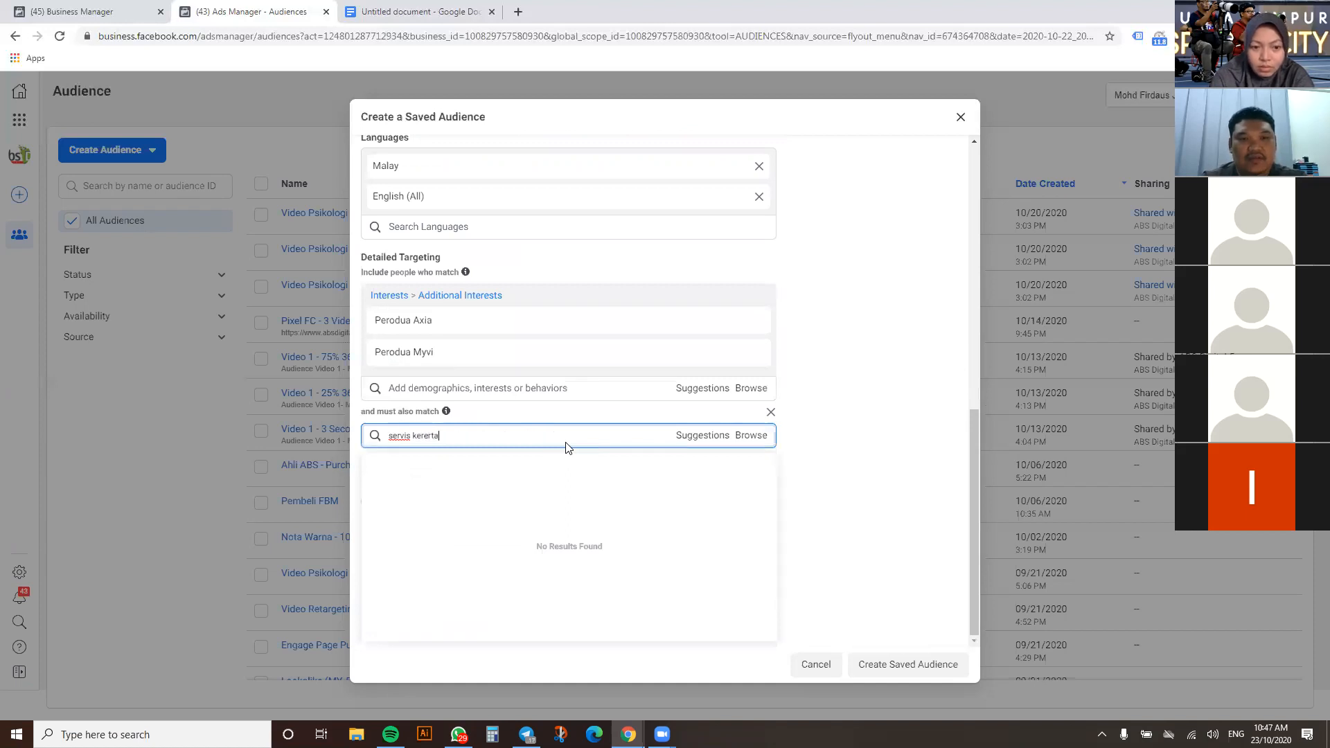
{"action": "key", "text": "BackSpace"}
{"action": "key", "text": "BackSpace"}
{"action": "key", "text": "BackSpace"}
{"action": "type", "text": "ta"}
Search the must-also-match condition for "car service" and add the interest Service (motor vehicle)
{"action": "triple_click", "coordinate": [562, 435]}
{"action": "type", "text": "car service"}
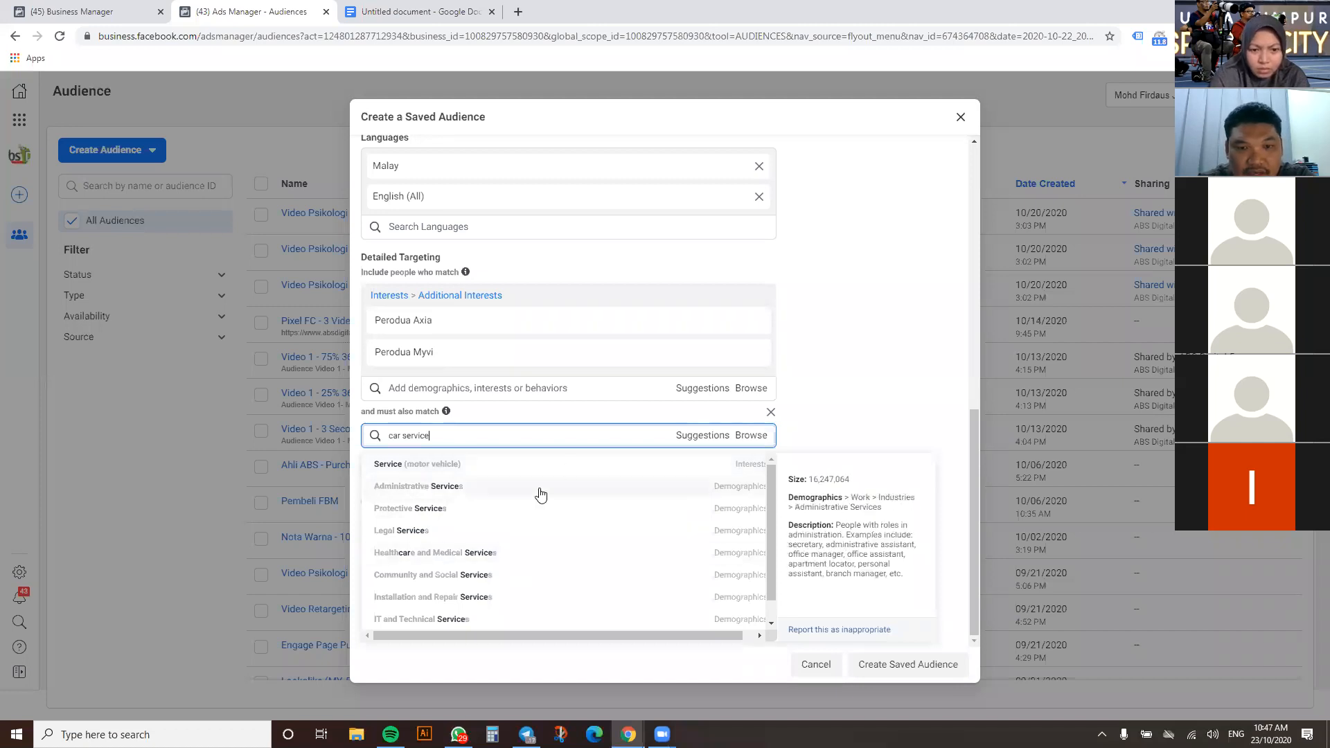
{"action": "left_click", "coordinate": [738, 470]}
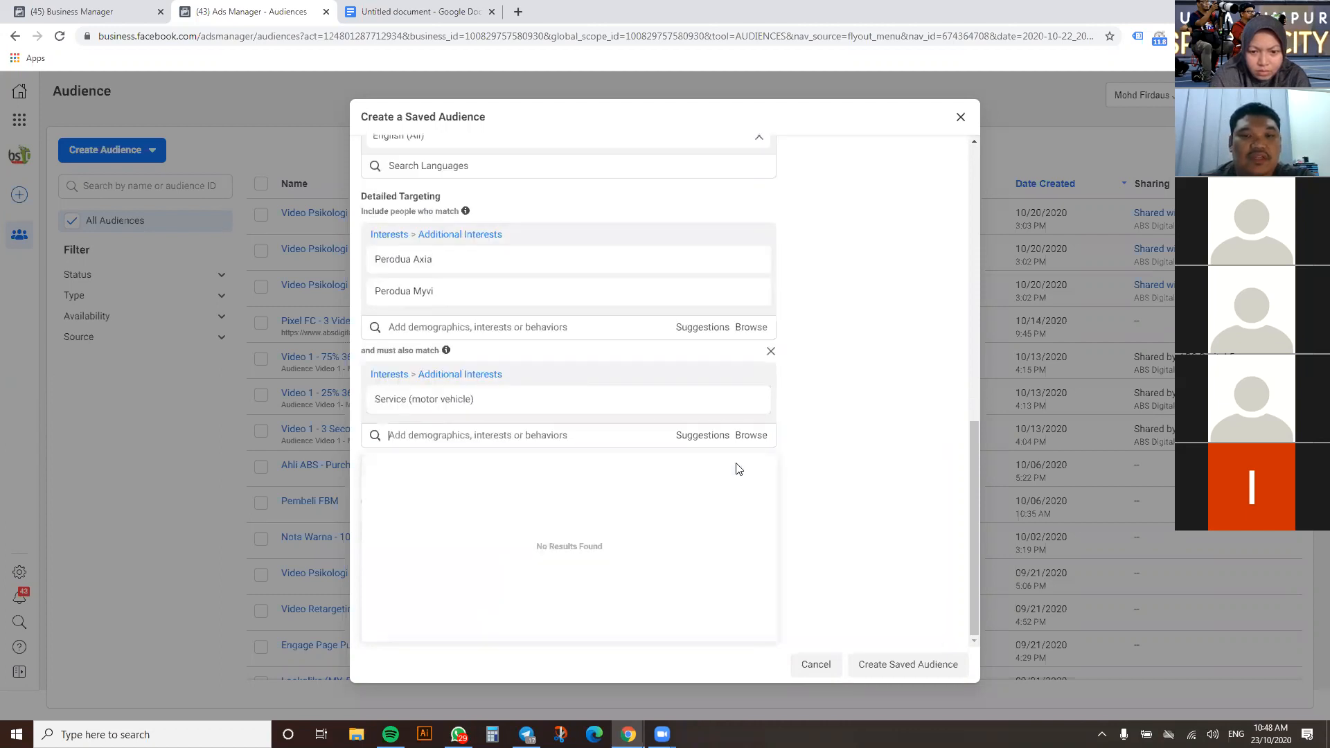
Review the audience's potential reach, audience details and targeting settings, and read the explanation of audience narrowing
{"action": "scroll", "coordinate": [857, 325], "scroll_direction": "up", "scroll_amount": 10}
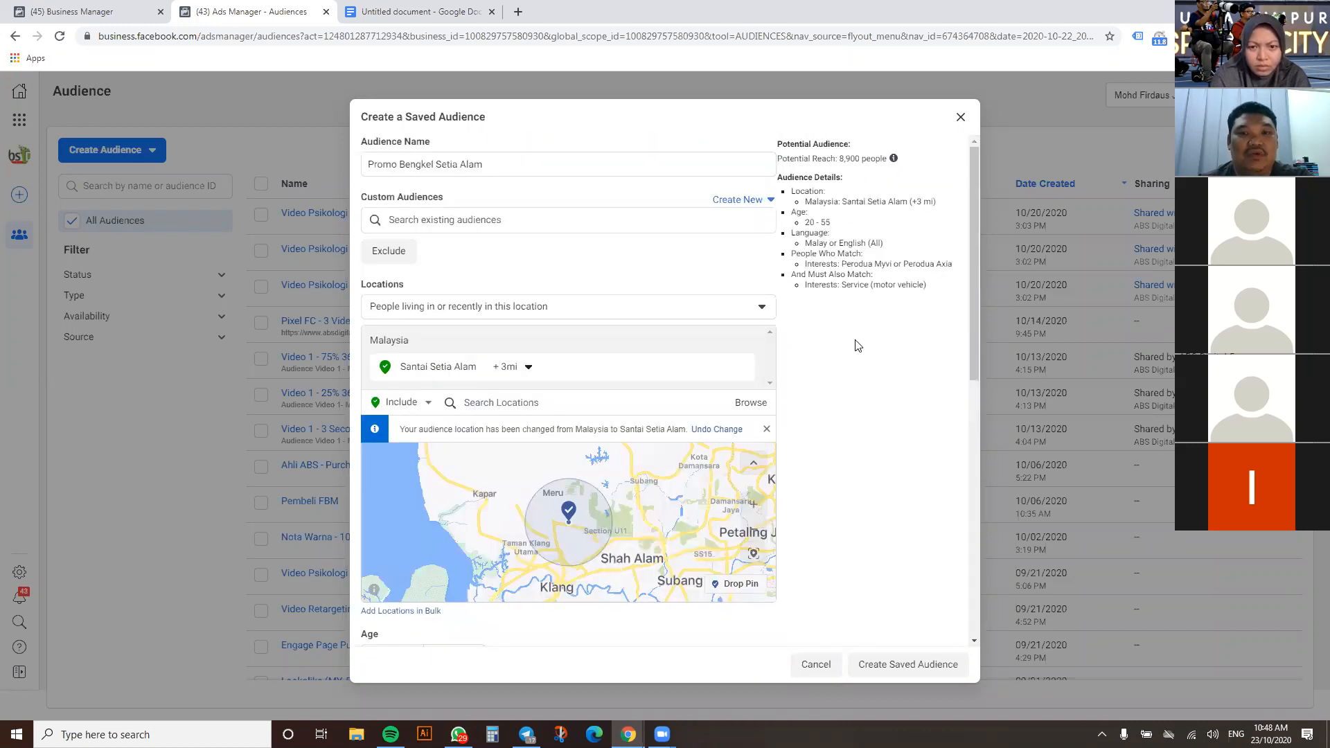
{"action": "scroll", "coordinate": [857, 346], "scroll_direction": "down", "scroll_amount": 2}
{"action": "scroll", "coordinate": [857, 347], "scroll_direction": "down", "scroll_amount": 5}
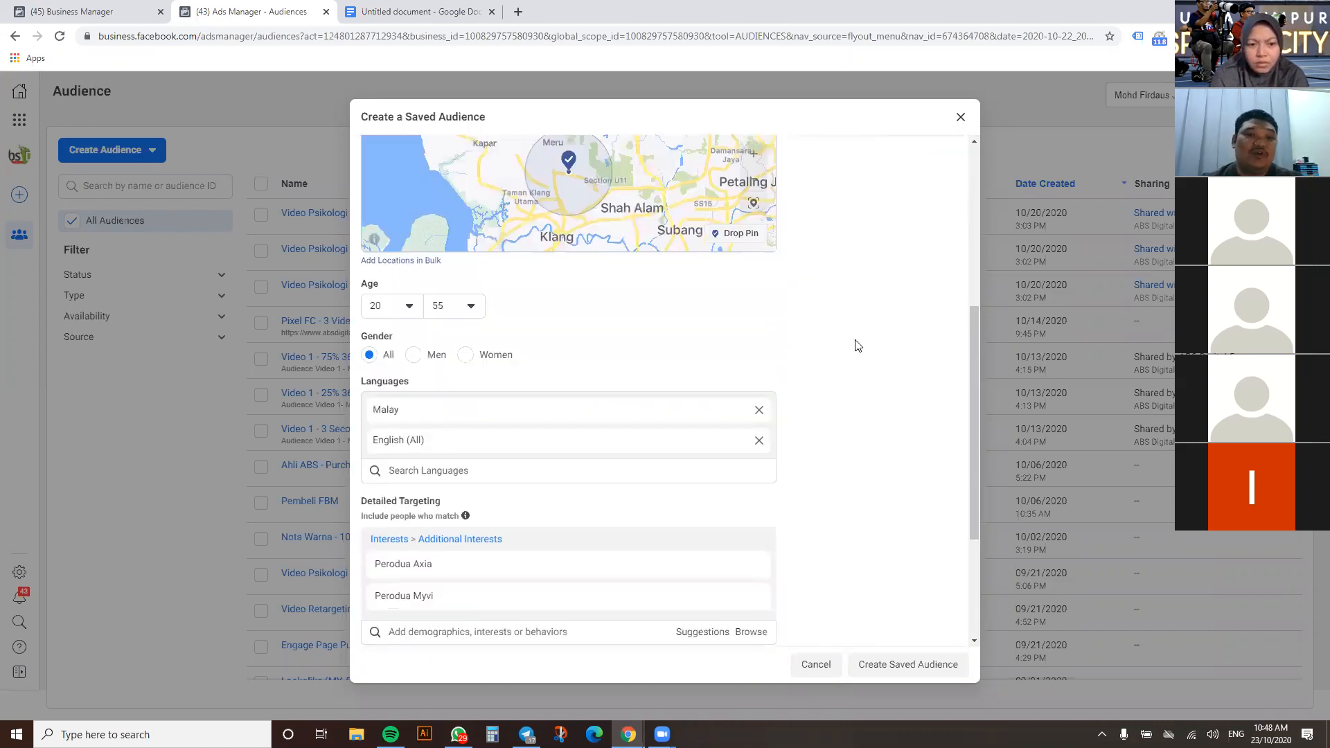
{"action": "scroll", "coordinate": [857, 345], "scroll_direction": "down", "scroll_amount": 1}
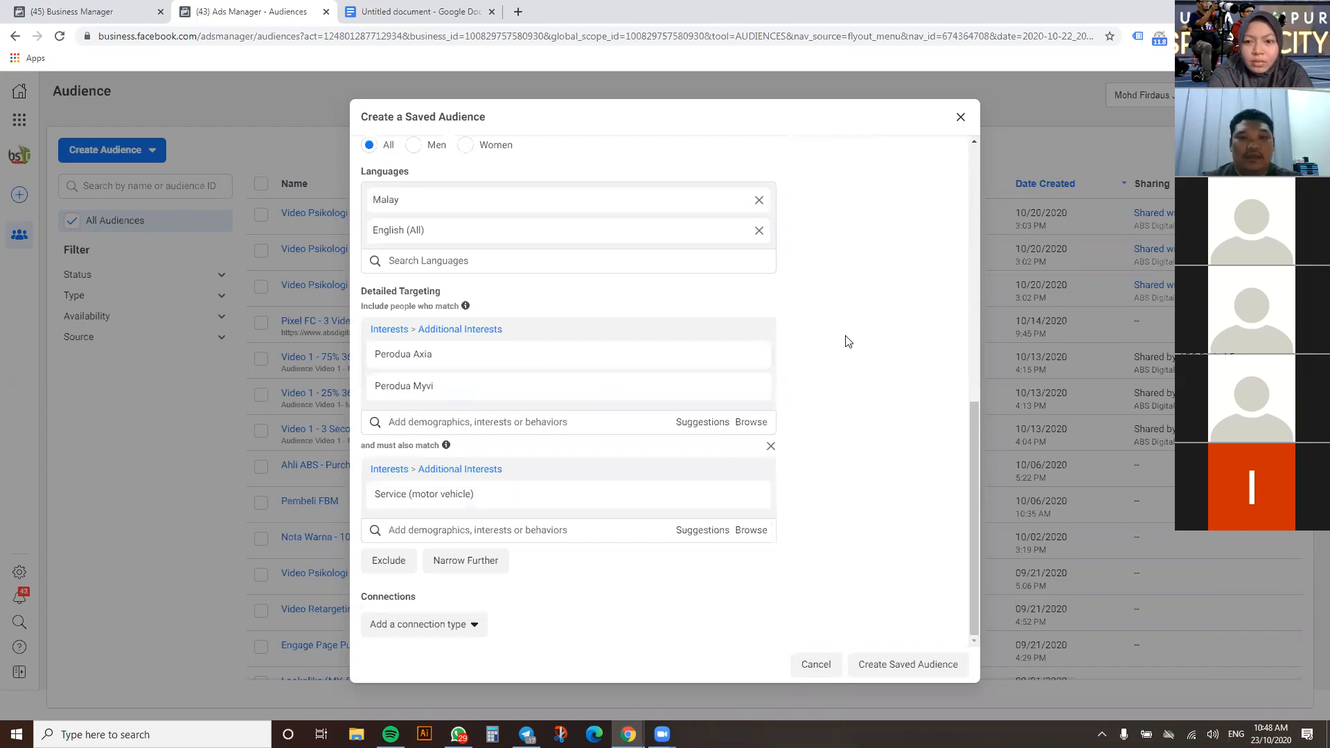
{"action": "scroll", "coordinate": [846, 340], "scroll_direction": "up", "scroll_amount": 1}
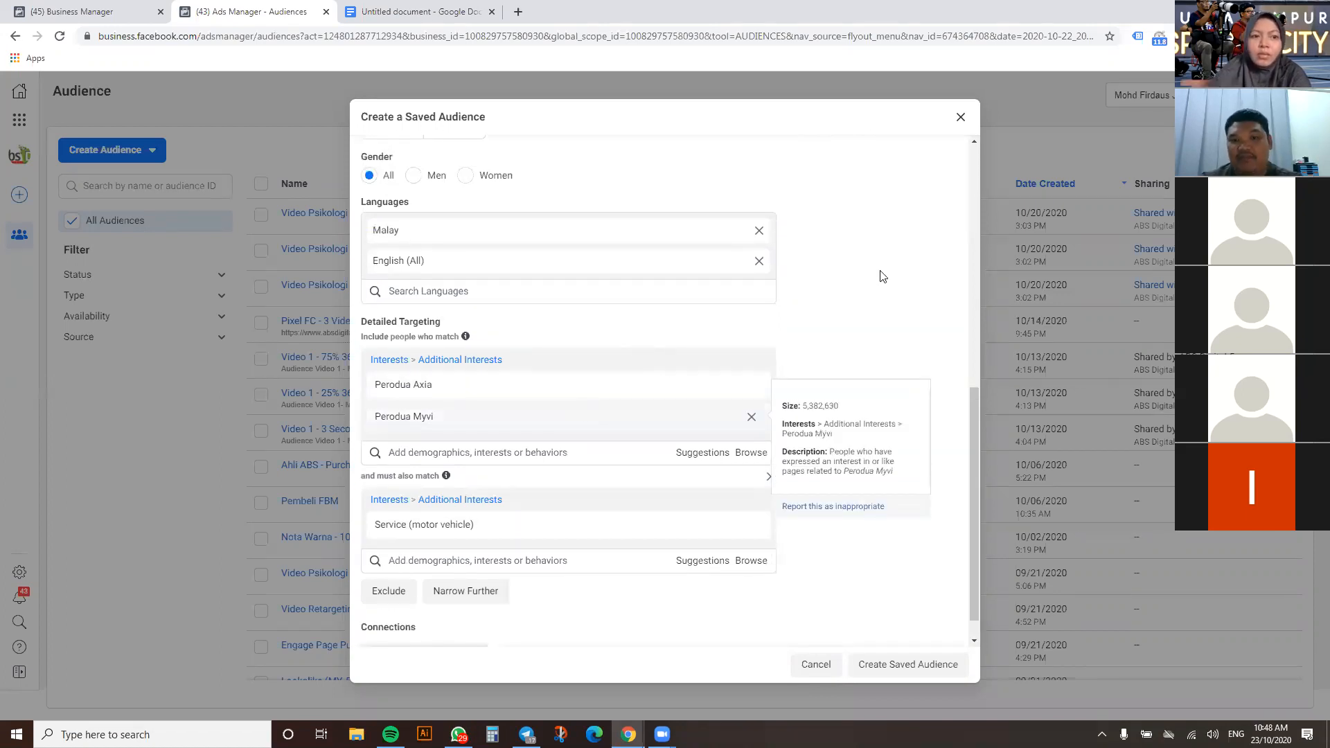
{"action": "scroll", "coordinate": [879, 274], "scroll_direction": "up", "scroll_amount": 7}
{"action": "scroll", "coordinate": [828, 444], "scroll_direction": "down", "scroll_amount": 4}
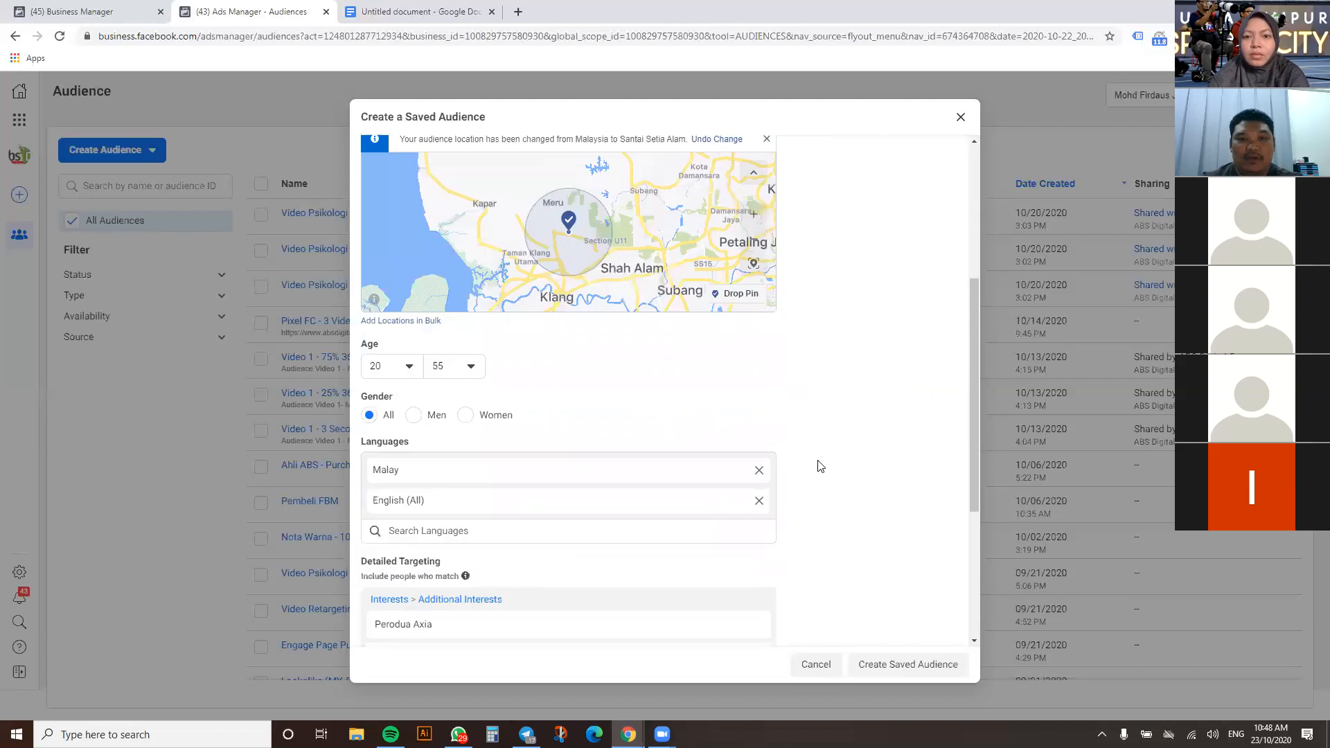
{"action": "scroll", "coordinate": [819, 465], "scroll_direction": "down", "scroll_amount": 3}
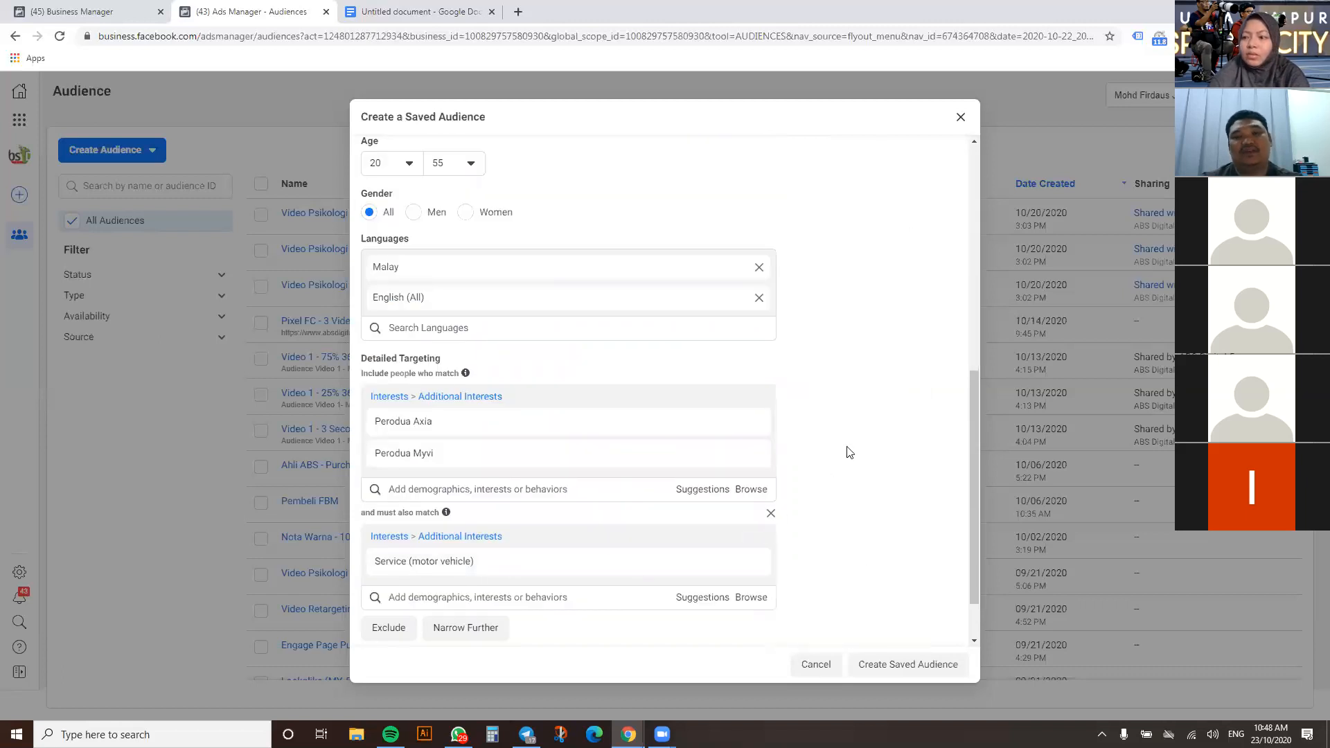
{"action": "scroll", "coordinate": [856, 449], "scroll_direction": "up", "scroll_amount": 7}
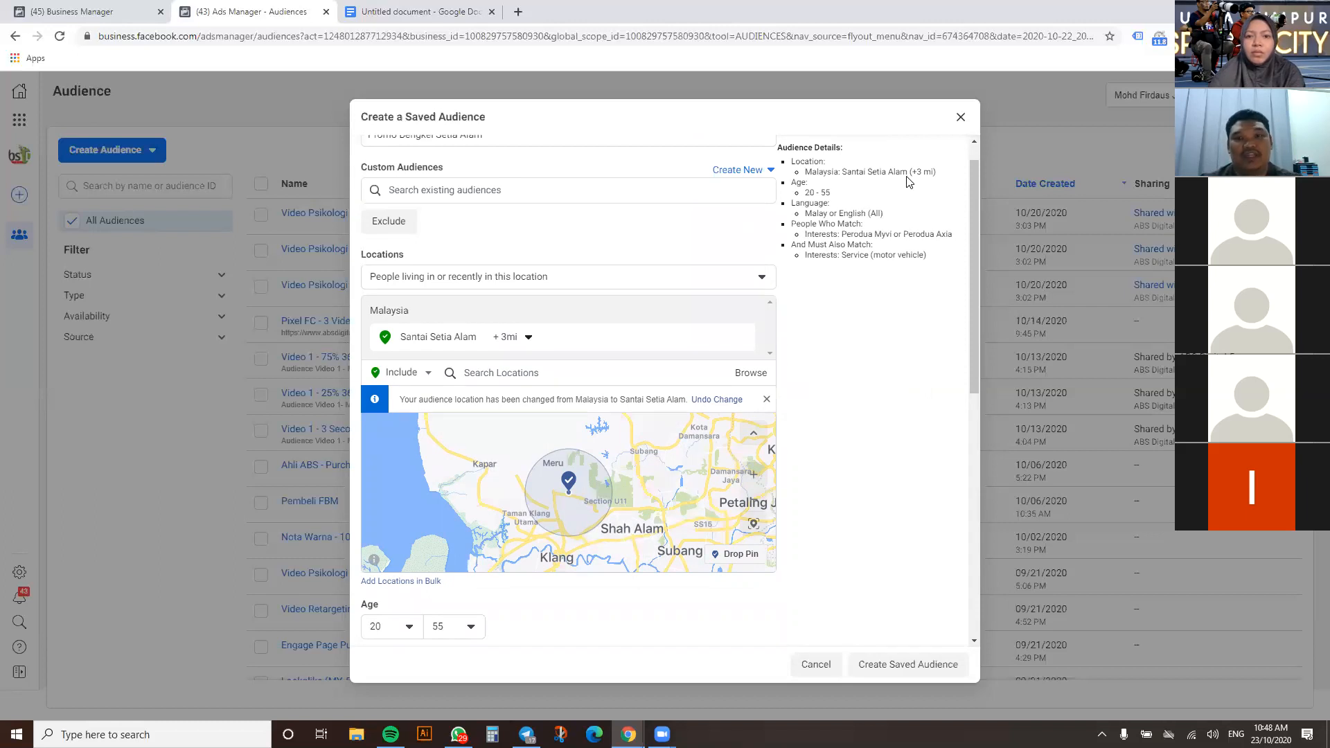
{"action": "scroll", "coordinate": [865, 265], "scroll_direction": "down", "scroll_amount": 2}
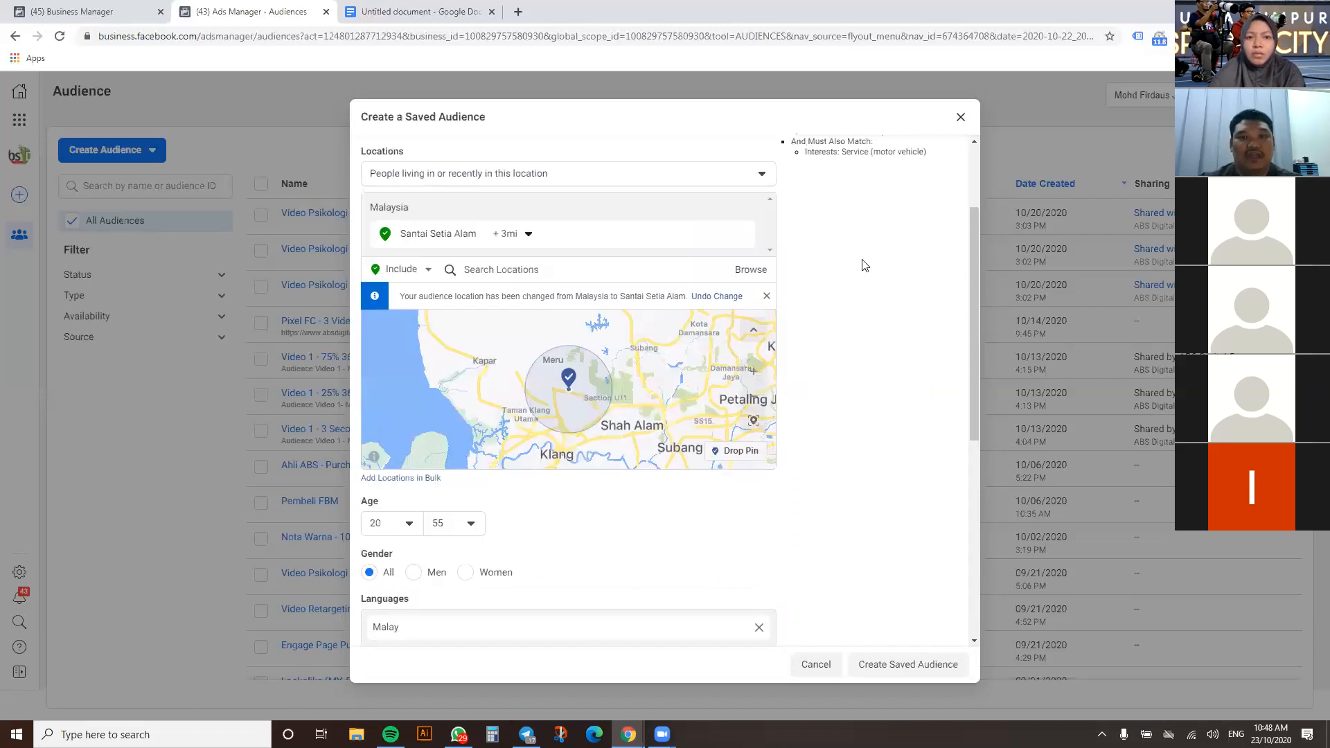
{"action": "scroll", "coordinate": [848, 294], "scroll_direction": "down", "scroll_amount": 7}
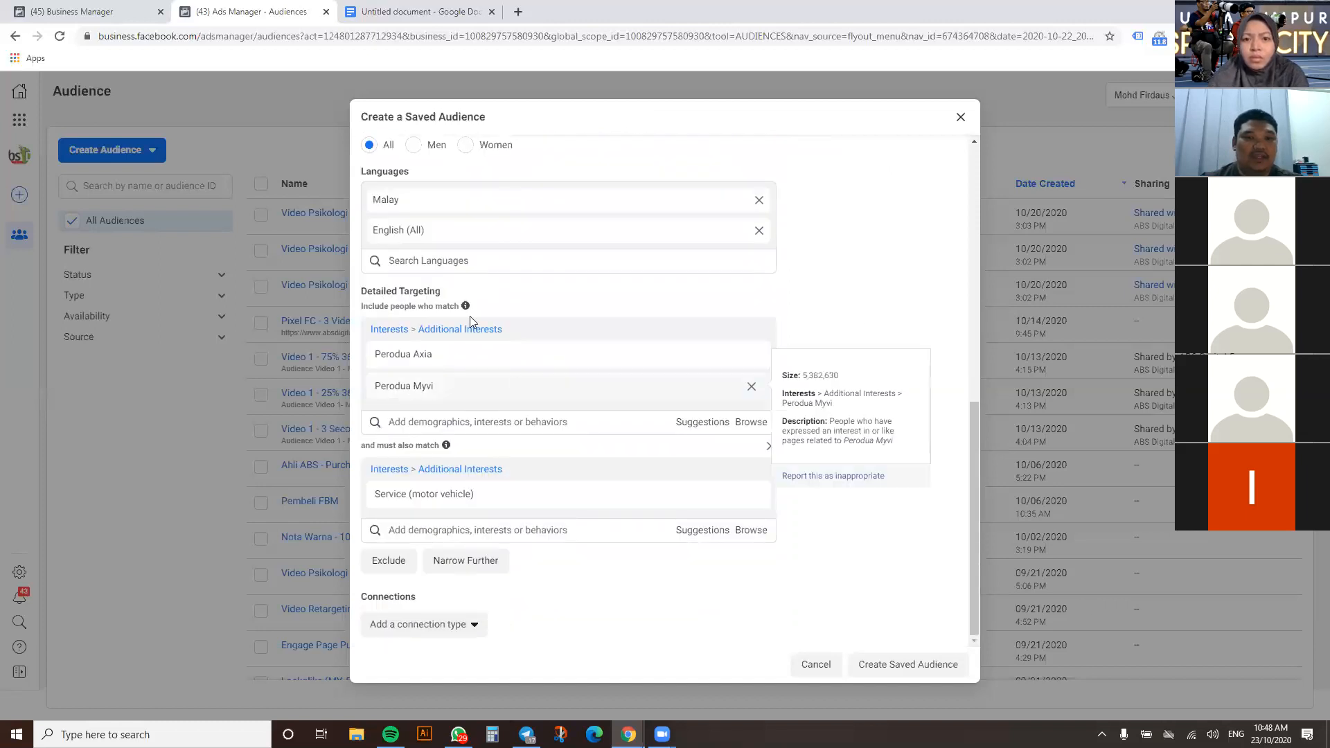
{"action": "mouse_move", "coordinate": [446, 446]}
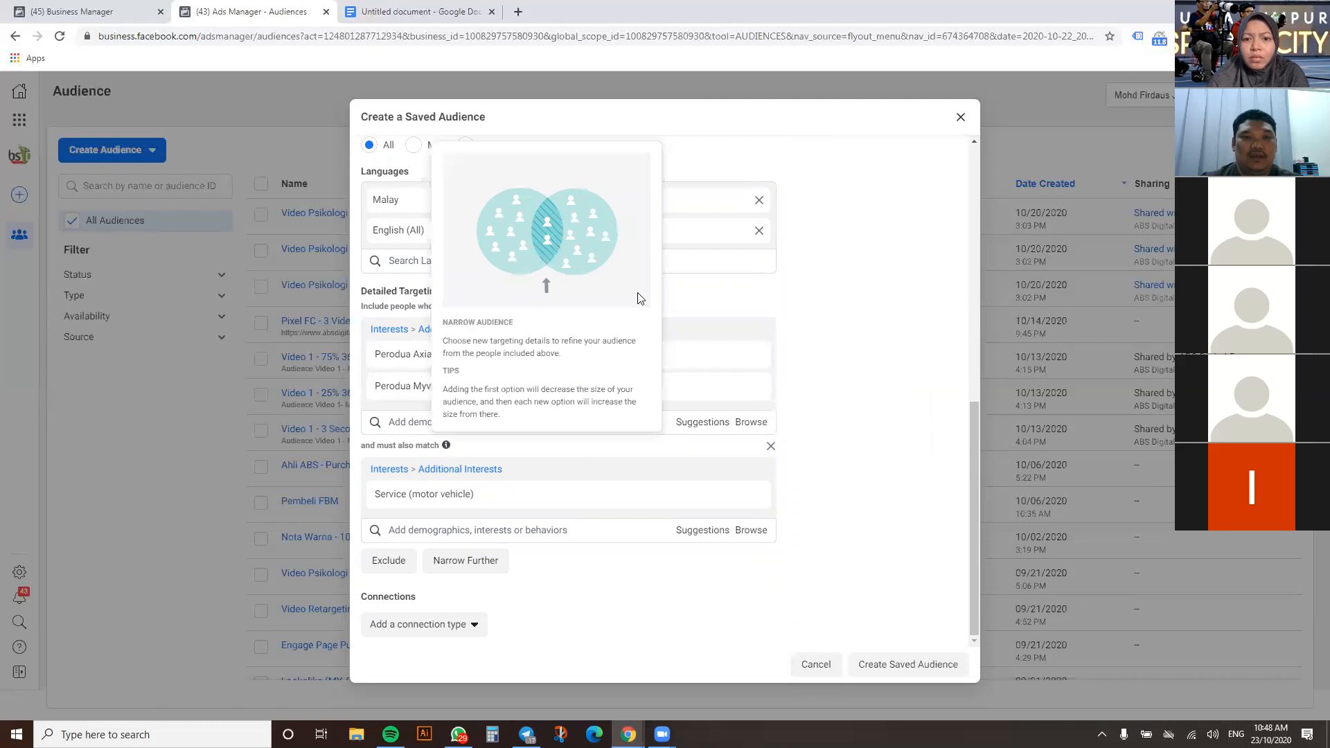
Append "-Perodua" to the audience name Promo Bengkel Setia Alam
{"action": "scroll", "coordinate": [851, 293], "scroll_direction": "up", "scroll_amount": 7}
{"action": "left_click", "coordinate": [499, 165]}
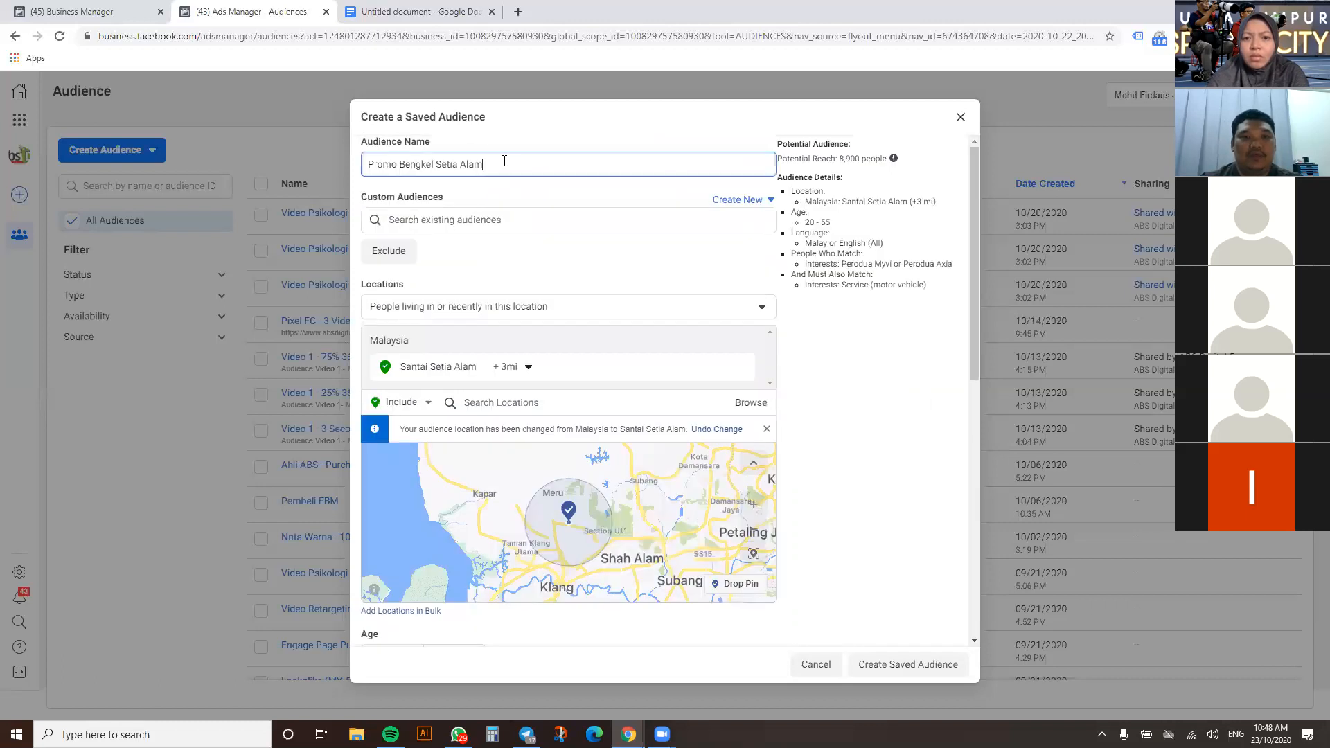
{"action": "type", "text": "-Perodua"}
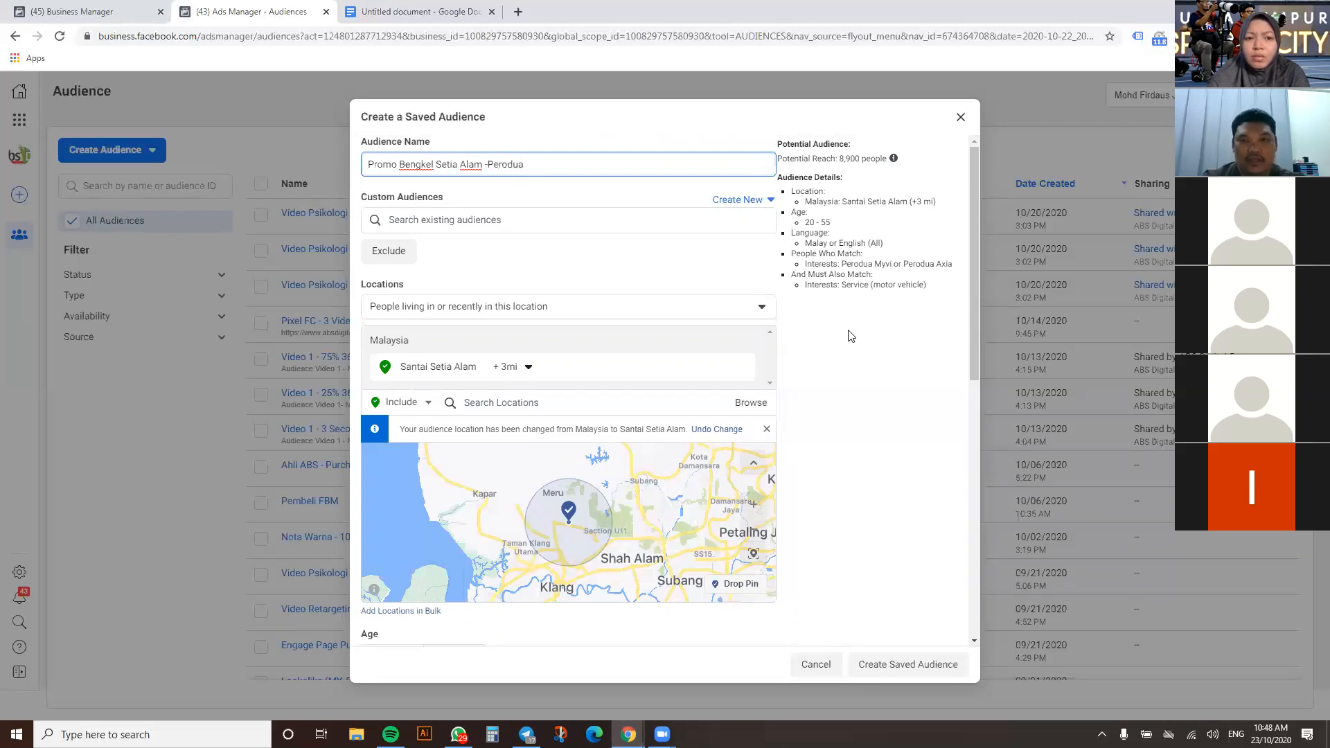
{"action": "left_click", "coordinate": [877, 355]}
Search the included detailed targeting for "Perodua", add the interest Perodua, and check the potential reach
{"action": "scroll", "coordinate": [877, 355], "scroll_direction": "down", "scroll_amount": 7}
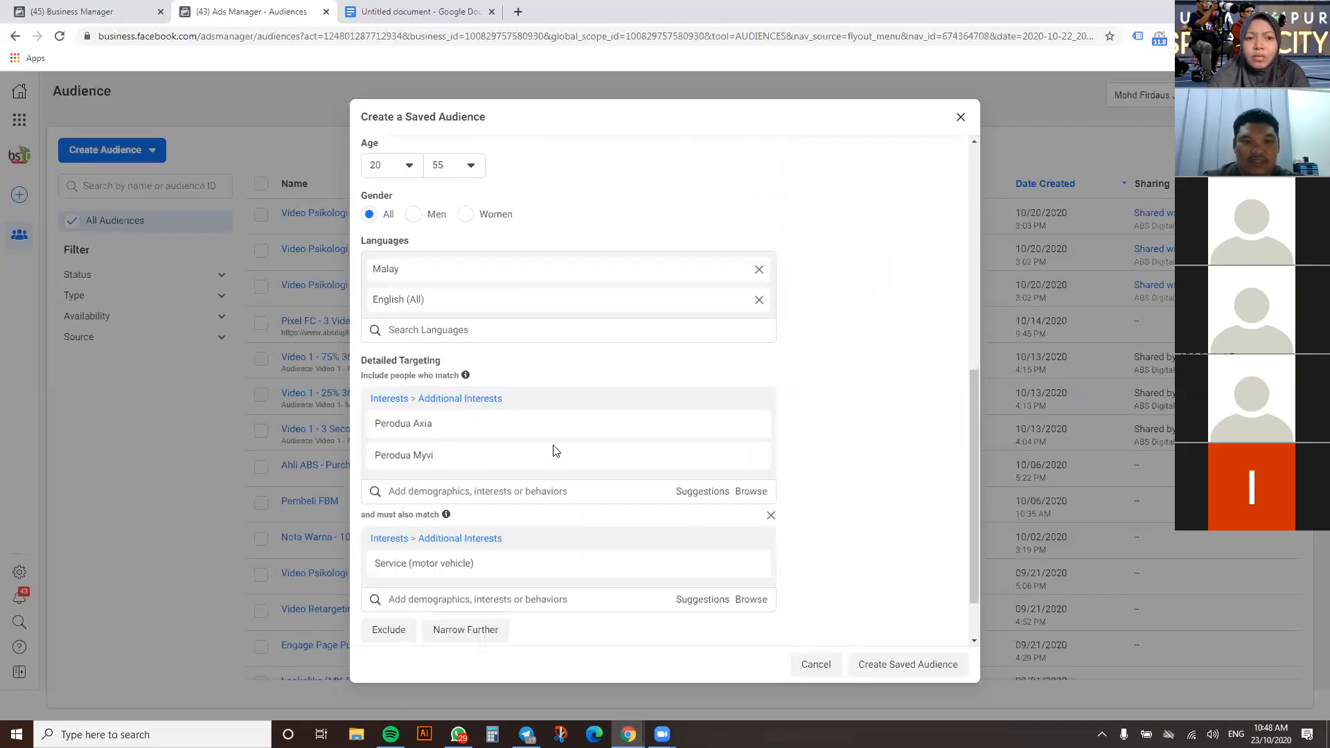
{"action": "left_click", "coordinate": [452, 492]}
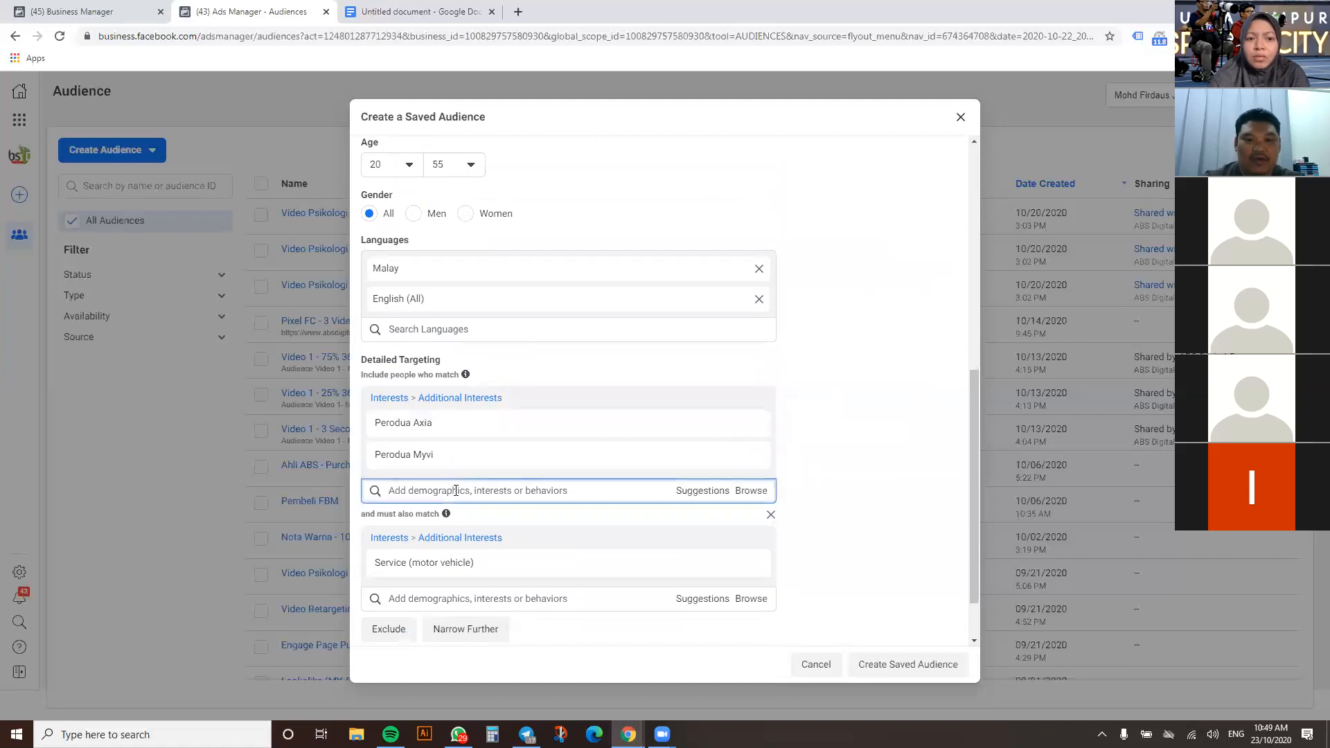
{"action": "type", "text": "Perodua"}
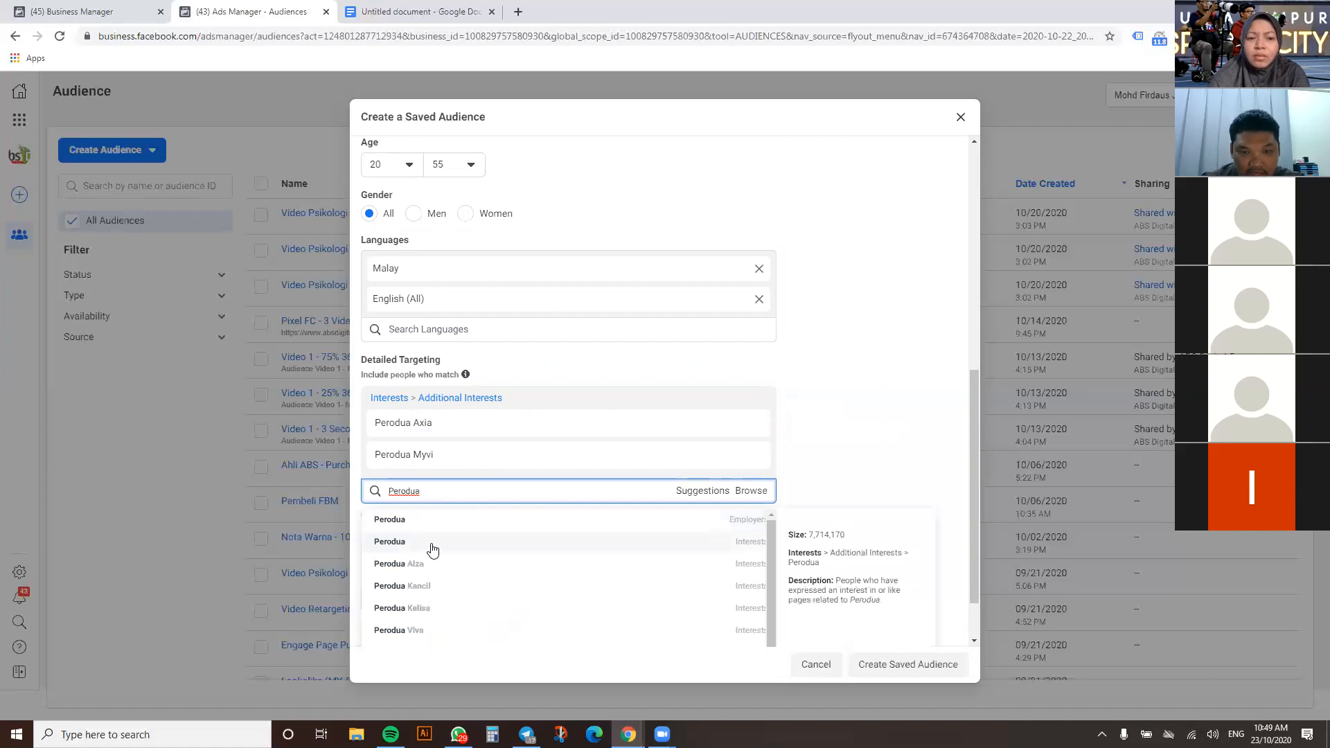
{"action": "left_click", "coordinate": [432, 544]}
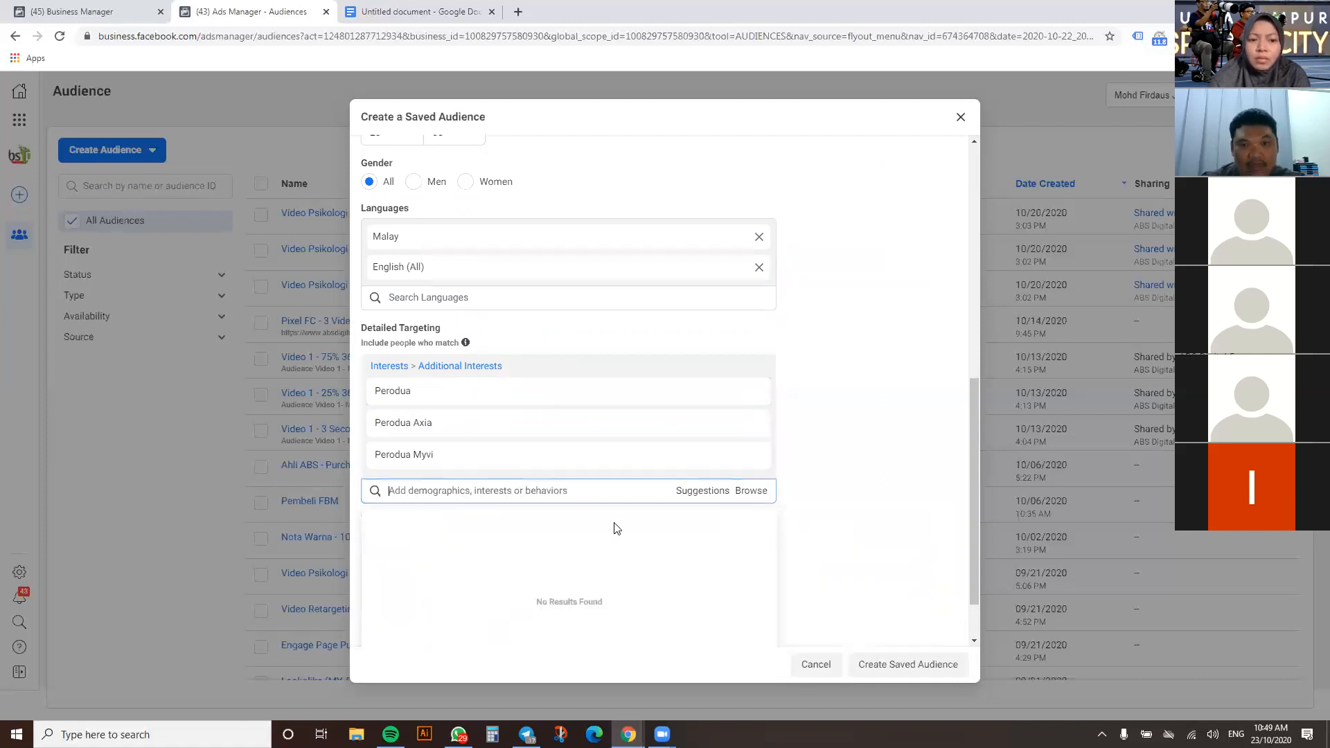
{"action": "left_click", "coordinate": [872, 363]}
{"action": "scroll", "coordinate": [873, 363], "scroll_direction": "down", "scroll_amount": 1}
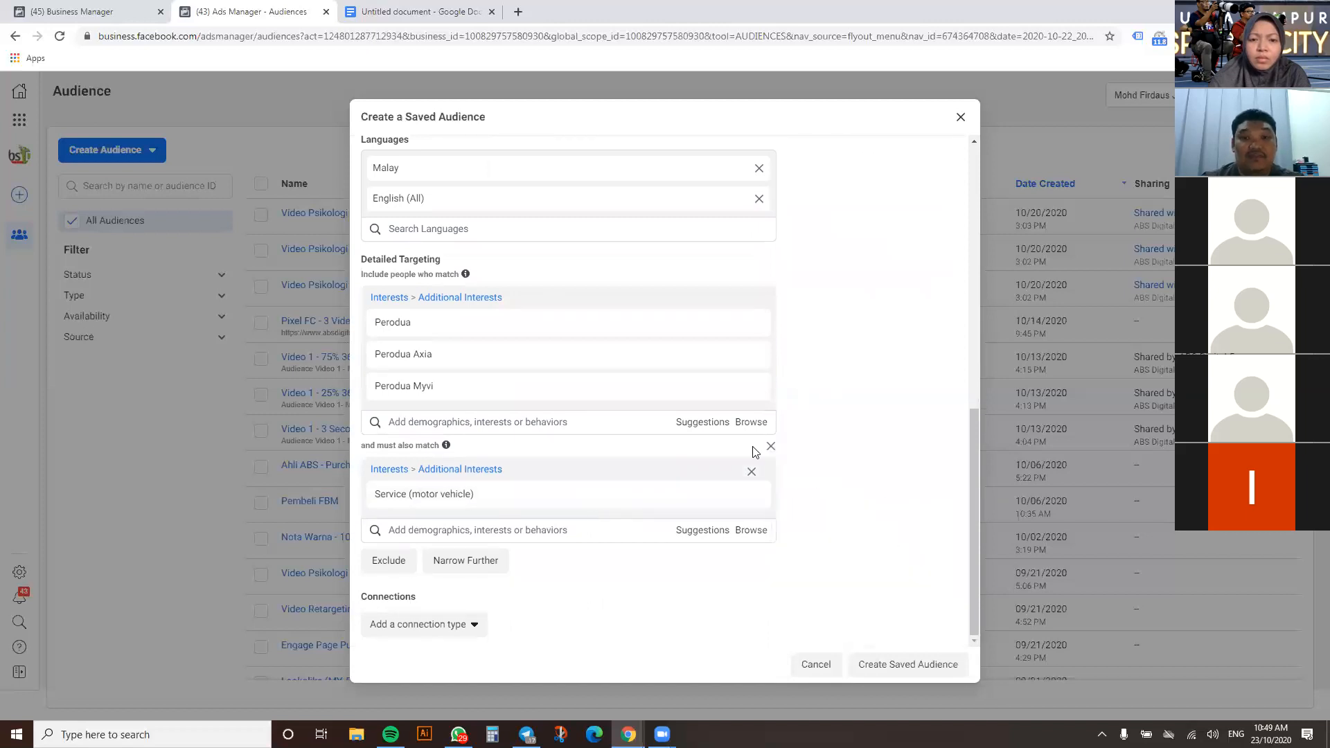
{"action": "scroll", "coordinate": [869, 397], "scroll_direction": "up", "scroll_amount": 10}
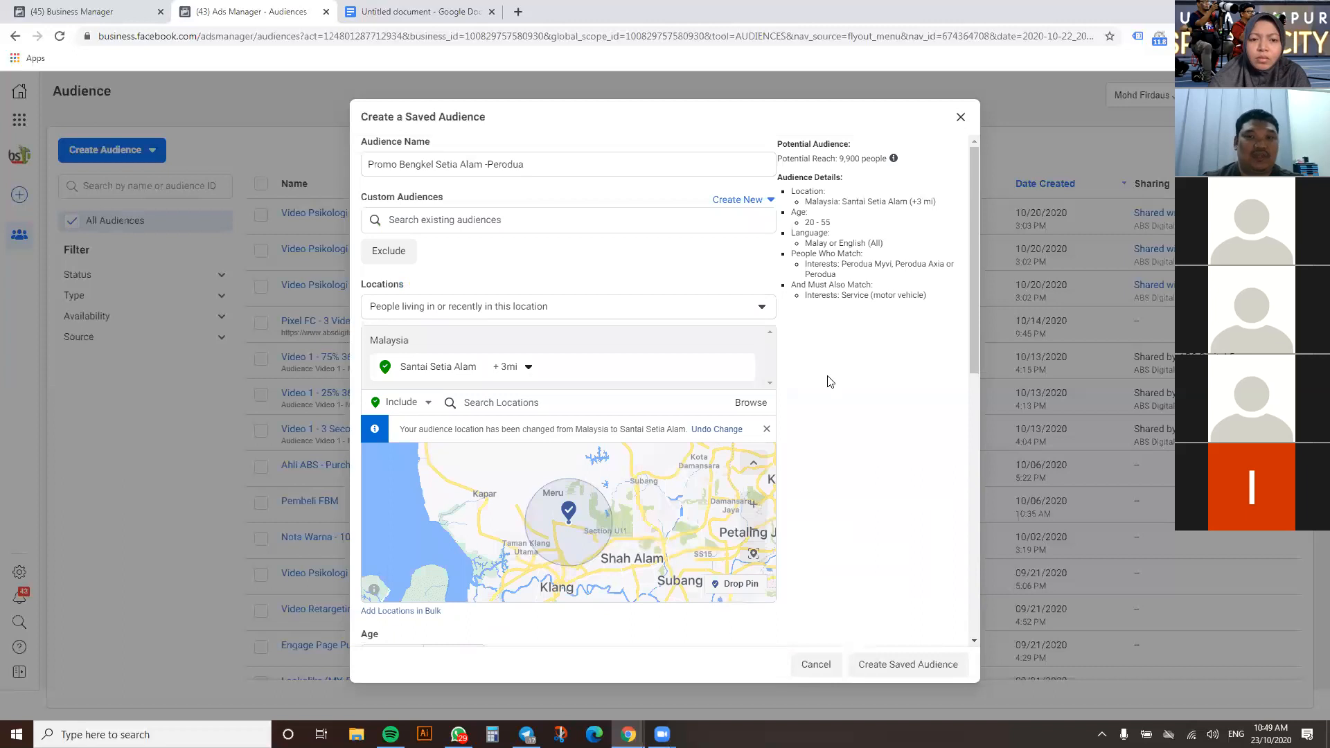
Create the saved audience under the name "Promo Bengkel Setia Alam - Perodua" and open its summary from the audience list
{"action": "scroll", "coordinate": [827, 379], "scroll_direction": "down", "scroll_amount": 5}
{"action": "scroll", "coordinate": [827, 377], "scroll_direction": "down", "scroll_amount": 4}
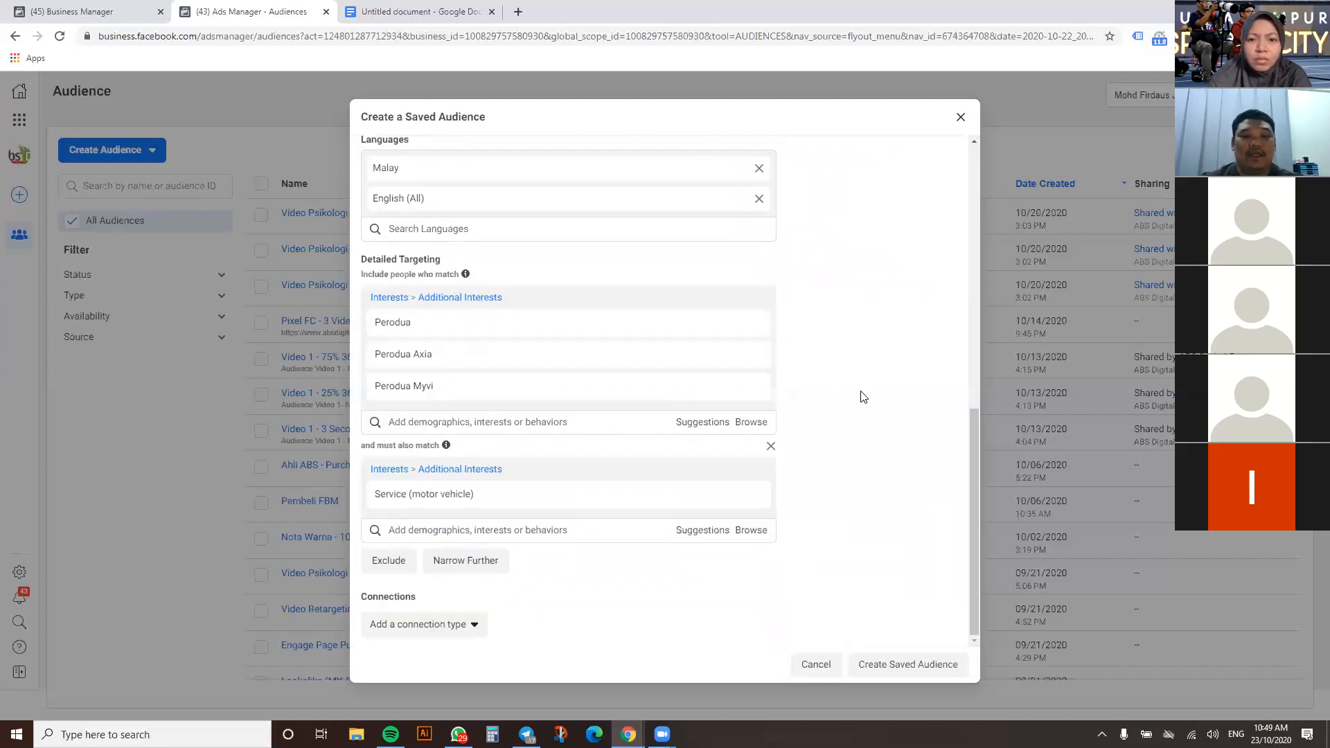
{"action": "scroll", "coordinate": [859, 447], "scroll_direction": "up", "scroll_amount": 10}
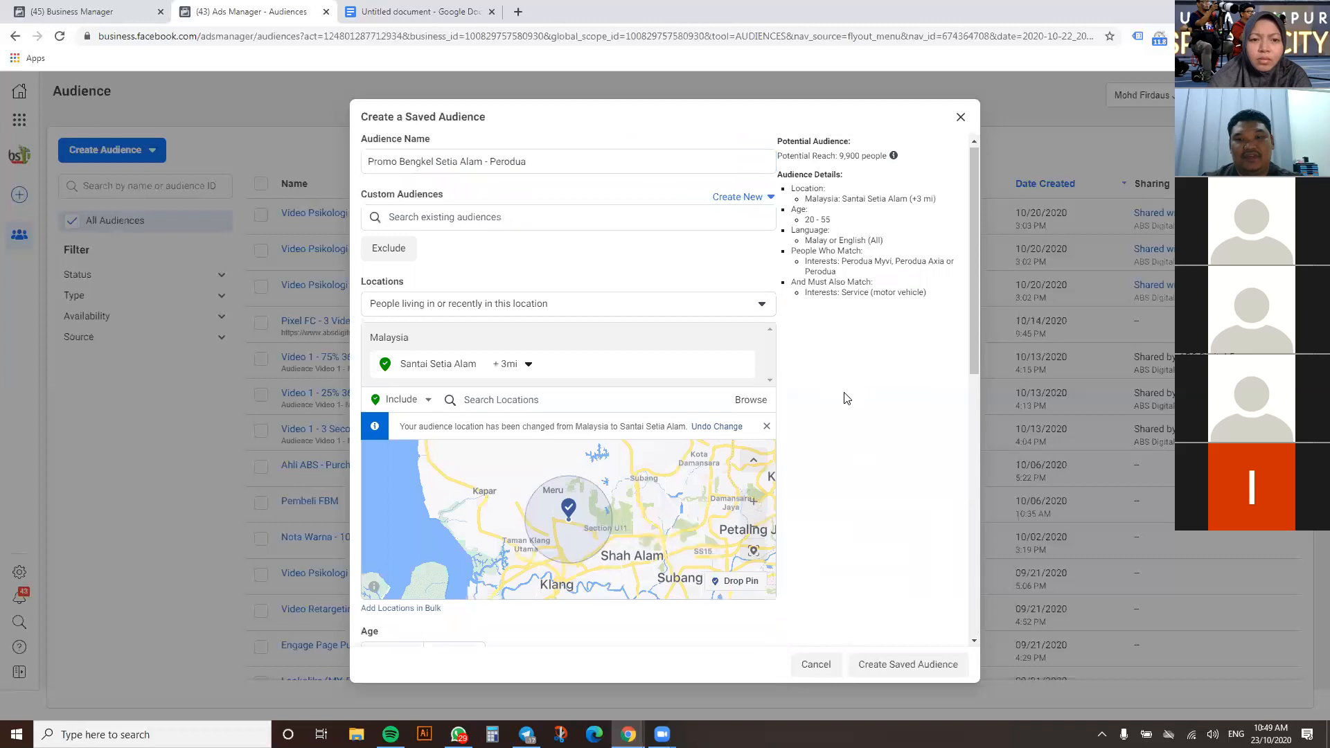
{"action": "scroll", "coordinate": [866, 527], "scroll_direction": "down", "scroll_amount": 3}
{"action": "left_click", "coordinate": [902, 670]}
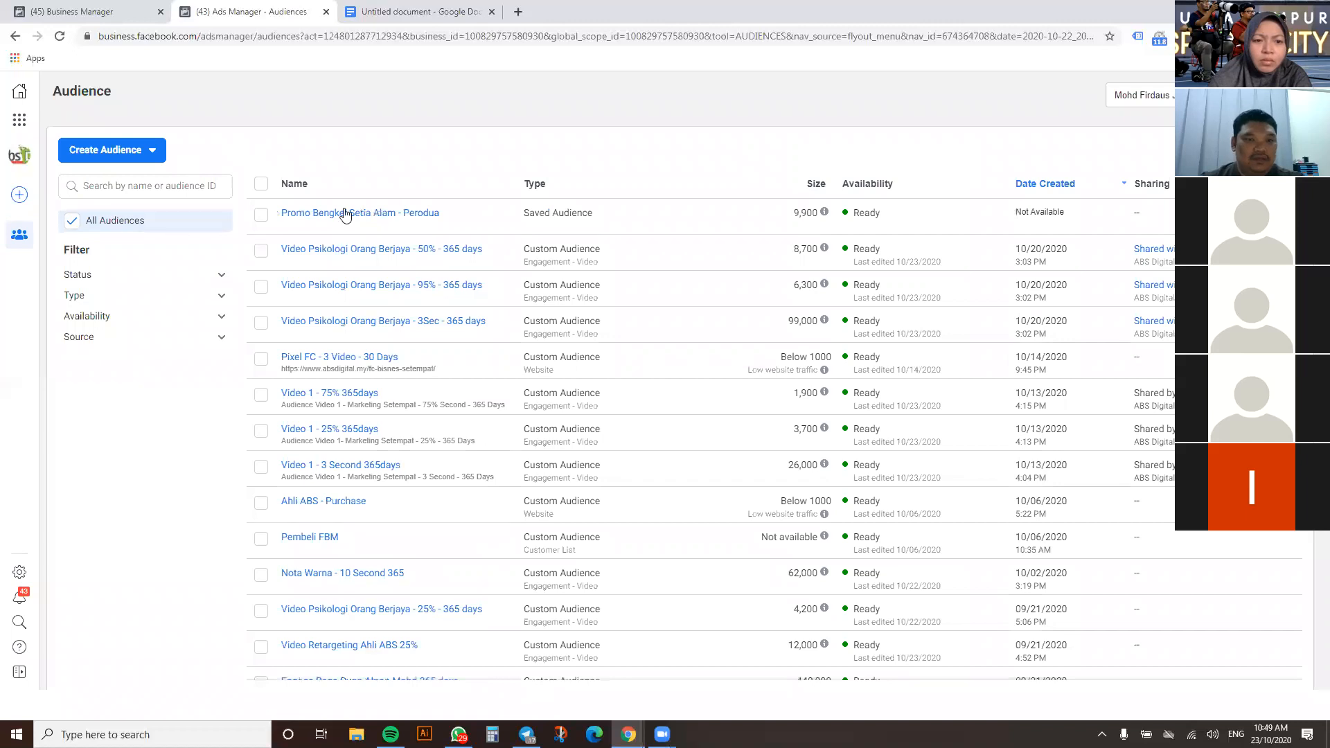
{"action": "mouse_move", "coordinate": [380, 217]}
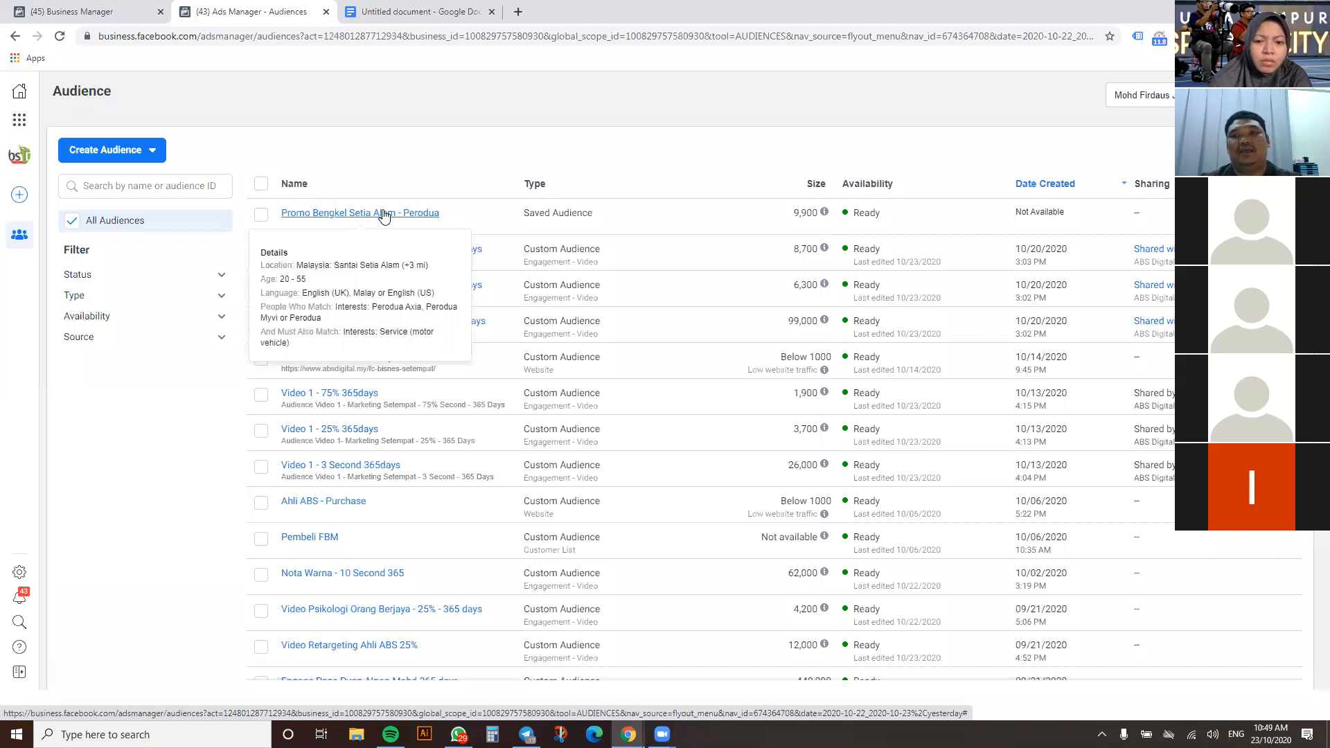
{"action": "left_click", "coordinate": [383, 214]}
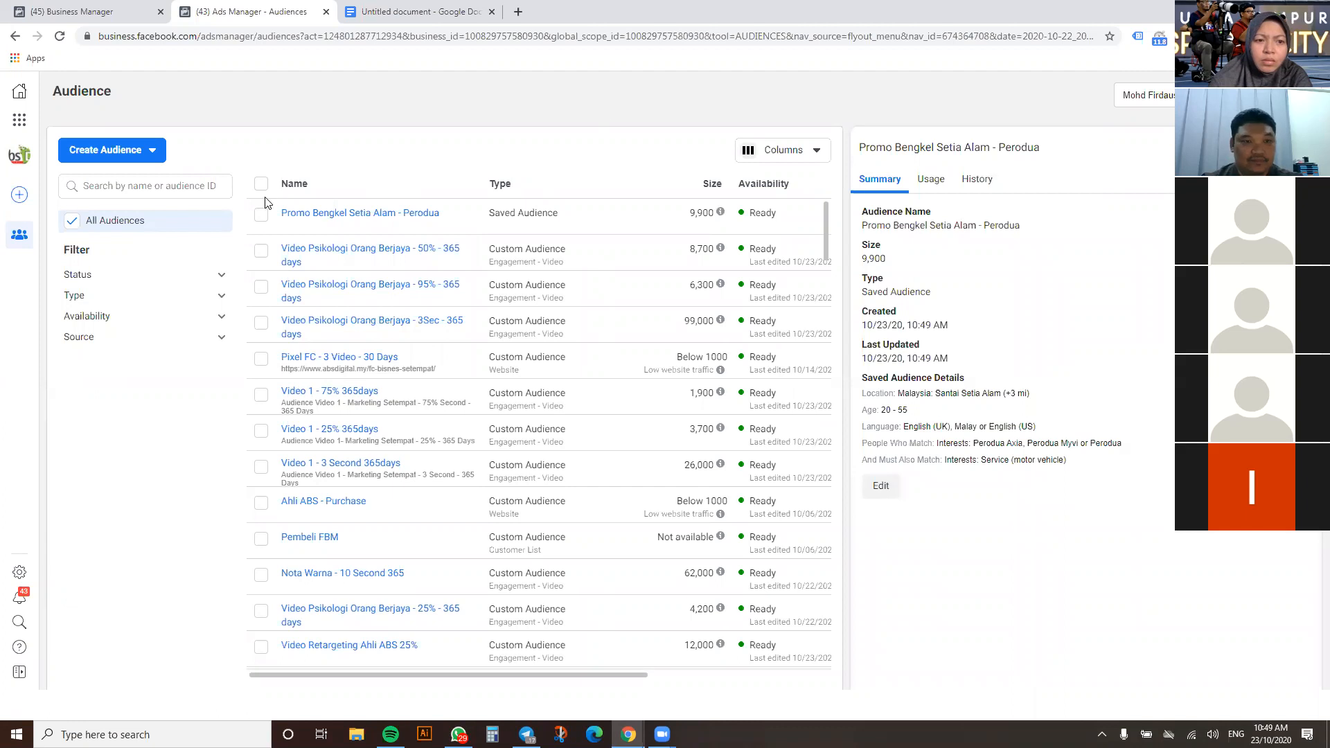
Open the audience Promo Bengkel Setia Alam - Perodua for editing and remove the interests Perodua, Perodua Axia and Perodua Myvi
{"action": "left_click", "coordinate": [260, 215]}
{"action": "left_click", "coordinate": [371, 150]}
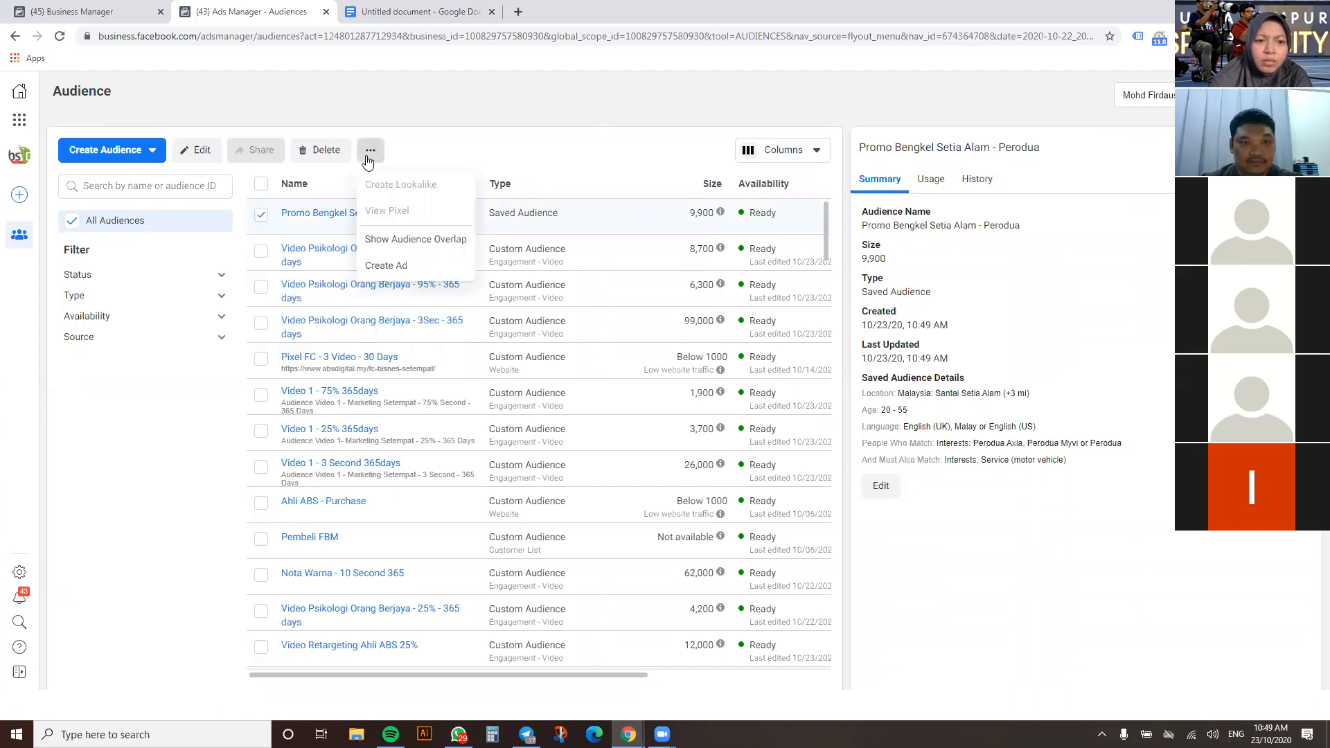
{"action": "left_click", "coordinate": [278, 223]}
{"action": "left_click", "coordinate": [261, 216]}
{"action": "left_click", "coordinate": [261, 216]}
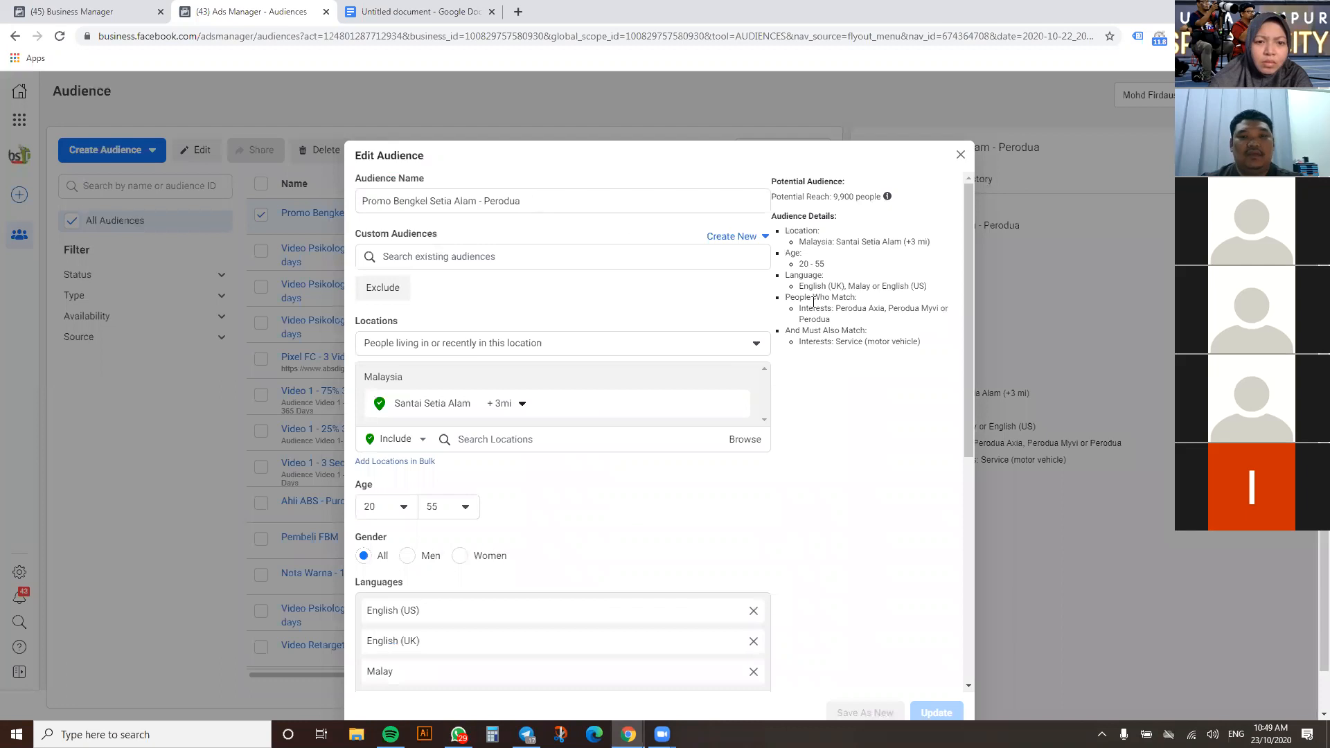
{"action": "scroll", "coordinate": [814, 303], "scroll_direction": "down", "scroll_amount": 6}
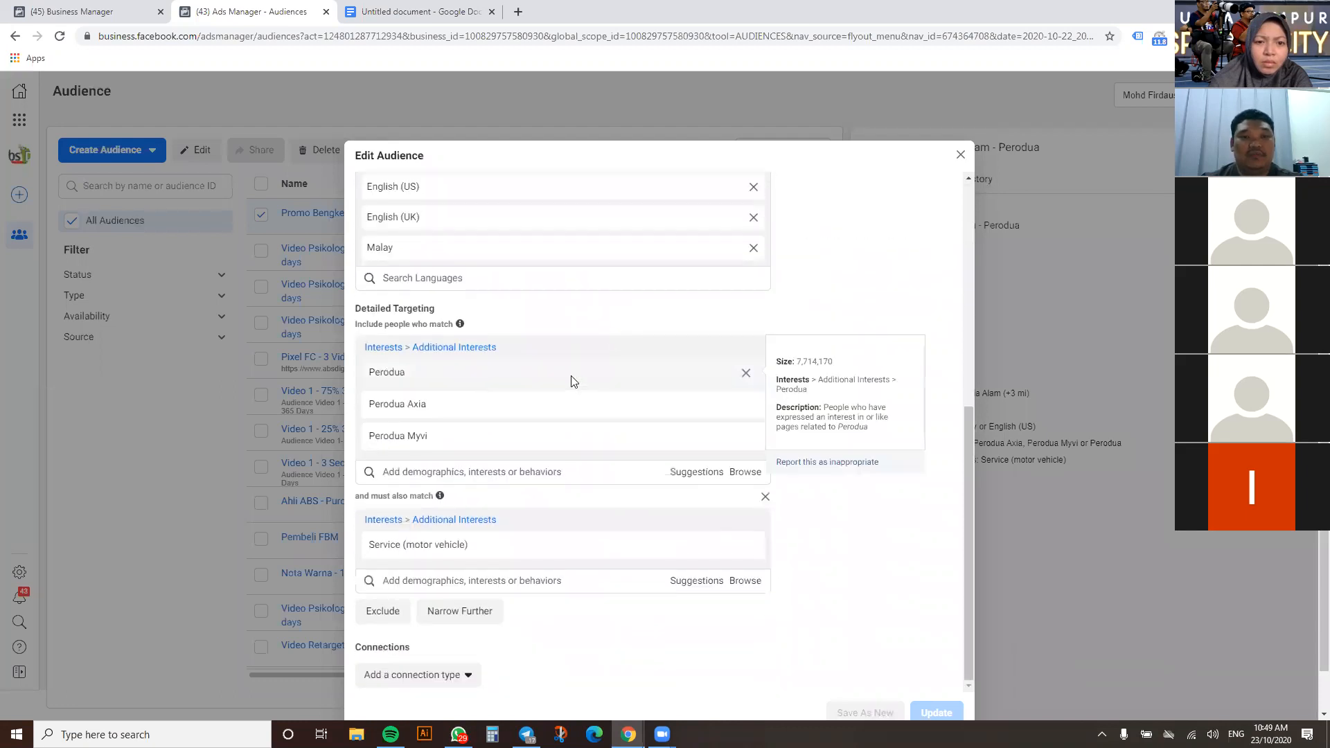
{"action": "left_click", "coordinate": [746, 373]}
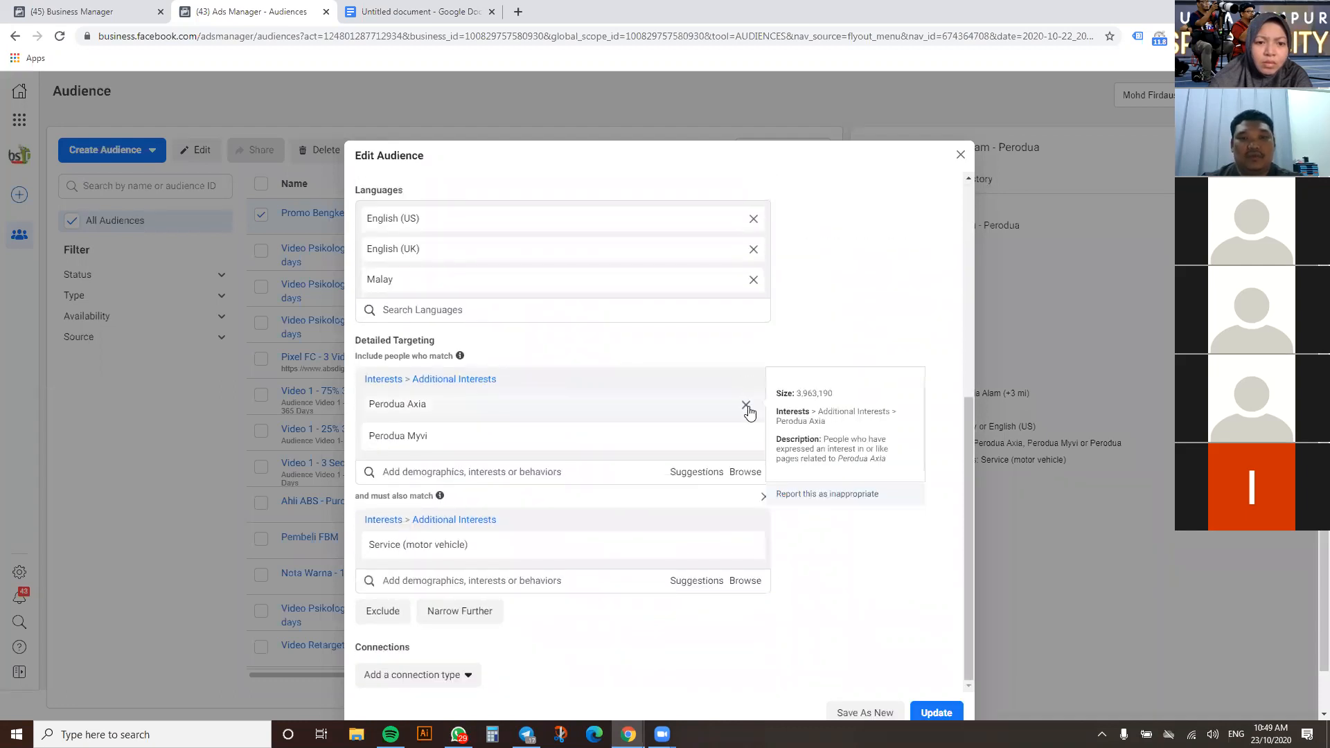
{"action": "left_click", "coordinate": [746, 405]}
{"action": "left_click", "coordinate": [747, 436]}
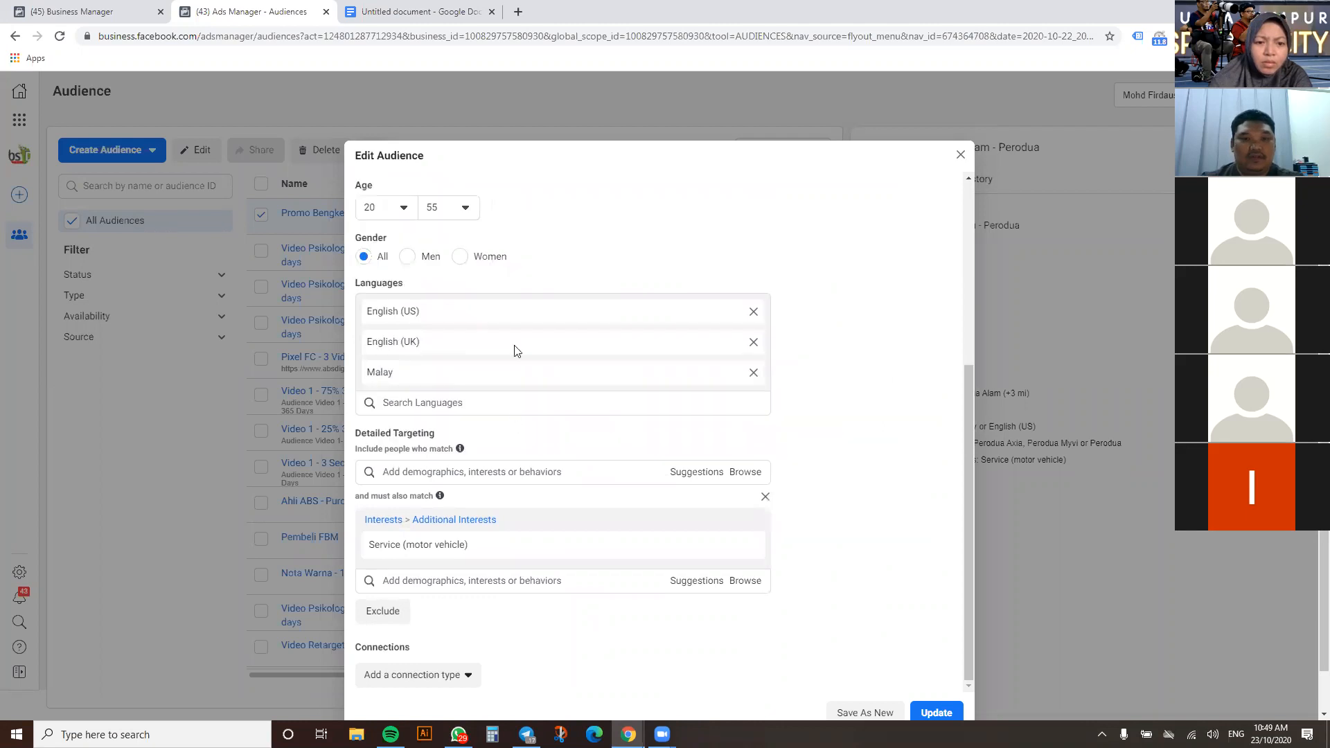
Add the interest Proton to the included detailed targeting and check the audience's potential reach and details
{"action": "left_click", "coordinate": [491, 473]}
{"action": "type", "text": "Proton"}
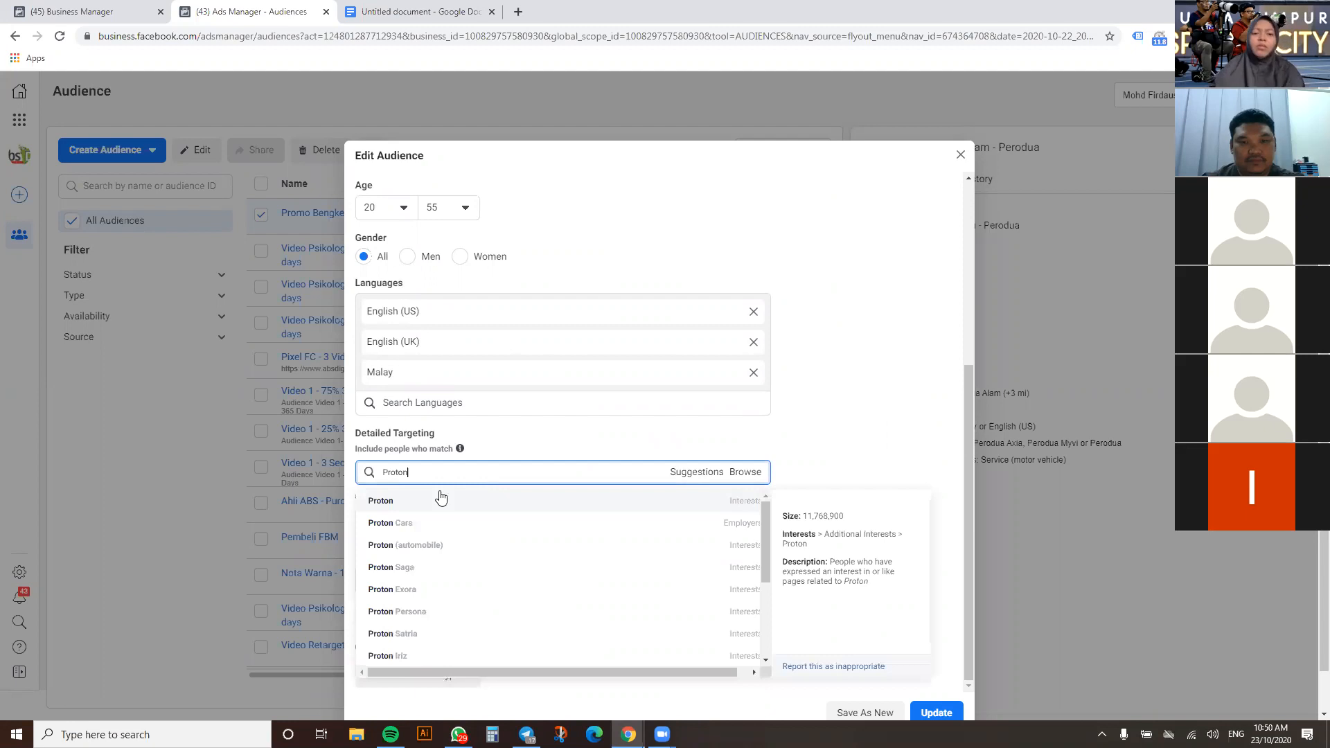
{"action": "left_click", "coordinate": [745, 498]}
{"action": "left_click", "coordinate": [861, 363]}
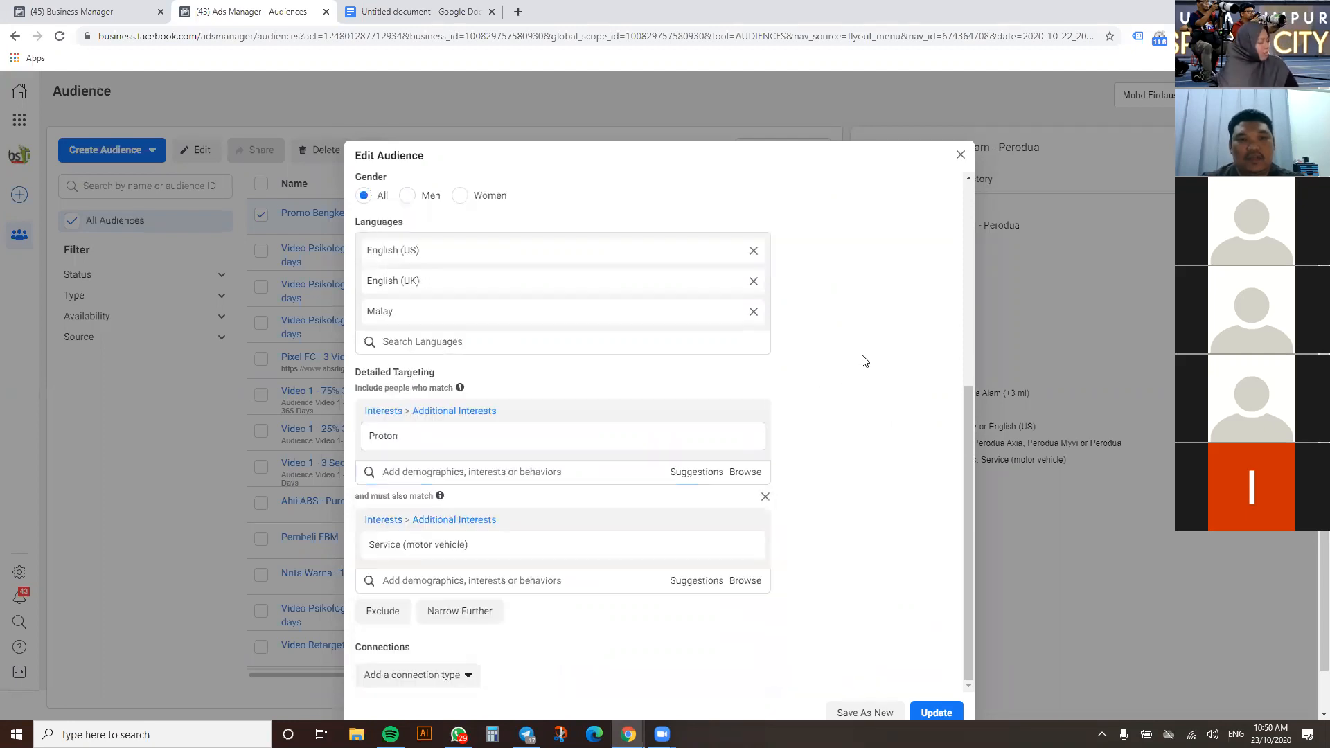
{"action": "scroll", "coordinate": [846, 331], "scroll_direction": "up", "scroll_amount": 5}
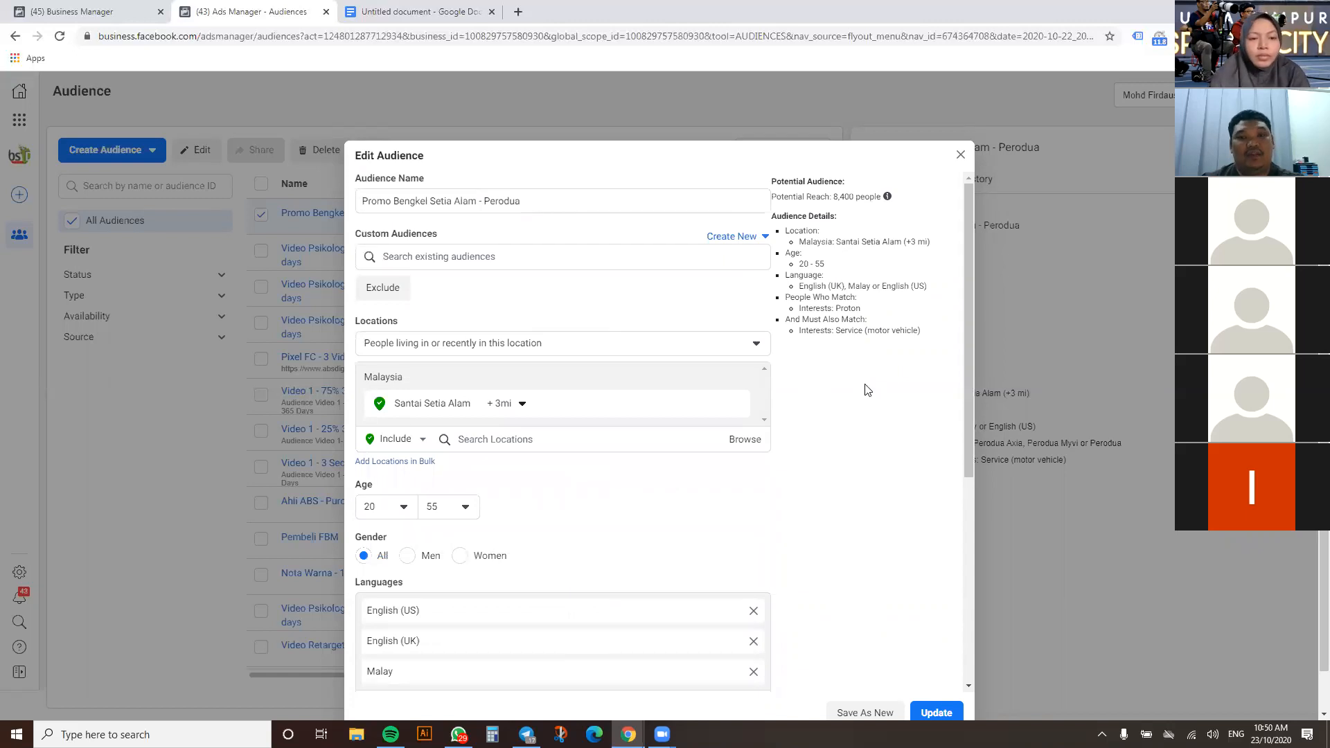
{"action": "scroll", "coordinate": [861, 396], "scroll_direction": "down", "scroll_amount": 5}
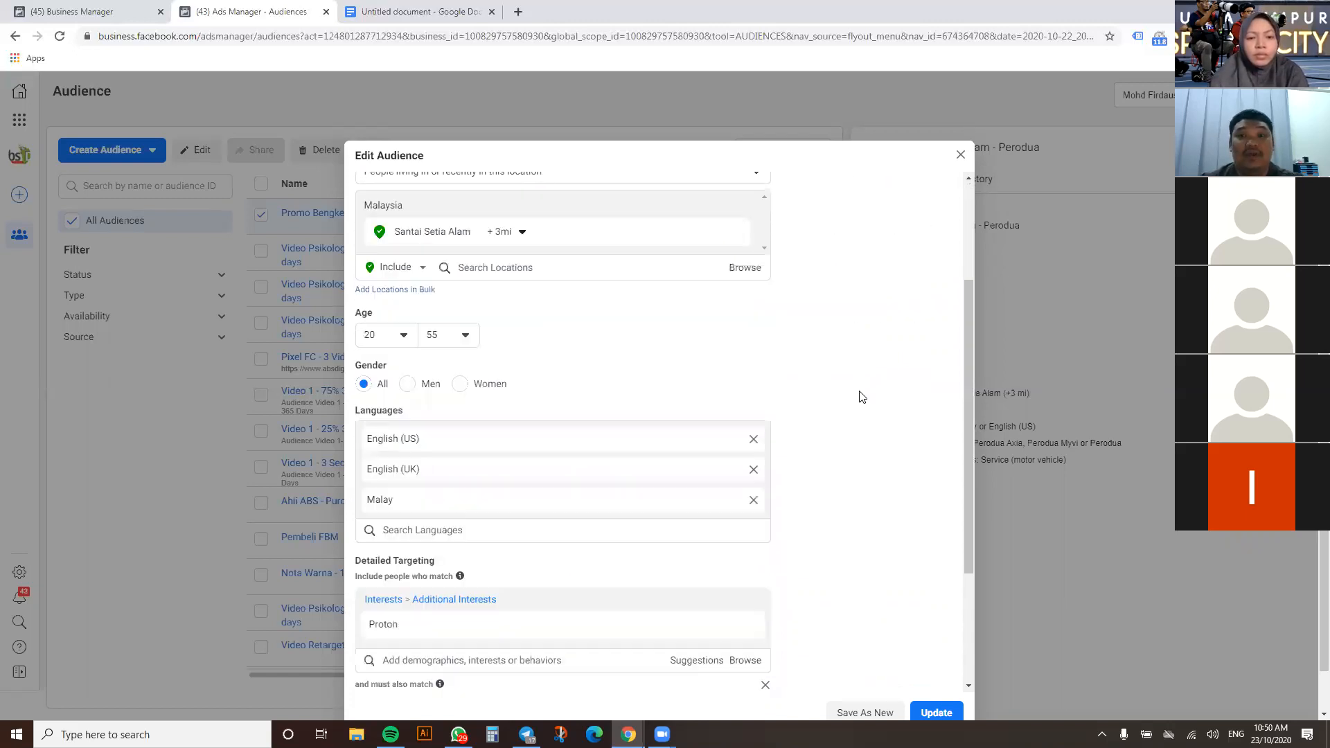
{"action": "scroll", "coordinate": [869, 384], "scroll_direction": "down", "scroll_amount": 2}
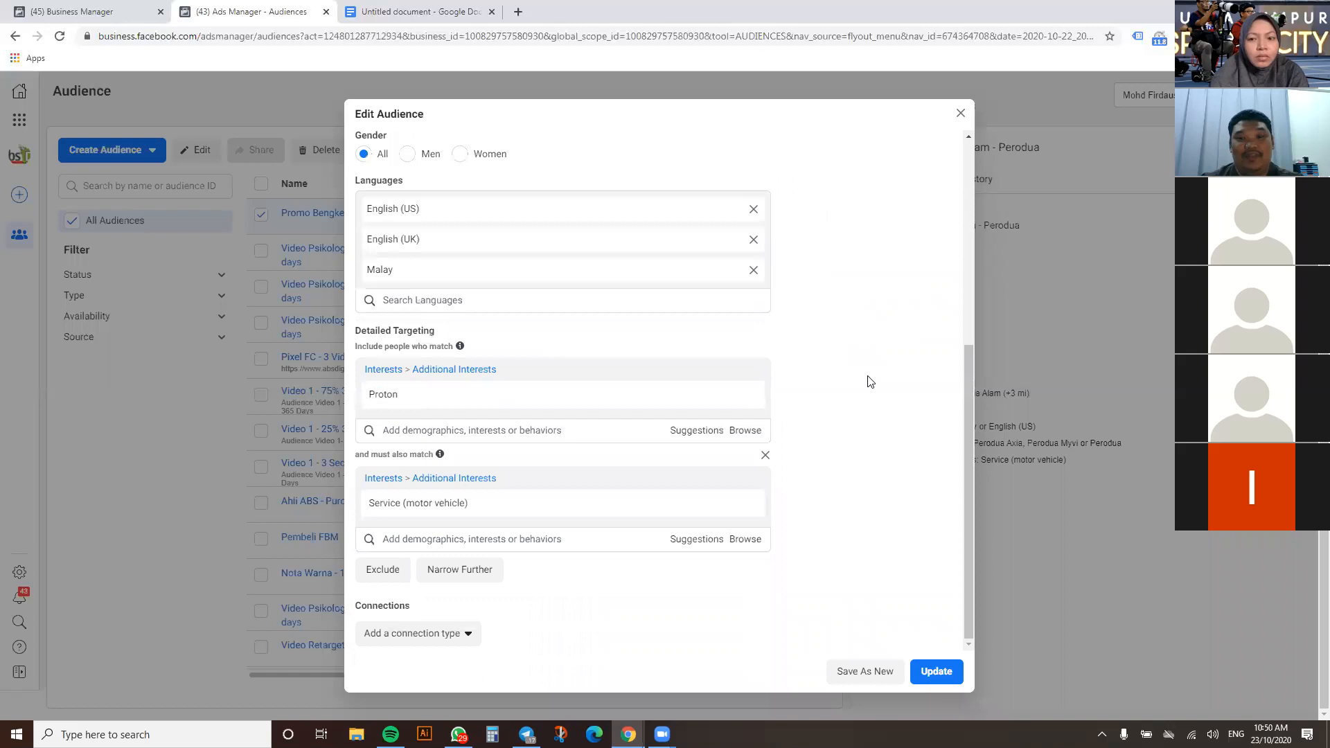
Change the audience name's ending to "Proton" and save it as a new audience, "Promo Bengkel Setia Alam - Proton - copy"
{"action": "scroll", "coordinate": [852, 552], "scroll_direction": "up", "scroll_amount": 5}
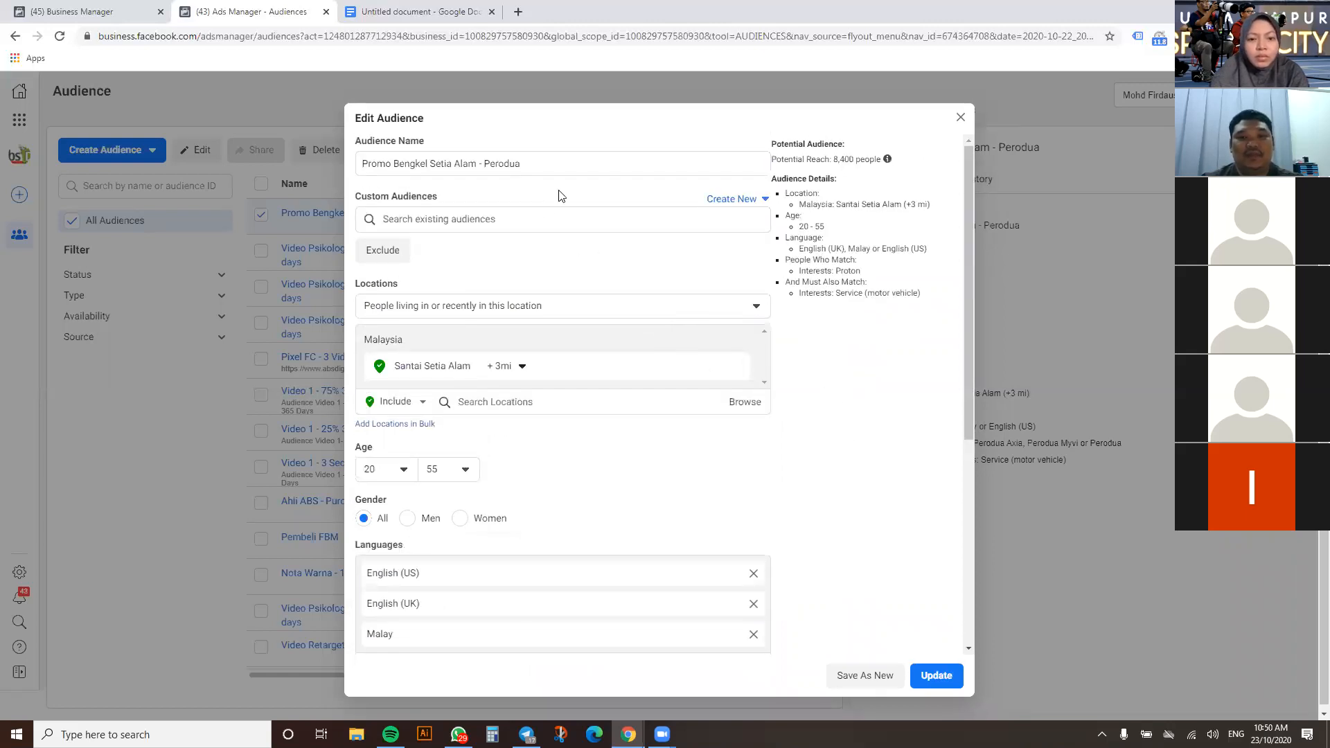
{"action": "left_click", "coordinate": [560, 164]}
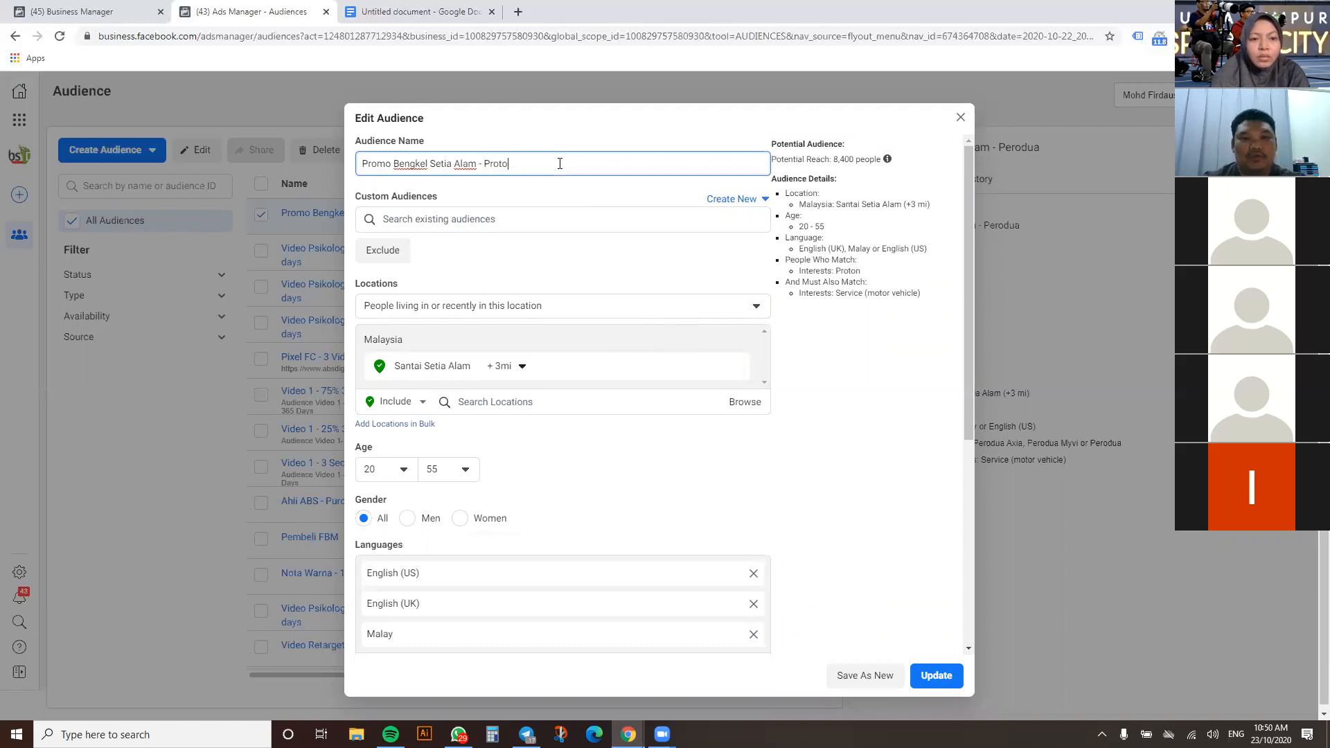
{"action": "scroll", "coordinate": [864, 496], "scroll_direction": "down", "scroll_amount": 5}
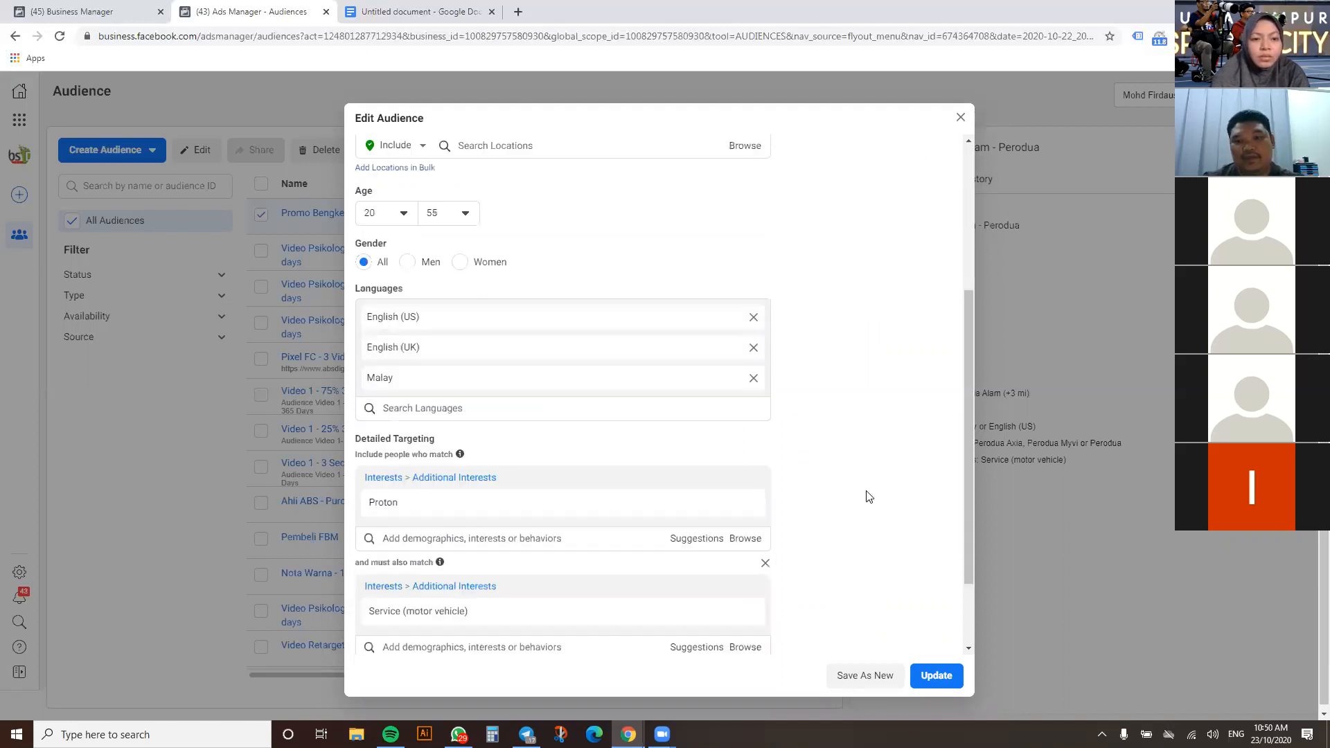
{"action": "left_click", "coordinate": [866, 672]}
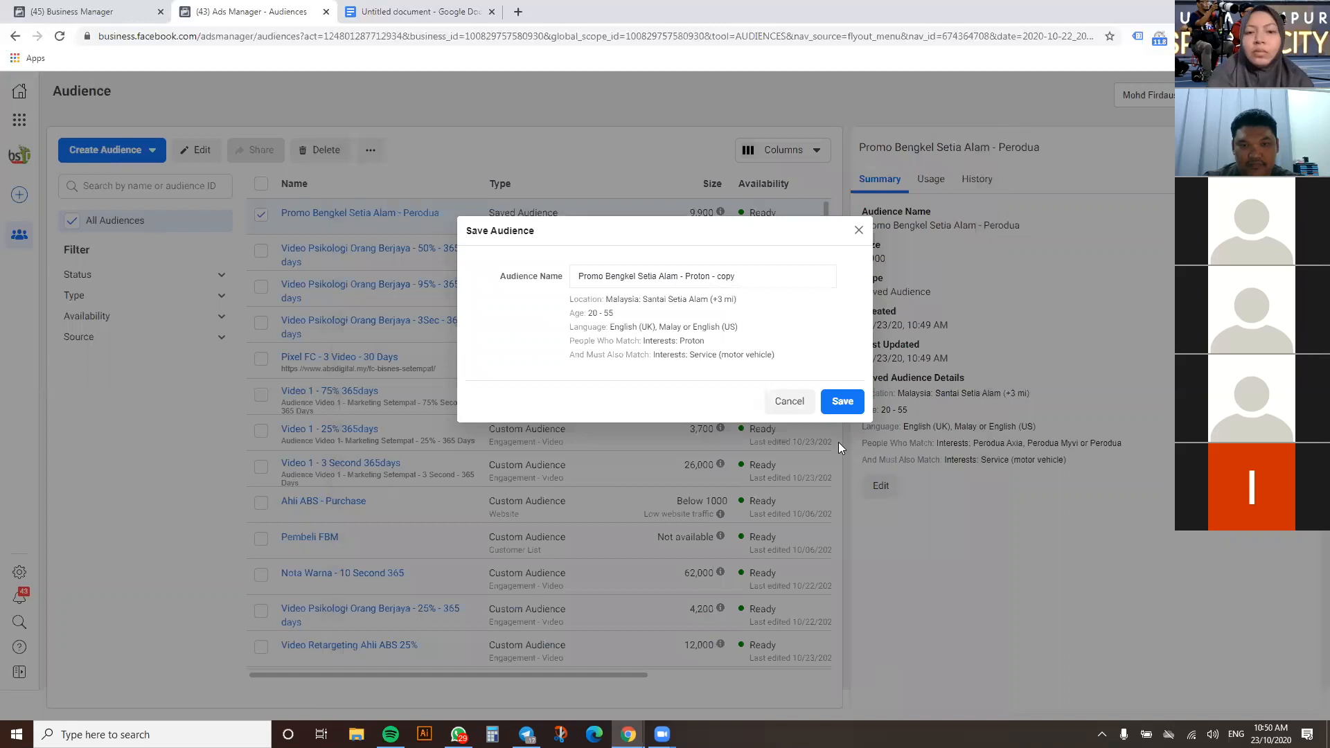
{"action": "left_click", "coordinate": [842, 402]}
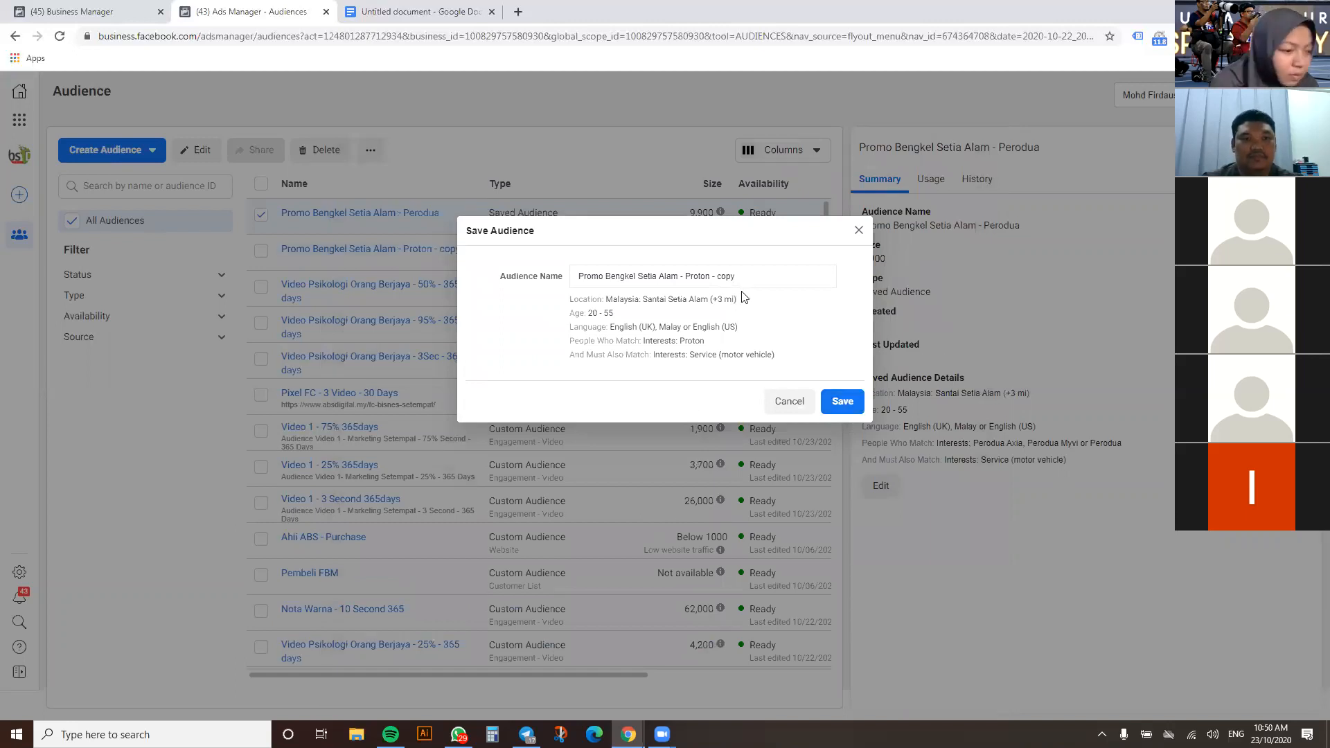
{"action": "left_click", "coordinate": [859, 230]}
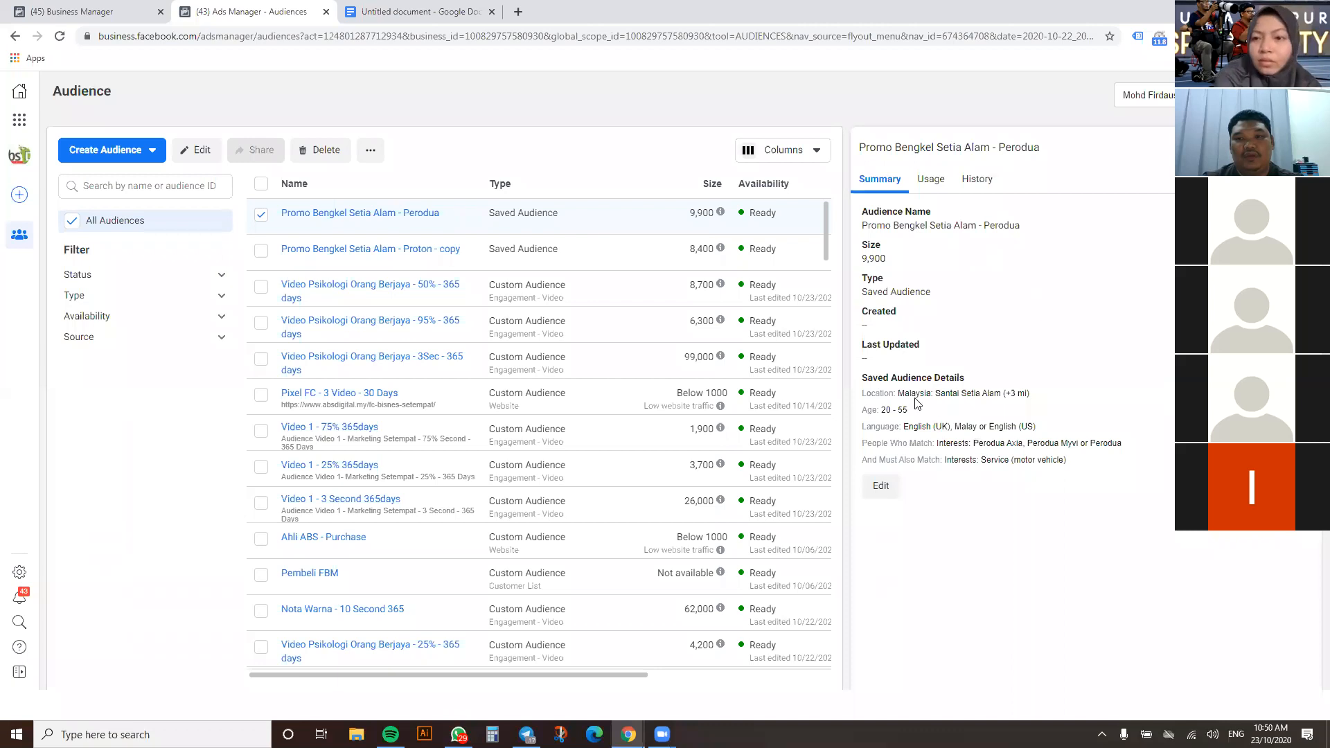
Review the summary of the Promo Bengkel Setia Alam - Proton - copy audience, deselect the Perodua audience and view the audience creation options
{"action": "mouse_move", "coordinate": [353, 256]}
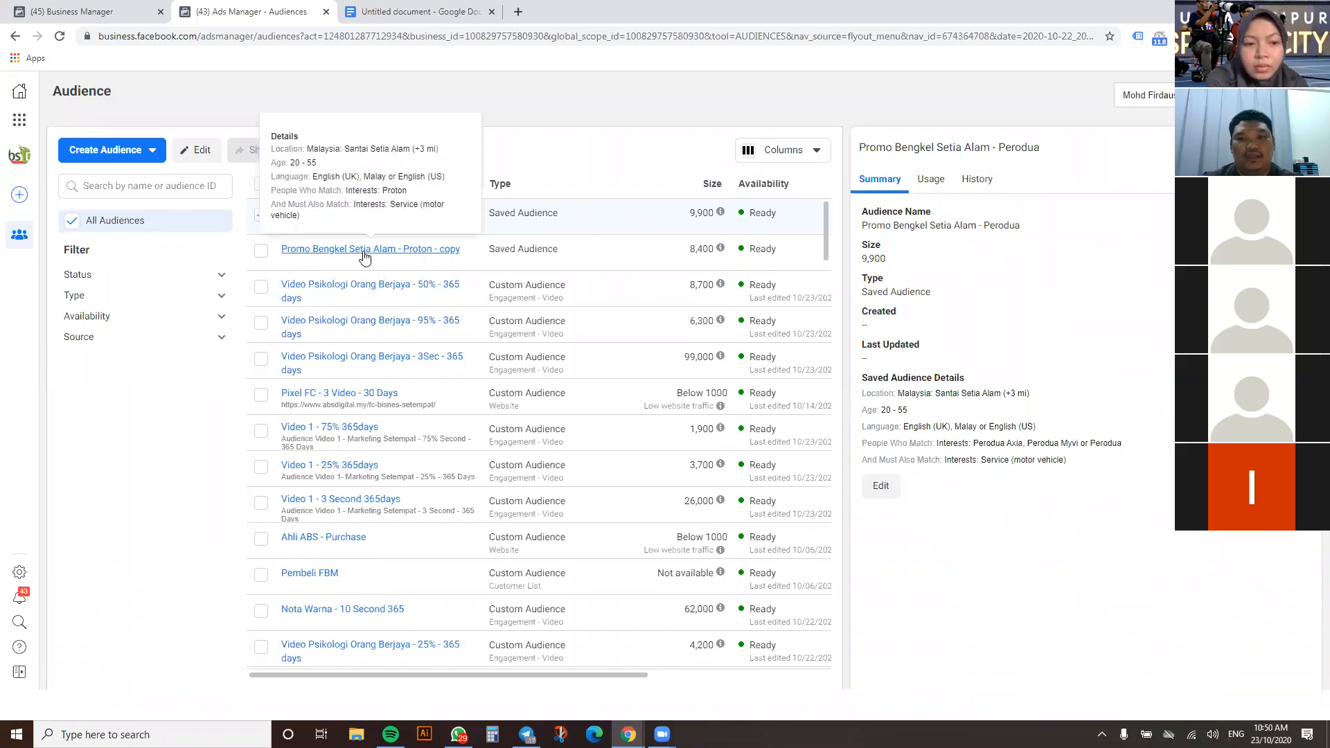
{"action": "left_click", "coordinate": [350, 251]}
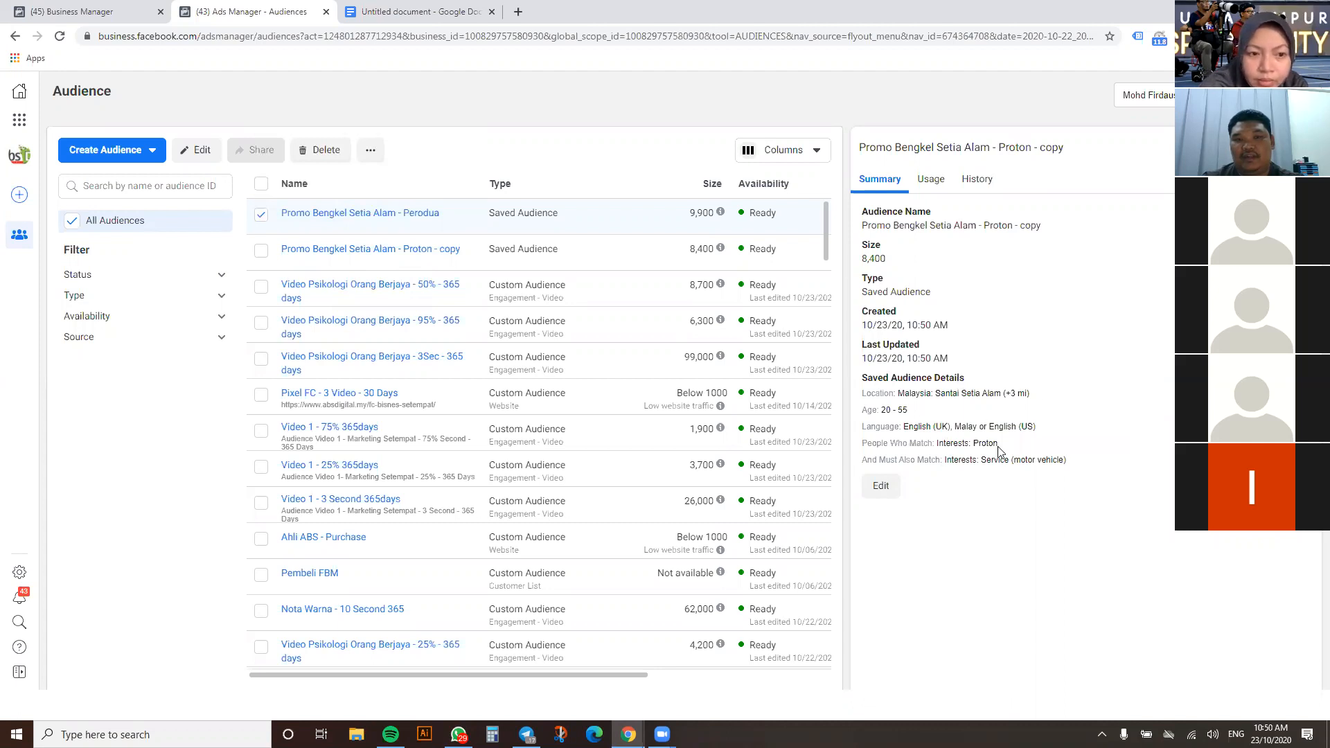
{"action": "left_click", "coordinate": [260, 215]}
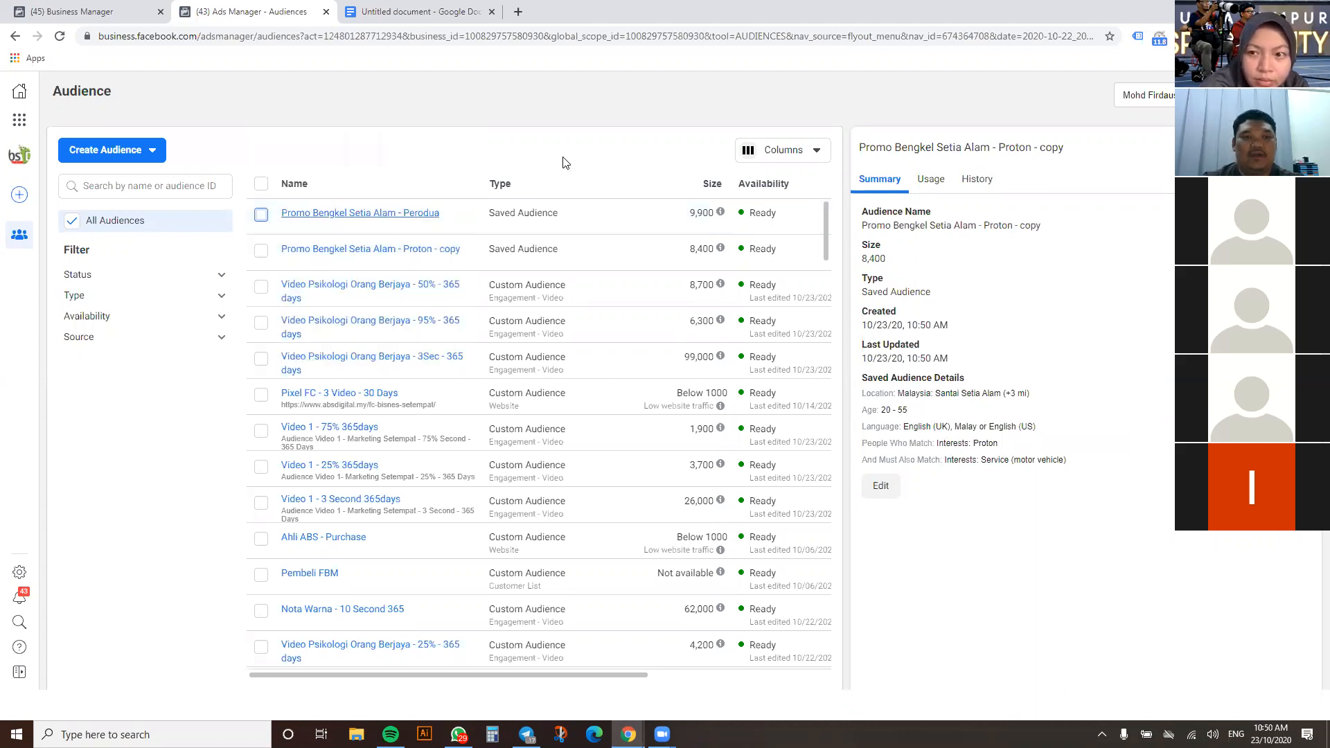
{"action": "left_click", "coordinate": [119, 153]}
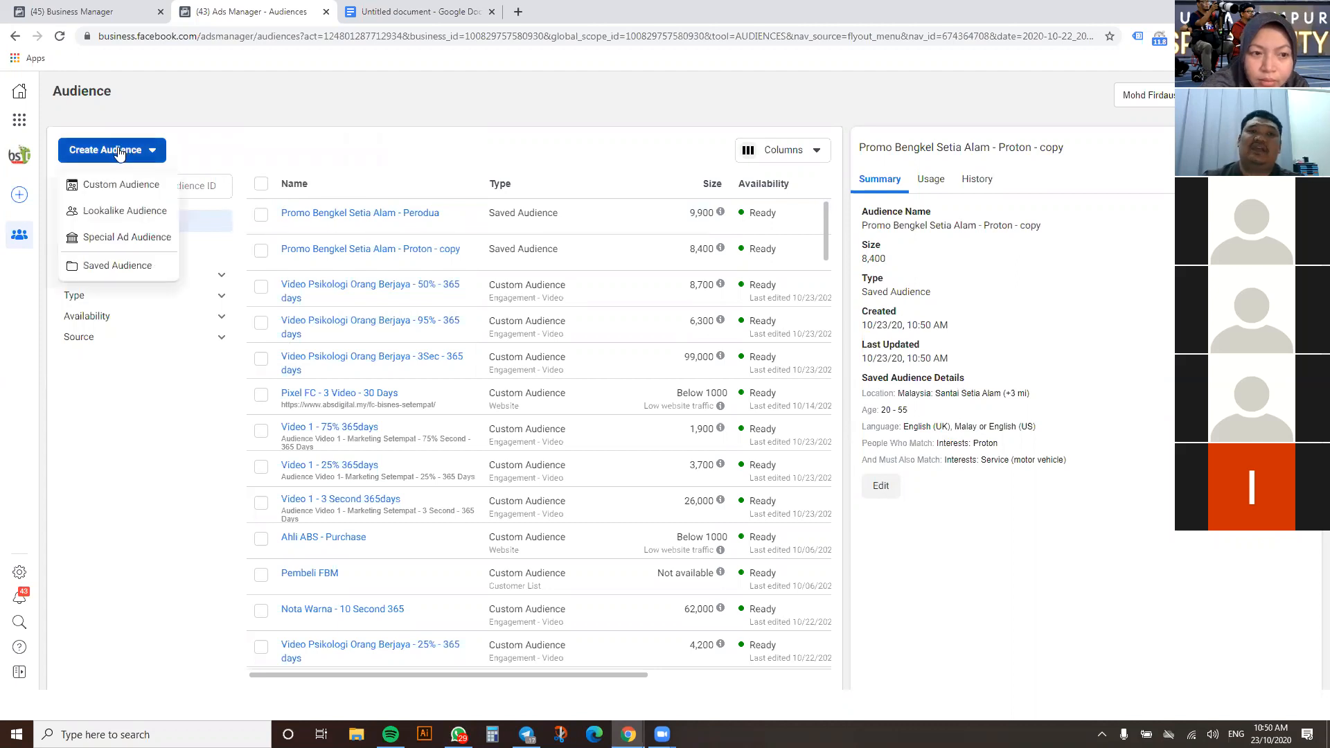
{"action": "left_click", "coordinate": [311, 129]}
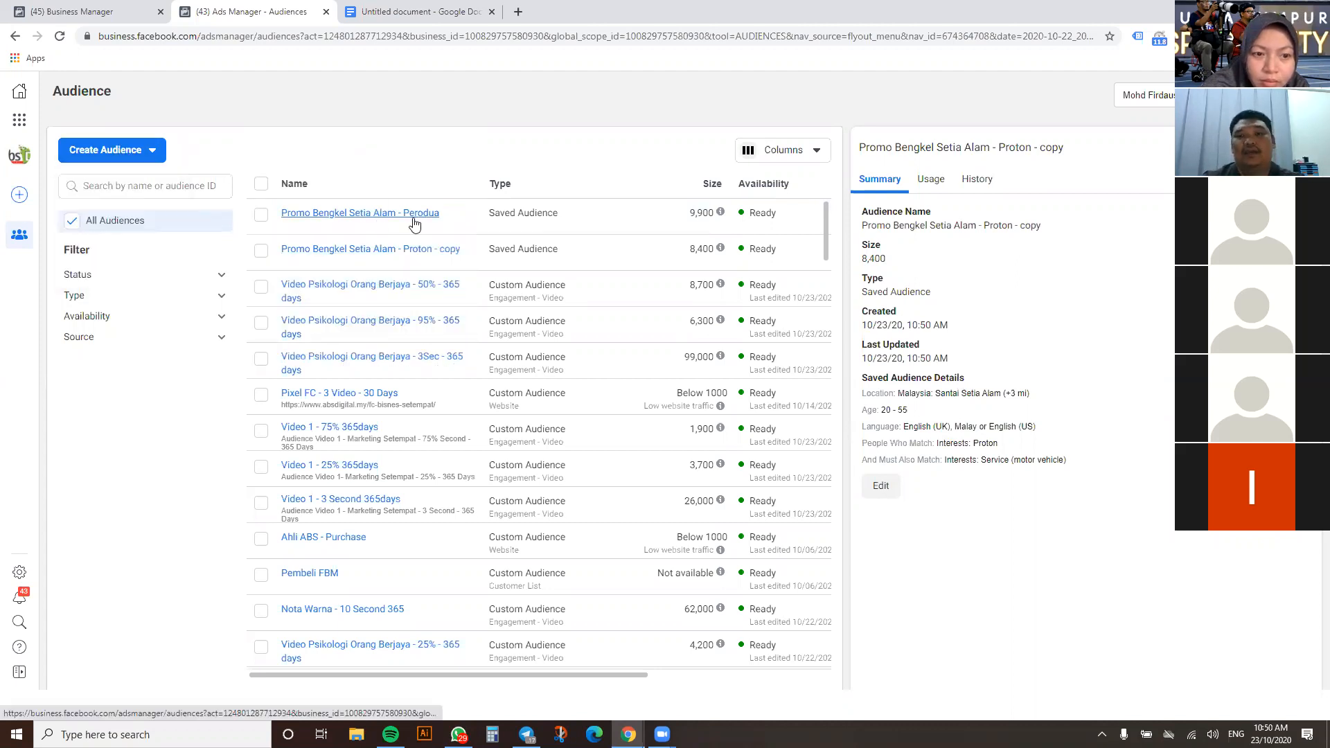
{"action": "mouse_move", "coordinate": [329, 221]}
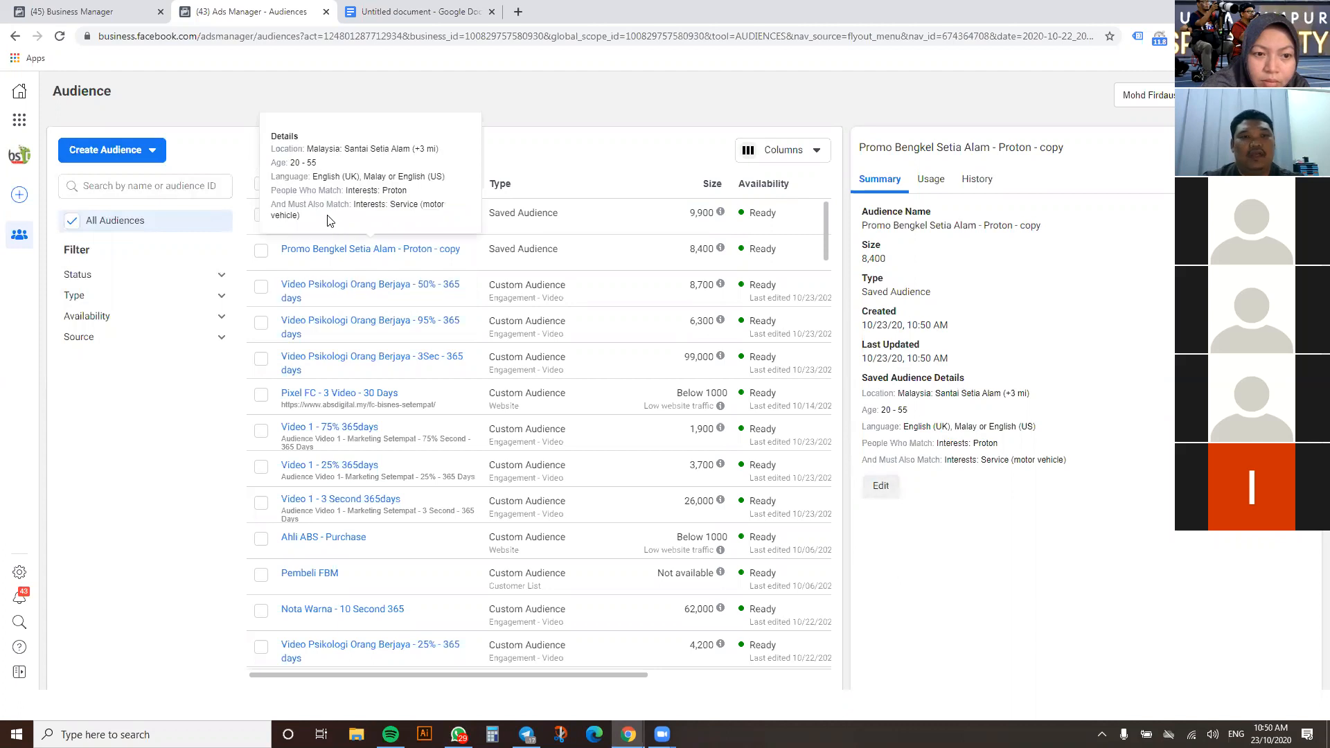
Open the Proton copy audience for editing and rename it "Promo Bengkel Setia Alam - Servis Kereta"
{"action": "left_click", "coordinate": [260, 215]}
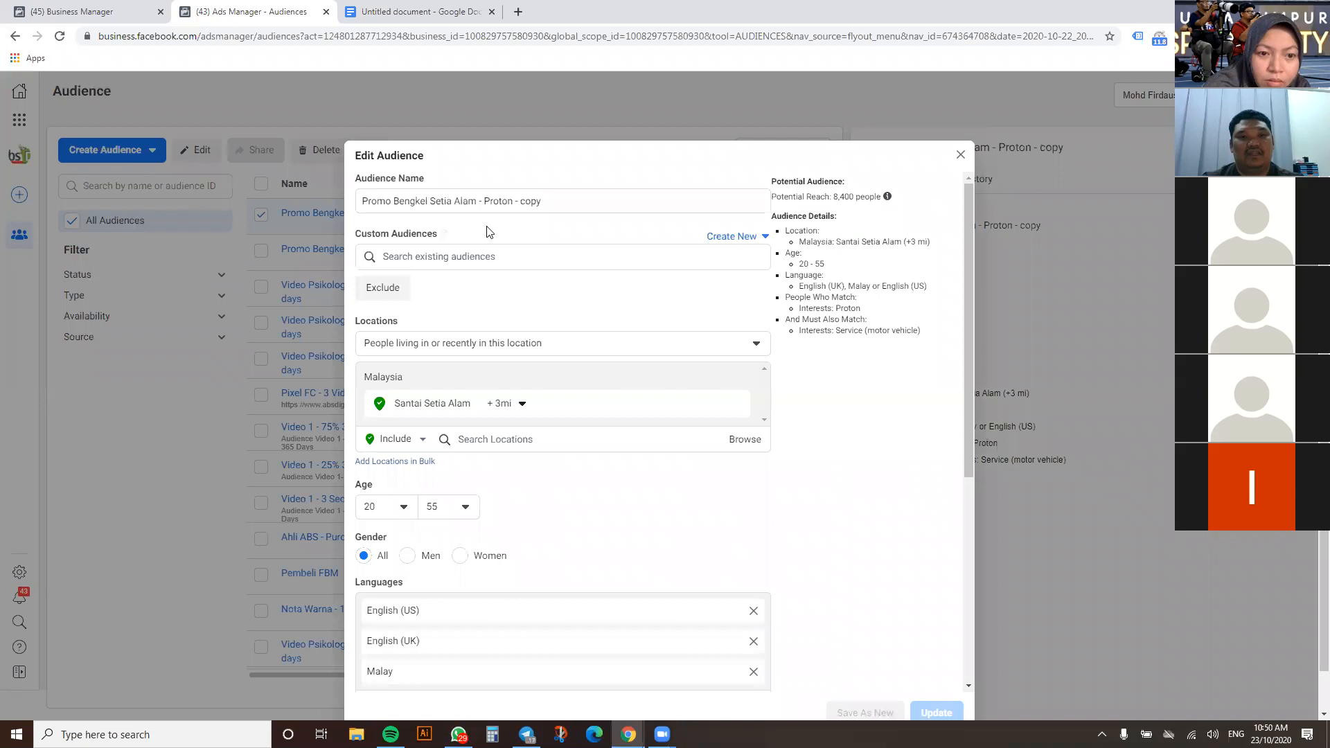
{"action": "left_click_drag", "start_coordinate": [557, 204], "coordinate": [485, 198]}
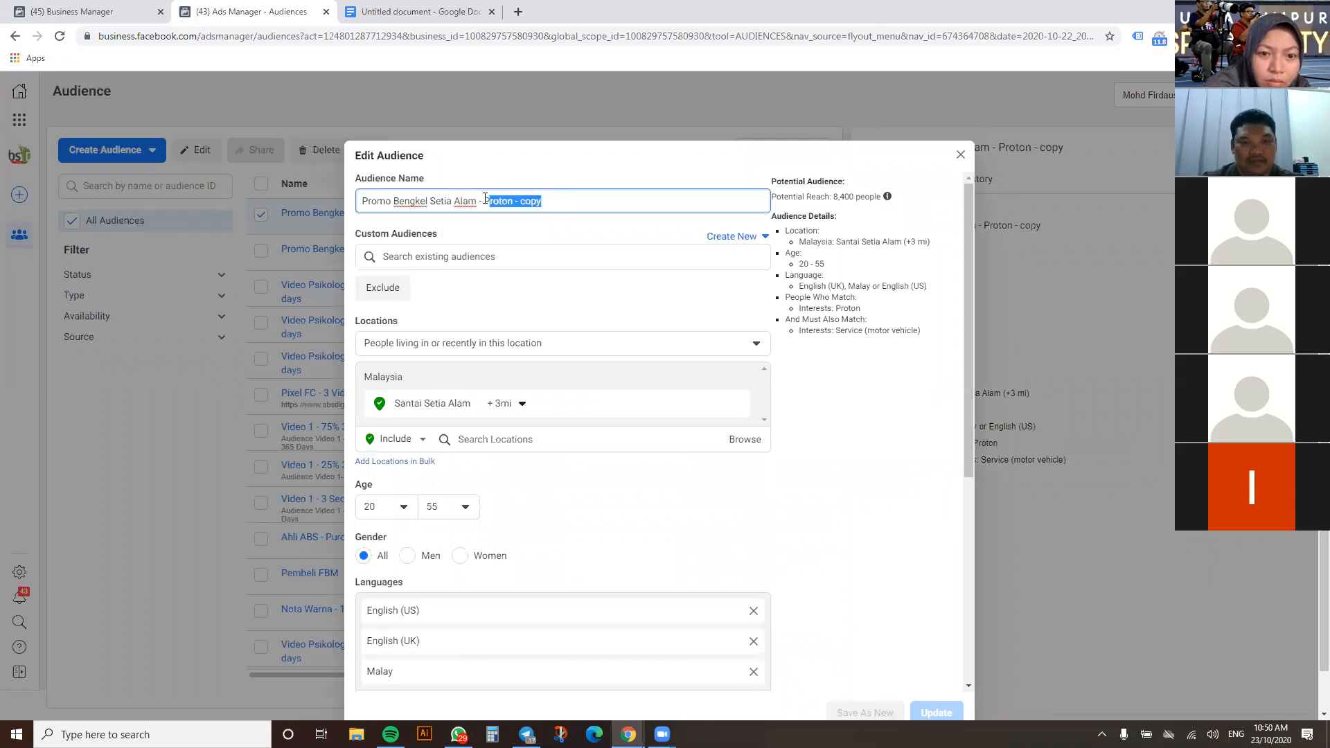
{"action": "type", "text": "Servis "}
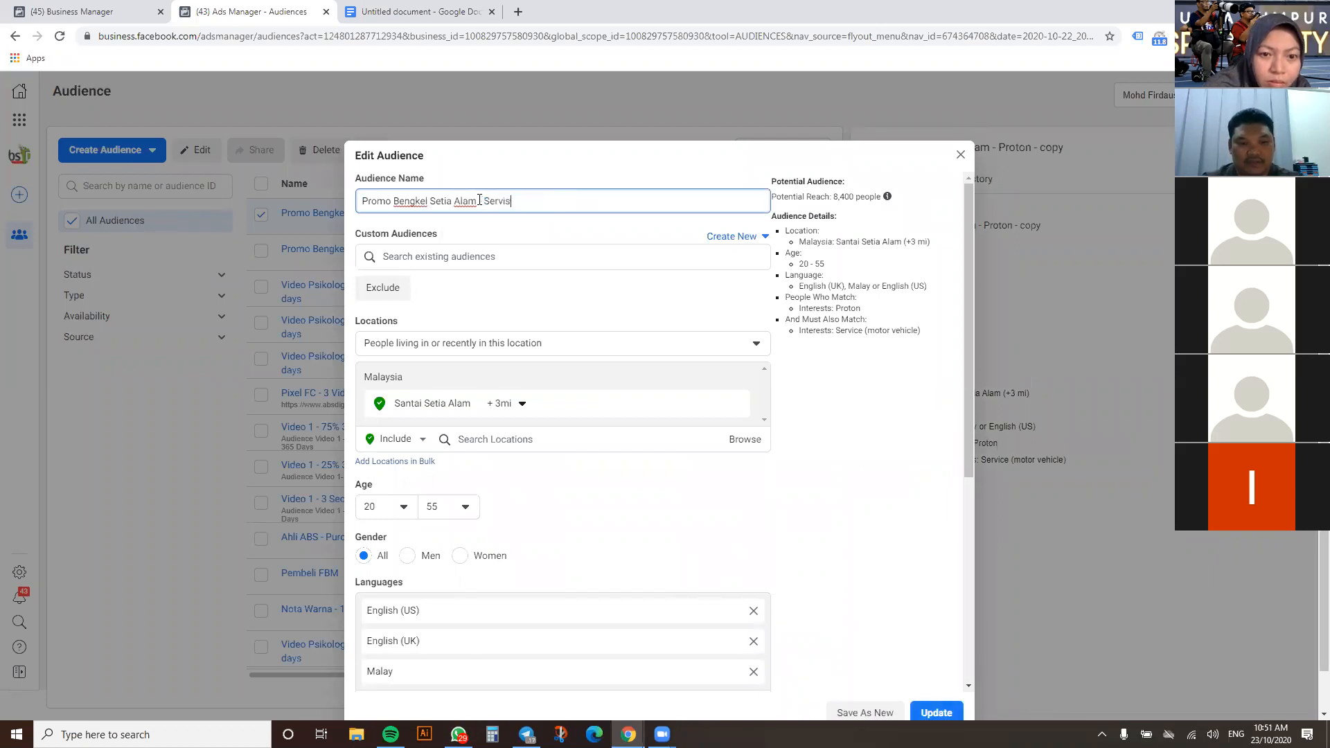
{"action": "type", "text": "Kereta"}
{"action": "left_click", "coordinate": [917, 425]}
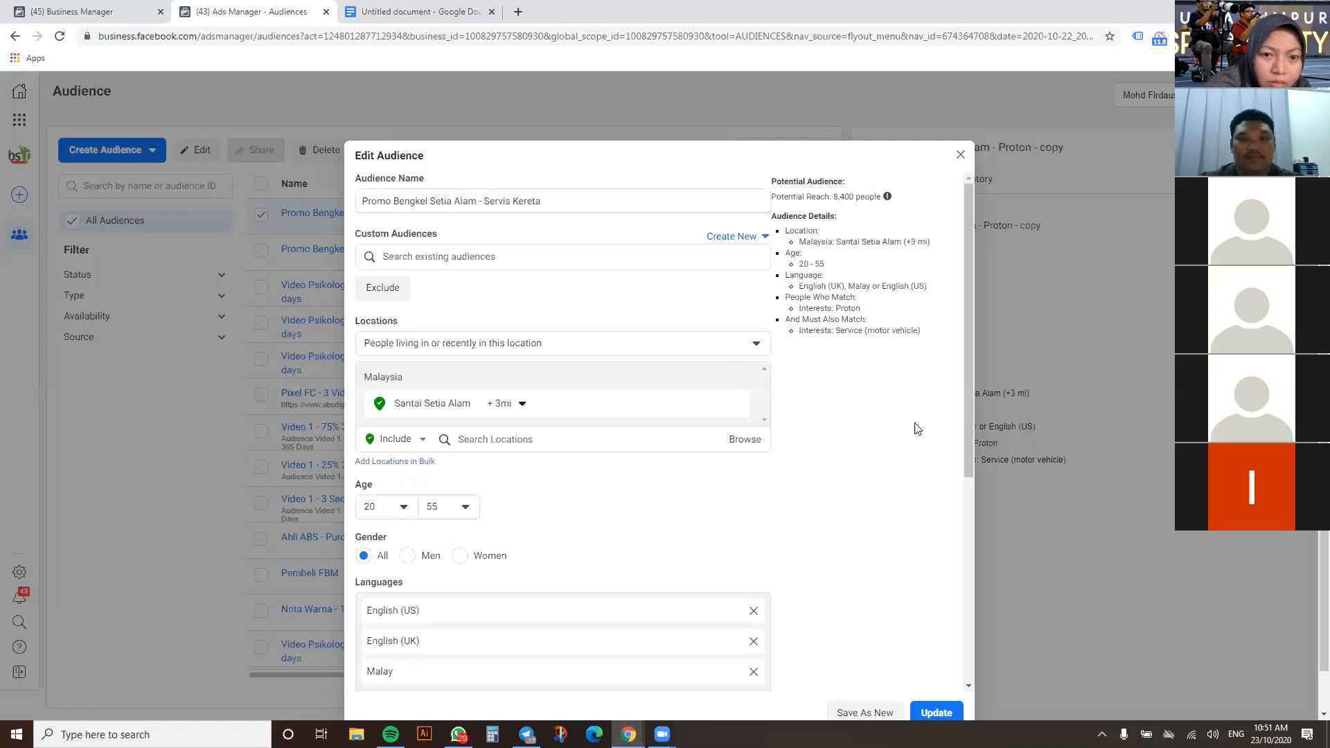
Remove the interest Proton from the included detailed targeting
{"action": "scroll", "coordinate": [738, 418], "scroll_direction": "down", "scroll_amount": 4}
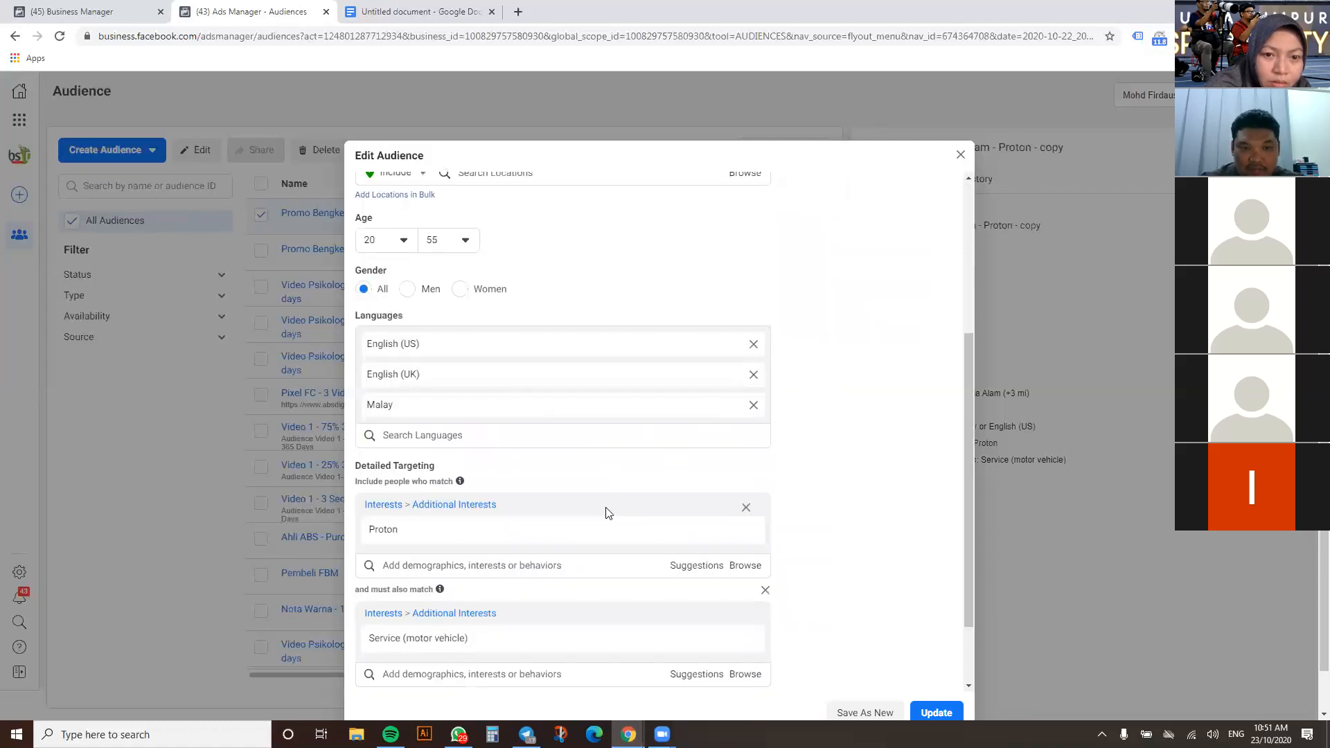
{"action": "scroll", "coordinate": [610, 511], "scroll_direction": "down", "scroll_amount": 2}
{"action": "left_click", "coordinate": [746, 437]}
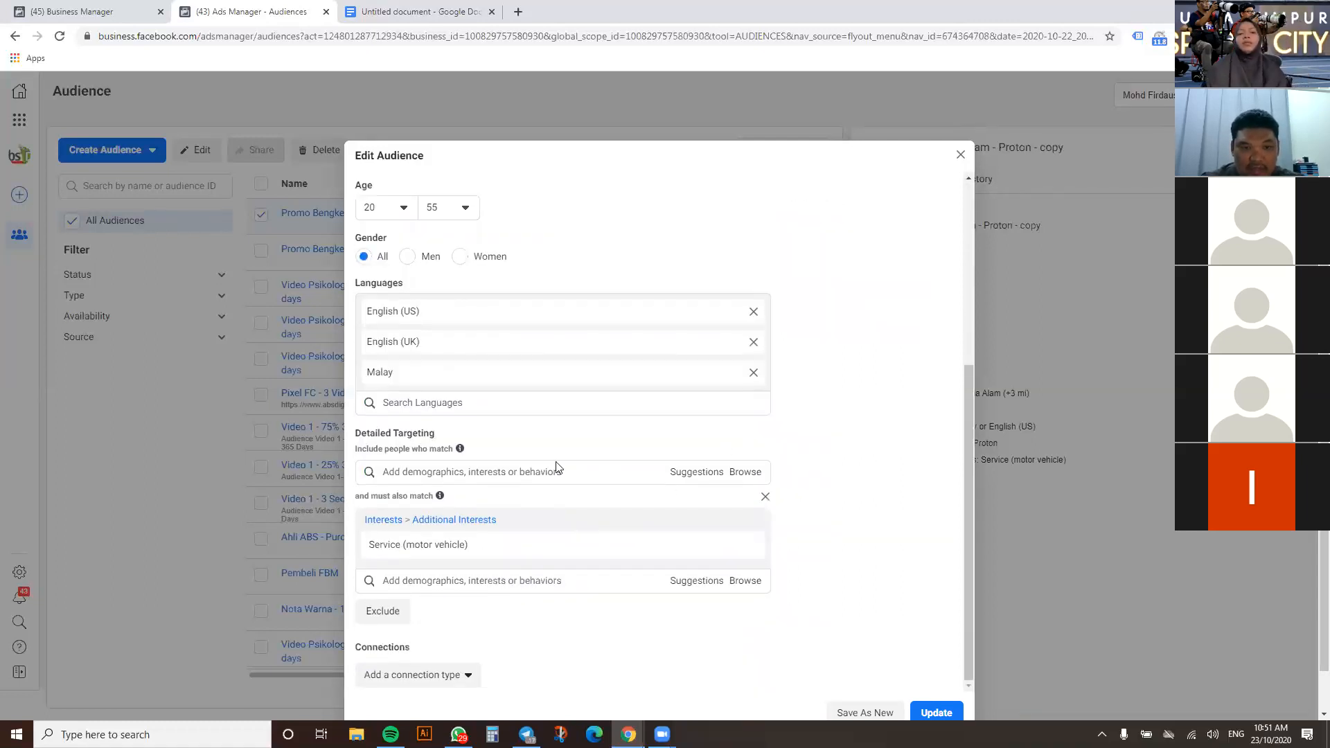
Search the included detailed targeting for "Service motor vehichle" and add the interest Service (economics)
{"action": "left_click", "coordinate": [496, 476]}
{"action": "type", "text": "Serive"}
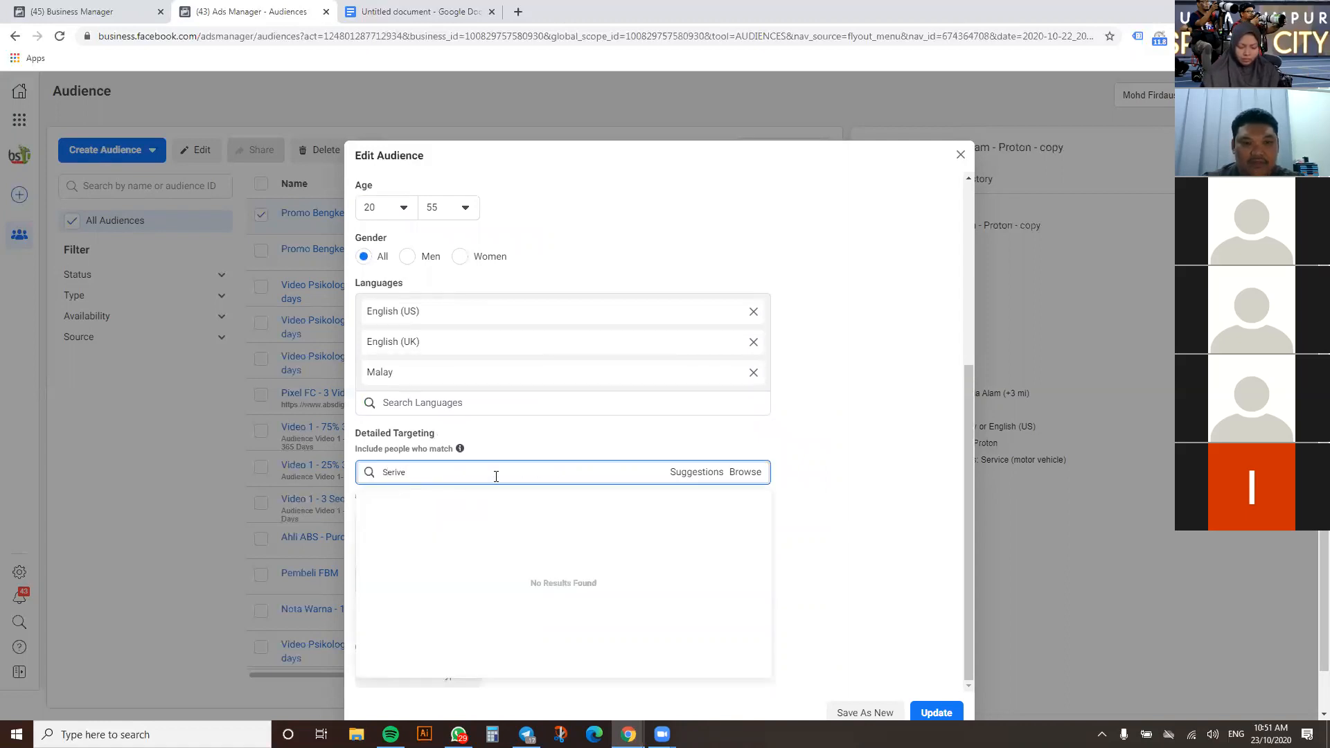
{"action": "key", "text": "BackSpace"}
{"action": "type", "text": "ie"}
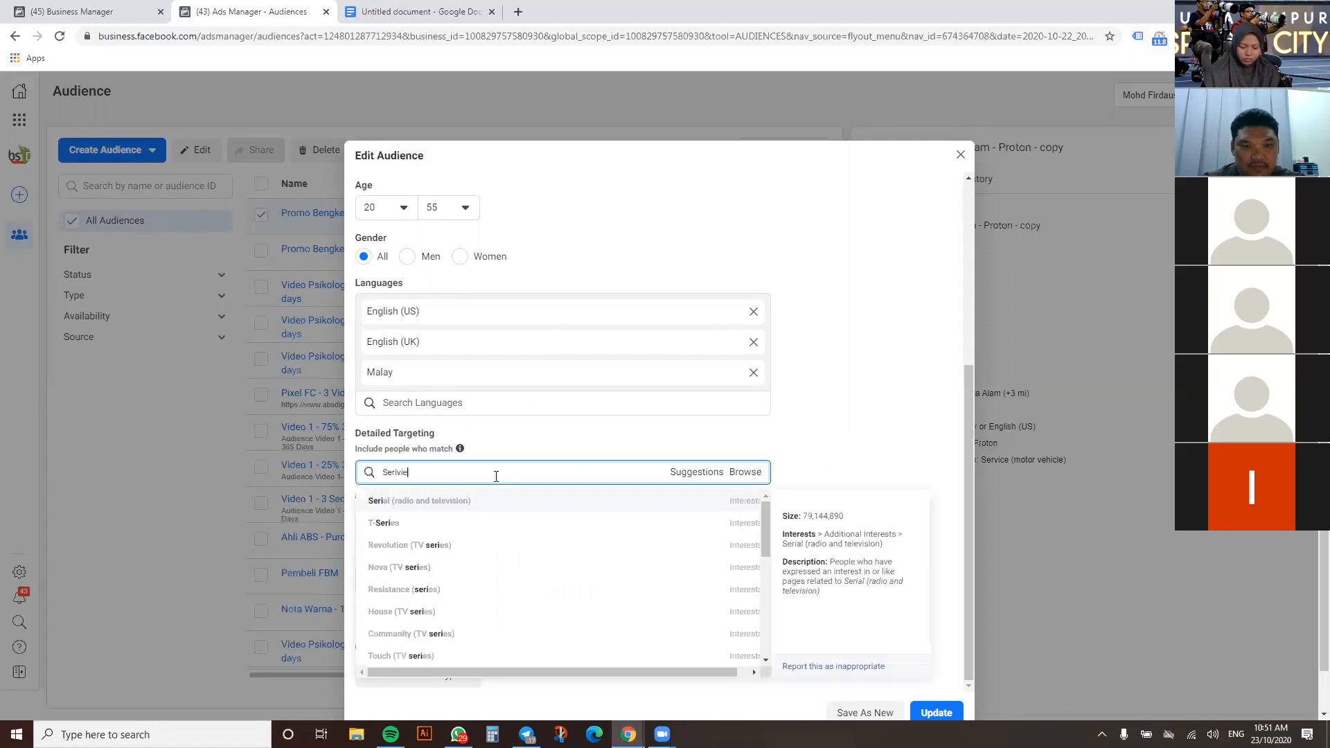
{"action": "type", "text": "i"}
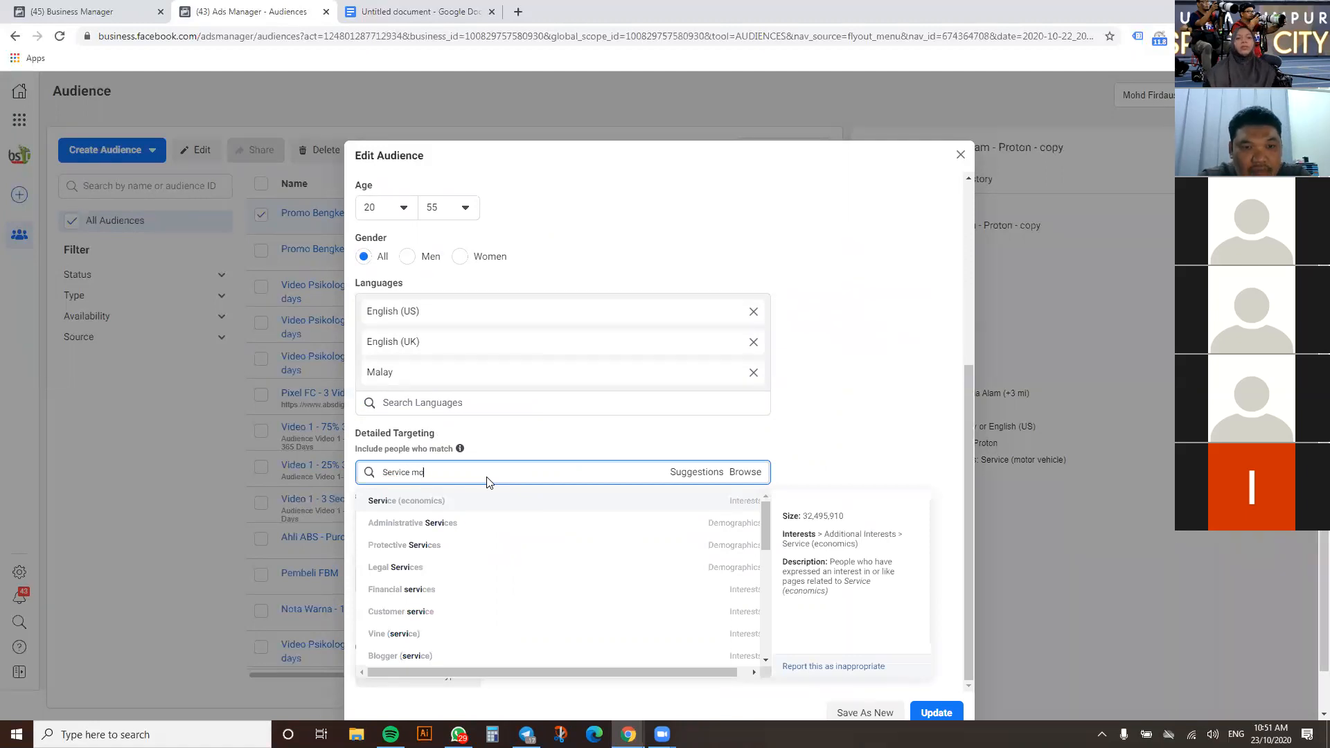
{"action": "type", "text": "ce motor vehichle"}
{"action": "key", "text": "Return"}
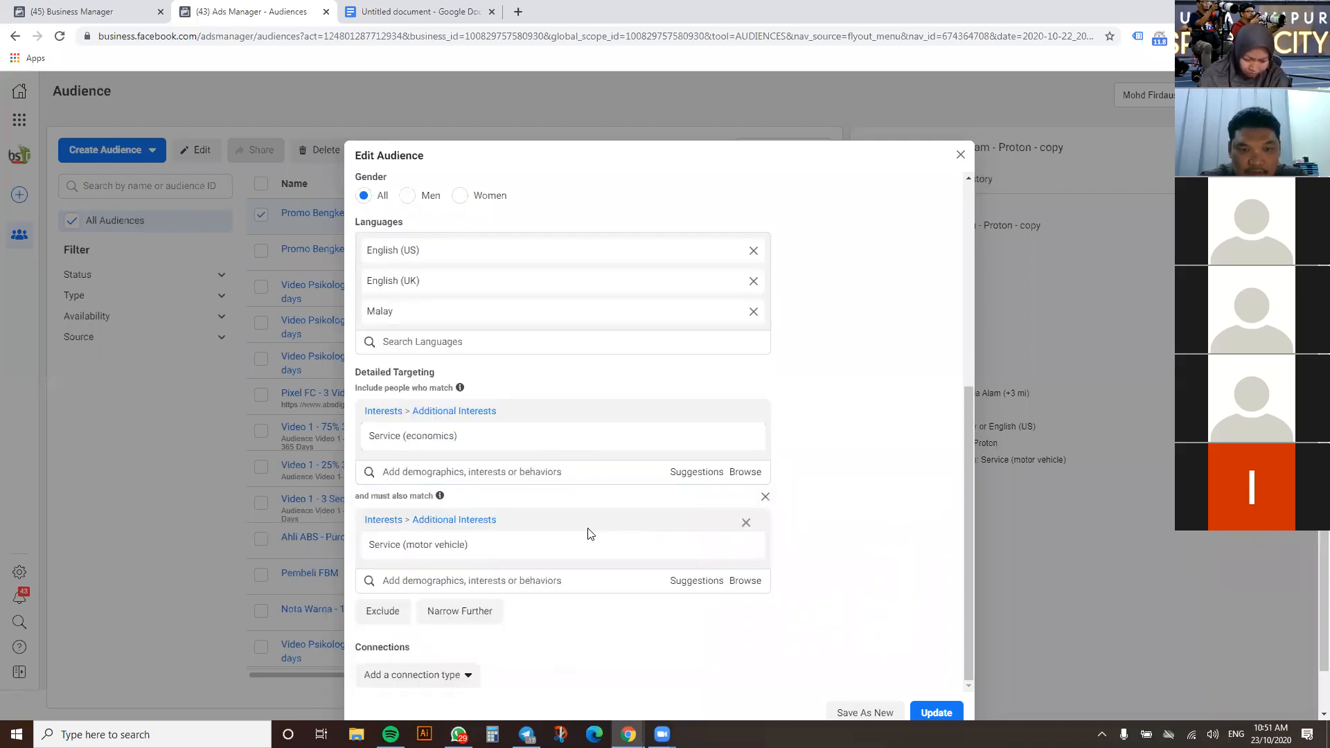
Remove Service (motor vehicle) from the must-also-match targeting and Service (economics) from the included detailed targeting
{"action": "mouse_move", "coordinate": [677, 547]}
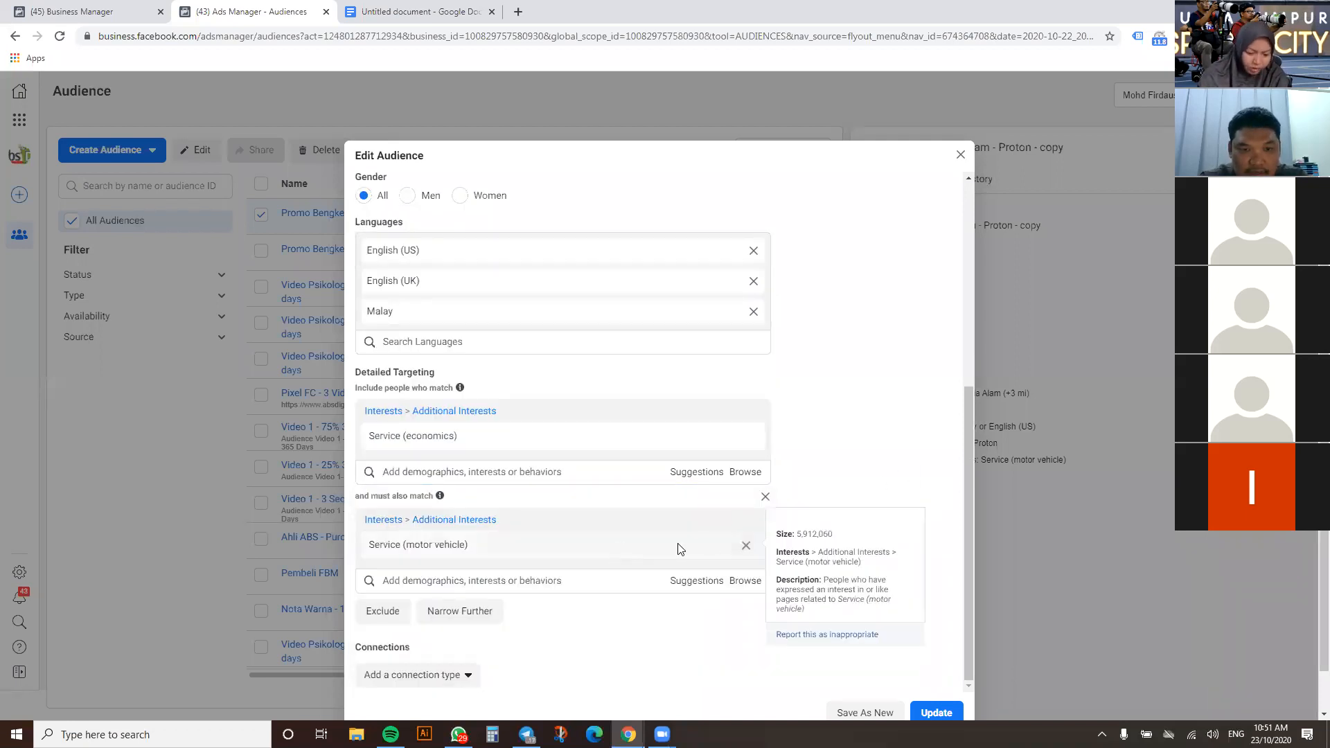
{"action": "left_click", "coordinate": [744, 546]}
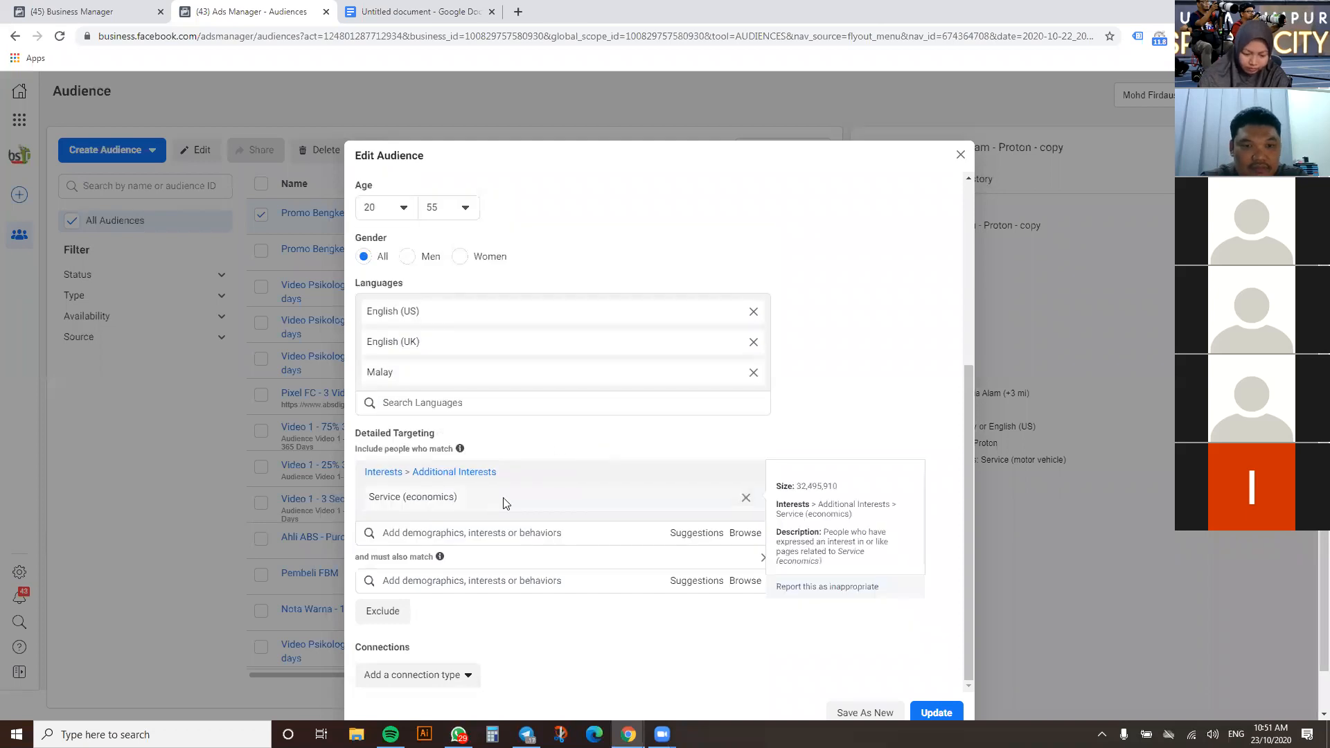
{"action": "left_click", "coordinate": [746, 497]}
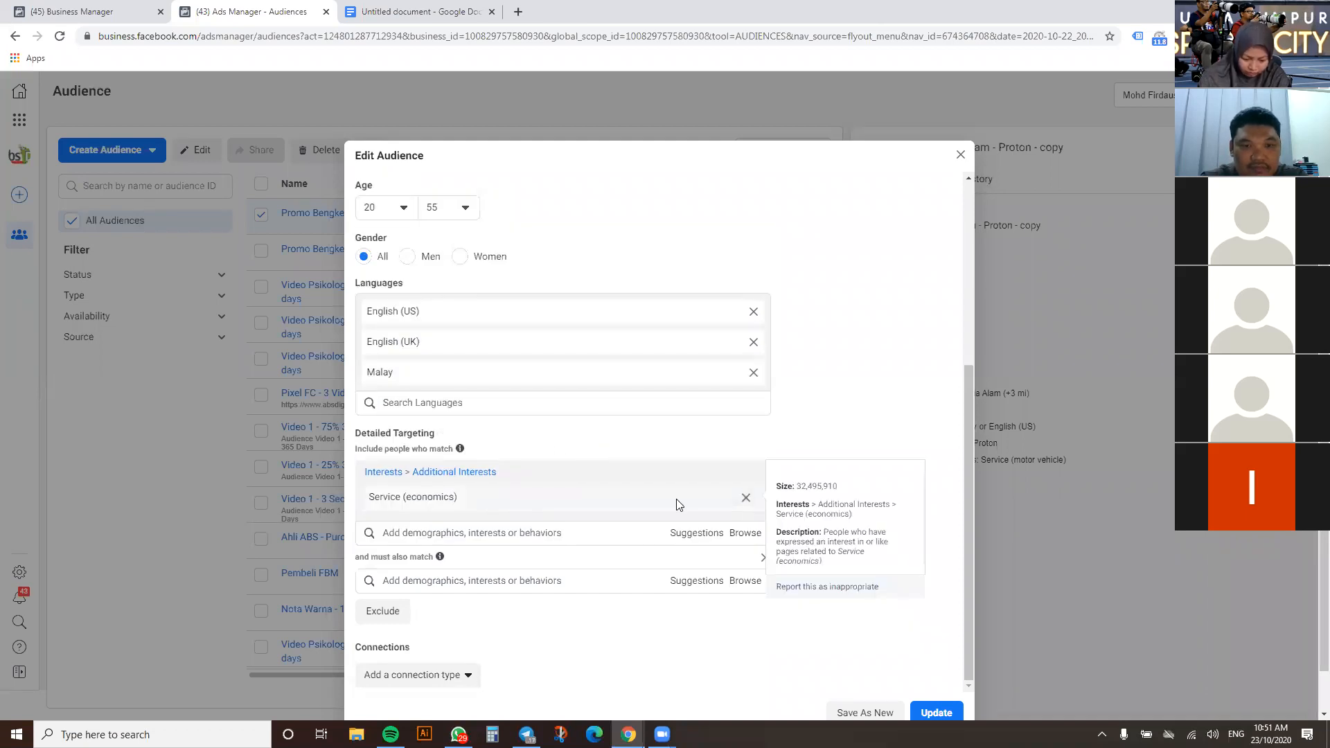
Search the included detailed targeting for "Service Mot" and add the interest Service (motor vehicle)
{"action": "left_click", "coordinate": [463, 537]}
{"action": "type", "text": "Service Mot"}
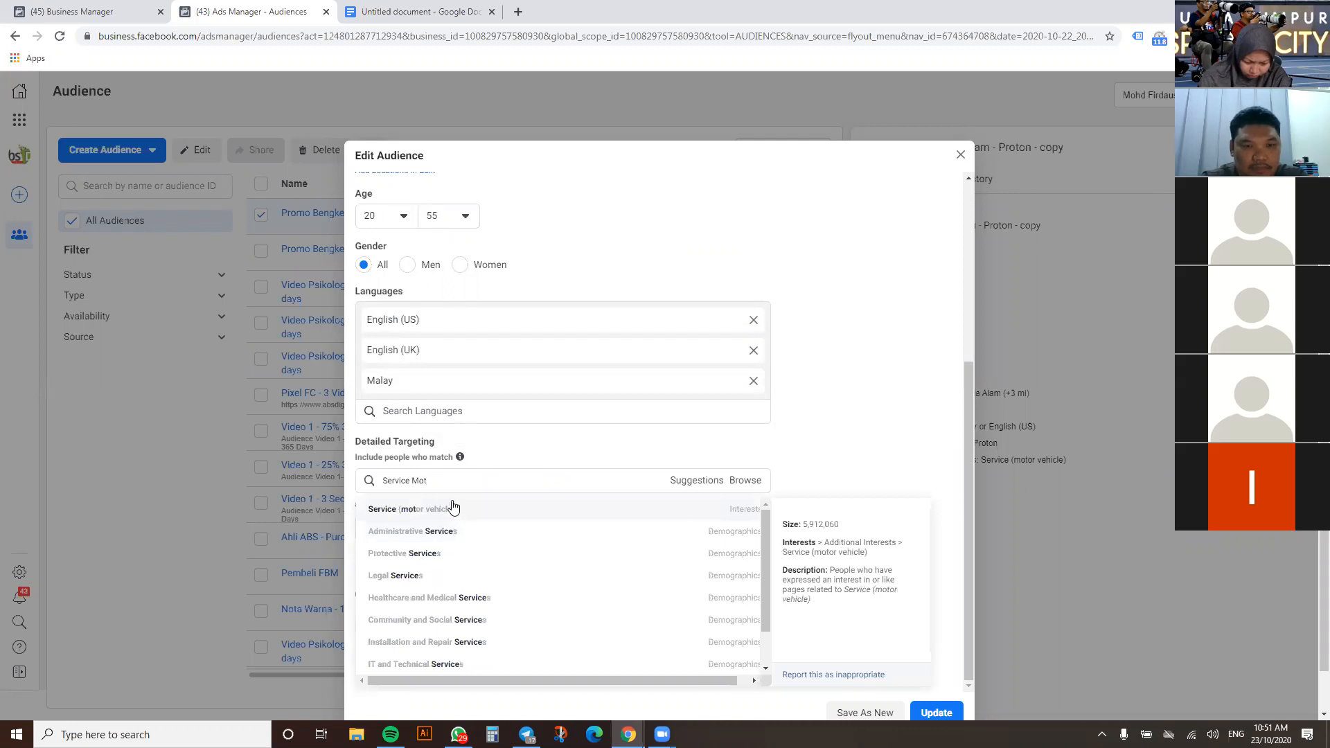
{"action": "left_click", "coordinate": [453, 509]}
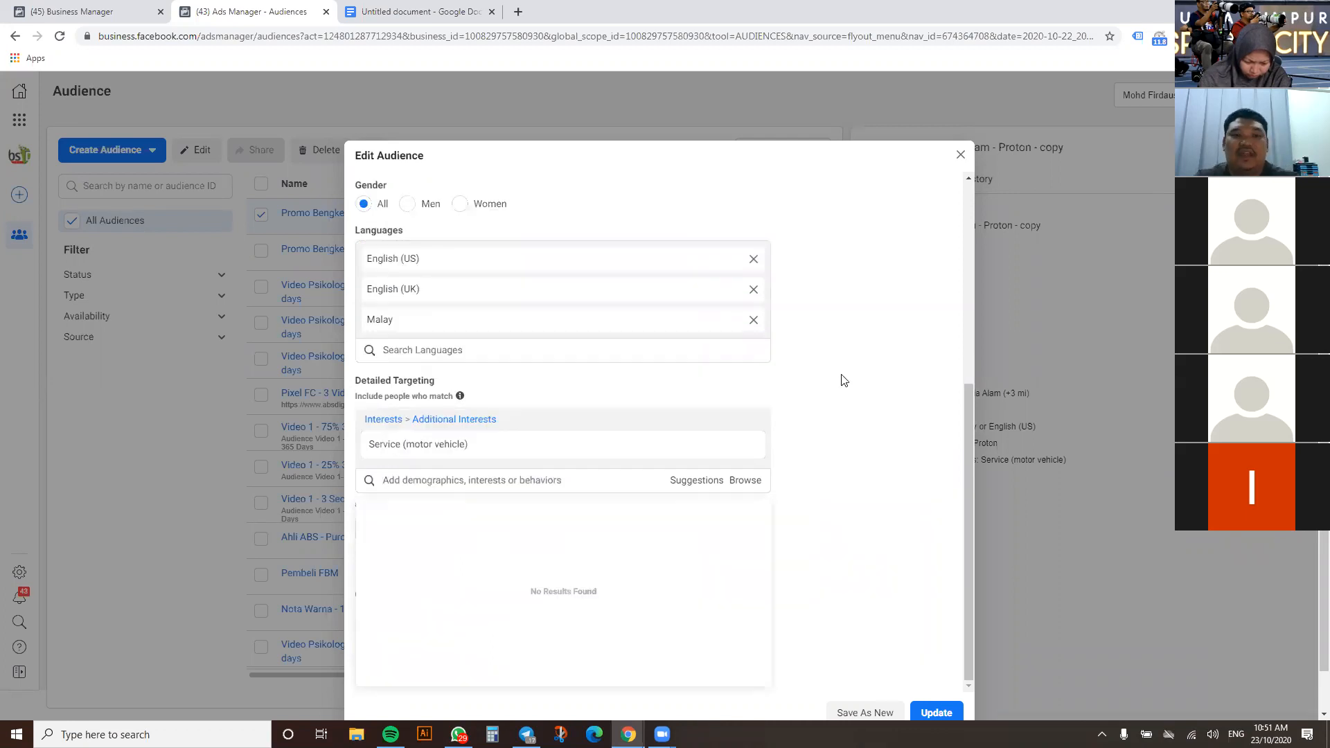
Review the servicing audience's potential reach, location, age range, languages and detailed targeting before saving
{"action": "scroll", "coordinate": [843, 380], "scroll_direction": "up", "scroll_amount": 5}
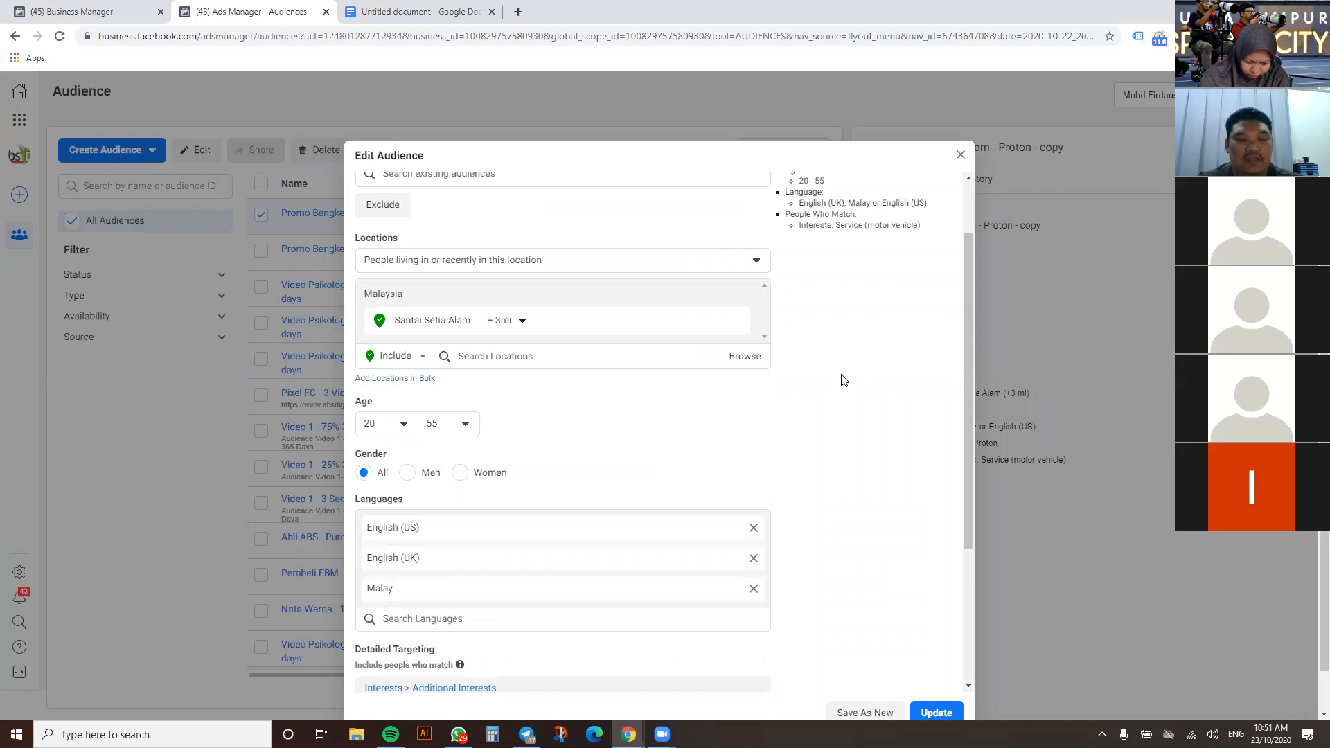
{"action": "scroll", "coordinate": [844, 380], "scroll_direction": "up", "scroll_amount": 1}
{"action": "scroll", "coordinate": [843, 380], "scroll_direction": "up", "scroll_amount": 2}
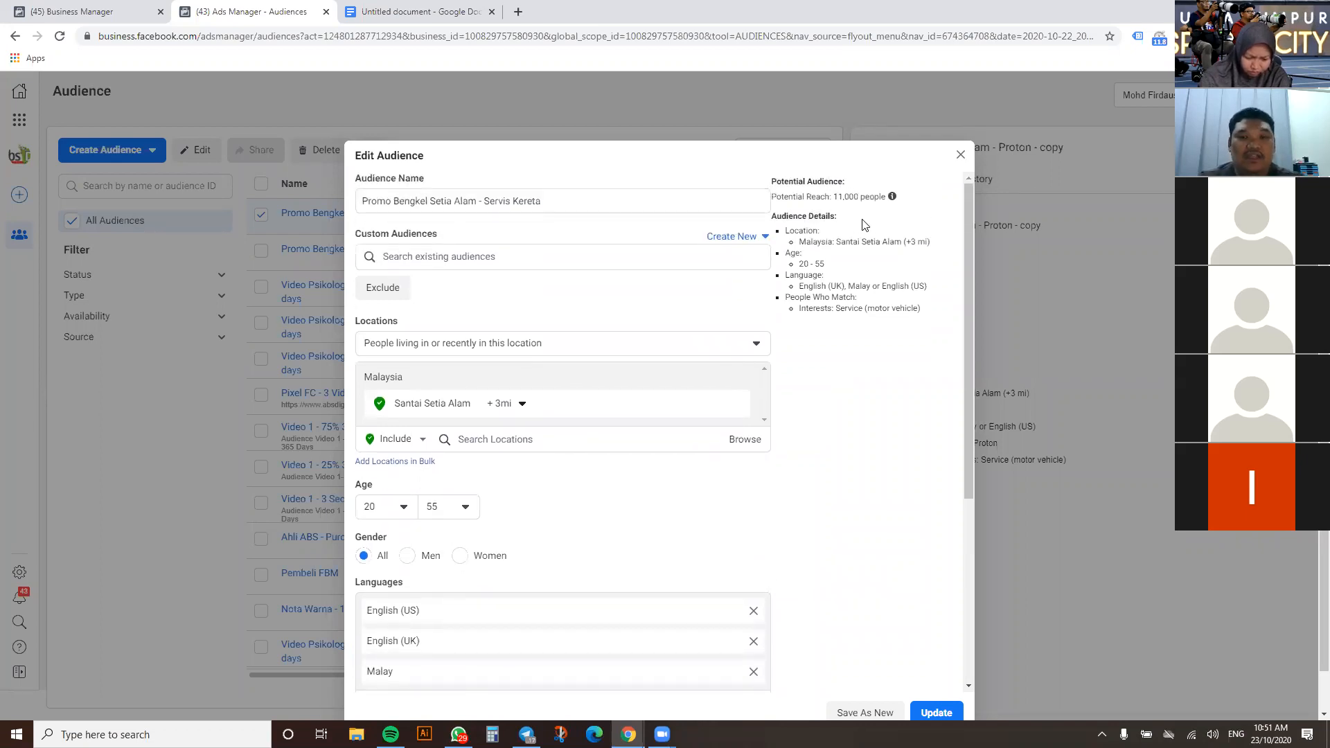
{"action": "scroll", "coordinate": [852, 364], "scroll_direction": "down", "scroll_amount": 5}
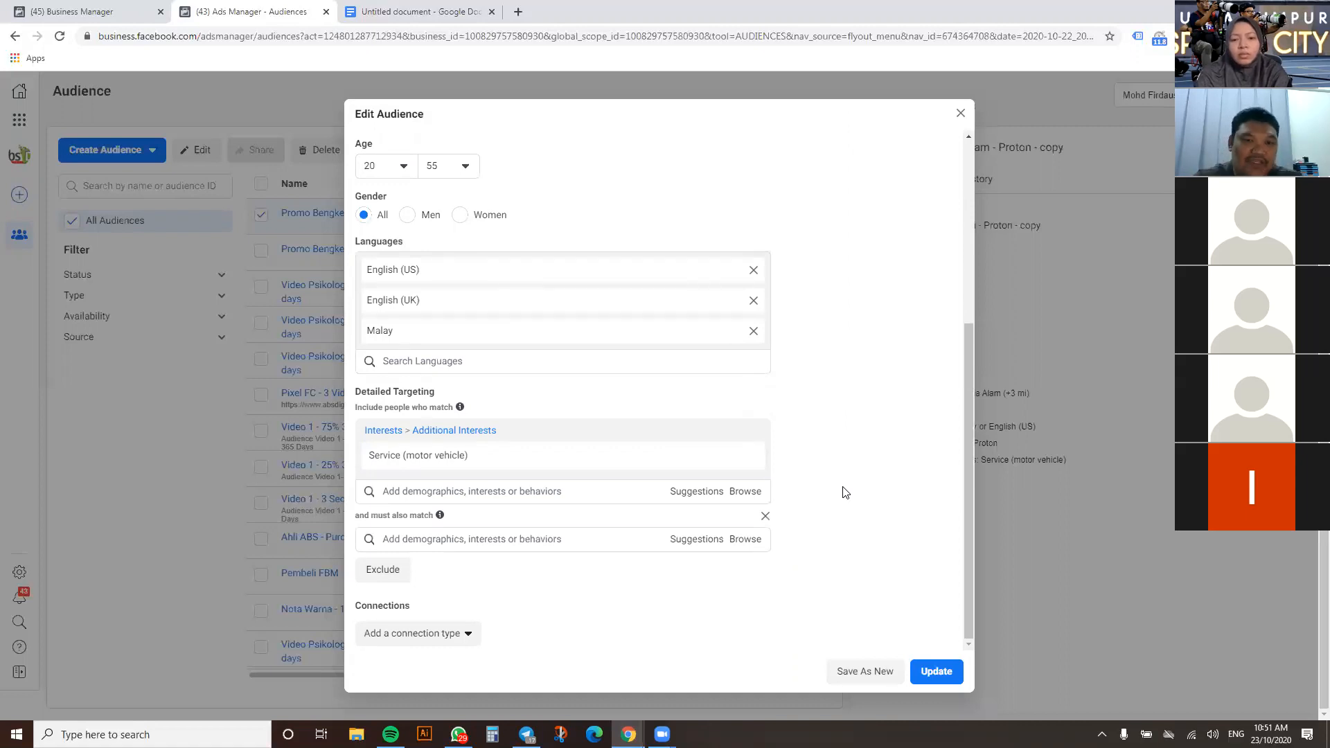
{"action": "scroll", "coordinate": [849, 367], "scroll_direction": "up", "scroll_amount": 3}
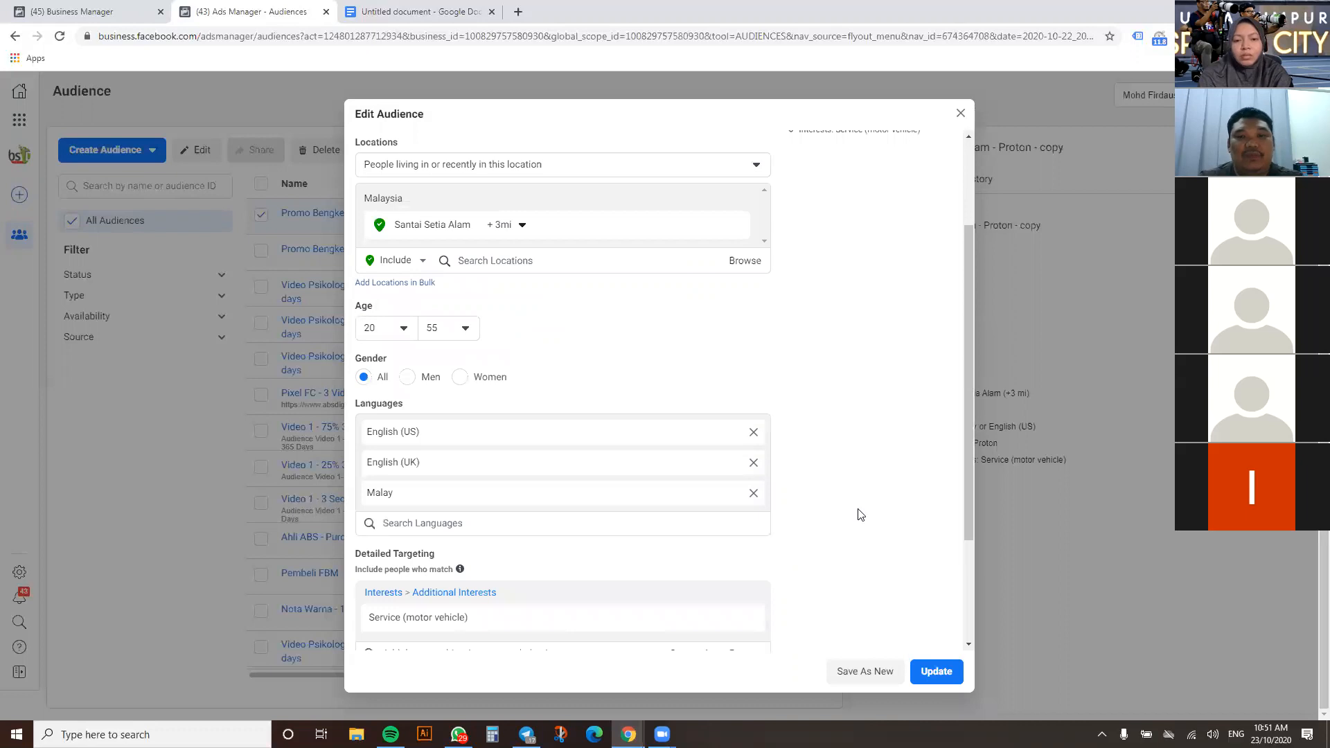
{"action": "scroll", "coordinate": [858, 514], "scroll_direction": "down", "scroll_amount": 1}
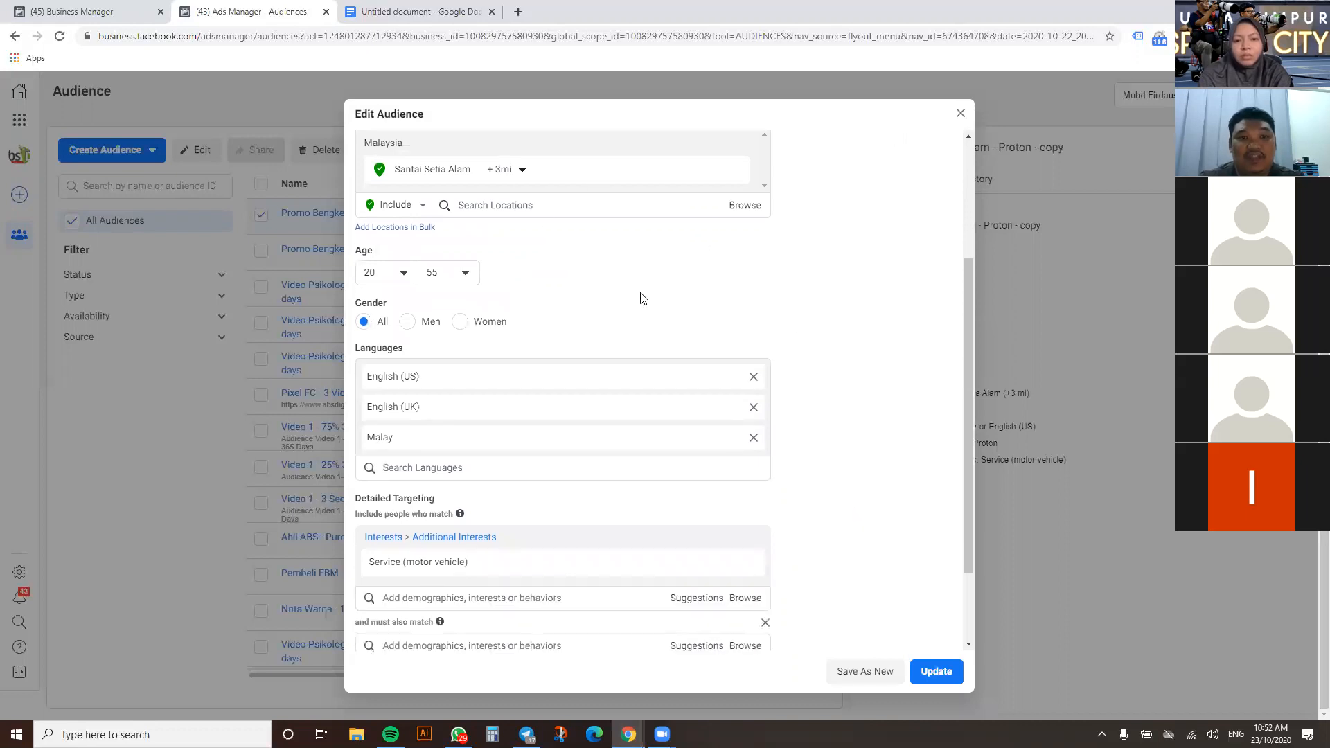
{"action": "scroll", "coordinate": [908, 450], "scroll_direction": "down", "scroll_amount": 2}
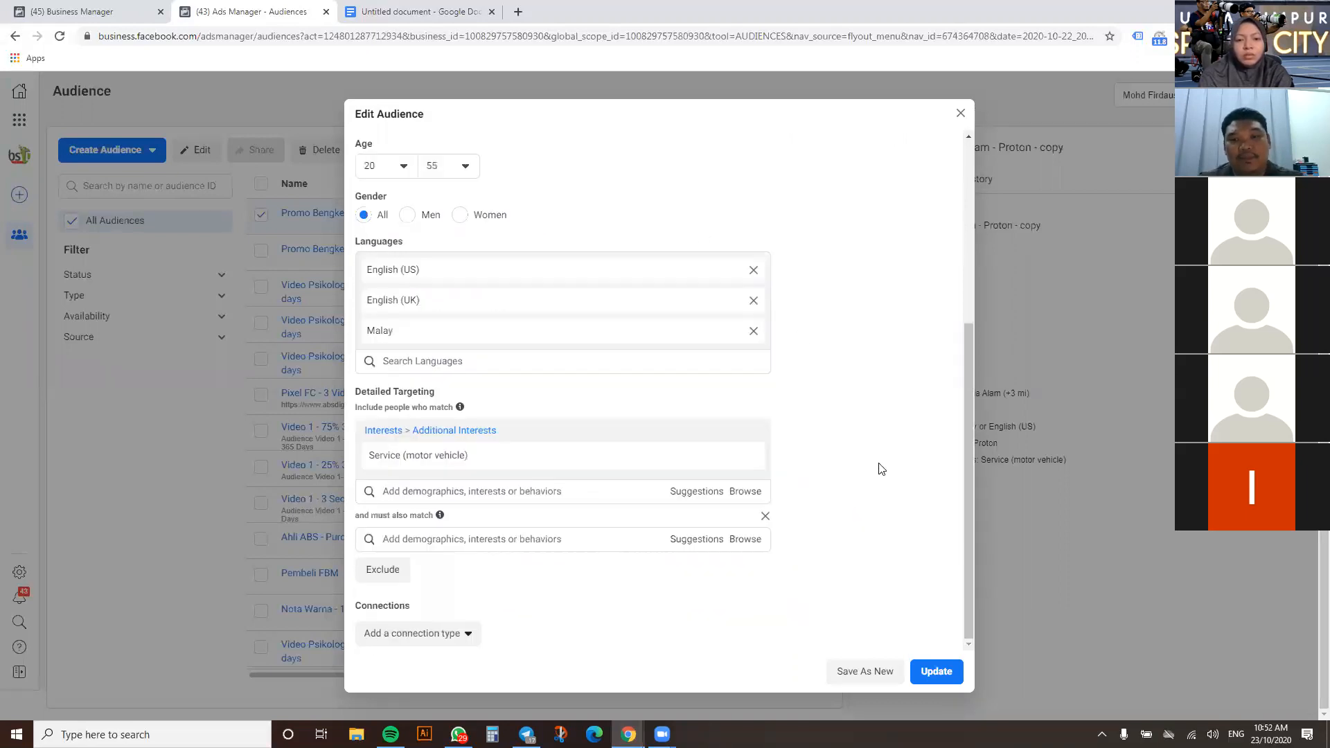
{"action": "scroll", "coordinate": [876, 409], "scroll_direction": "up", "scroll_amount": 5}
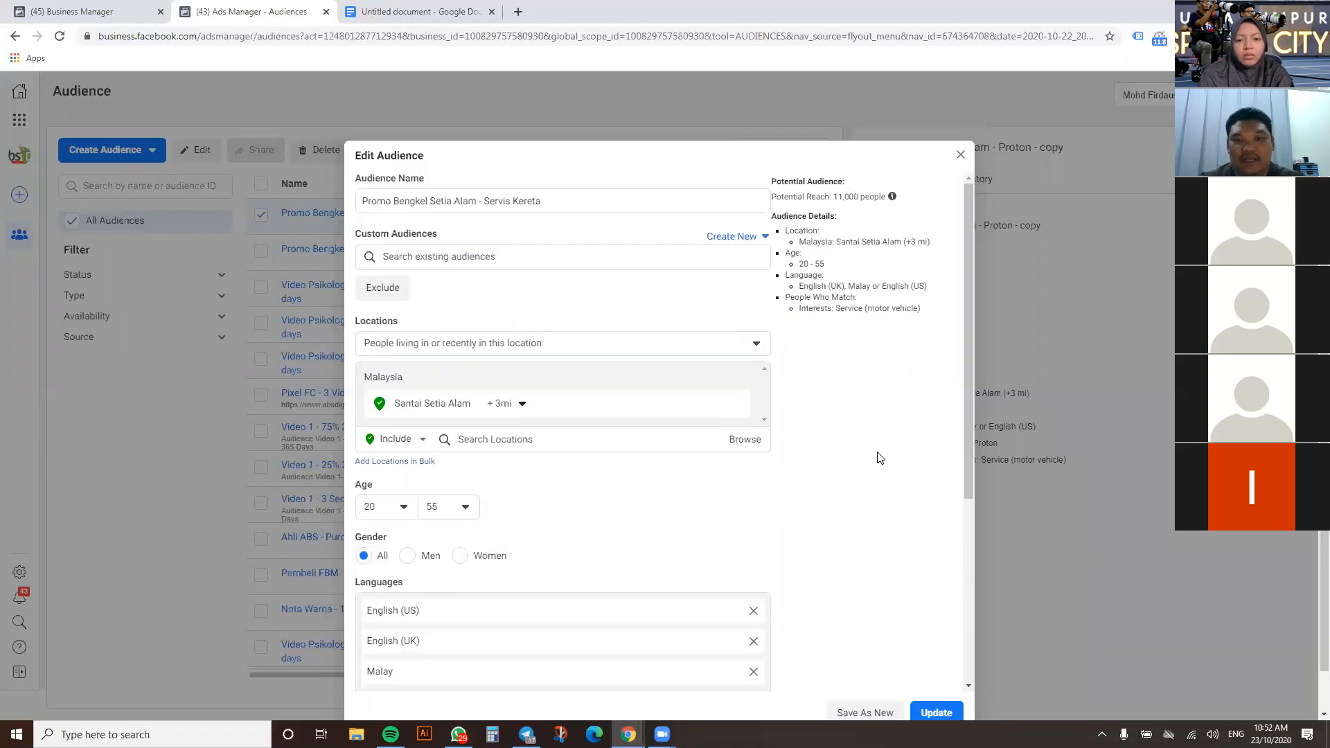
Save the edited audience as a new one named "Promo Bengkel Setia Alam - Servis Kereta" and deselect the Perodua audience in the list
{"action": "scroll", "coordinate": [880, 458], "scroll_direction": "down", "scroll_amount": 5}
{"action": "left_click", "coordinate": [861, 713]}
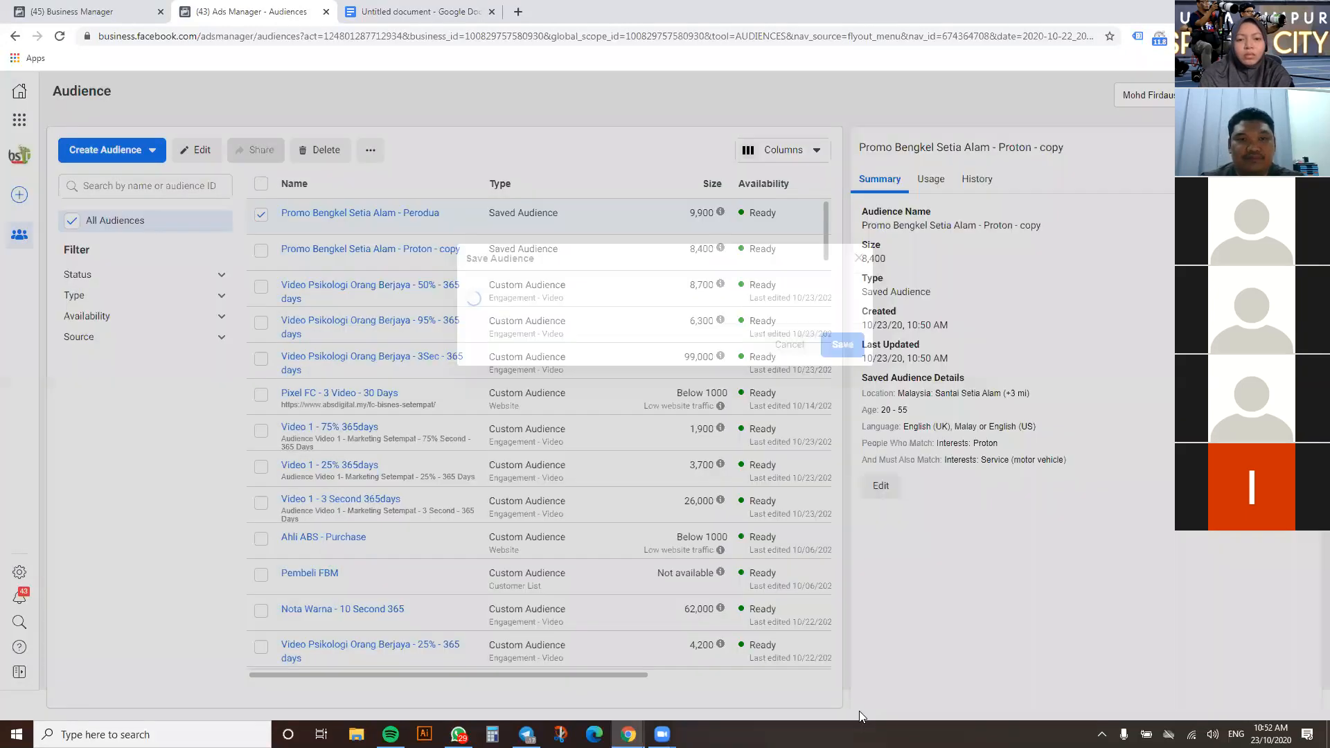
{"action": "left_click", "coordinate": [780, 283]}
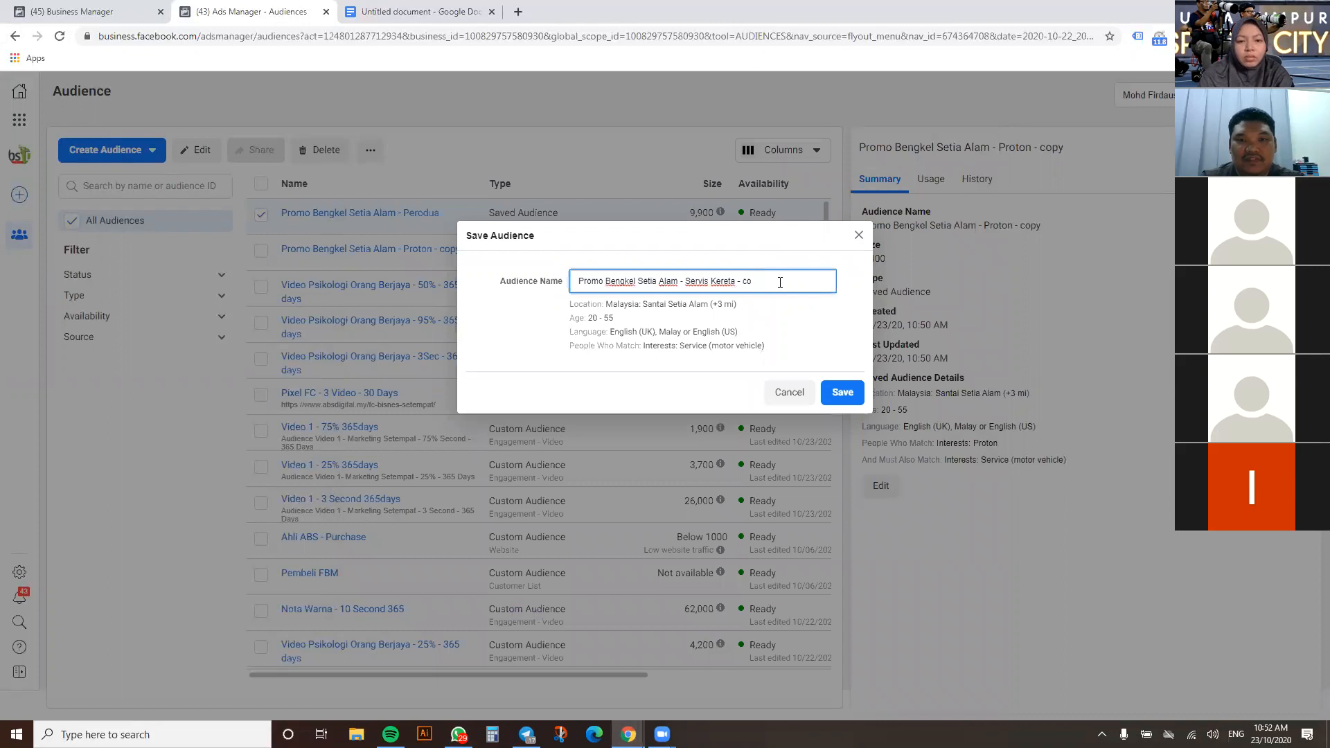
{"action": "left_click", "coordinate": [854, 393]}
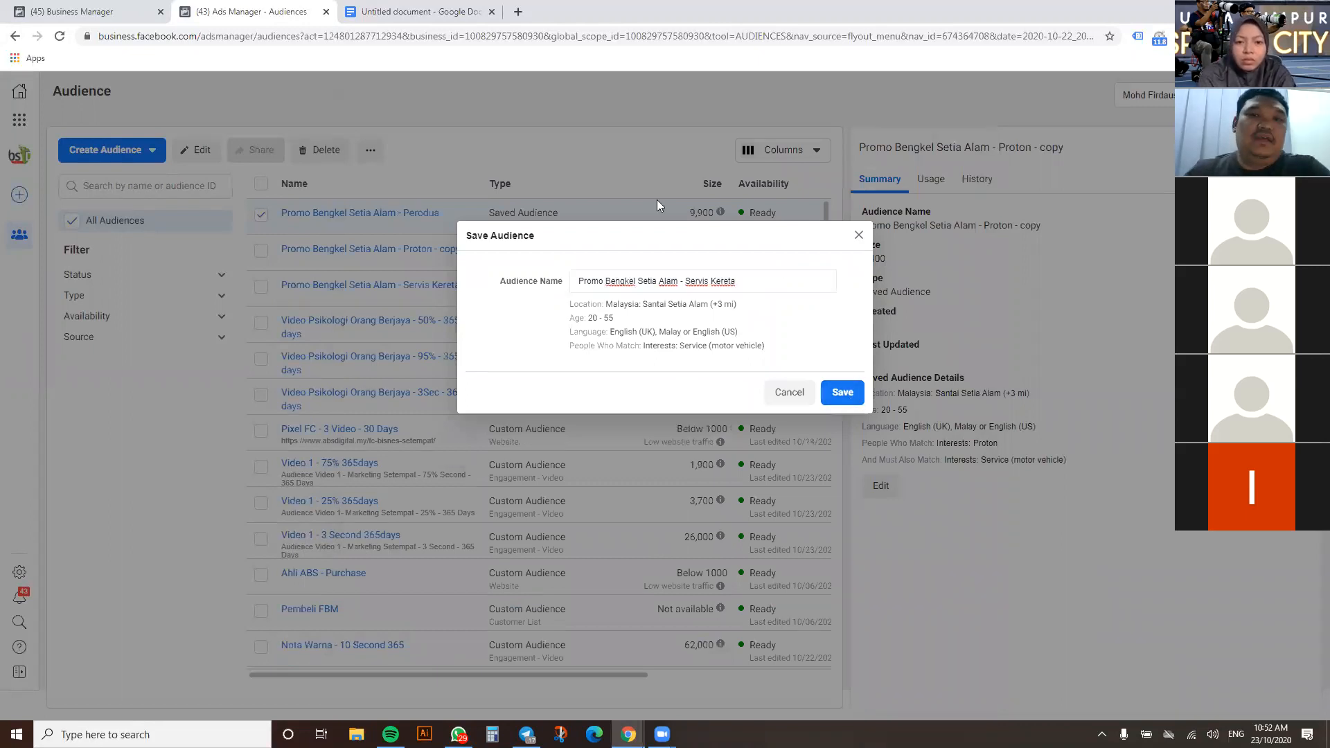
{"action": "left_click", "coordinate": [859, 235]}
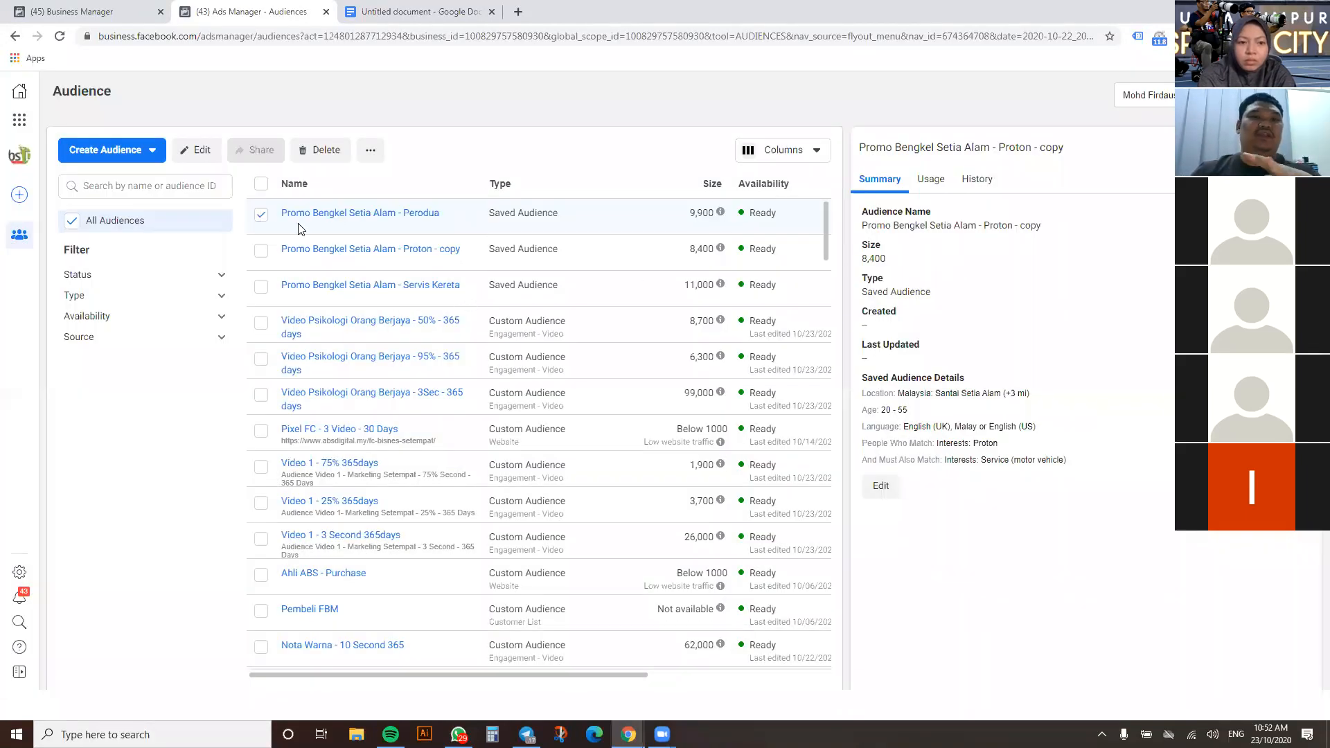
{"action": "left_click", "coordinate": [261, 215]}
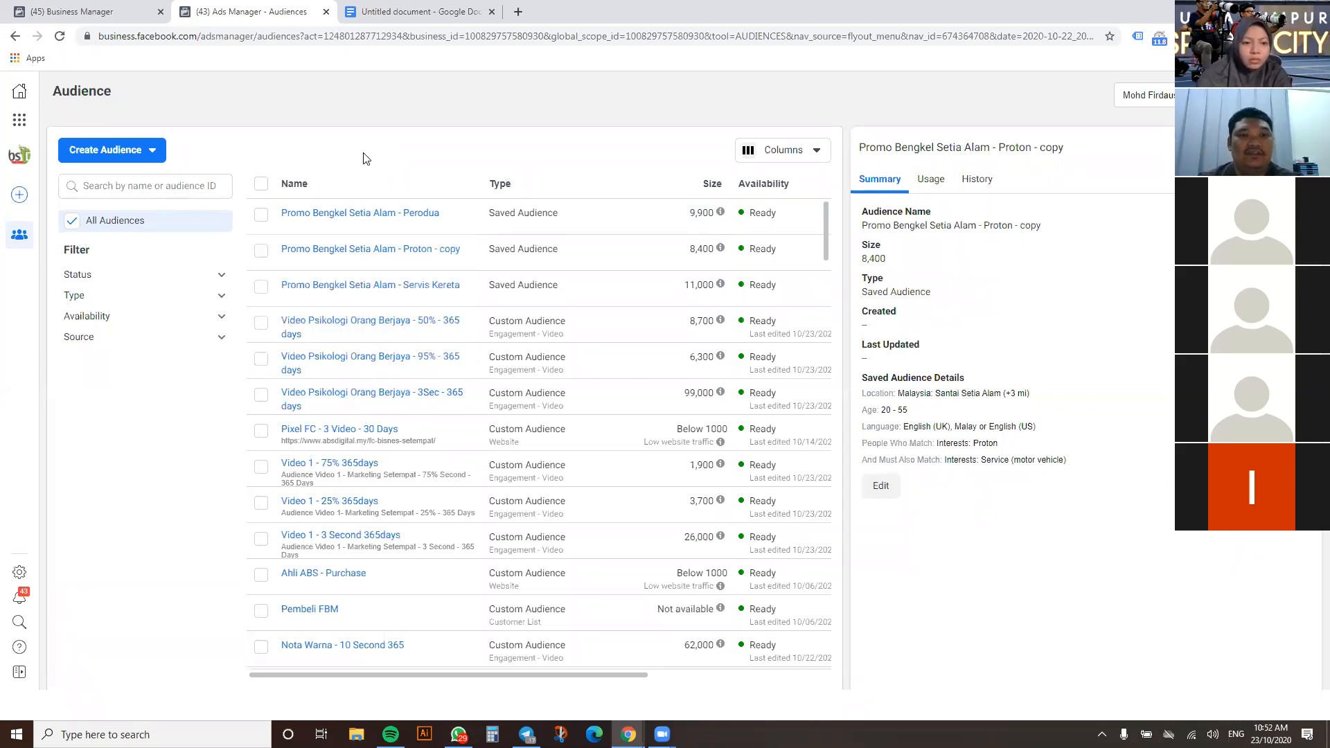
Start creating a new saved audience and name it "Setia Alam - Birthday November"
{"action": "mouse_move", "coordinate": [358, 219]}
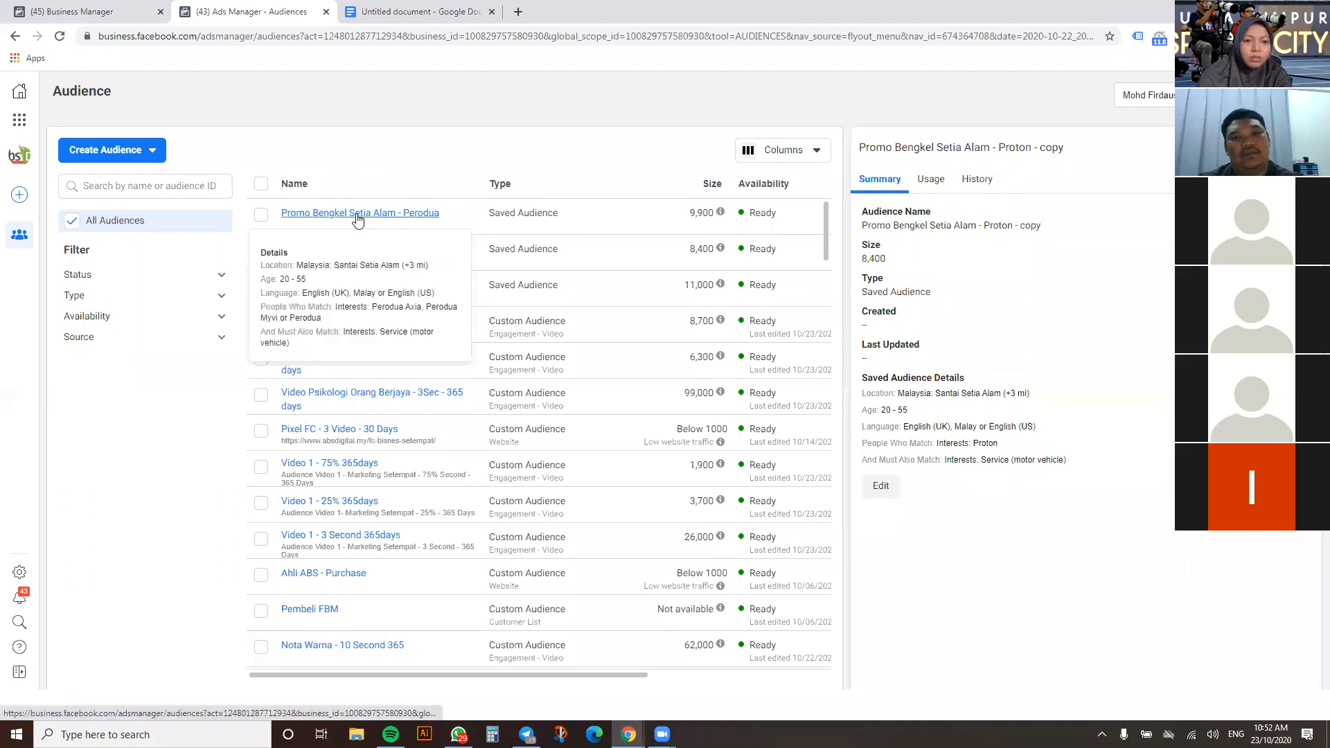
{"action": "left_click", "coordinate": [152, 157]}
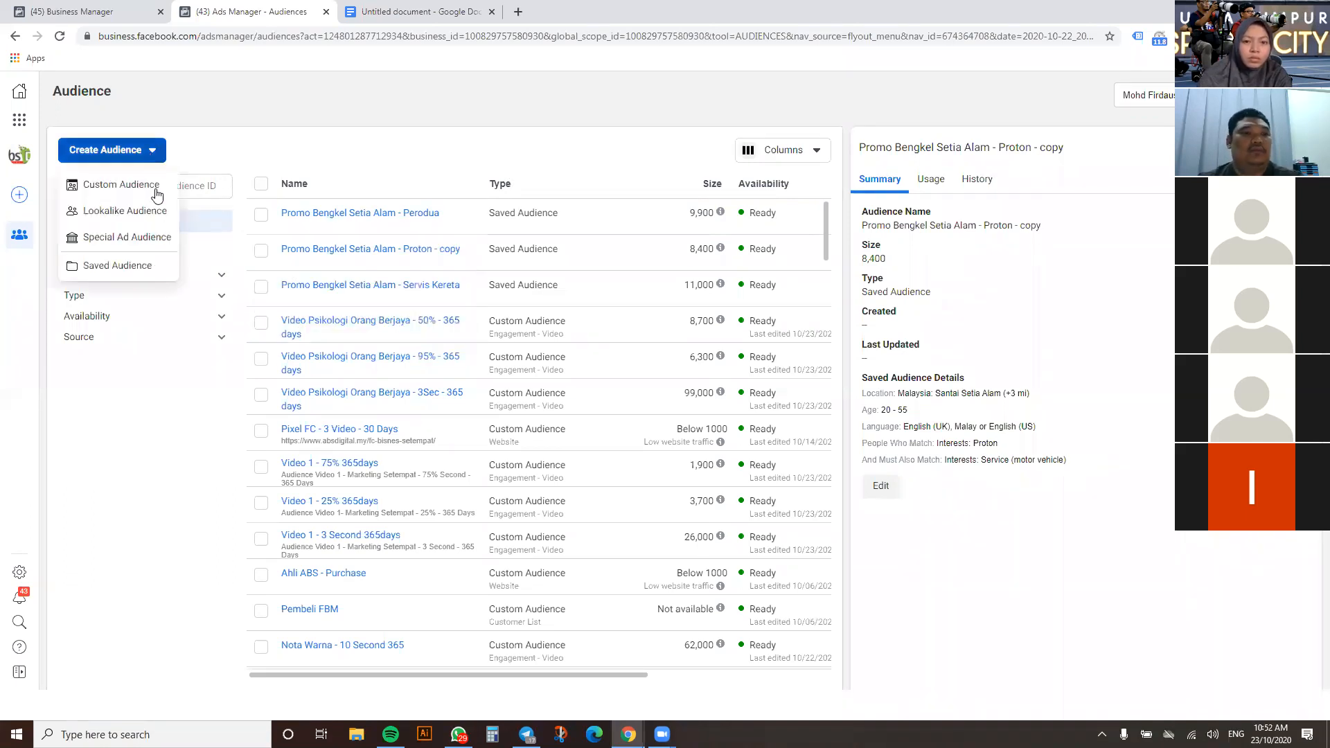
{"action": "left_click", "coordinate": [372, 136]}
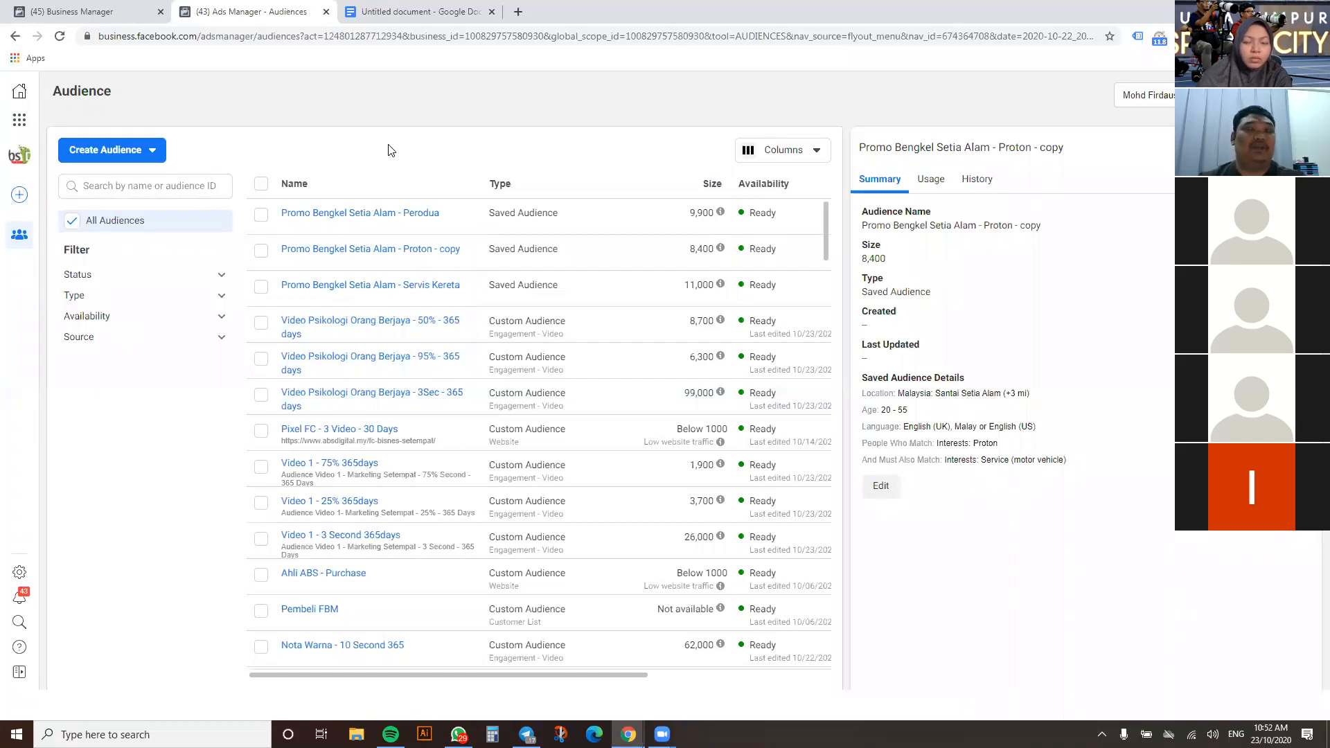
{"action": "left_click", "coordinate": [142, 154]}
{"action": "left_click", "coordinate": [130, 269]}
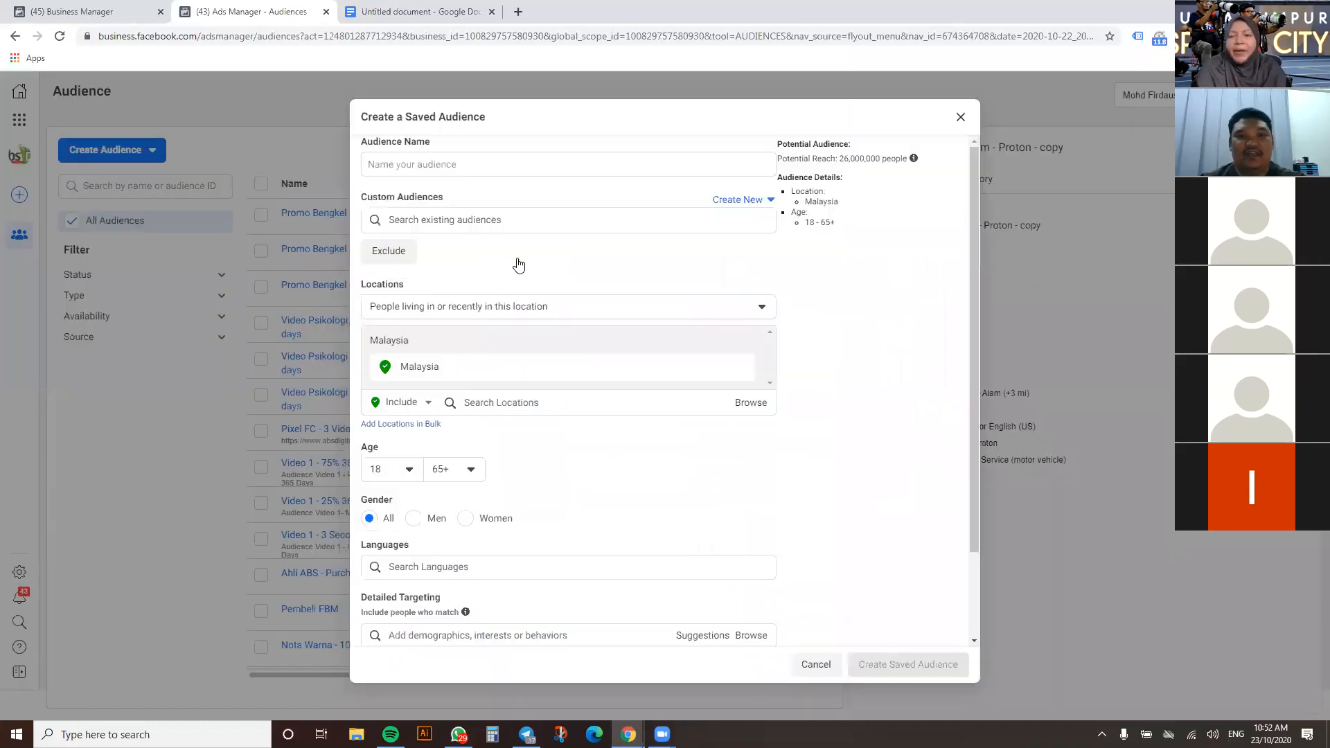
{"action": "left_click", "coordinate": [424, 164]}
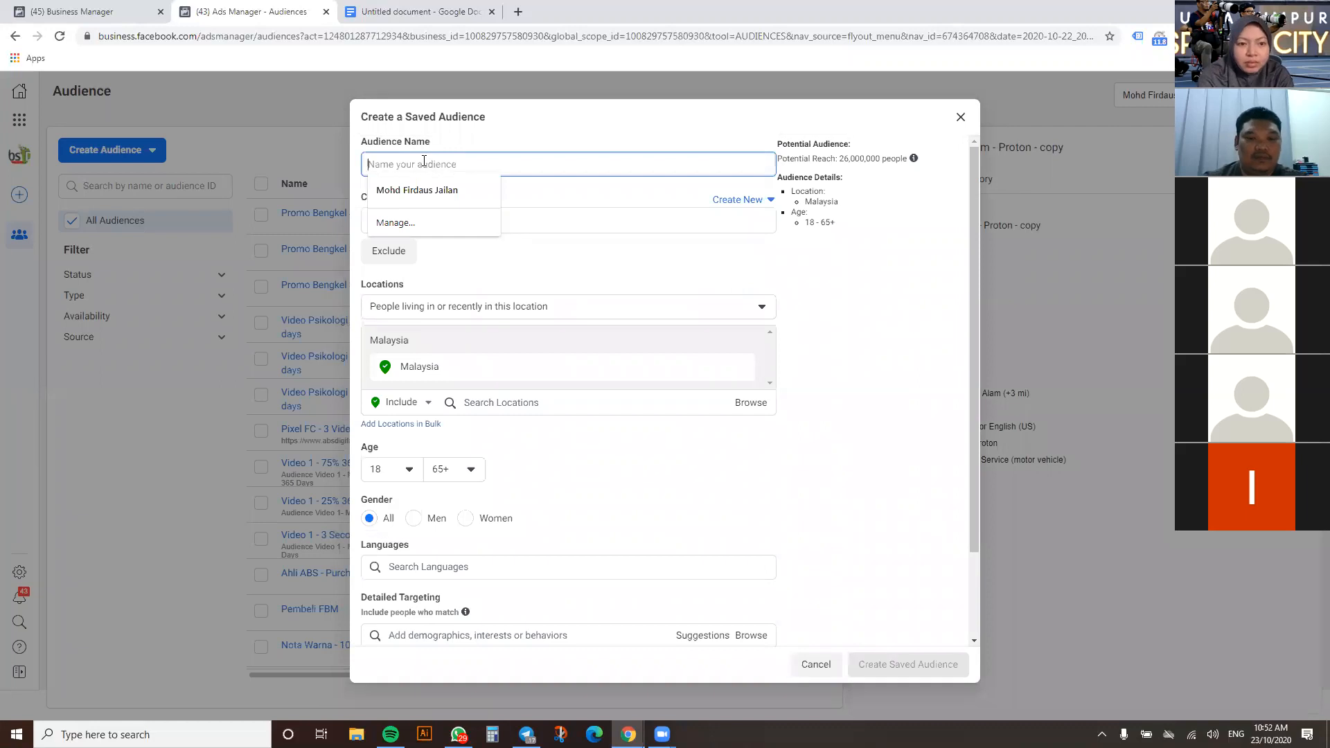
{"action": "type", "text": "Setia Alam - Birthday November"}
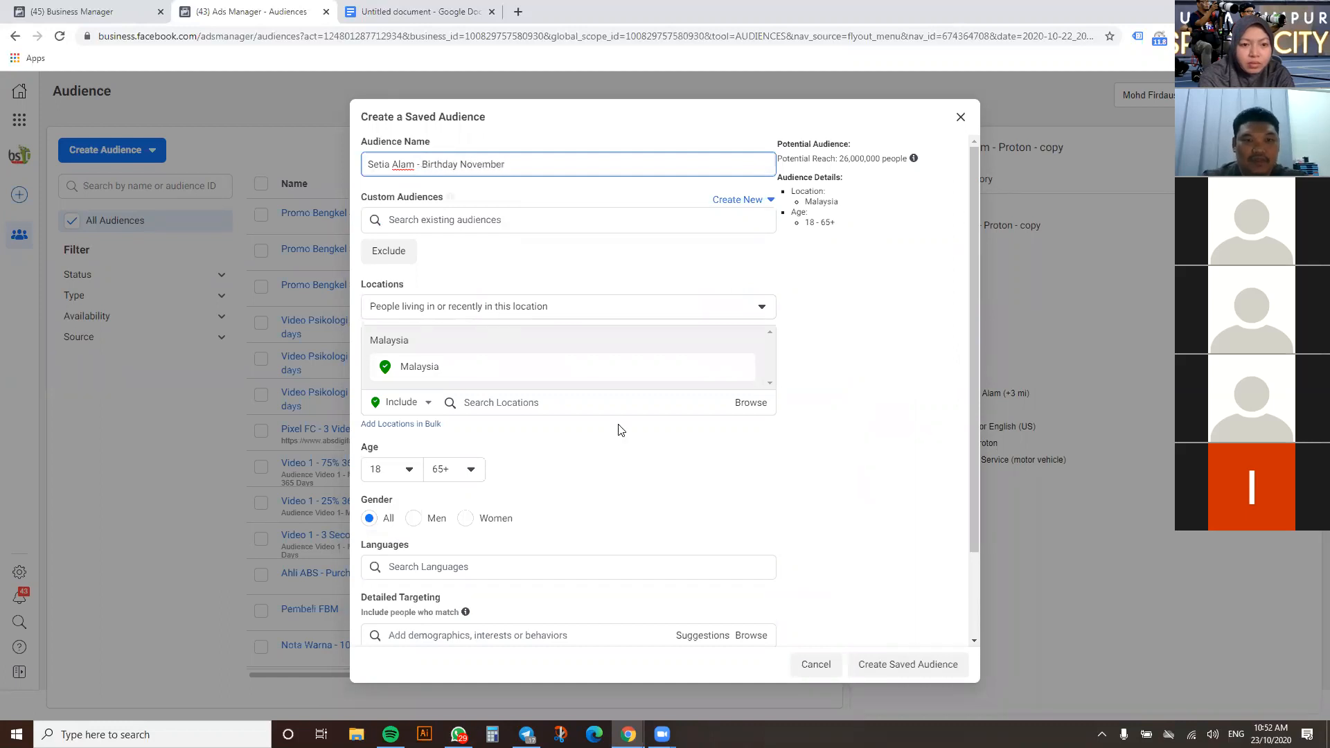
{"action": "left_click", "coordinate": [822, 369]}
Search the included detailed targeting for "Birthday" and add the demographic Birthday in November
{"action": "scroll", "coordinate": [762, 402], "scroll_direction": "down", "scroll_amount": 2}
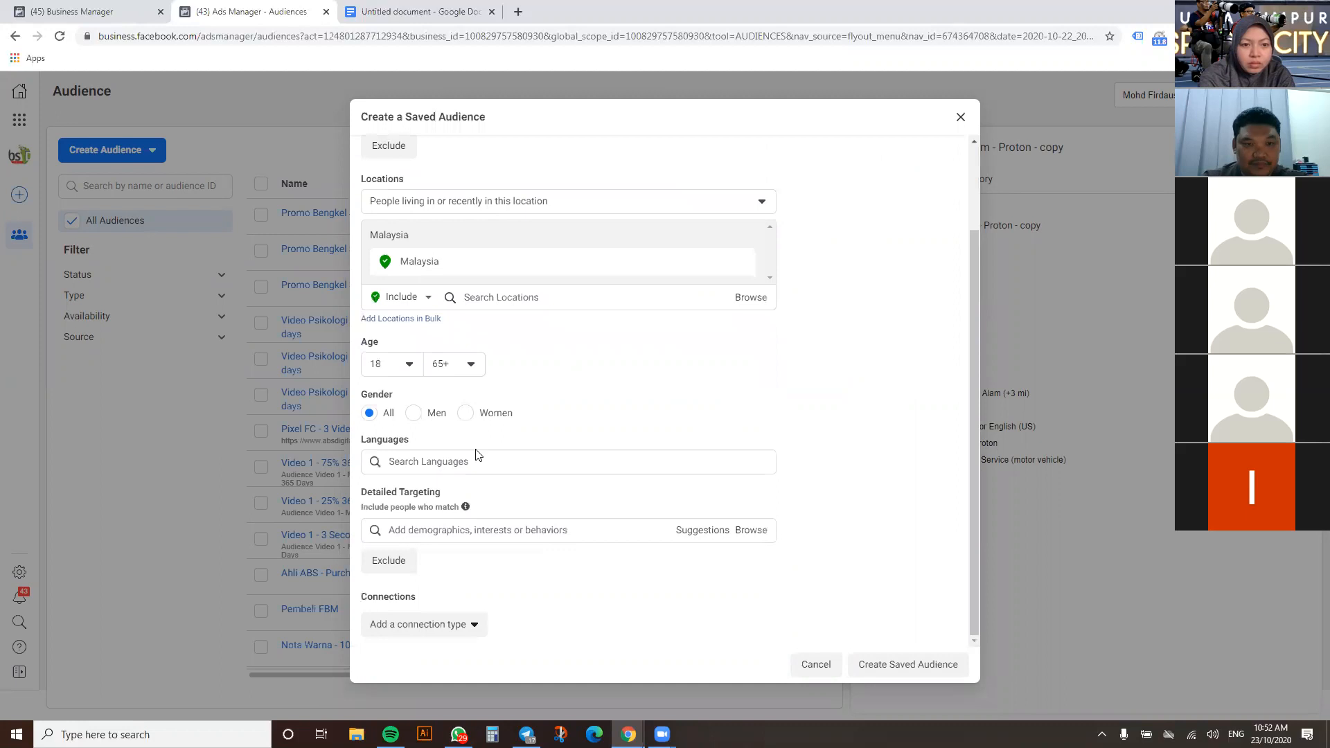
{"action": "left_click", "coordinate": [444, 530]}
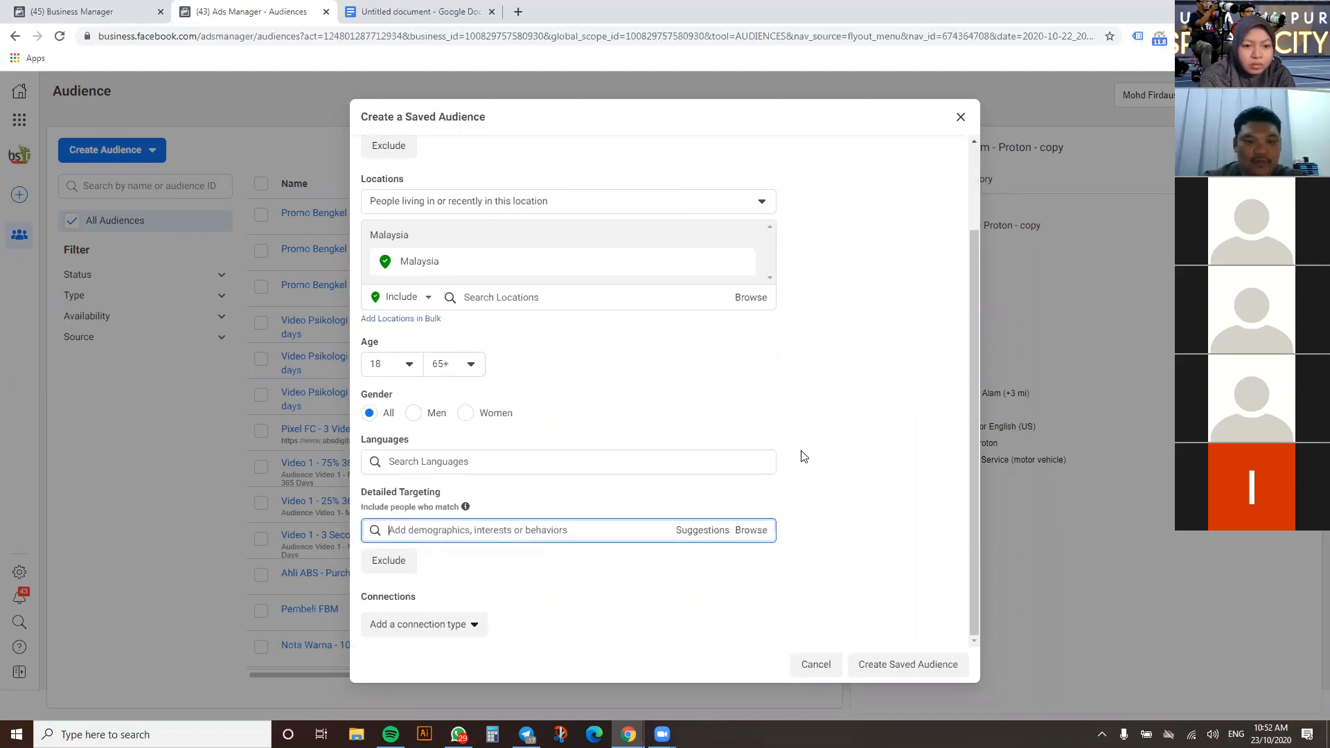
{"action": "type", "text": "Birthday"}
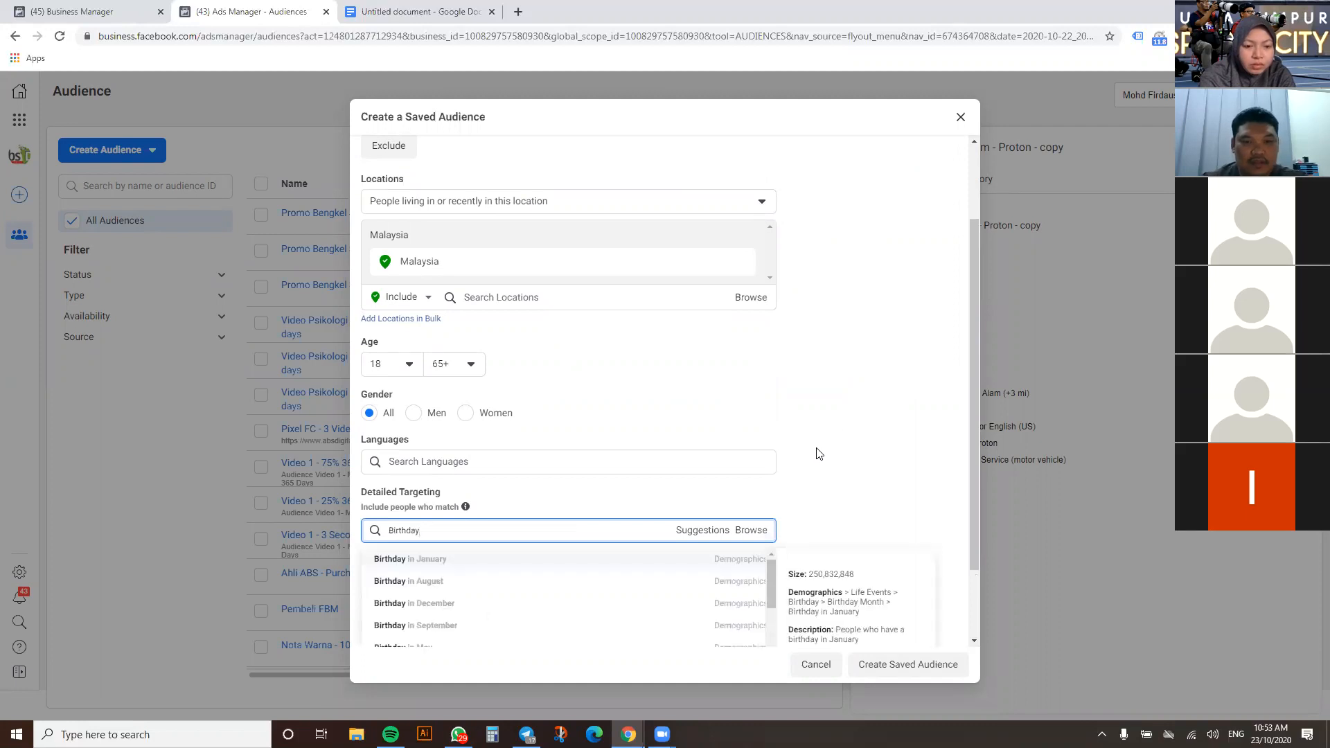
{"action": "scroll", "coordinate": [842, 411], "scroll_direction": "down", "scroll_amount": 1}
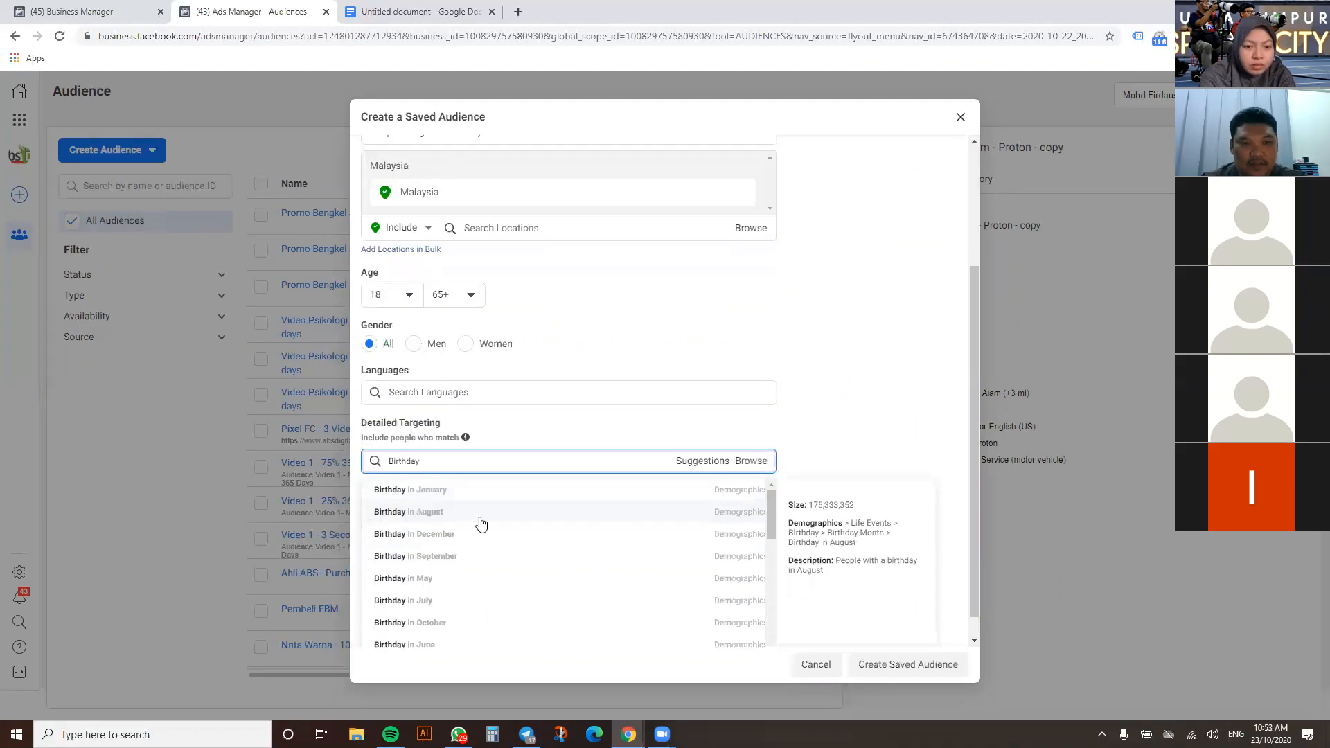
{"action": "scroll", "coordinate": [464, 562], "scroll_direction": "down", "scroll_amount": 2}
{"action": "left_click", "coordinate": [449, 552]}
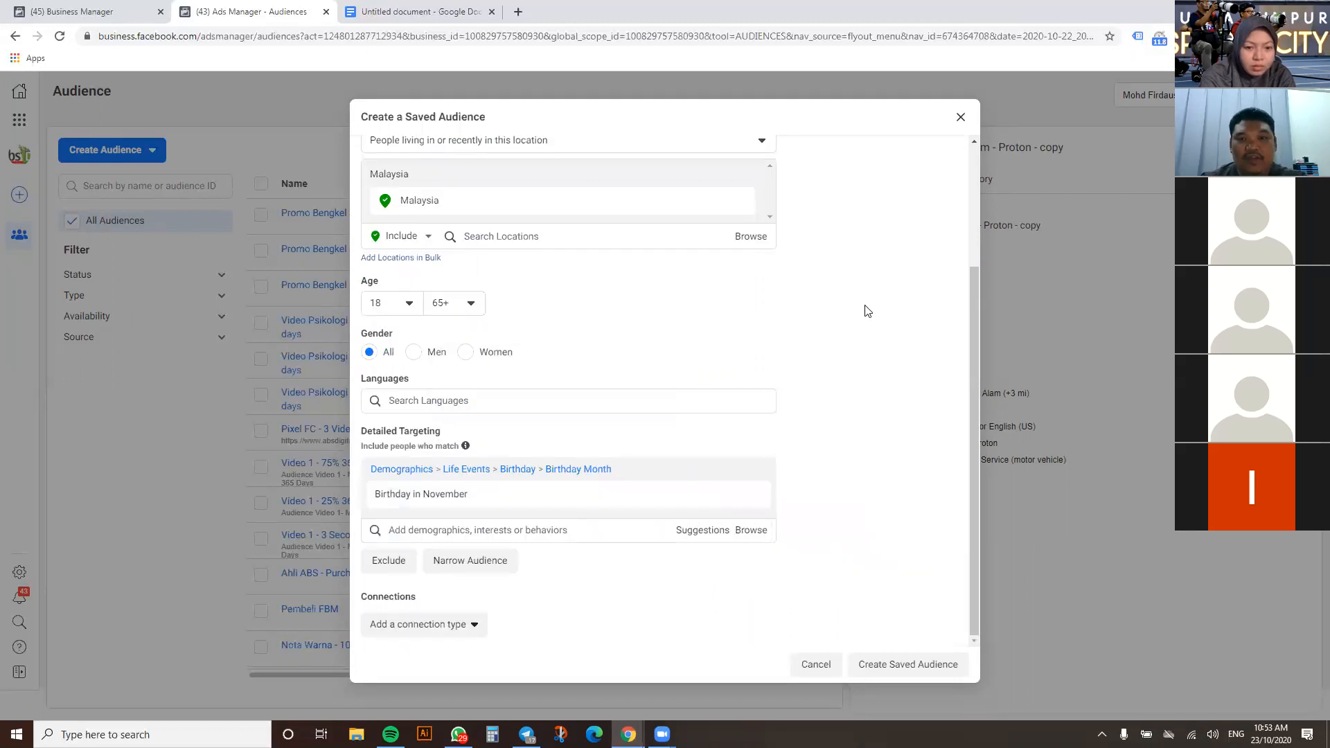
Search the locations for "Setia Alam", choose Santai Setia Alam as the audience location and set its radius to 3 mi
{"action": "scroll", "coordinate": [866, 309], "scroll_direction": "up", "scroll_amount": 2}
{"action": "scroll", "coordinate": [858, 386], "scroll_direction": "down", "scroll_amount": 2}
{"action": "scroll", "coordinate": [512, 368], "scroll_direction": "up", "scroll_amount": 2}
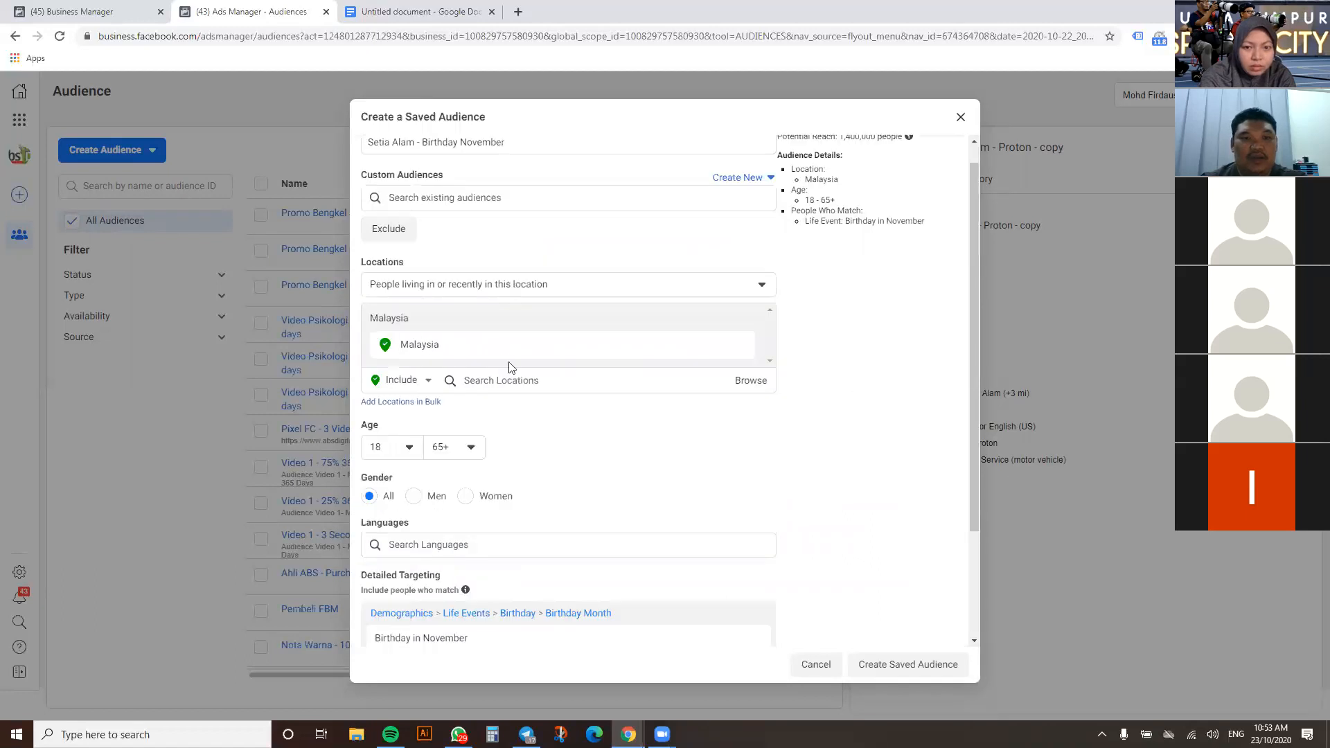
{"action": "left_click", "coordinate": [509, 382]}
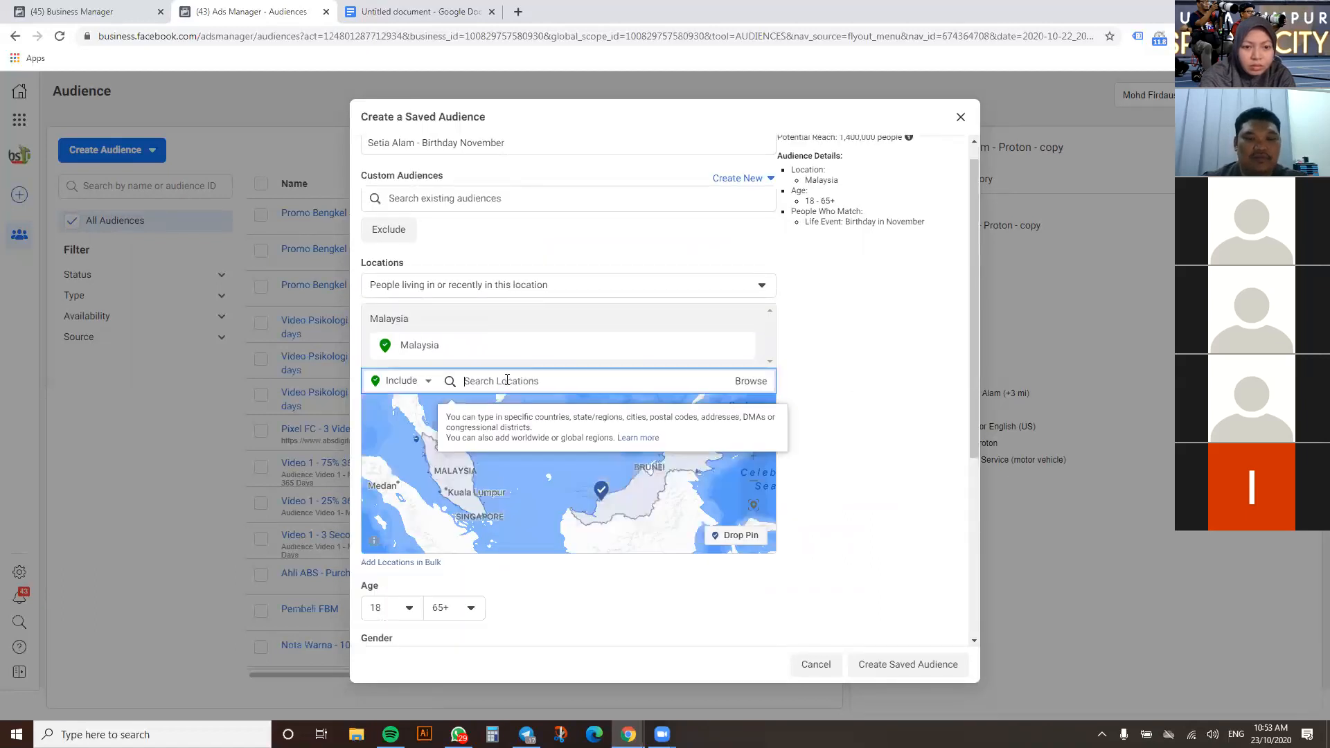
{"action": "type", "text": "Setia"}
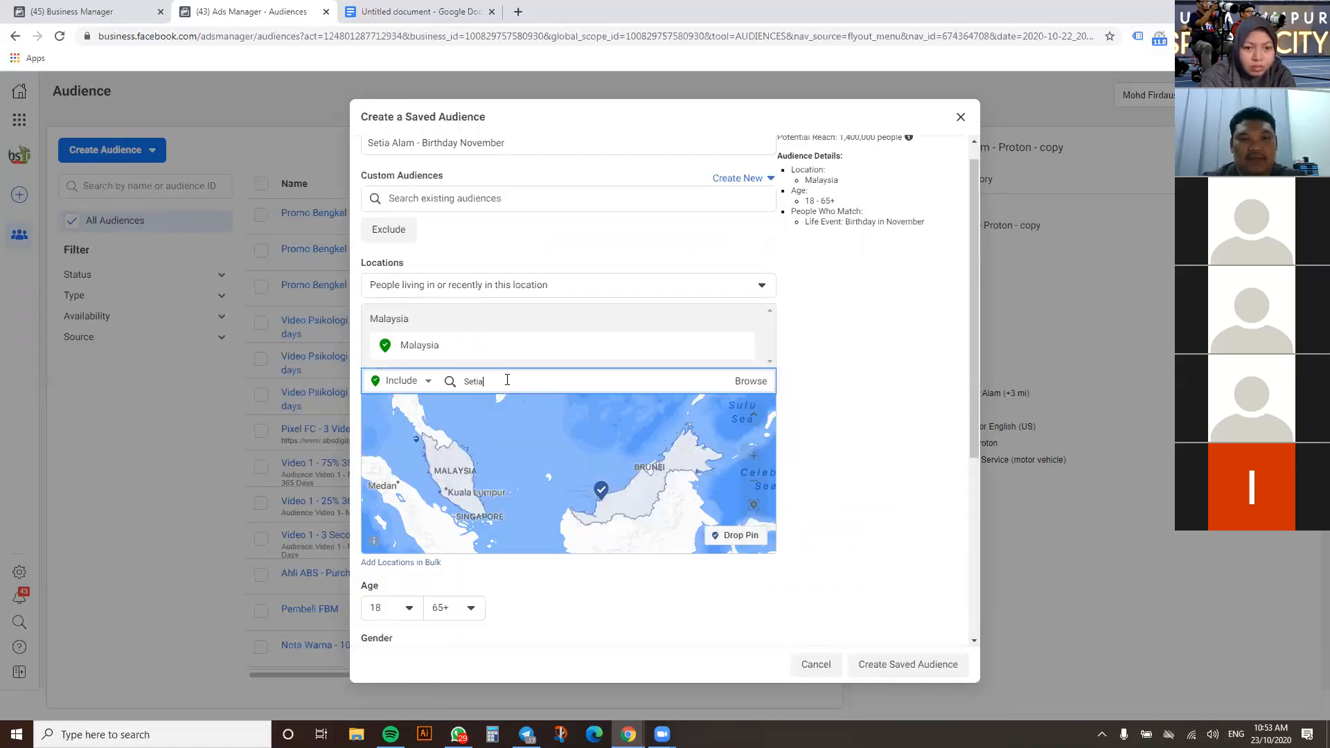
{"action": "type", "text": " Alam"}
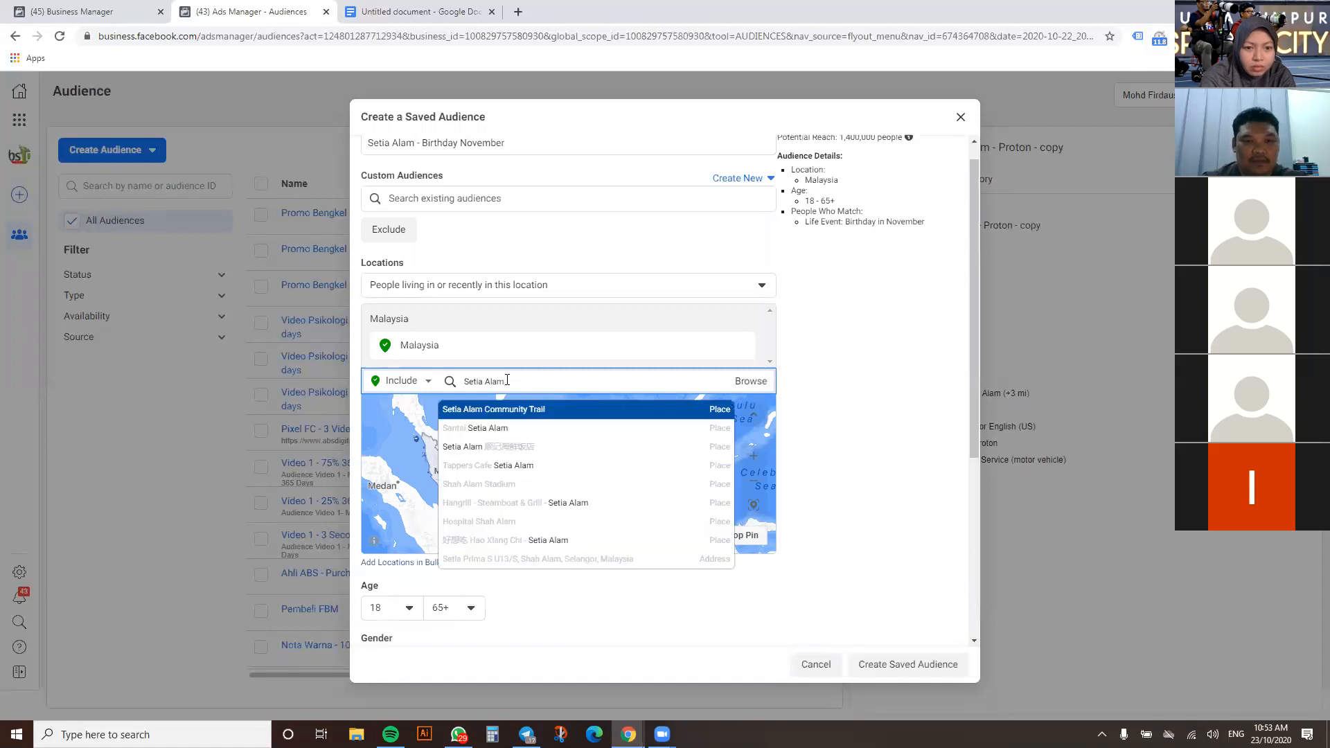
{"action": "left_click", "coordinate": [512, 426]}
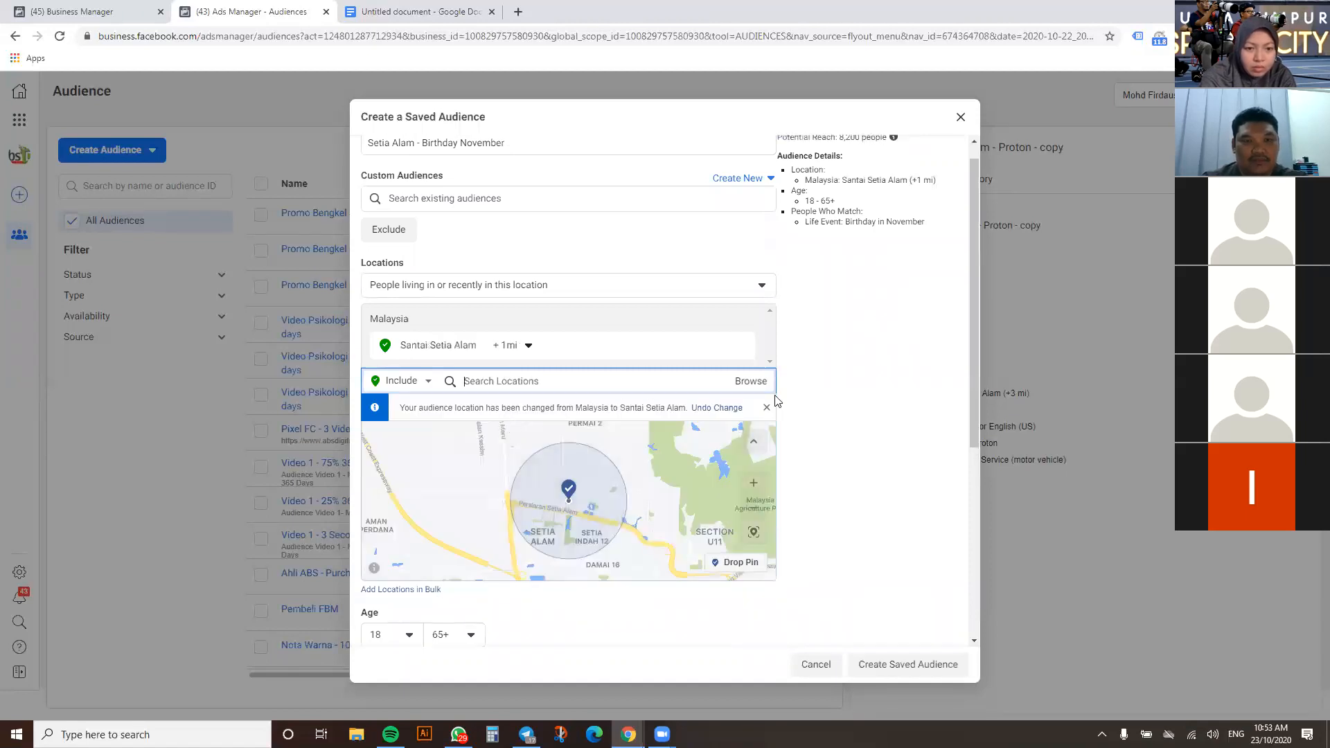
{"action": "left_click", "coordinate": [523, 345]}
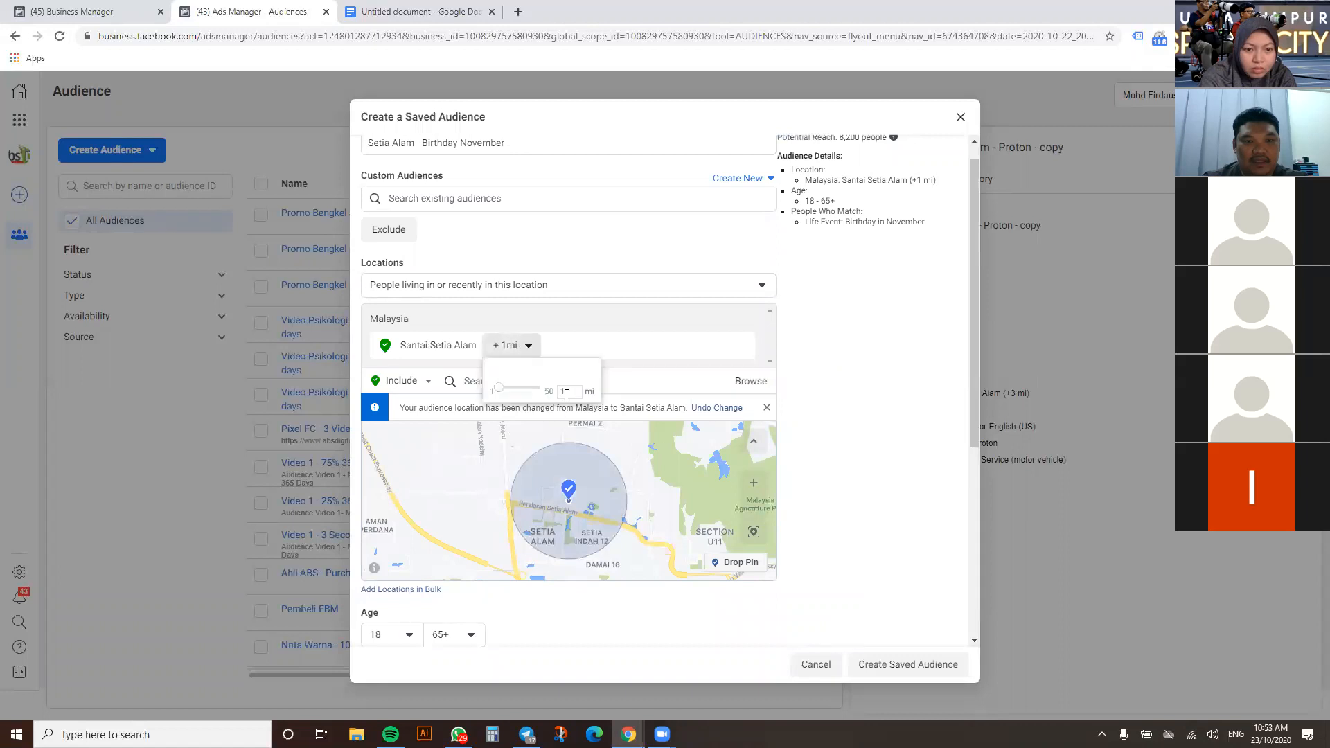
{"action": "type", "text": "3"}
{"action": "key", "text": "Return"}
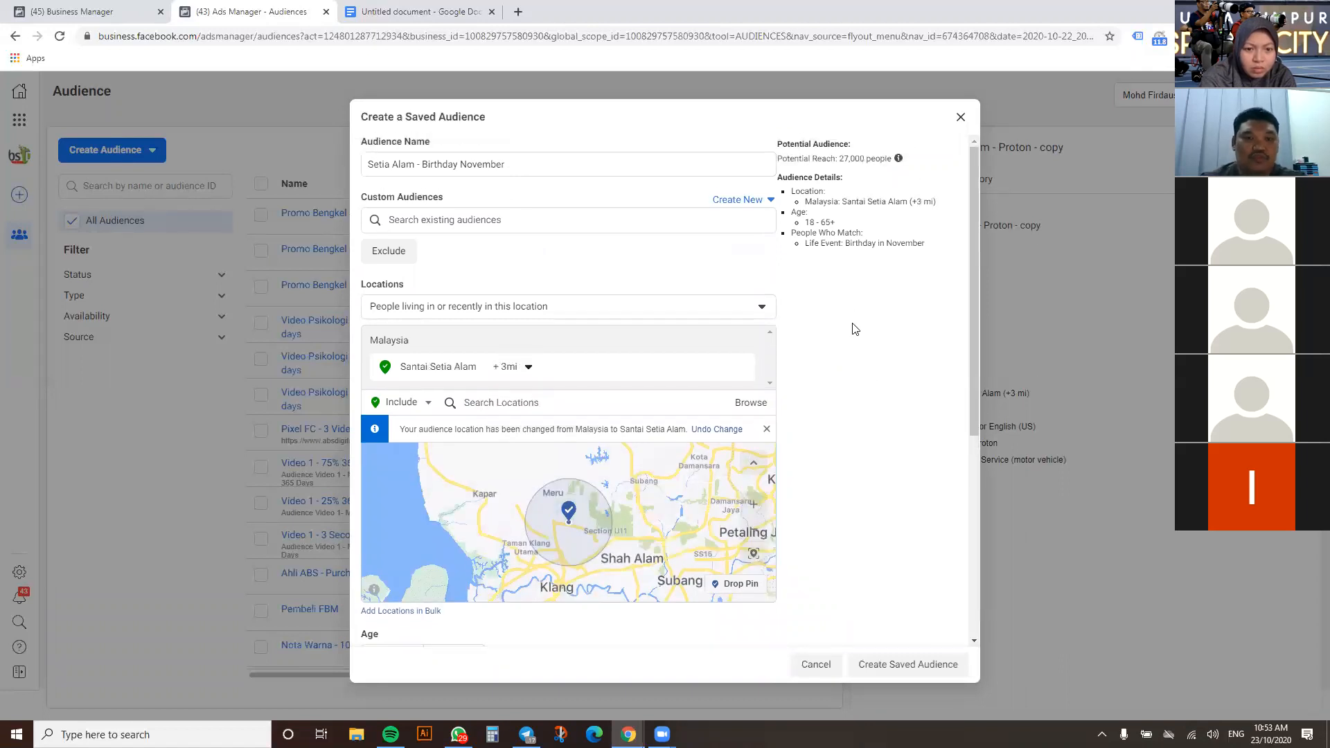
Set the birthday audience's age range to 20–55 and review its potential reach and targeting
{"action": "scroll", "coordinate": [854, 357], "scroll_direction": "down", "scroll_amount": 5}
{"action": "left_click", "coordinate": [409, 311]}
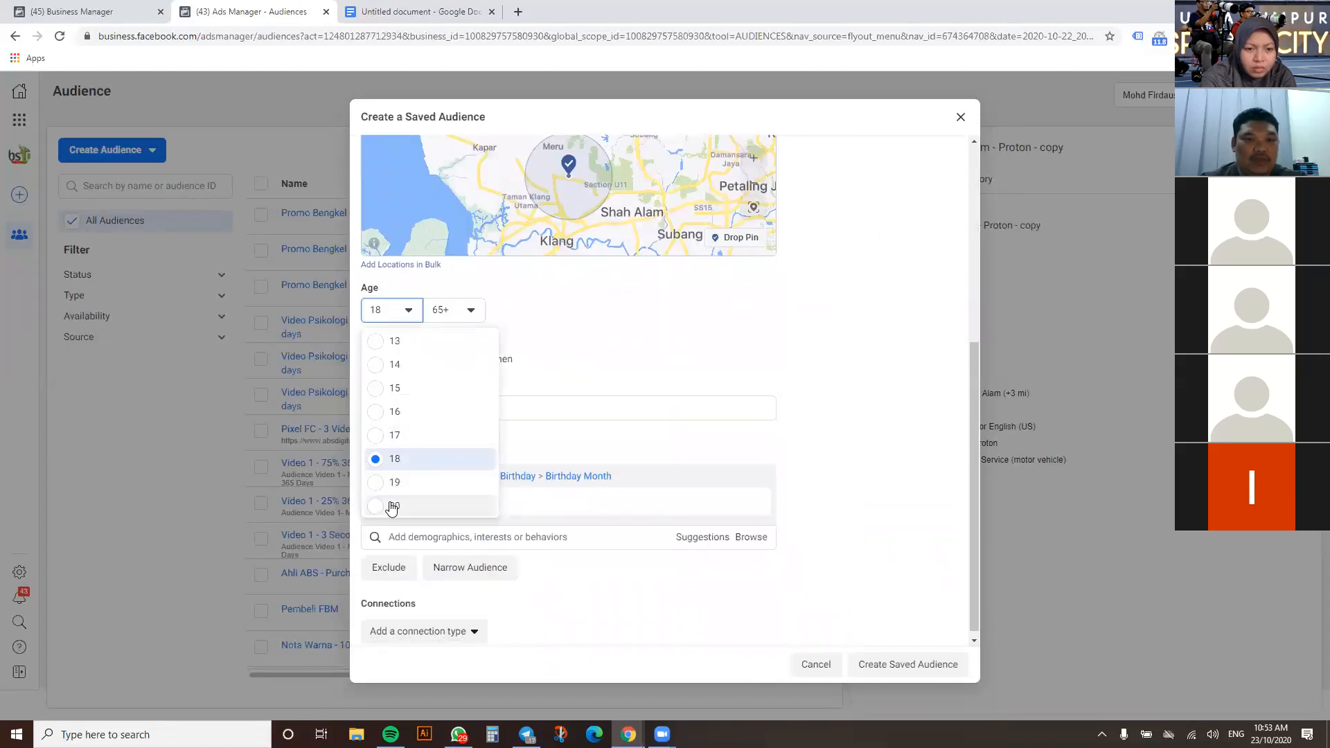
{"action": "left_click", "coordinate": [392, 506]}
{"action": "left_click", "coordinate": [469, 310]}
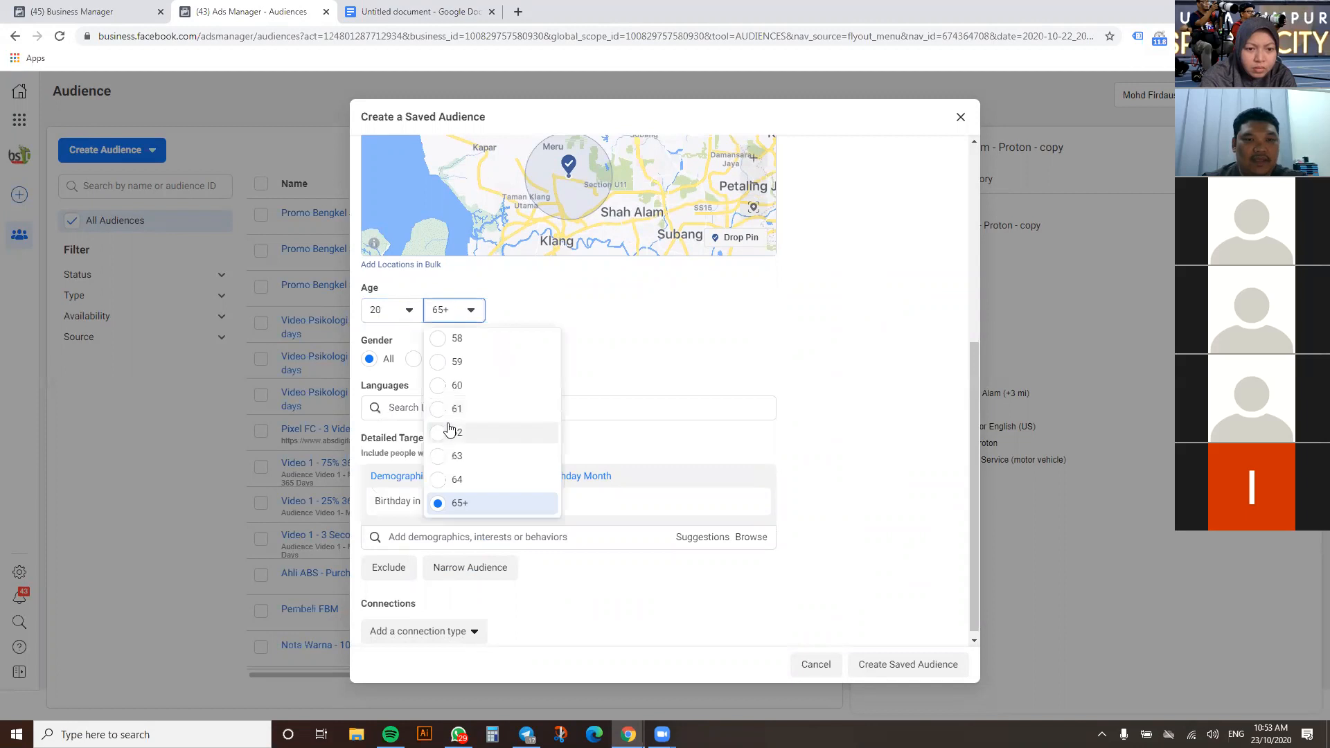
{"action": "scroll", "coordinate": [450, 416], "scroll_direction": "up", "scroll_amount": 3}
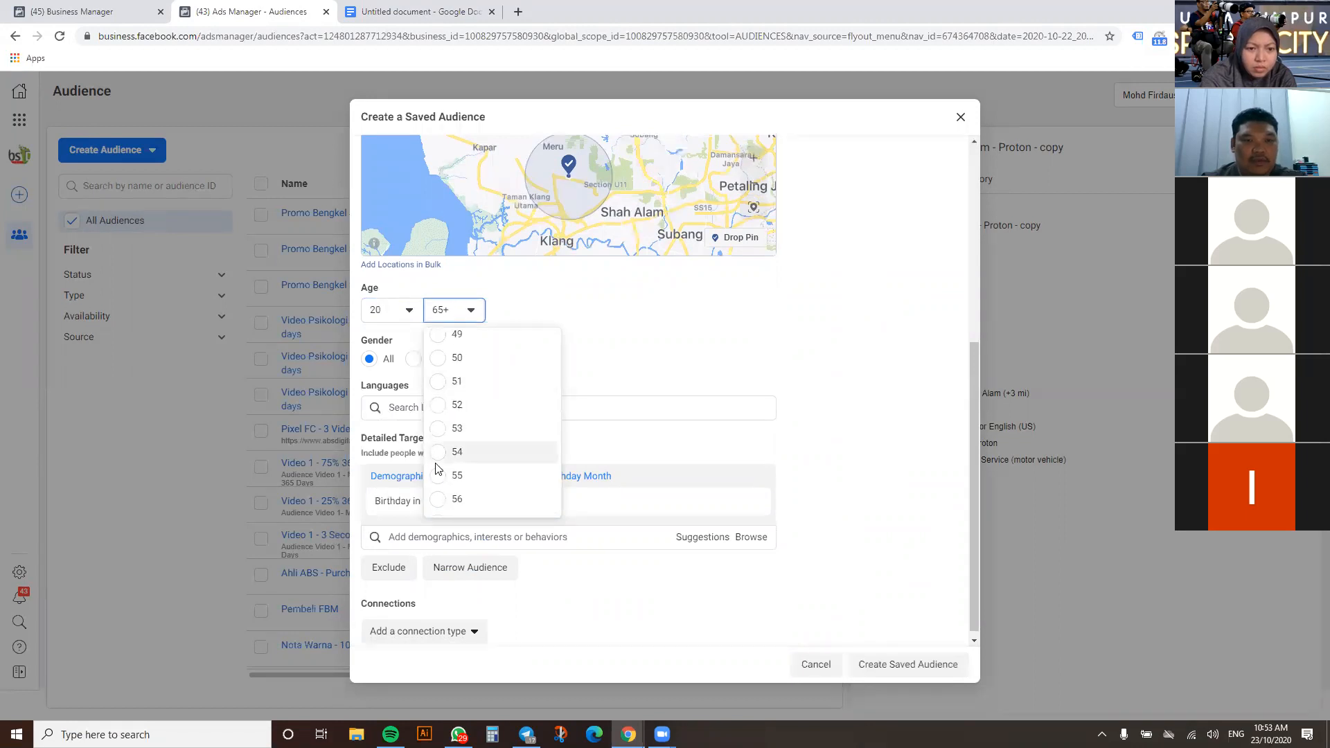
{"action": "left_click", "coordinate": [458, 476]}
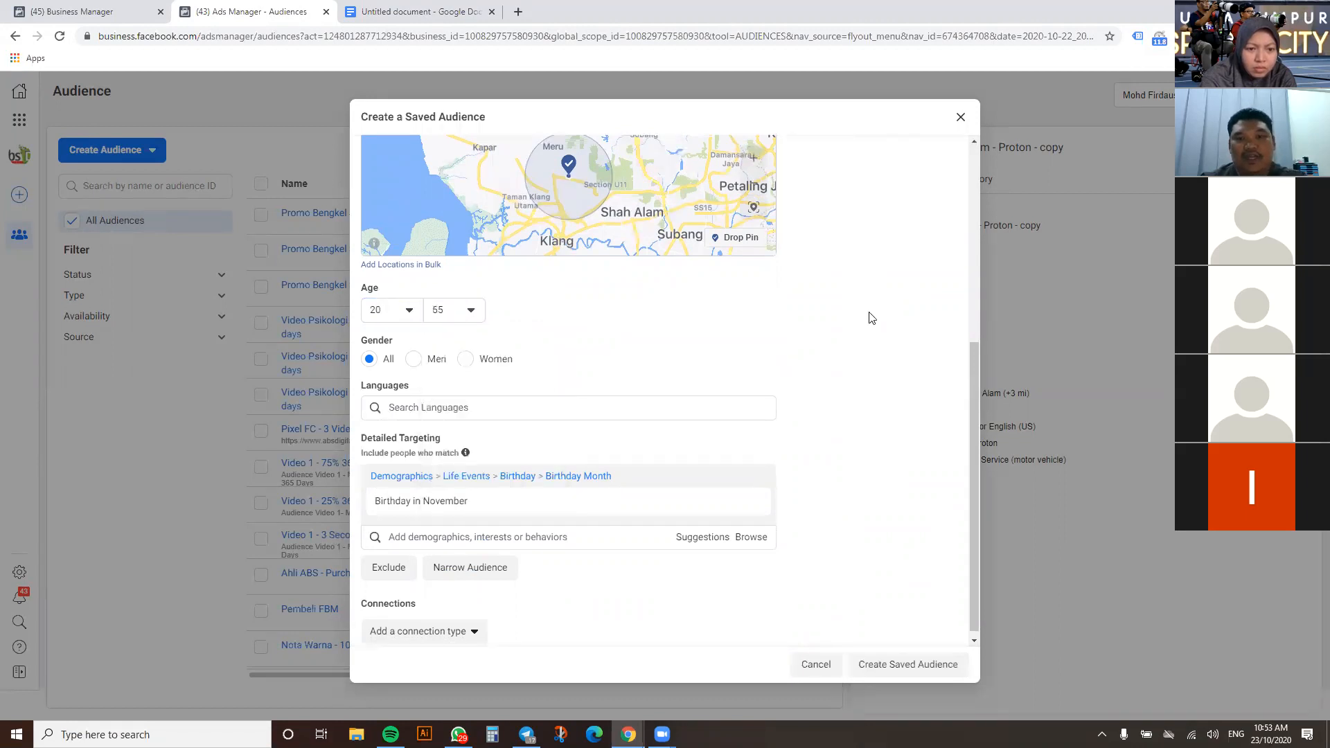
{"action": "scroll", "coordinate": [871, 317], "scroll_direction": "up", "scroll_amount": 5}
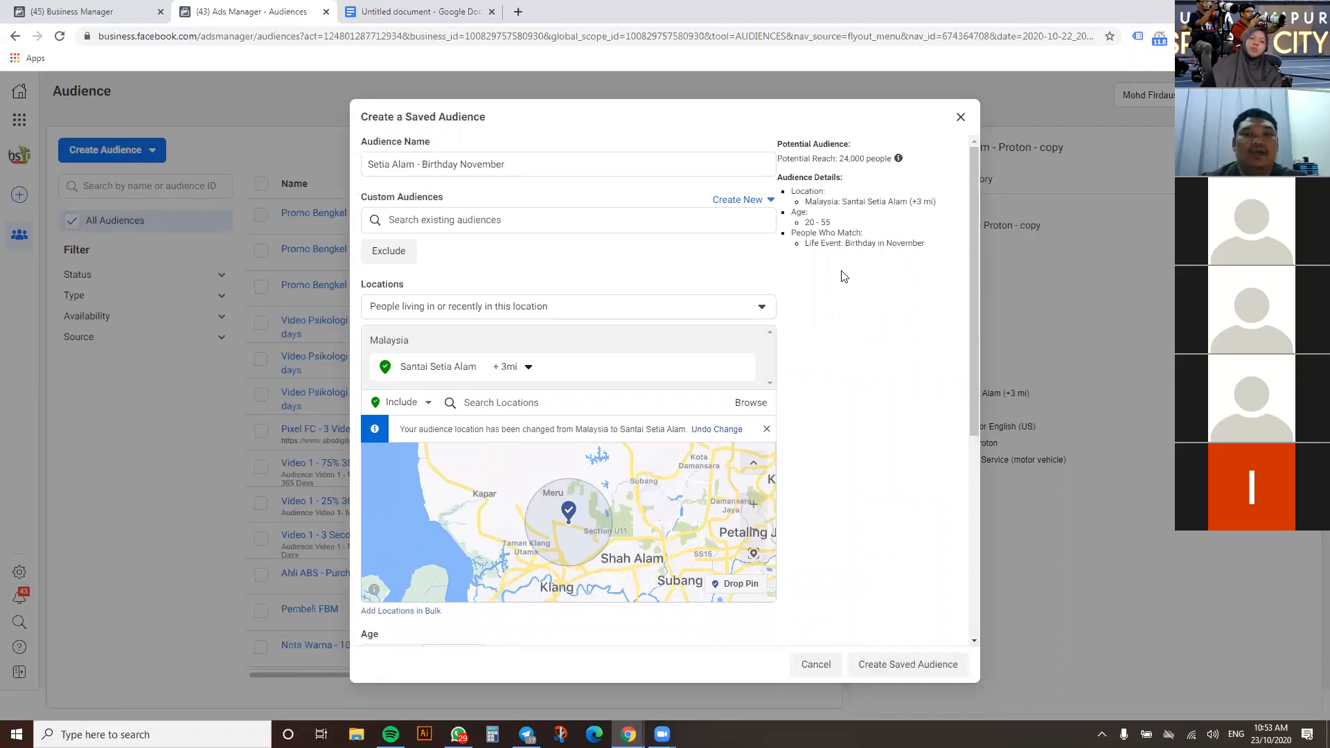
{"action": "scroll", "coordinate": [883, 367], "scroll_direction": "down", "scroll_amount": 4}
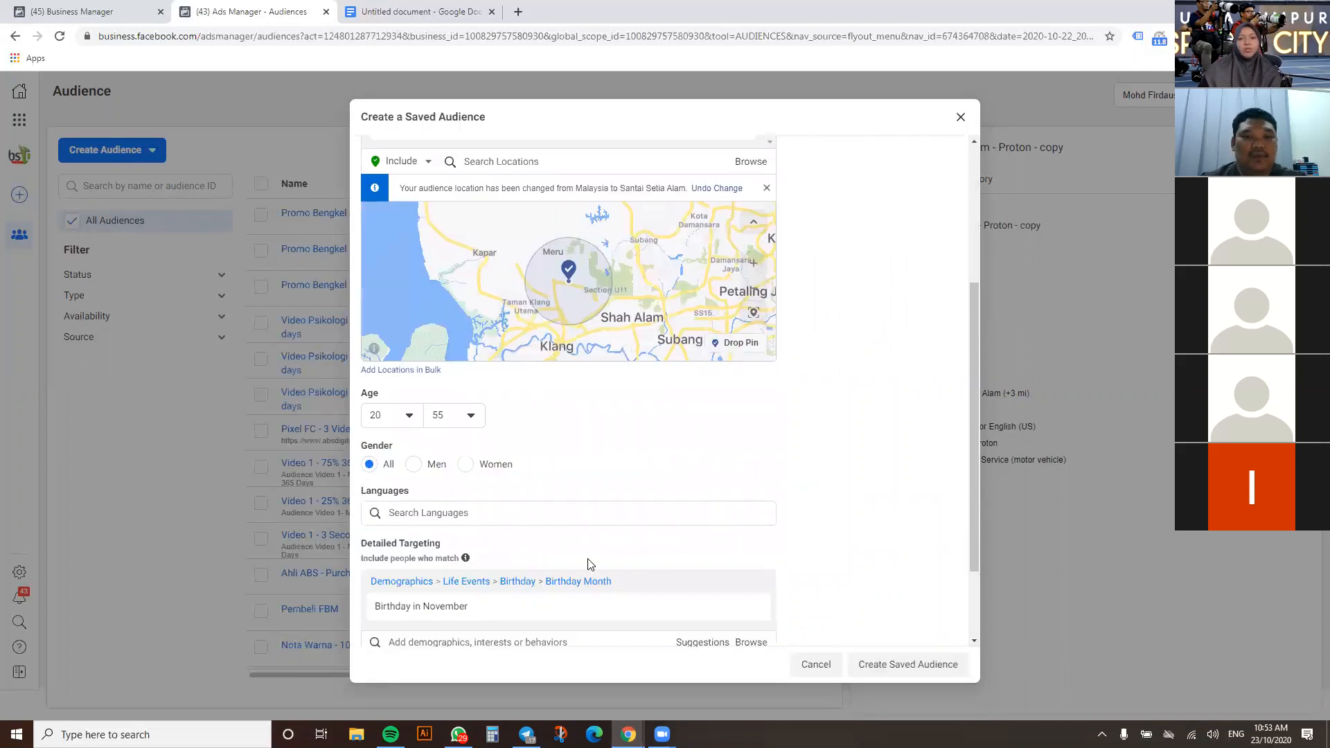
{"action": "scroll", "coordinate": [554, 575], "scroll_direction": "down", "scroll_amount": 1}
{"action": "mouse_move", "coordinate": [582, 557]}
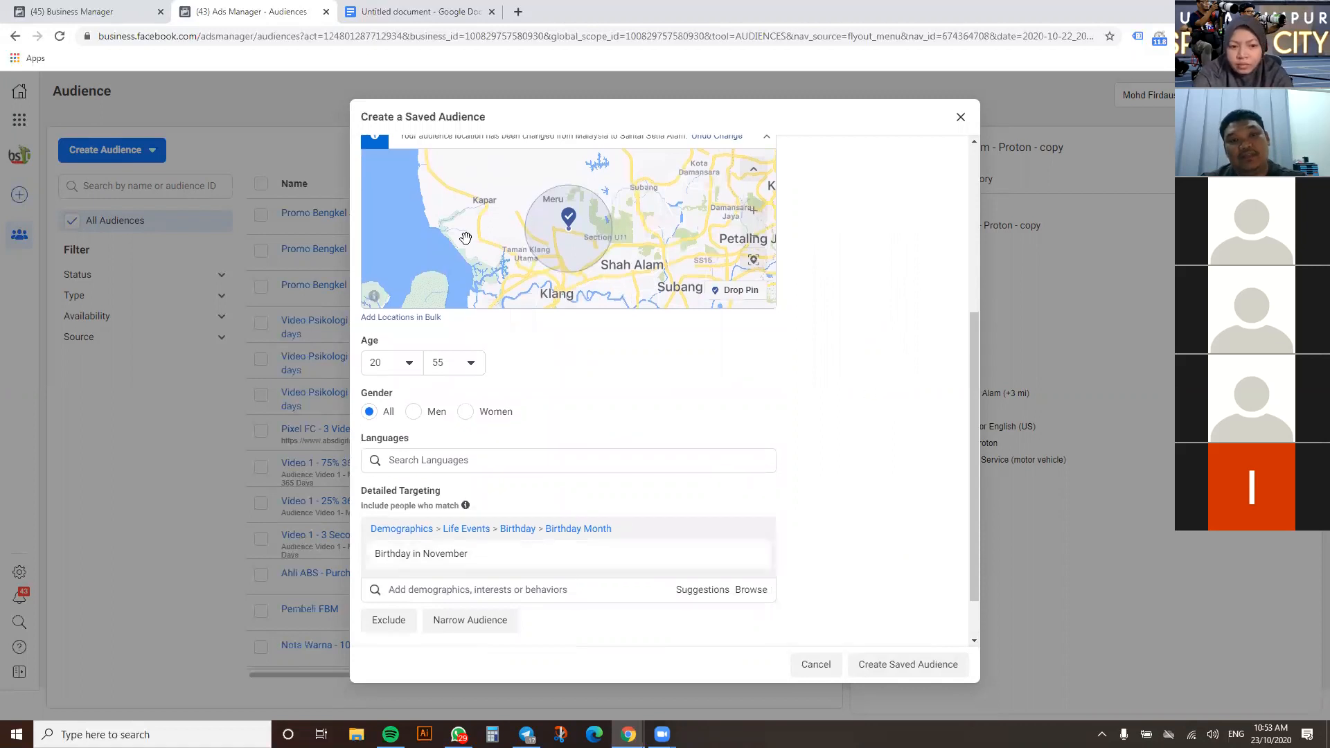
{"action": "scroll", "coordinate": [887, 408], "scroll_direction": "down", "scroll_amount": 1}
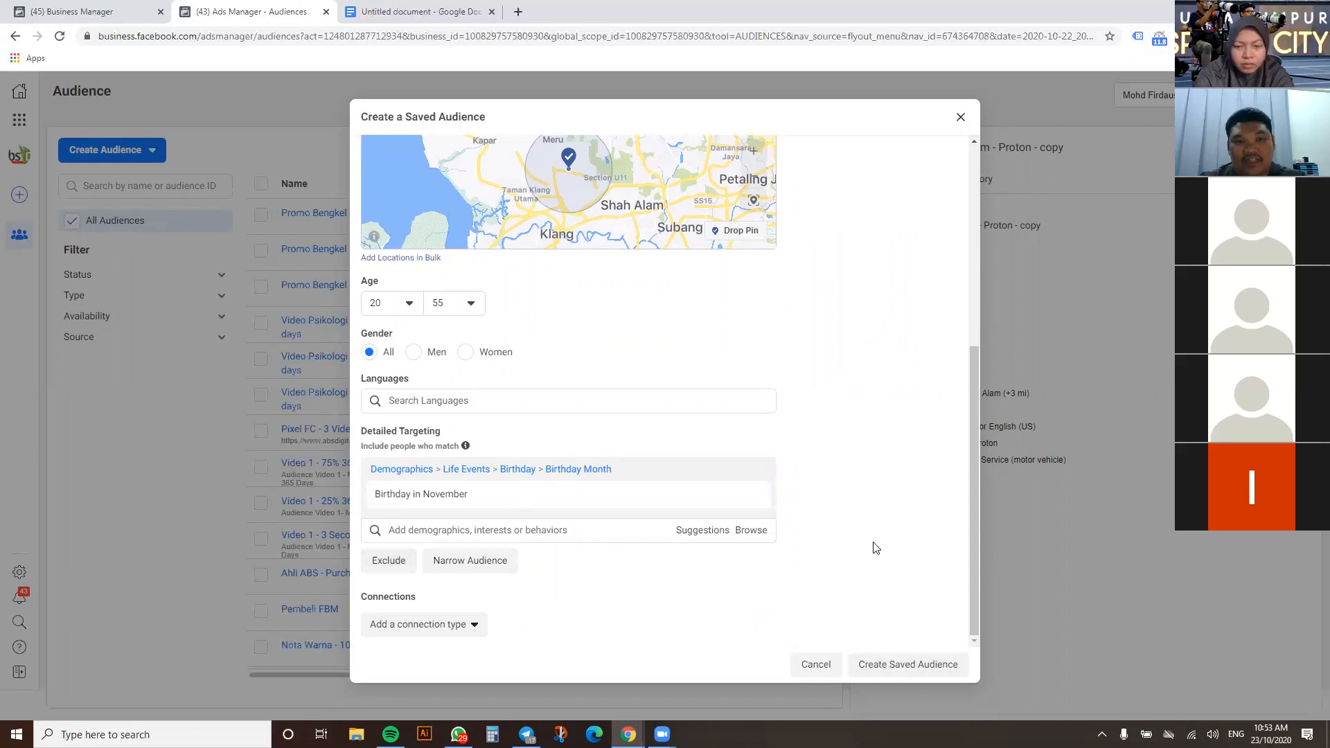
Review the audience settings and create the saved audience "Setia Alam - Birthday November"
{"action": "scroll", "coordinate": [879, 360], "scroll_direction": "up", "scroll_amount": 5}
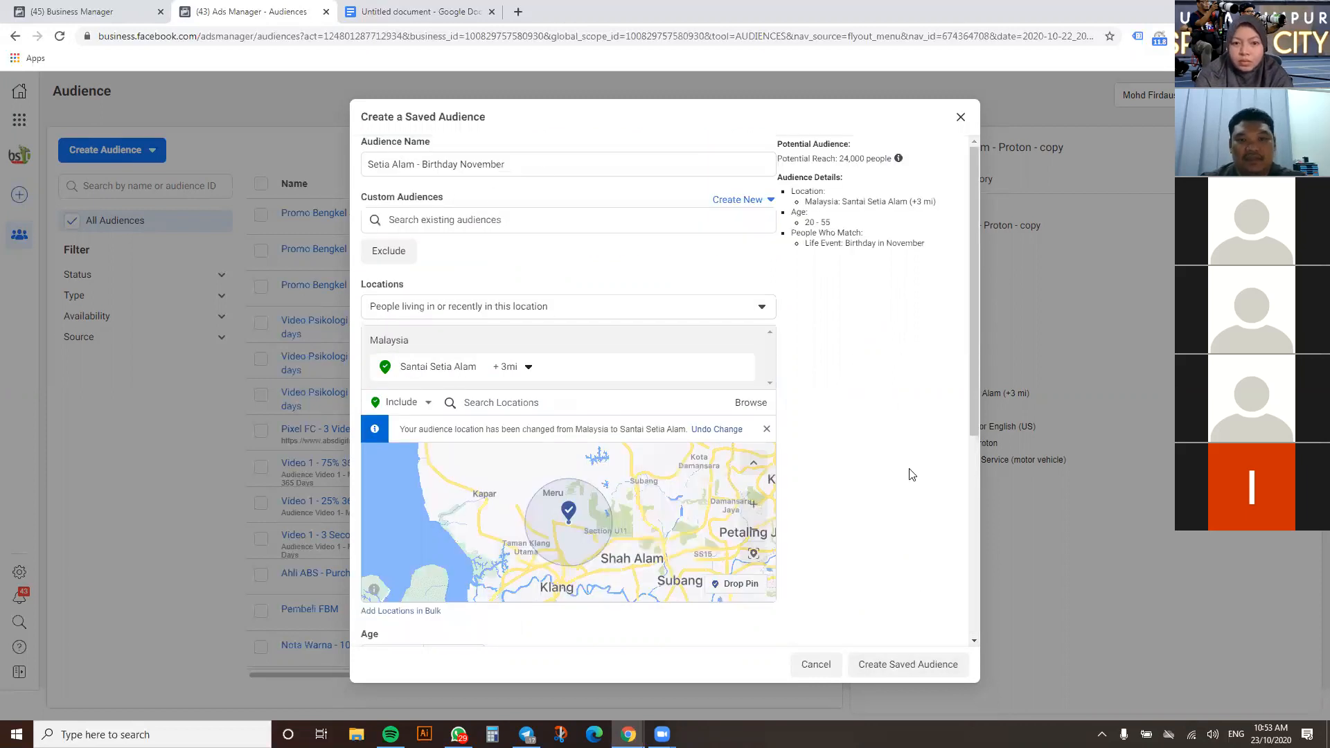
{"action": "scroll", "coordinate": [901, 589], "scroll_direction": "down", "scroll_amount": 3}
{"action": "left_click", "coordinate": [893, 666]}
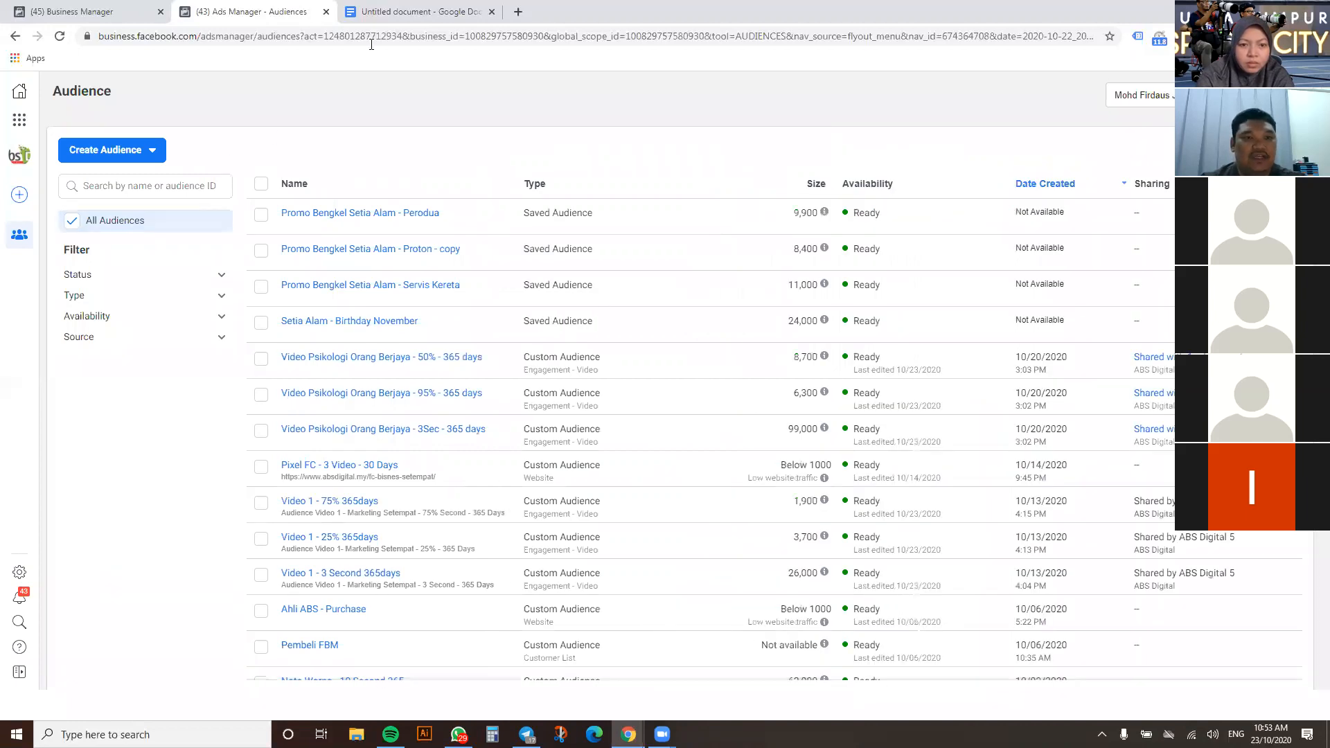
{"action": "left_click", "coordinate": [396, 14]}
{"action": "scroll", "coordinate": [703, 371], "scroll_direction": "down", "scroll_amount": 4}
{"action": "scroll", "coordinate": [703, 371], "scroll_direction": "up", "scroll_amount": 2}
{"action": "left_click", "coordinate": [237, 14]}
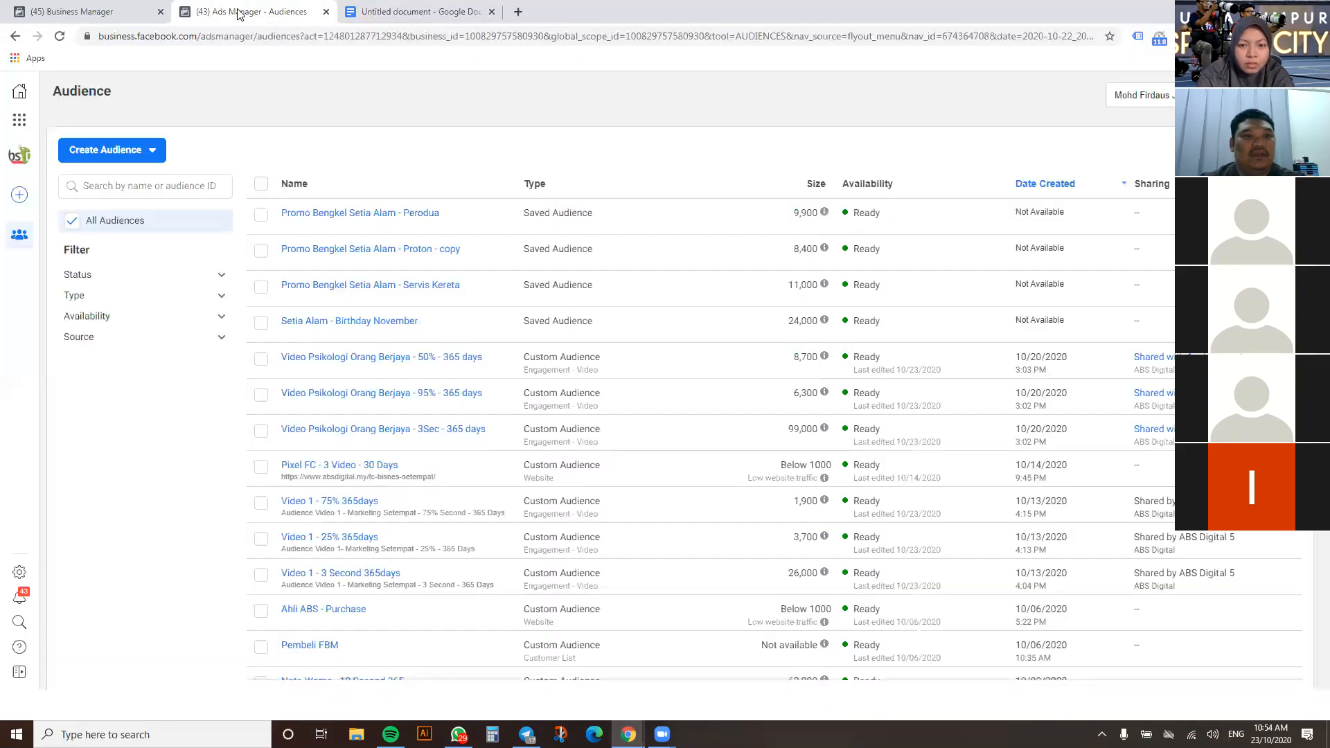
Go from the audience list to the ad account's campaign overview
{"action": "left_click", "coordinate": [20, 120]}
{"action": "left_click", "coordinate": [101, 165]}
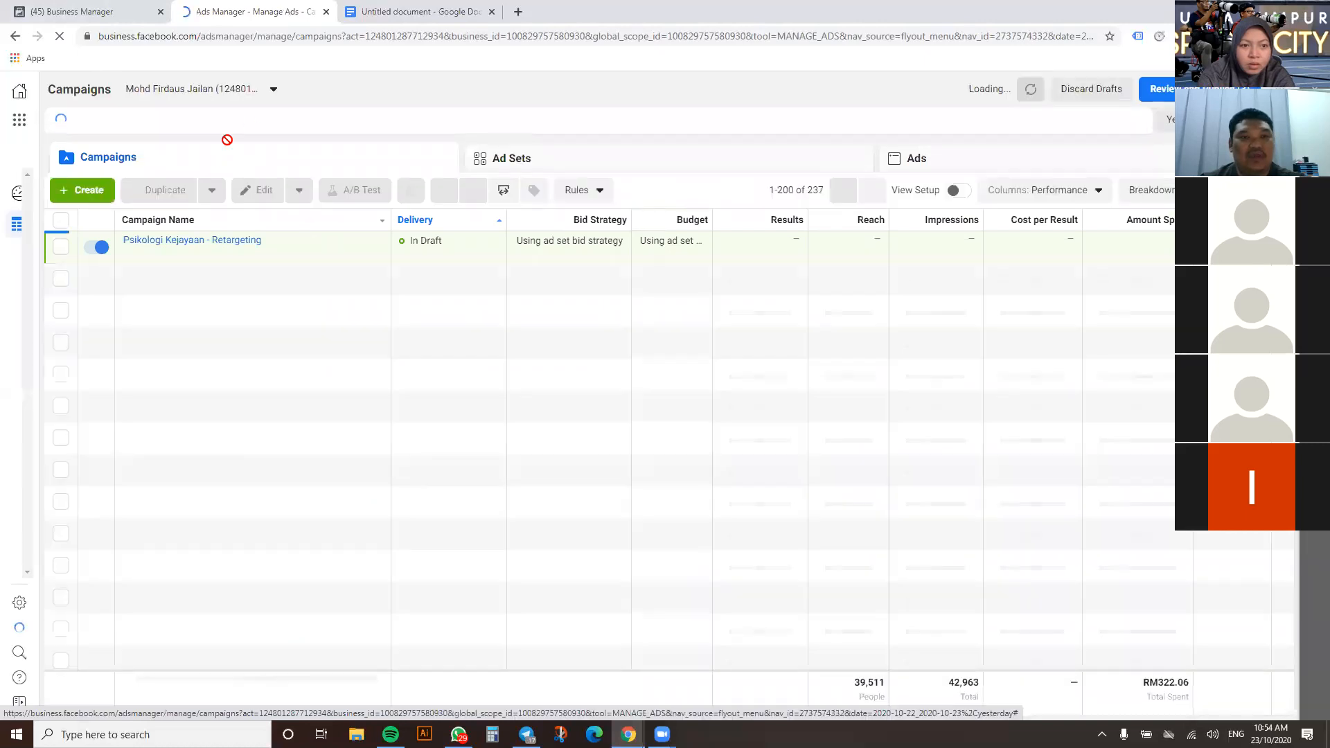
{"action": "left_click", "coordinate": [19, 121]}
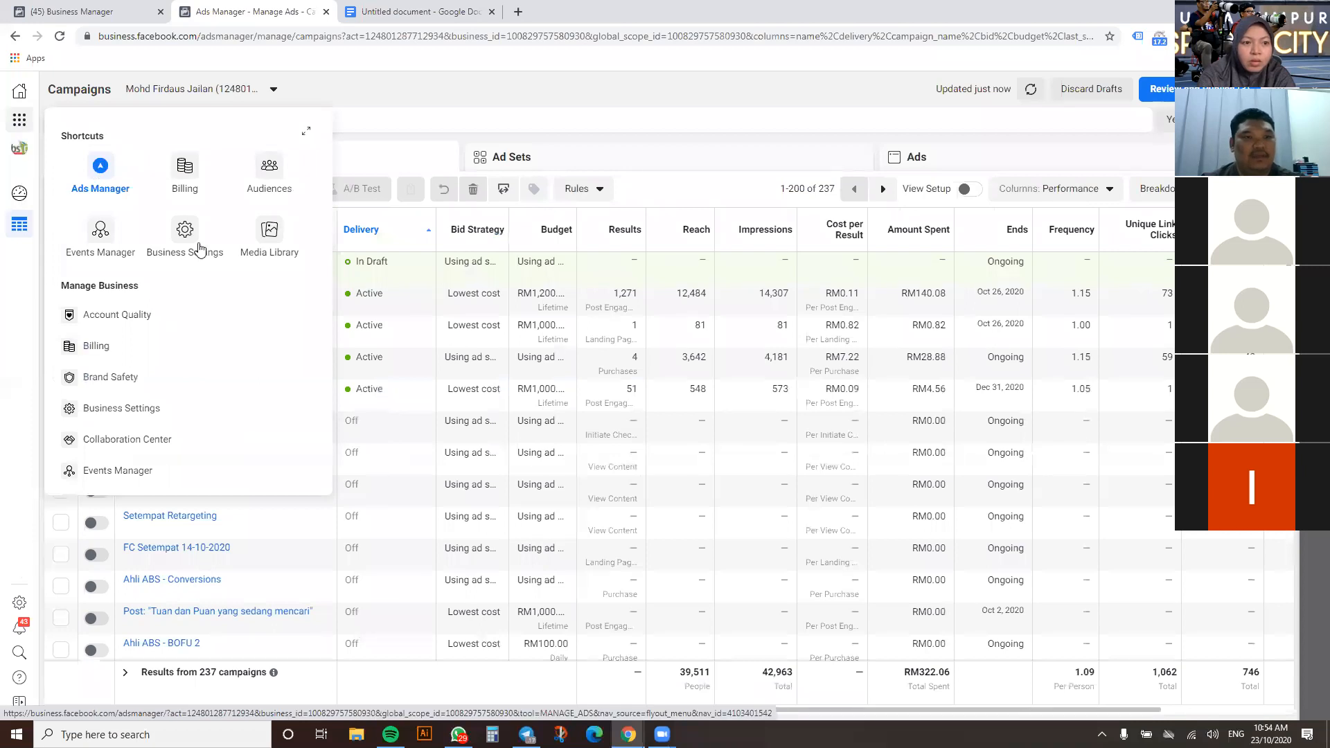
{"action": "left_click", "coordinate": [419, 97]}
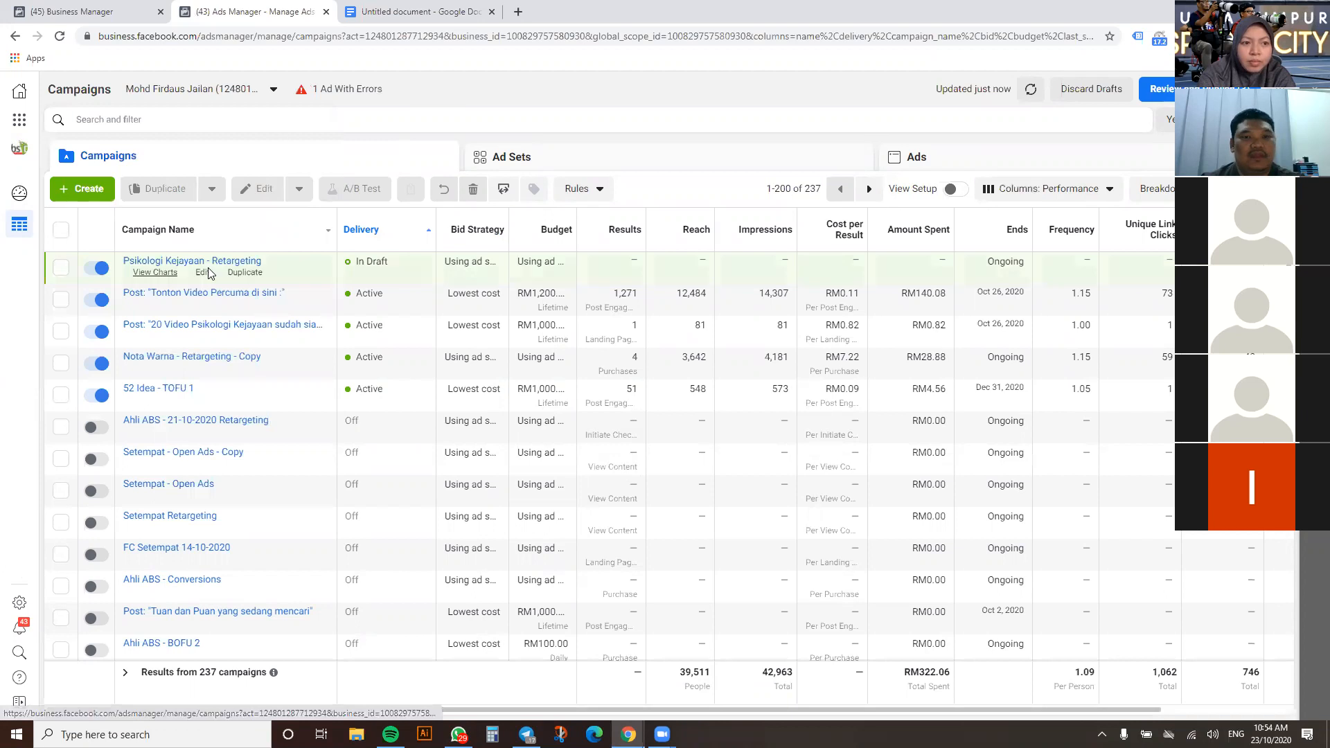
Create a new campaign with the Auction buying type and the Reach objective
{"action": "left_click", "coordinate": [82, 189]}
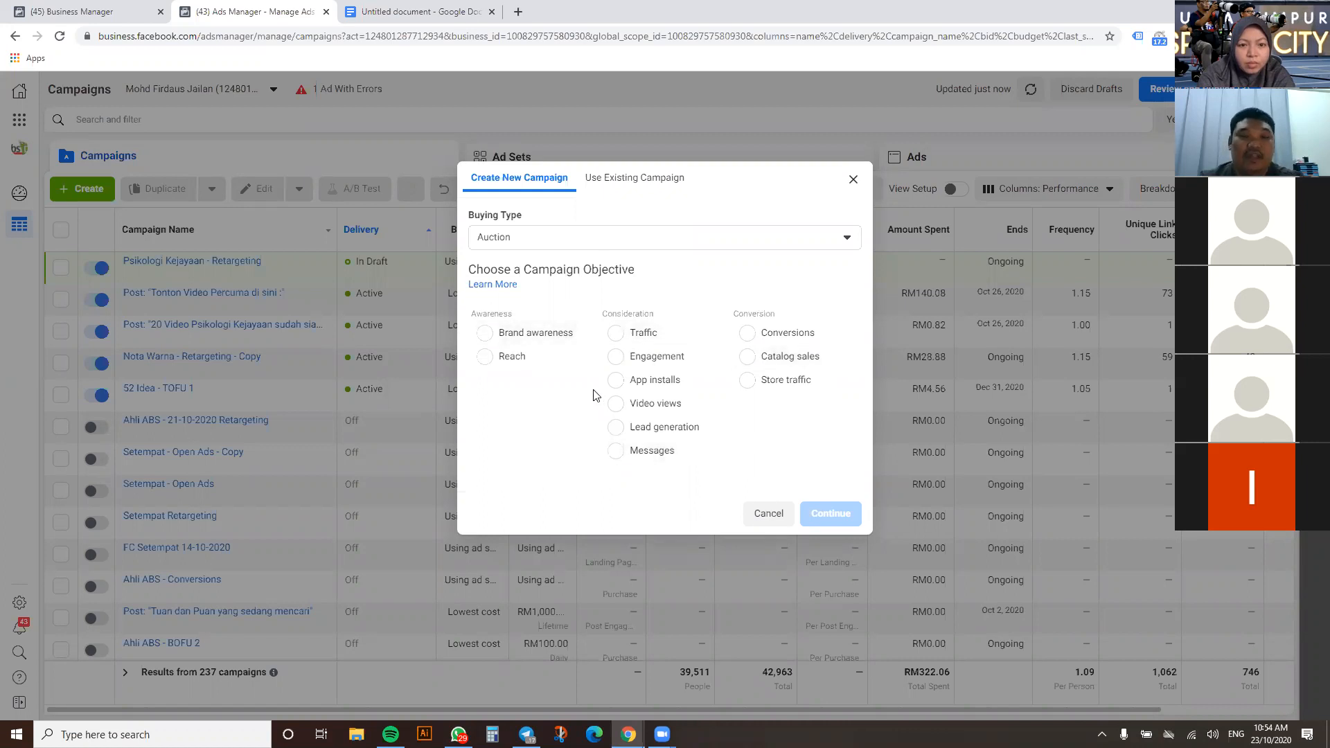
{"action": "left_click", "coordinate": [485, 359]}
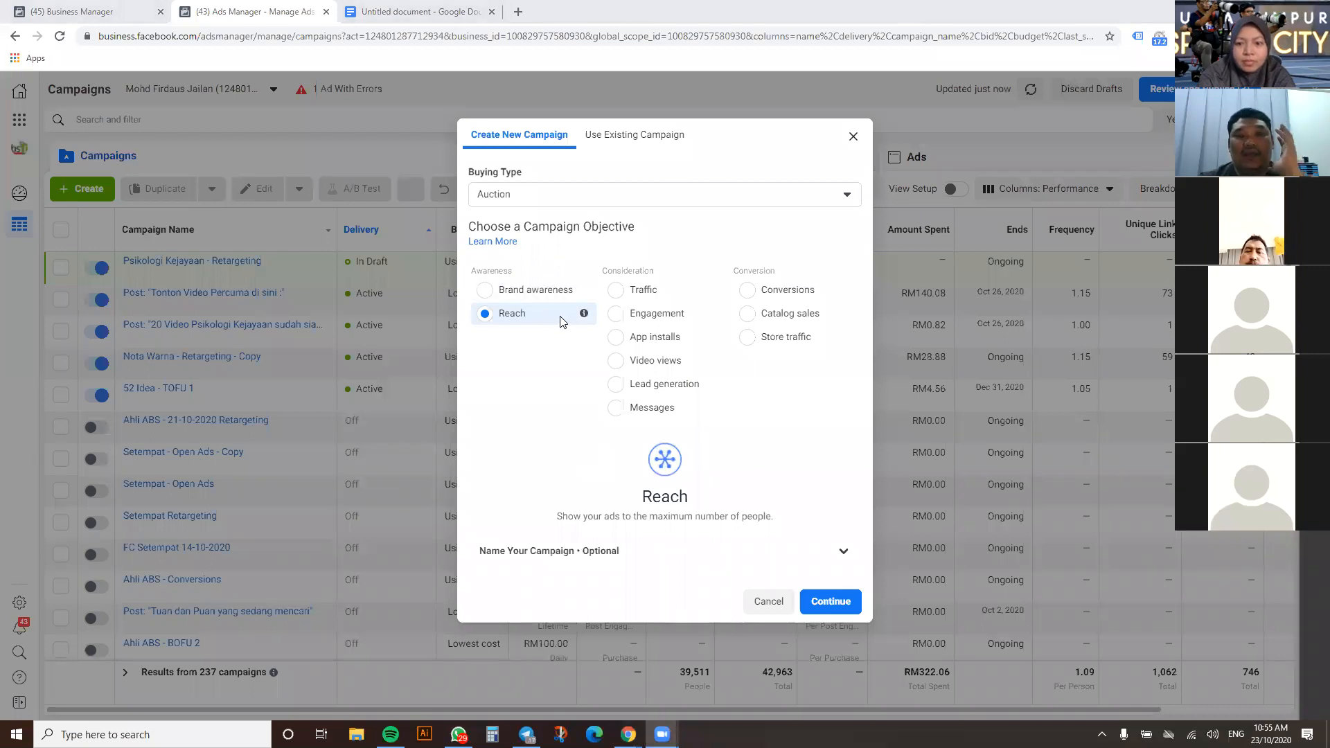
{"action": "mouse_move", "coordinate": [584, 315]}
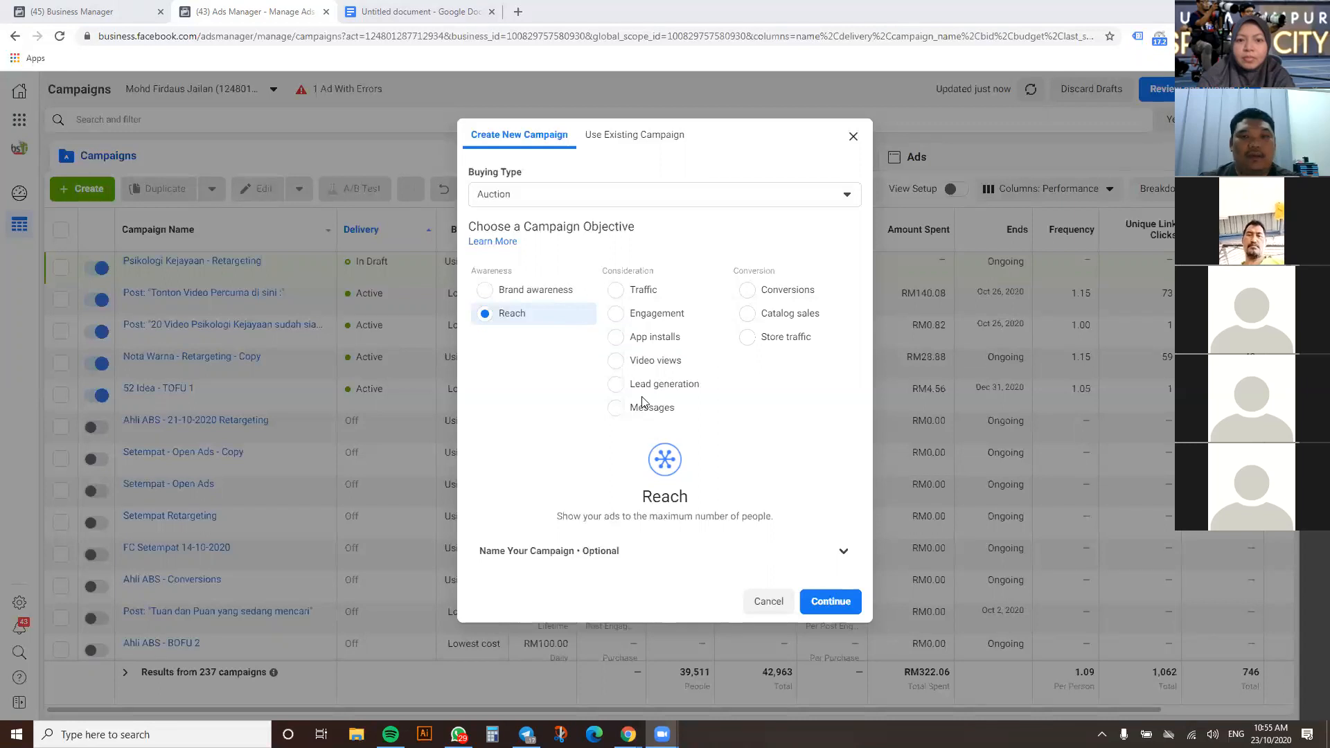
{"action": "left_click", "coordinate": [830, 600]}
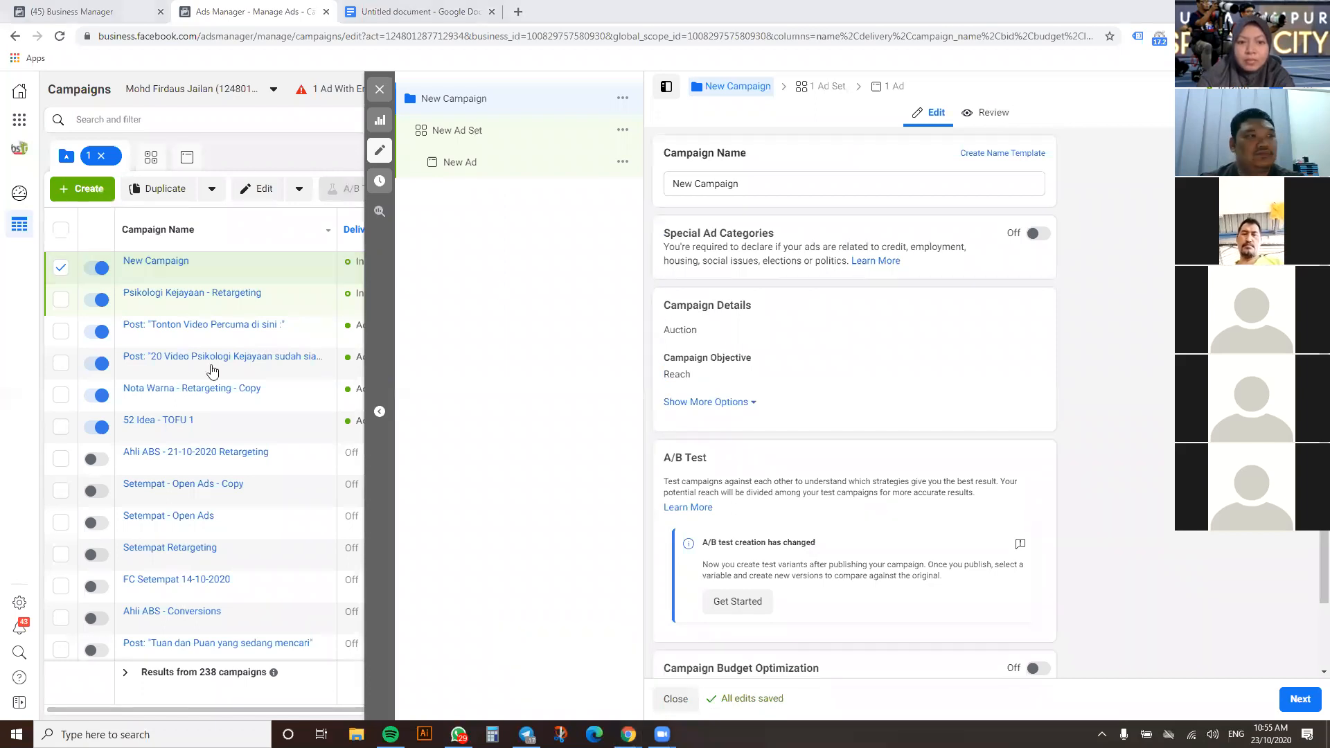
Name the campaign "Promo - Tukar Minyak Hitam - 23.10 - 30.10"
{"action": "scroll", "coordinate": [767, 299], "scroll_direction": "down", "scroll_amount": 1}
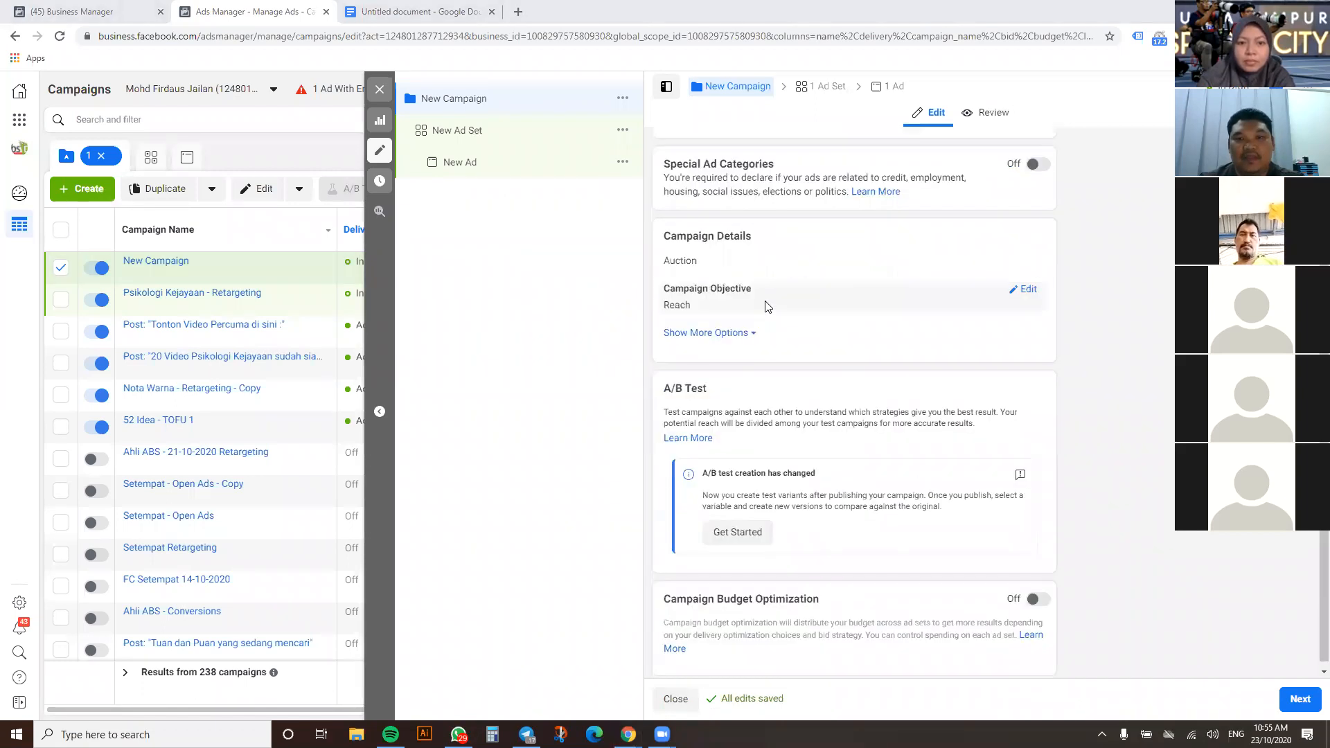
{"action": "scroll", "coordinate": [764, 291], "scroll_direction": "up", "scroll_amount": 1}
{"action": "triple_click", "coordinate": [749, 184]}
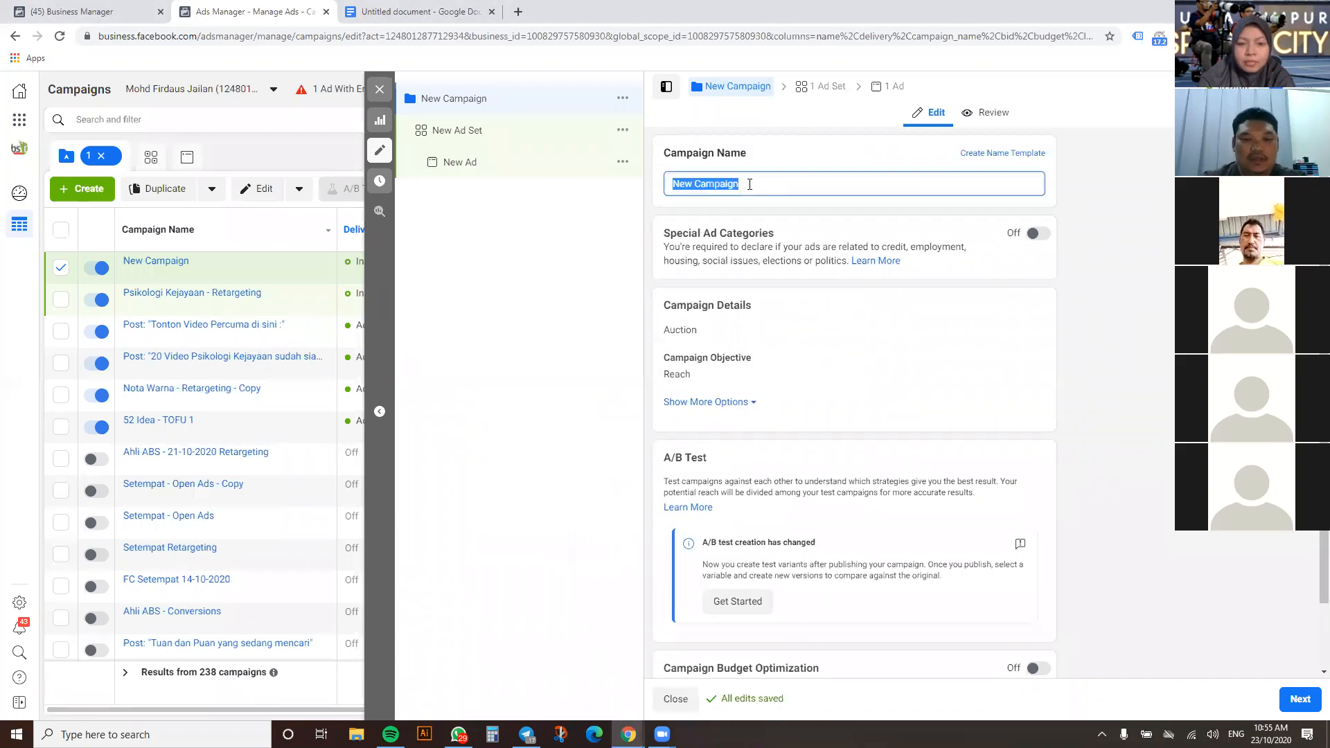
{"action": "type", "text": "Promo "}
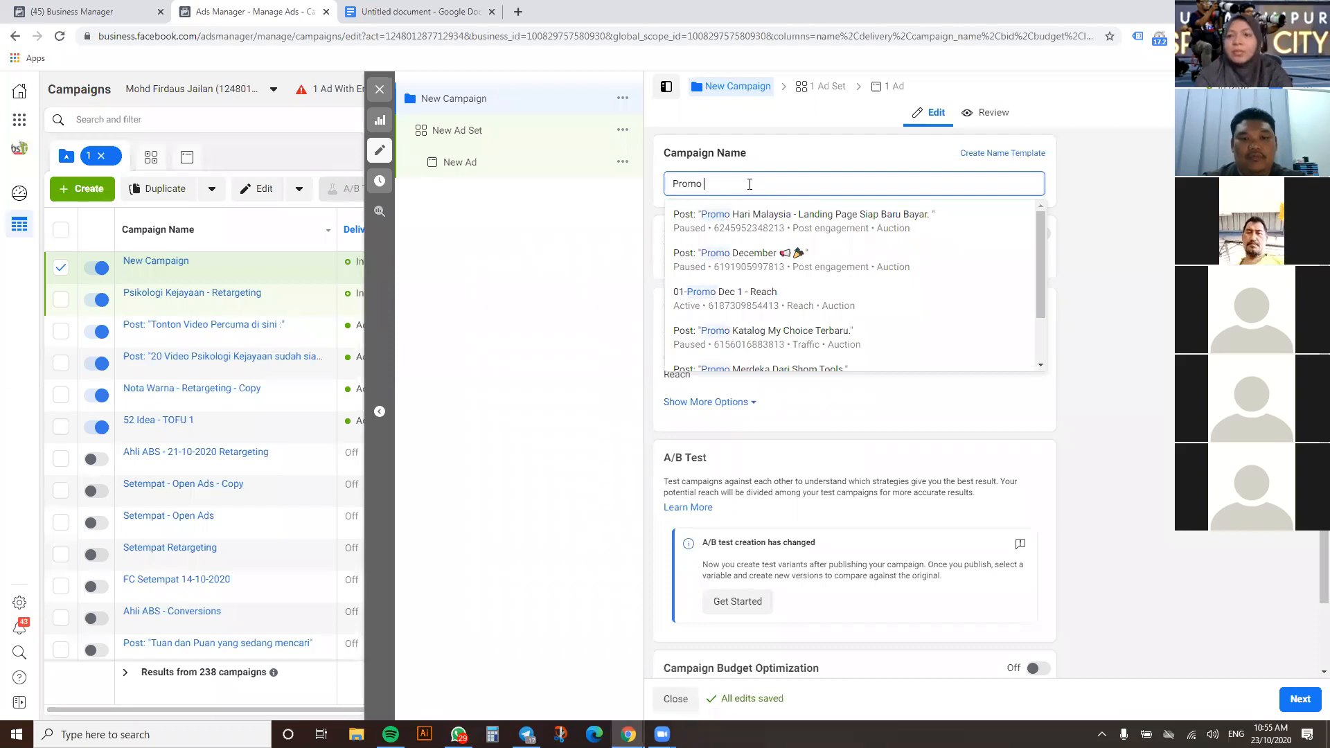
{"action": "type", "text": "- Tukar"}
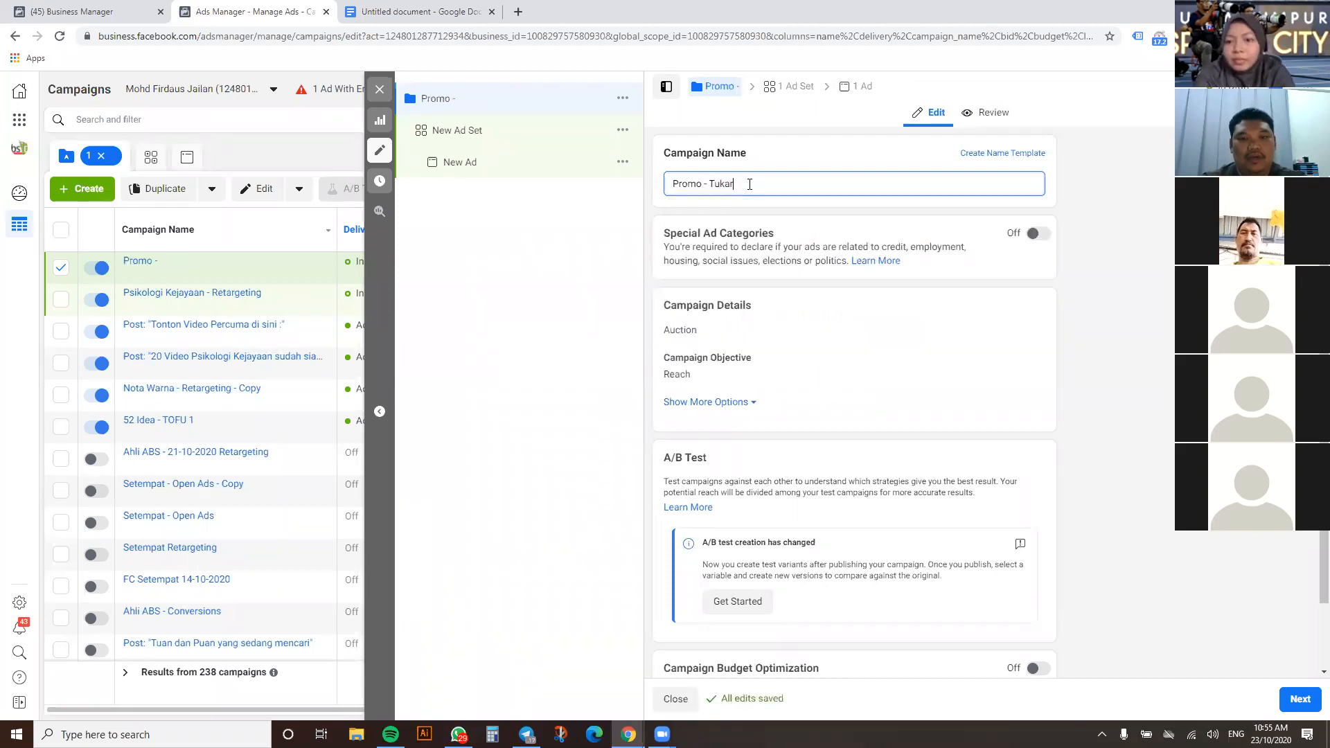
{"action": "type", "text": " Miny"}
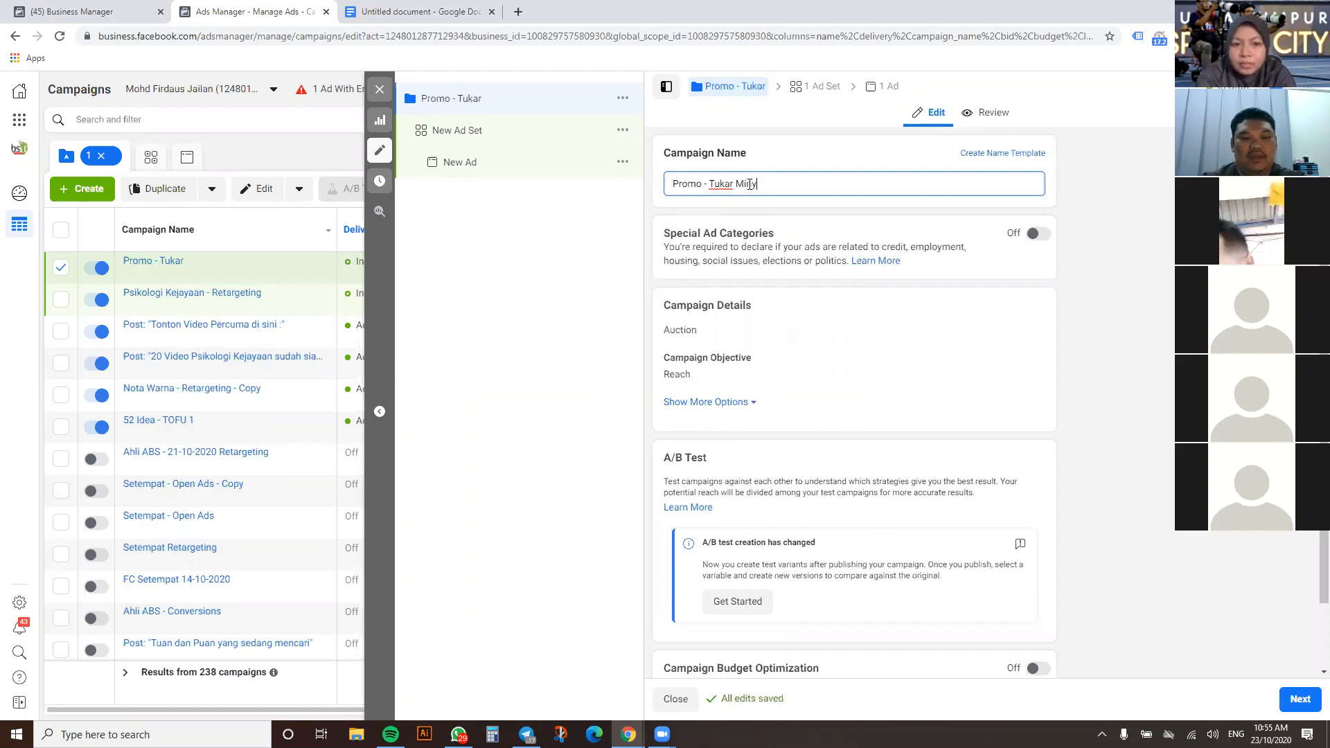
{"action": "type", "text": "ak Hitam -"}
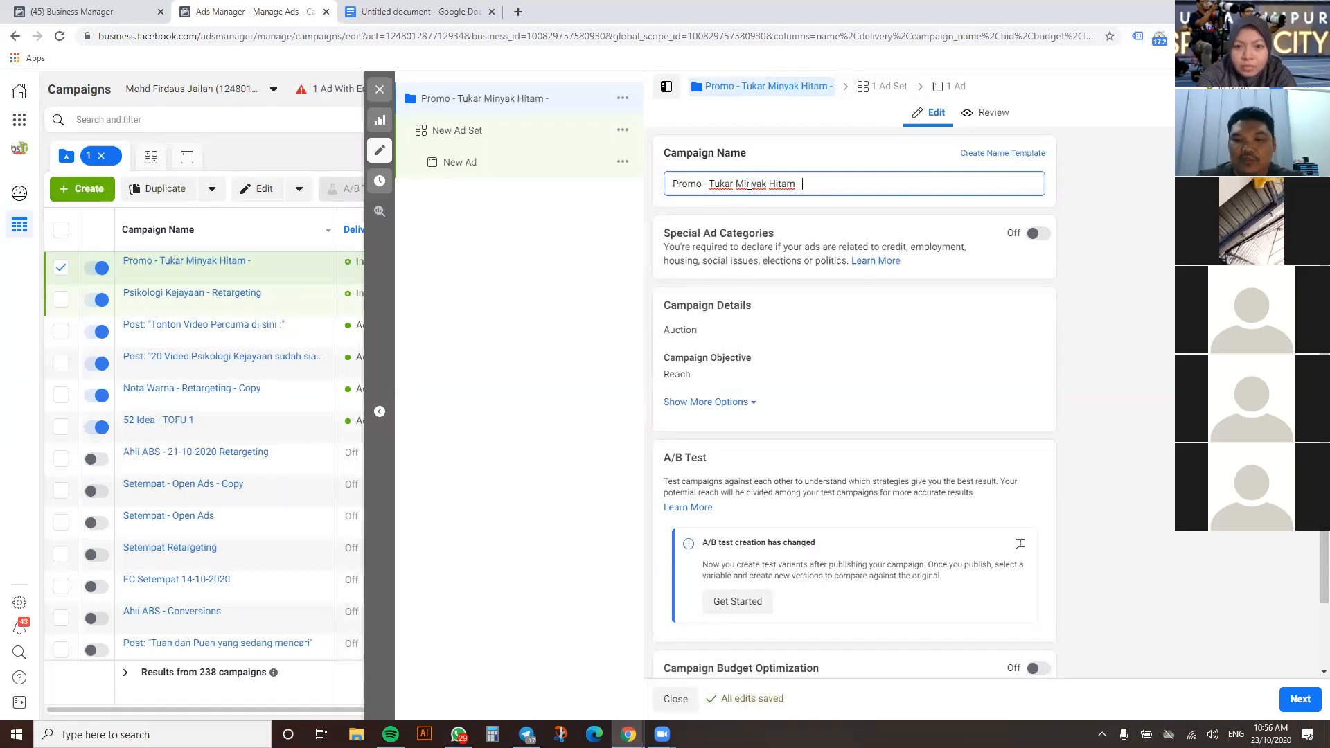
{"action": "type", "text": ".10 "}
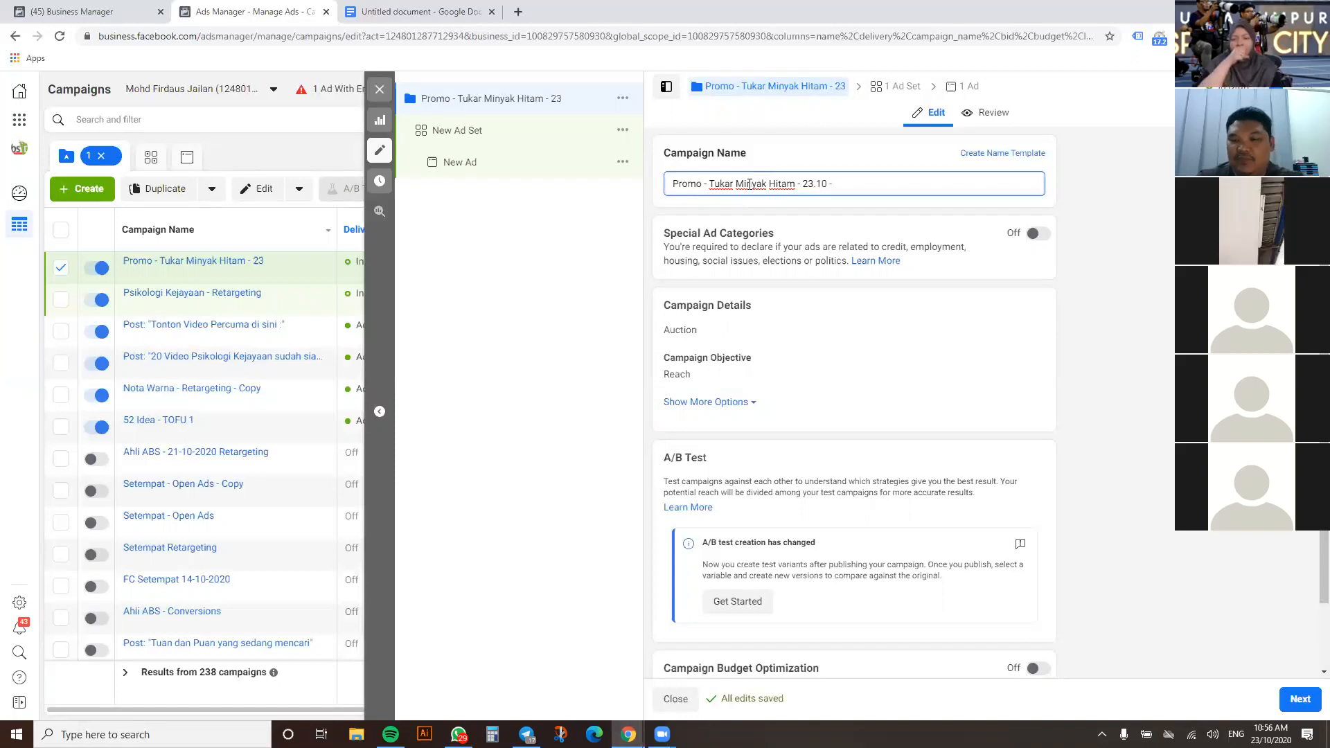
{"action": "type", "text": "- 30.10"}
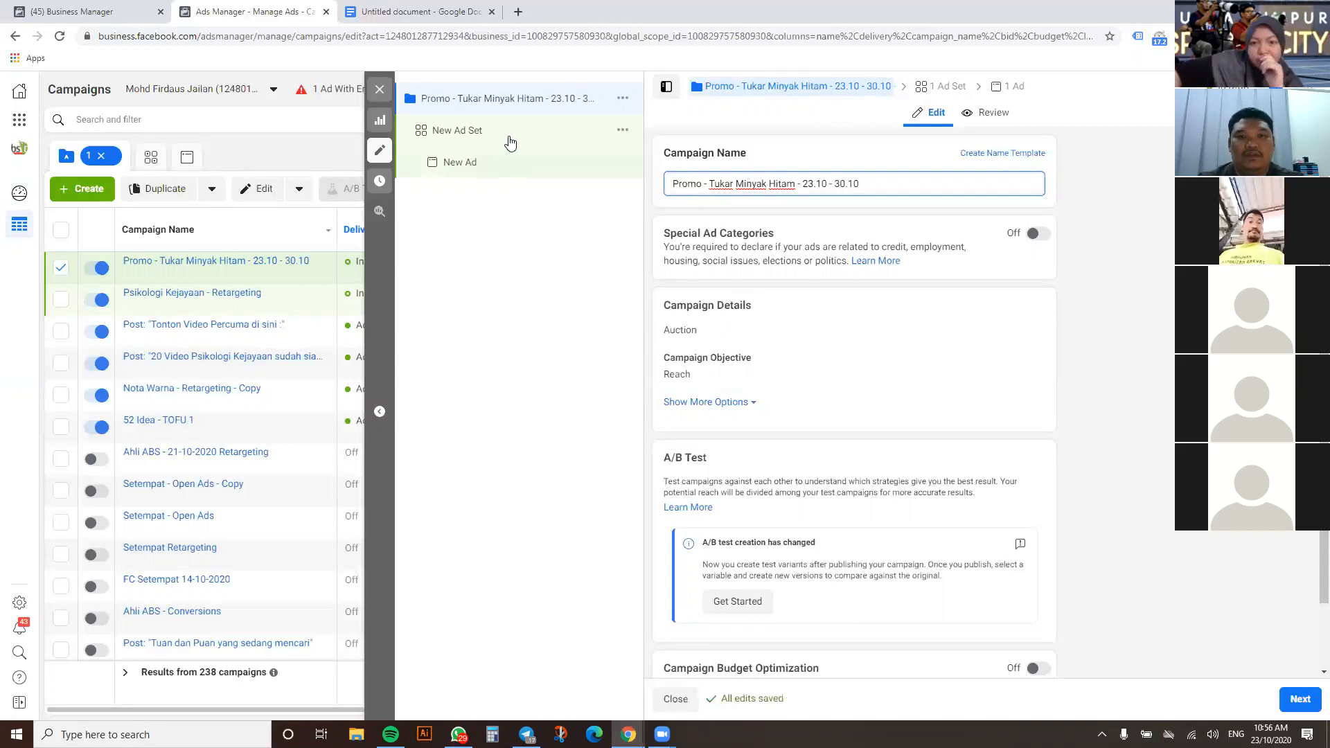
{"action": "triple_click", "coordinate": [763, 179]}
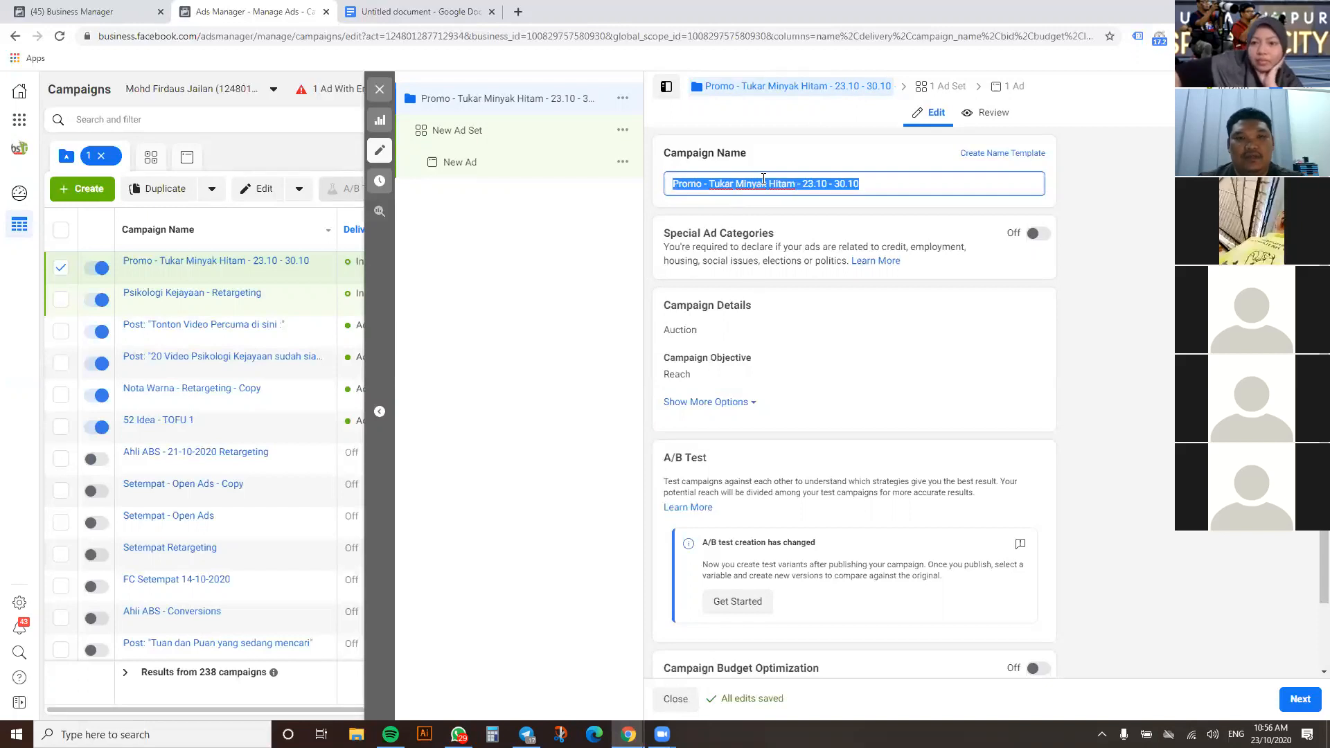
Open the new ad set and choose ABS Digital Media as the Facebook Page to promote
{"action": "left_click", "coordinate": [467, 132]}
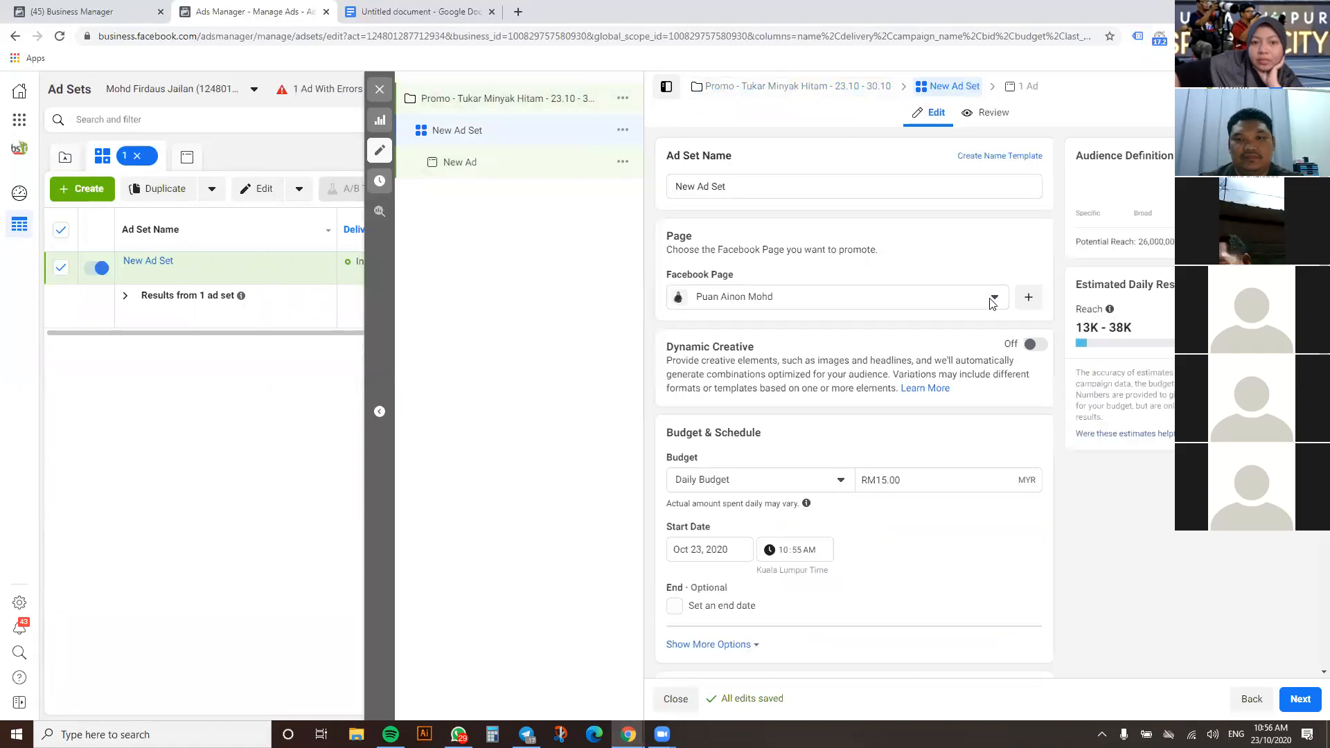
{"action": "left_click", "coordinate": [992, 301]}
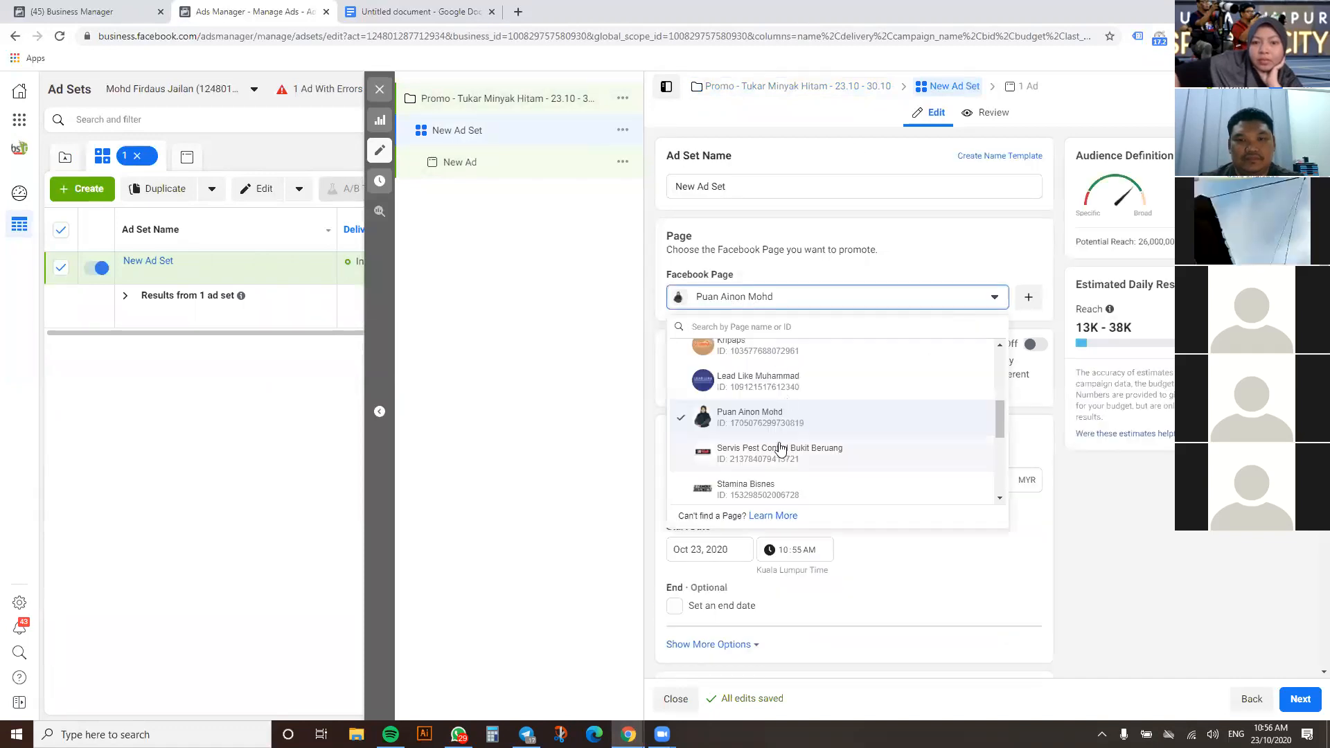
{"action": "scroll", "coordinate": [772, 426], "scroll_direction": "down", "scroll_amount": 5}
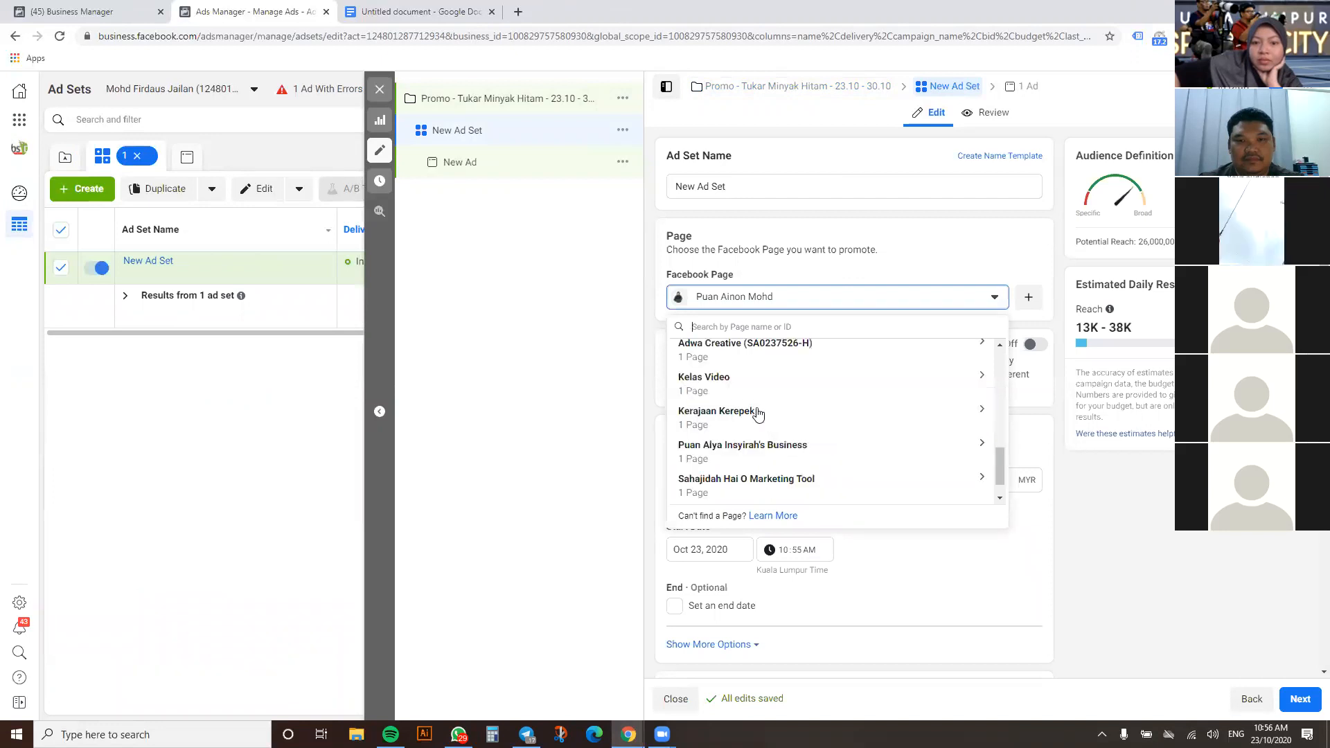
{"action": "scroll", "coordinate": [757, 414], "scroll_direction": "up", "scroll_amount": 4}
{"action": "scroll", "coordinate": [755, 407], "scroll_direction": "up", "scroll_amount": 1}
{"action": "scroll", "coordinate": [755, 416], "scroll_direction": "down", "scroll_amount": 2}
{"action": "scroll", "coordinate": [754, 413], "scroll_direction": "up", "scroll_amount": 2}
{"action": "left_click", "coordinate": [755, 410]}
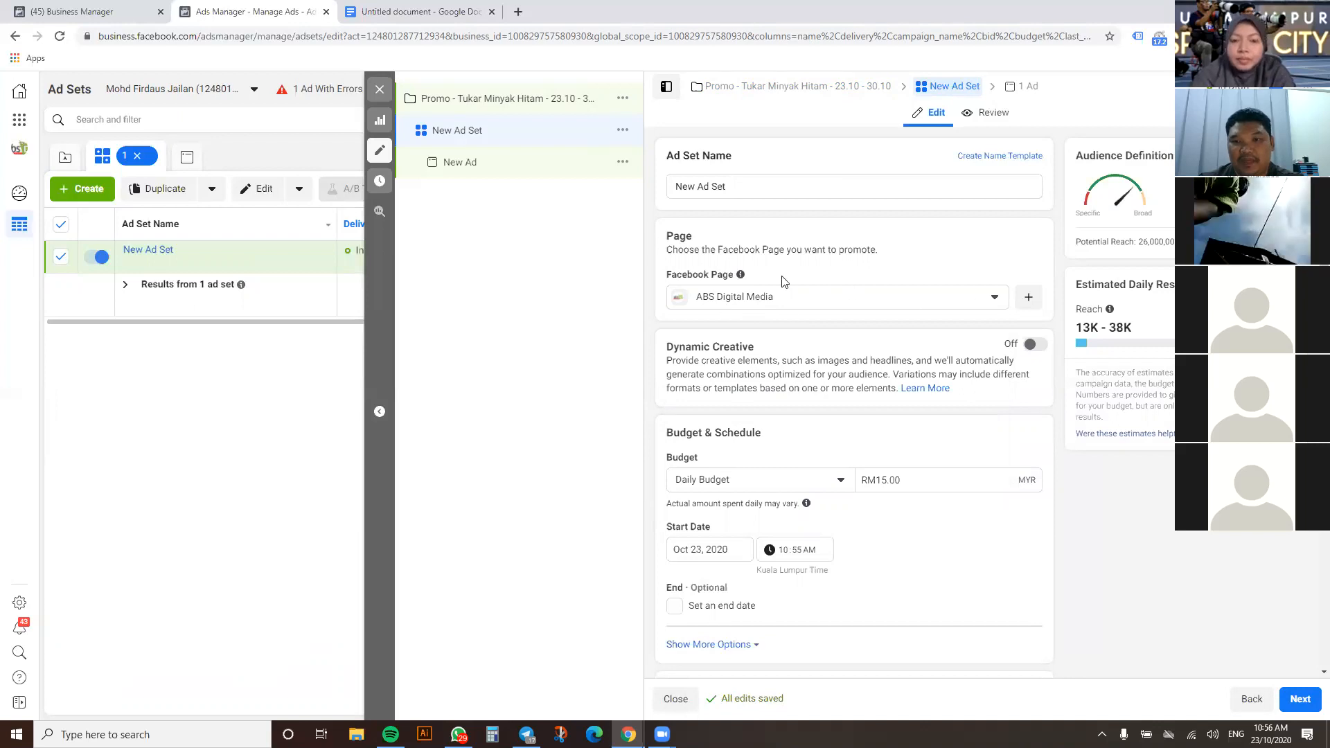
Set the ad set's daily budget to RM10
{"action": "scroll", "coordinate": [827, 287], "scroll_direction": "down", "scroll_amount": 1}
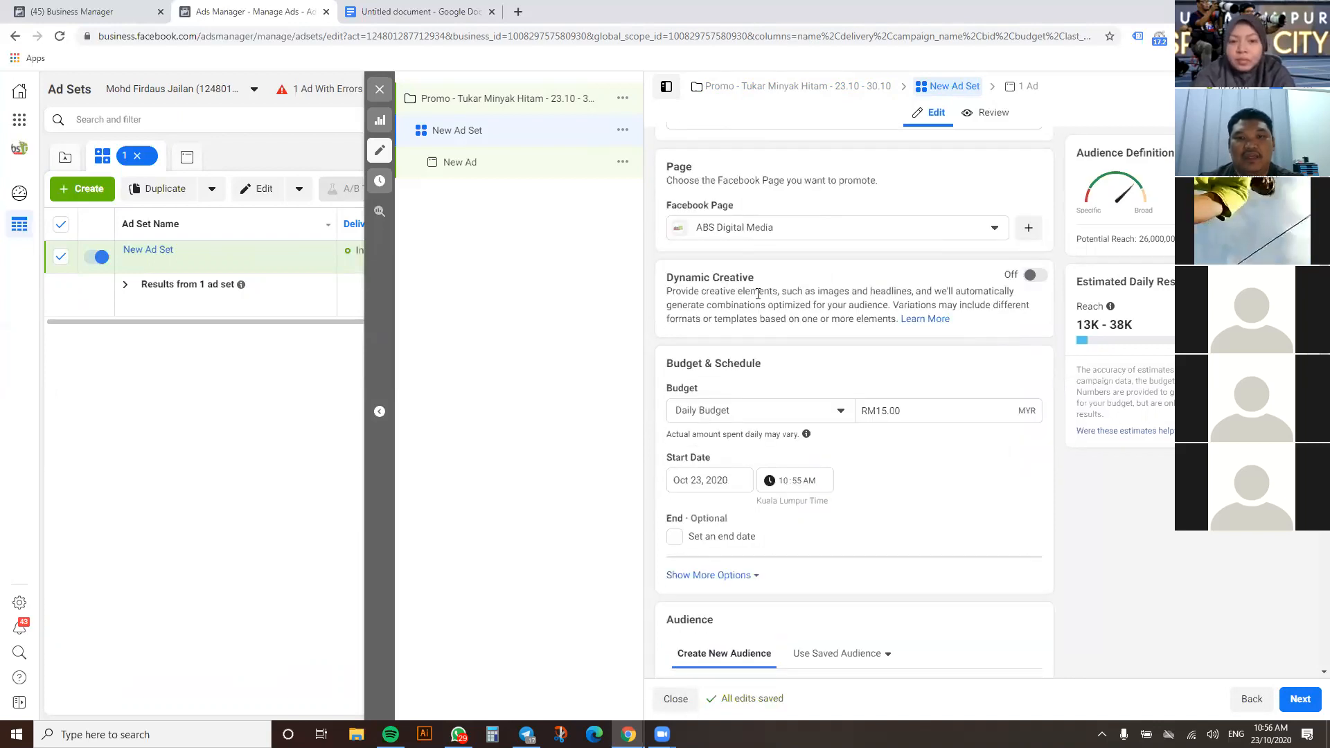
{"action": "scroll", "coordinate": [784, 286], "scroll_direction": "down", "scroll_amount": 3}
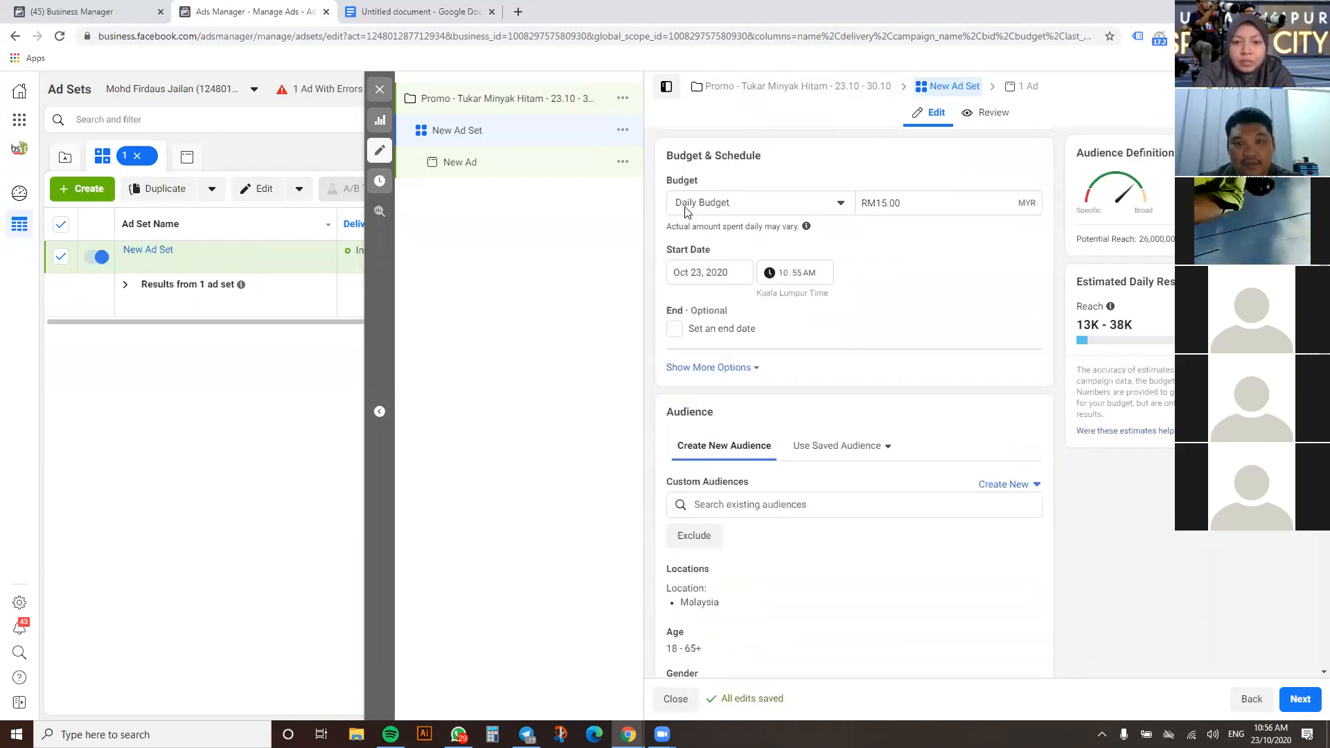
{"action": "left_click", "coordinate": [904, 202]}
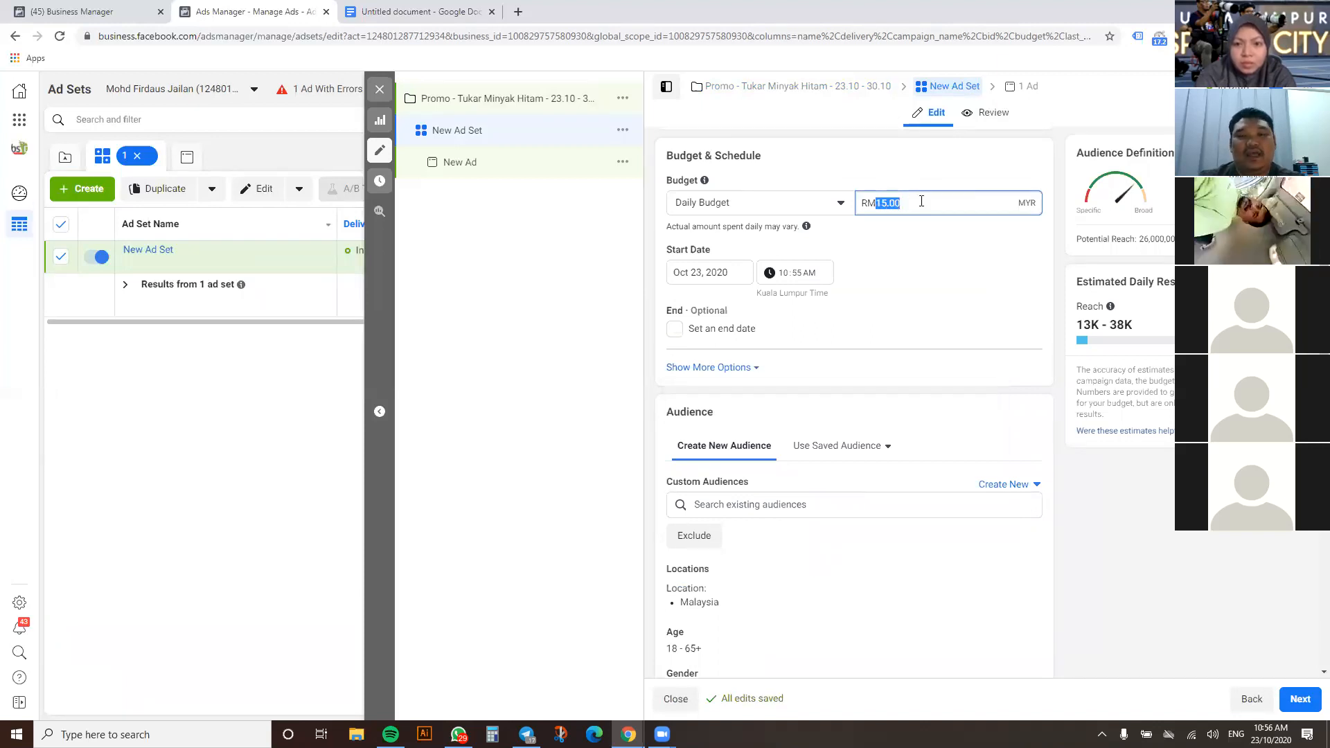
{"action": "type", "text": "1"}
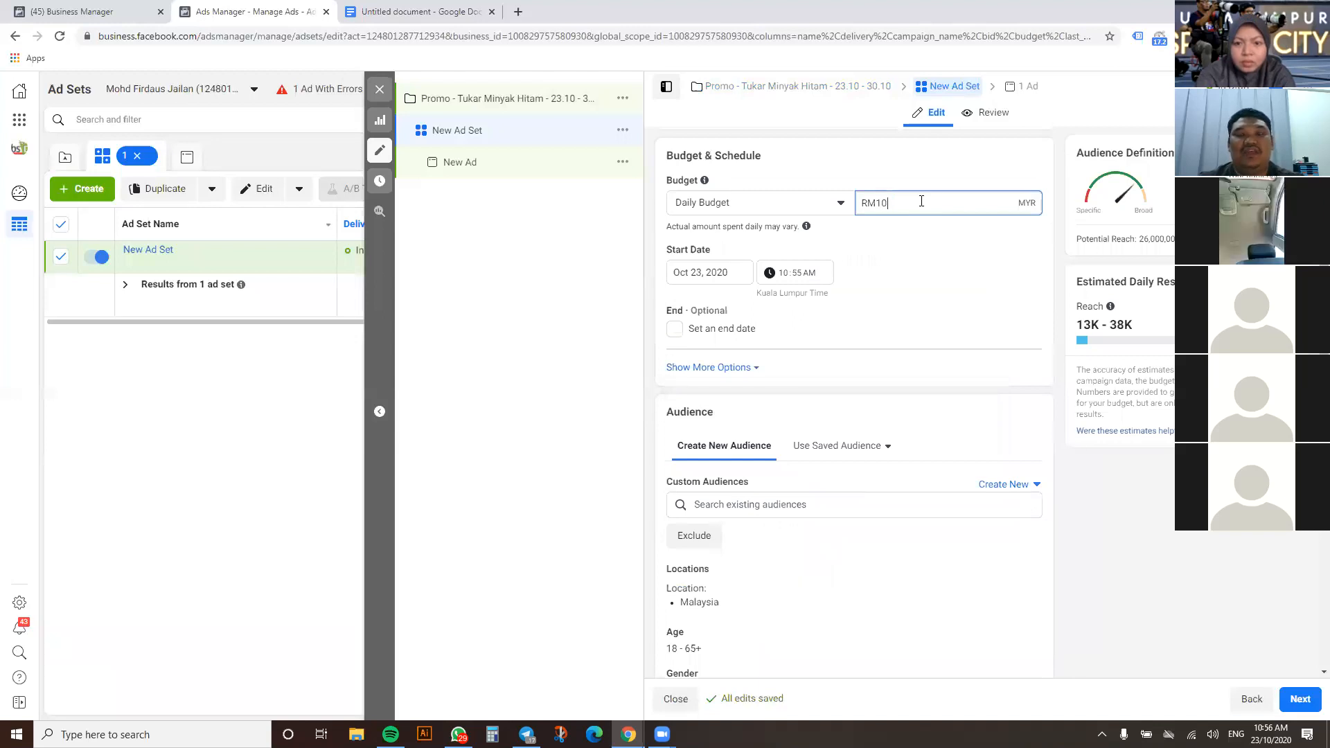
{"action": "type", "text": "0"}
{"action": "left_click", "coordinate": [996, 250]}
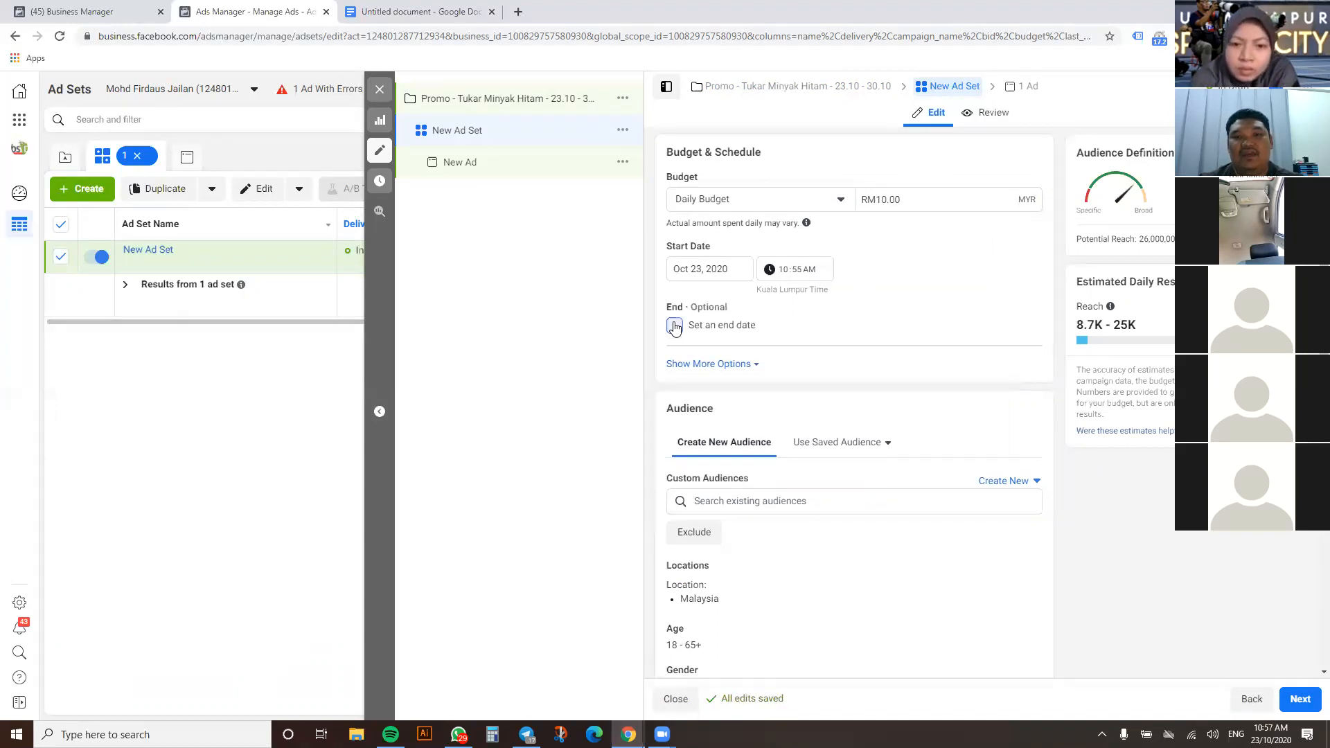
Enable an end date for the ad set and set it to Oct 30, 2020
{"action": "left_click", "coordinate": [675, 326]}
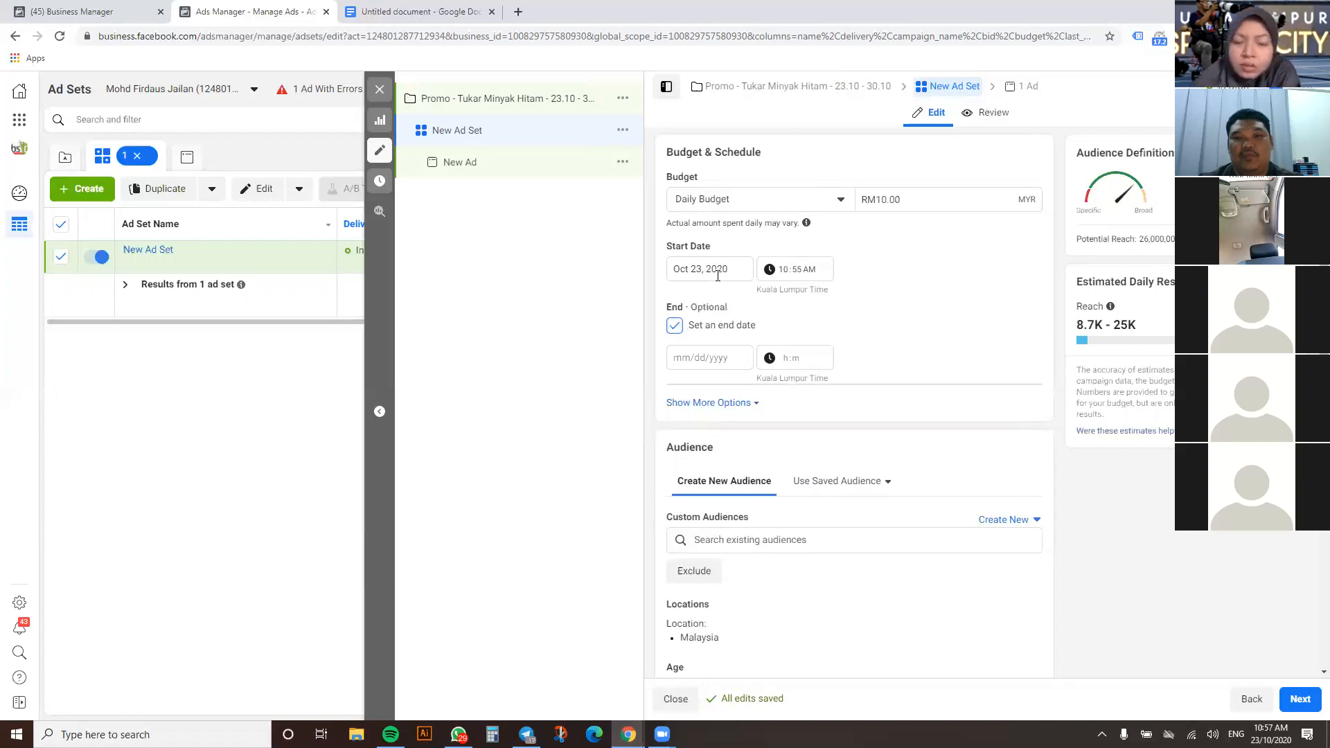
{"action": "left_click", "coordinate": [722, 357]}
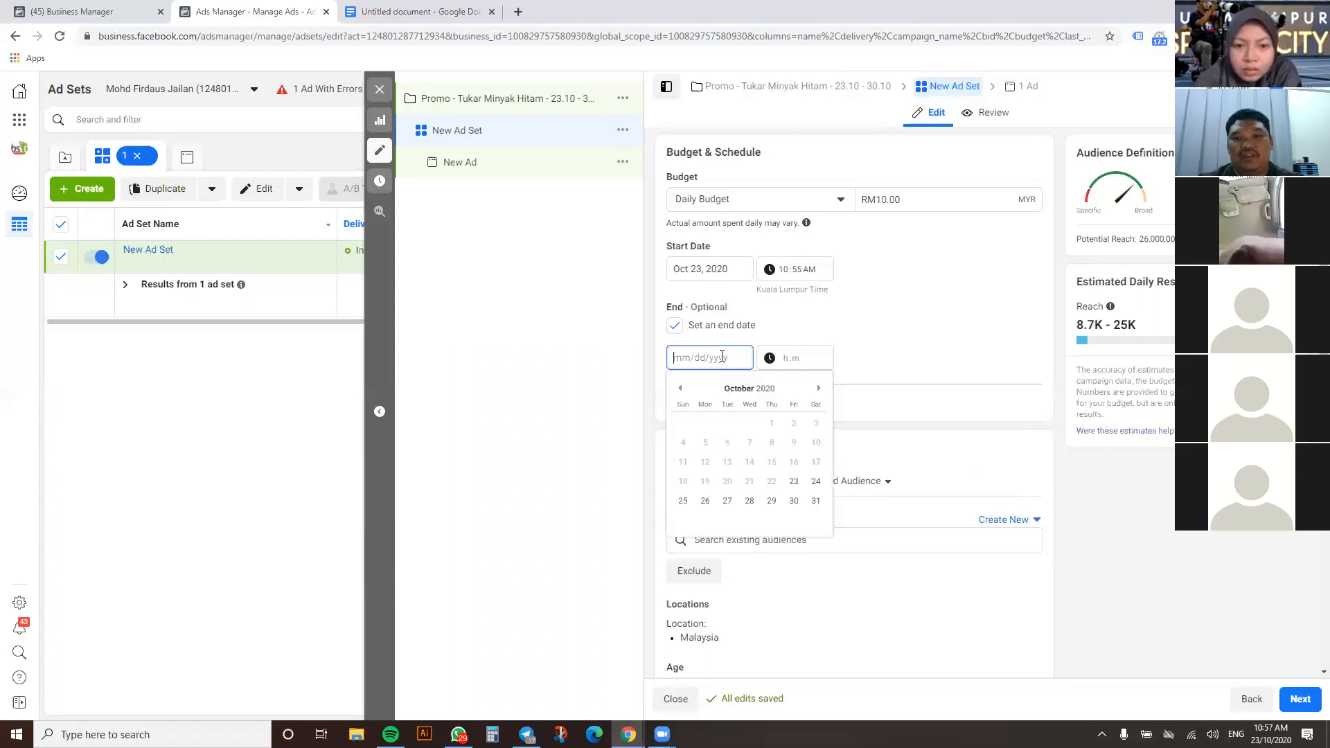
{"action": "left_click", "coordinate": [793, 501]}
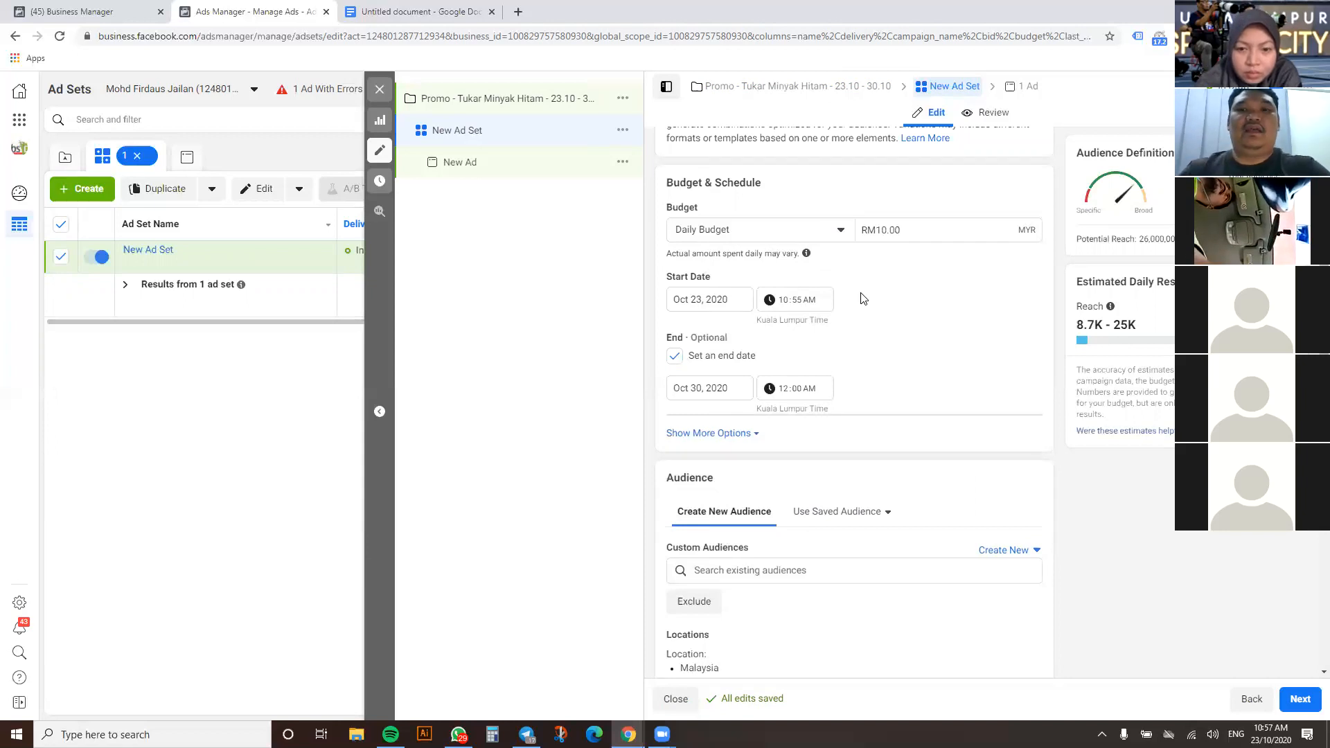
Search the saved audiences for "beng" and apply Promo Bengkel Setia Alam - Perodua to the ad set
{"action": "scroll", "coordinate": [918, 404], "scroll_direction": "down", "scroll_amount": 3}
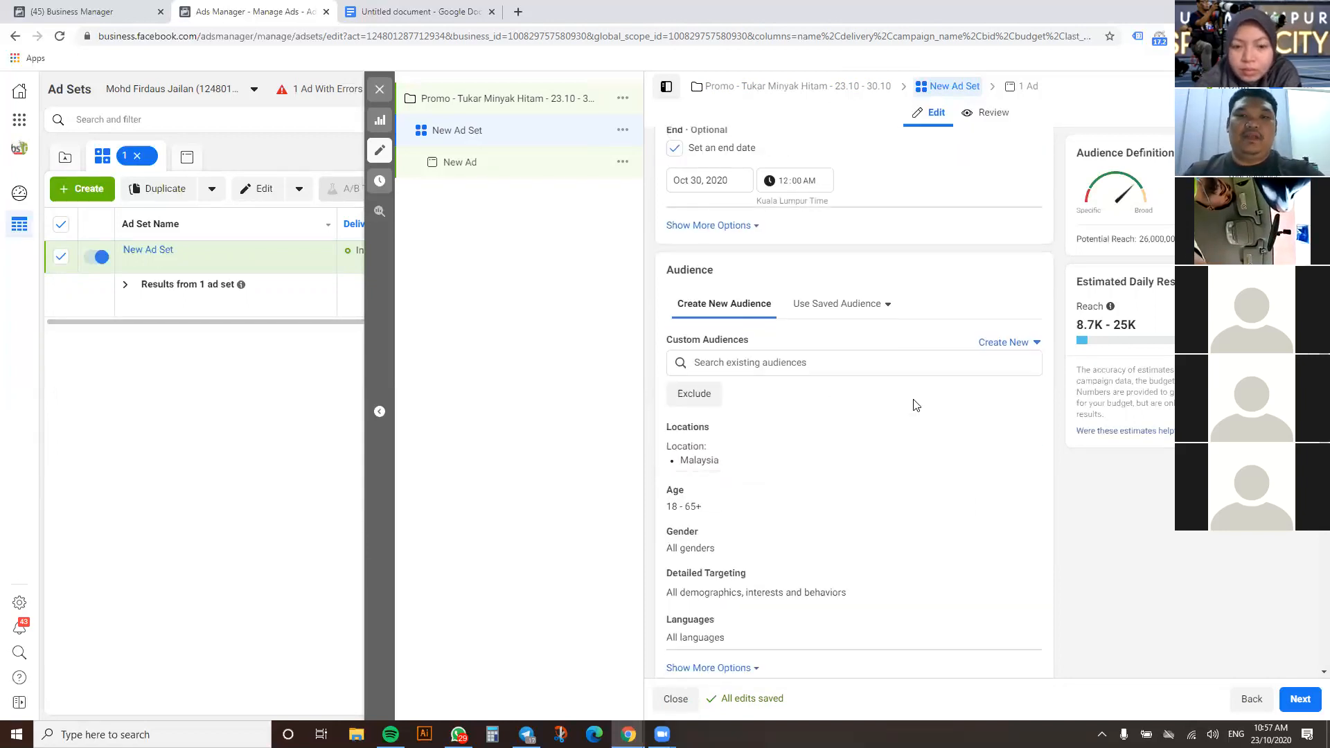
{"action": "scroll", "coordinate": [894, 177], "scroll_direction": "up", "scroll_amount": 2}
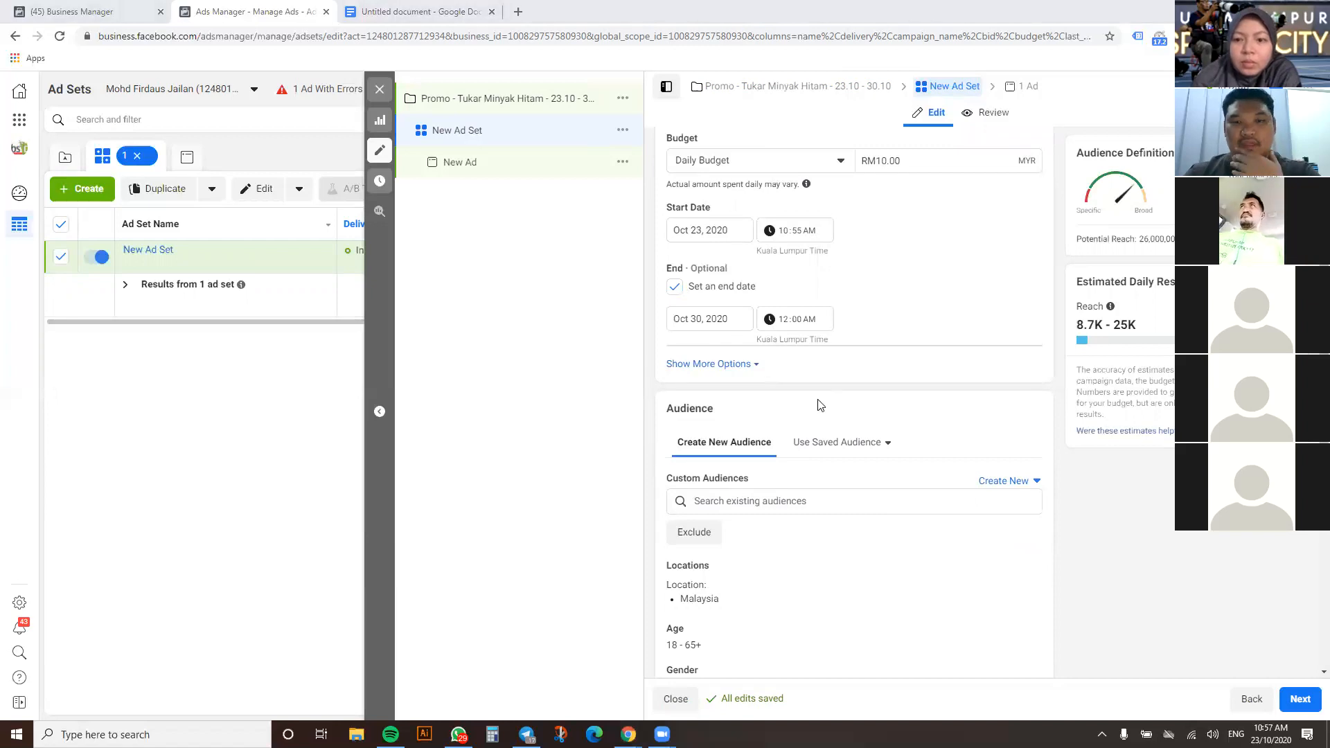
{"action": "scroll", "coordinate": [820, 404], "scroll_direction": "down", "scroll_amount": 3}
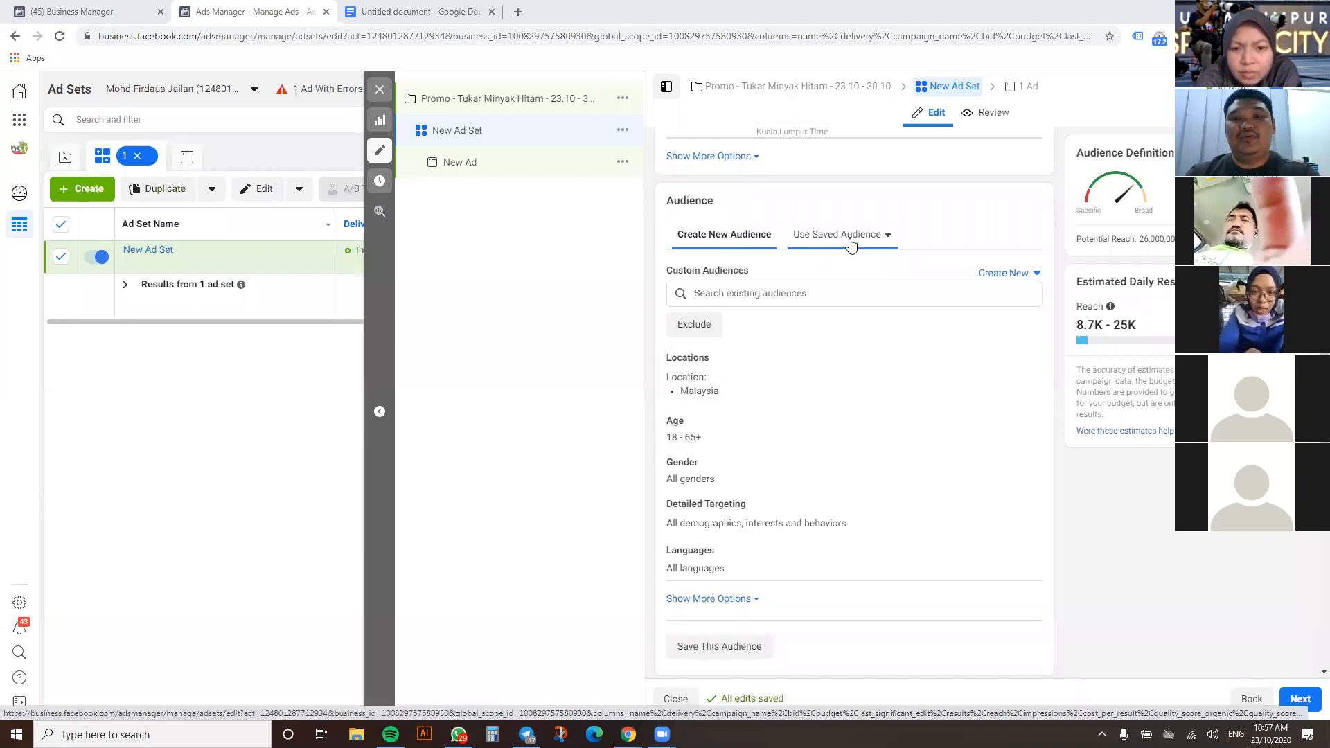
{"action": "left_click", "coordinate": [884, 241]}
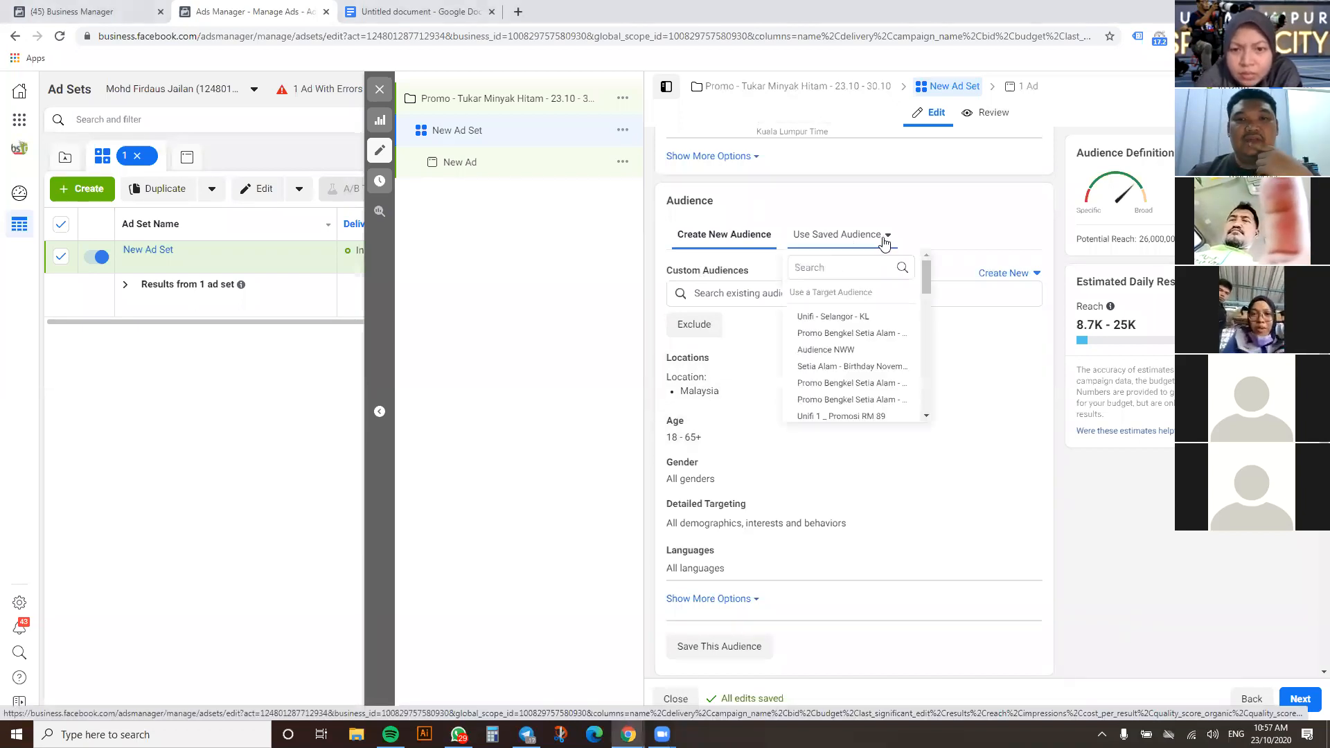
{"action": "left_click", "coordinate": [859, 266]}
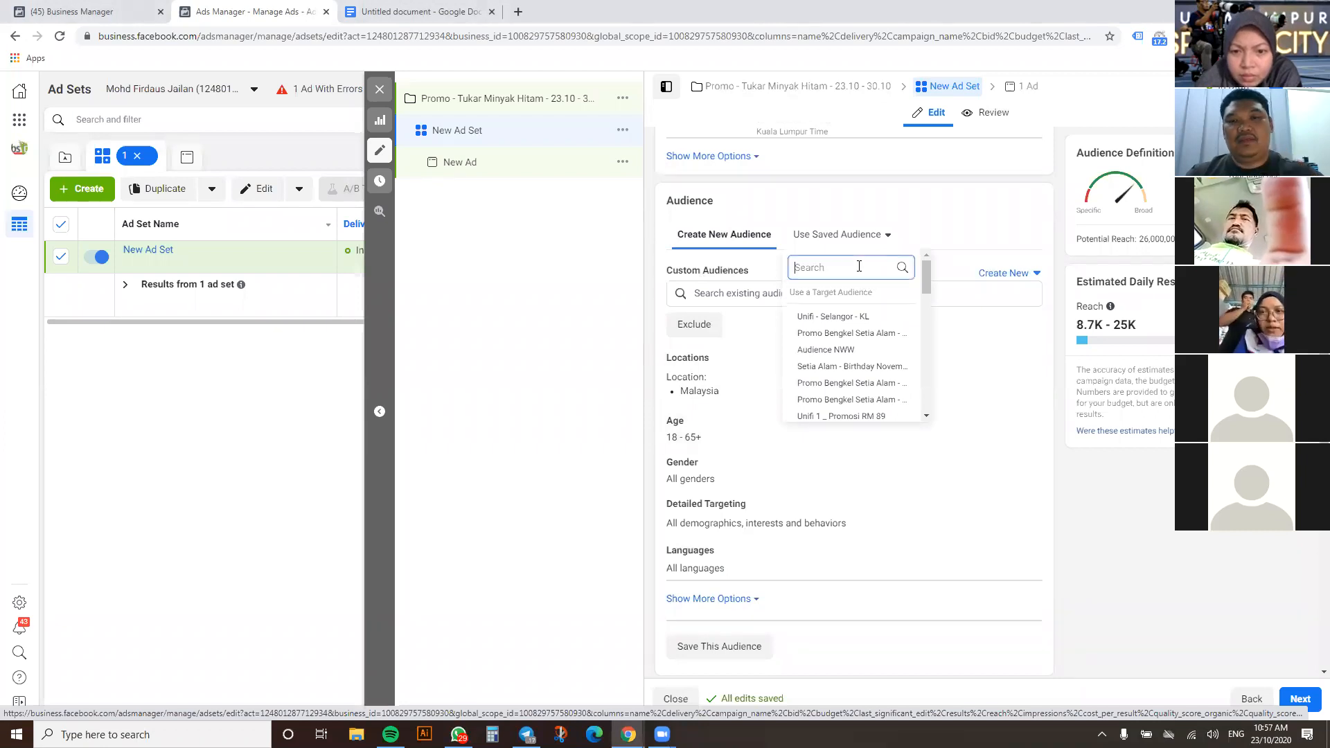
{"action": "left_click", "coordinate": [58, 390]}
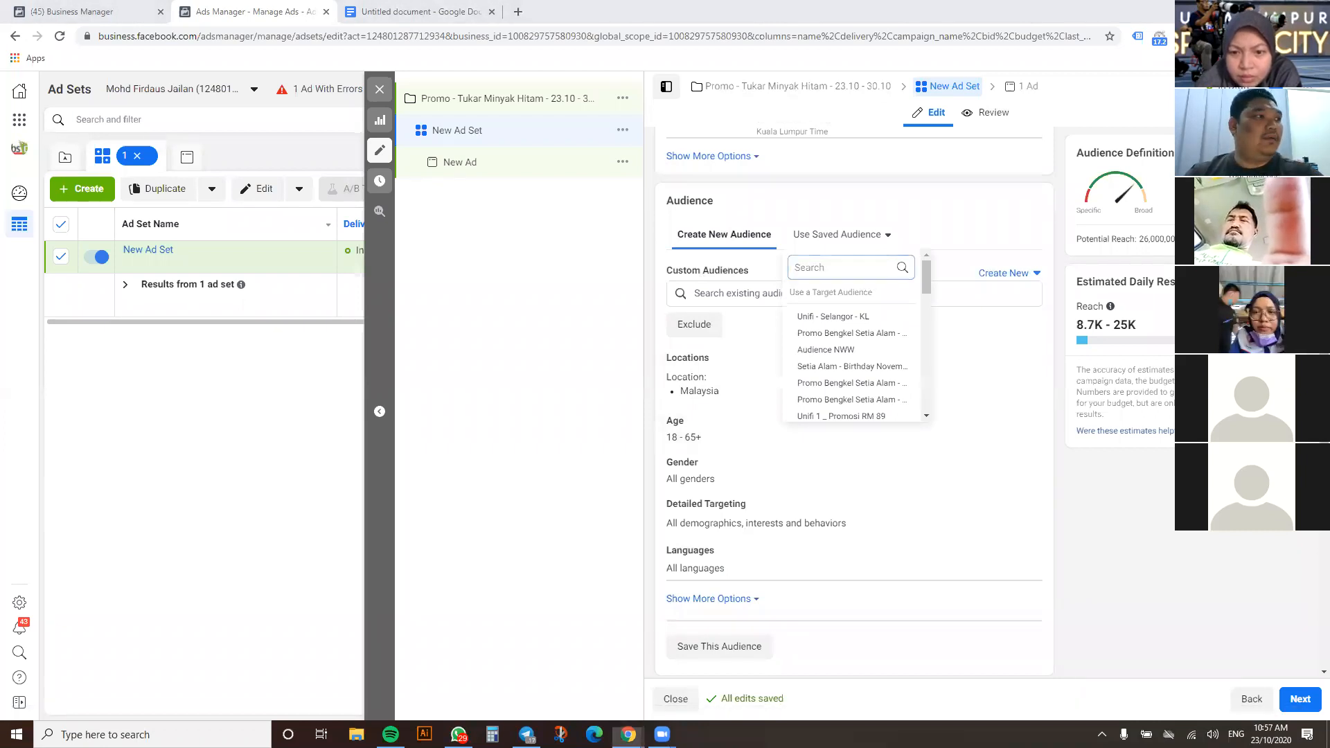
{"action": "left_click", "coordinate": [842, 269]}
{"action": "type", "text": "beng"}
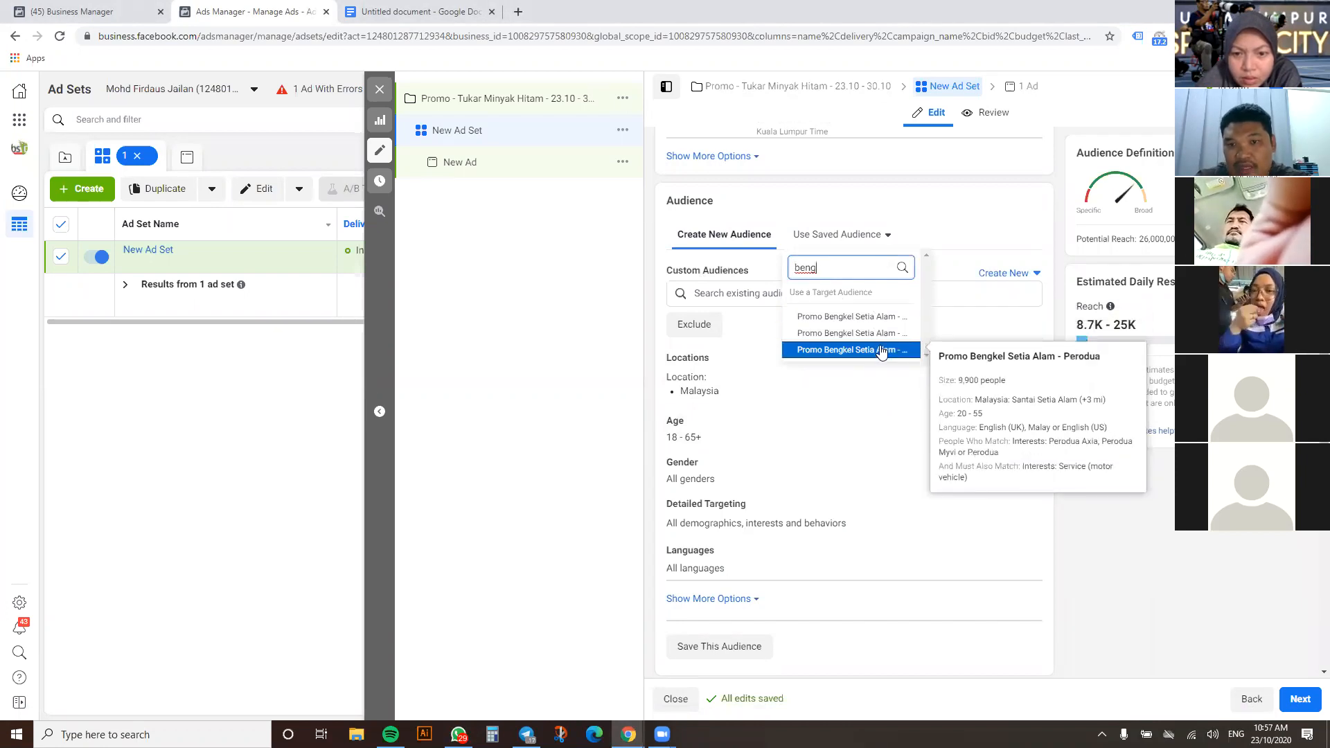
{"action": "left_click", "coordinate": [881, 351]}
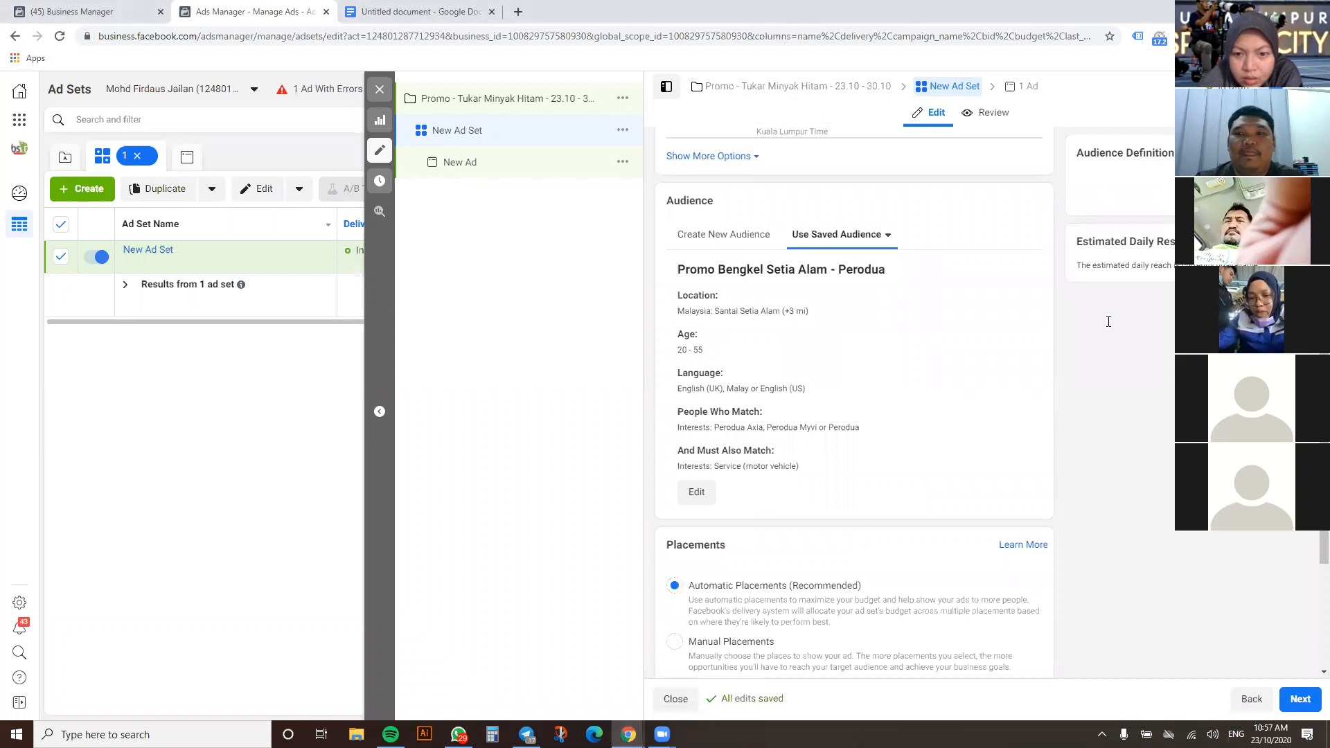
Review the ad set's settings and switch its placements from automatic to manual
{"action": "mouse_move", "coordinate": [1122, 307]}
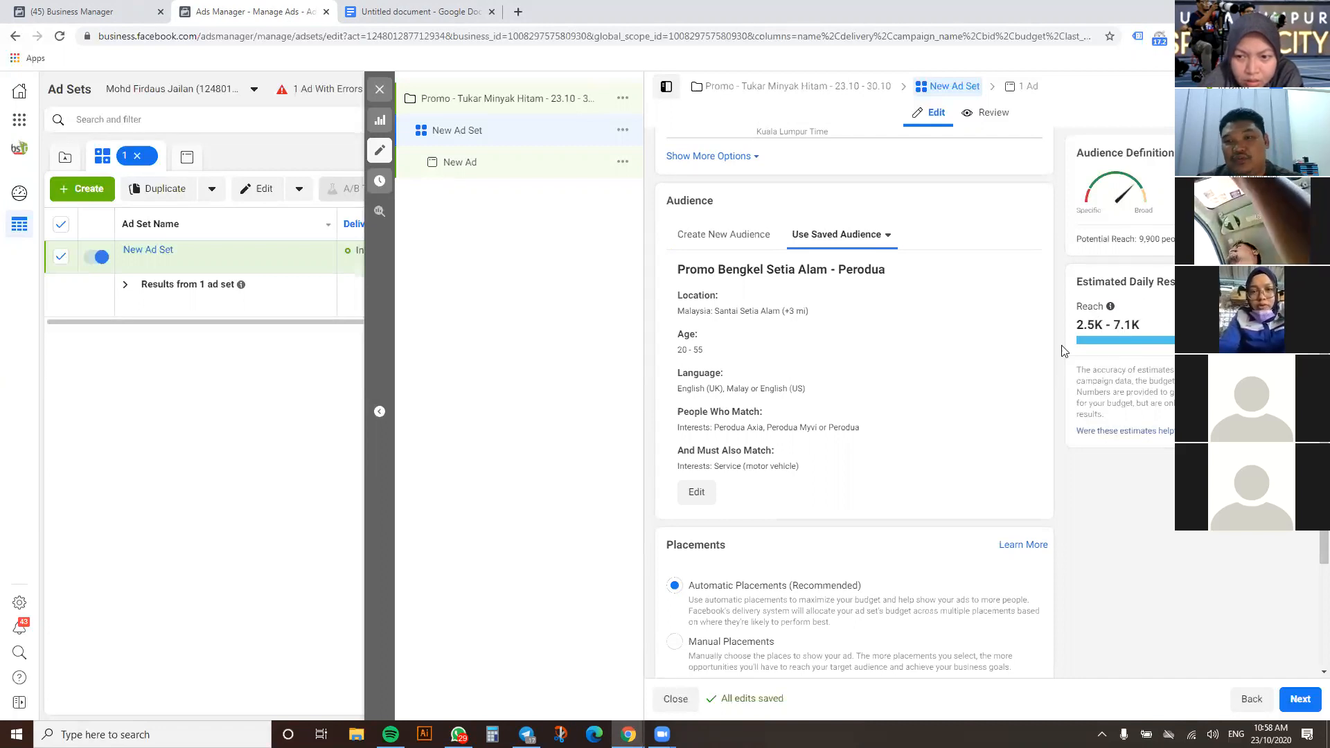
{"action": "mouse_move", "coordinate": [1120, 342]}
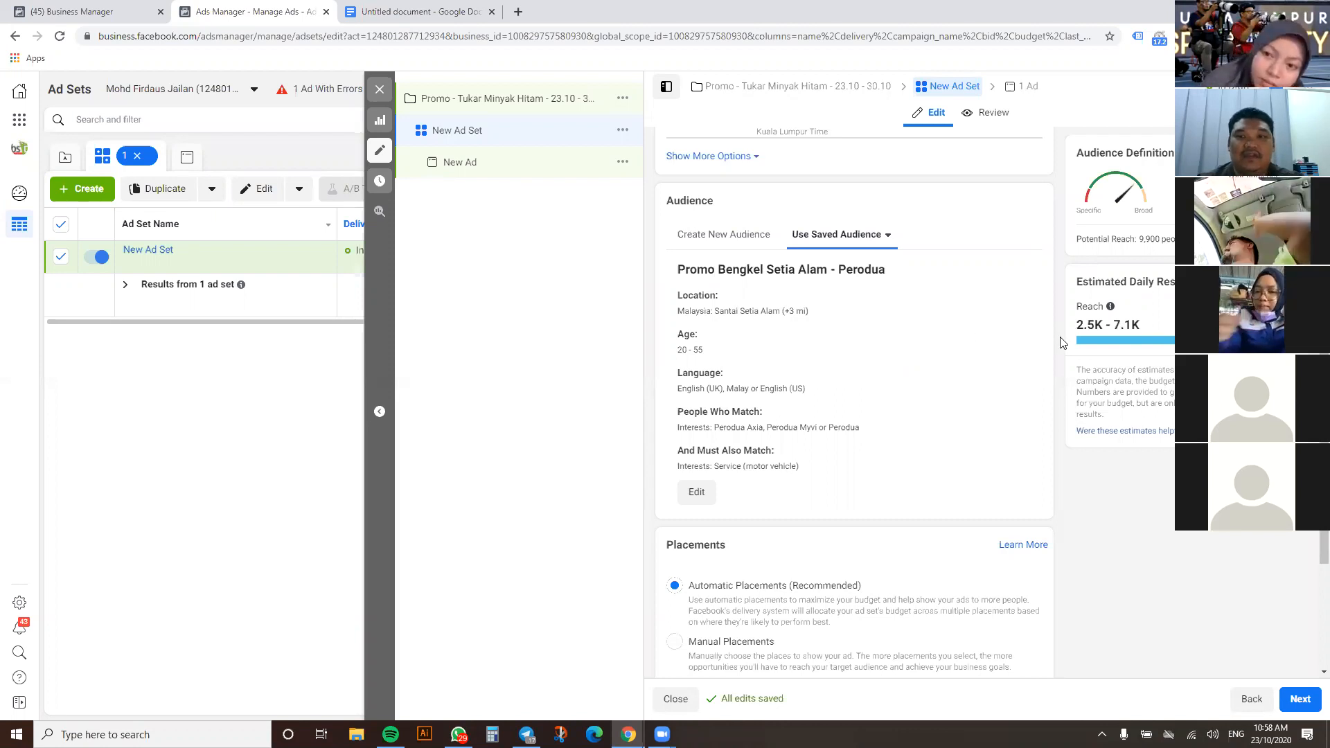
{"action": "scroll", "coordinate": [1060, 342], "scroll_direction": "up", "scroll_amount": 3}
{"action": "scroll", "coordinate": [942, 340], "scroll_direction": "down", "scroll_amount": 5}
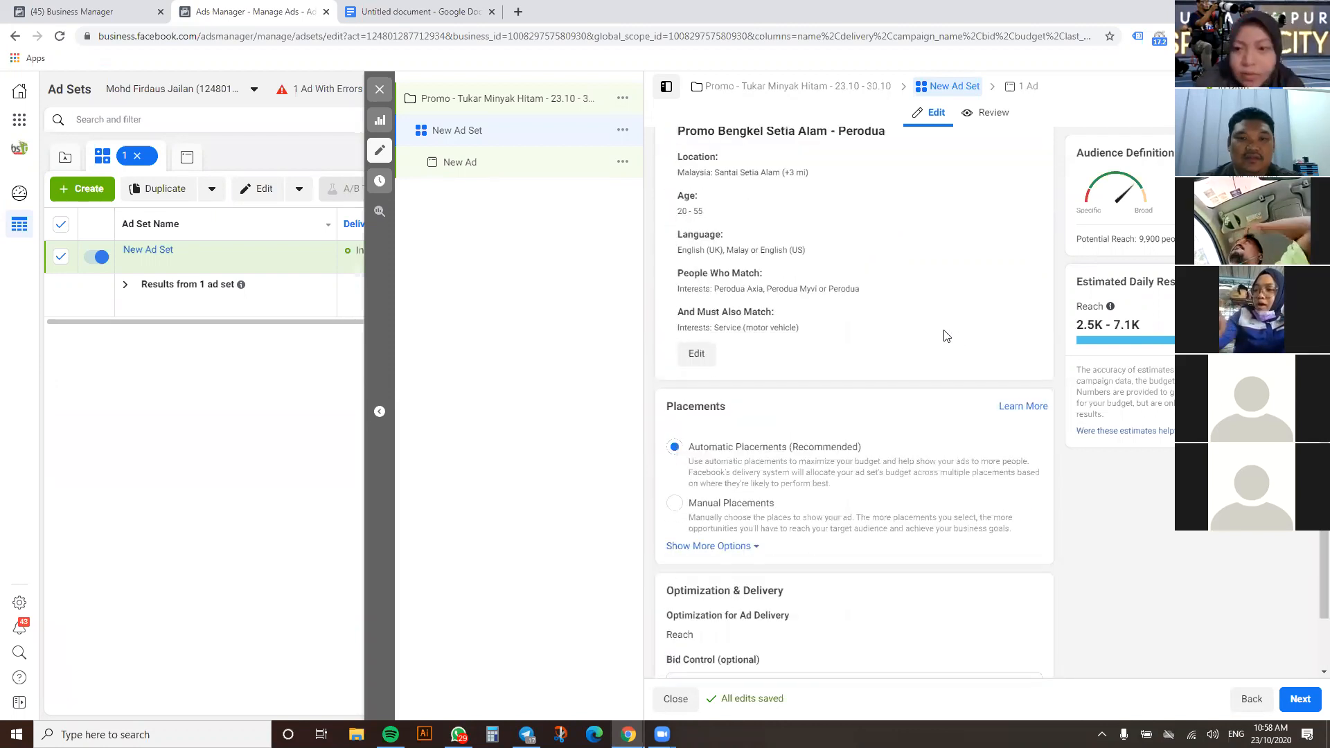
{"action": "scroll", "coordinate": [926, 344], "scroll_direction": "down", "scroll_amount": 2}
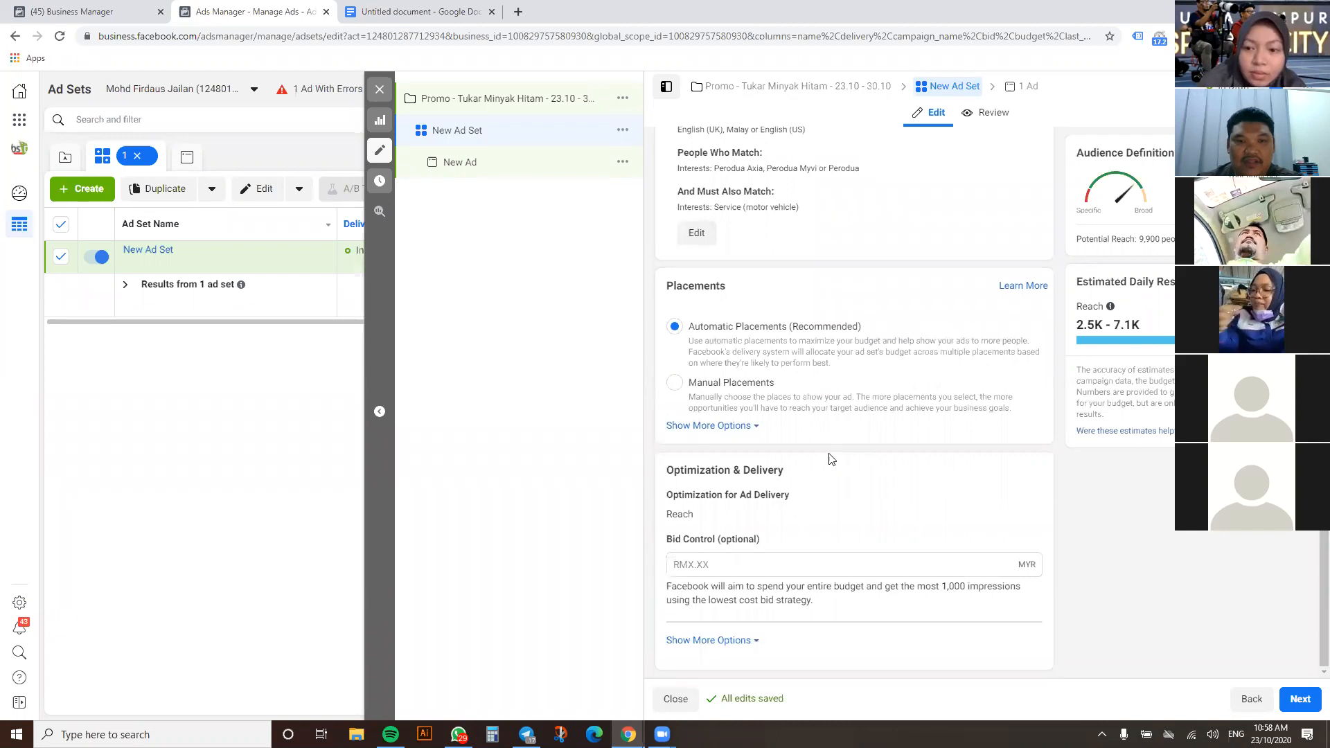
{"action": "left_click", "coordinate": [463, 167]}
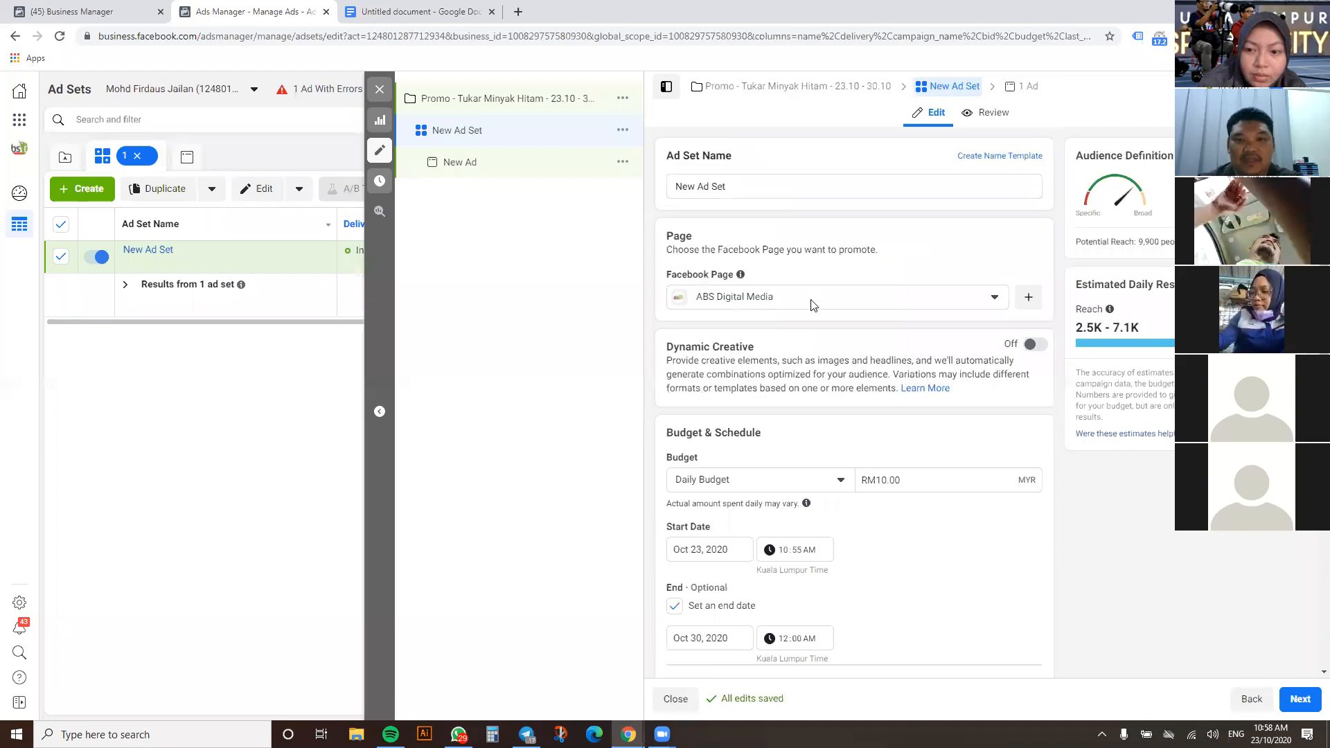
{"action": "scroll", "coordinate": [812, 304], "scroll_direction": "down", "scroll_amount": 10}
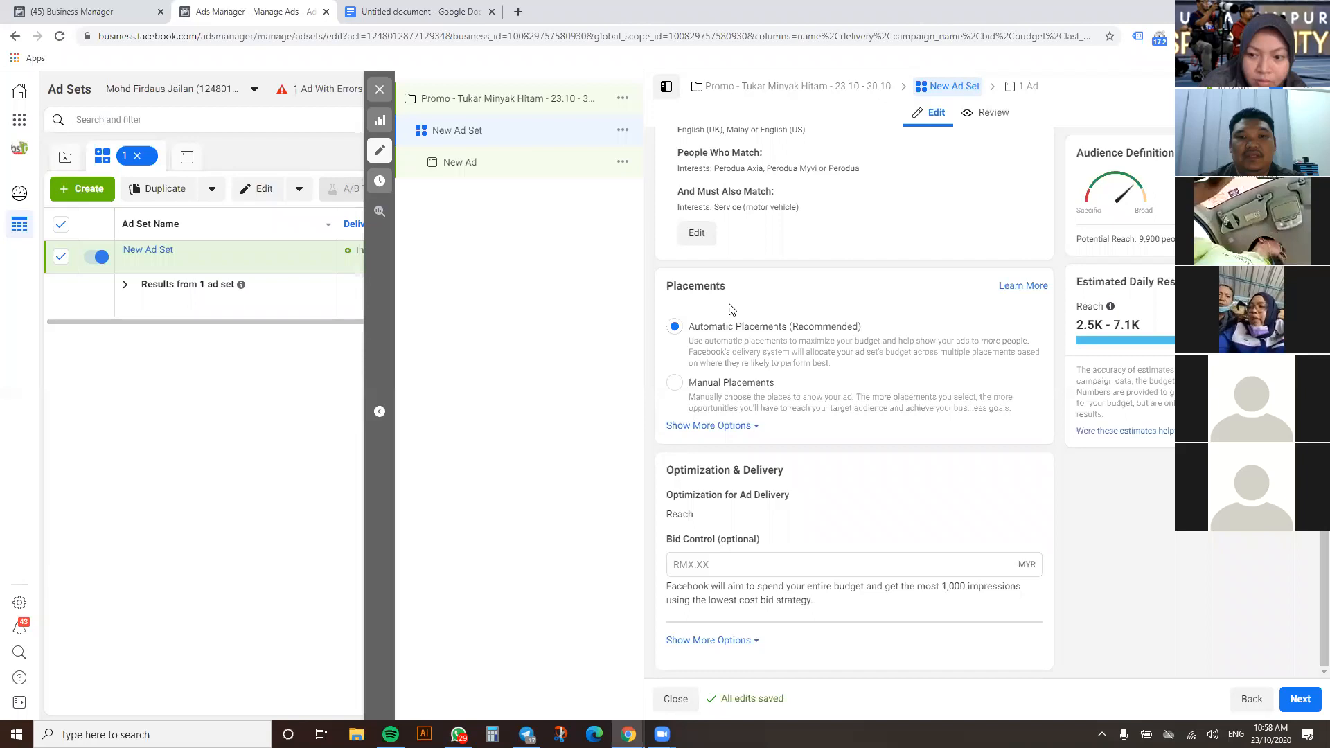
{"action": "left_click", "coordinate": [680, 386]}
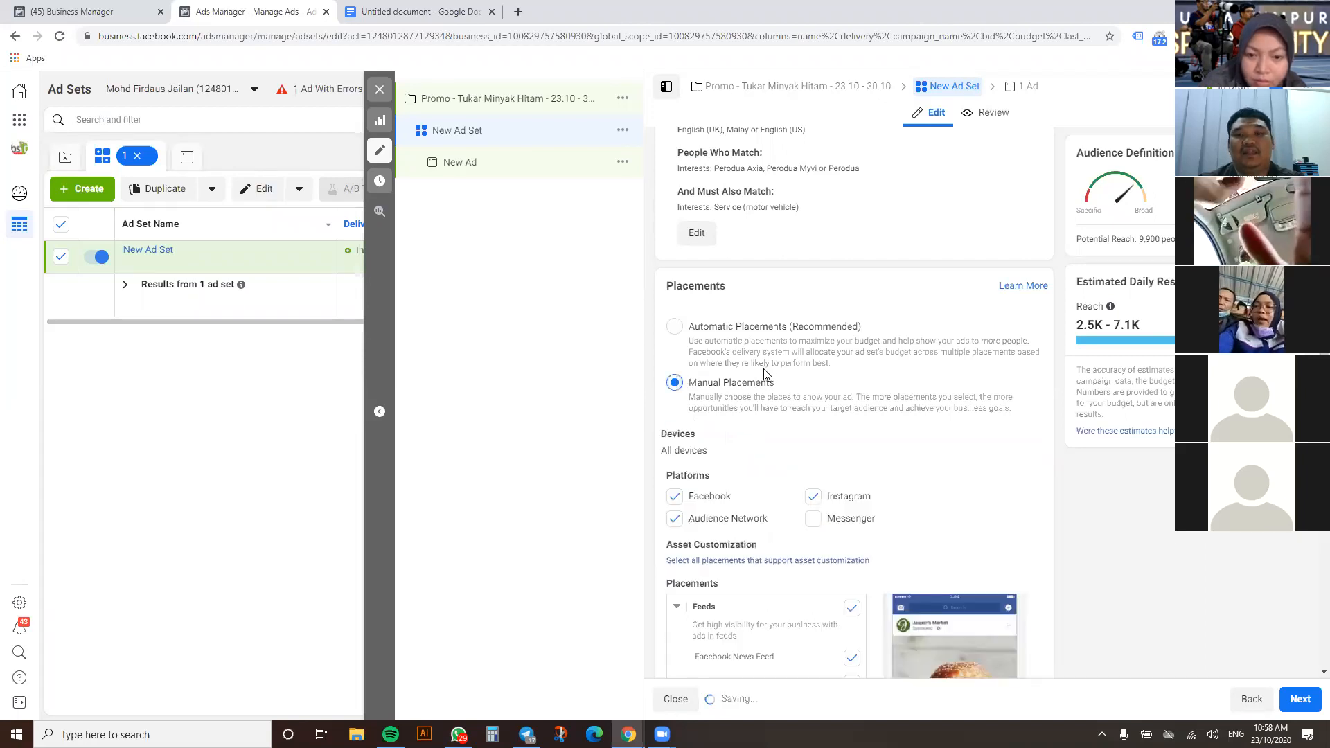
{"action": "scroll", "coordinate": [765, 368], "scroll_direction": "down", "scroll_amount": 4}
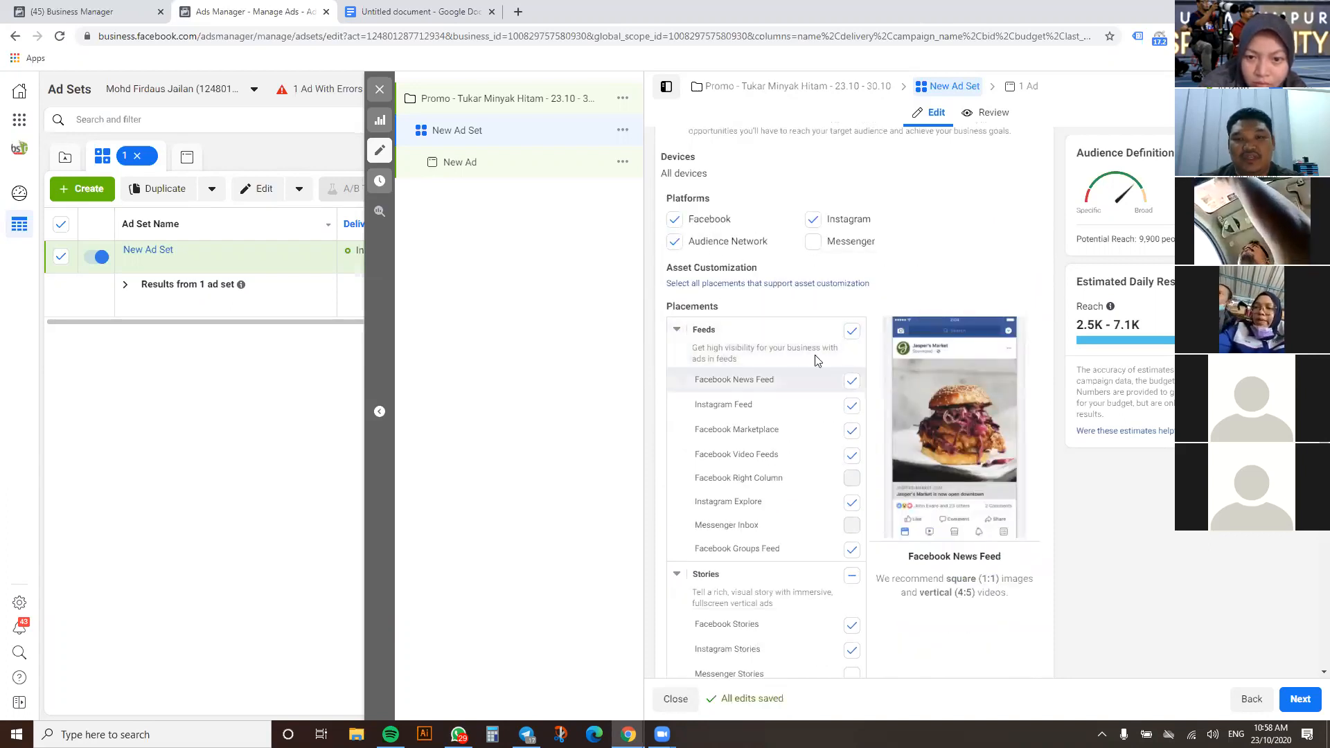
{"action": "scroll", "coordinate": [807, 325], "scroll_direction": "down", "scroll_amount": 1}
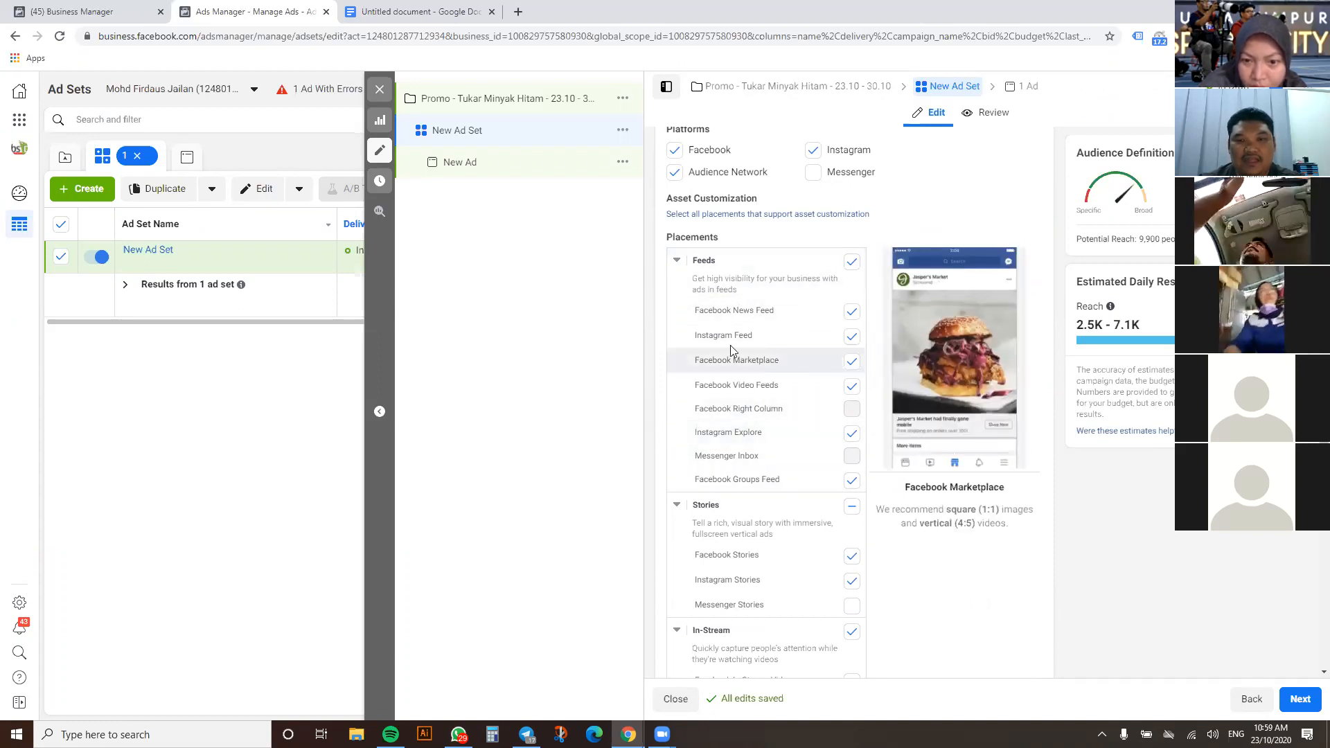
Exclude Instagram Explore, Facebook Video Feeds, Facebook Marketplace and Instagram Feed from the feed placements, keeping Facebook News Feed selected
{"action": "left_click", "coordinate": [851, 433]}
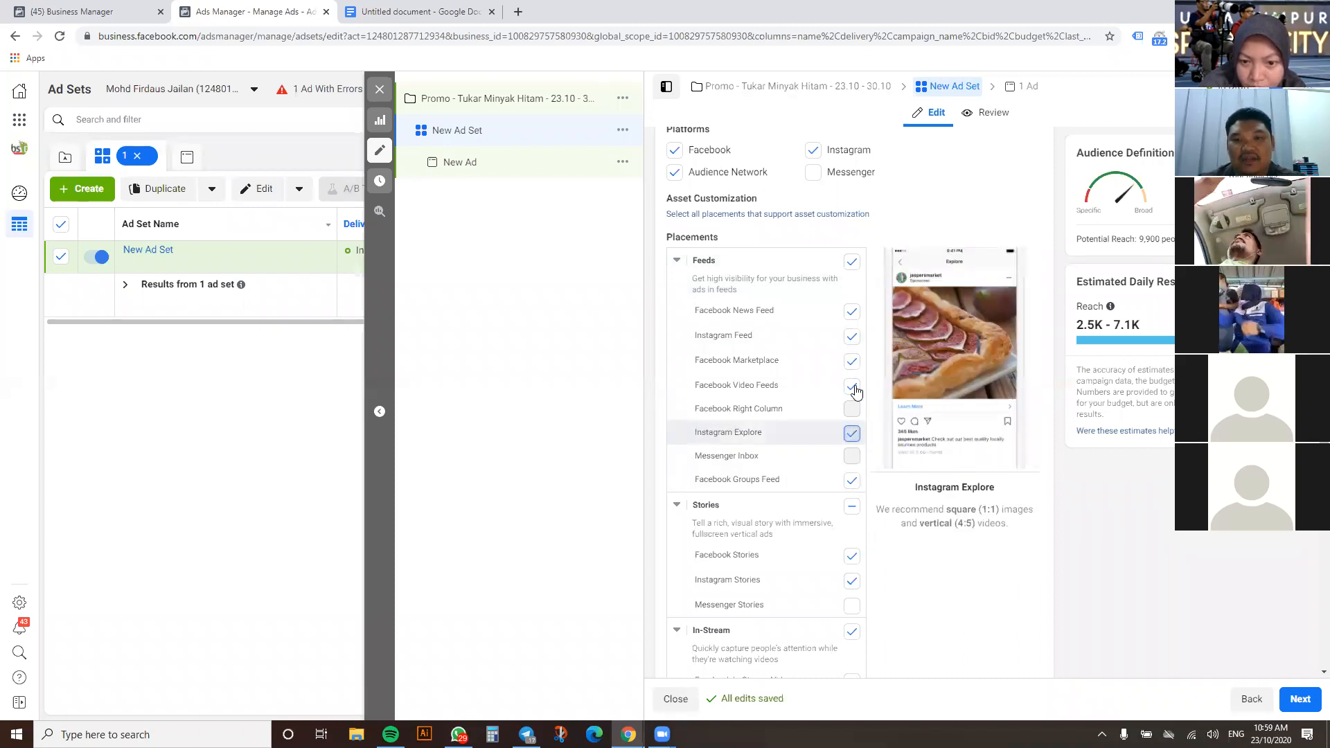
{"action": "left_click", "coordinate": [851, 361]}
{"action": "left_click", "coordinate": [852, 338]}
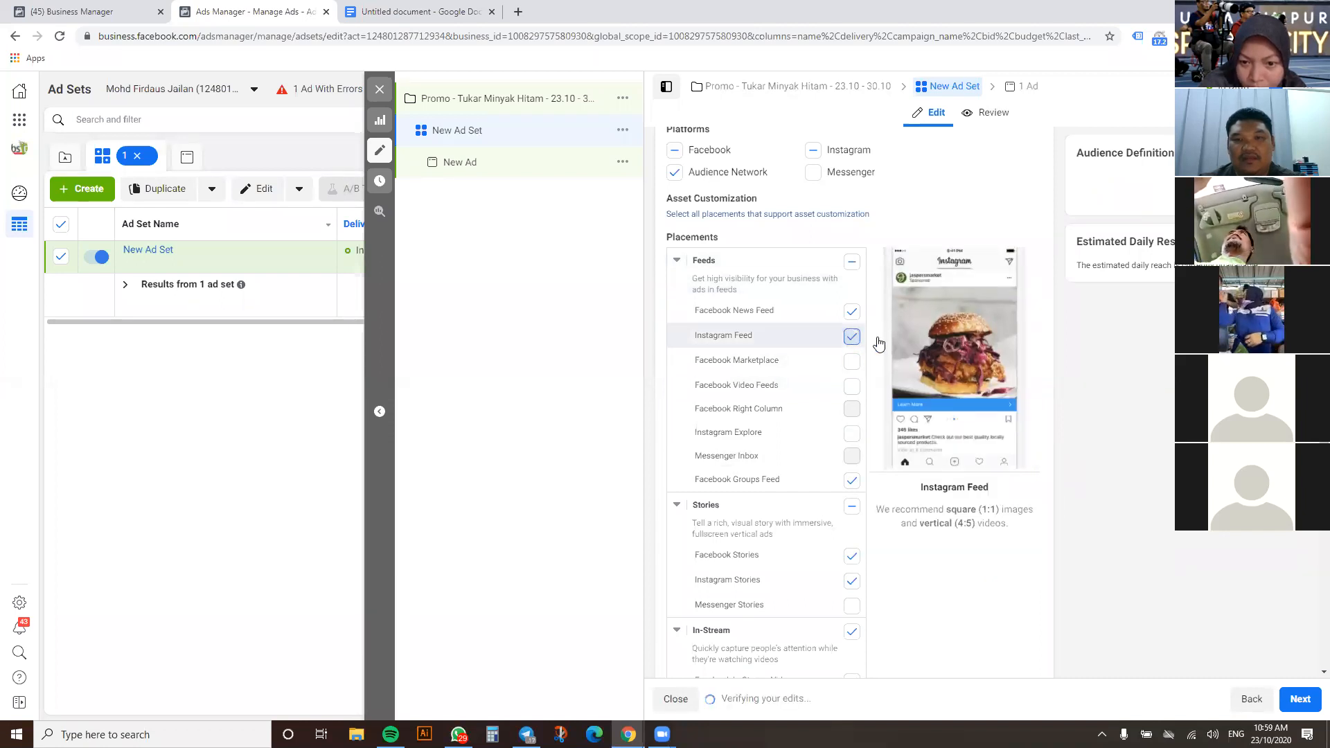
{"action": "left_click", "coordinate": [852, 312]}
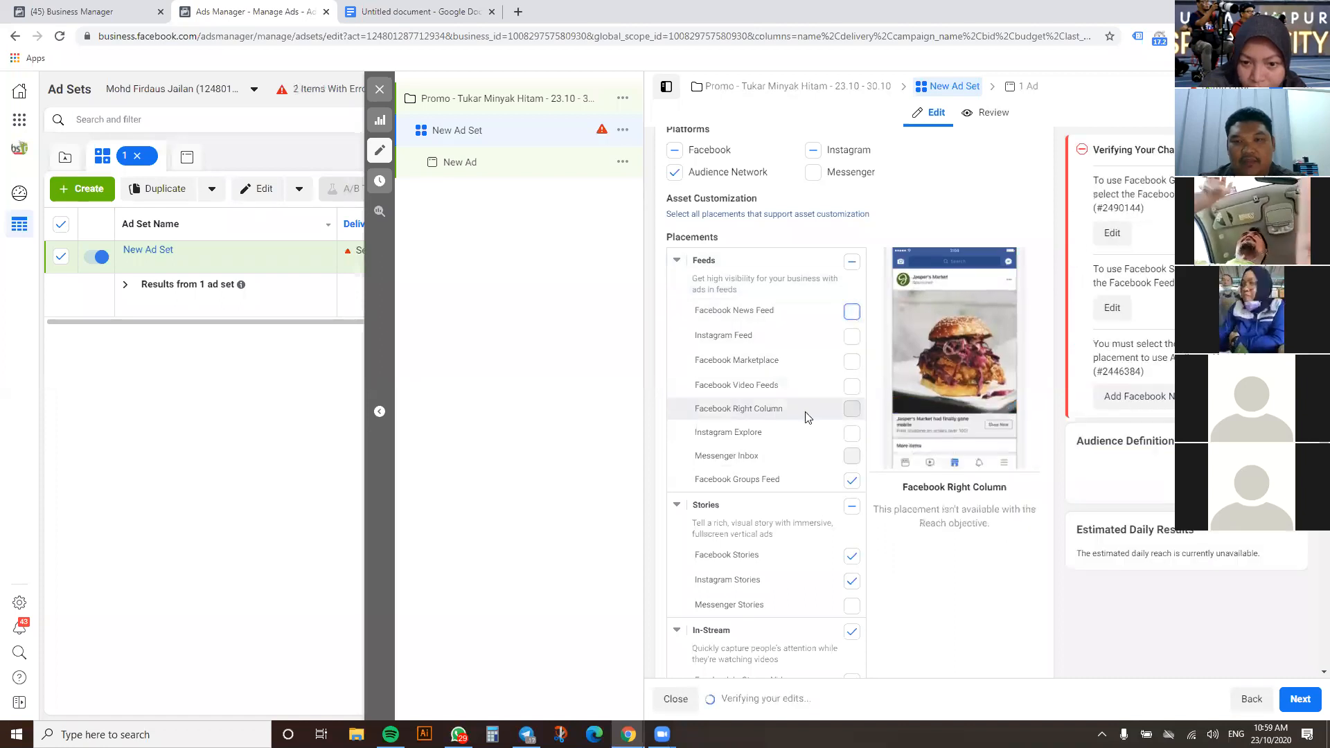
{"action": "left_click", "coordinate": [852, 311]}
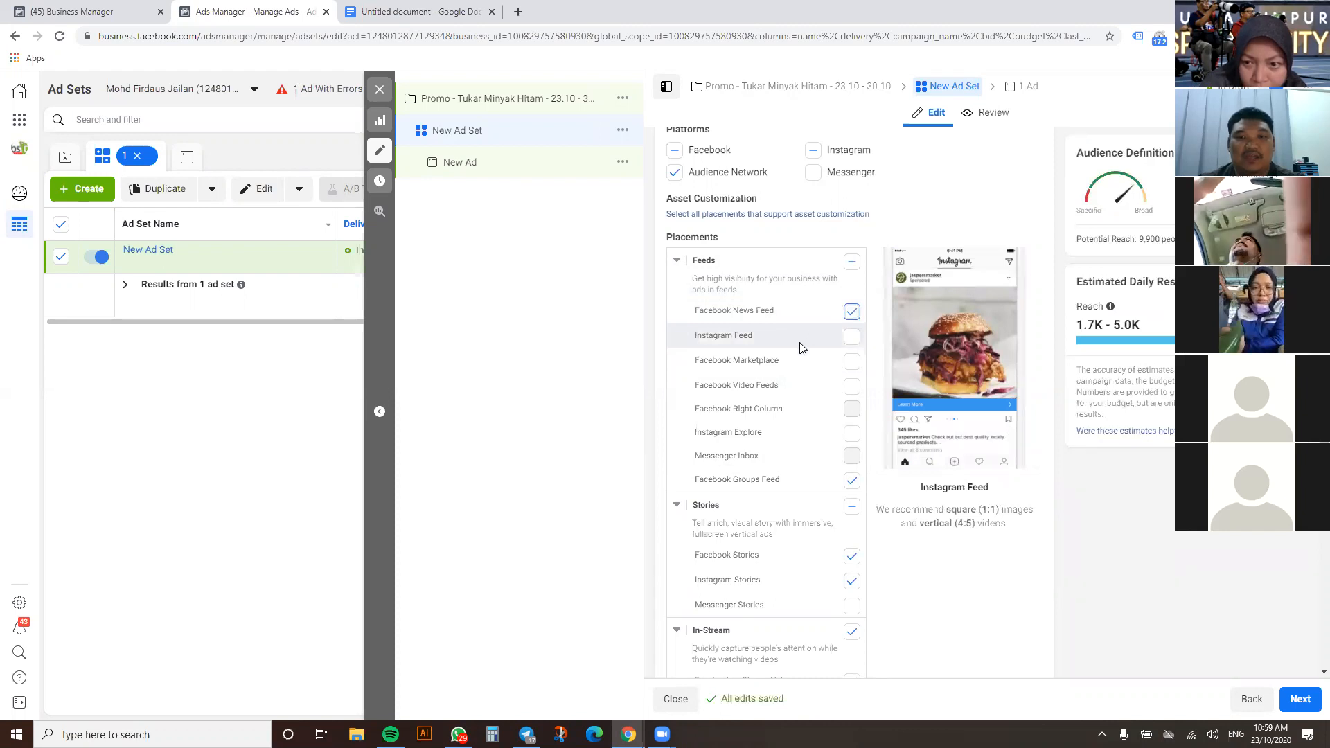
Exclude all Stories placements, including Facebook Stories and Instagram Stories, from the ad set
{"action": "scroll", "coordinate": [803, 346], "scroll_direction": "up", "scroll_amount": 3}
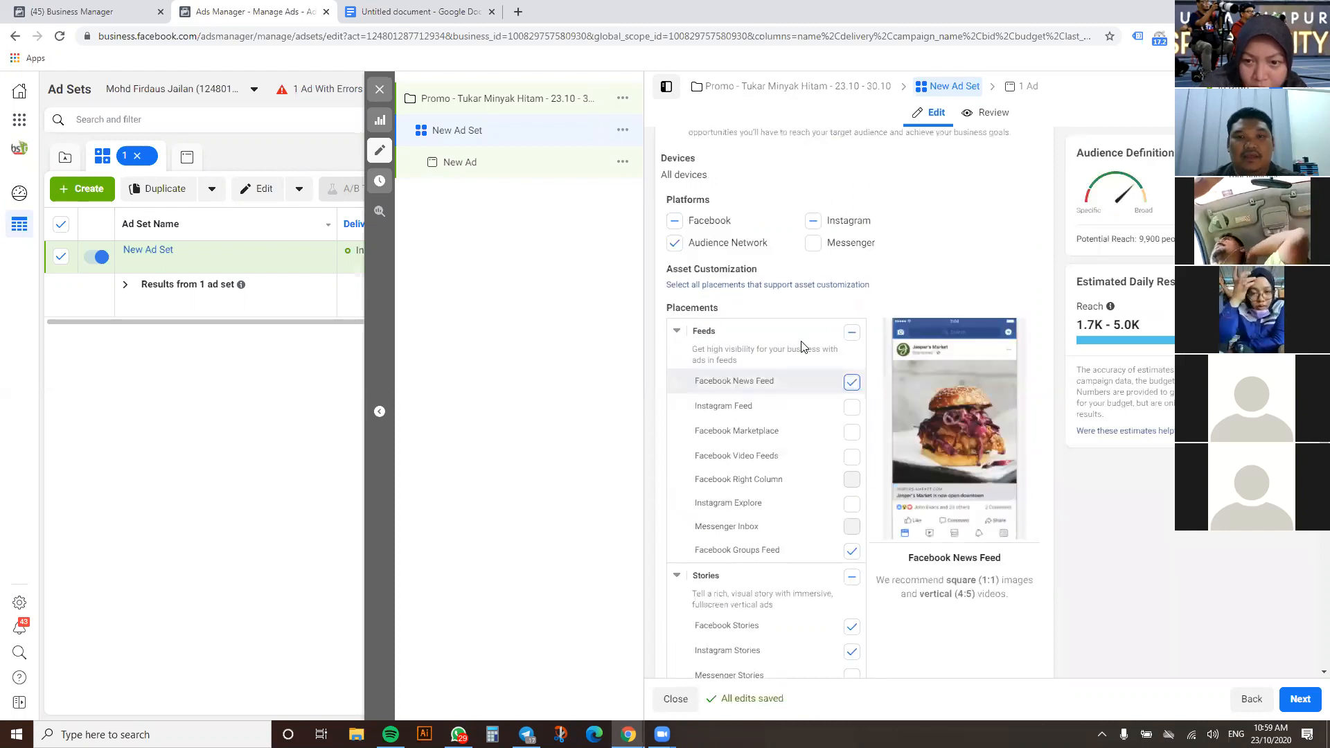
{"action": "scroll", "coordinate": [802, 346], "scroll_direction": "down", "scroll_amount": 6}
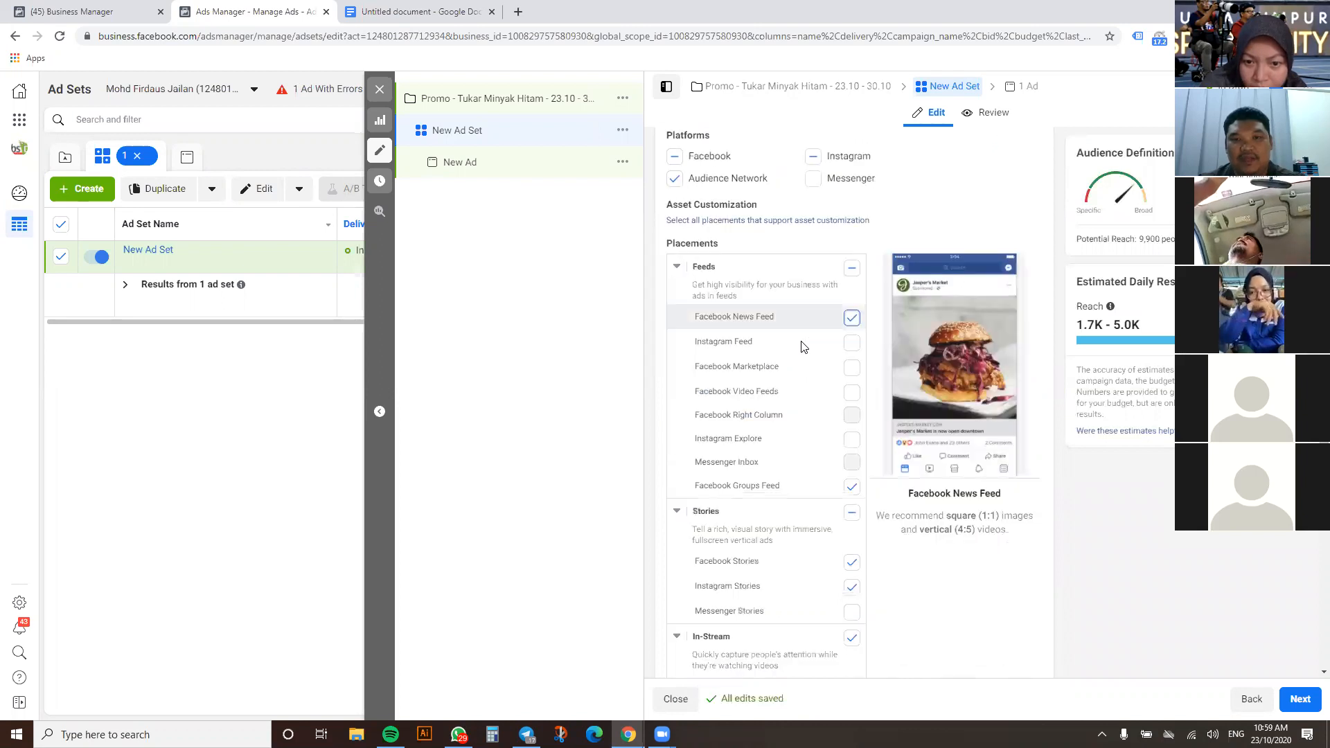
{"action": "scroll", "coordinate": [798, 343], "scroll_direction": "down", "scroll_amount": 1}
{"action": "scroll", "coordinate": [799, 344], "scroll_direction": "up", "scroll_amount": 2}
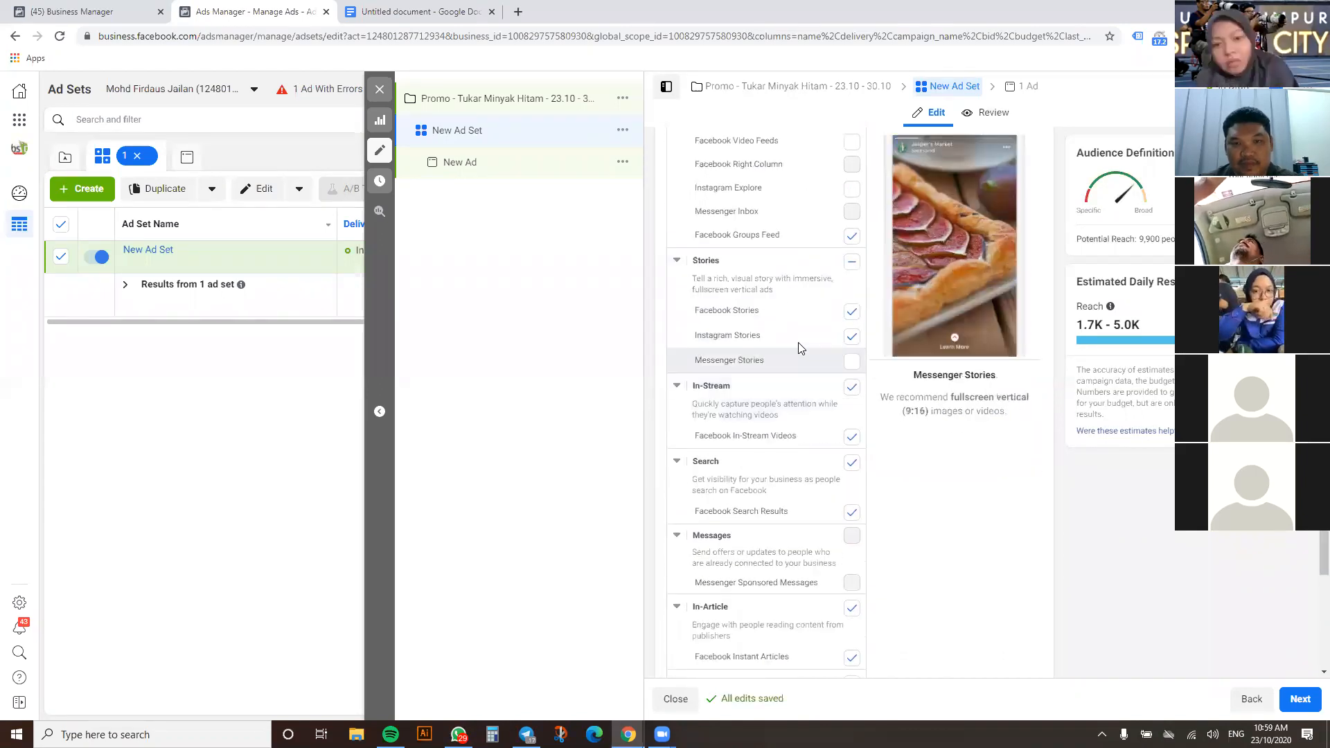
{"action": "left_click", "coordinate": [851, 368]}
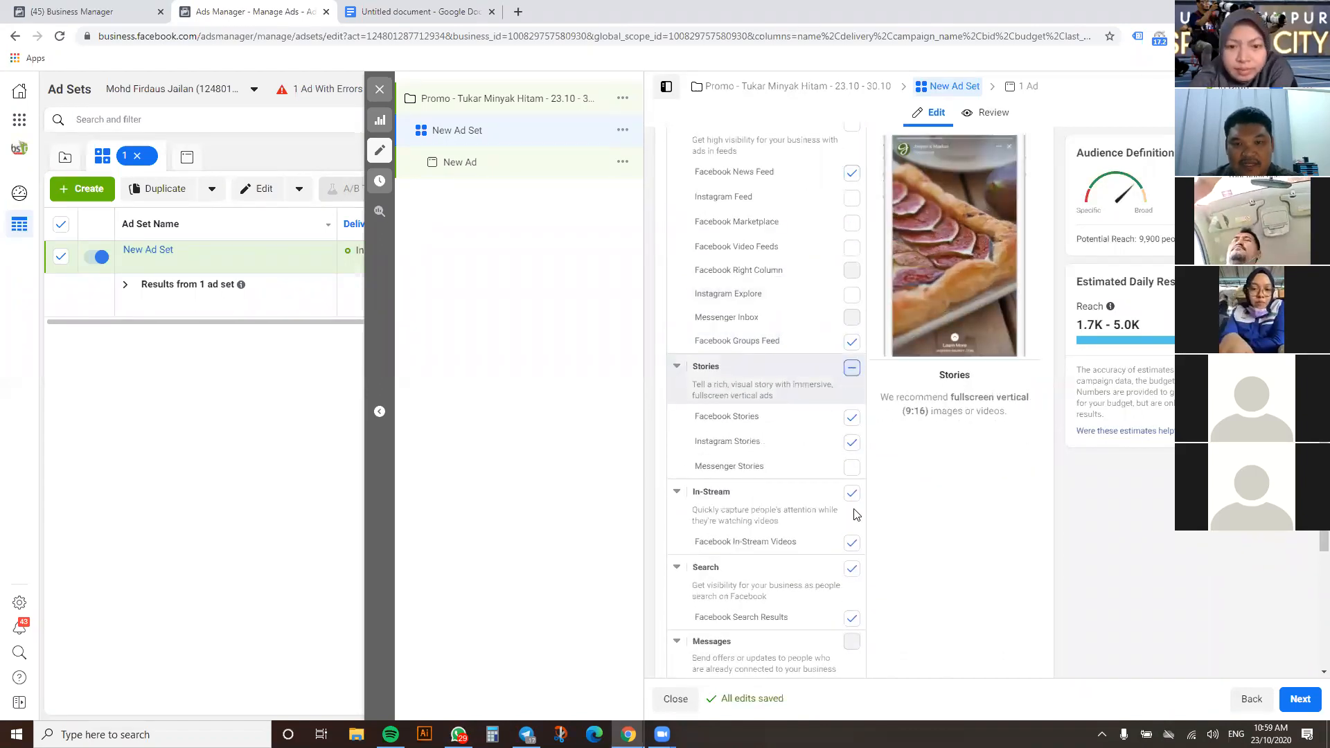
{"action": "left_click", "coordinate": [852, 368]}
{"action": "left_click", "coordinate": [855, 421]}
{"action": "left_click", "coordinate": [854, 419]}
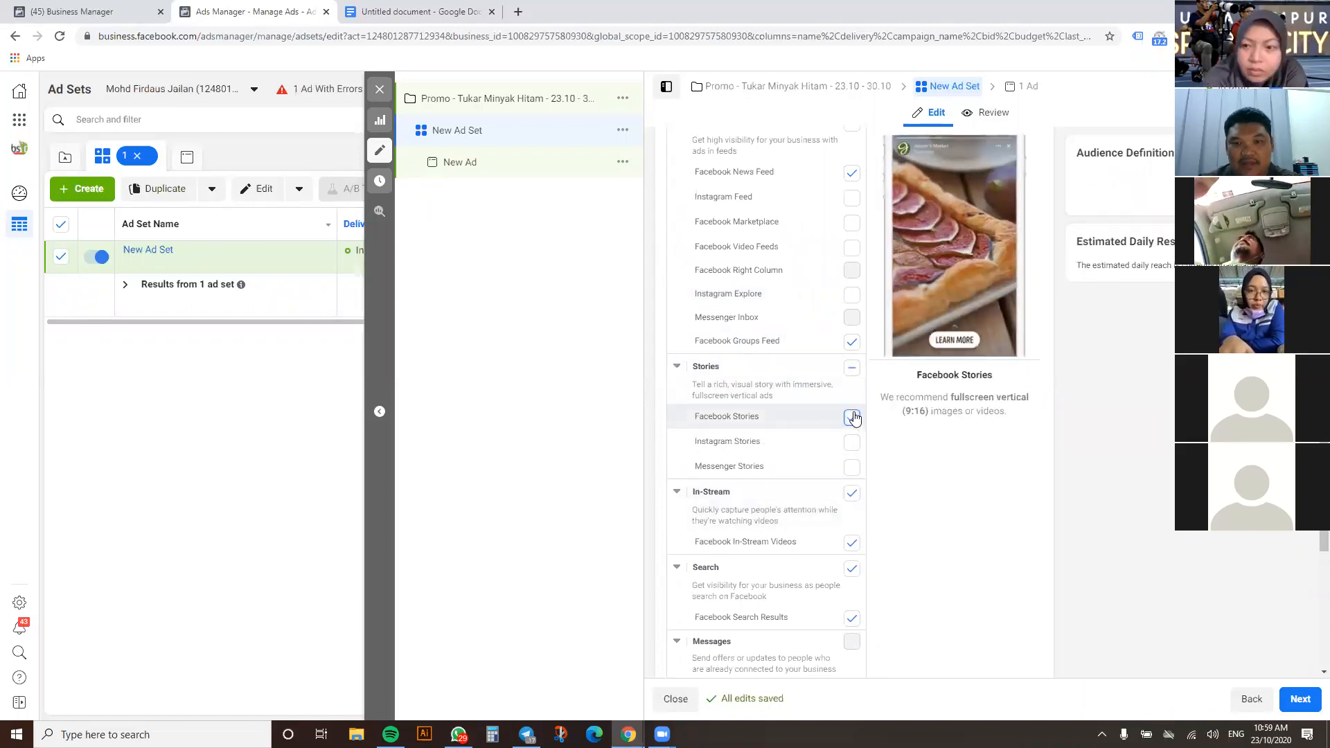
Exclude the In-Stream, Search, In-Article and Apps and Sites placement groups from the ad set
{"action": "scroll", "coordinate": [897, 484], "scroll_direction": "down", "scroll_amount": 1}
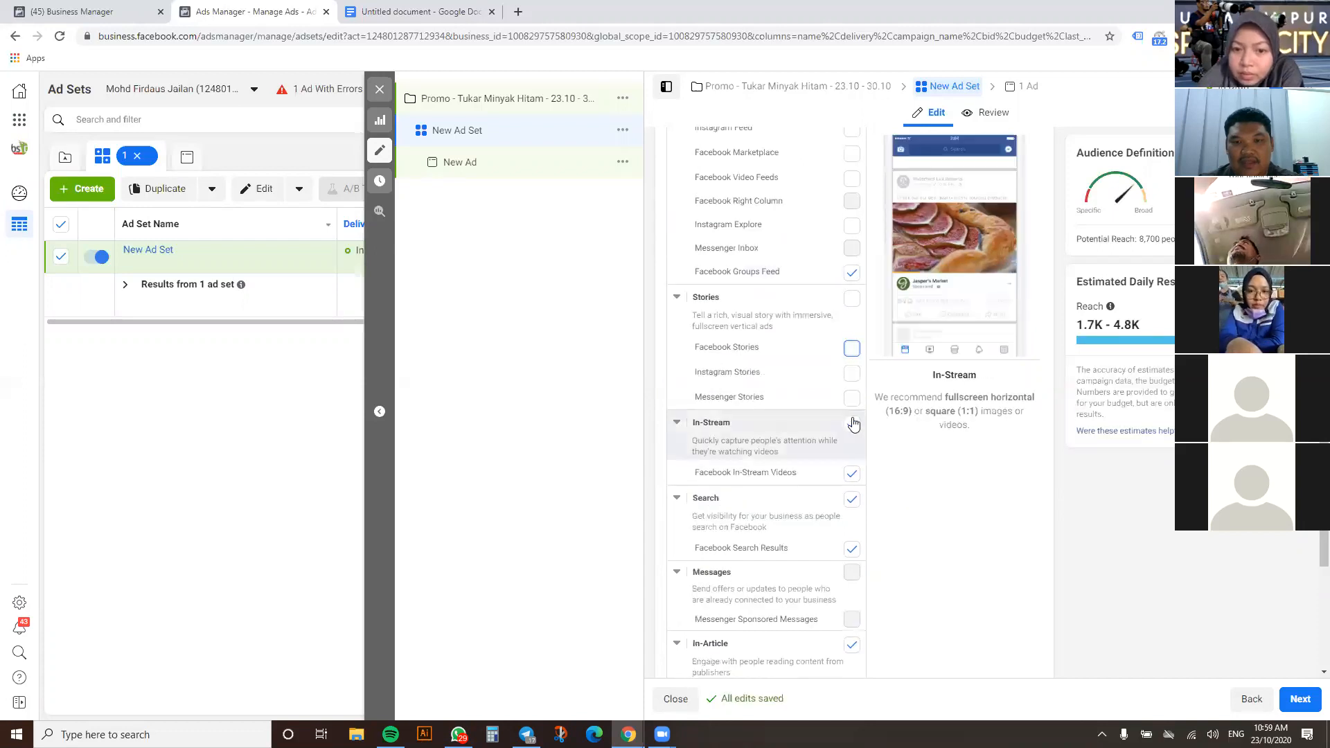
{"action": "left_click", "coordinate": [852, 423]}
{"action": "scroll", "coordinate": [907, 471], "scroll_direction": "down", "scroll_amount": 2}
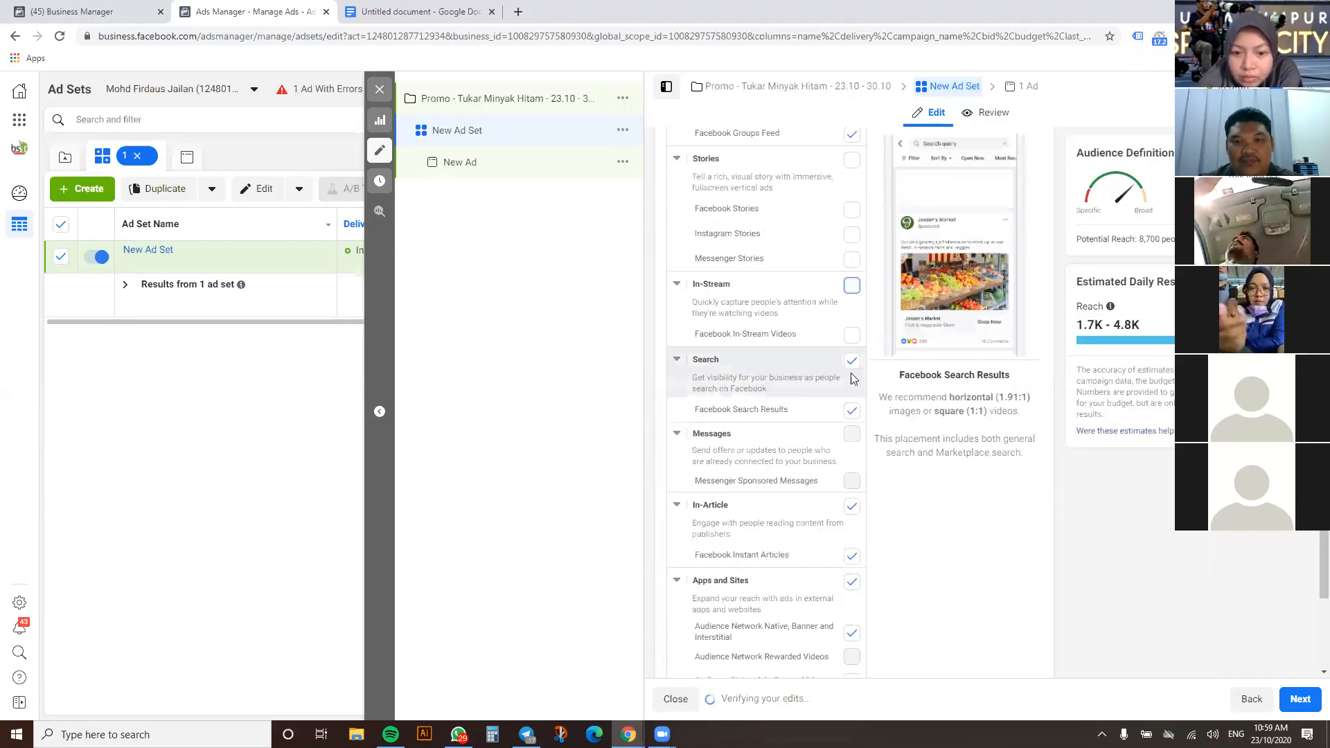
{"action": "scroll", "coordinate": [905, 496], "scroll_direction": "down", "scroll_amount": 1}
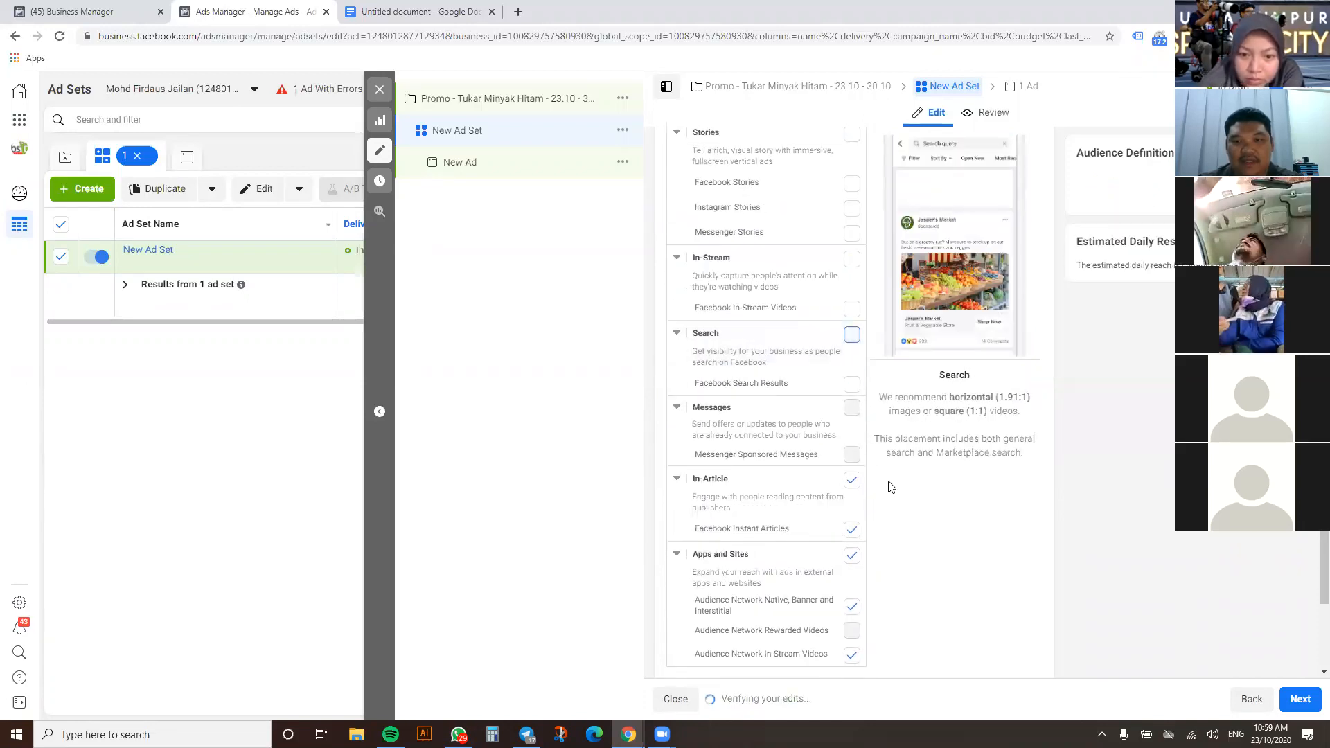
{"action": "left_click", "coordinate": [852, 512]}
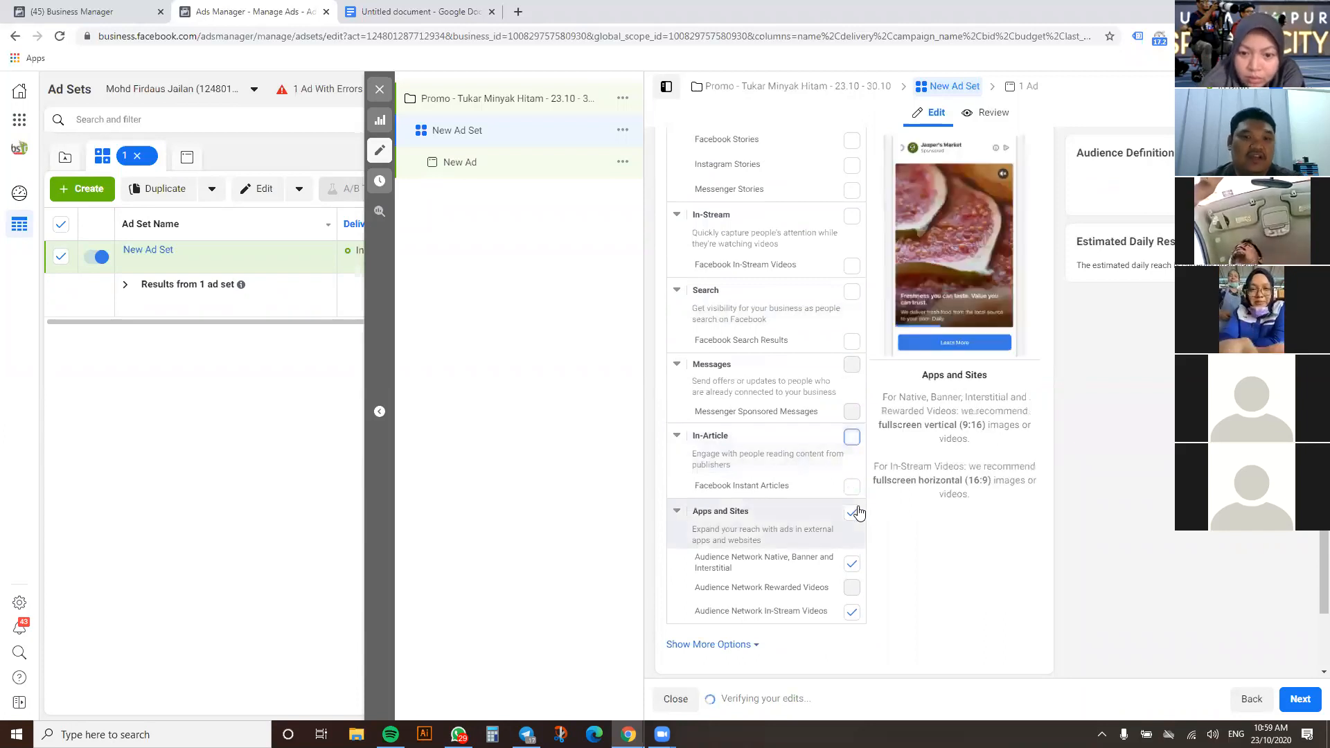
{"action": "scroll", "coordinate": [821, 492], "scroll_direction": "down", "scroll_amount": 4}
{"action": "scroll", "coordinate": [817, 493], "scroll_direction": "down", "scroll_amount": 1}
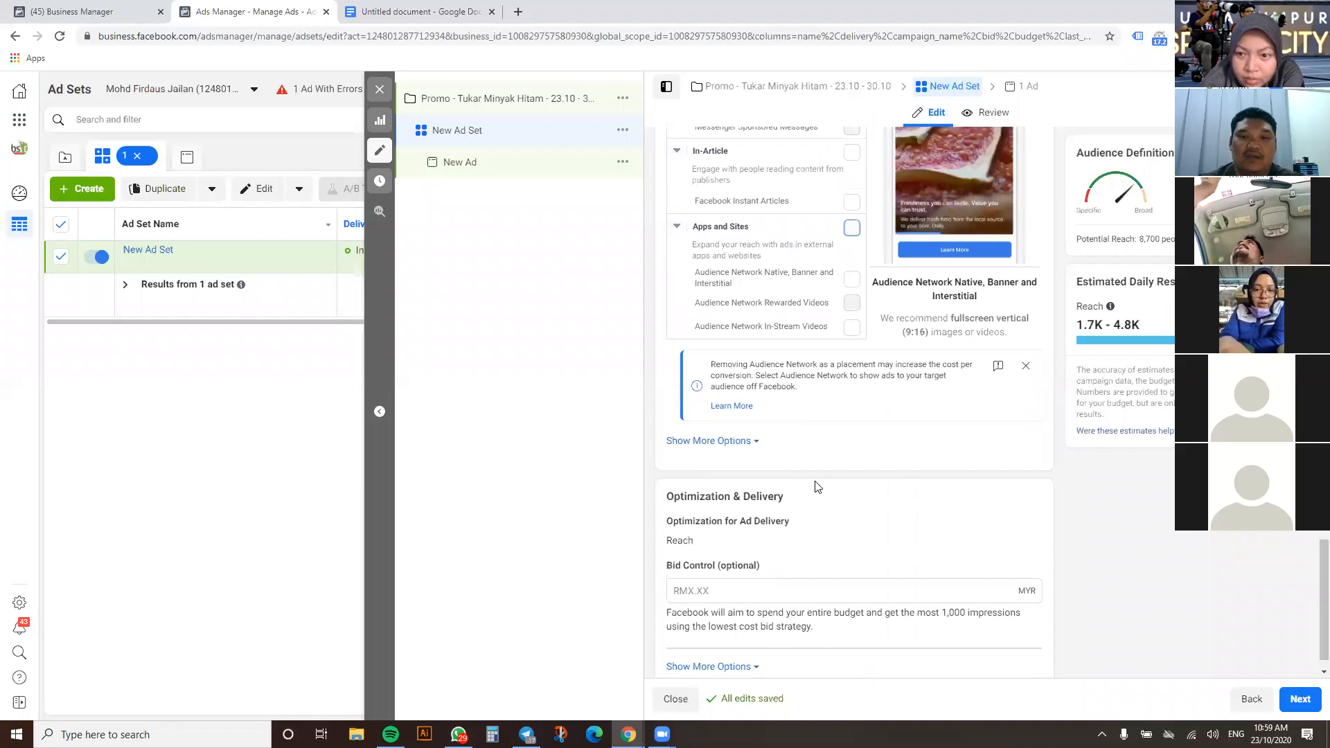
Try to exclude Facebook Groups Feed from the feed placements and return to the audience section
{"action": "scroll", "coordinate": [815, 475], "scroll_direction": "up", "scroll_amount": 10}
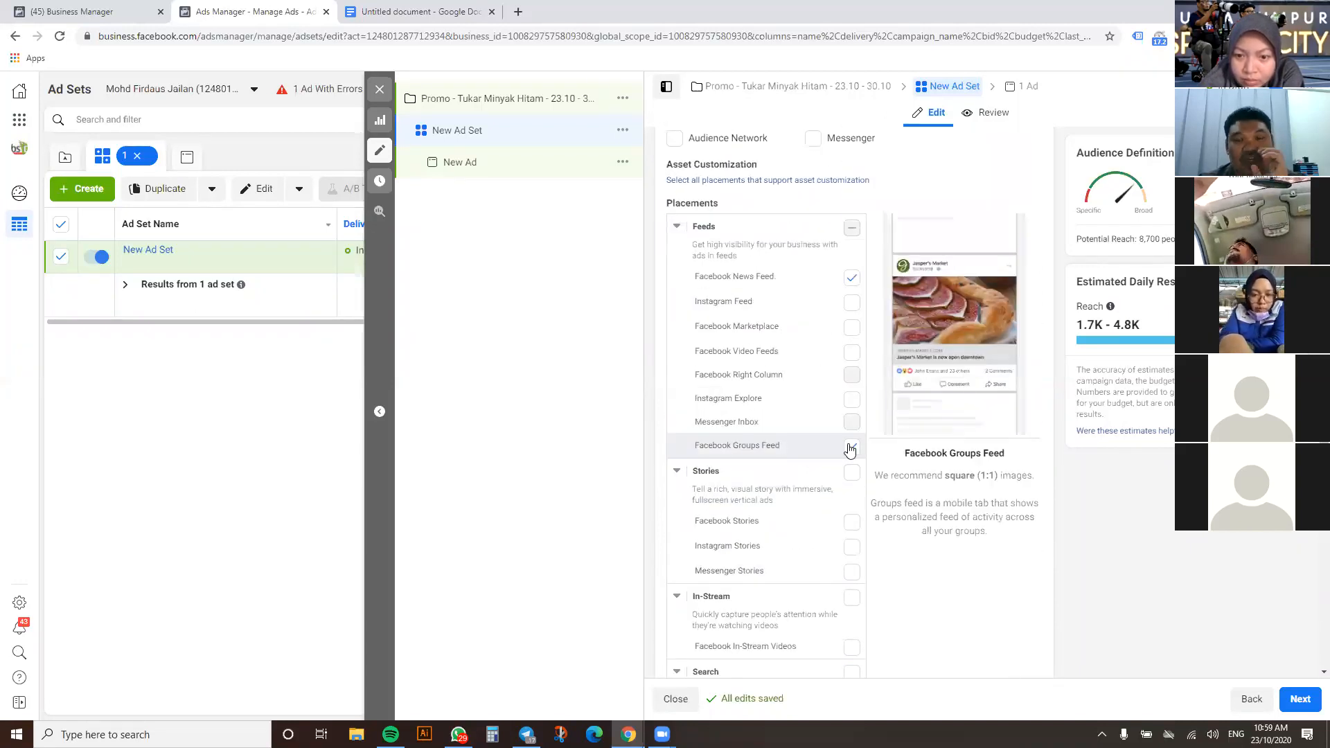
{"action": "left_click", "coordinate": [851, 449]}
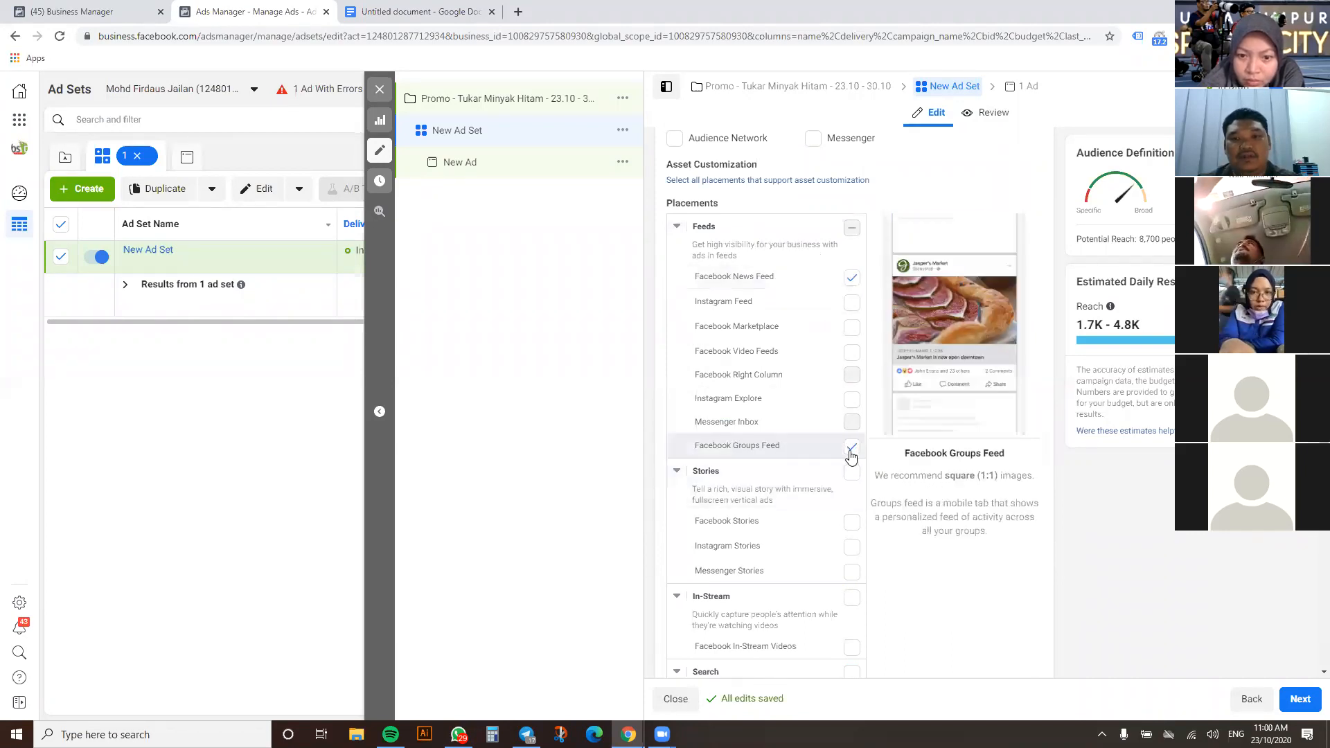
{"action": "scroll", "coordinate": [931, 438], "scroll_direction": "up", "scroll_amount": 4}
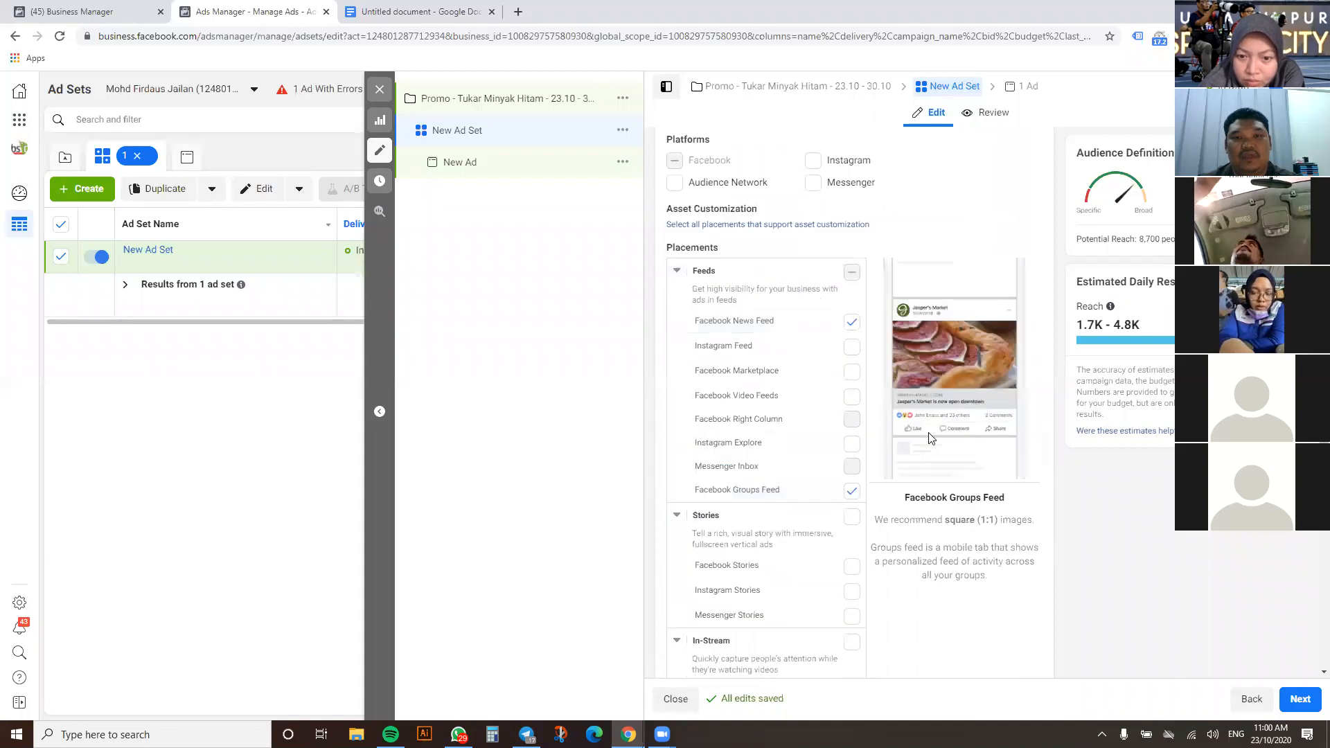
{"action": "scroll", "coordinate": [931, 437], "scroll_direction": "up", "scroll_amount": 5}
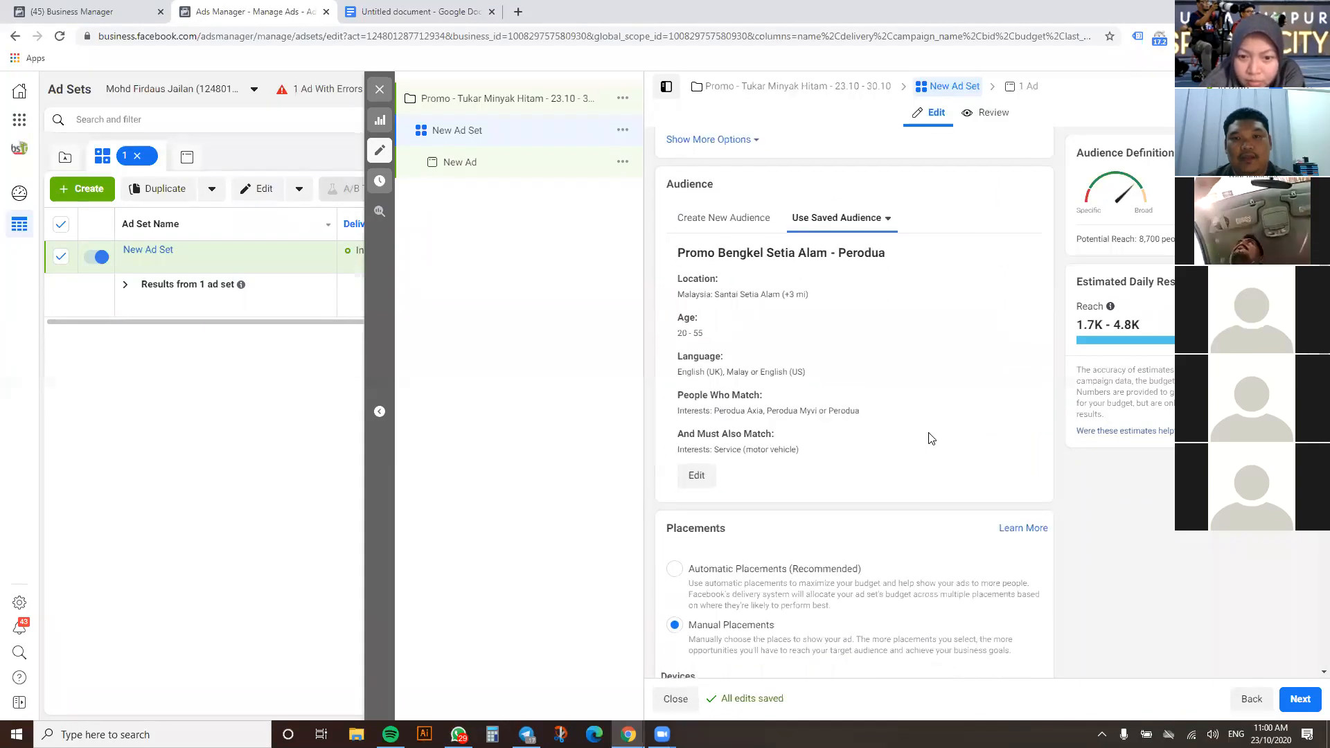
Review the ad set's budget, schedule, saved audience, placement selections and optimization settings before moving on to the ad
{"action": "scroll", "coordinate": [931, 437], "scroll_direction": "down", "scroll_amount": 5}
{"action": "scroll", "coordinate": [931, 437], "scroll_direction": "up", "scroll_amount": 6}
{"action": "scroll", "coordinate": [931, 437], "scroll_direction": "up", "scroll_amount": 7}
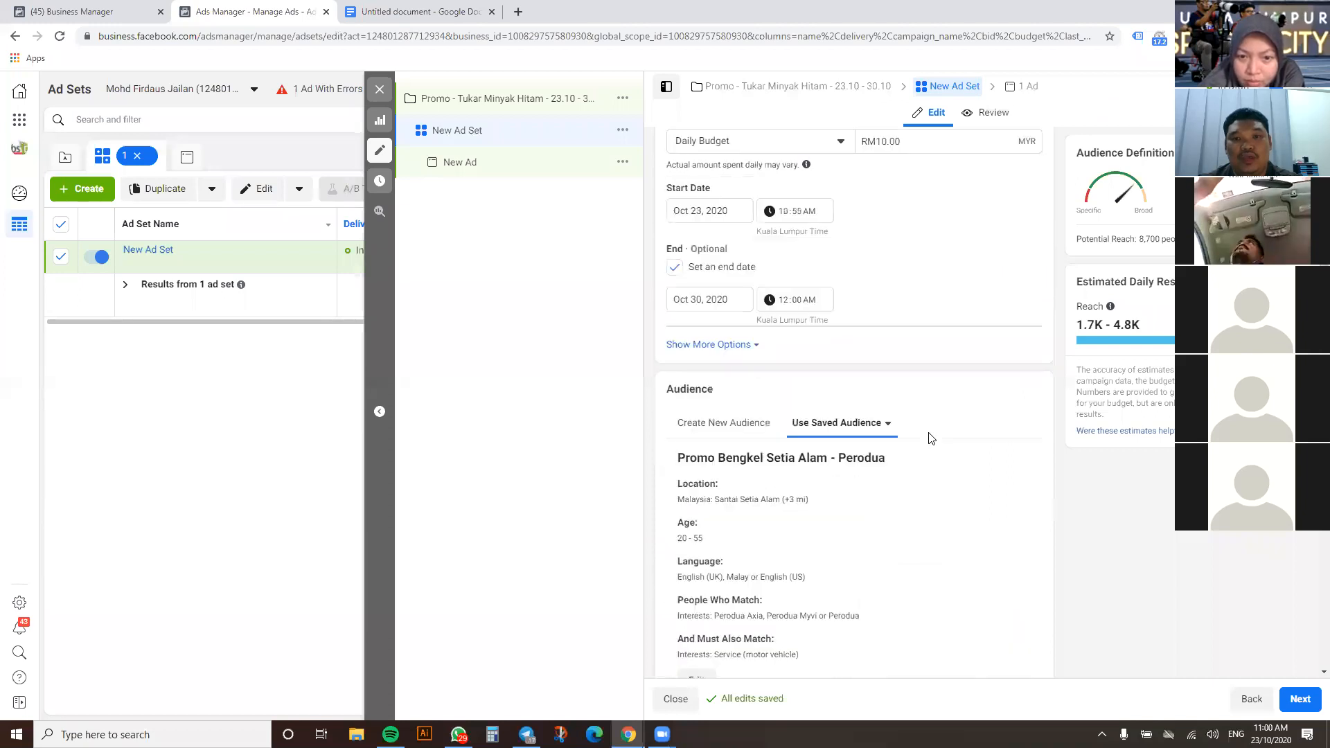
{"action": "scroll", "coordinate": [931, 438], "scroll_direction": "down", "scroll_amount": 10}
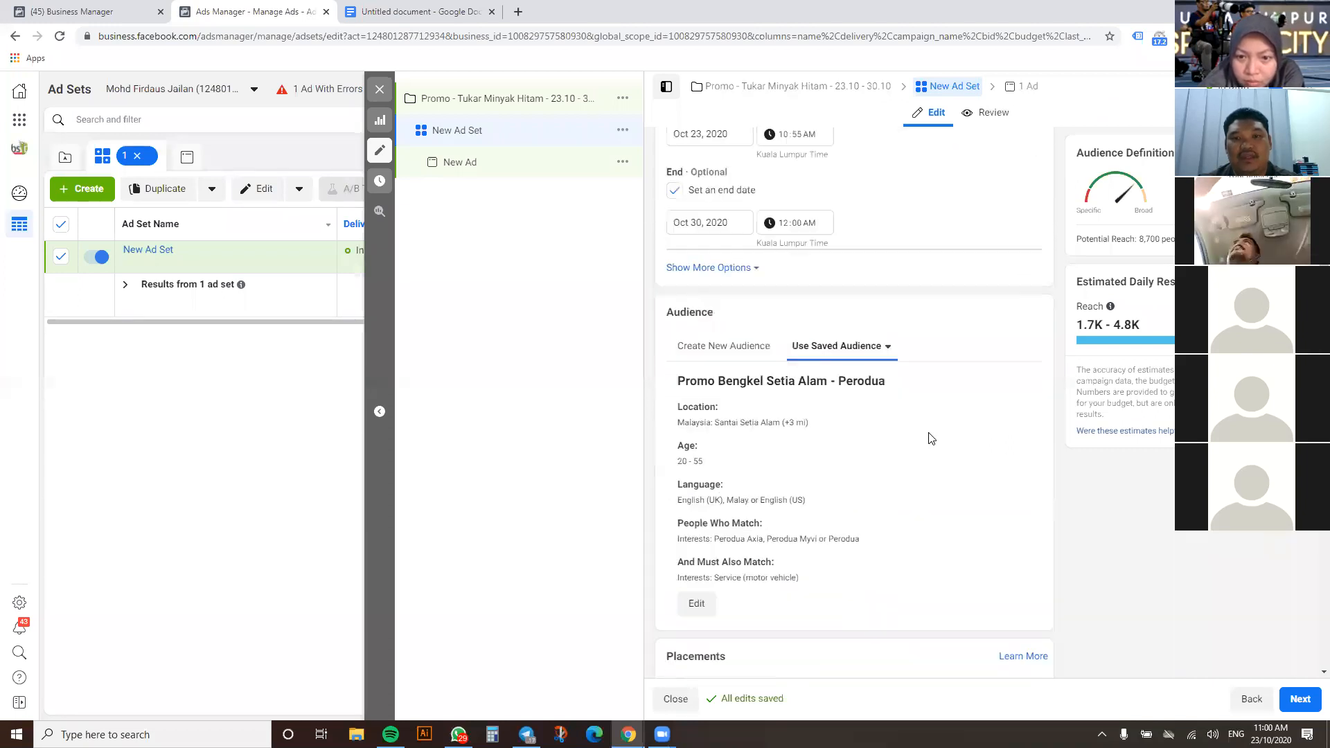
{"action": "scroll", "coordinate": [931, 438], "scroll_direction": "down", "scroll_amount": 5}
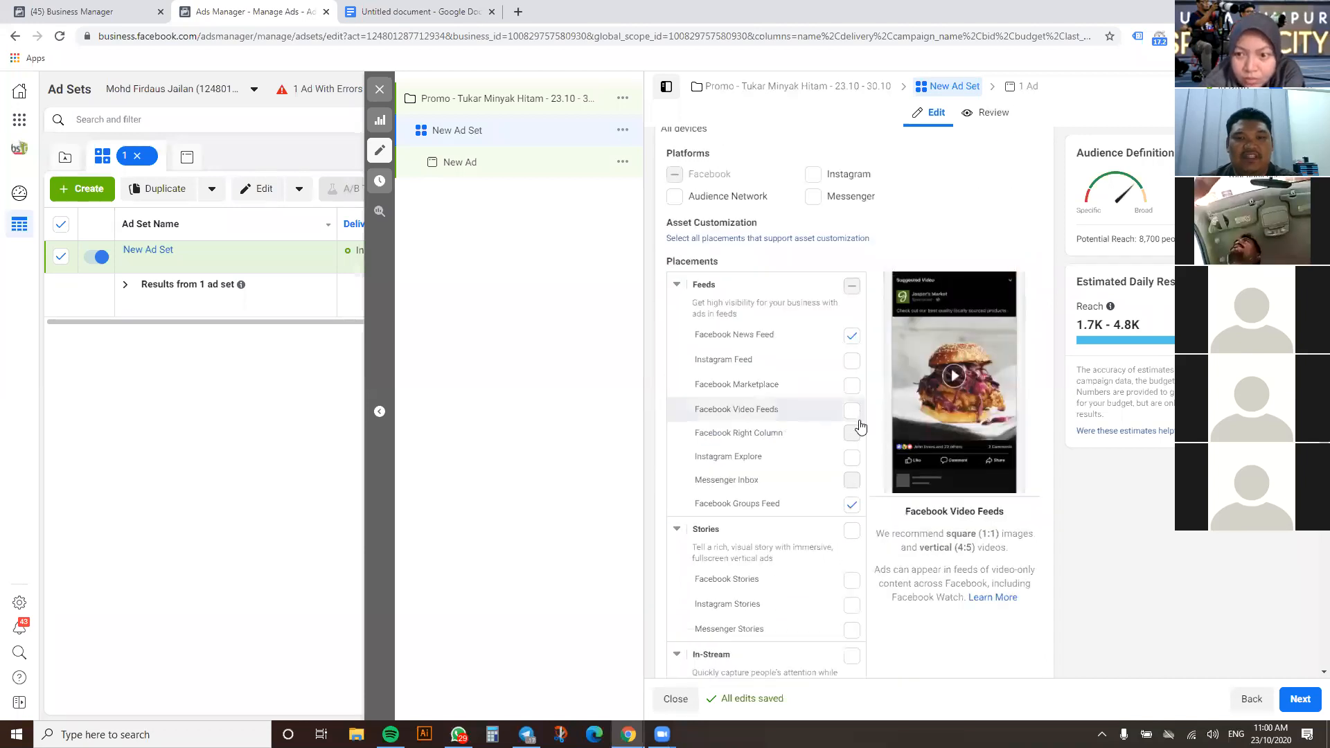
{"action": "scroll", "coordinate": [859, 425], "scroll_direction": "down", "scroll_amount": 6}
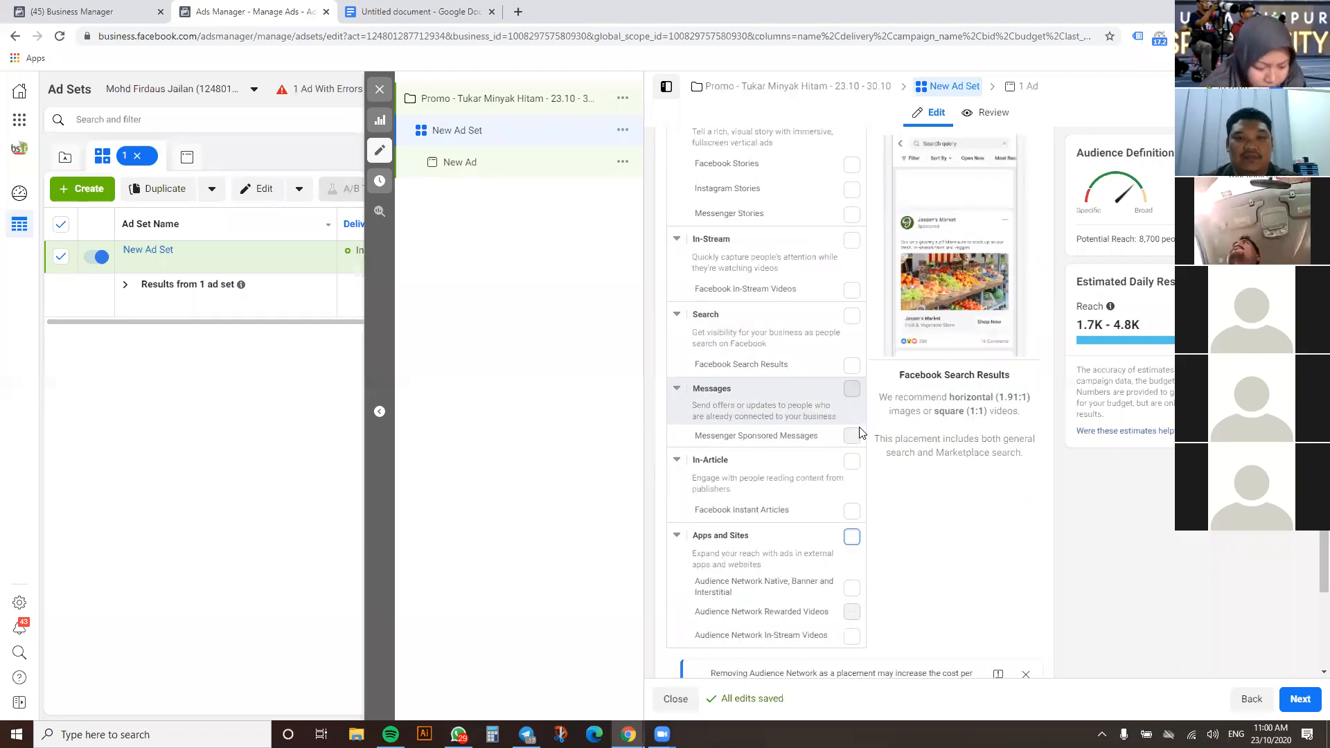
{"action": "scroll", "coordinate": [860, 432], "scroll_direction": "down", "scroll_amount": 4}
{"action": "scroll", "coordinate": [795, 370], "scroll_direction": "up", "scroll_amount": 3}
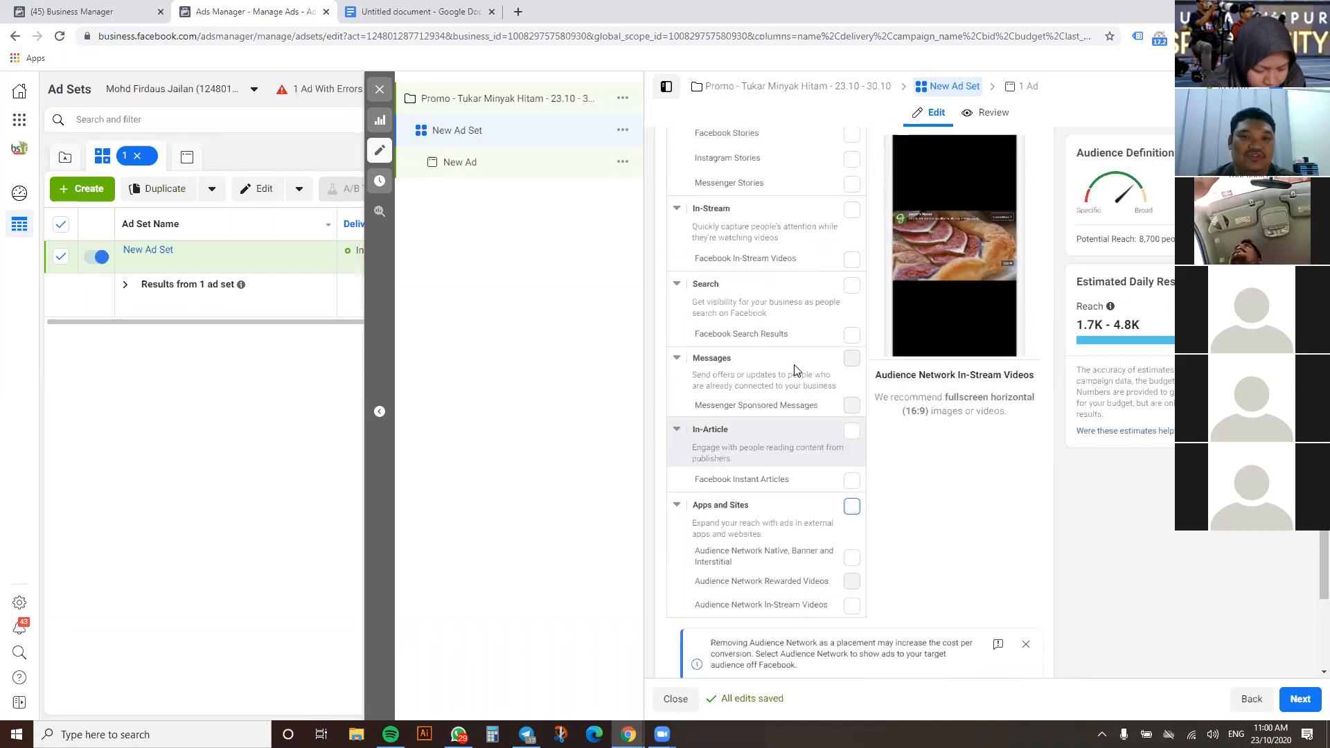
{"action": "scroll", "coordinate": [797, 367], "scroll_direction": "up", "scroll_amount": 5}
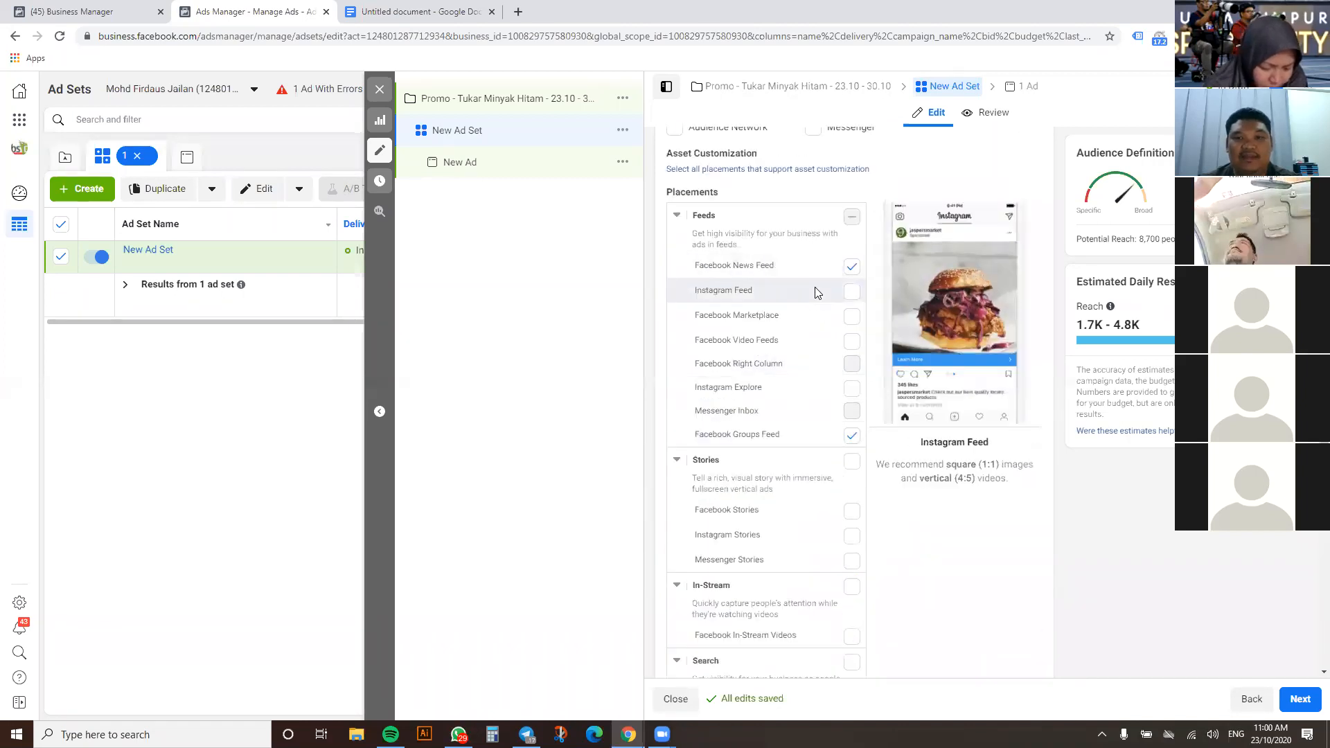
{"action": "scroll", "coordinate": [815, 310], "scroll_direction": "down", "scroll_amount": 10}
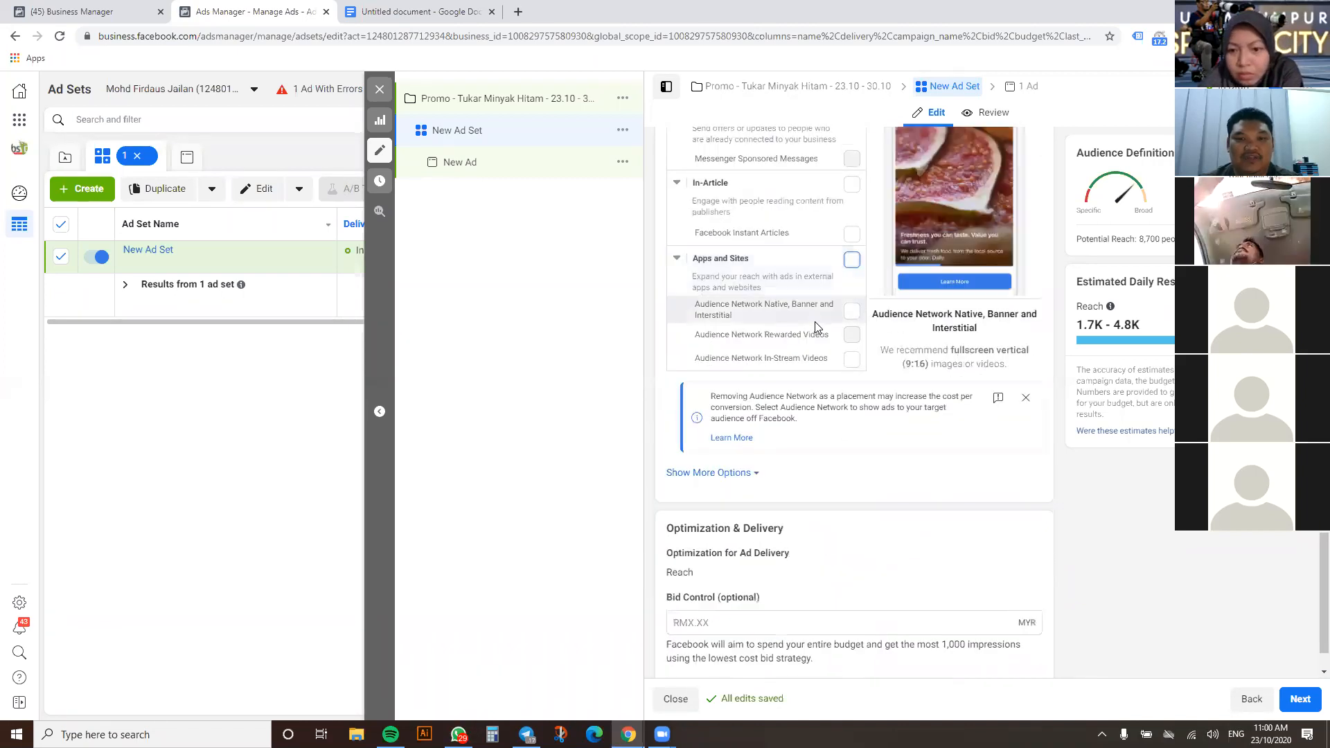
Open the new ad under the ad set and clear its existing media
{"action": "left_click", "coordinate": [494, 167]}
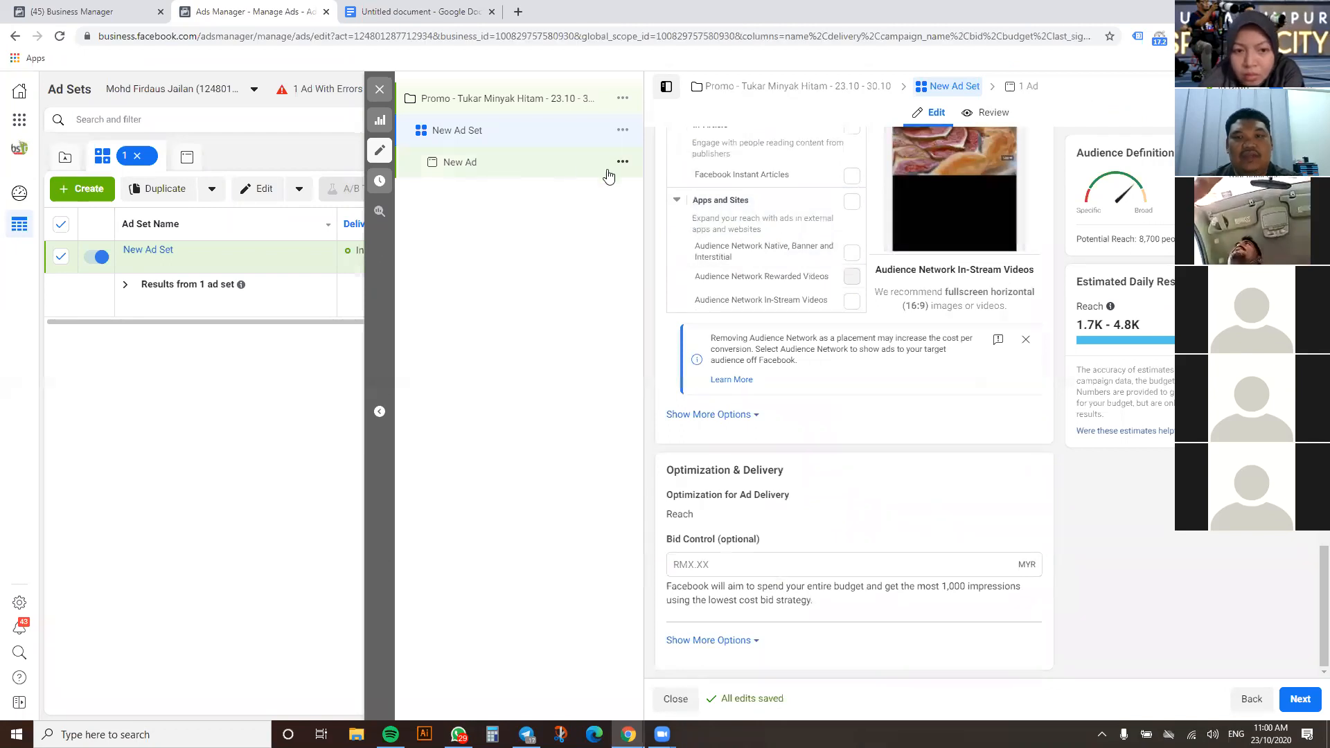
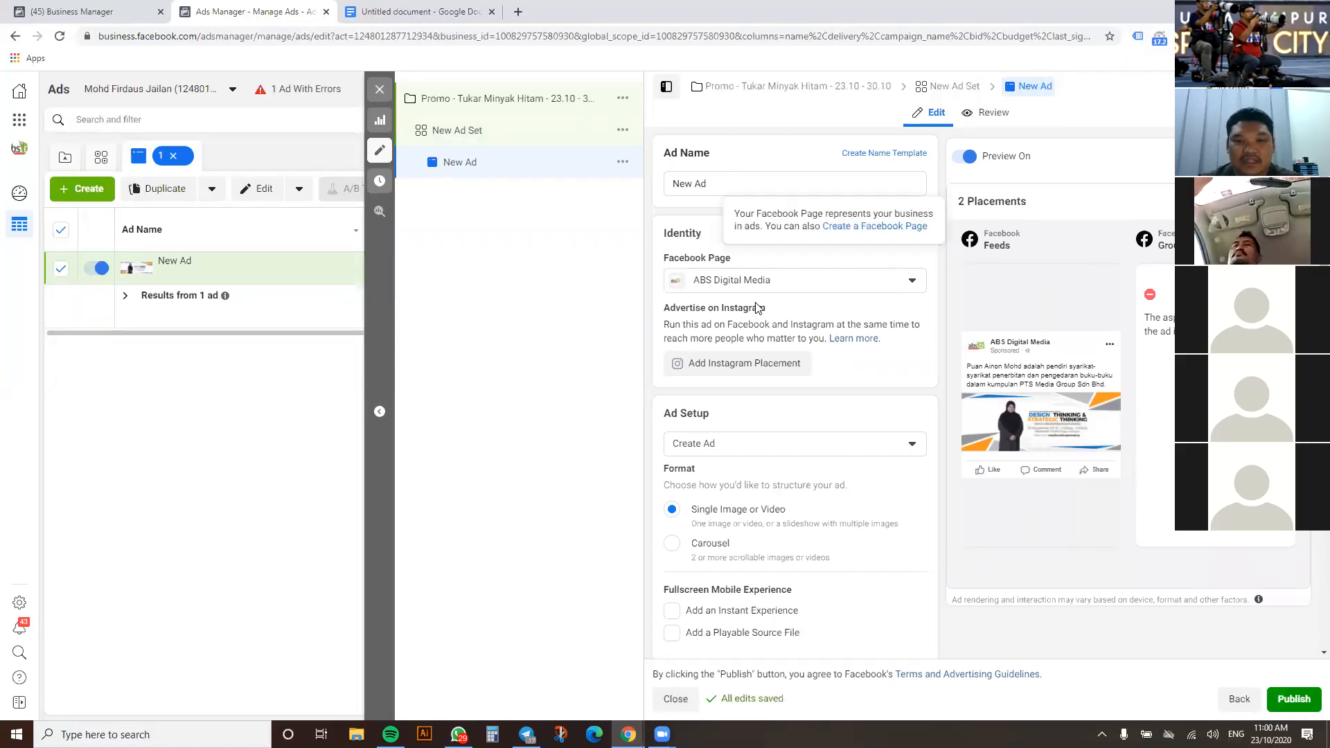
{"action": "scroll", "coordinate": [721, 312], "scroll_direction": "down", "scroll_amount": 2}
{"action": "scroll", "coordinate": [719, 365], "scroll_direction": "down", "scroll_amount": 4}
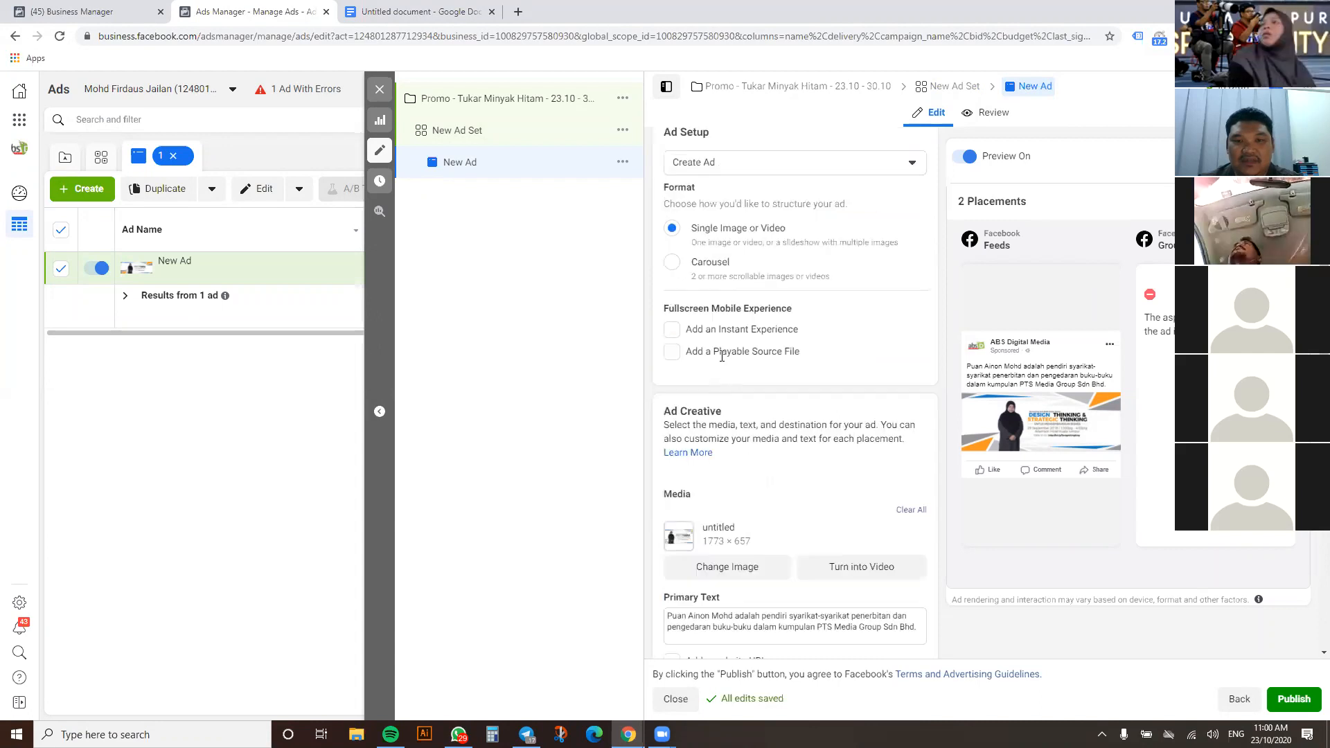
{"action": "left_click", "coordinate": [911, 375]}
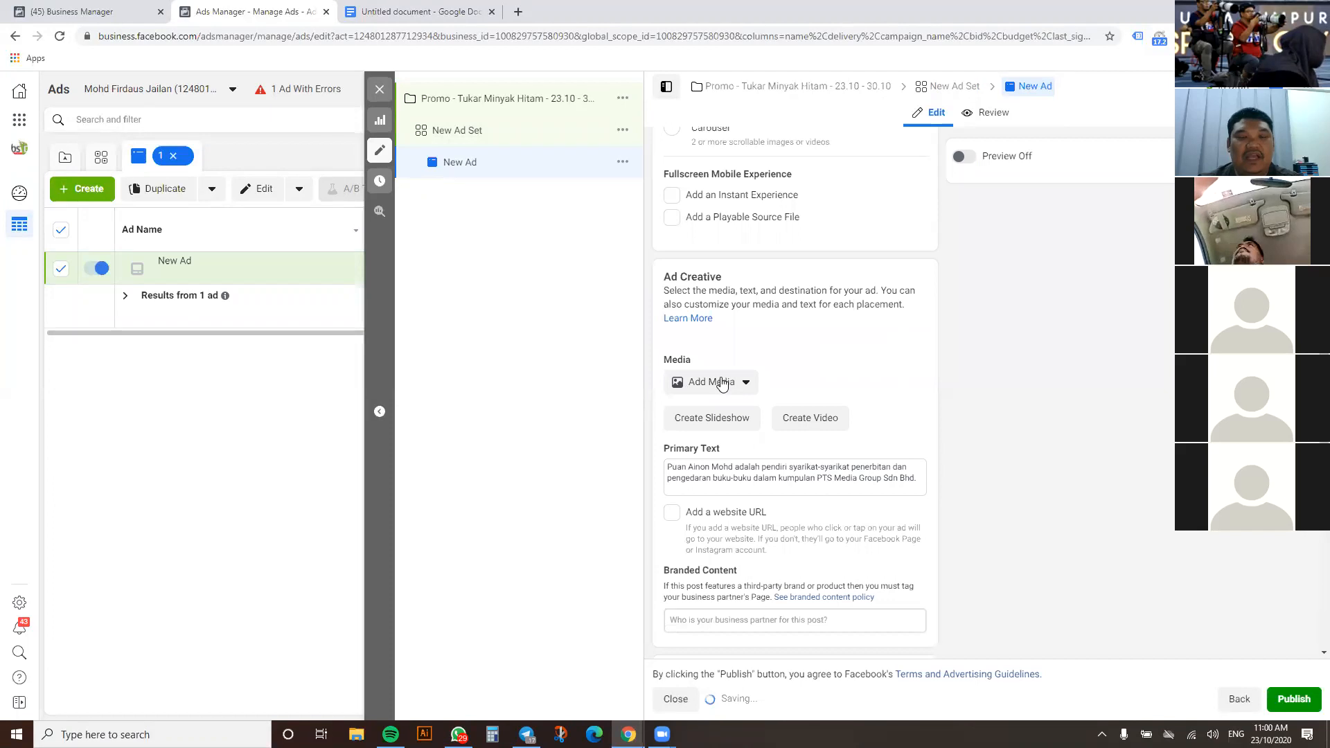
Upload the range-of-oil-and-lubricant-products image from the Desktop as the ad's media and proceed to its recommended aspect ratio settings
{"action": "left_click", "coordinate": [721, 383]}
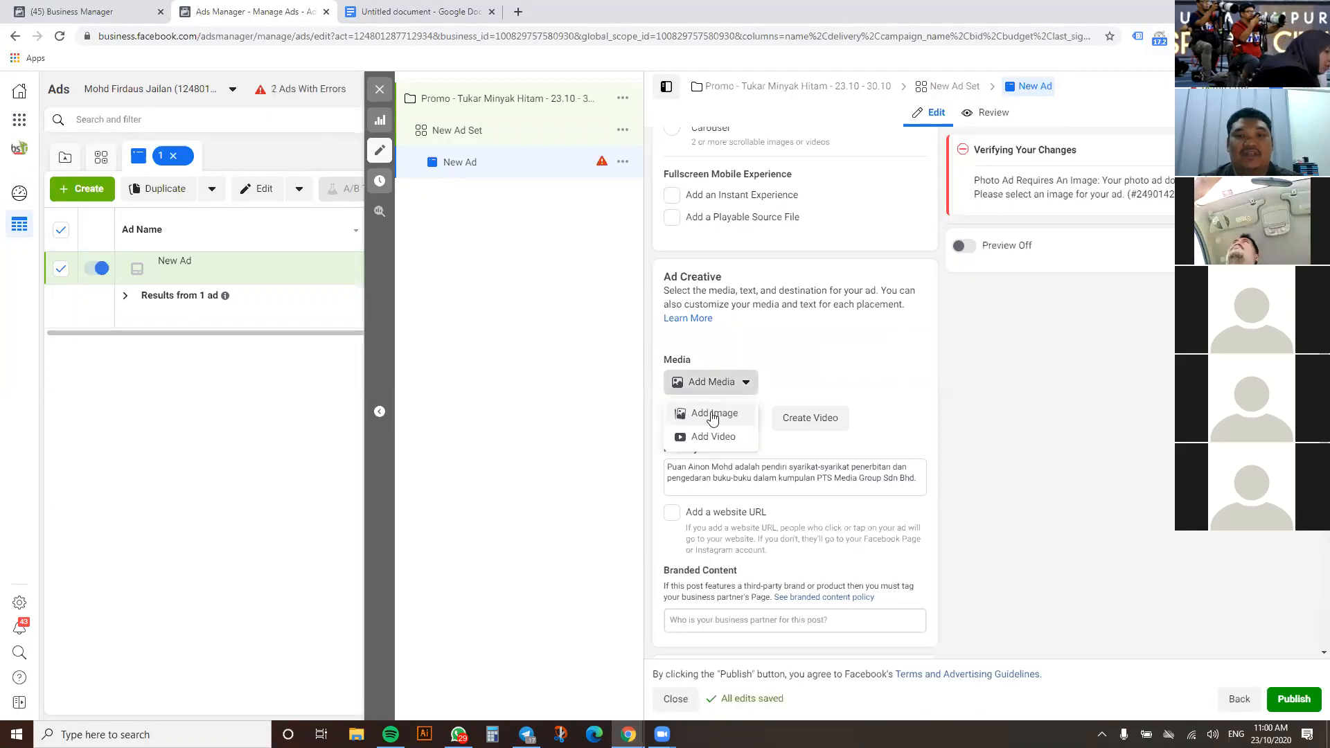
{"action": "left_click", "coordinate": [712, 416]}
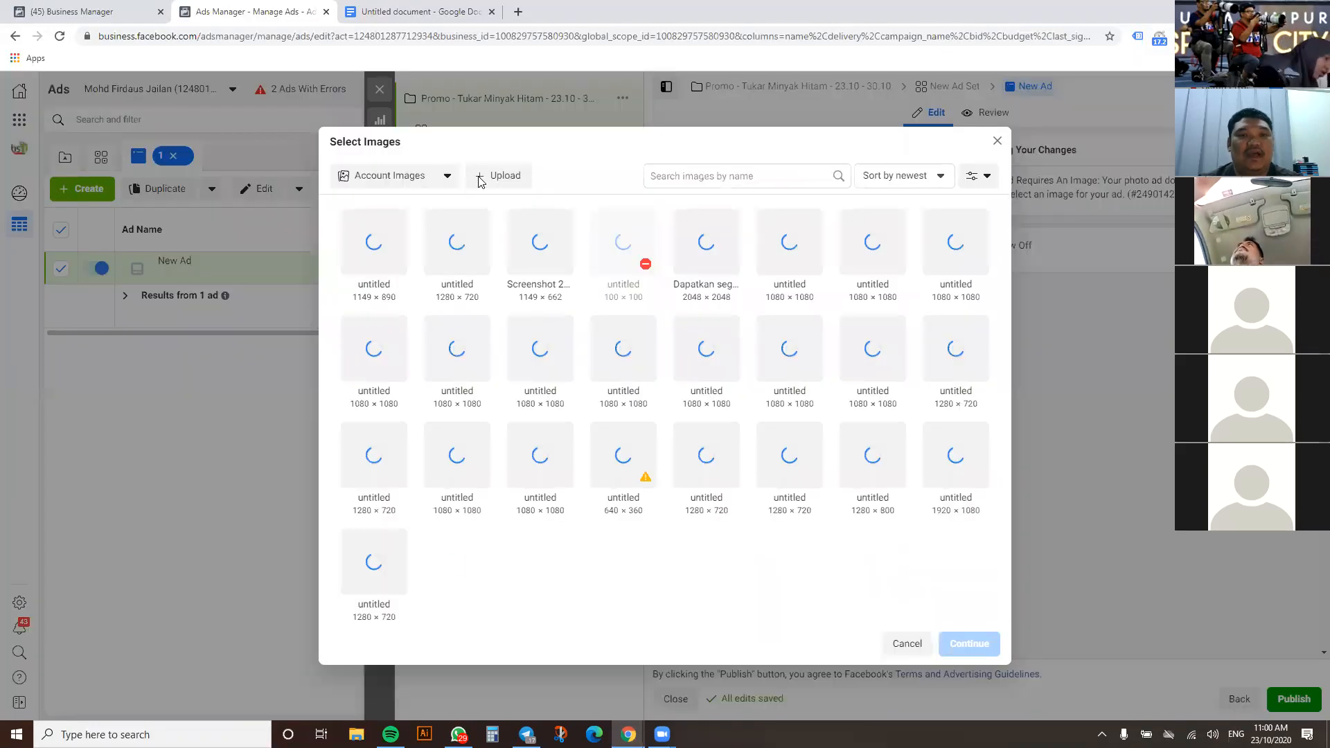
{"action": "left_click", "coordinate": [489, 179]}
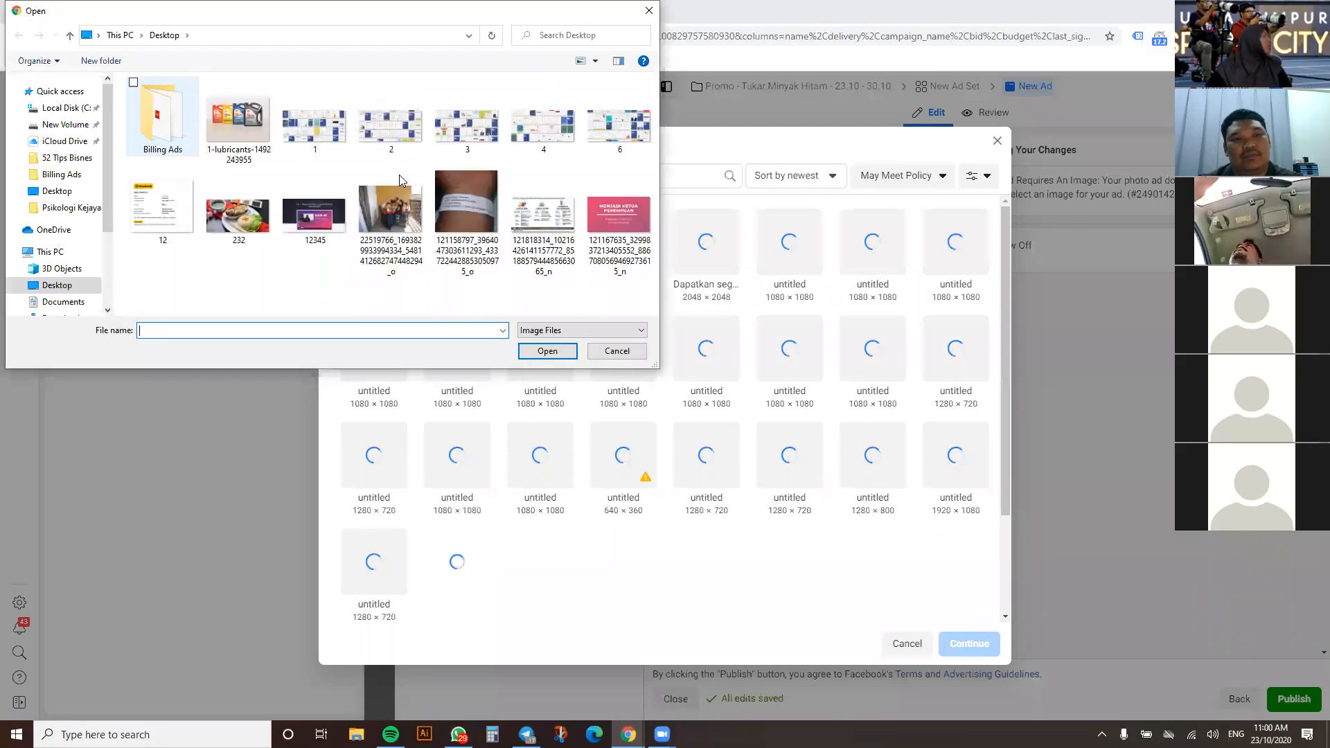
{"action": "scroll", "coordinate": [400, 181], "scroll_direction": "down", "scroll_amount": 3}
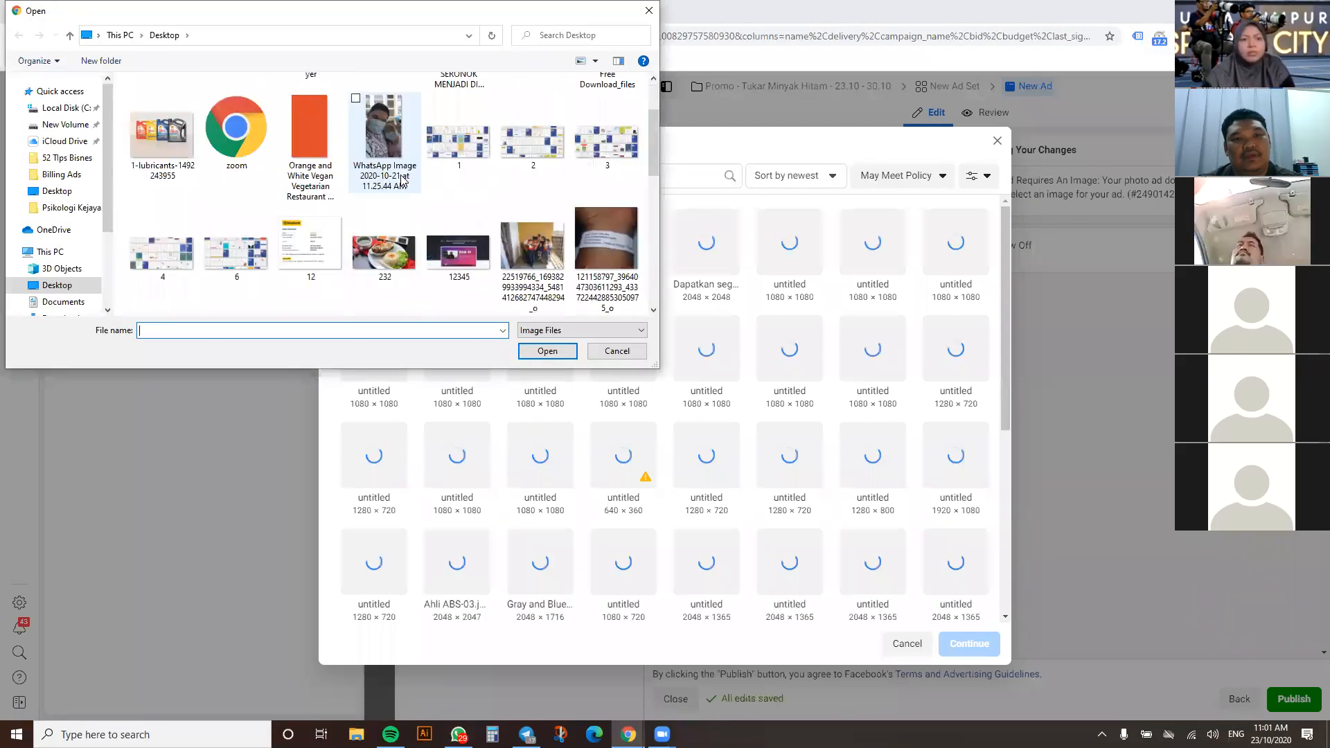
{"action": "scroll", "coordinate": [388, 190], "scroll_direction": "down", "scroll_amount": 8}
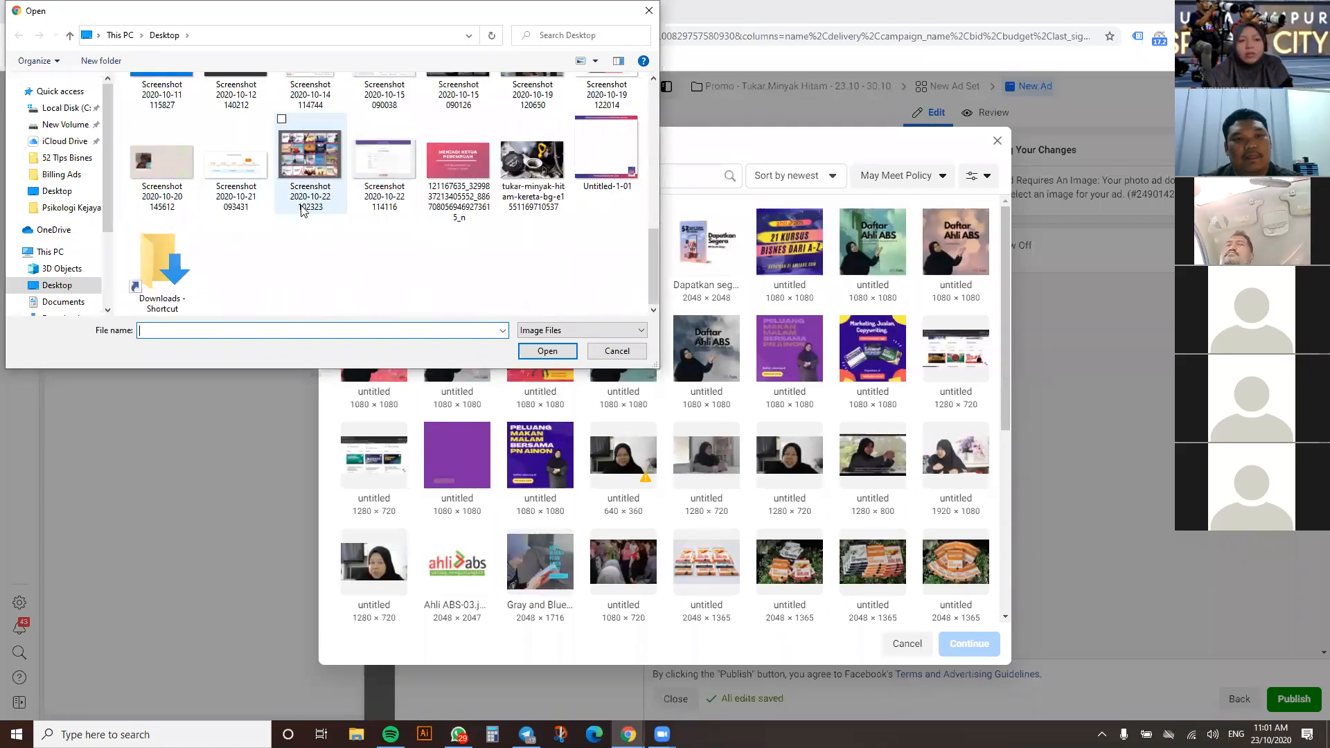
{"action": "scroll", "coordinate": [301, 212], "scroll_direction": "up", "scroll_amount": 3}
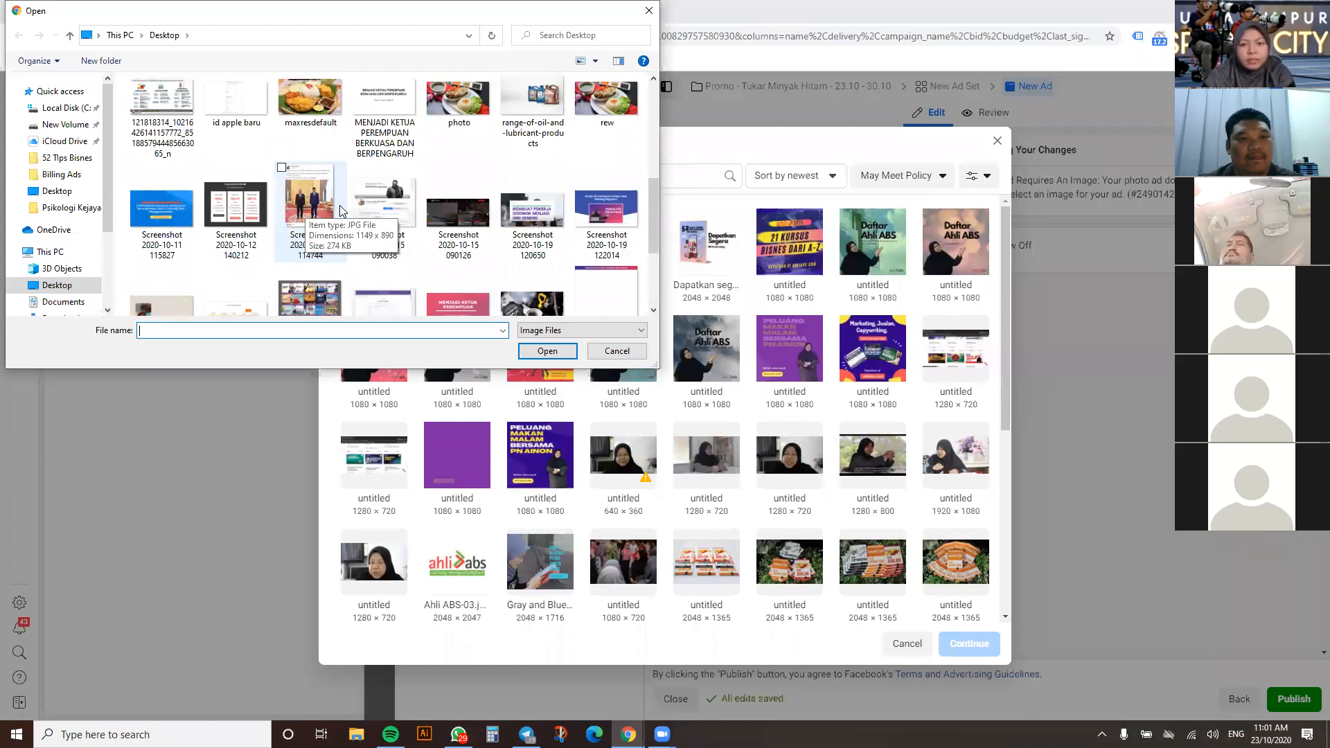
{"action": "scroll", "coordinate": [340, 211], "scroll_direction": "up", "scroll_amount": 4}
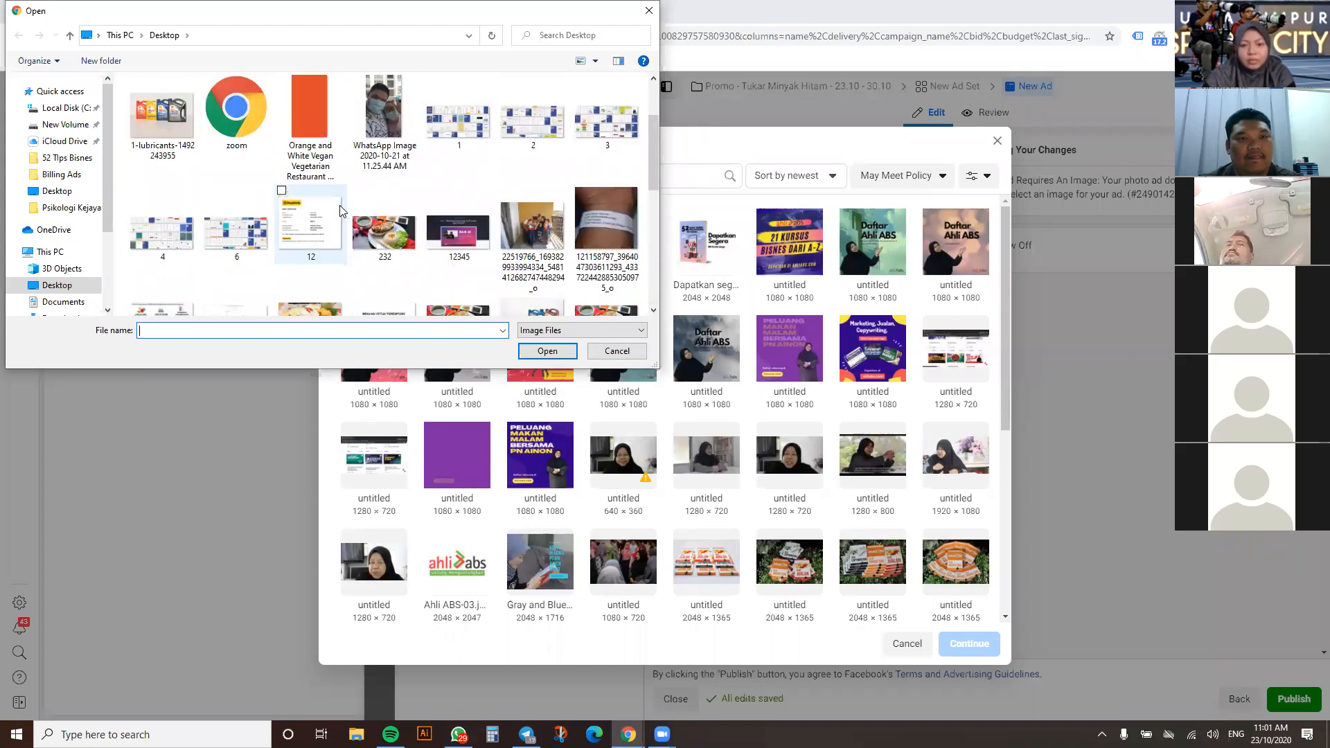
{"action": "scroll", "coordinate": [239, 156], "scroll_direction": "up", "scroll_amount": 2}
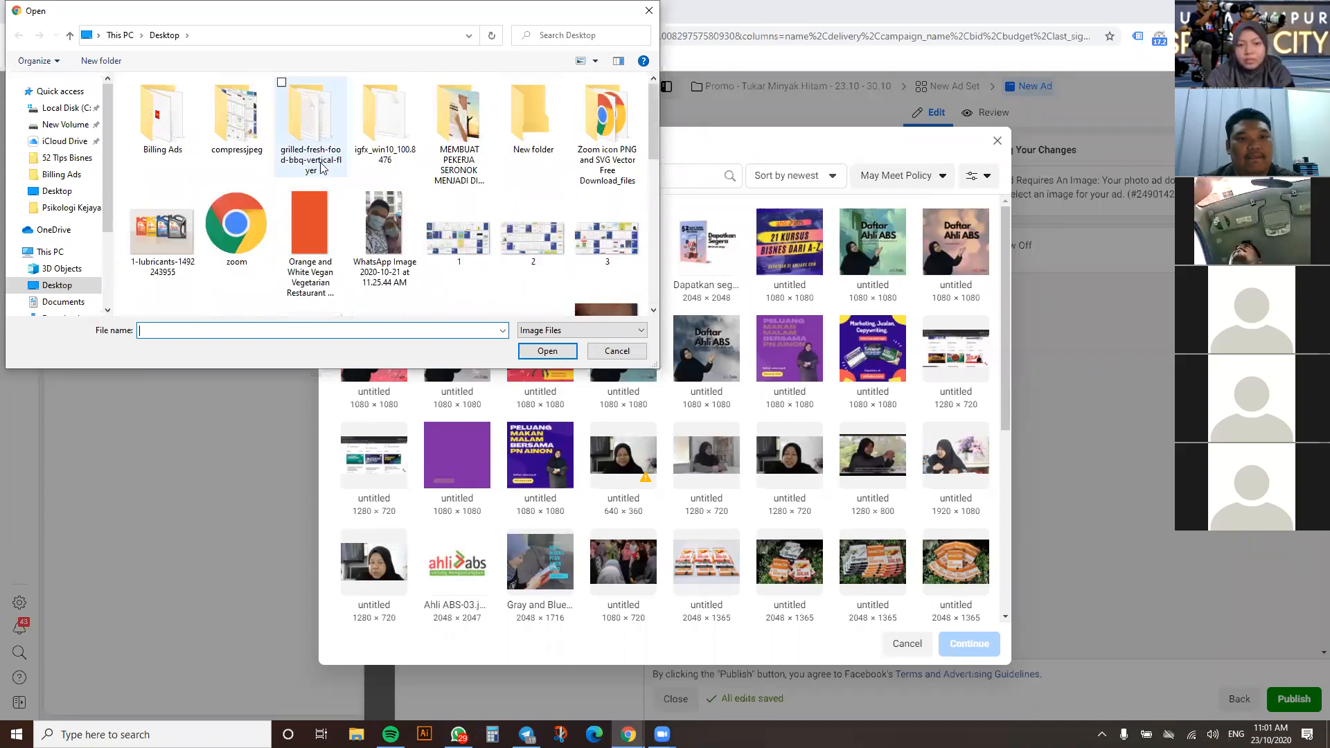
{"action": "scroll", "coordinate": [326, 174], "scroll_direction": "down", "scroll_amount": 4}
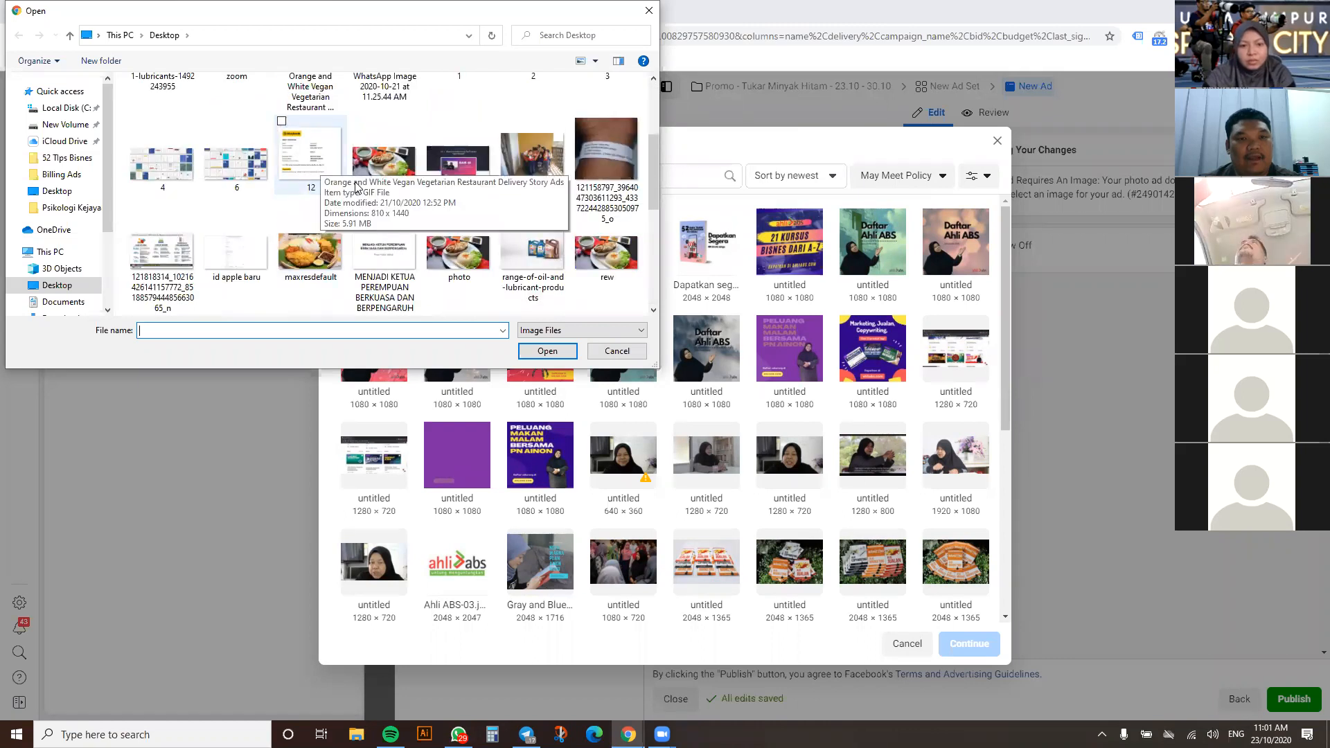
{"action": "left_click", "coordinate": [532, 255]}
{"action": "left_click", "coordinate": [546, 352]}
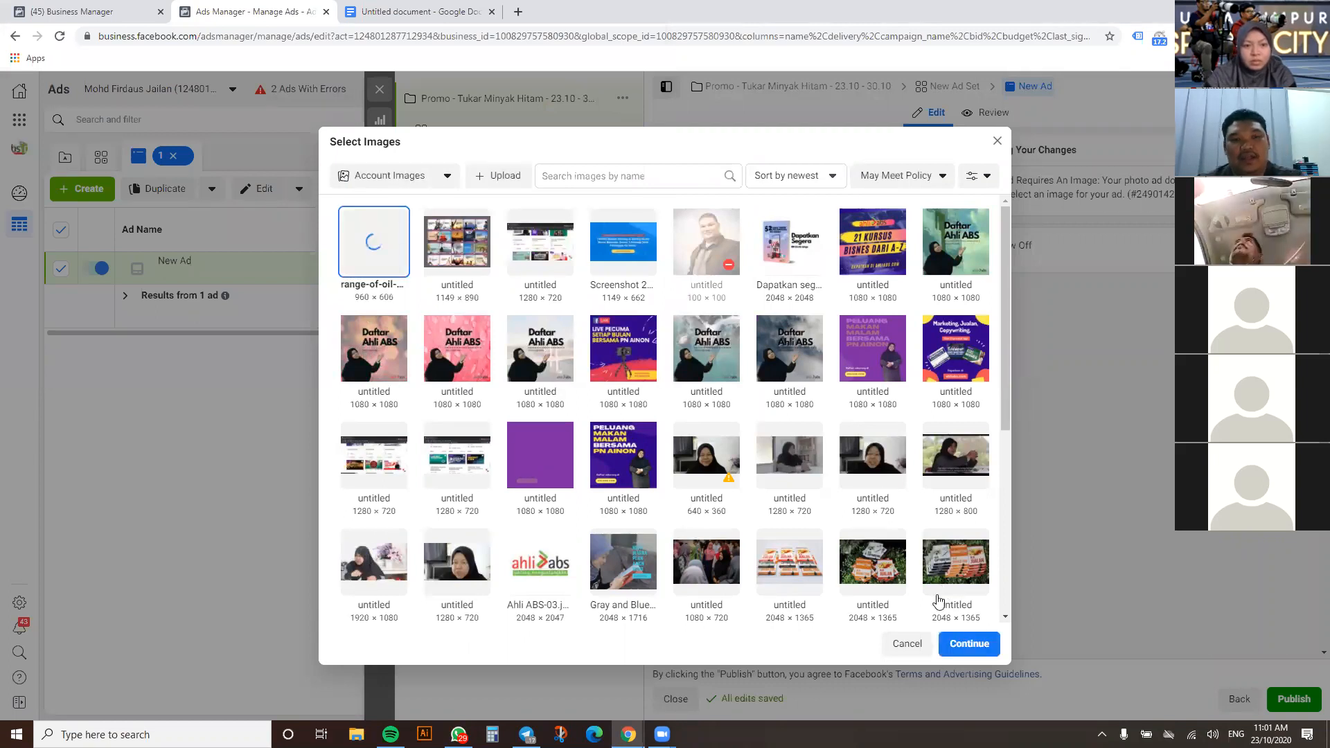
{"action": "left_click", "coordinate": [965, 645]}
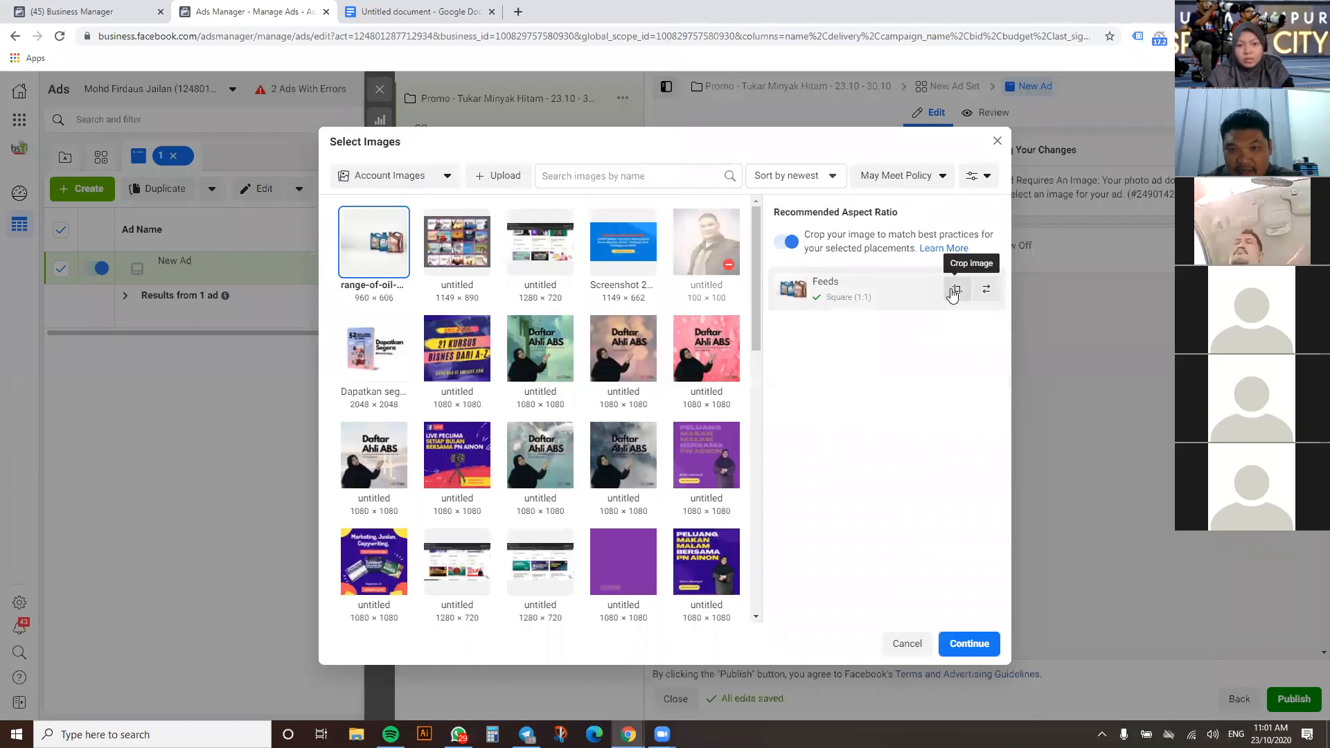
Crop the image for feeds placements to Square 1:1, framing the oil bottles at the image's right edge, and add it to the ad
{"action": "left_click", "coordinate": [953, 291]}
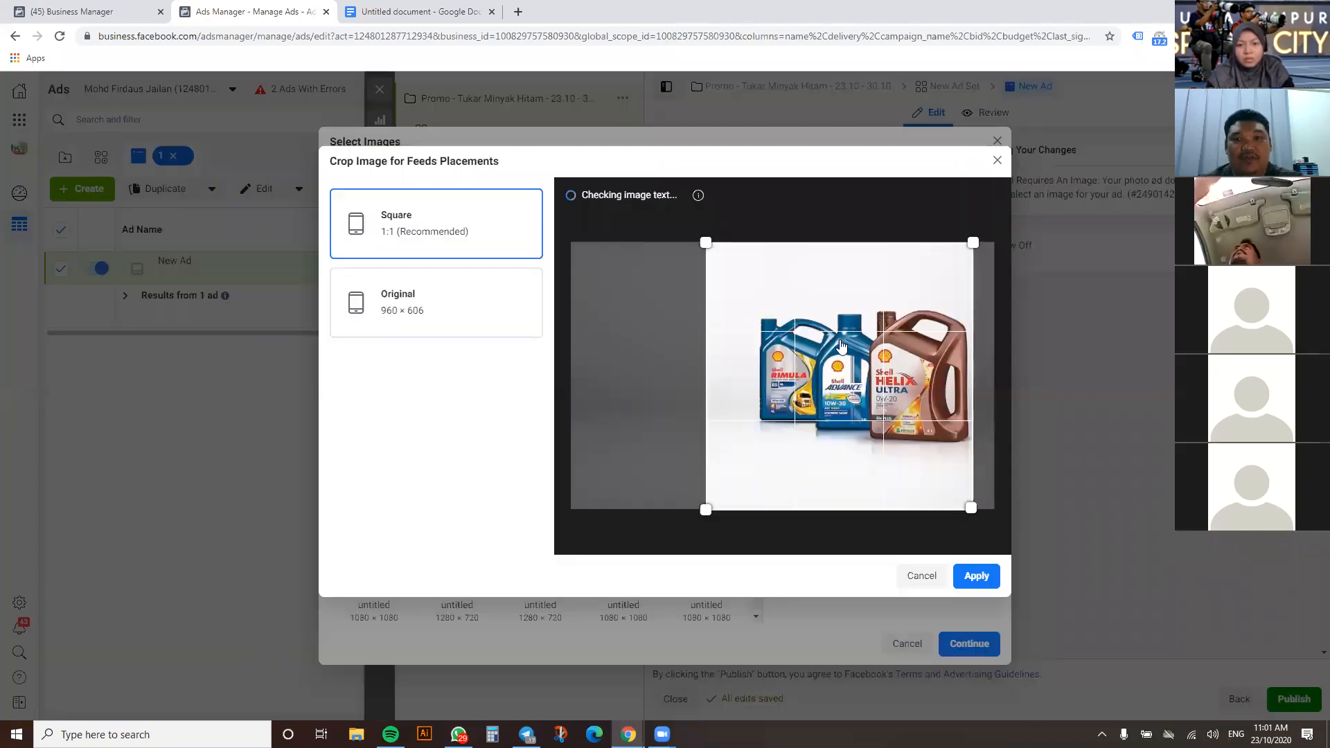
{"action": "mouse_move", "coordinate": [846, 358]}
{"action": "left_mouse_down"}
{"action": "mouse_move", "coordinate": [868, 360]}
{"action": "mouse_move", "coordinate": [677, 362]}
{"action": "mouse_move", "coordinate": [857, 361]}
{"action": "left_mouse_up"}
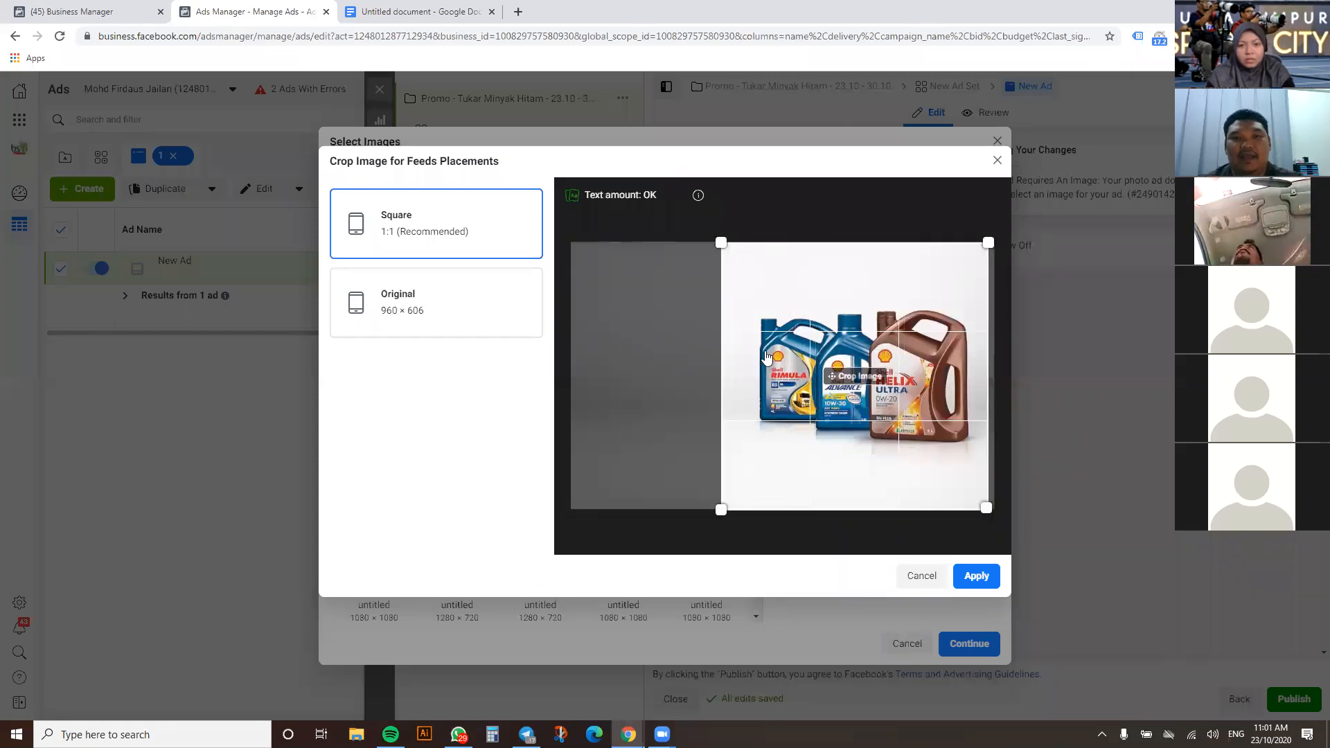
{"action": "left_click", "coordinate": [475, 316]}
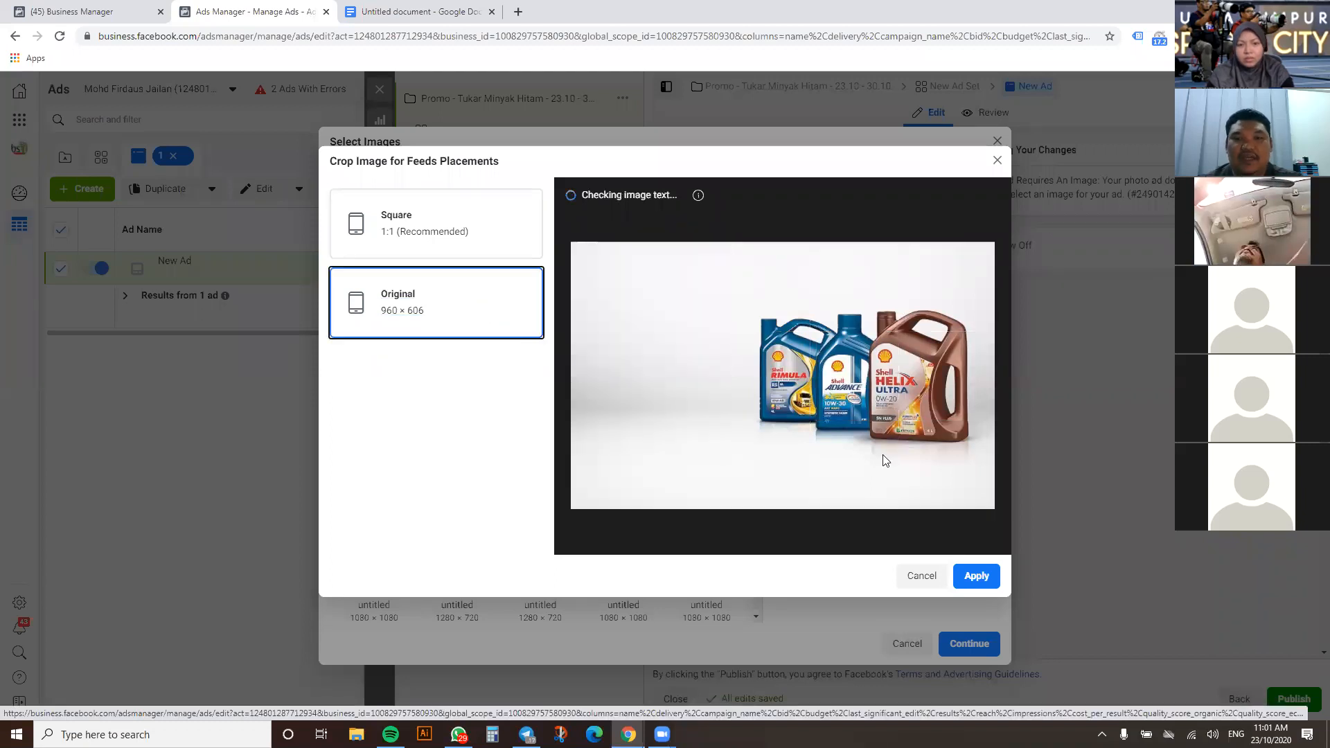
{"action": "left_click", "coordinate": [388, 236]}
{"action": "left_click_drag", "start_coordinate": [854, 358], "coordinate": [920, 362]}
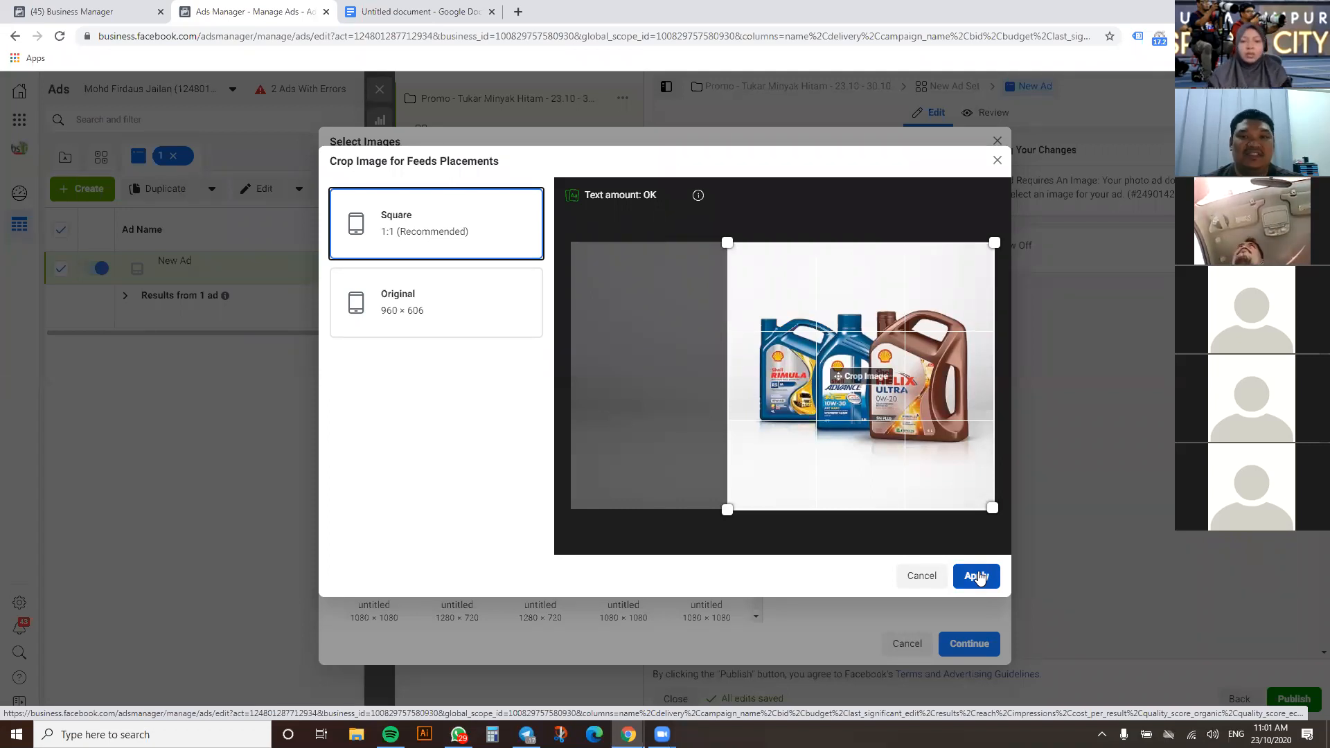
{"action": "left_click", "coordinate": [977, 577]}
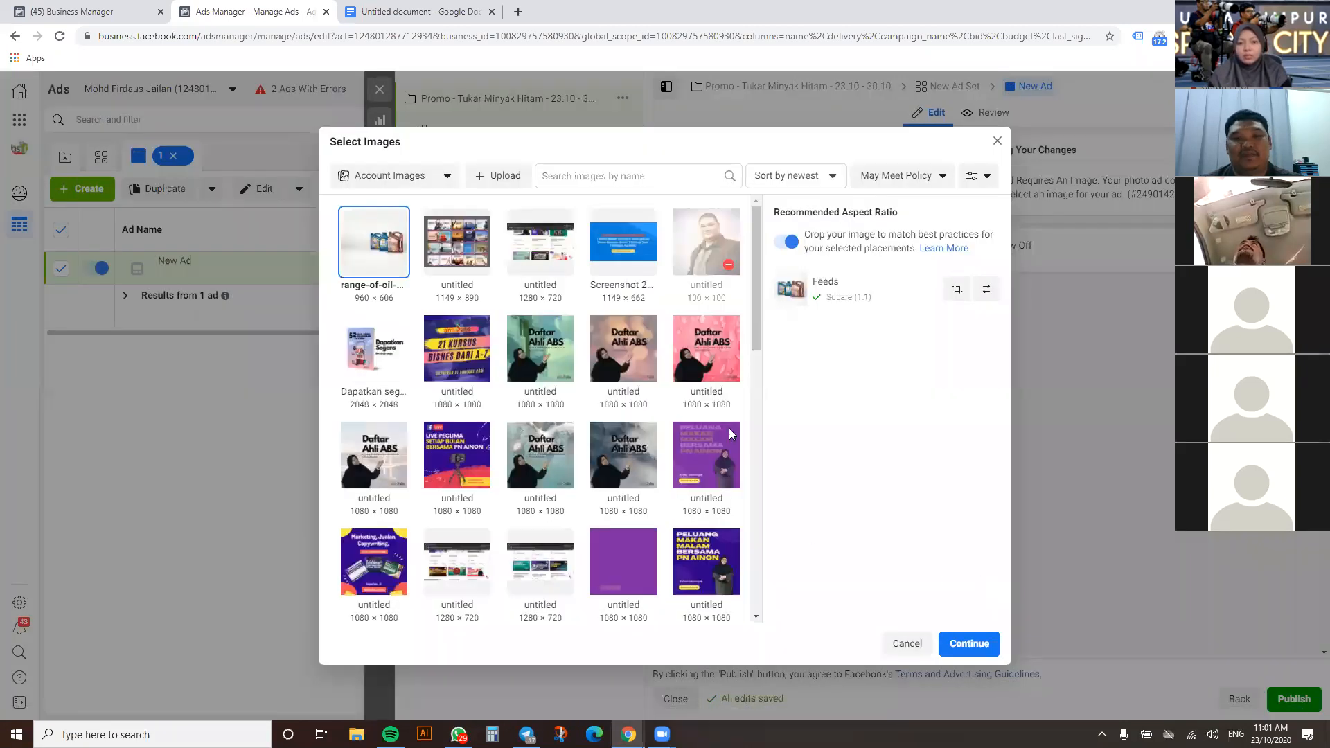
{"action": "left_click", "coordinate": [939, 634]}
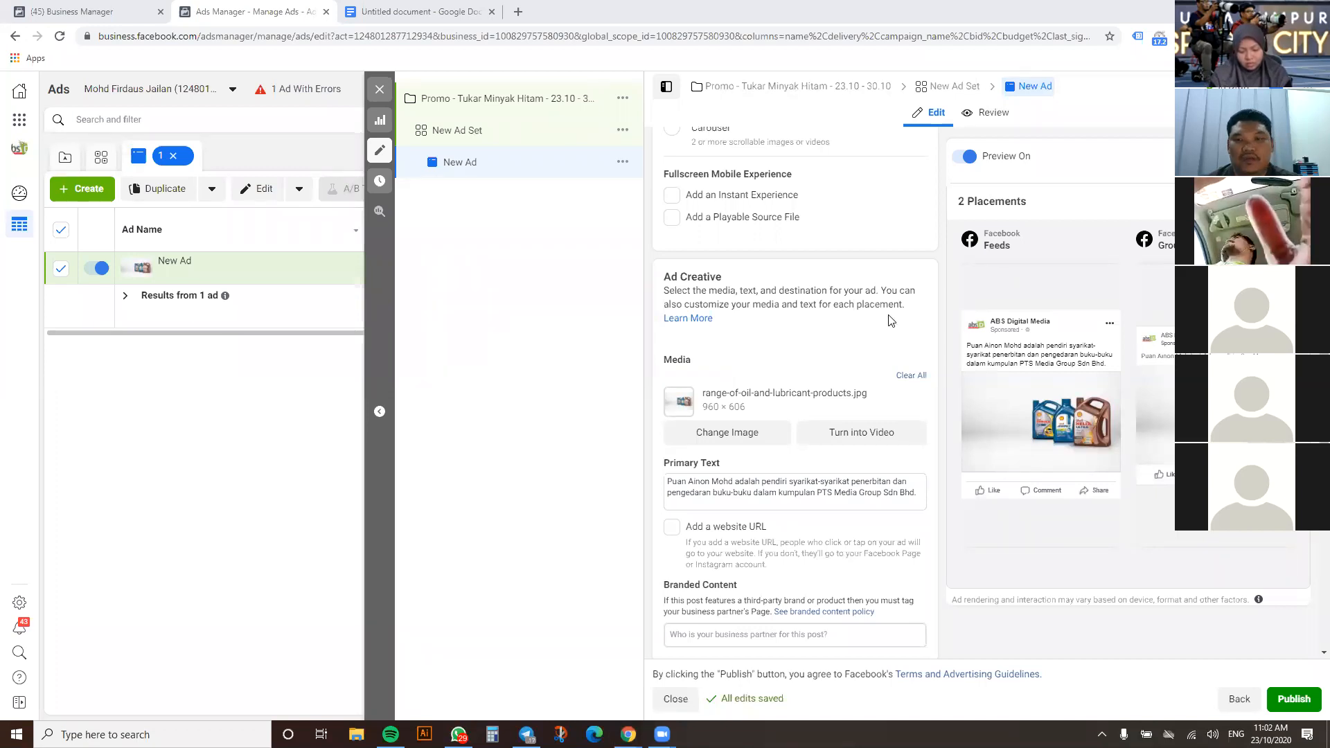
Replace the ad's primary text with the oil change promo copy from the Untitled document in Google Docs
{"action": "scroll", "coordinate": [789, 360], "scroll_direction": "down", "scroll_amount": 3}
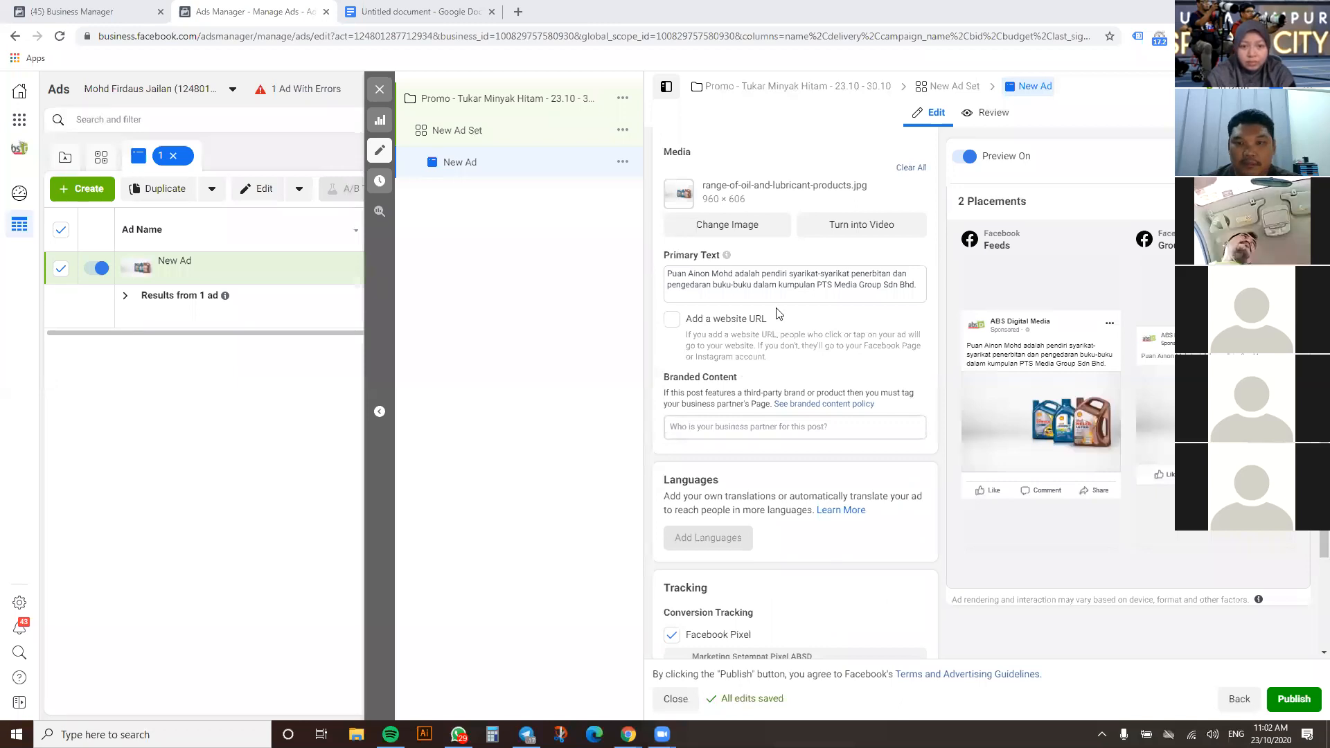
{"action": "scroll", "coordinate": [792, 381], "scroll_direction": "up", "scroll_amount": 1}
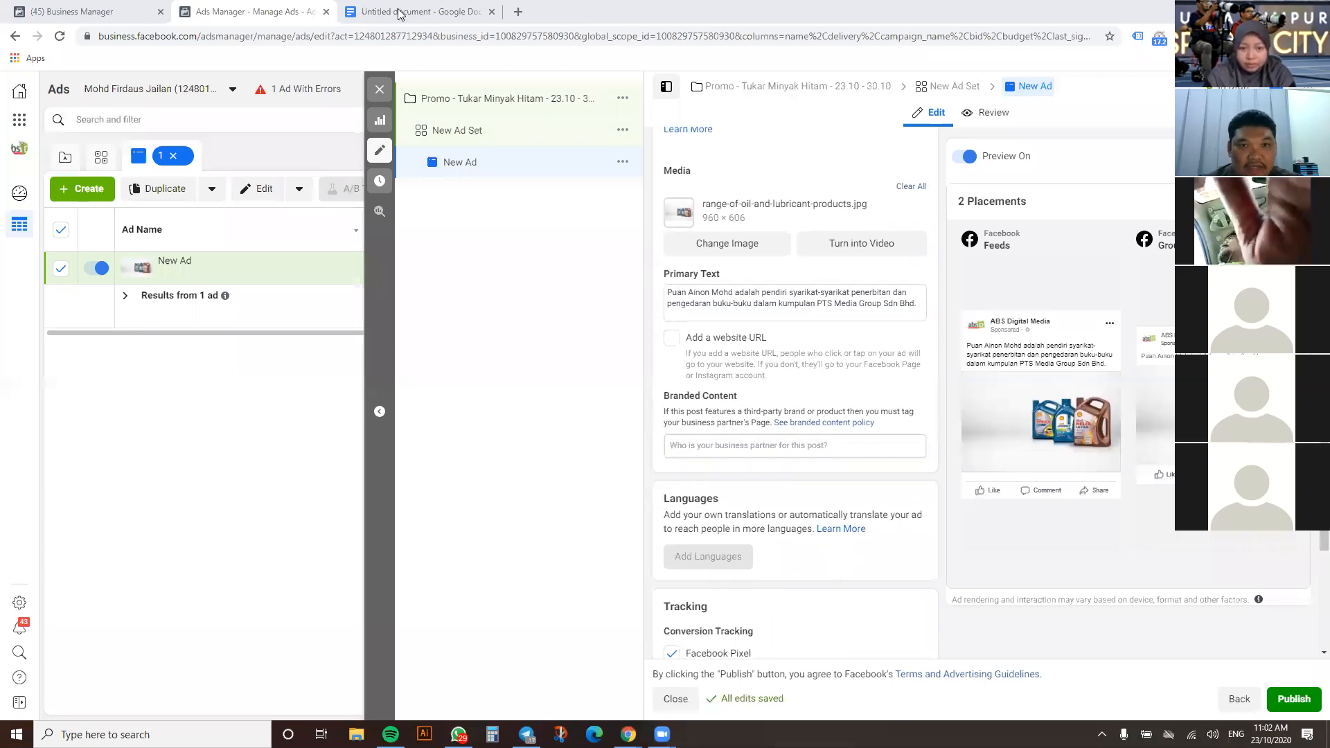
{"action": "left_click", "coordinate": [400, 12]}
{"action": "scroll", "coordinate": [802, 252], "scroll_direction": "up", "scroll_amount": 2}
{"action": "left_click_drag", "start_coordinate": [748, 239], "coordinate": [812, 608]}
{"action": "left_click", "coordinate": [280, 12]}
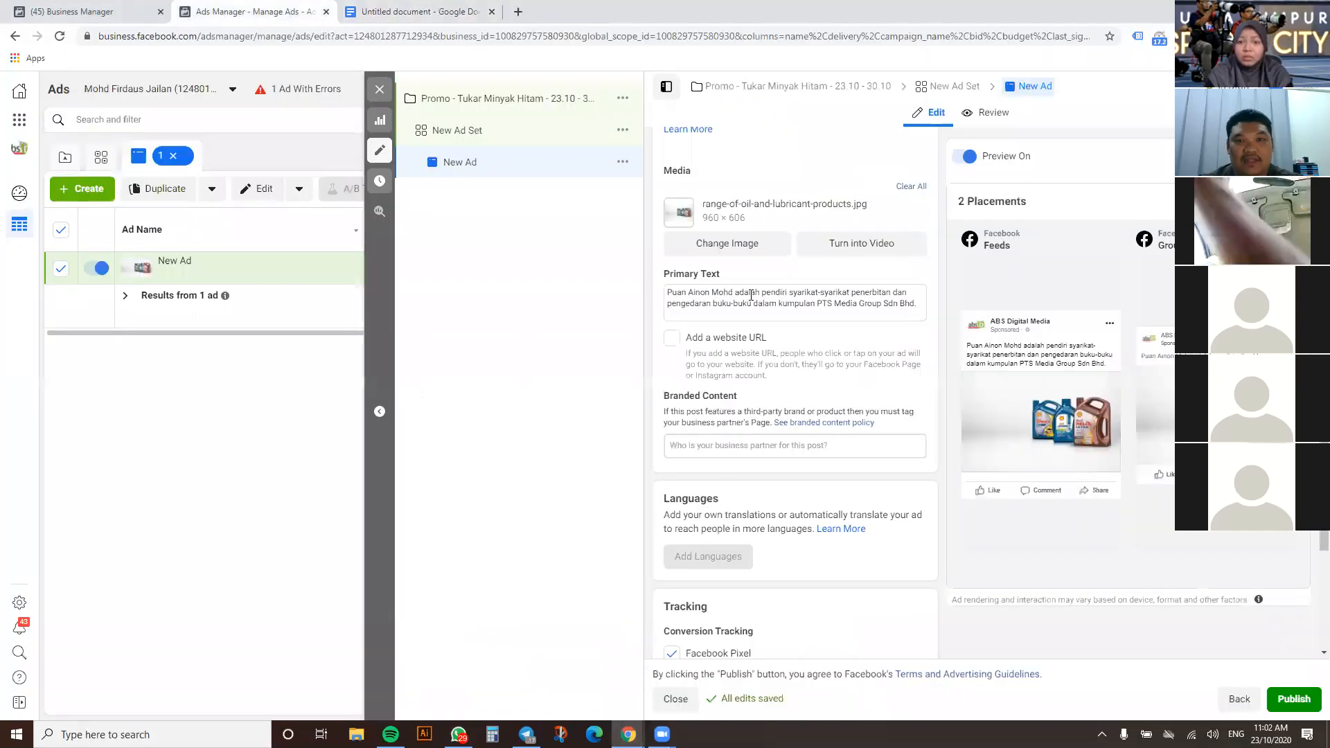
{"action": "triple_click", "coordinate": [713, 308]}
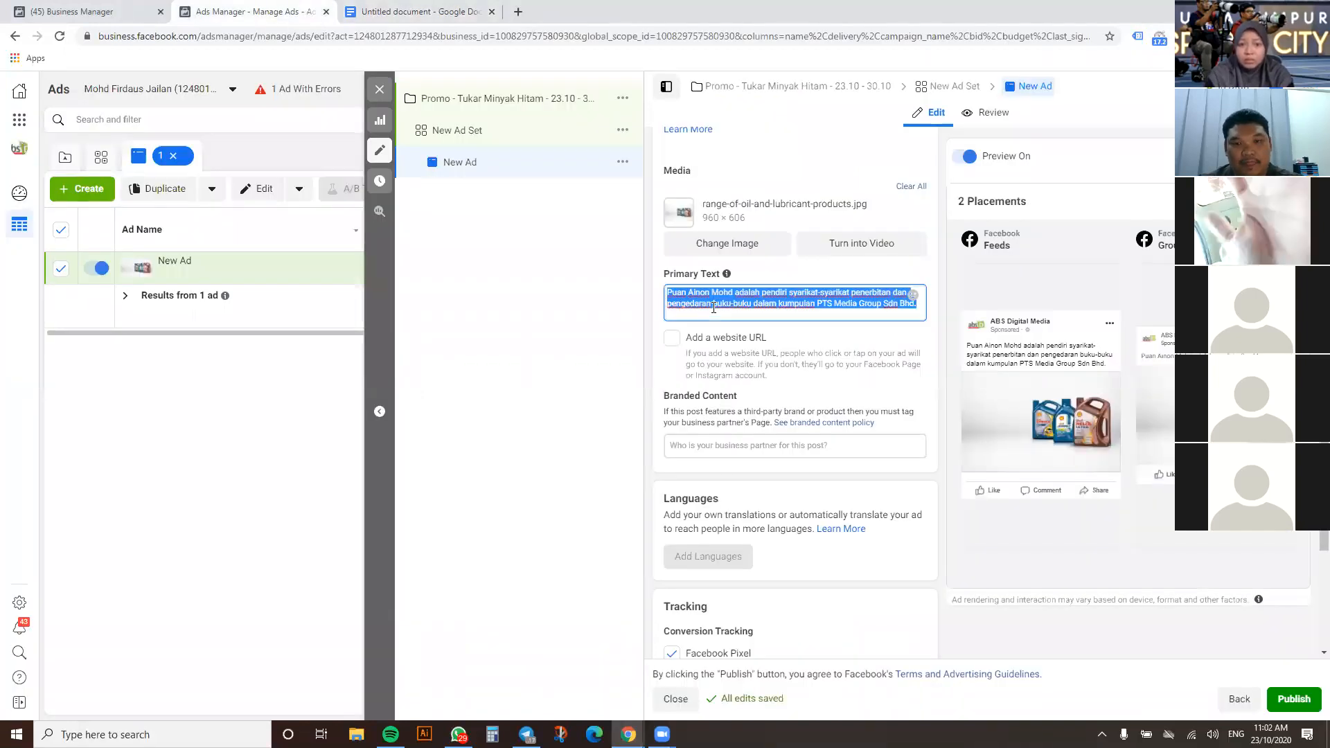
{"action": "key", "text": "ctrl+v"}
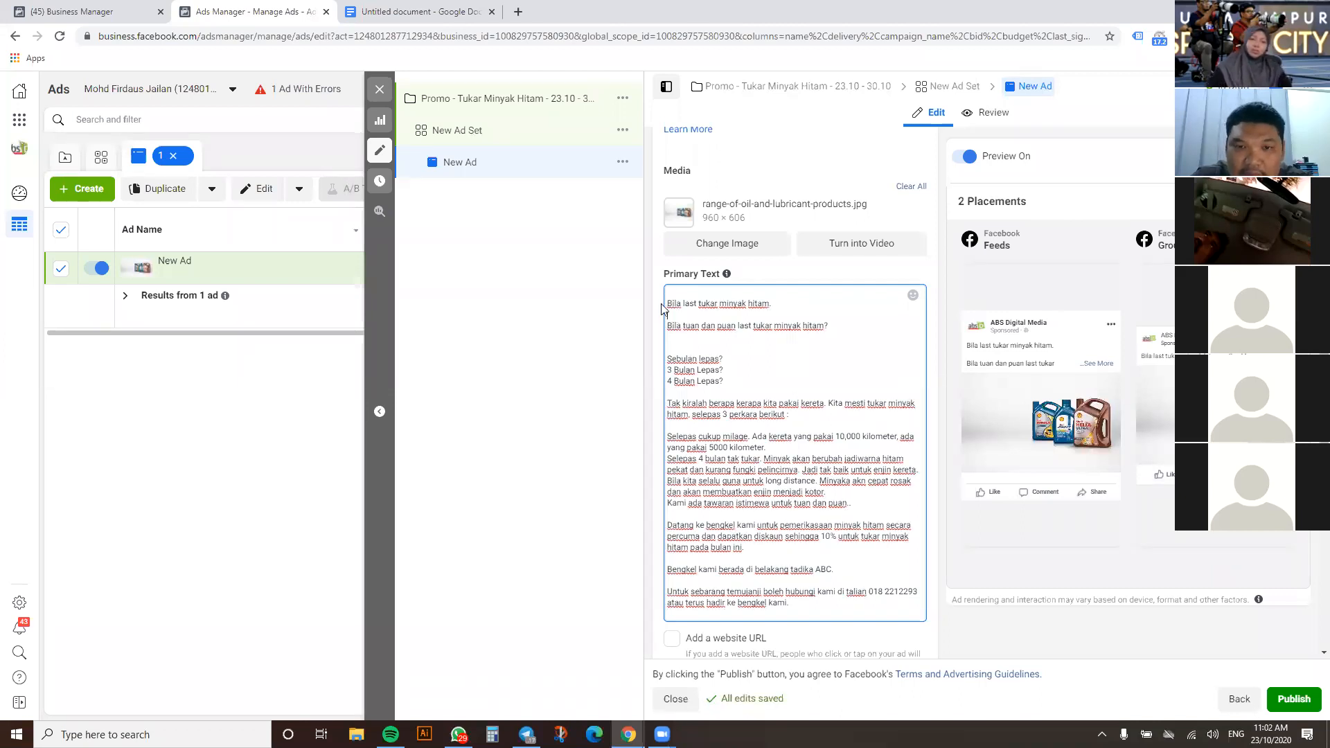
Delete the opening line "Bila last tukar minyak hitam." and an extra blank line from the primary text
{"action": "triple_click", "coordinate": [662, 309]}
{"action": "key", "text": "BackSpace"}
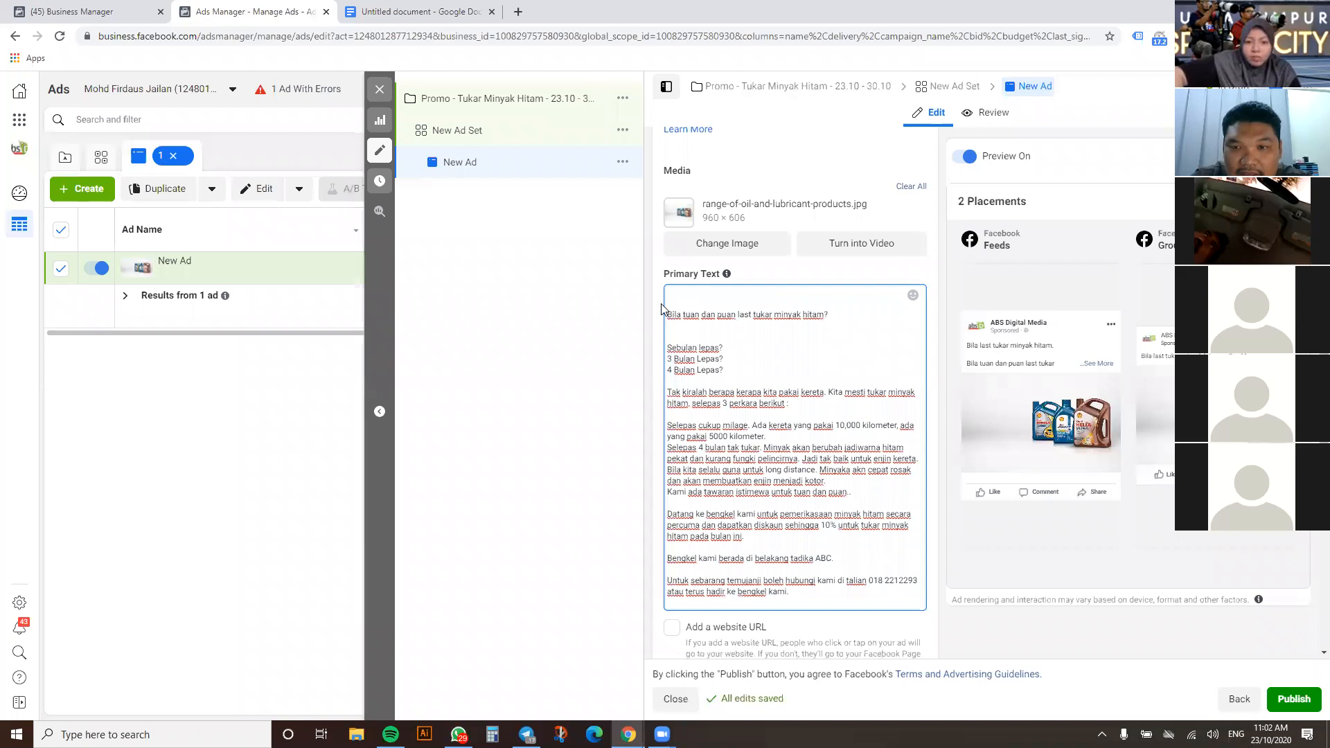
{"action": "key", "text": "Delete"}
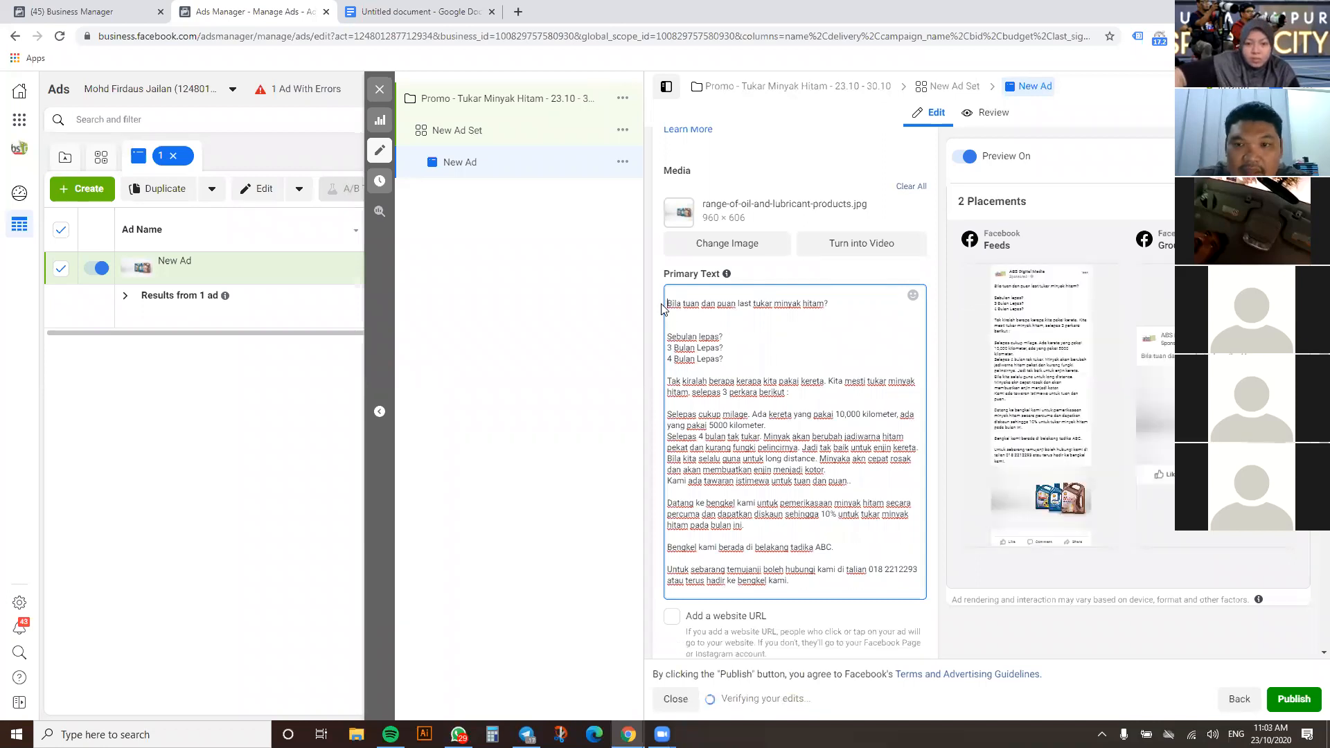
Remove the extra blank lines around the opening question and join "Sebulan lepas? 3 Bulan Lepas? 4 Bulan Lepas?" into one line
{"action": "key", "text": "BackSpace"}
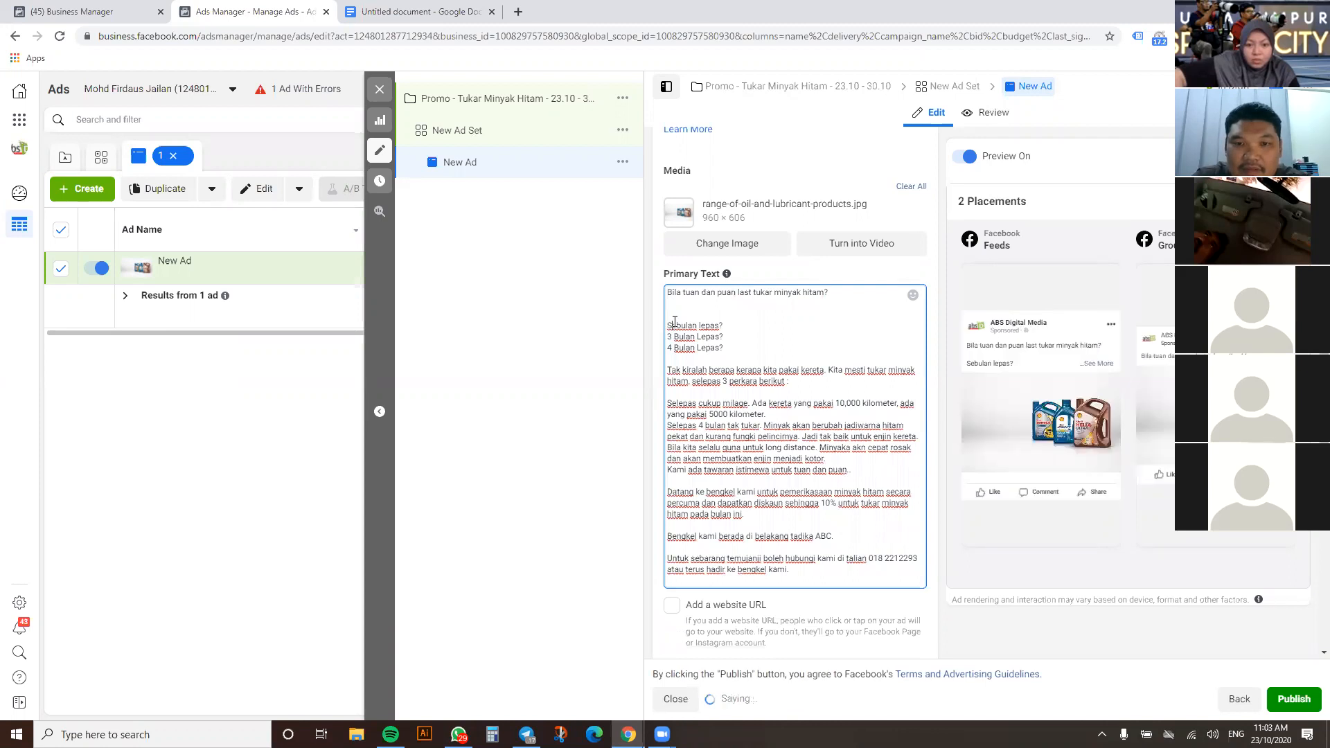
{"action": "key", "text": "BackSpace"}
{"action": "key", "text": "BackSpace"}
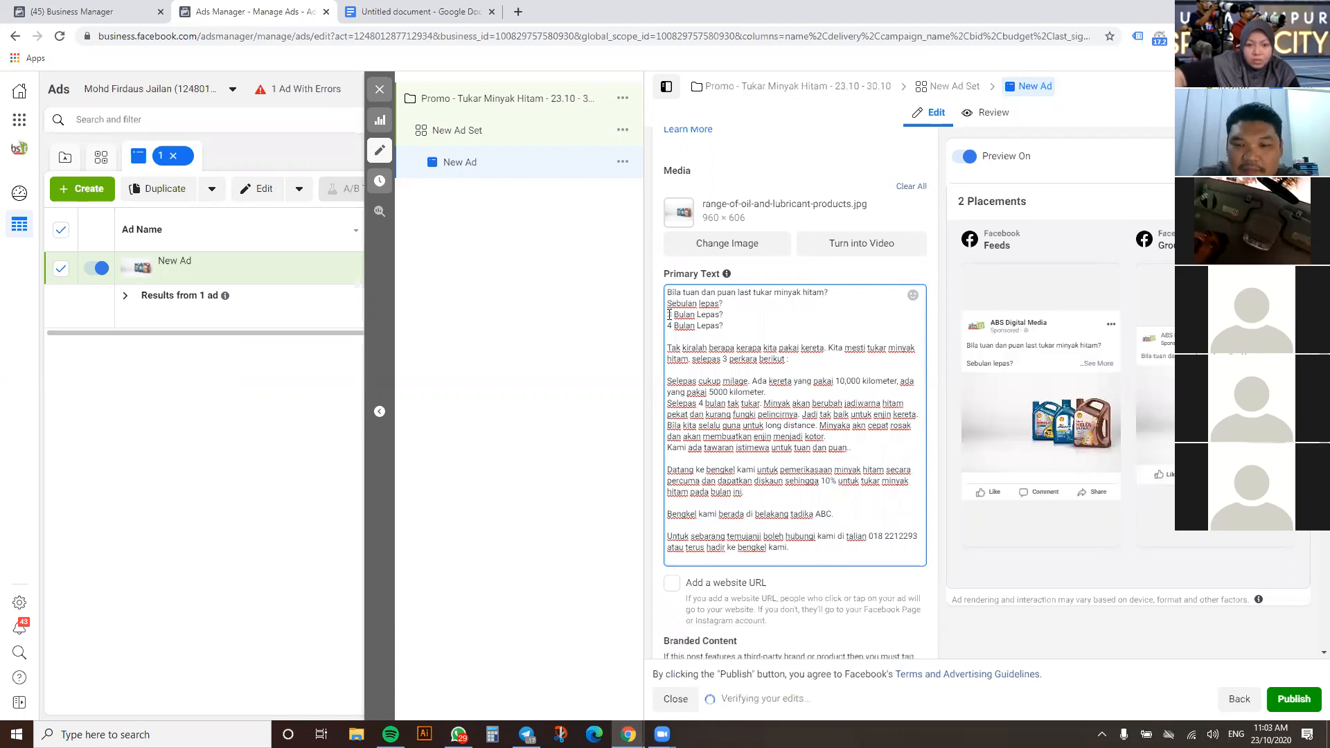
{"action": "left_click", "coordinate": [669, 315]}
{"action": "key", "text": "BackSpace"}
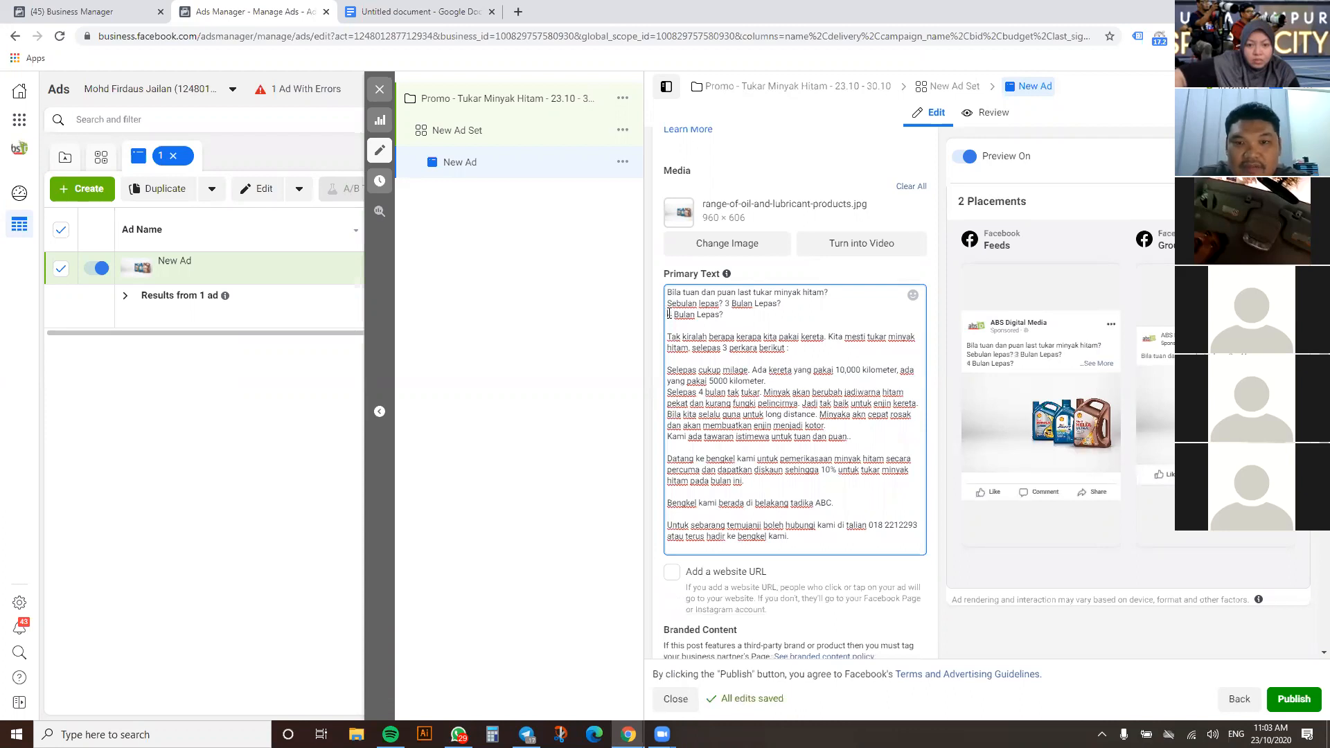
{"action": "key", "text": "BackSpace"}
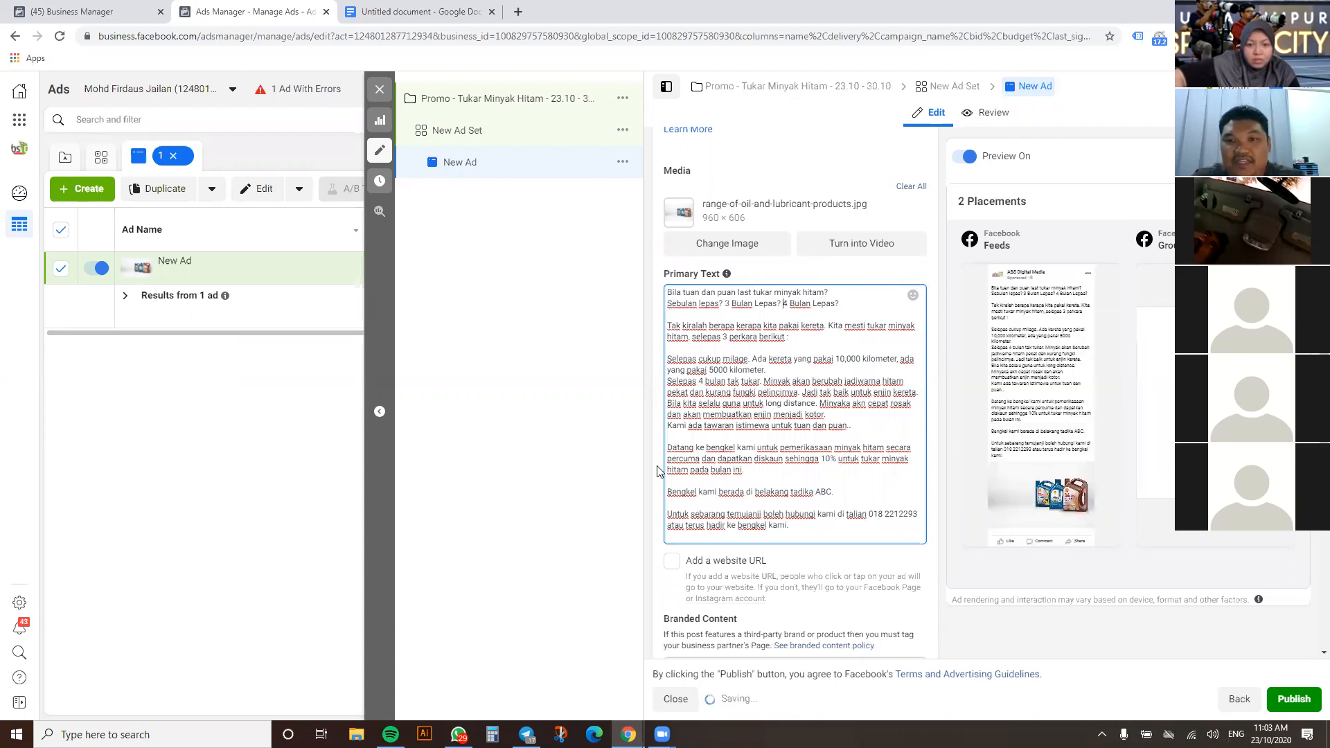
Split the "Tak kiralah" paragraph of the primary text with line breaks before "Kita mesti tukar minyak hitam" and before "berikut"
{"action": "left_click", "coordinate": [828, 326]}
{"action": "key", "text": "Return"}
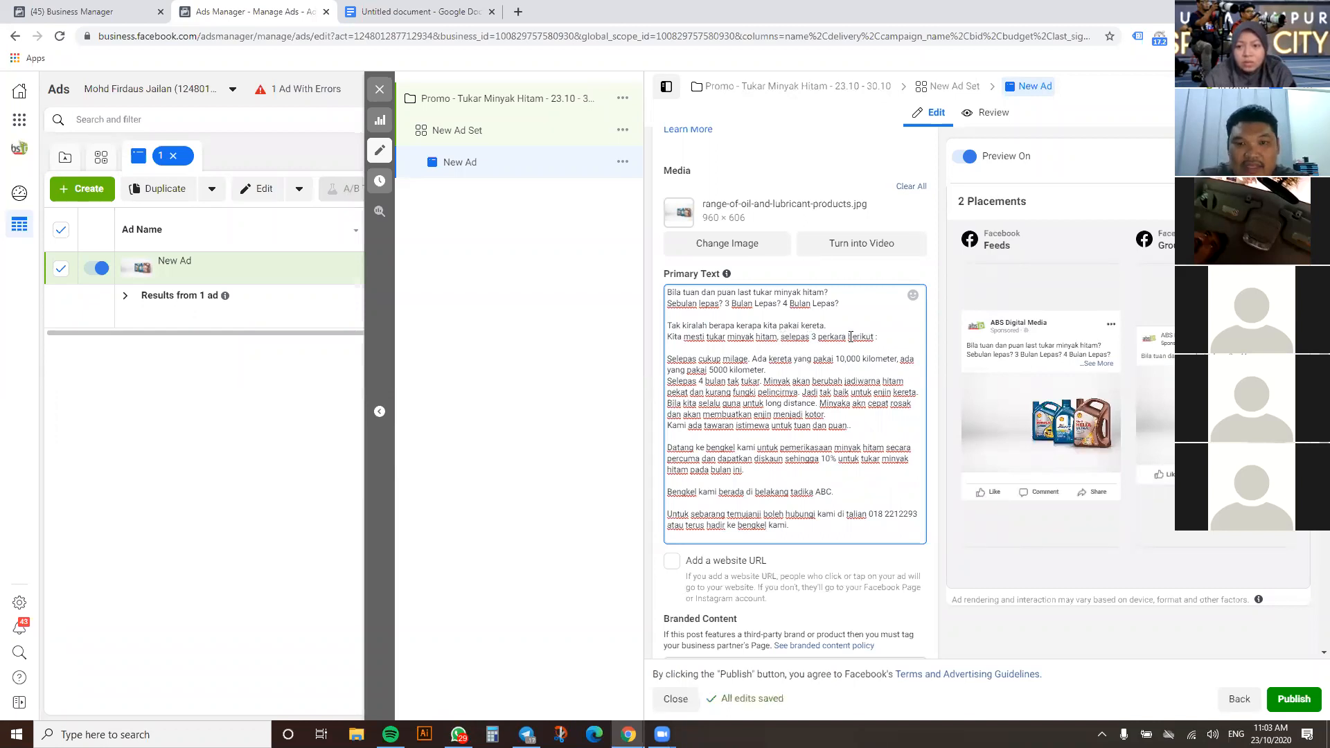
{"action": "key", "text": "Return"}
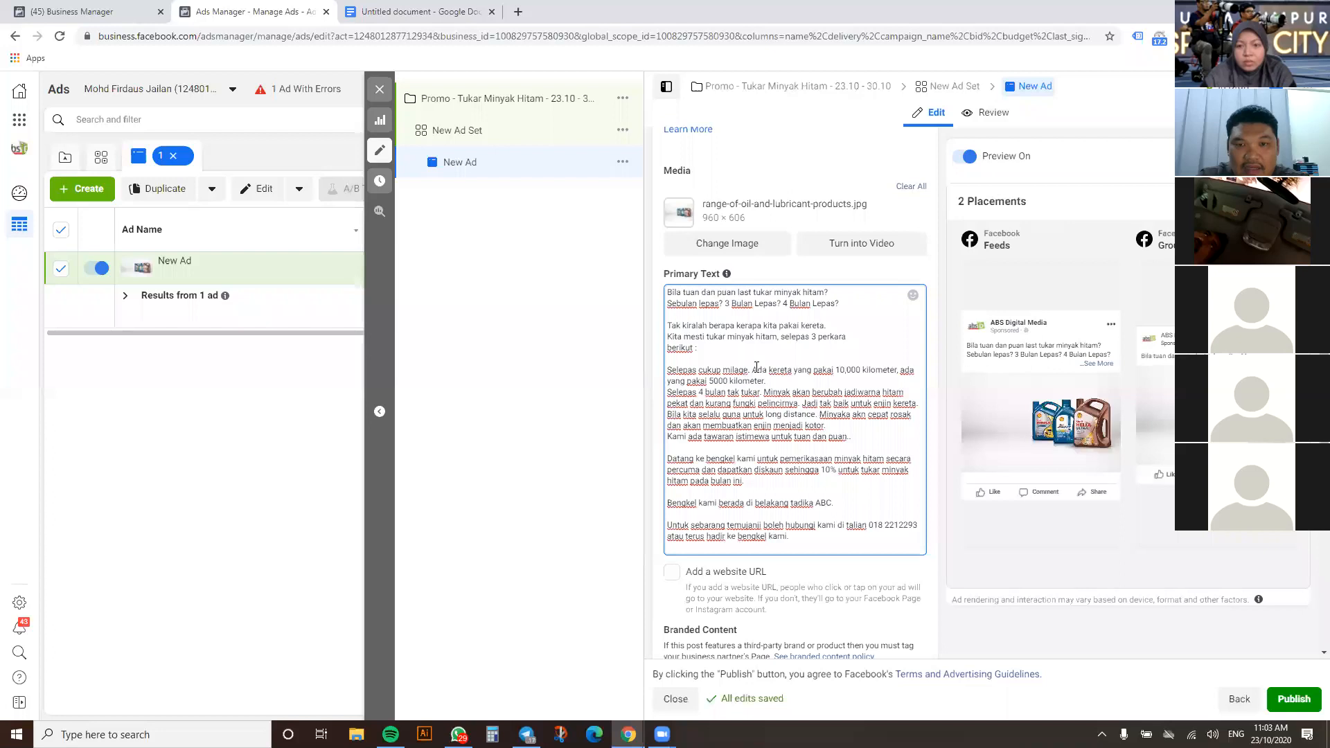
Break the mileage paragraph before "pakai 10,000 kilometer" and add a blank line after its "5000 kilometer." ending
{"action": "left_click", "coordinate": [816, 368]}
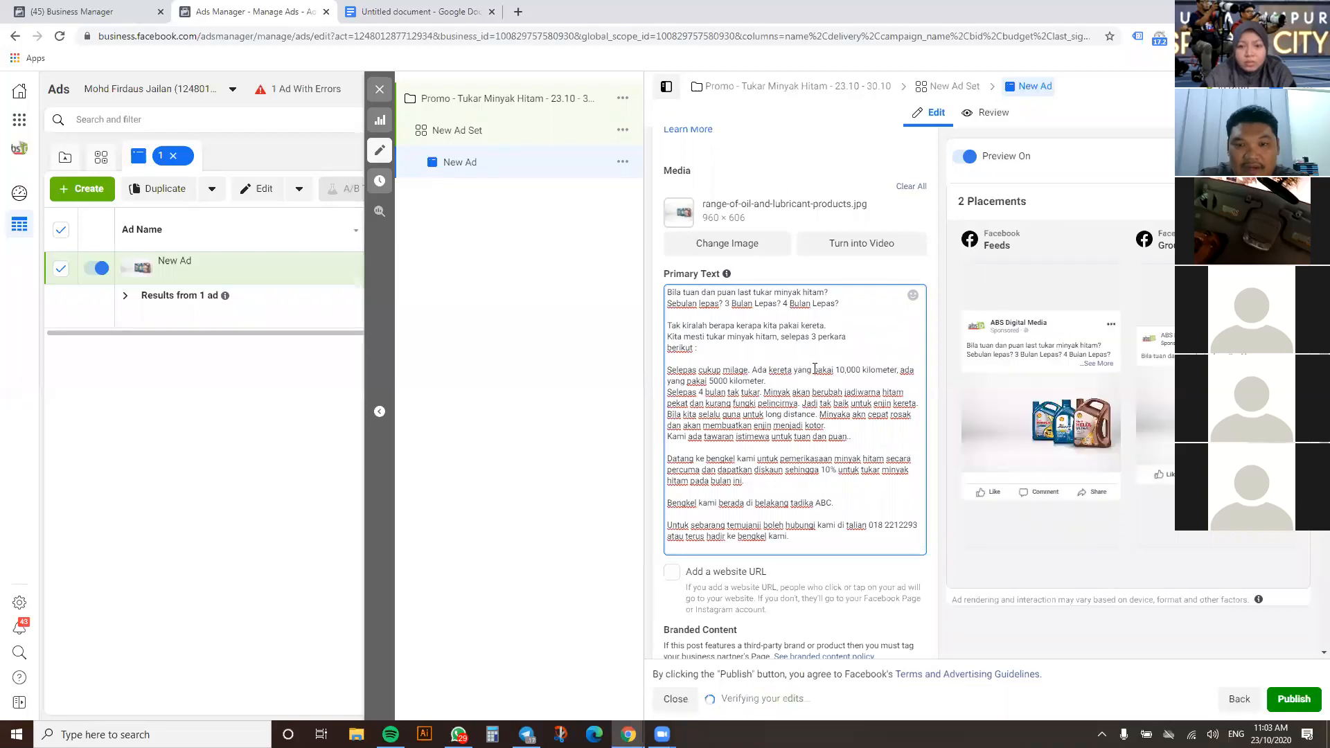
{"action": "key", "text": "Return"}
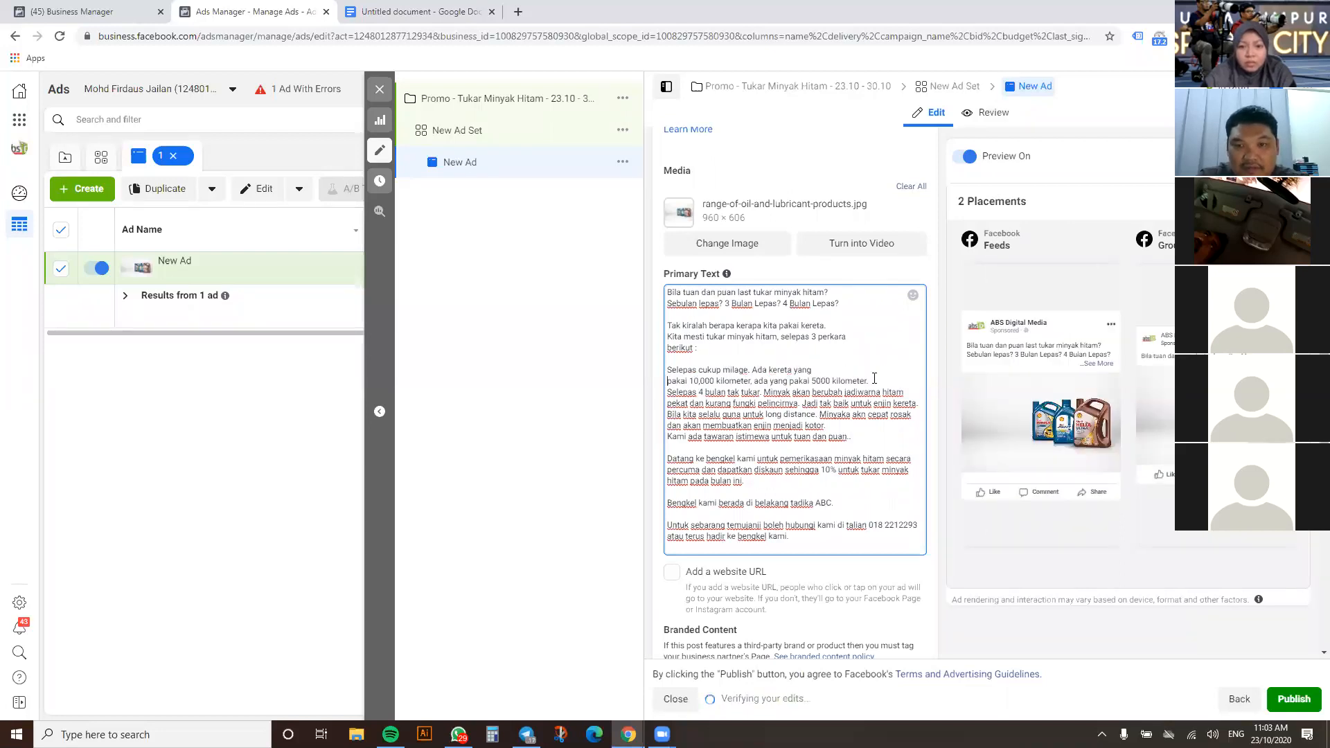
{"action": "left_click", "coordinate": [880, 380]}
{"action": "key", "text": "Return"}
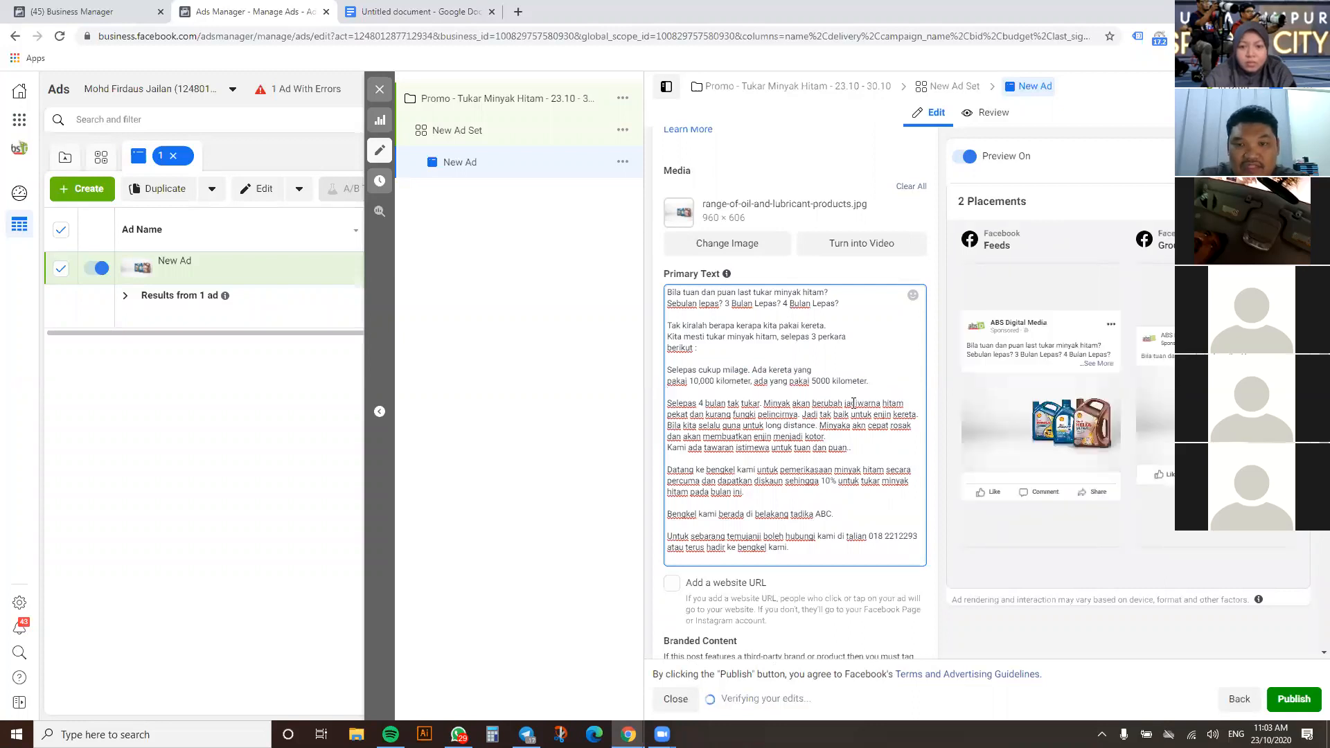
Break the "Selepas 4 bulan tak tukar" paragraph into shorter lines before "jadiwarna hitam" and before "Jadi tak baik"
{"action": "left_click", "coordinate": [845, 403]}
{"action": "key", "text": "Return"}
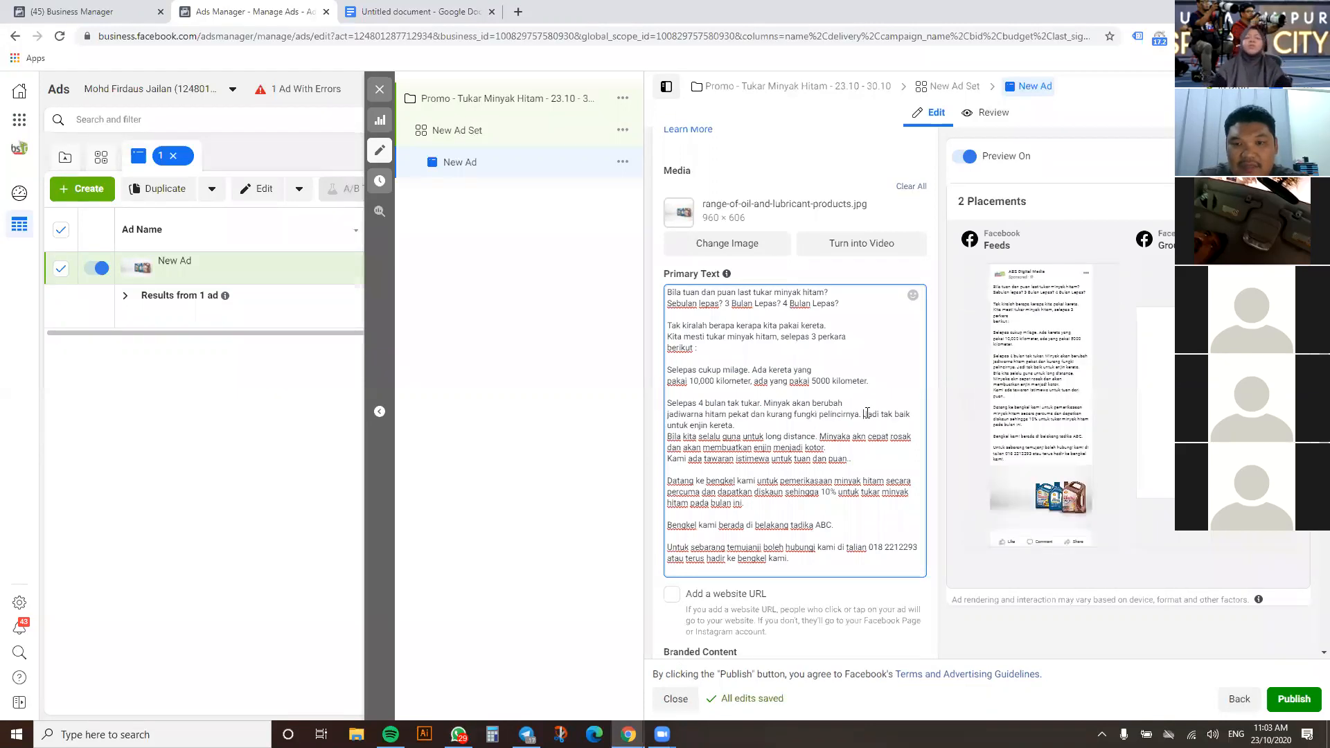
{"action": "left_click", "coordinate": [864, 414]}
{"action": "key", "text": "Return"}
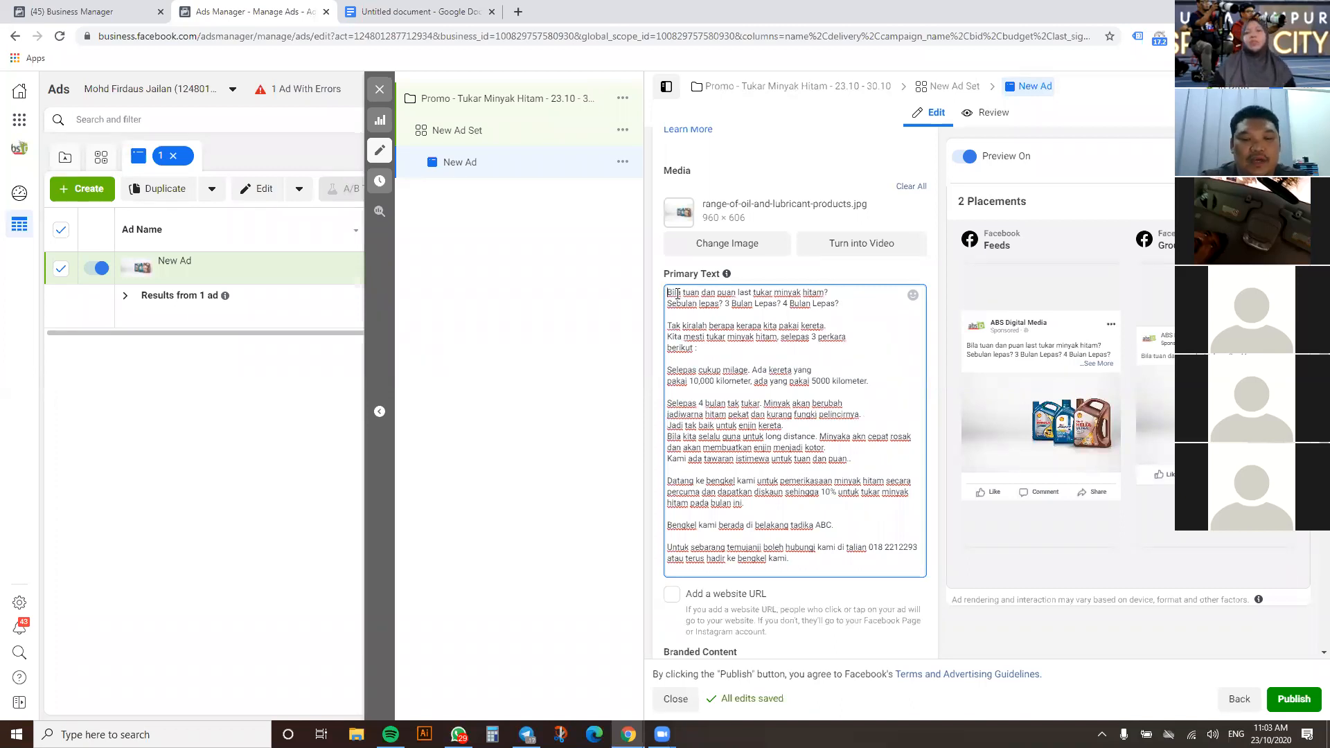
Add the opening line "Tuan dan Puan yang guna kereta perodua. Sila Ambil perhatian." above the existing primary text
{"action": "type", "text": "Tuan dan Puan yang "}
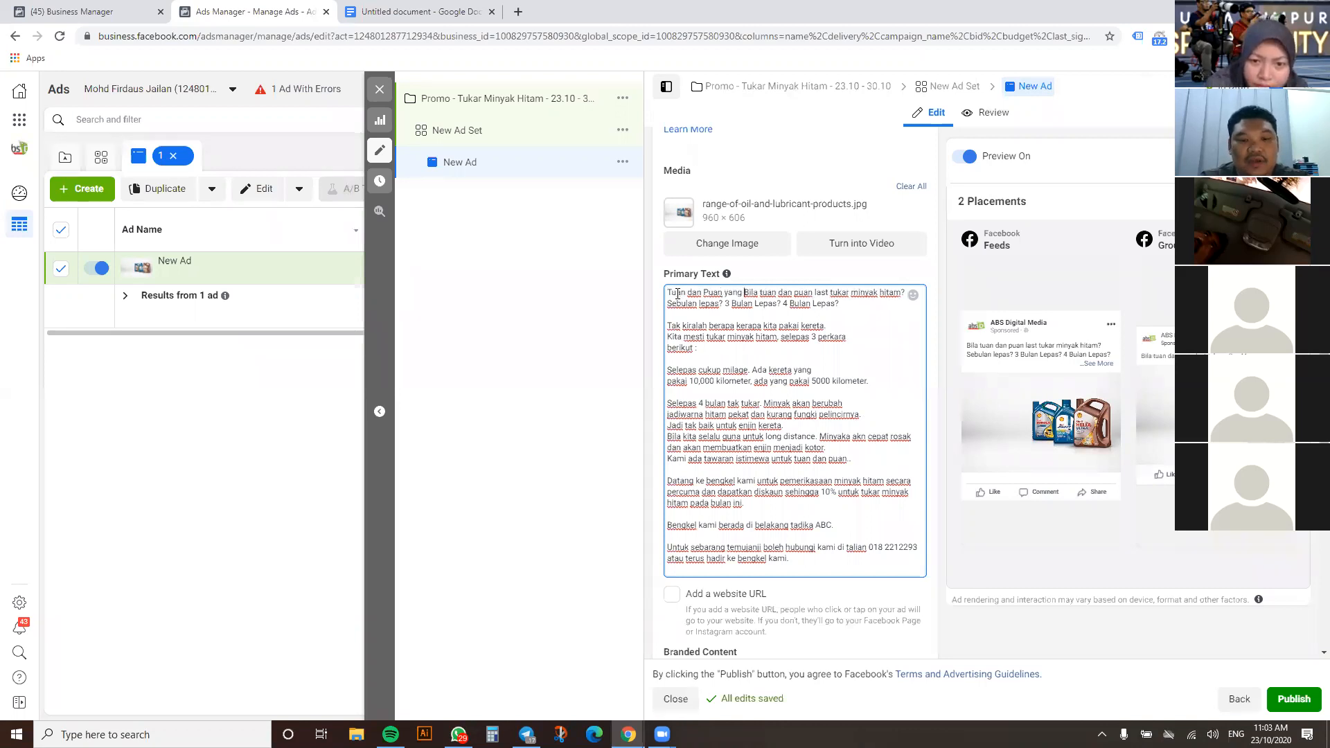
{"action": "type", "text": "guna keretra"}
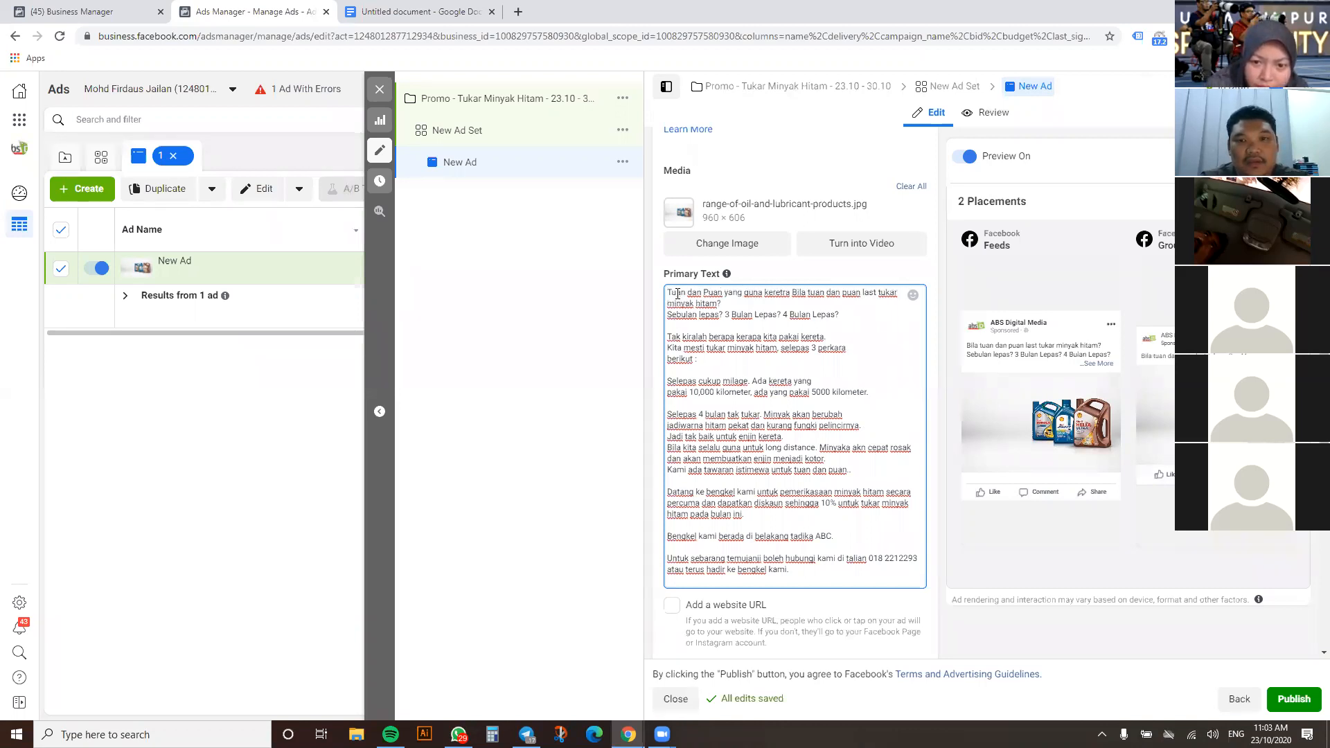
{"action": "key", "text": "BackSpace"}
{"action": "key", "text": "BackSpace"}
{"action": "key", "text": "BackSpace"}
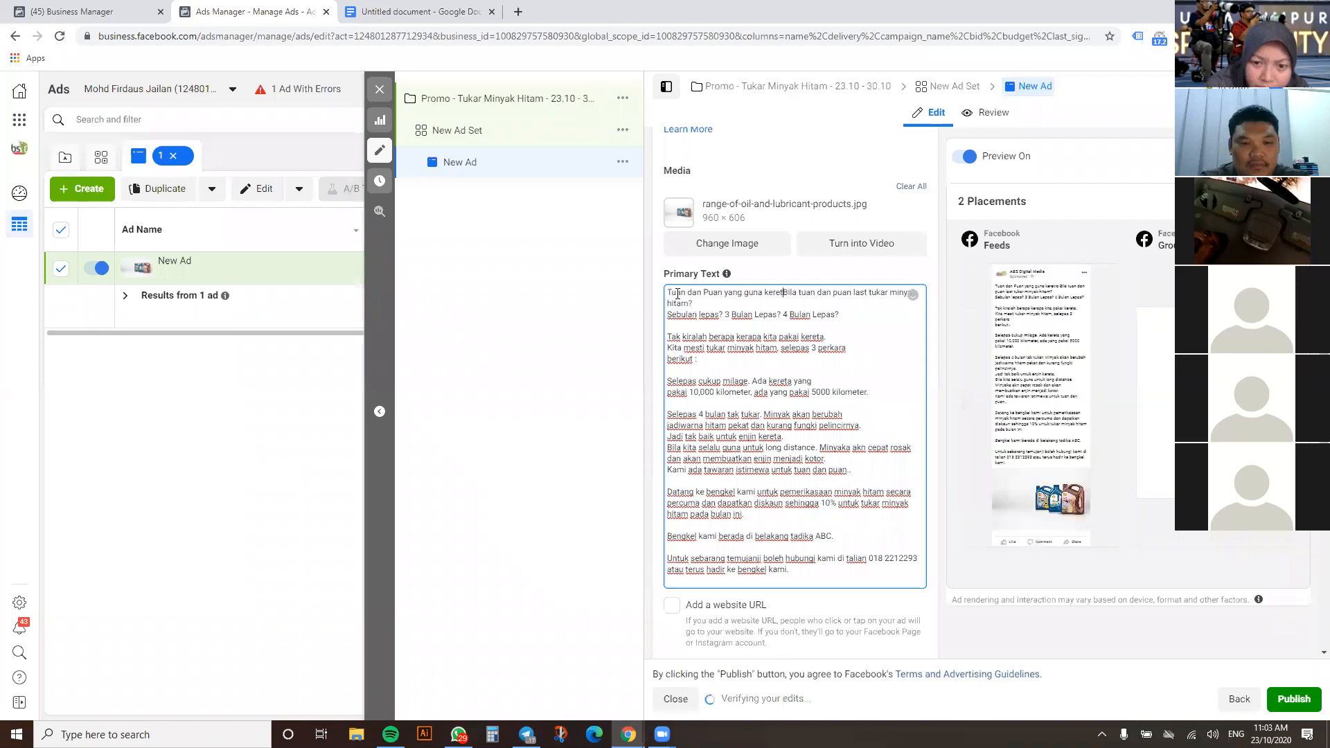
{"action": "type", "text": "a perodu"}
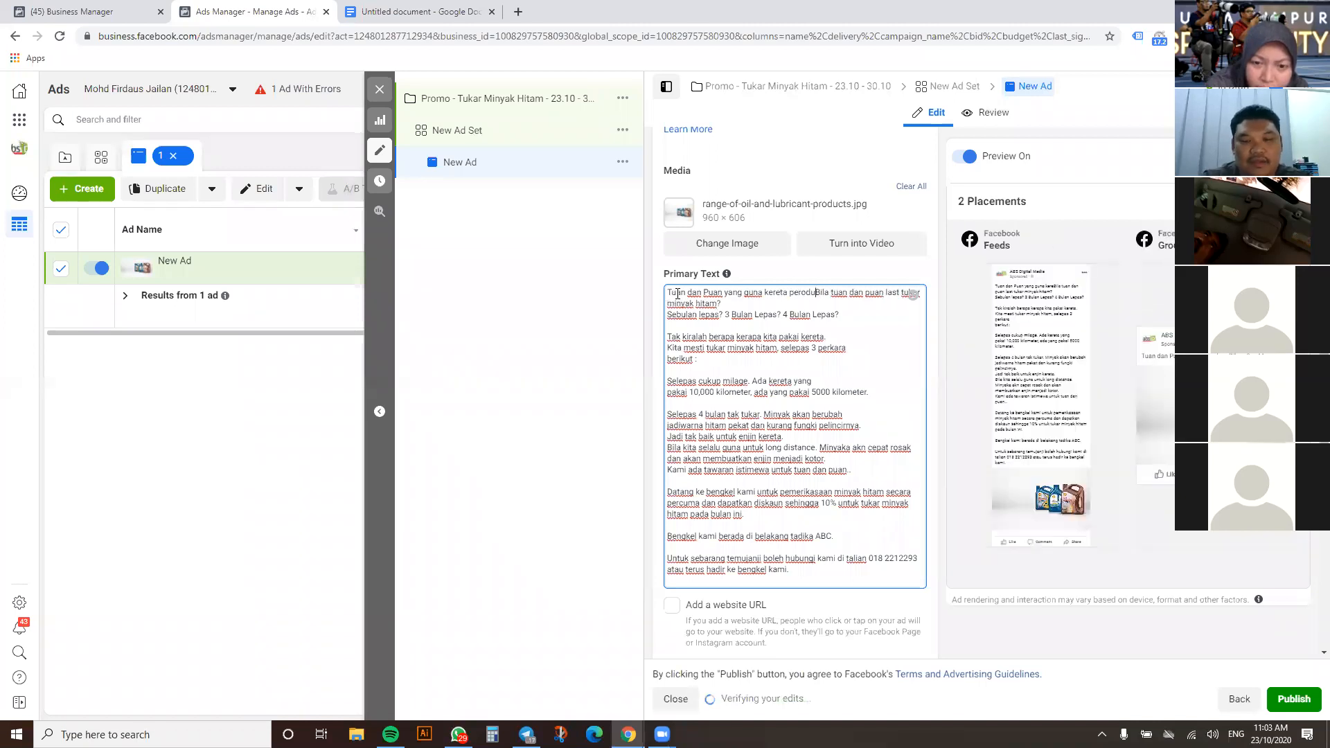
{"action": "type", "text": "a."}
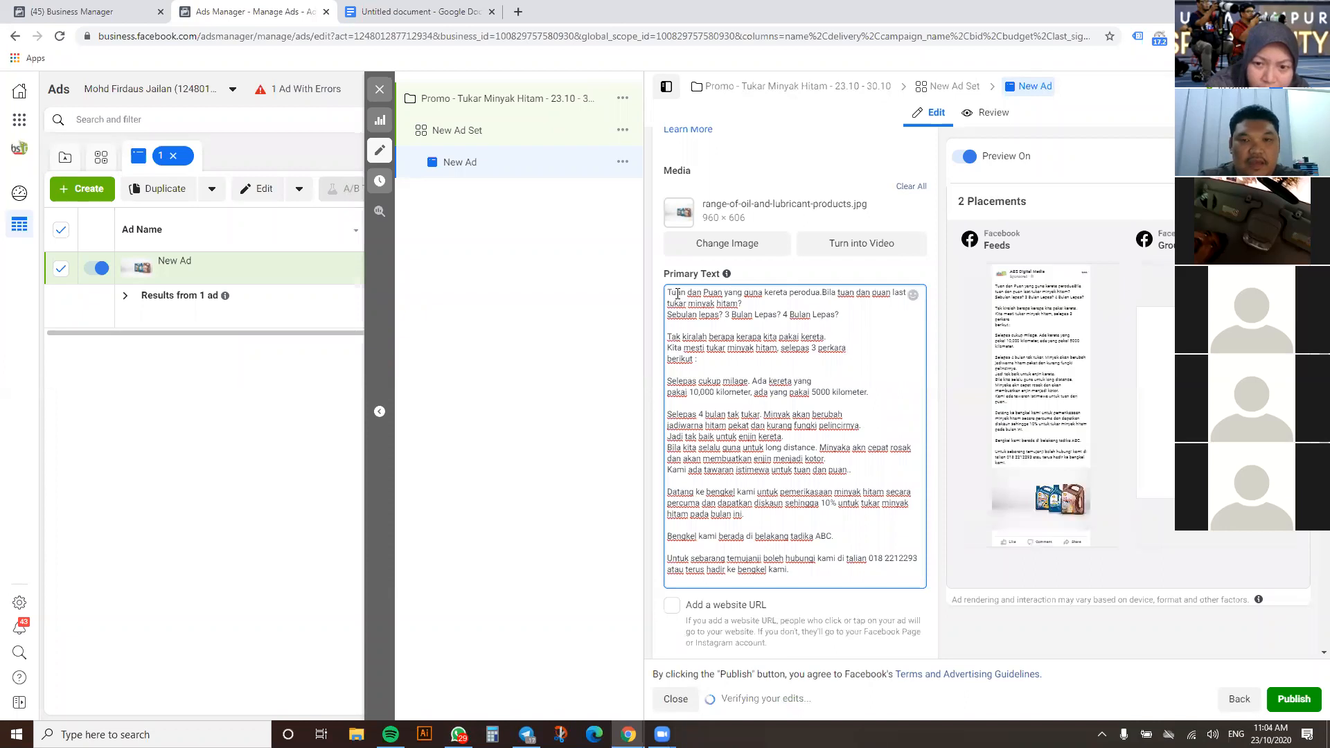
{"action": "type", "text": " Sila Ambil perhatian."}
{"action": "key", "text": "Return"}
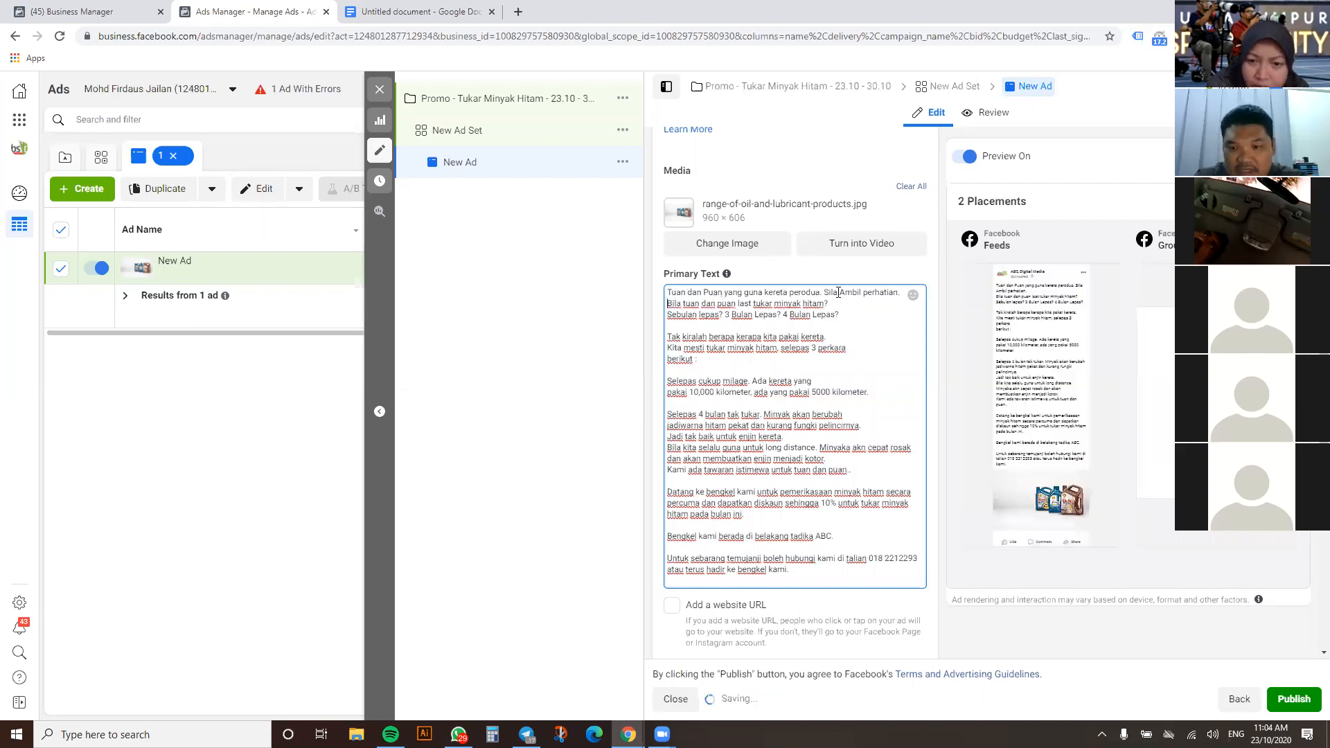
Put "Sila Ambil perhatian." on its own line and insert a blank line between it and the opening question
{"action": "key", "text": "ctrl+Left"}
{"action": "key", "text": "ctrl+Left"}
{"action": "key", "text": "ctrl+Left"}
{"action": "key", "text": "Return"}
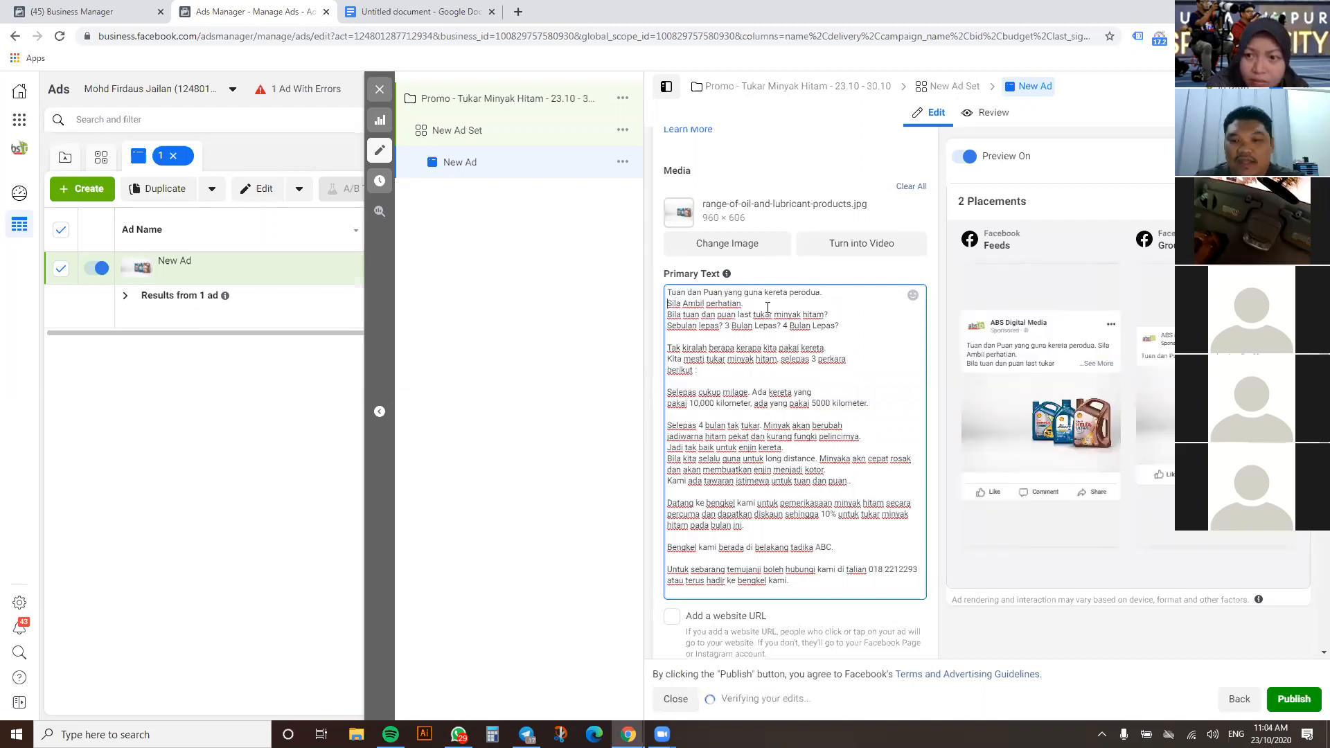
{"action": "left_click", "coordinate": [768, 307]}
{"action": "key", "text": "Return"}
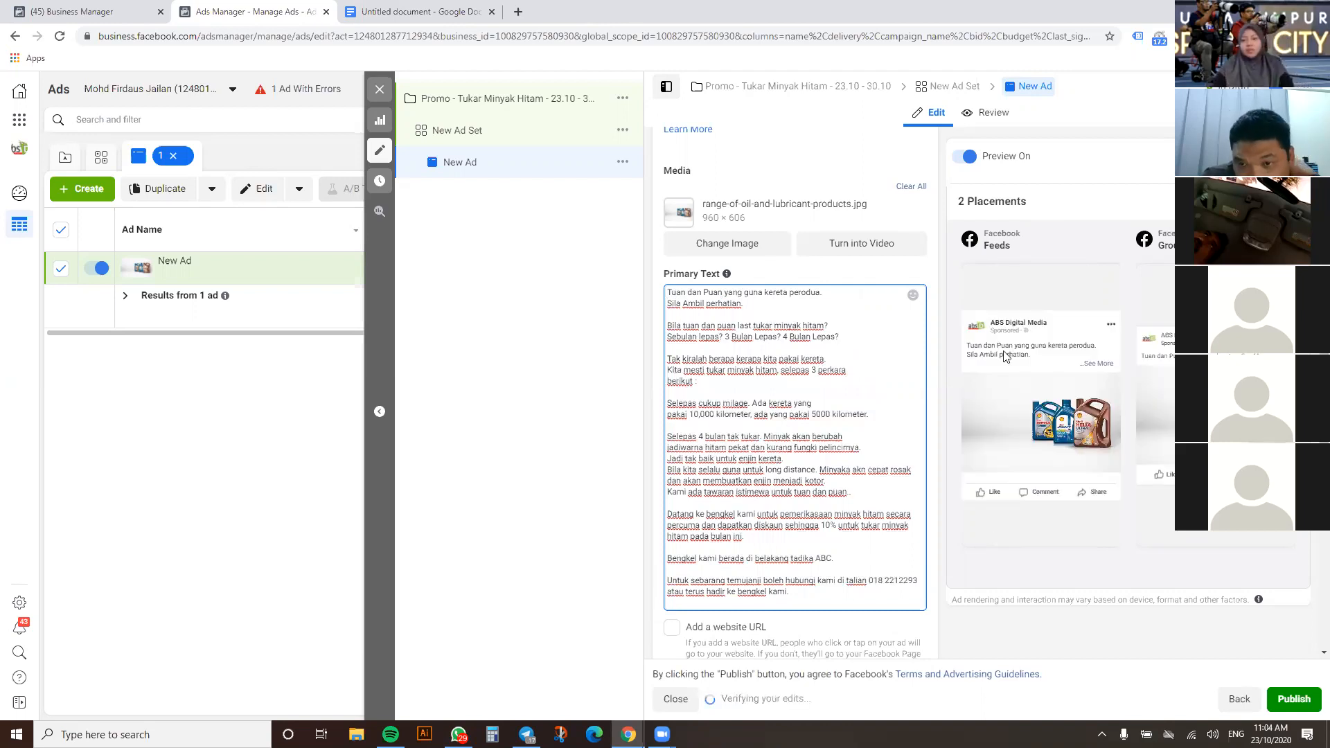
Examine how the ad's text and image look in the Facebook Groups Feed preview, then close the preview
{"action": "mouse_move", "coordinate": [1037, 388]}
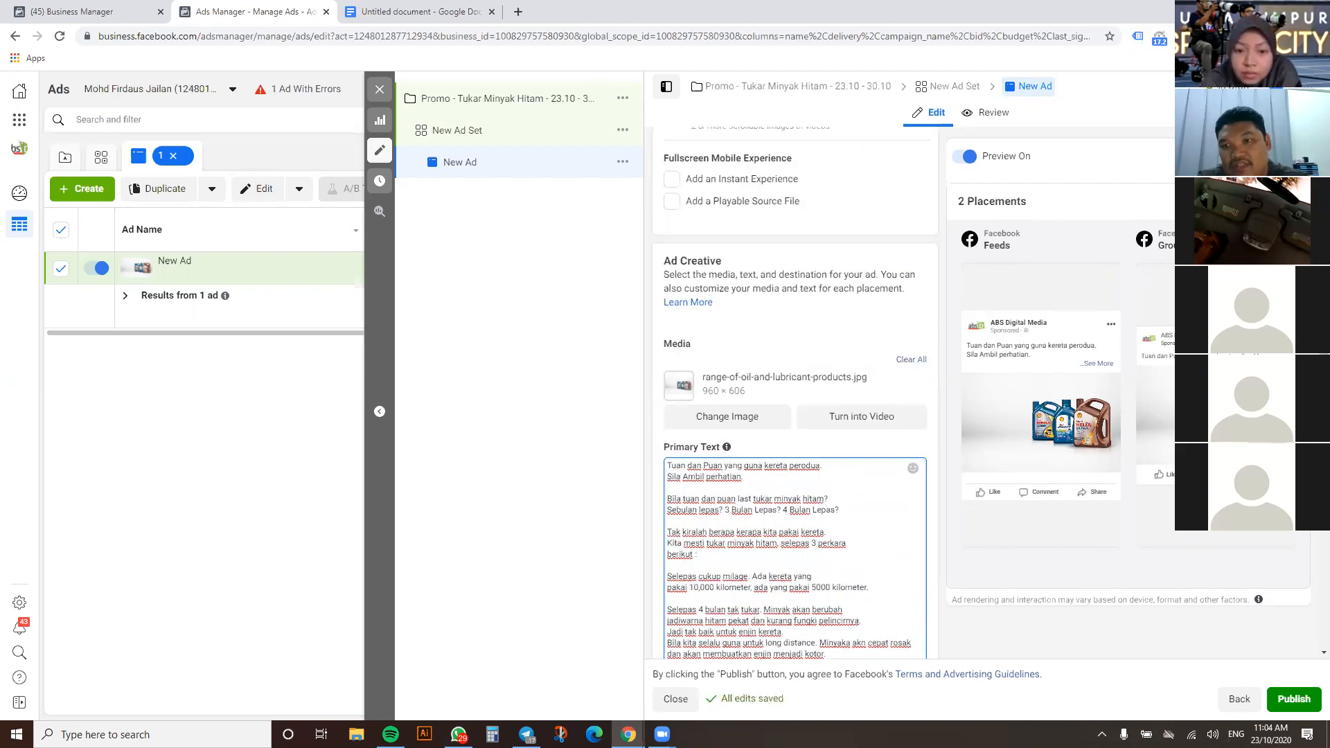
{"action": "scroll", "coordinate": [793, 415], "scroll_direction": "down", "scroll_amount": 1}
{"action": "left_click", "coordinate": [1215, 405]}
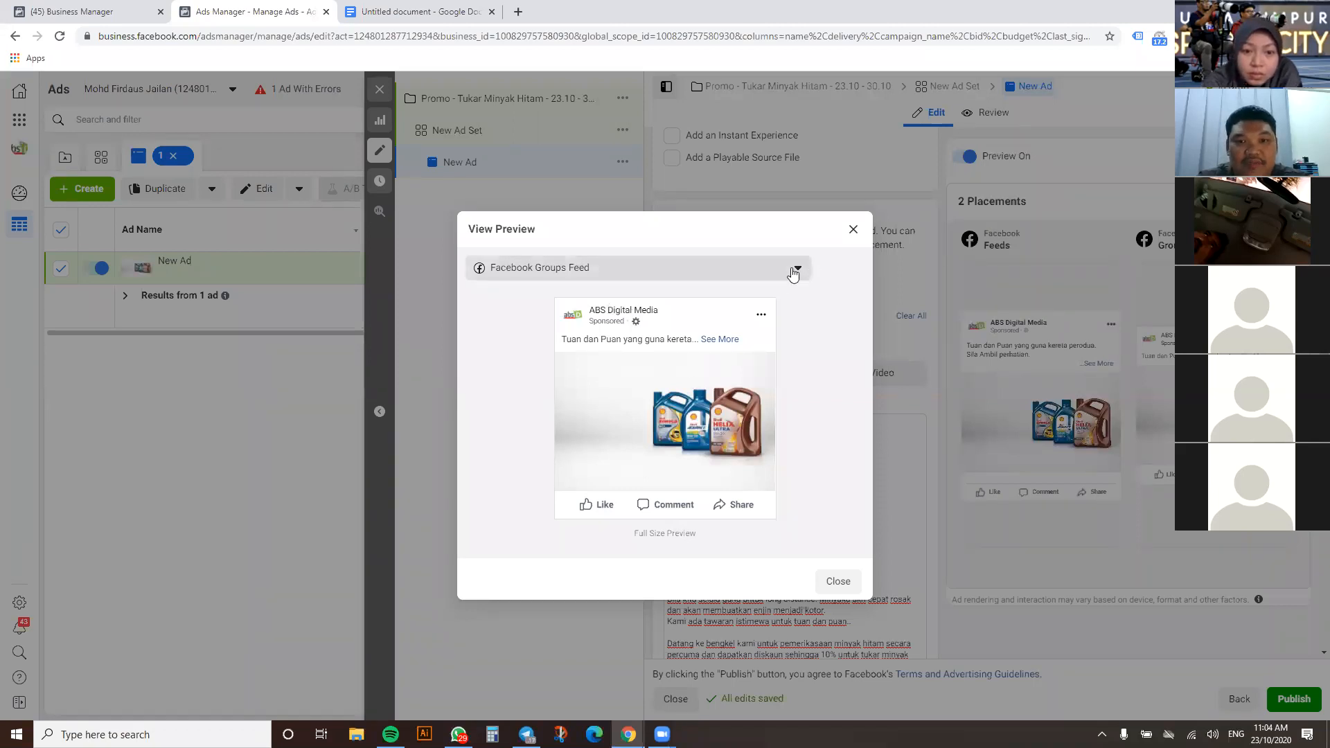
{"action": "left_click", "coordinate": [838, 582]}
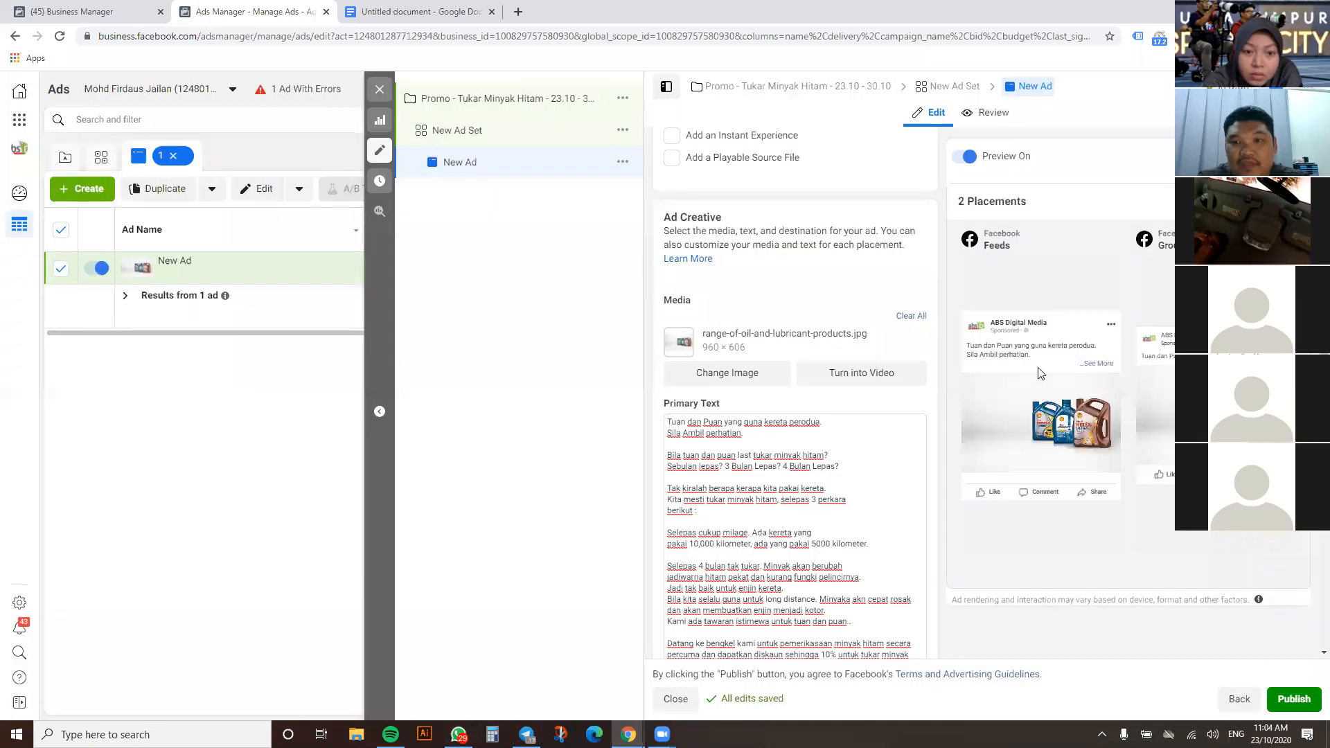
{"action": "scroll", "coordinate": [991, 350], "scroll_direction": "up", "scroll_amount": 2}
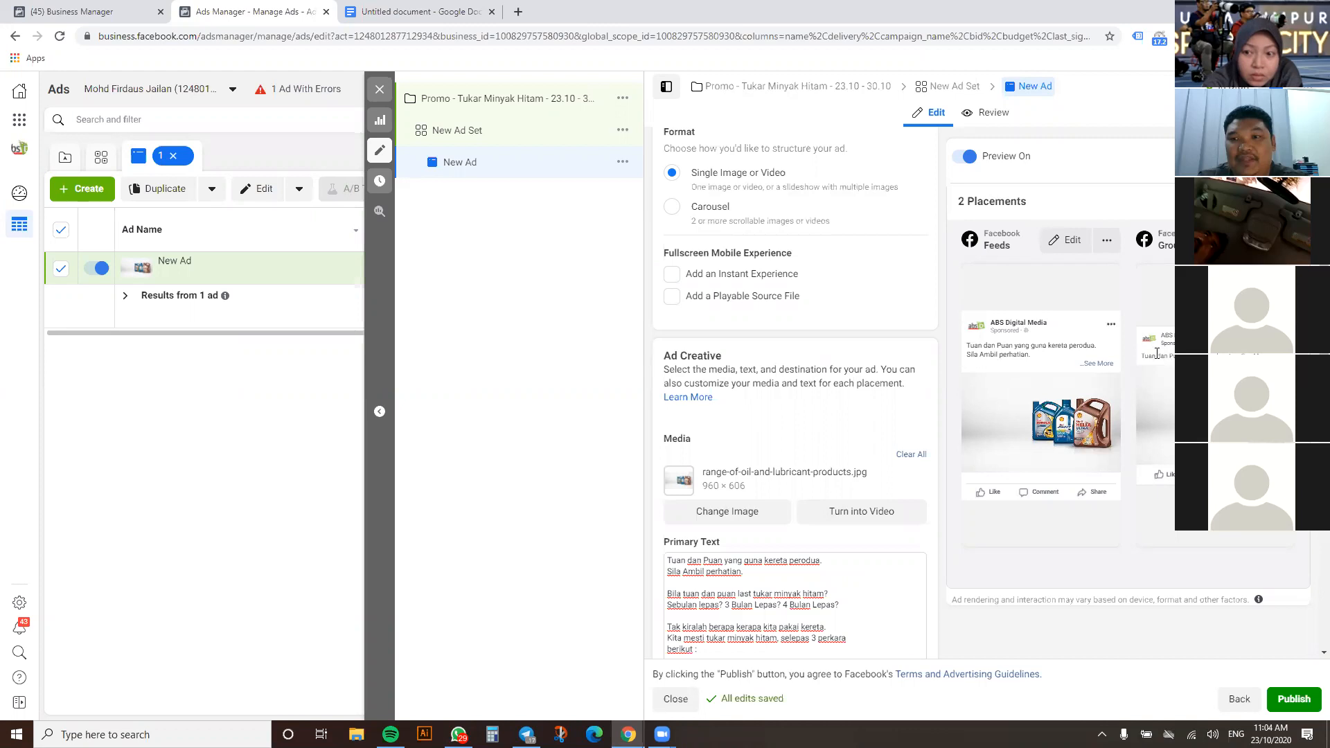
{"action": "scroll", "coordinate": [794, 346], "scroll_direction": "down", "scroll_amount": 2}
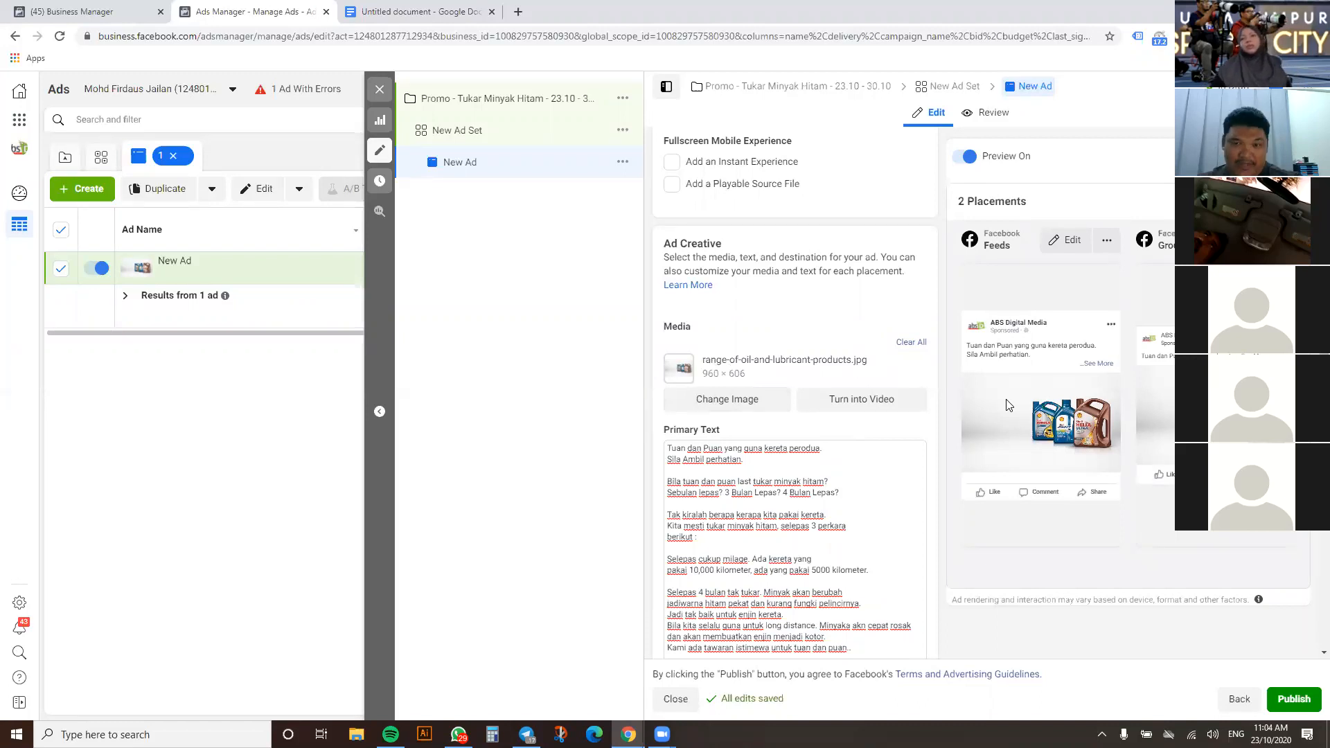
Turn off Facebook Pixel conversion tracking for the ad and publish the campaign with its ad set and ad
{"action": "scroll", "coordinate": [929, 421], "scroll_direction": "down", "scroll_amount": 3}
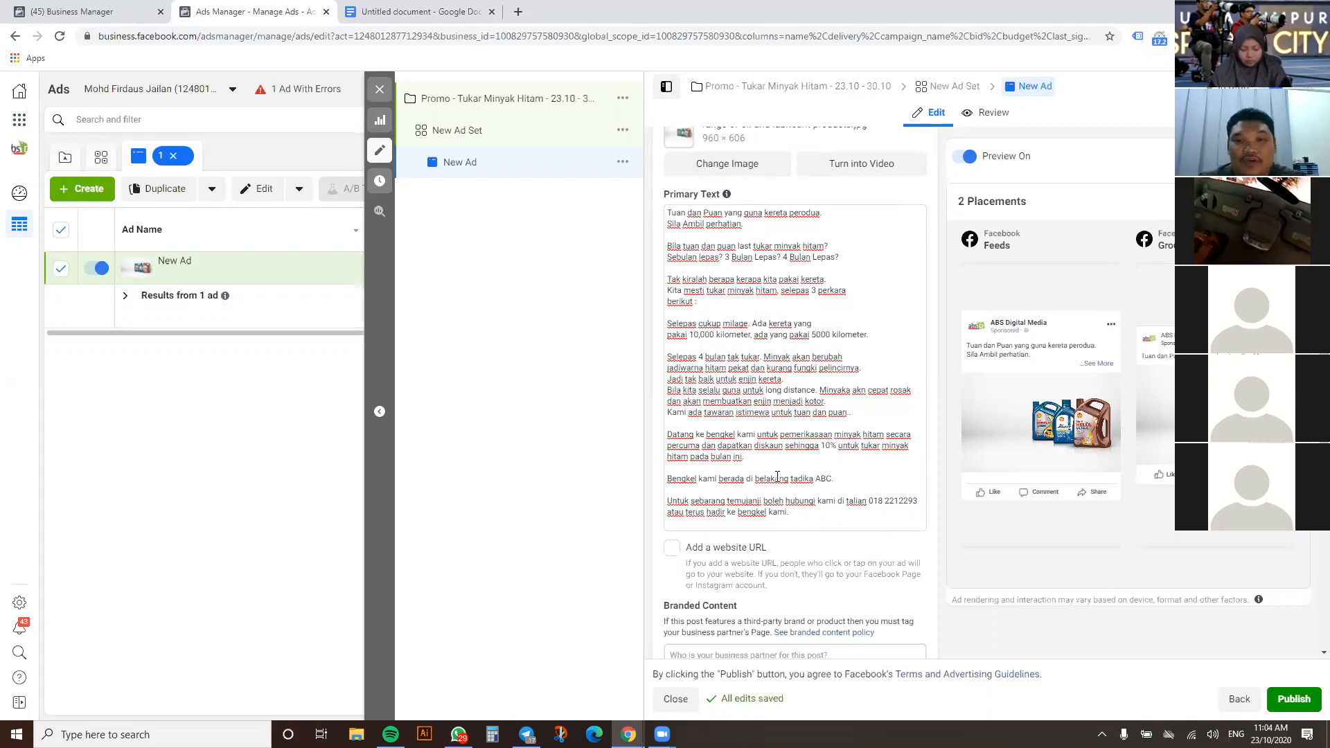
{"action": "scroll", "coordinate": [734, 481], "scroll_direction": "down", "scroll_amount": 1}
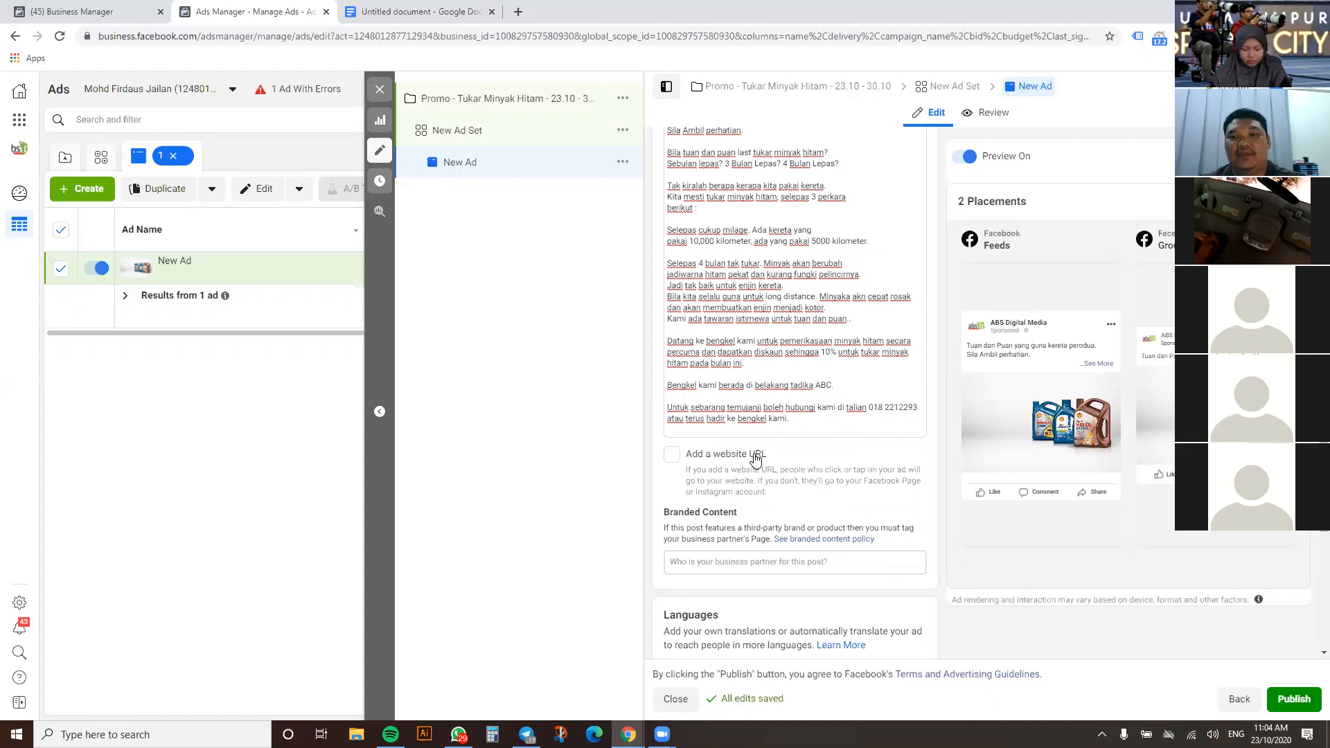
{"action": "scroll", "coordinate": [755, 454], "scroll_direction": "down", "scroll_amount": 1}
{"action": "scroll", "coordinate": [755, 454], "scroll_direction": "down", "scroll_amount": 3}
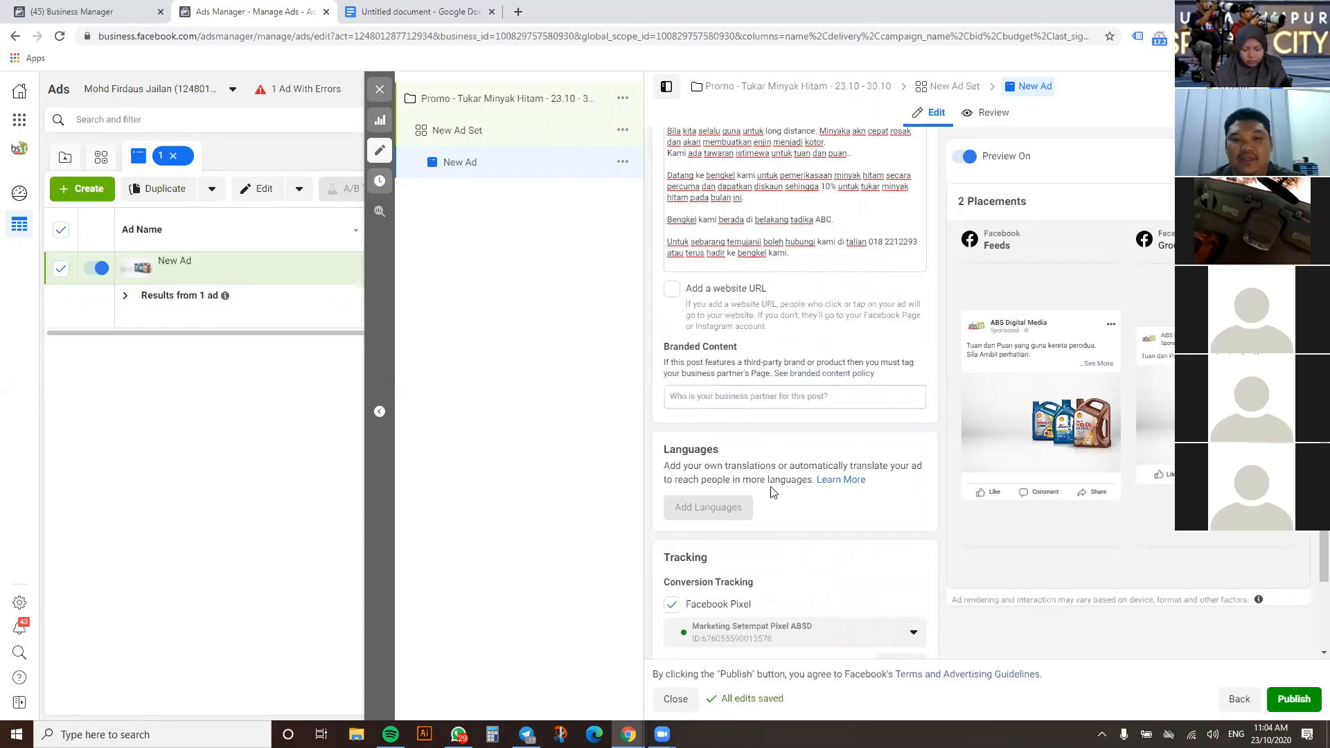
{"action": "left_click", "coordinate": [672, 534]}
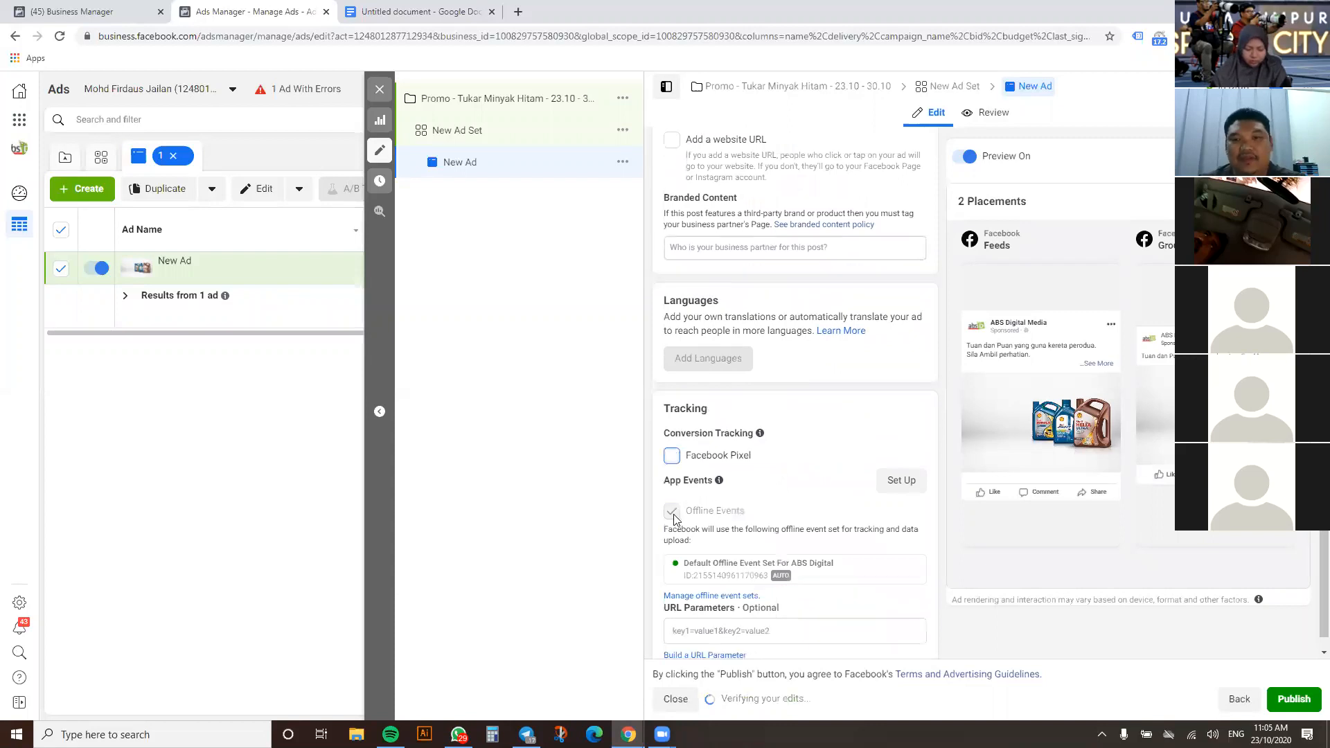
{"action": "scroll", "coordinate": [773, 484], "scroll_direction": "up", "scroll_amount": 6}
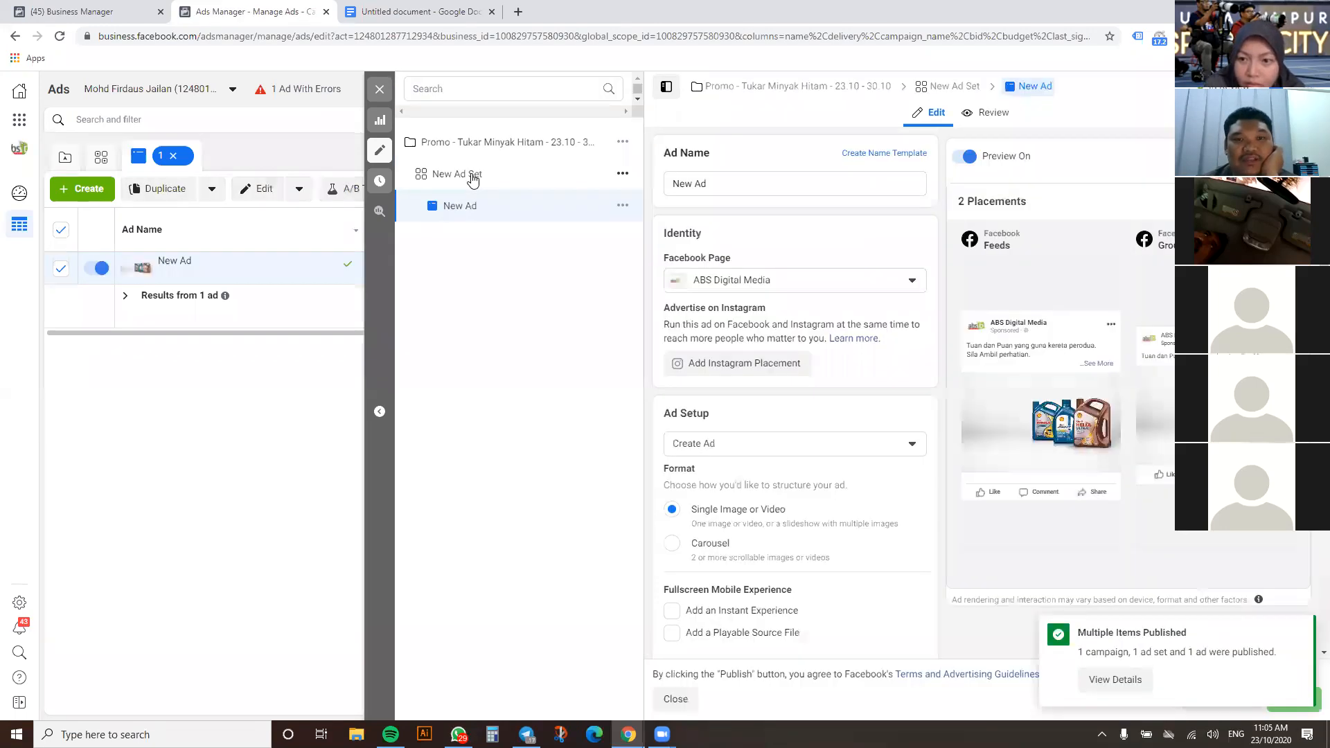
Open New Ad Set of the published campaign, check its daily budget and schedule, and close the editor
{"action": "left_click", "coordinate": [506, 177]}
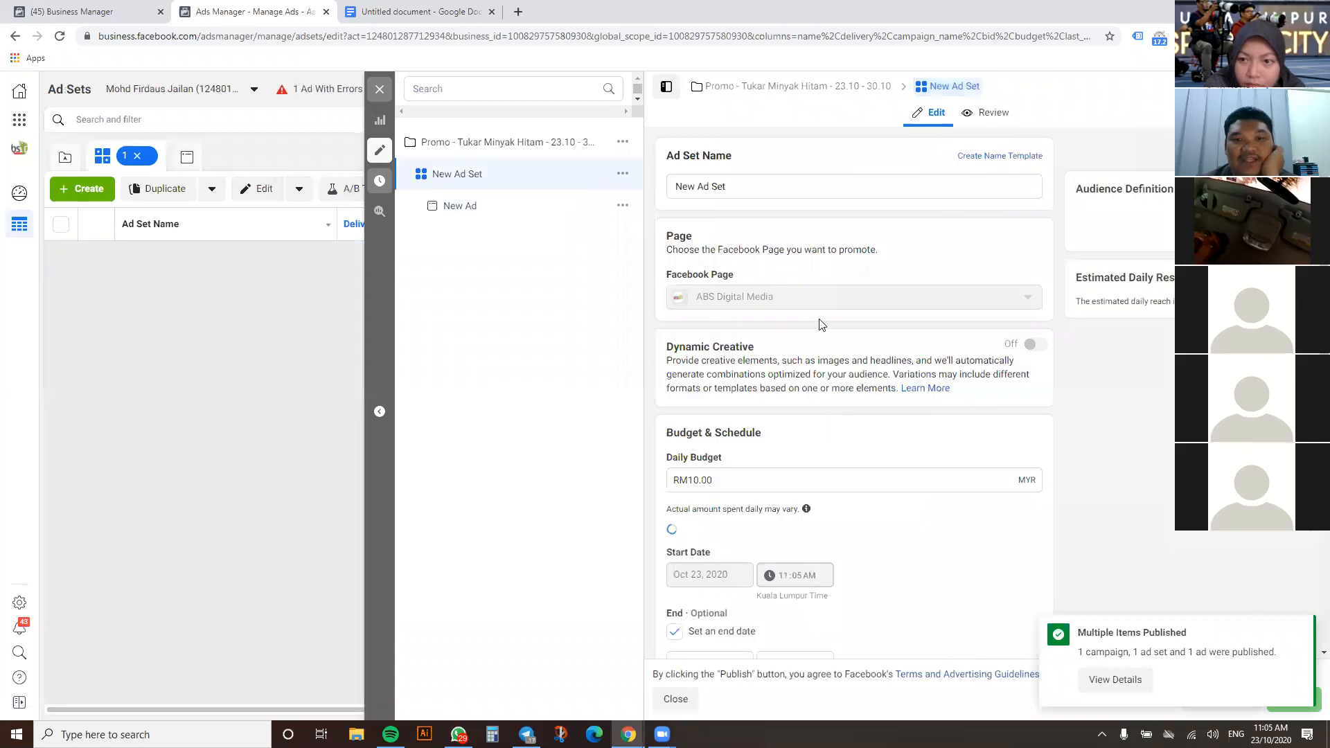
{"action": "scroll", "coordinate": [736, 416], "scroll_direction": "down", "scroll_amount": 1}
{"action": "left_click", "coordinate": [736, 412]}
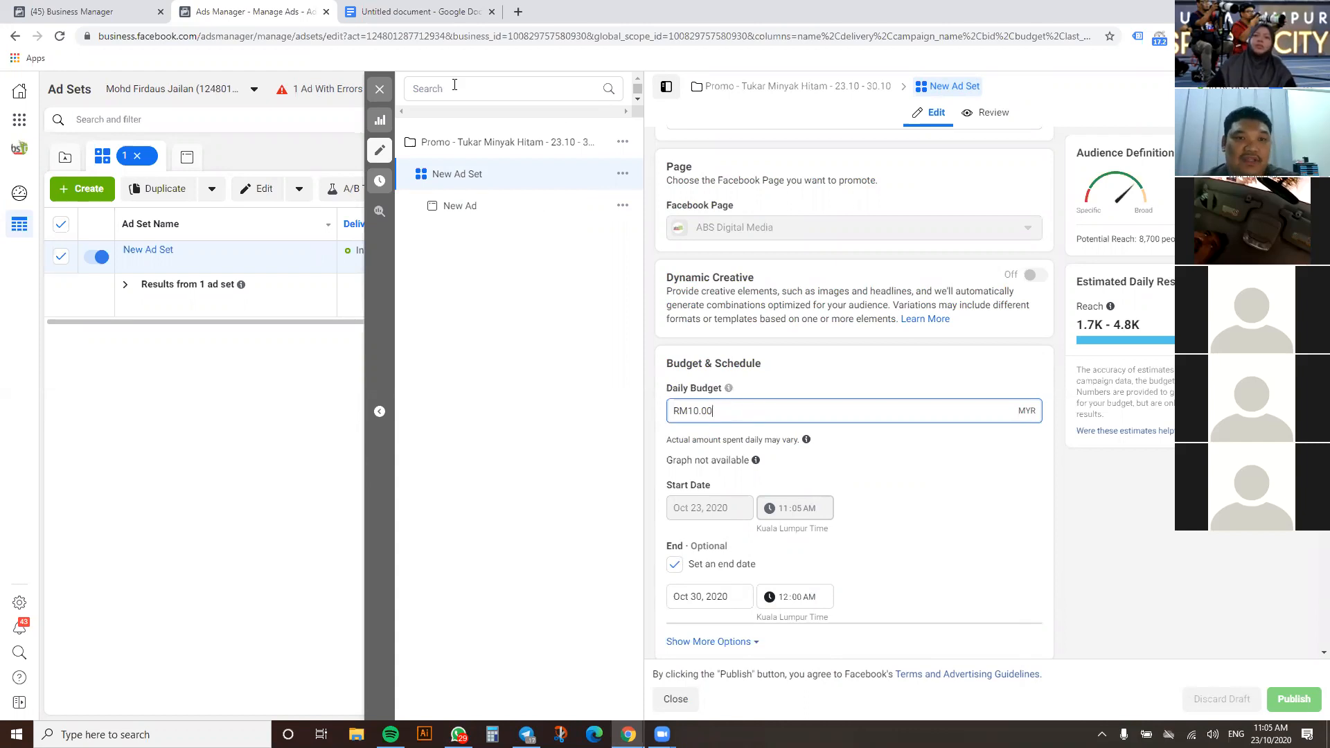
{"action": "left_click", "coordinate": [381, 91]}
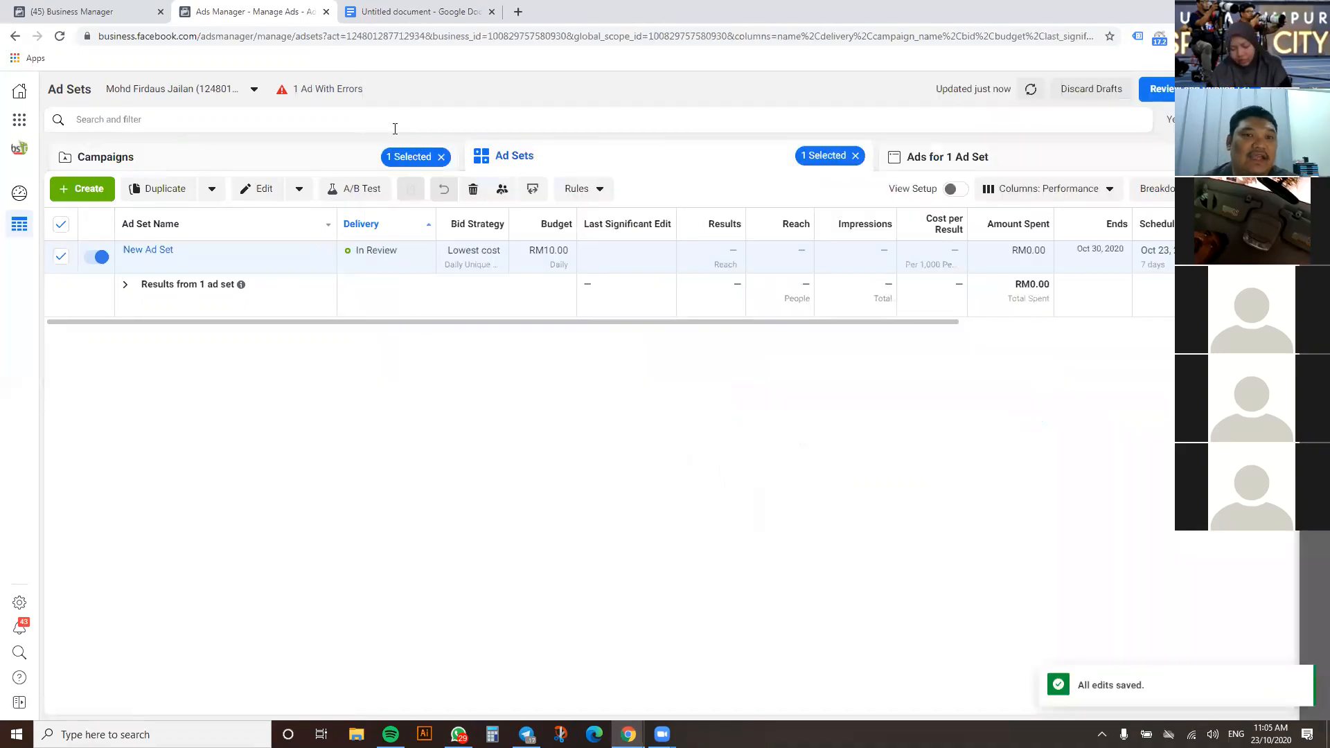
Clear the ad set and campaign selections to list all campaigns in the account
{"action": "left_click", "coordinate": [855, 156]}
{"action": "left_click", "coordinate": [335, 163]}
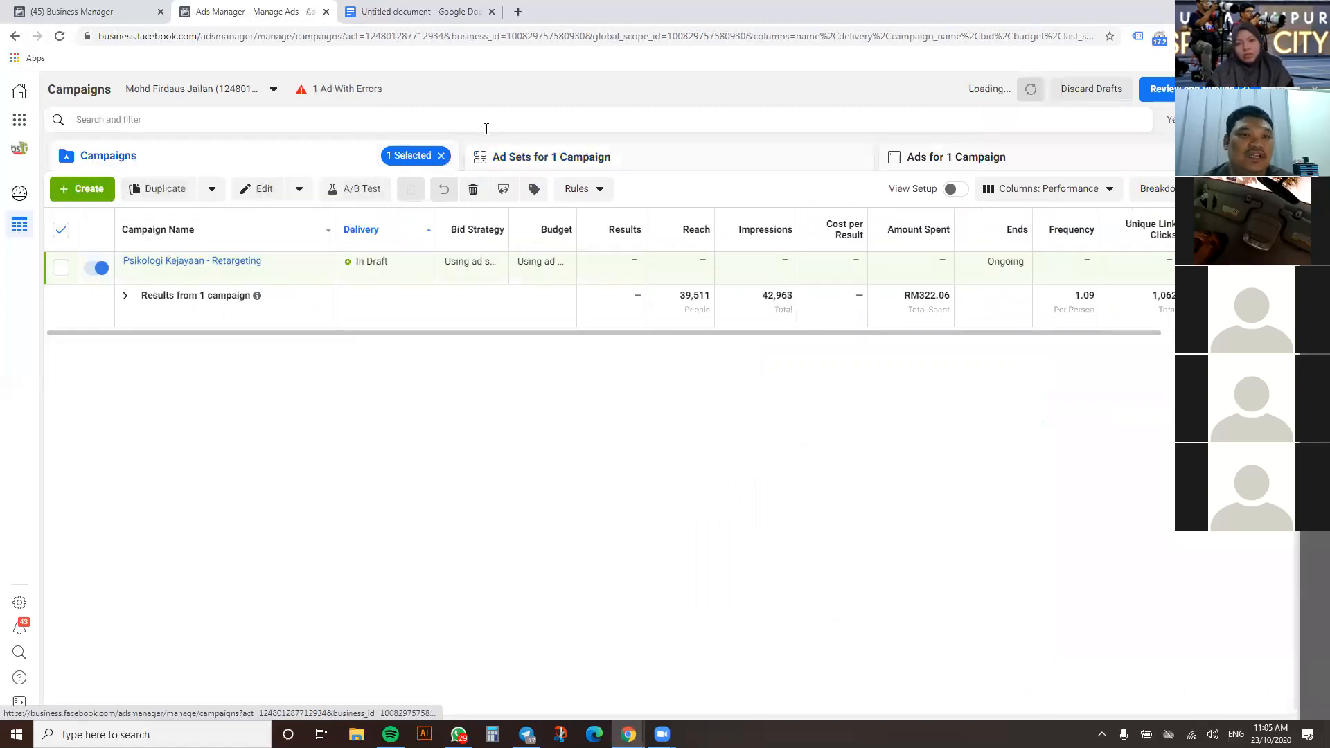
{"action": "left_click", "coordinate": [441, 155]}
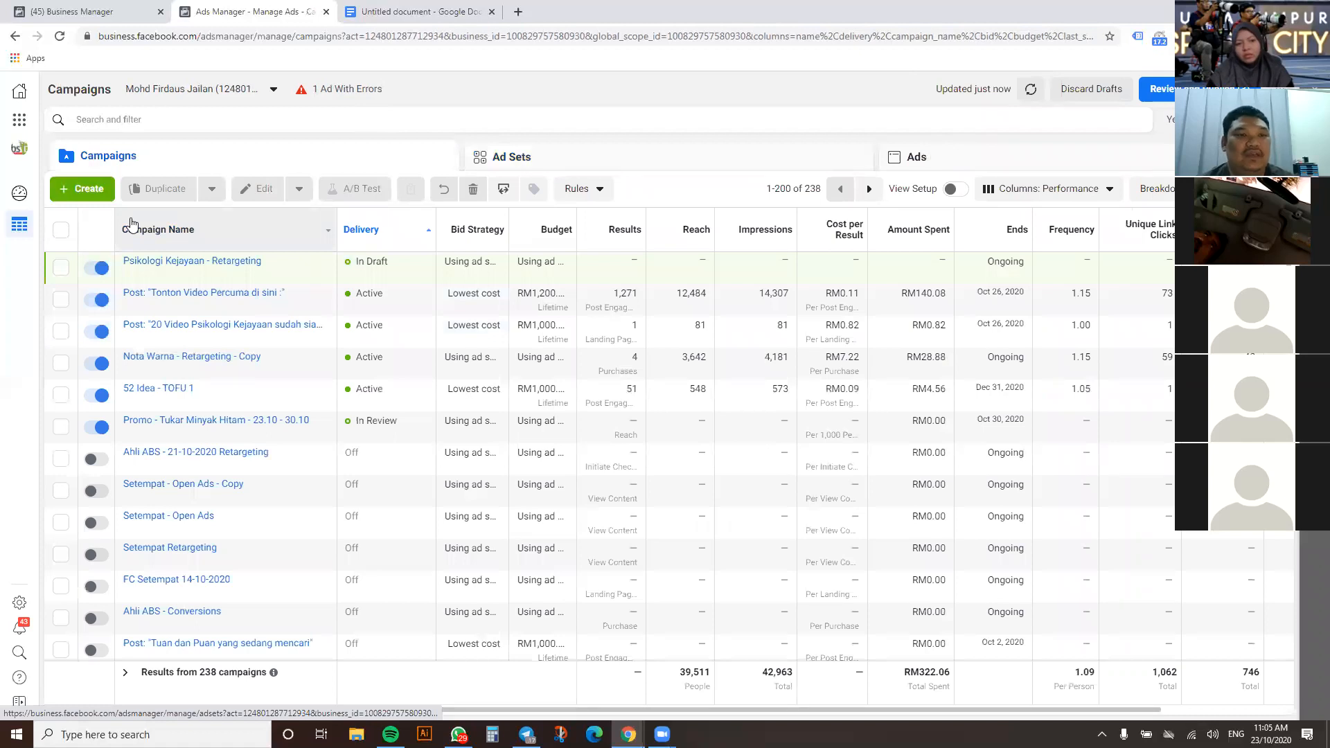
Create a new unnamed campaign with the Auction buying type and the Reach objective
{"action": "left_click", "coordinate": [81, 189]}
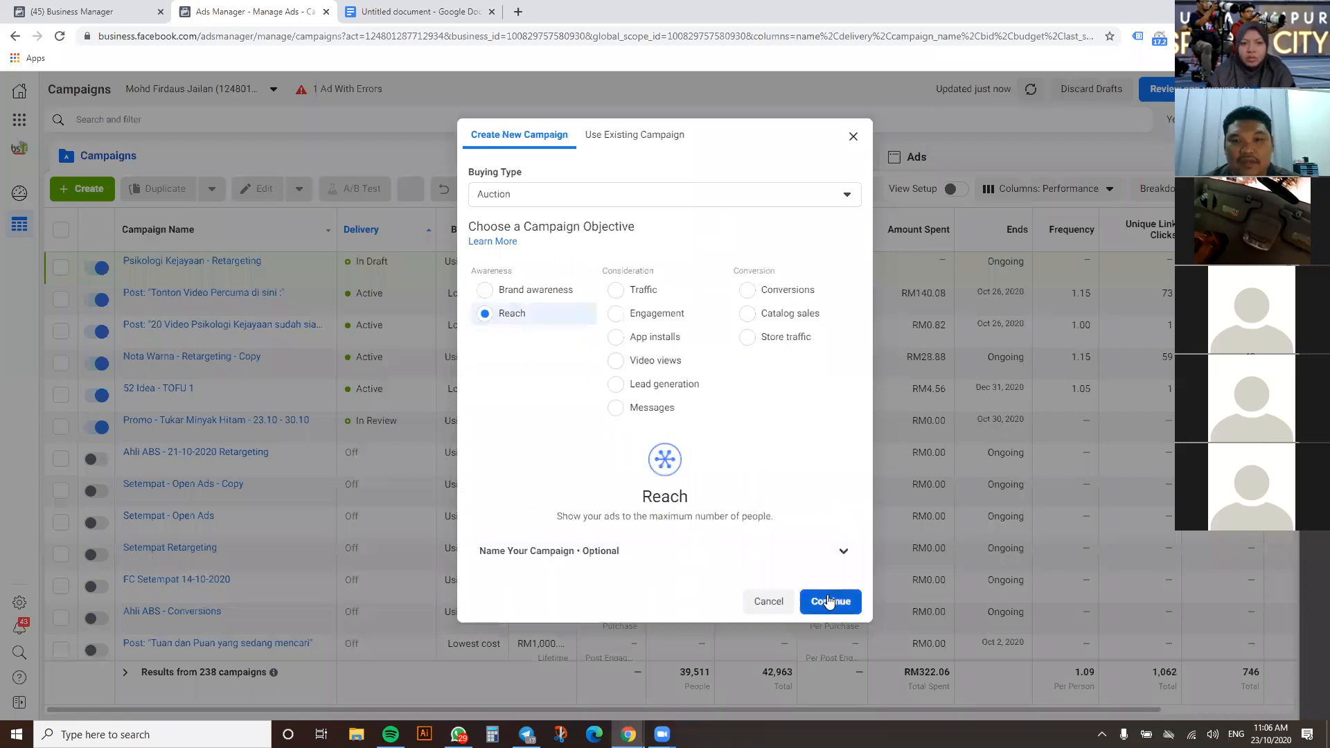
{"action": "scroll", "coordinate": [800, 415], "scroll_direction": "down", "scroll_amount": 2}
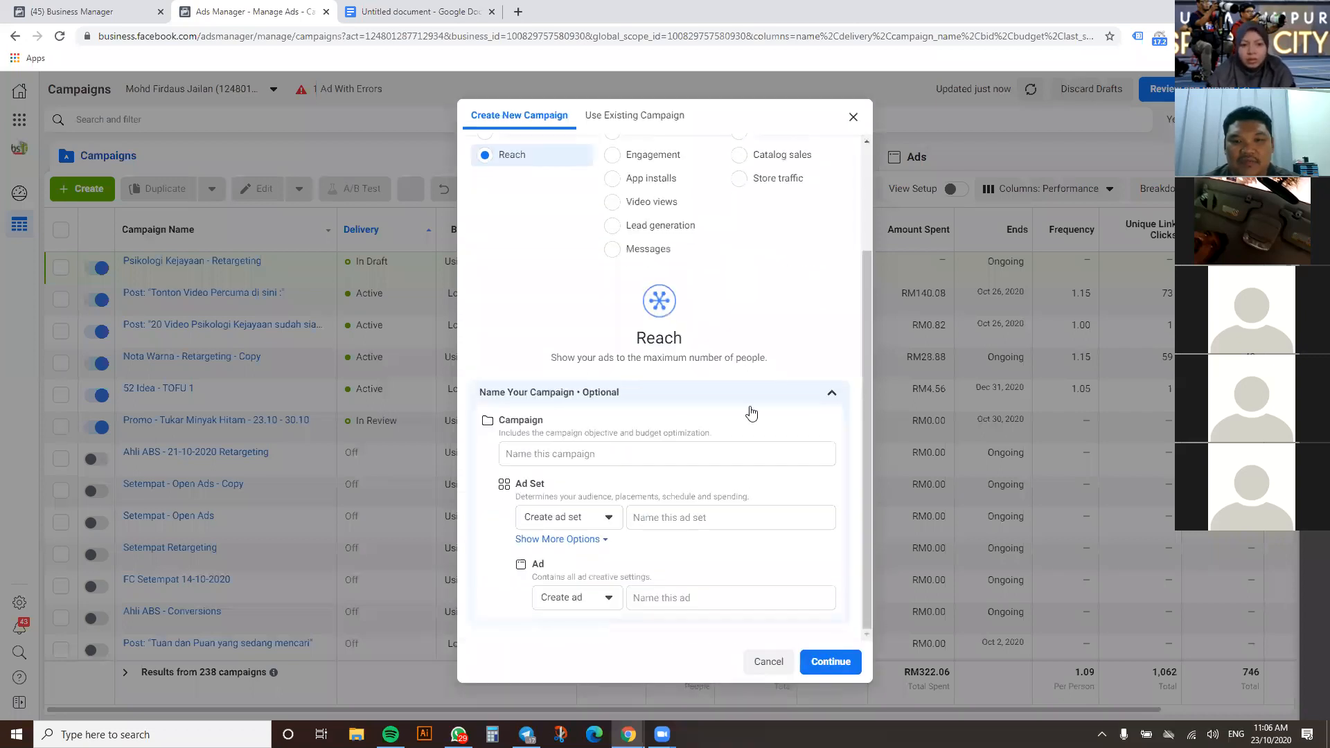
{"action": "left_click", "coordinate": [831, 398]}
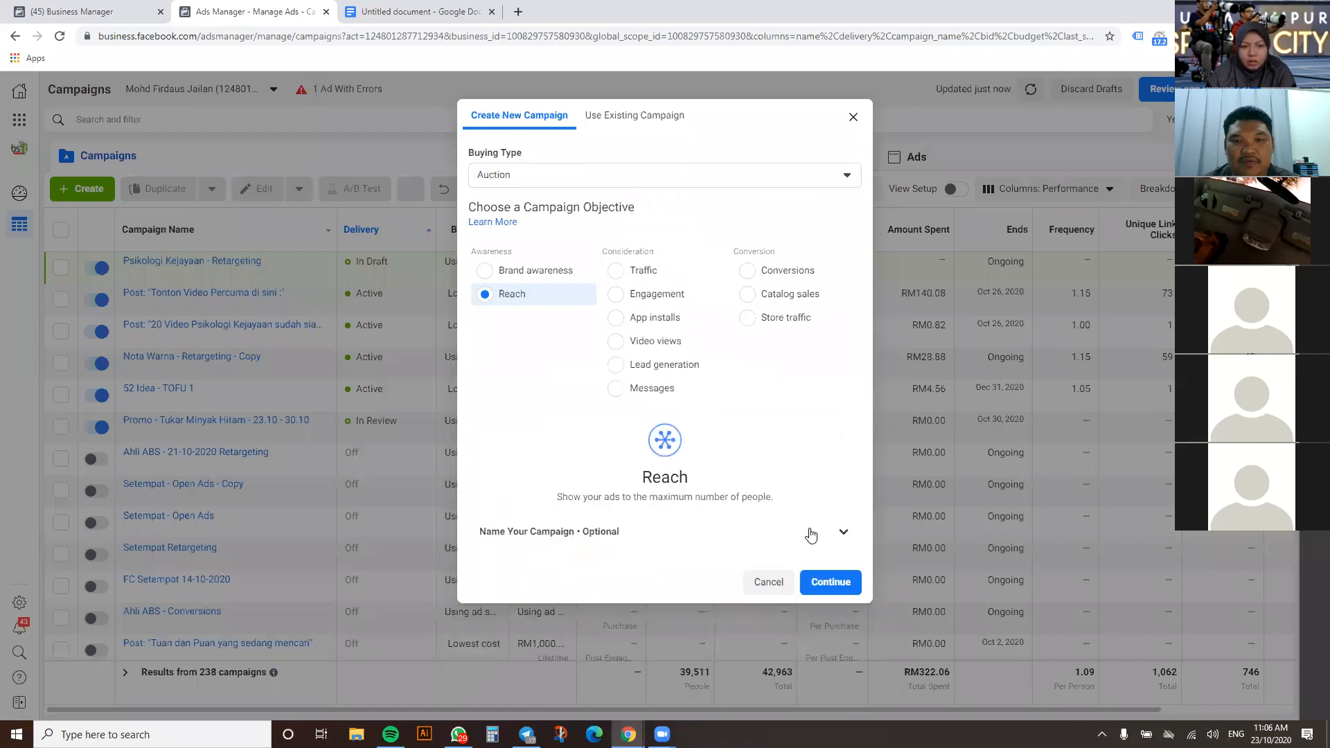
{"action": "left_click", "coordinate": [830, 581]}
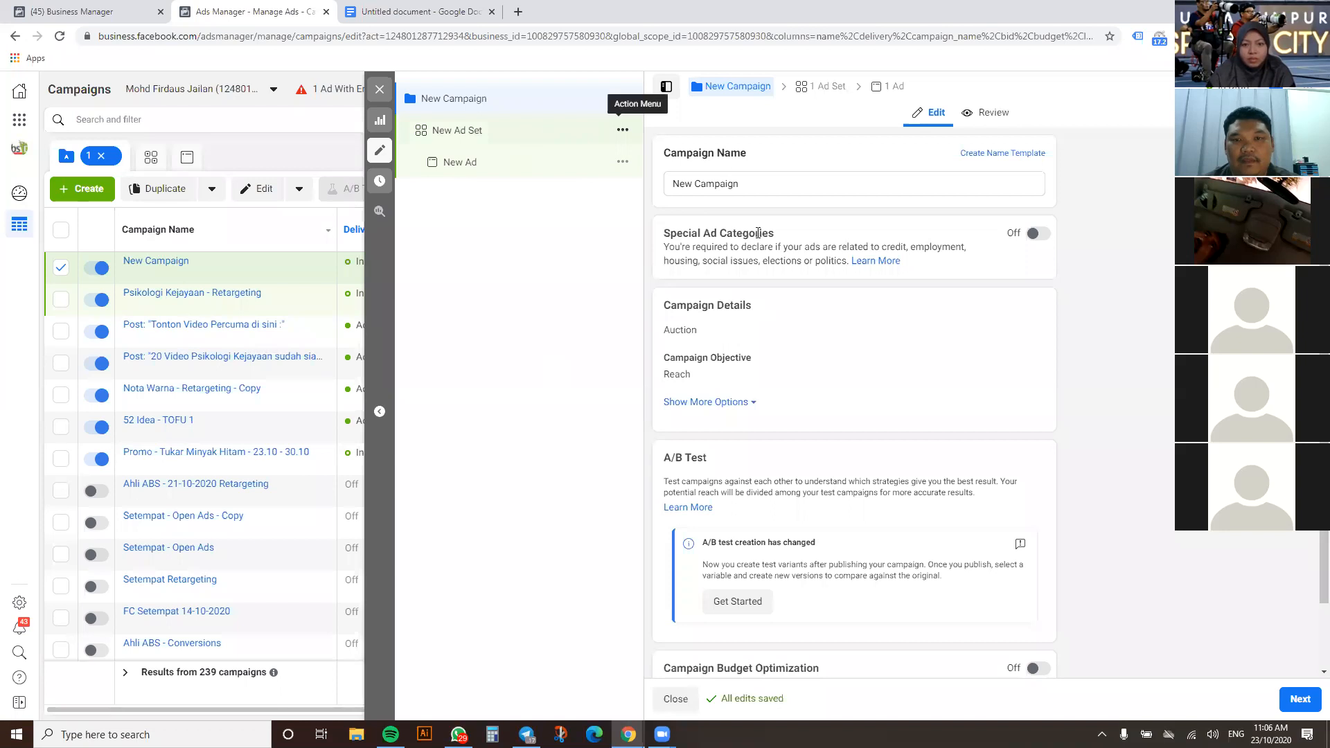
Turn on Campaign Budget Optimization for New Campaign and check its campaign budget settings
{"action": "scroll", "coordinate": [783, 338], "scroll_direction": "down", "scroll_amount": 1}
{"action": "left_click", "coordinate": [507, 142]}
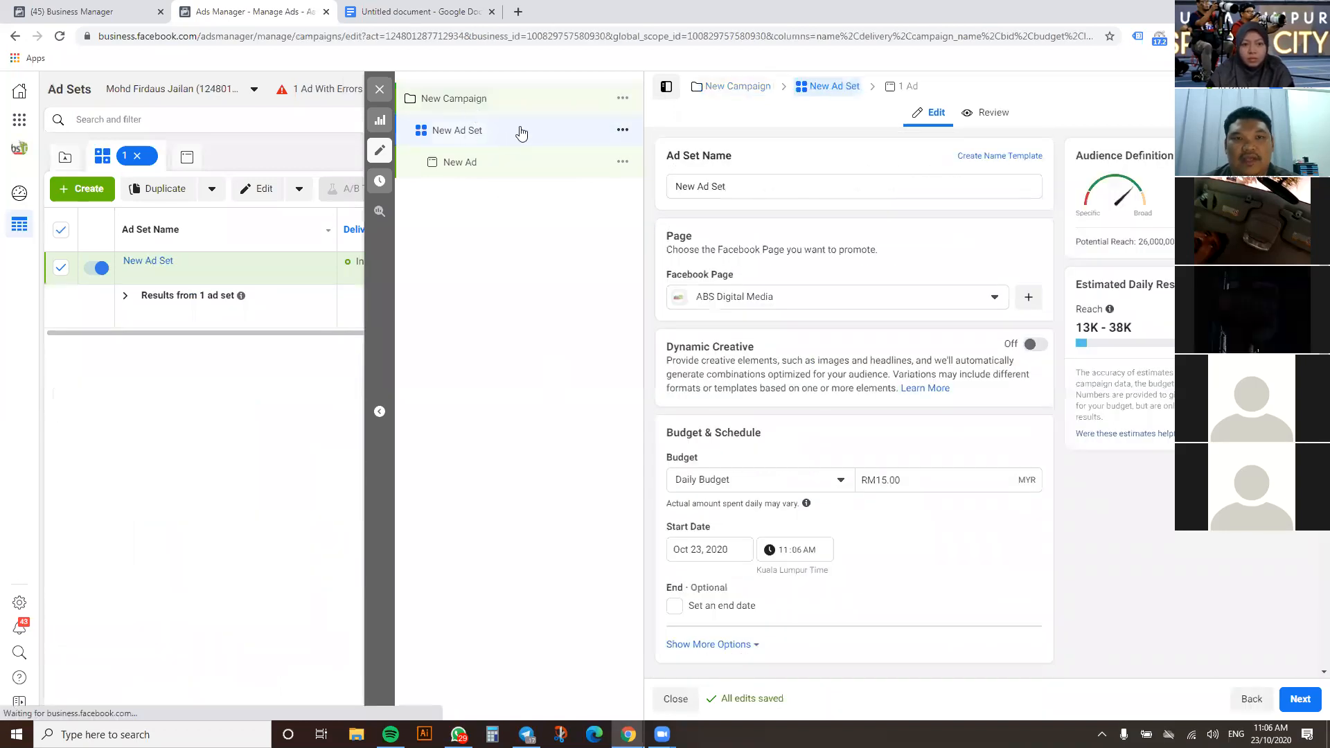
{"action": "left_click", "coordinate": [493, 103]}
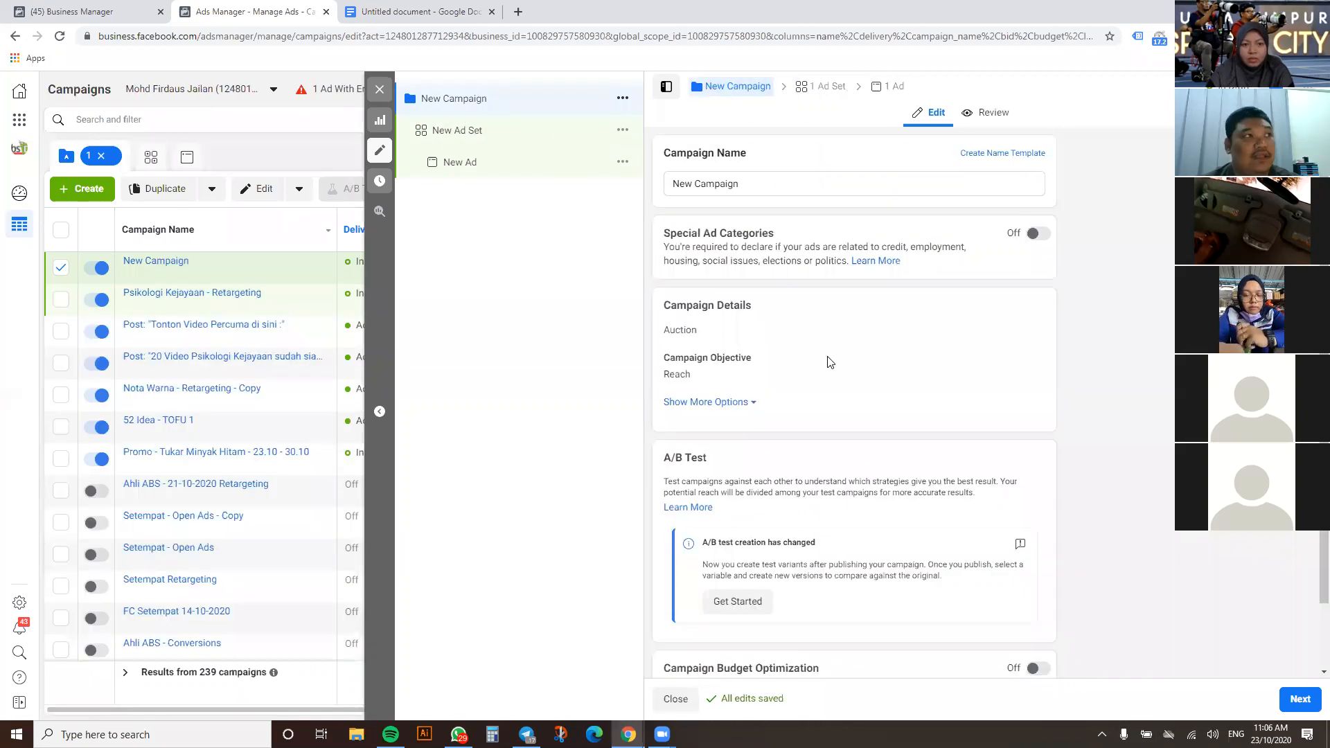
{"action": "scroll", "coordinate": [828, 374], "scroll_direction": "down", "scroll_amount": 1}
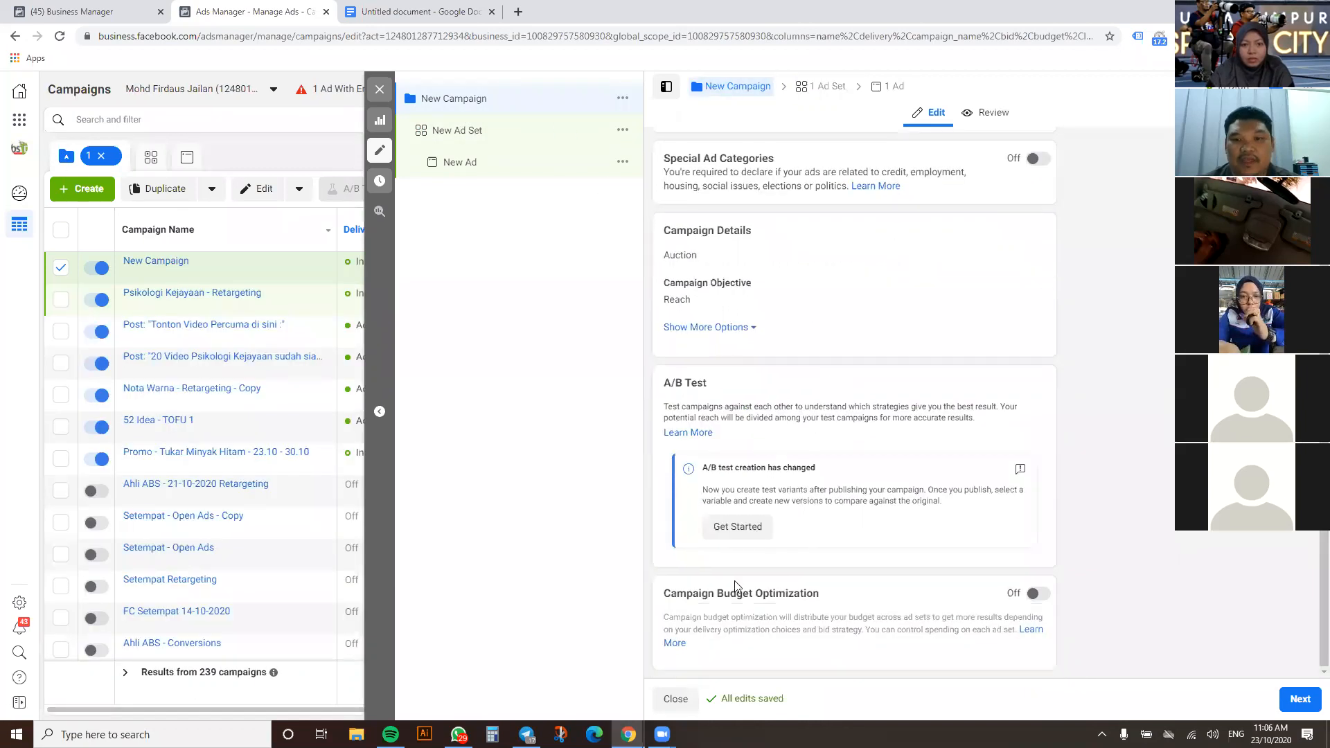
{"action": "left_click", "coordinate": [1041, 594]}
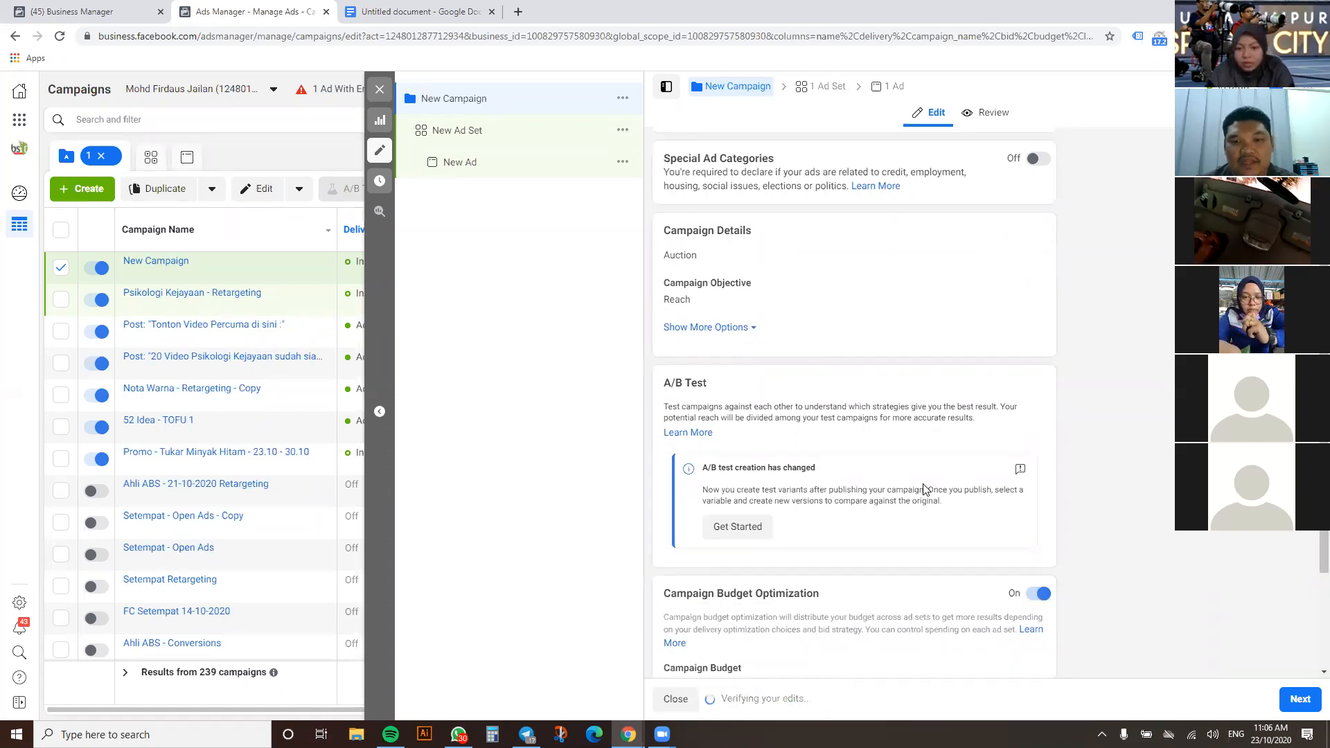
{"action": "scroll", "coordinate": [925, 496], "scroll_direction": "down", "scroll_amount": 2}
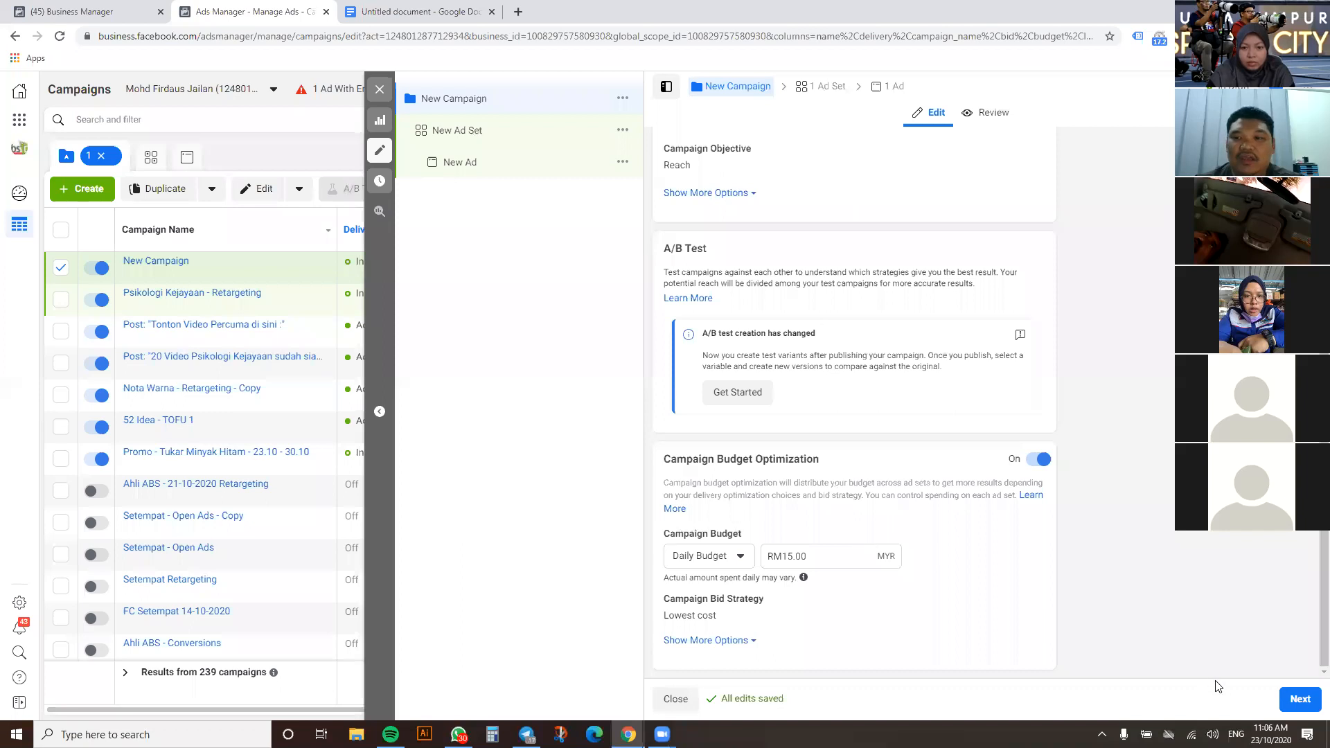
Apply the saved audience "Promo Bengkel Setia Alam - Servis Kereta" to New Ad Set and review its placement and delivery settings
{"action": "left_click", "coordinate": [1300, 699]}
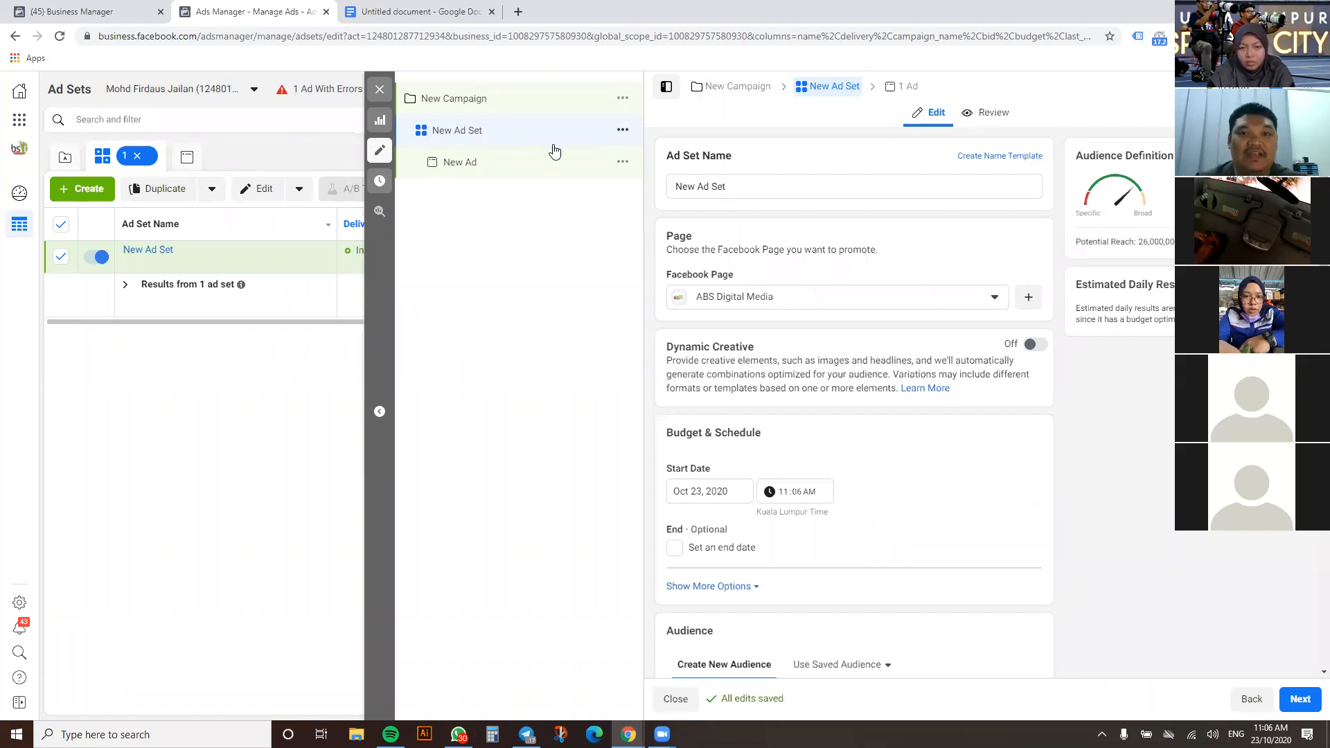
{"action": "scroll", "coordinate": [816, 339], "scroll_direction": "down", "scroll_amount": 2}
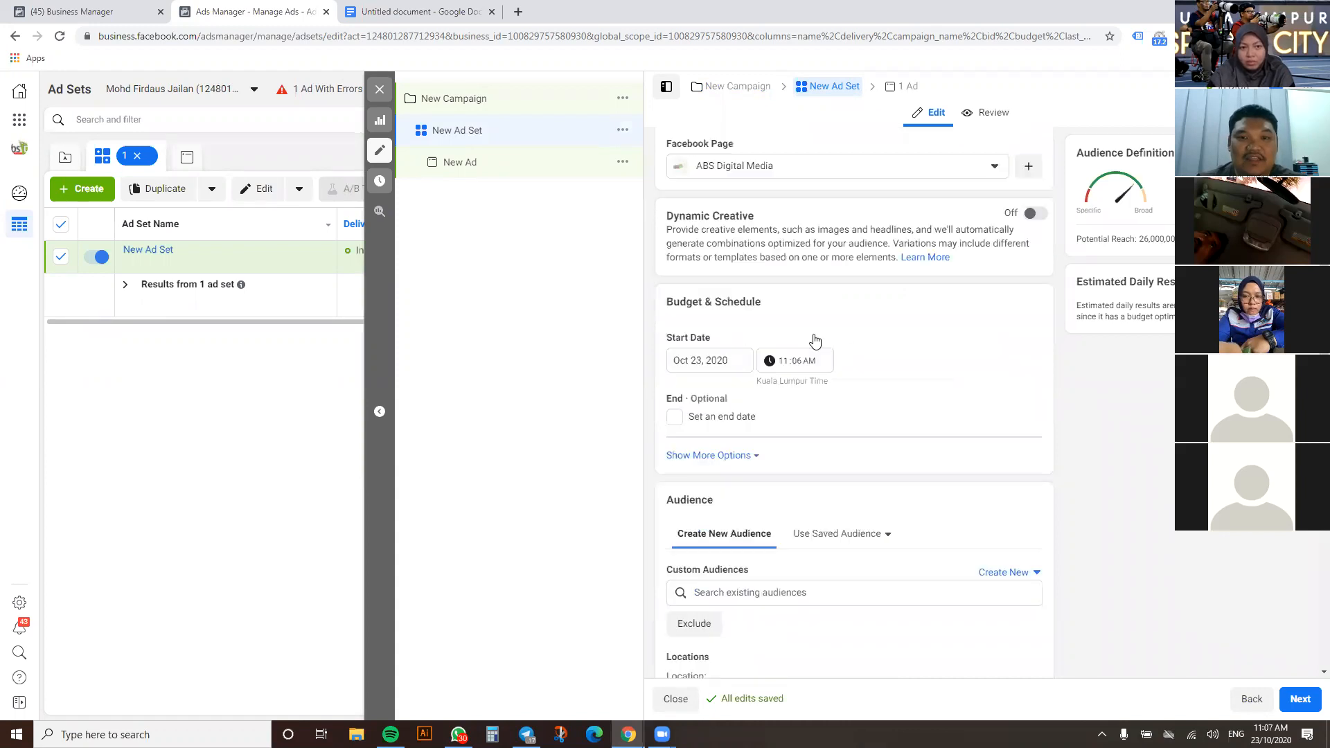
{"action": "scroll", "coordinate": [815, 340], "scroll_direction": "down", "scroll_amount": 3}
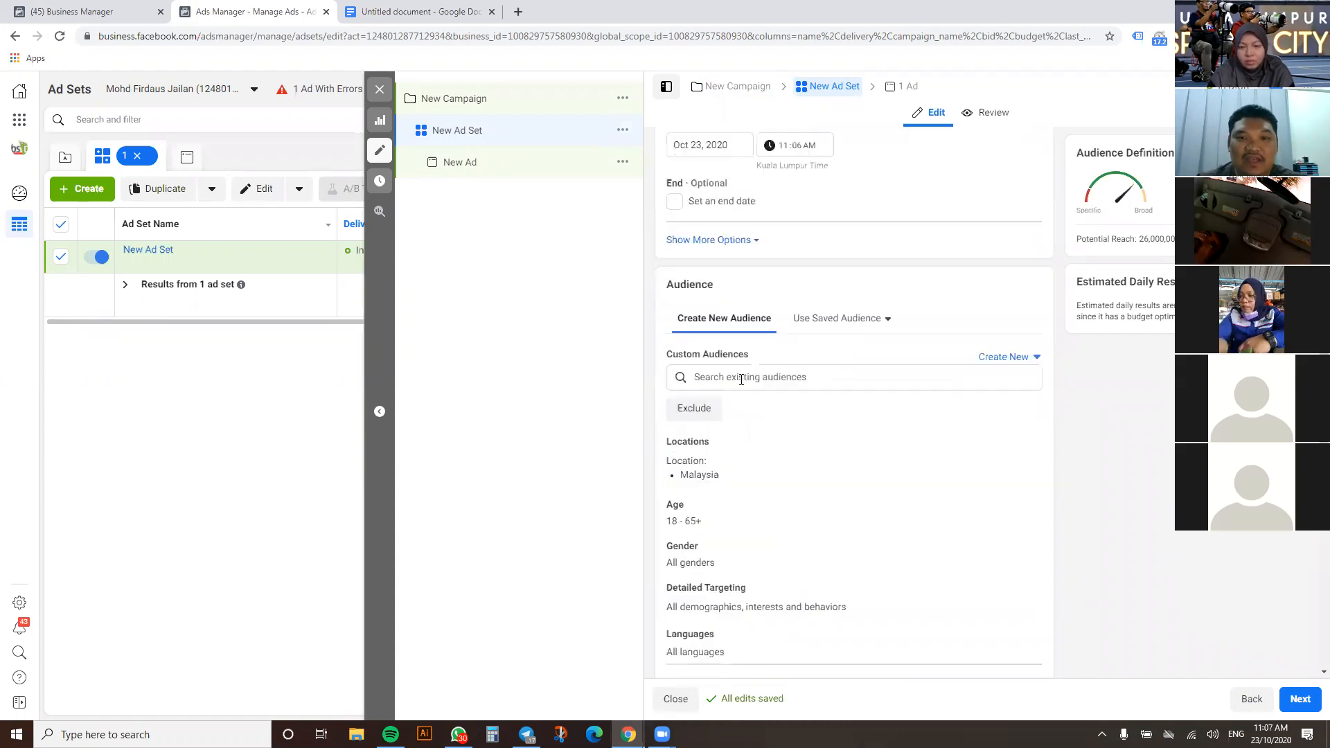
{"action": "left_click", "coordinate": [825, 323]}
{"action": "left_click", "coordinate": [845, 352]}
{"action": "type", "text": "beng"}
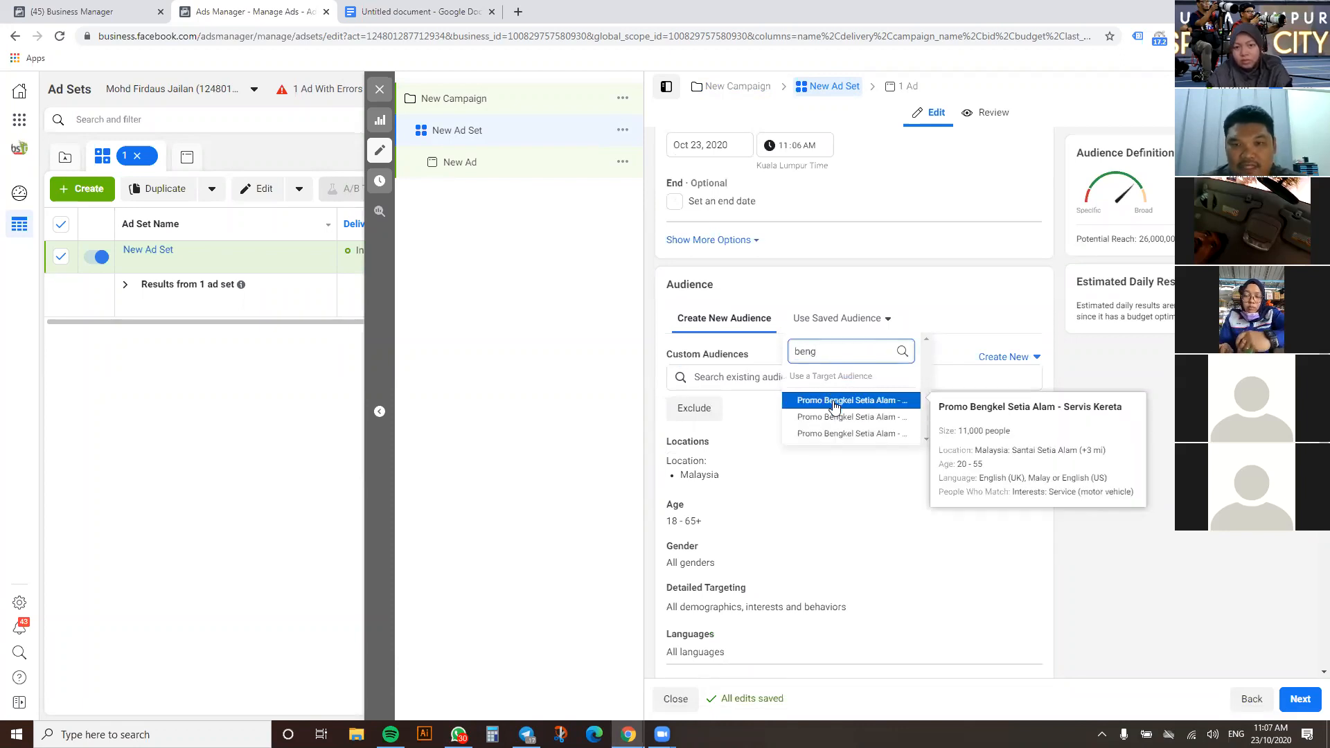
{"action": "left_click", "coordinate": [835, 406]}
{"action": "scroll", "coordinate": [871, 418], "scroll_direction": "down", "scroll_amount": 2}
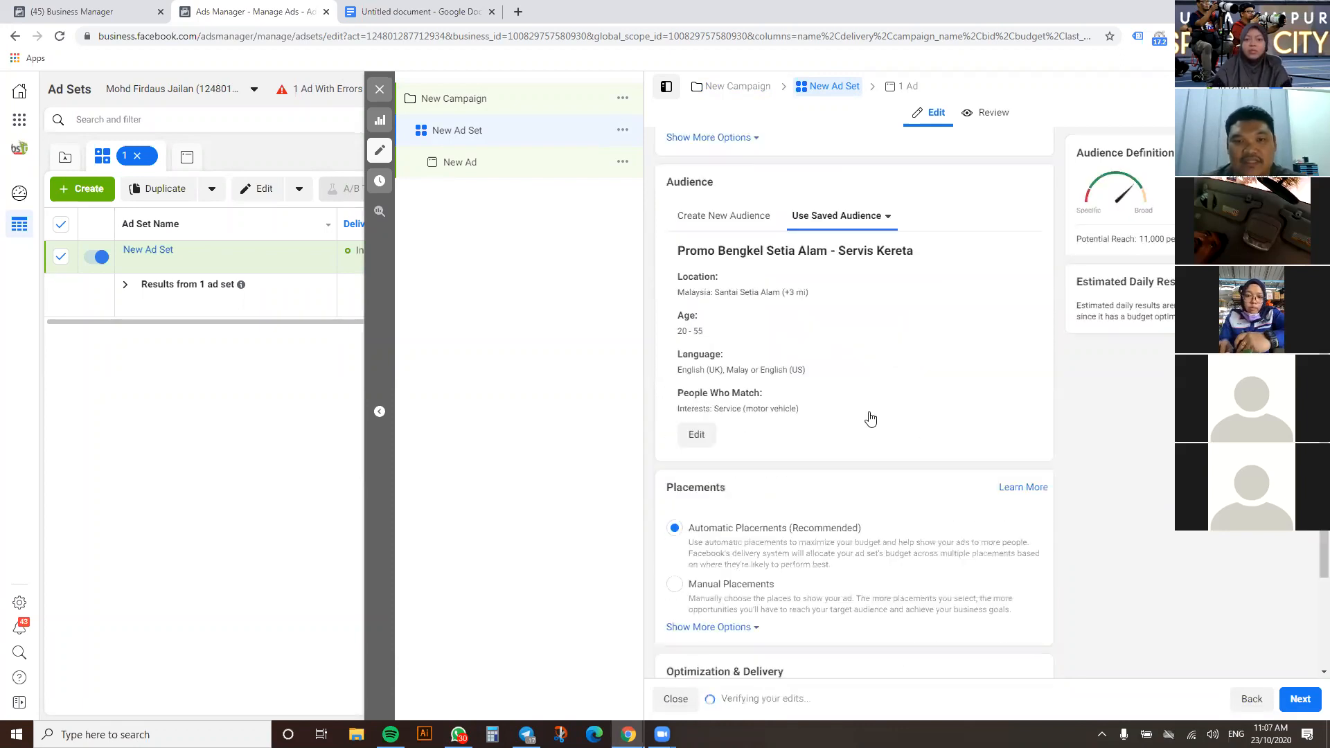
{"action": "scroll", "coordinate": [871, 418], "scroll_direction": "down", "scroll_amount": 3}
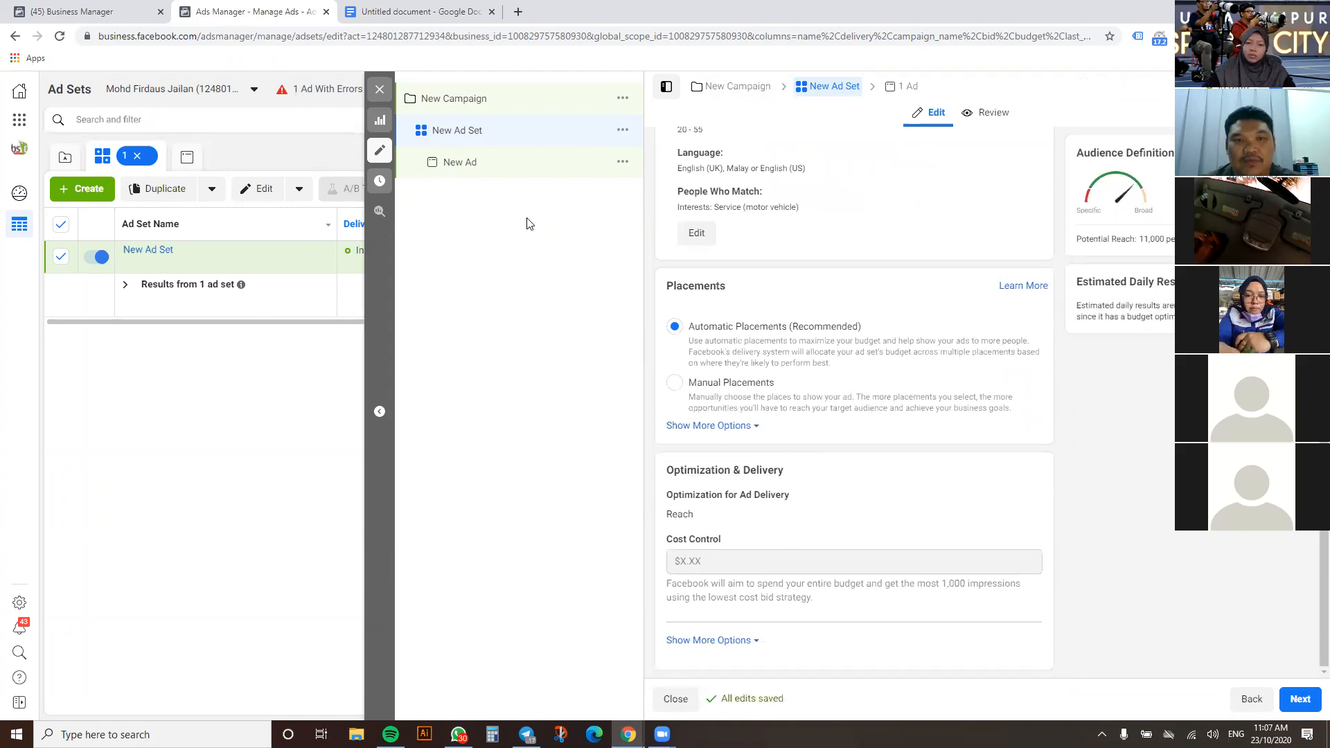
Replace New Ad's existing image with range-of-oil-and-lubricant-products.jpg from the account images
{"action": "left_click", "coordinate": [485, 168]}
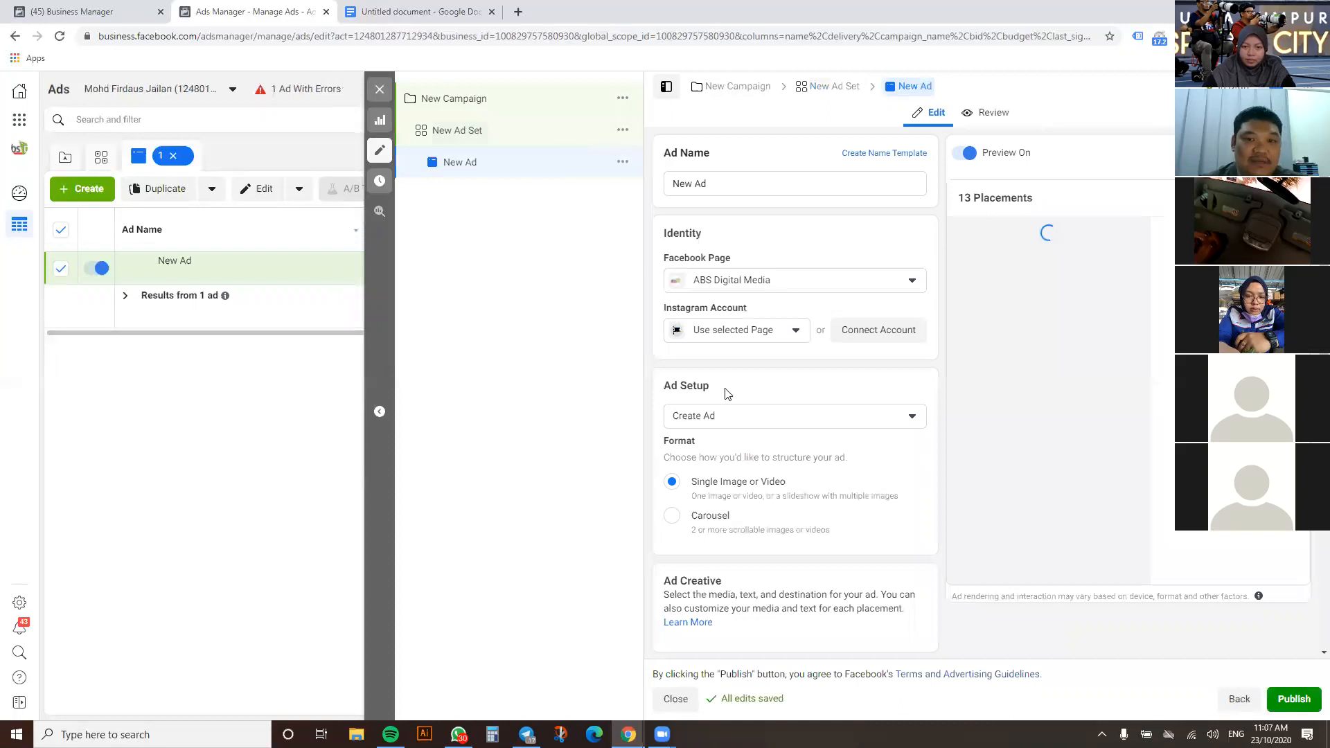
{"action": "scroll", "coordinate": [735, 444], "scroll_direction": "down", "scroll_amount": 1}
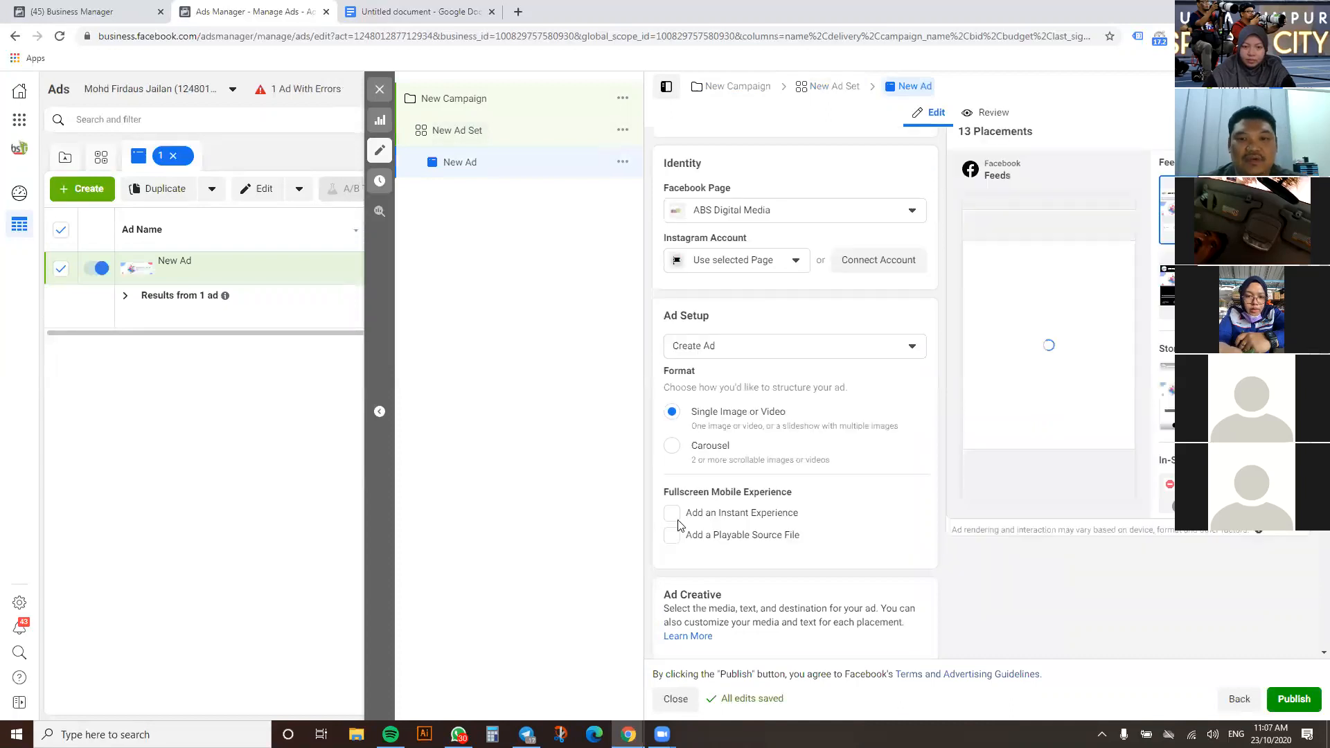
{"action": "scroll", "coordinate": [741, 564], "scroll_direction": "down", "scroll_amount": 2}
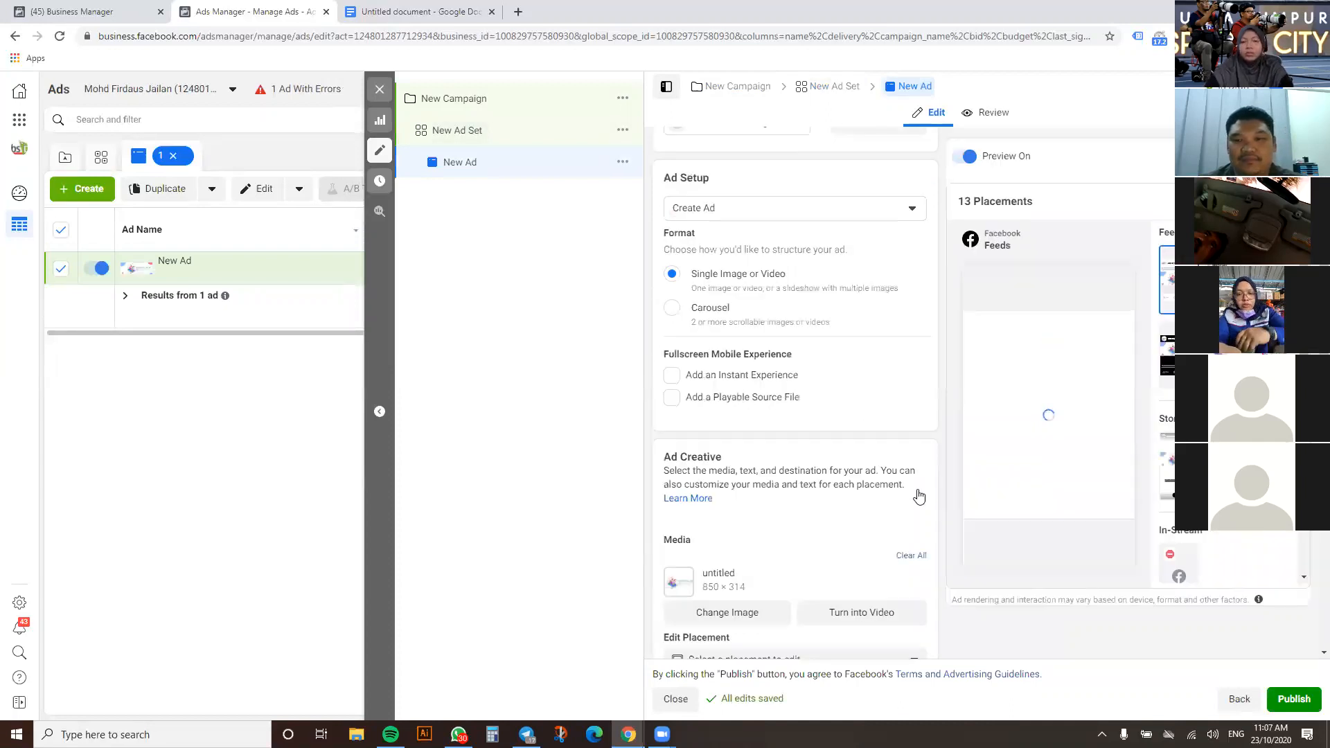
{"action": "scroll", "coordinate": [915, 494], "scroll_direction": "down", "scroll_amount": 1}
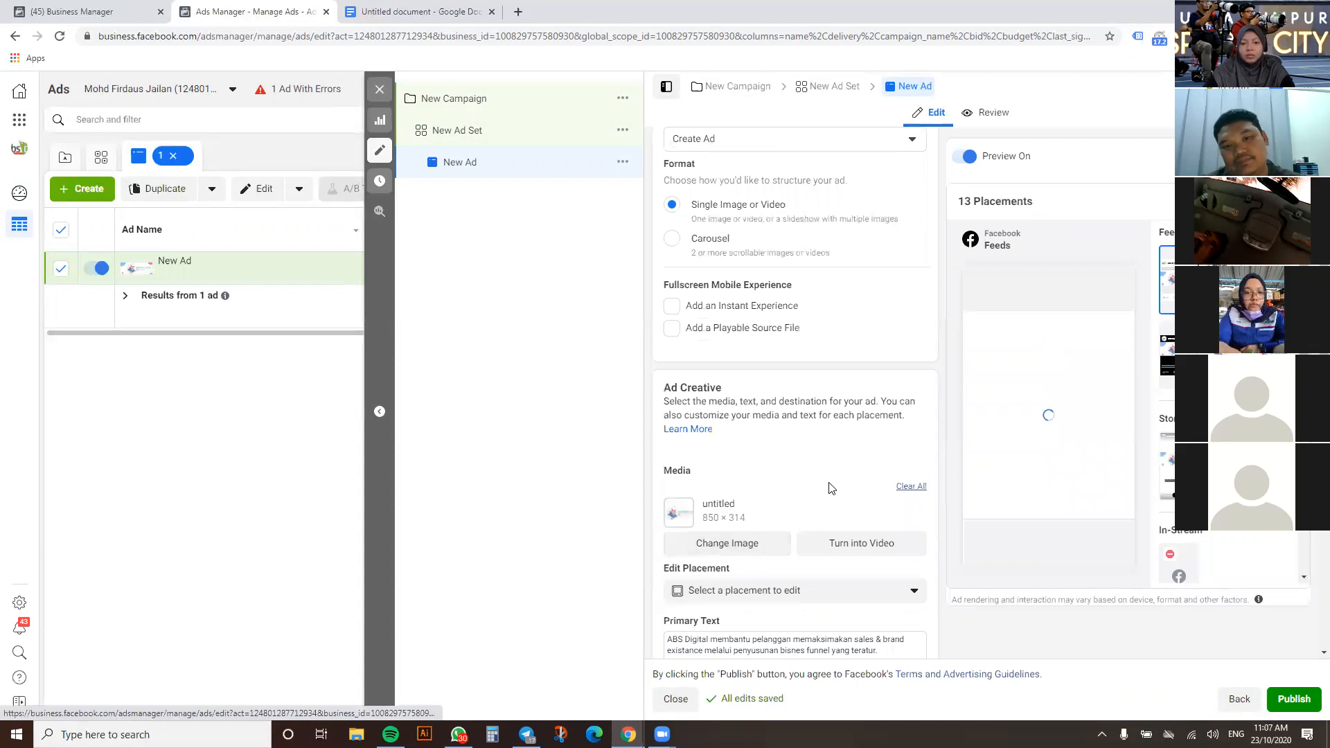
{"action": "left_click", "coordinate": [911, 487]}
{"action": "left_click", "coordinate": [741, 490]}
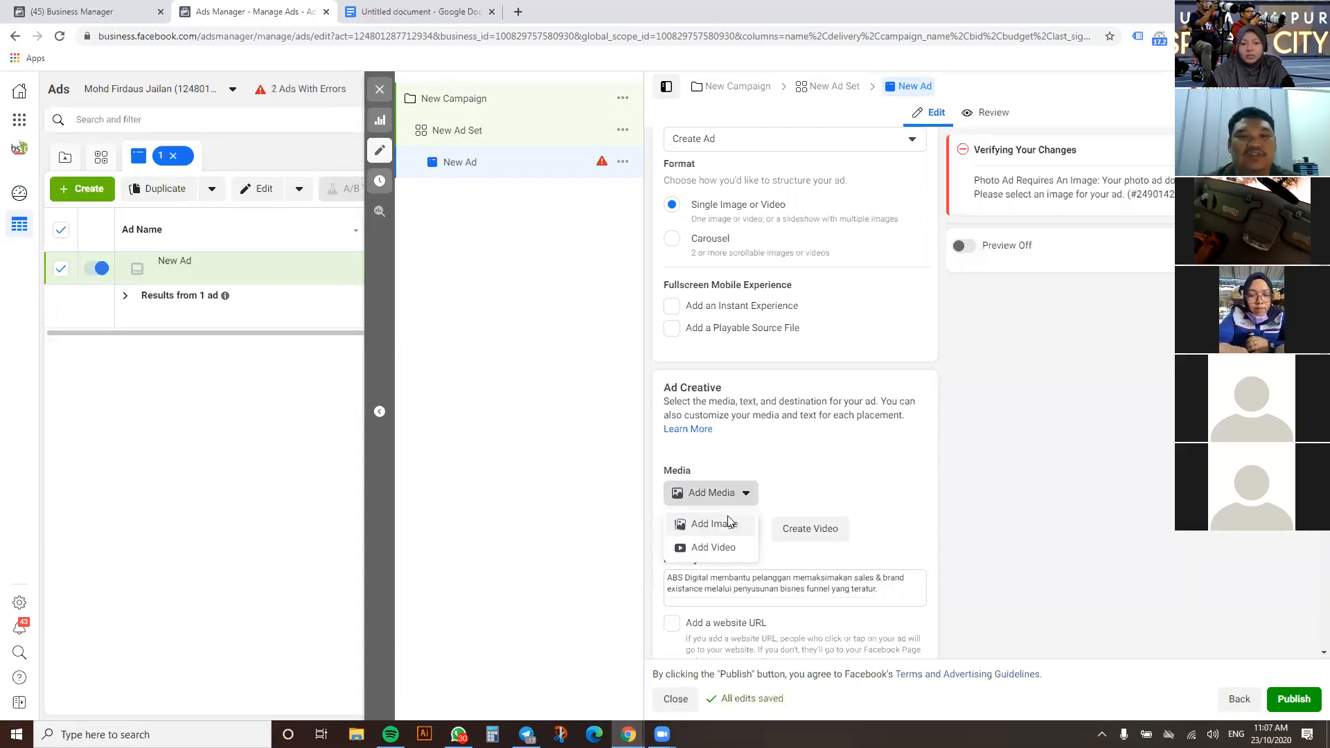
{"action": "left_click", "coordinate": [715, 523]}
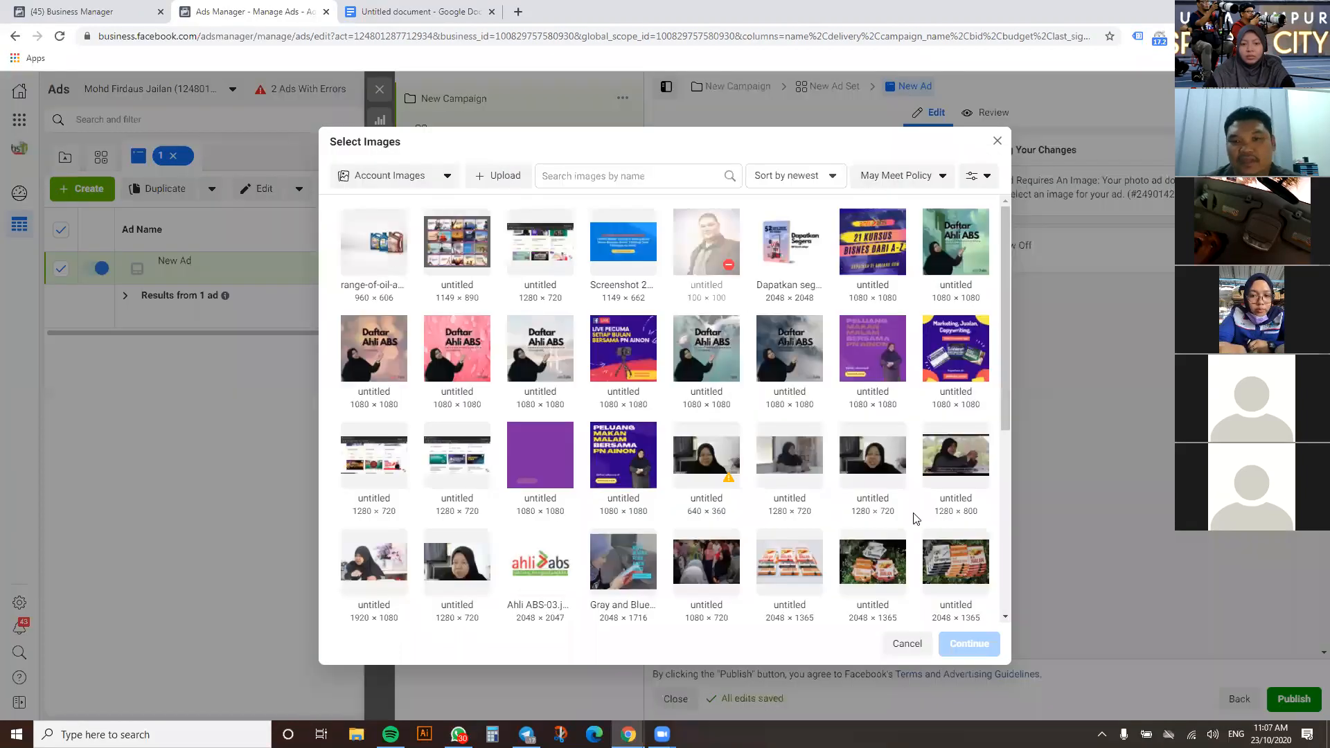
{"action": "left_click", "coordinate": [907, 643]}
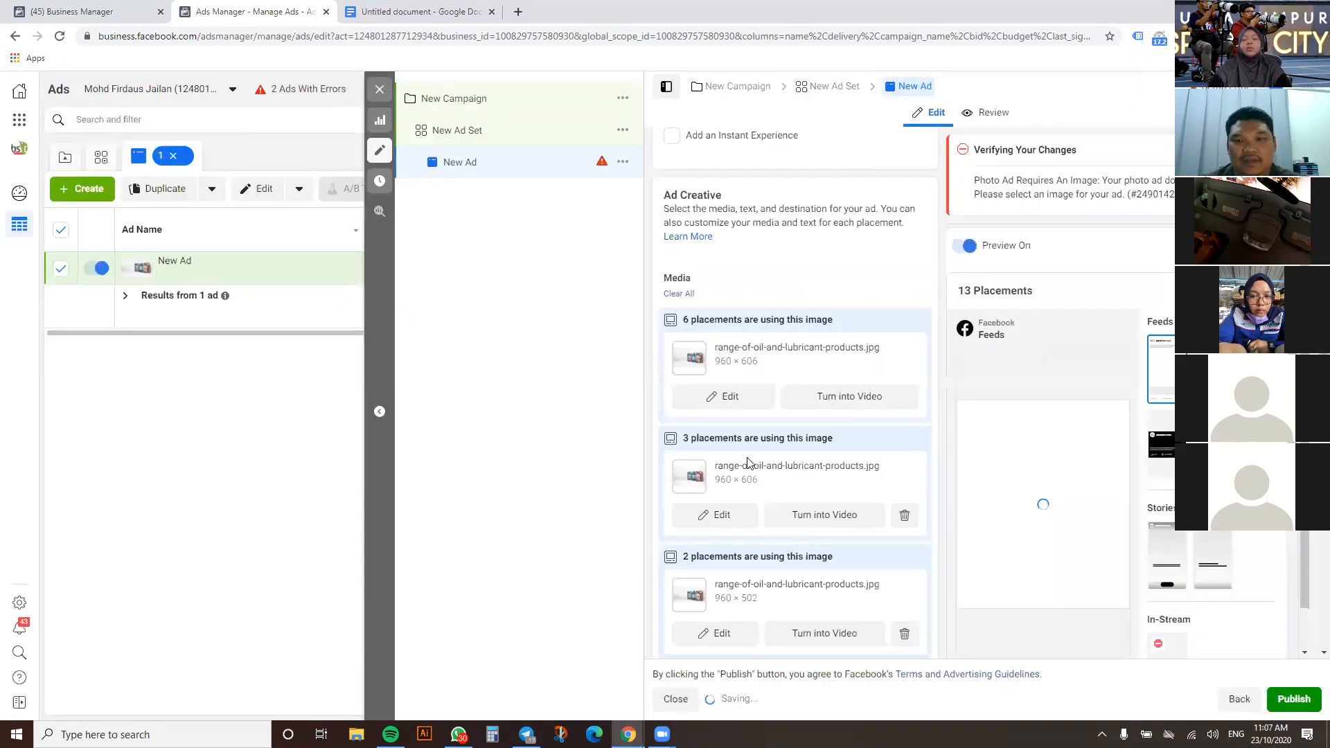
Replace New Ad's primary text with the copied oil change promo text starting "Bila last tukar minyak hitam."
{"action": "scroll", "coordinate": [750, 464], "scroll_direction": "down", "scroll_amount": 2}
{"action": "scroll", "coordinate": [714, 425], "scroll_direction": "down", "scroll_amount": 4}
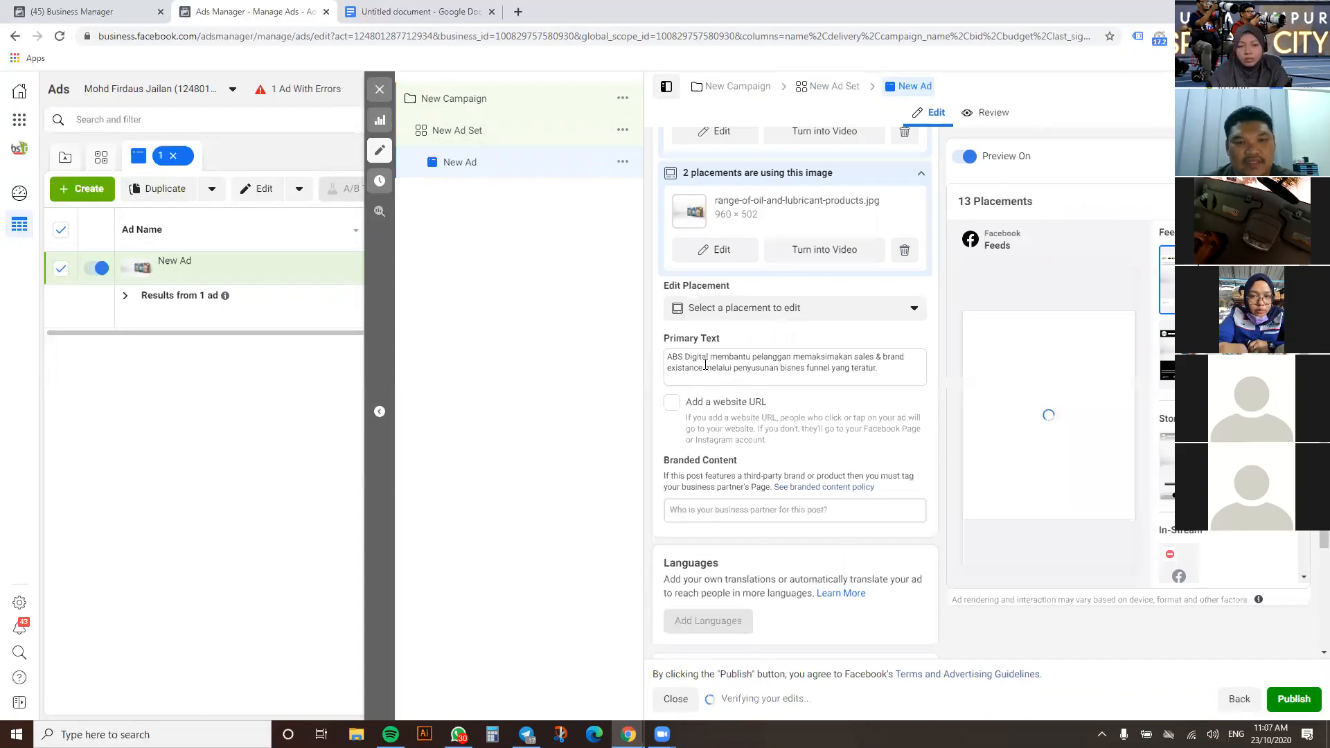
{"action": "triple_click", "coordinate": [705, 363]}
{"action": "key", "text": "ctrl+v"}
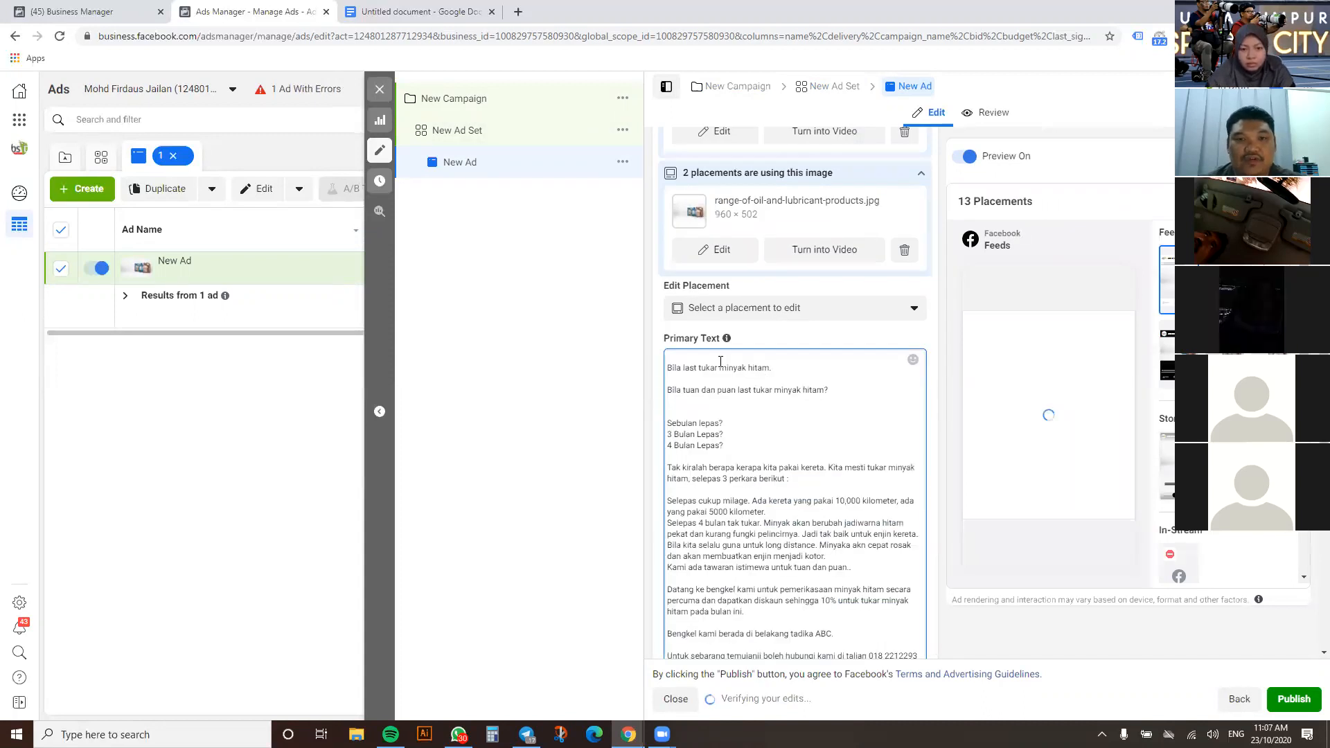
Check the location, age, language and interest targeting of the saved audience in New Ad Set
{"action": "left_click", "coordinate": [459, 132]}
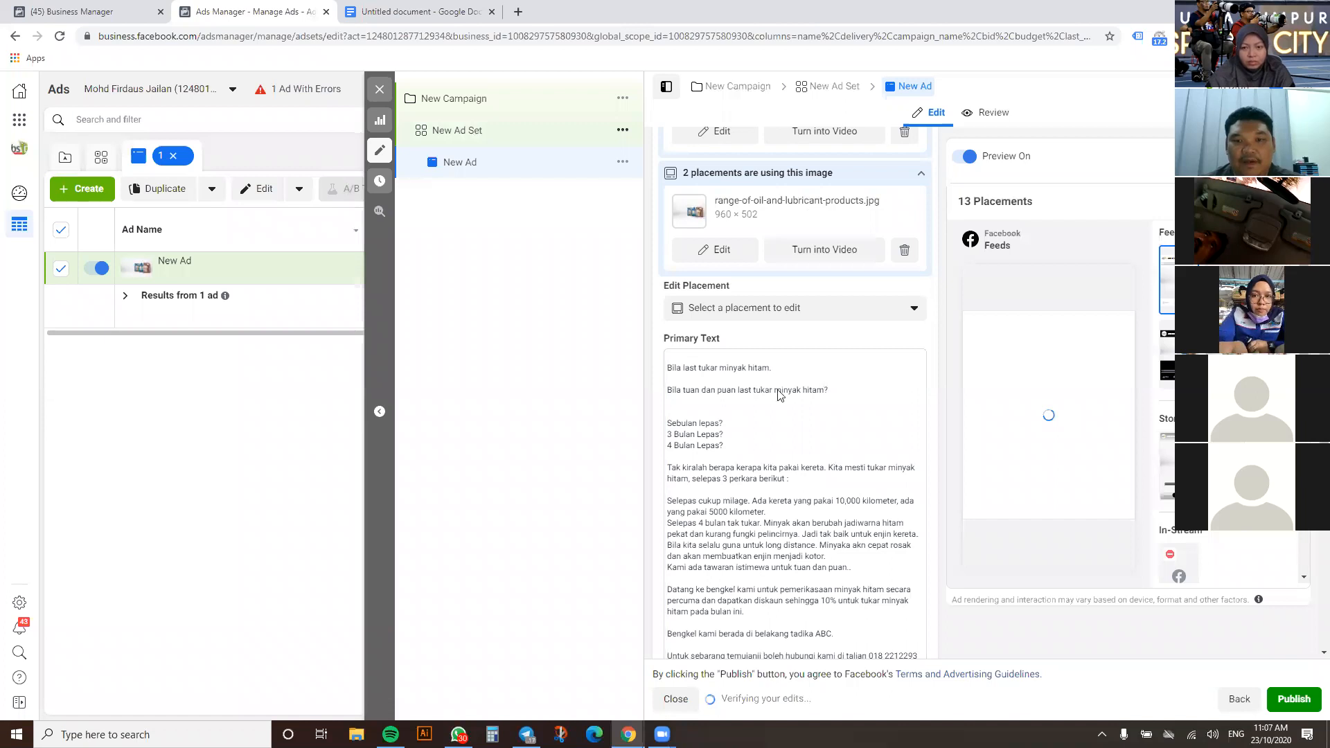
{"action": "scroll", "coordinate": [804, 539], "scroll_direction": "down", "scroll_amount": 3}
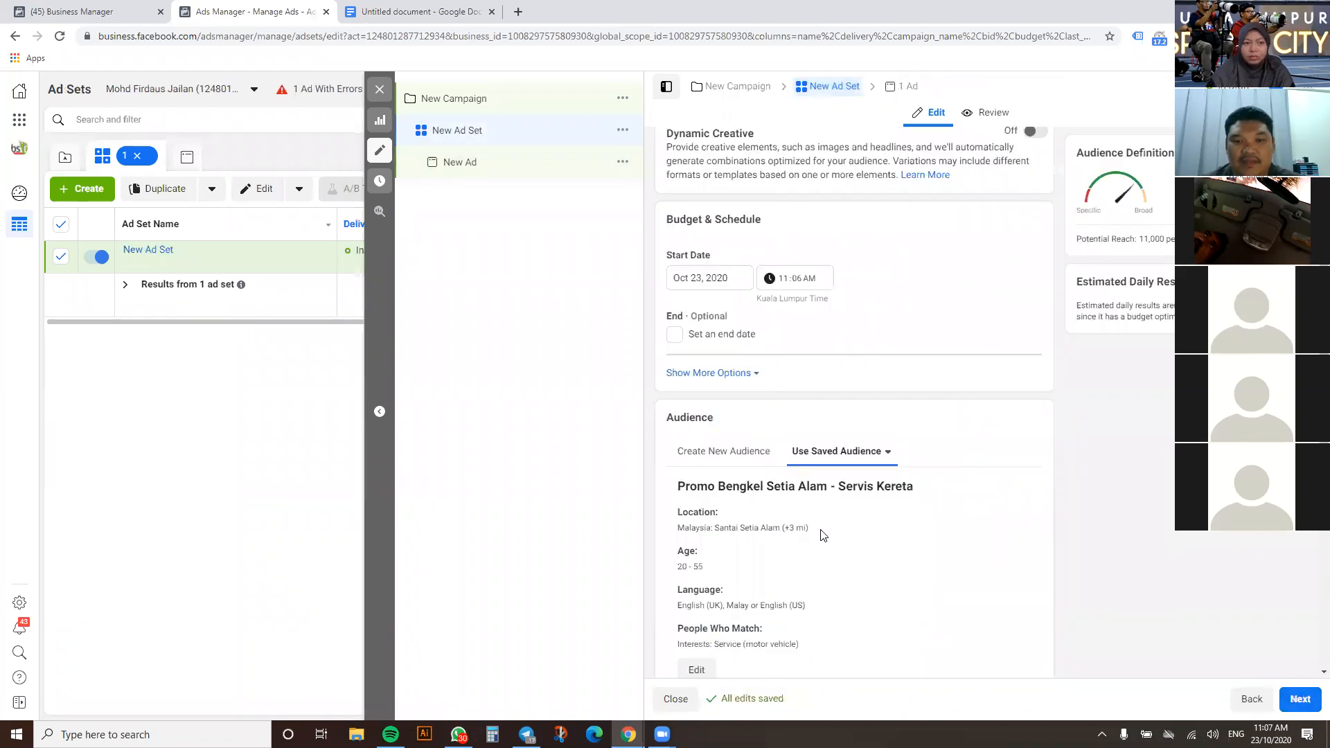
{"action": "scroll", "coordinate": [821, 534], "scroll_direction": "down", "scroll_amount": 1}
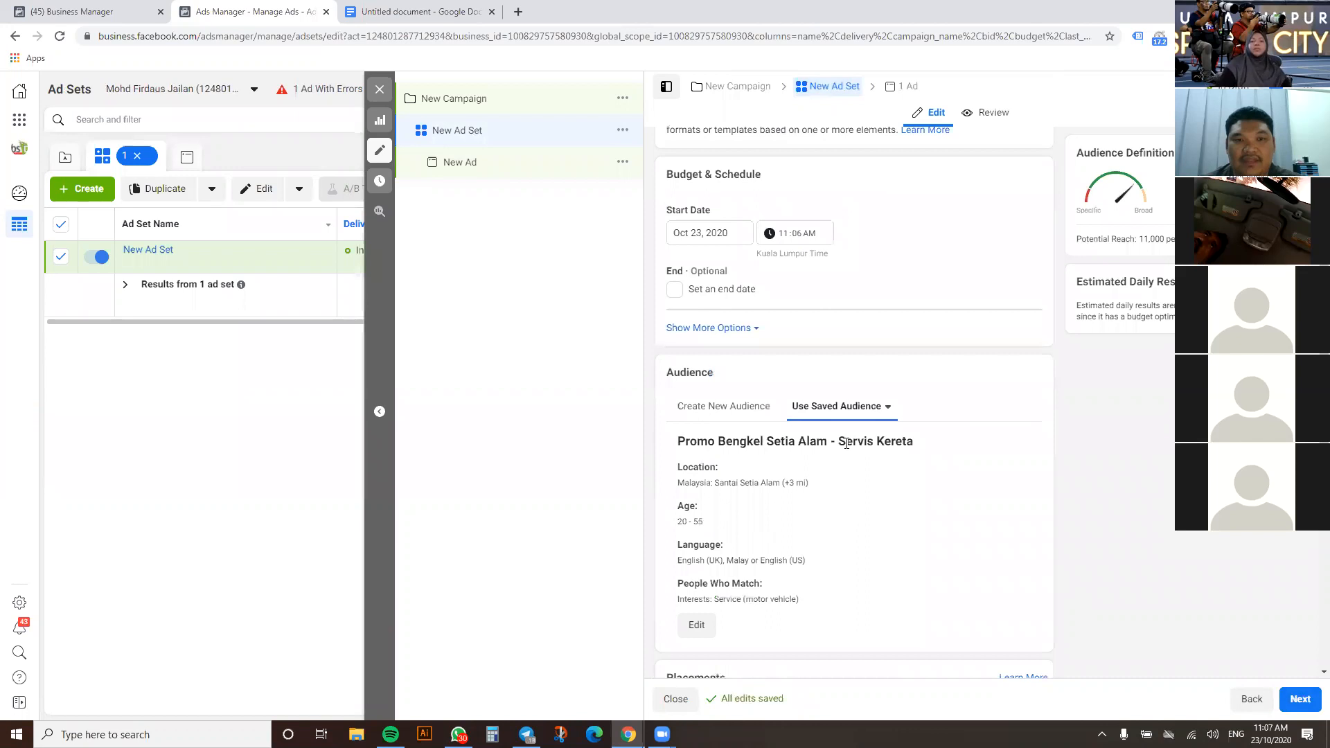
Insert "Orang-orang setia Alam. Dah check minyak hitam? Takut ada leak atau sudah kotor, nanti kereta boleh jem." at the start of the ad's primary text
{"action": "left_click", "coordinate": [457, 170]}
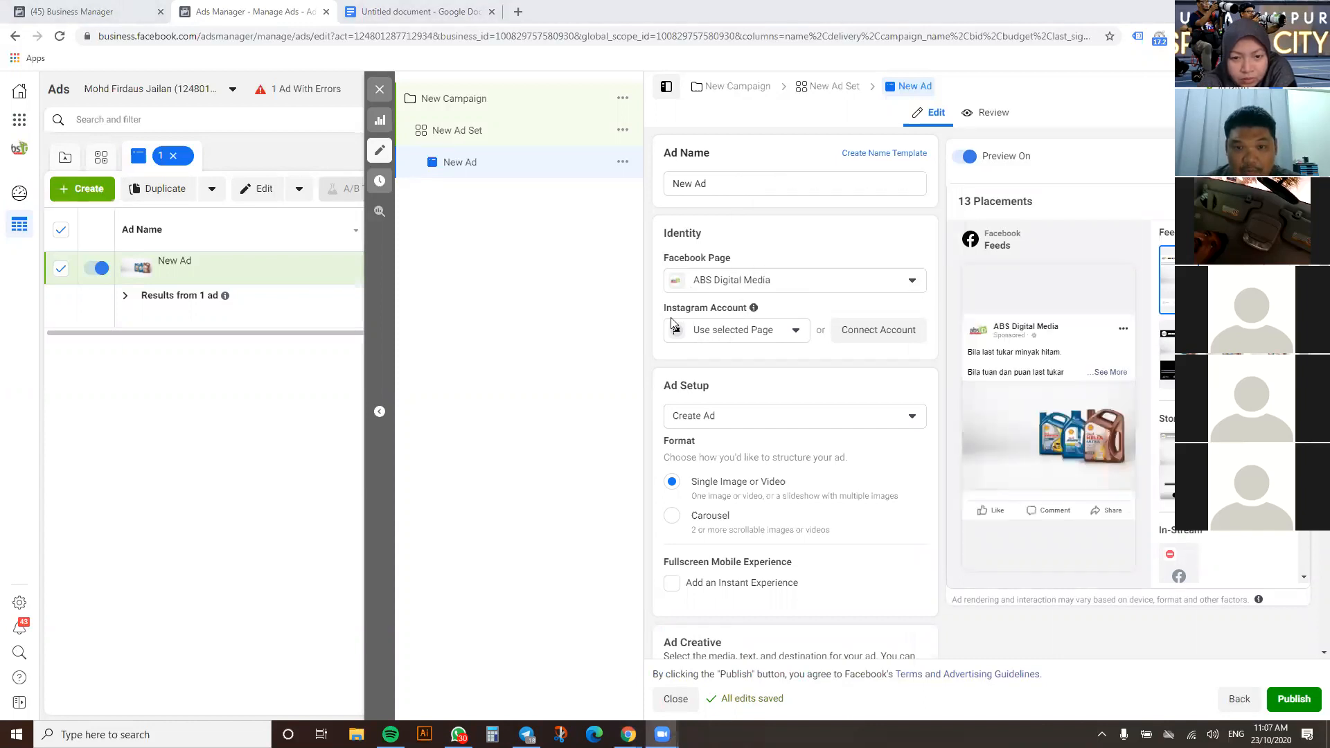
{"action": "scroll", "coordinate": [764, 483], "scroll_direction": "down", "scroll_amount": 6}
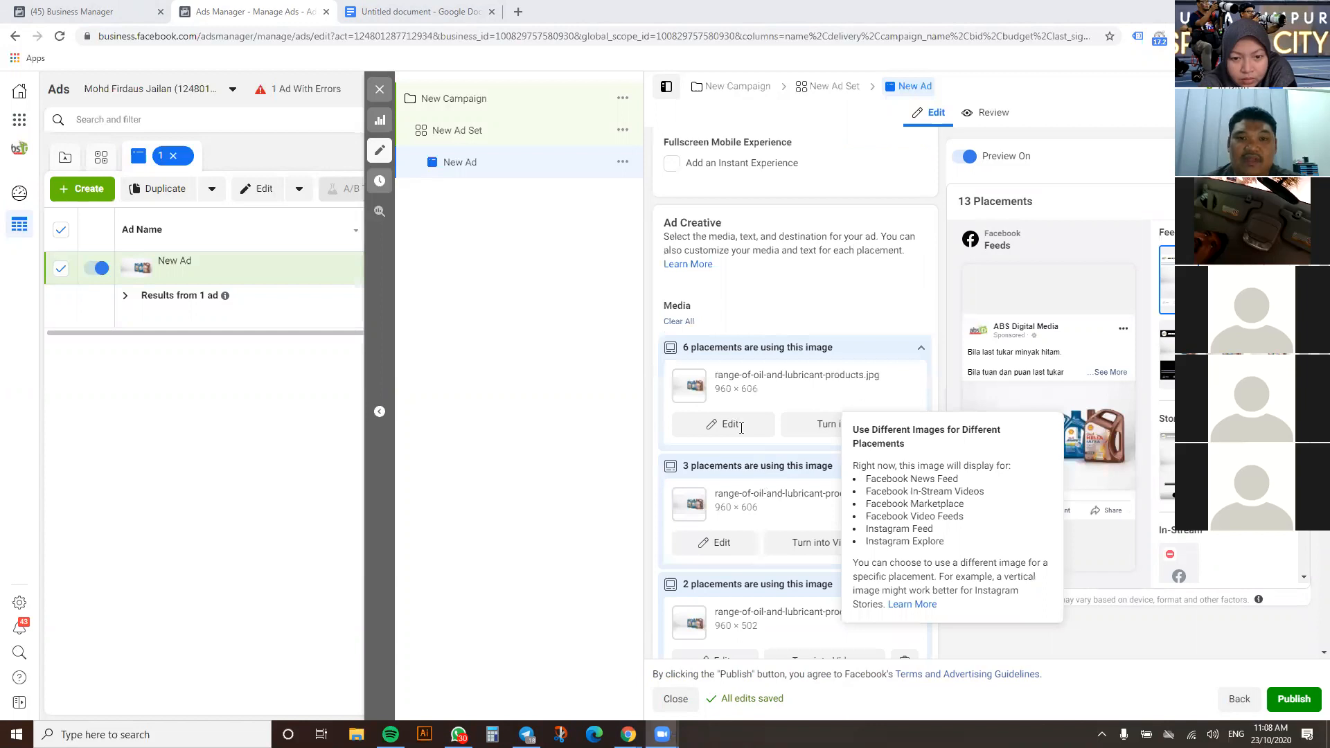
{"action": "scroll", "coordinate": [762, 487], "scroll_direction": "down", "scroll_amount": 7}
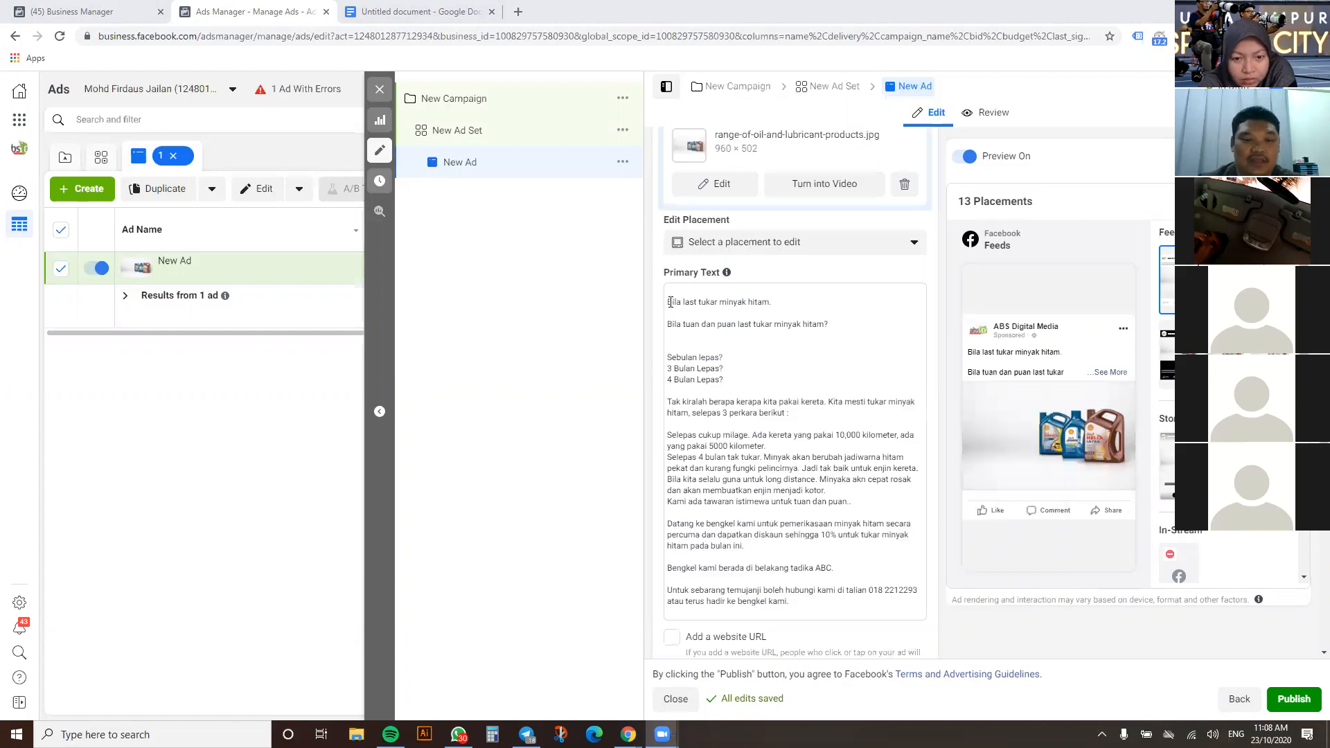
{"action": "left_click", "coordinate": [671, 302]}
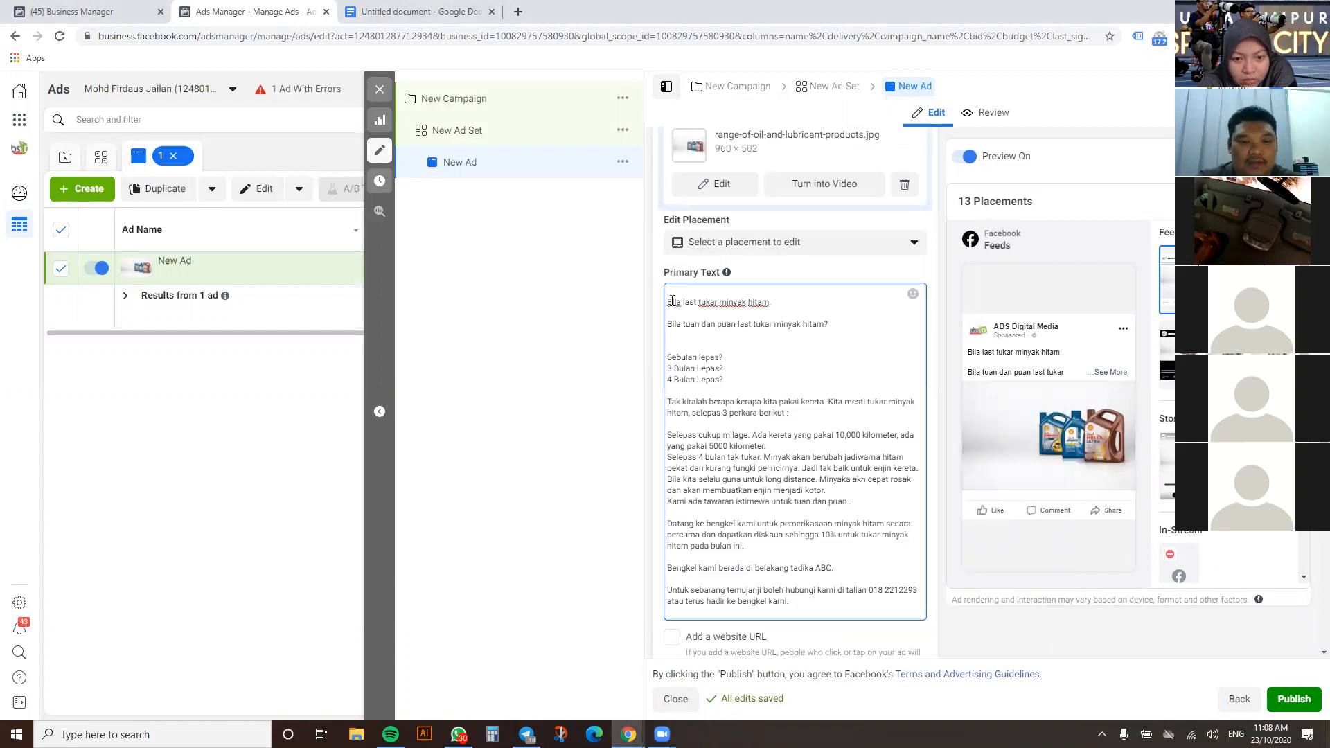
{"action": "type", "text": "k"}
{"action": "type", "text": "i"}
{"action": "type", "text": "ang-or"}
{"action": "type", "text": "ang setia"}
{"action": "type", "text": " Alam"}
{"action": "type", "text": ". D"}
{"action": "type", "text": "ah che"}
{"action": "type", "text": "ck minyak hita"}
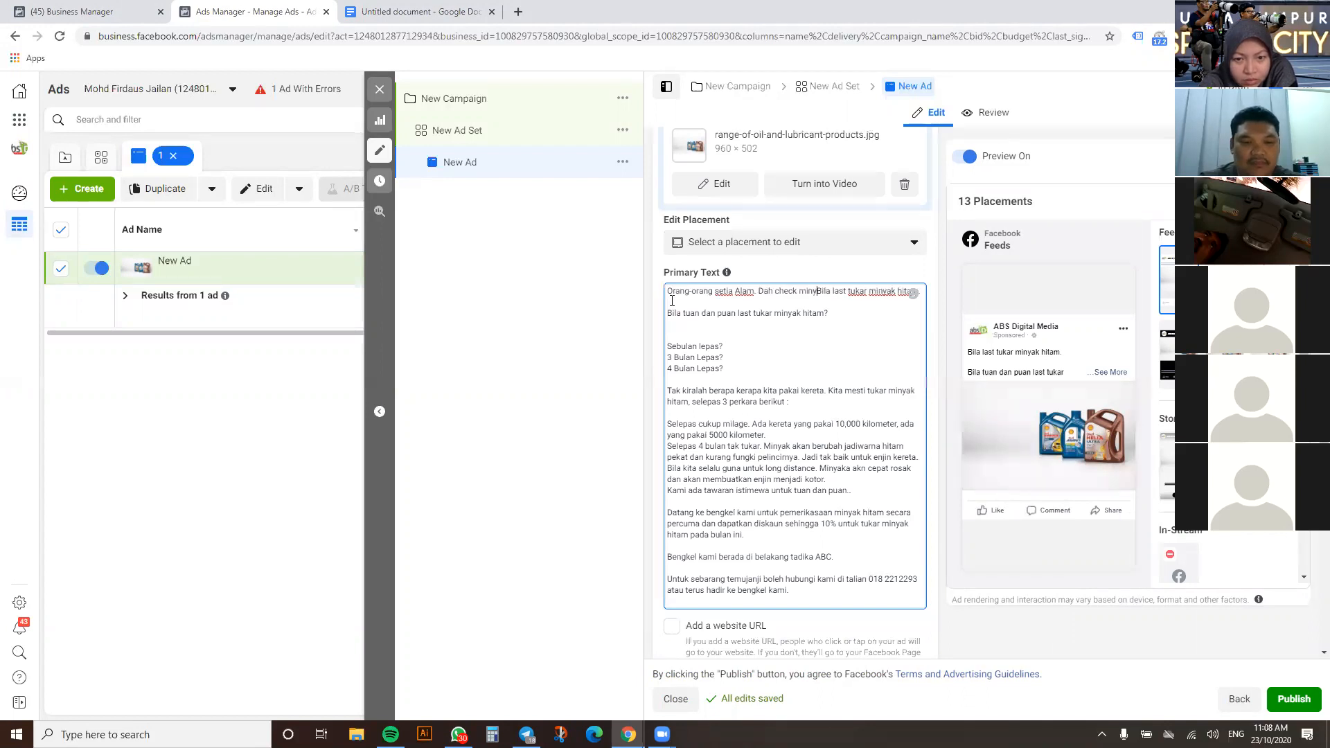
{"action": "type", "text": "m? "}
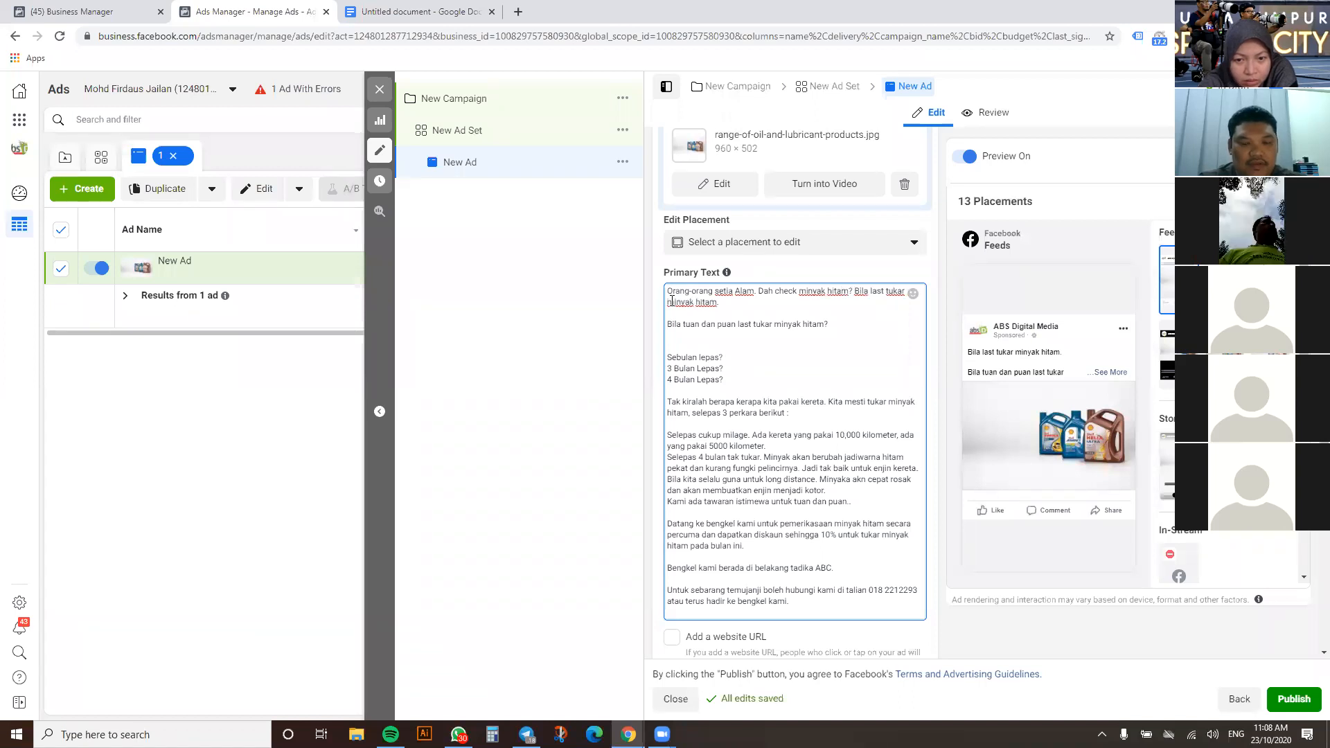
{"action": "type", "text": "Takut ada leak atau sudah kotor, nanti kereta"}
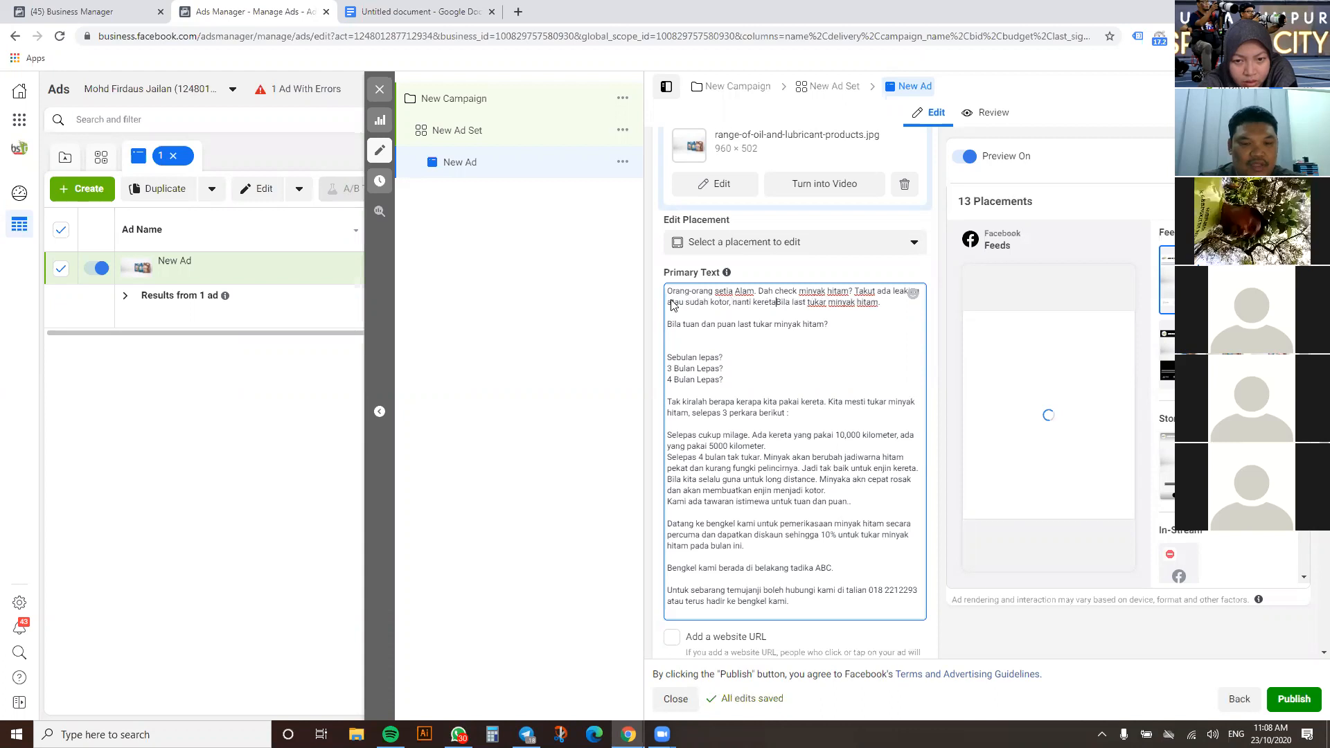
{"action": "type", "text": " boleh jem "}
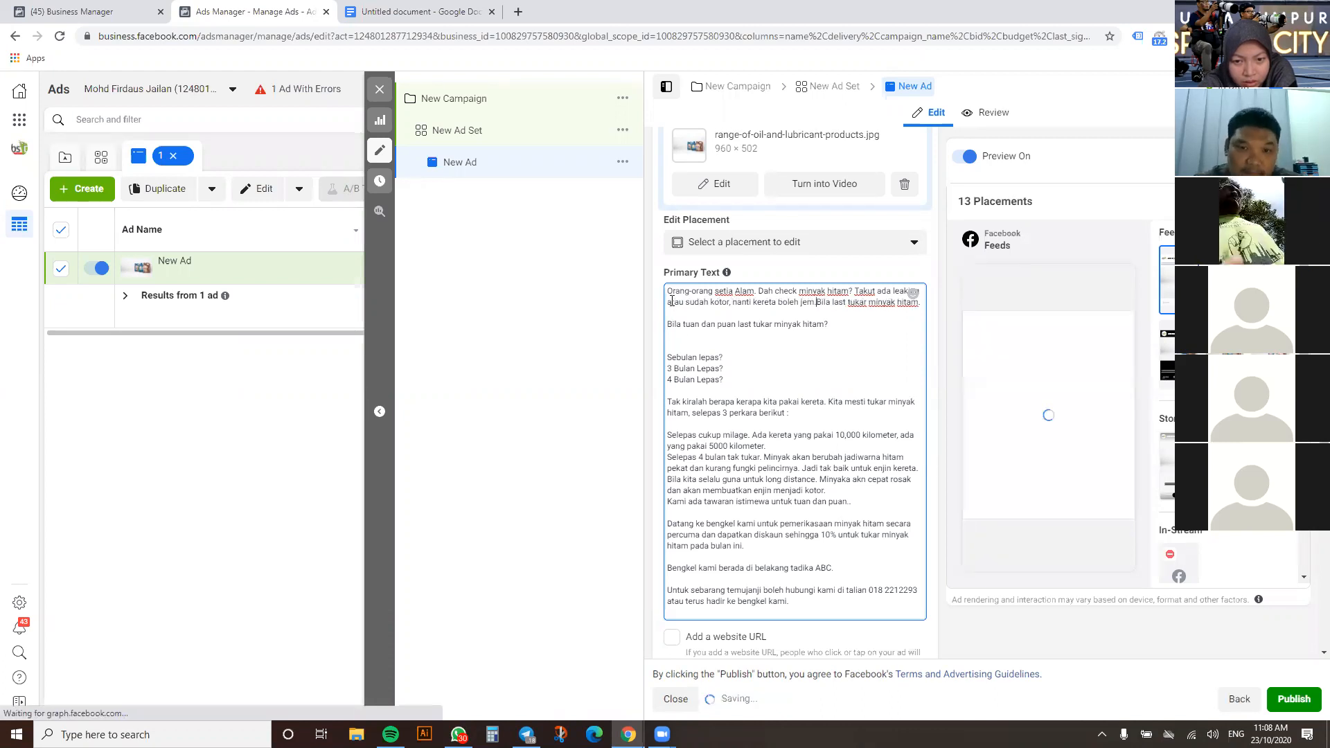
Set the Setia Alam intro apart as its own paragraph in the ad's primary text and remove the line "Bila last tukar minyak hitam."
{"action": "type", "text": "."}
{"action": "key", "text": "Return"}
{"action": "key", "text": "Return"}
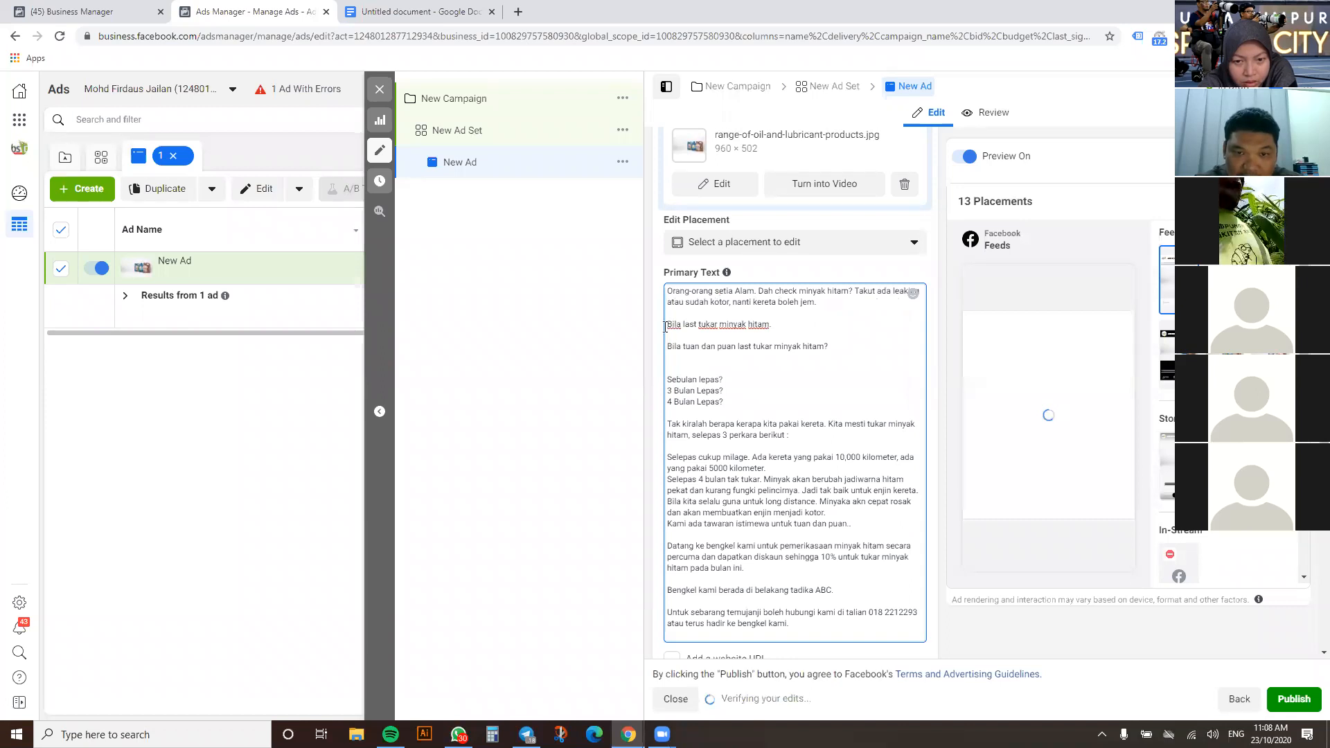
{"action": "triple_click", "coordinate": [665, 326]}
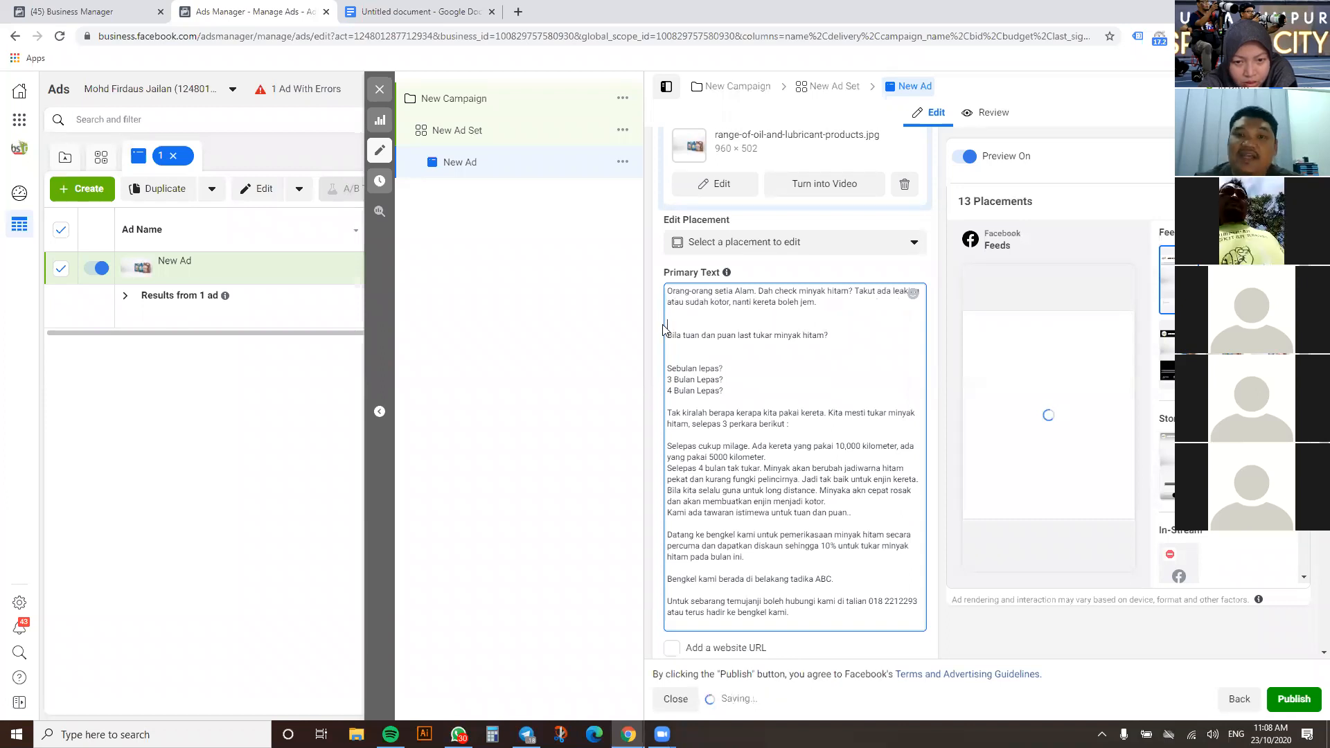
{"action": "key", "text": "BackSpace"}
{"action": "key", "text": "BackSpace"}
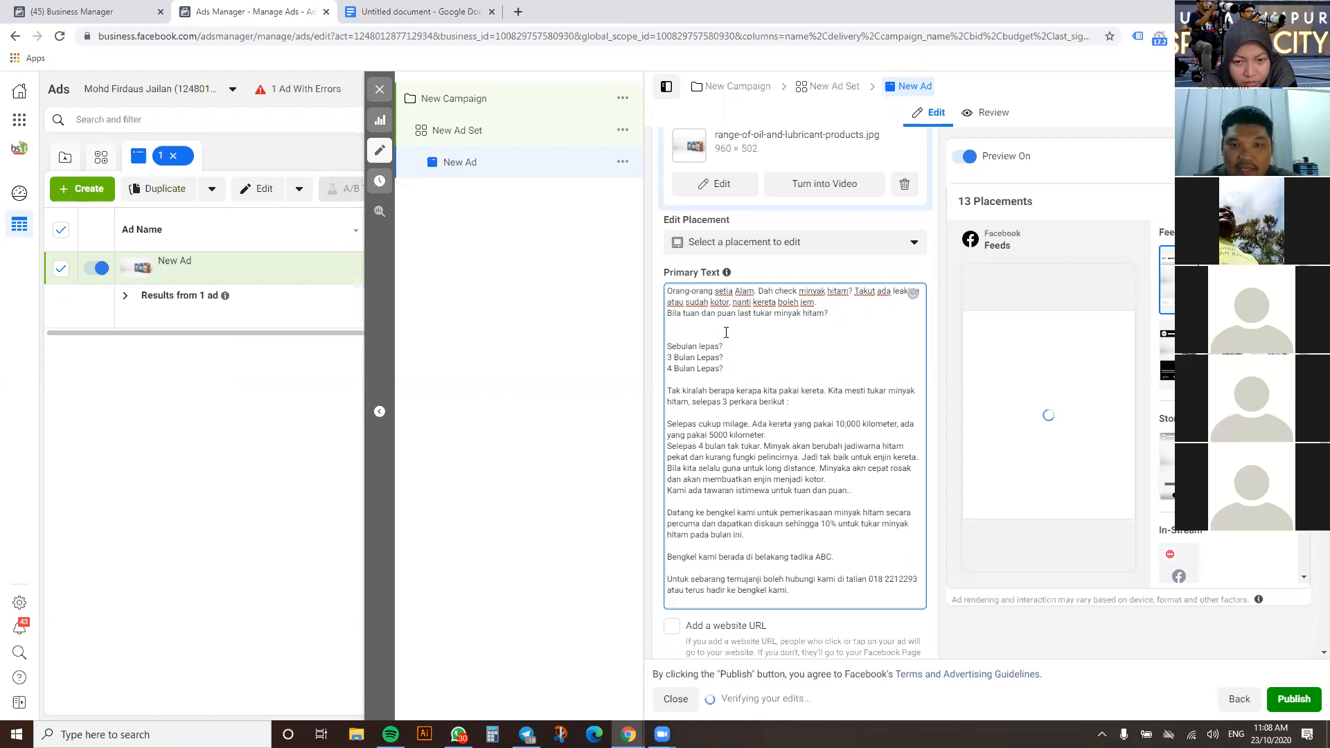
{"action": "key", "text": "Return"}
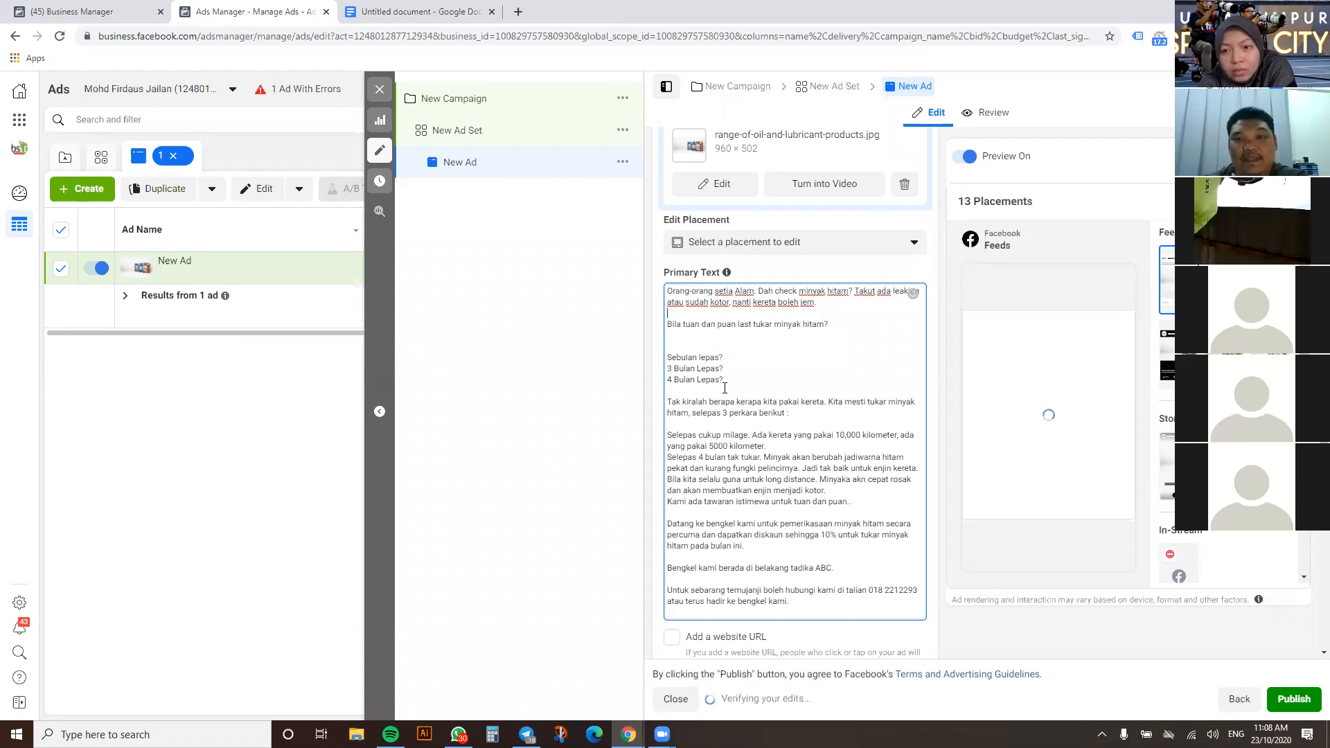
Publish the new campaign with its ad set and ad, and review the ad's text, placements and conversion tracking settings
{"action": "scroll", "coordinate": [705, 374], "scroll_direction": "down", "scroll_amount": 3}
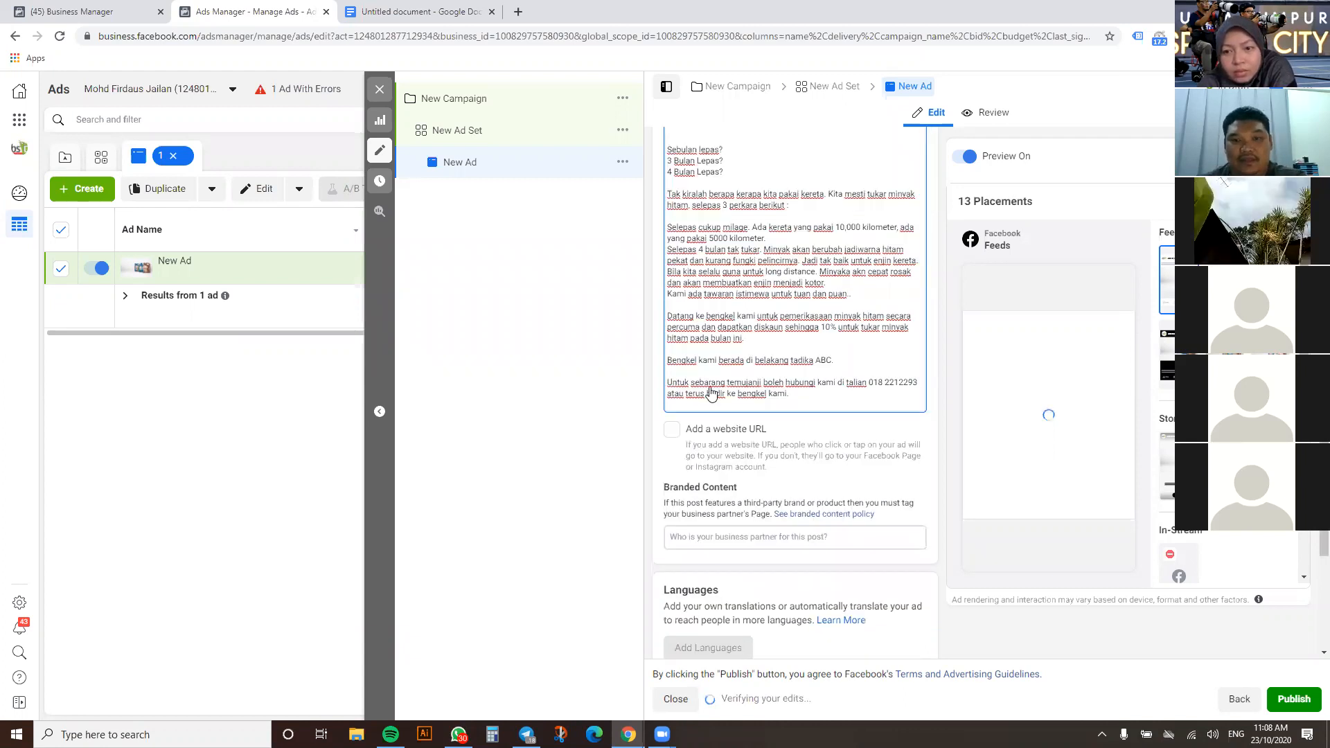
{"action": "scroll", "coordinate": [710, 393], "scroll_direction": "down", "scroll_amount": 5}
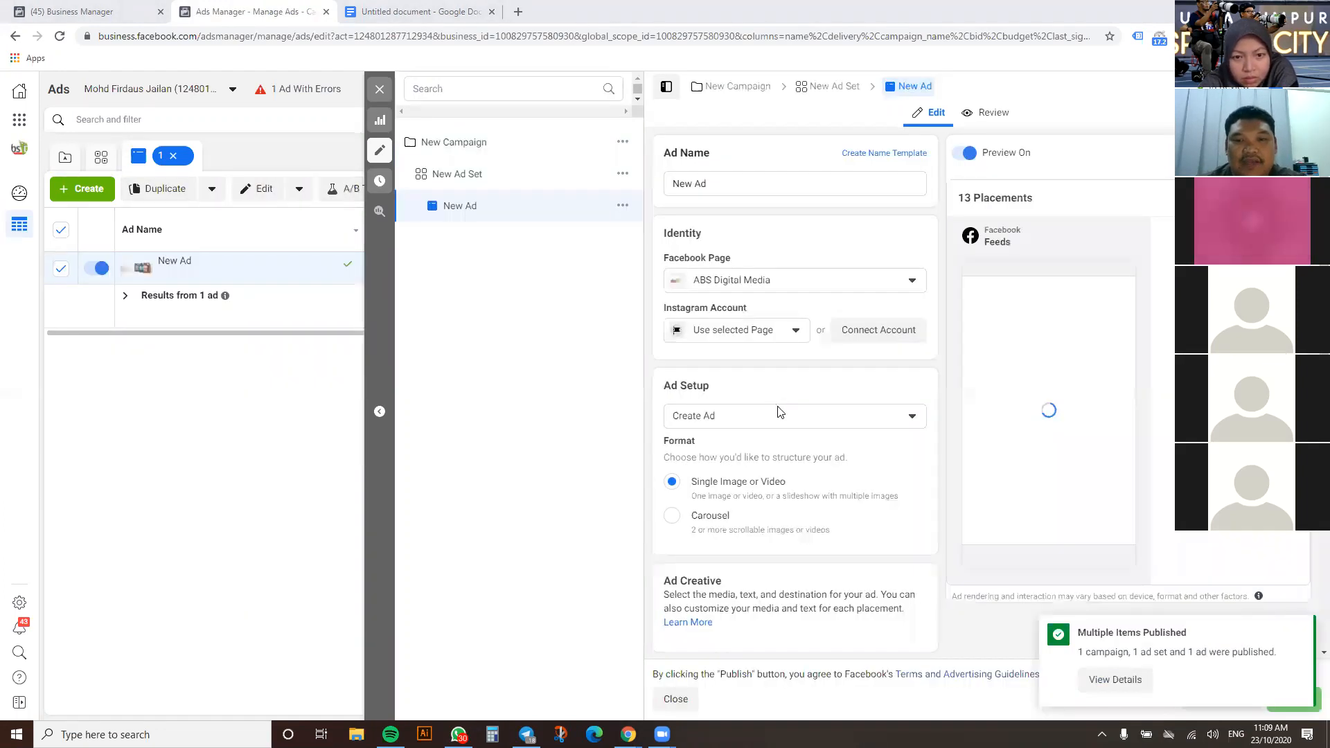
{"action": "scroll", "coordinate": [778, 412], "scroll_direction": "down", "scroll_amount": 8}
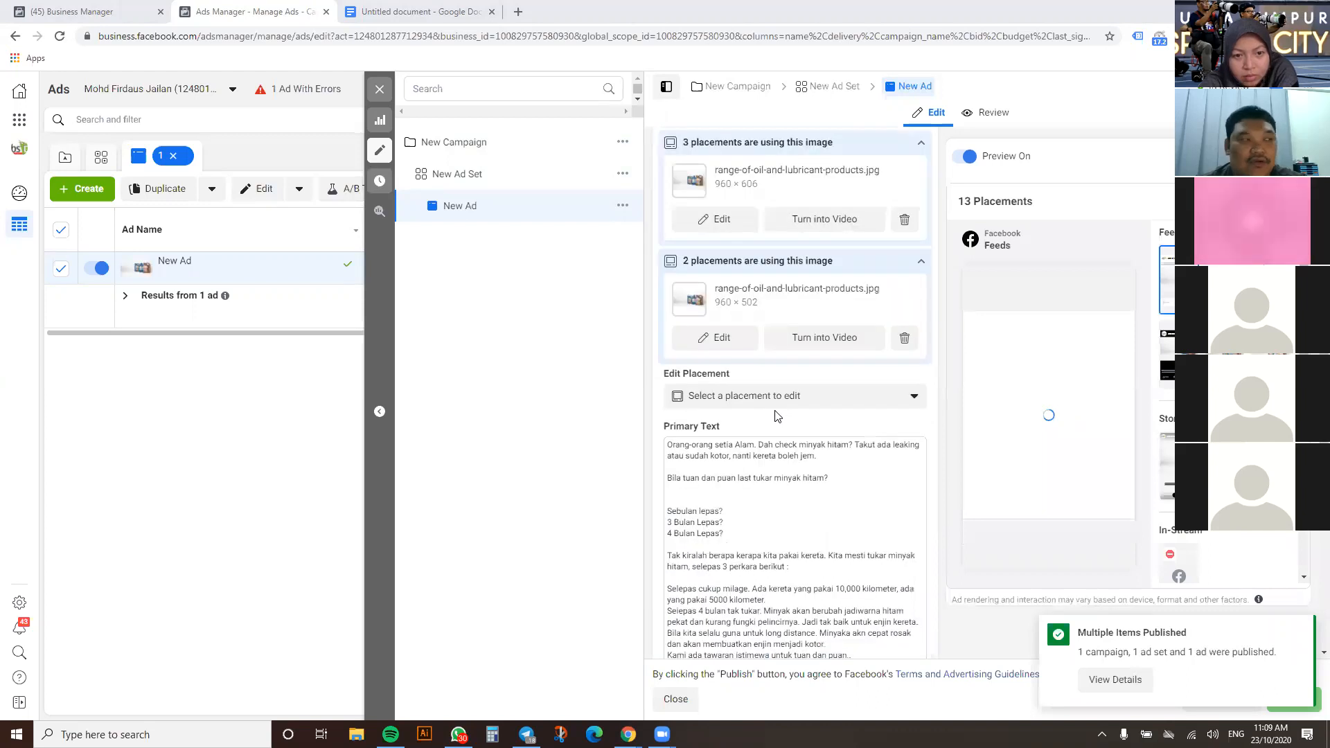
{"action": "scroll", "coordinate": [778, 415], "scroll_direction": "down", "scroll_amount": 8}
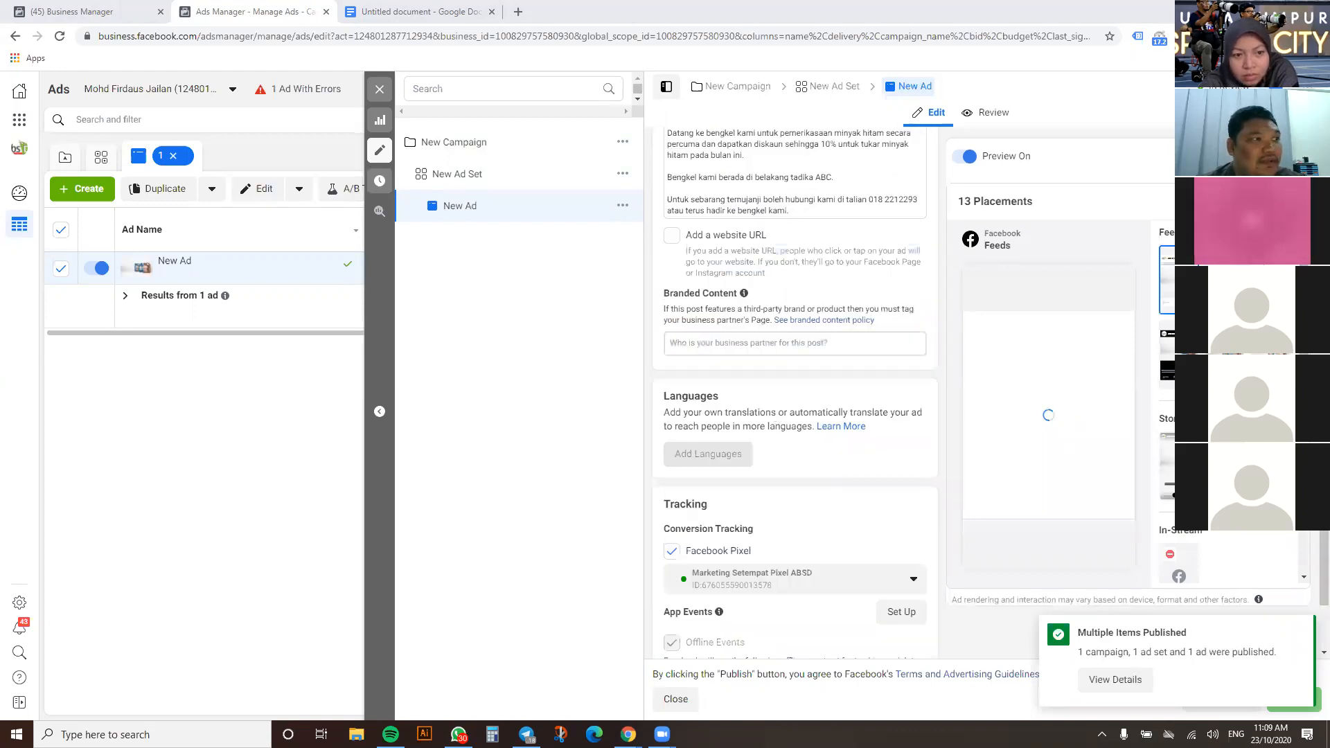
{"action": "scroll", "coordinate": [777, 416], "scroll_direction": "down", "scroll_amount": 2}
{"action": "scroll", "coordinate": [693, 412], "scroll_direction": "down", "scroll_amount": 1}
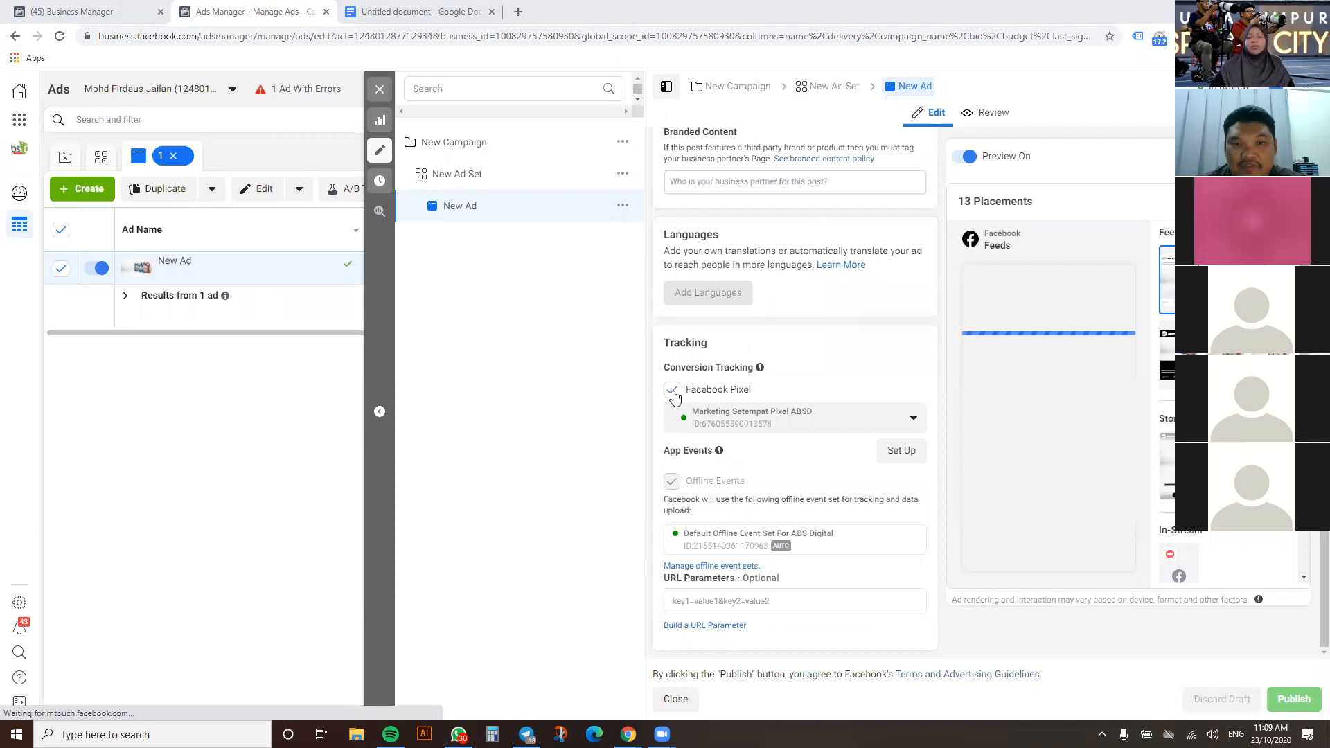
{"action": "left_click", "coordinate": [748, 385]}
{"action": "scroll", "coordinate": [749, 381], "scroll_direction": "up", "scroll_amount": 5}
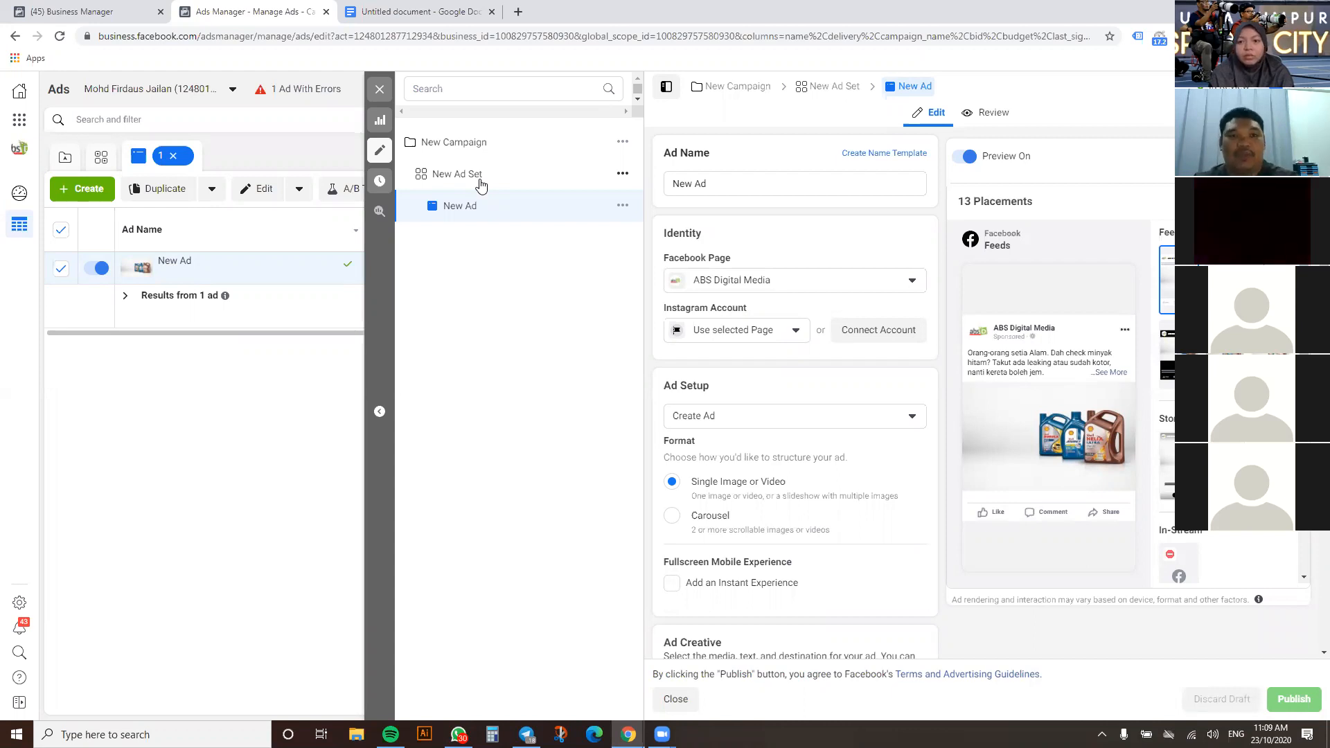
Rename the new campaign as "Tukar Minyak Hitam"
{"action": "left_click", "coordinate": [481, 182]}
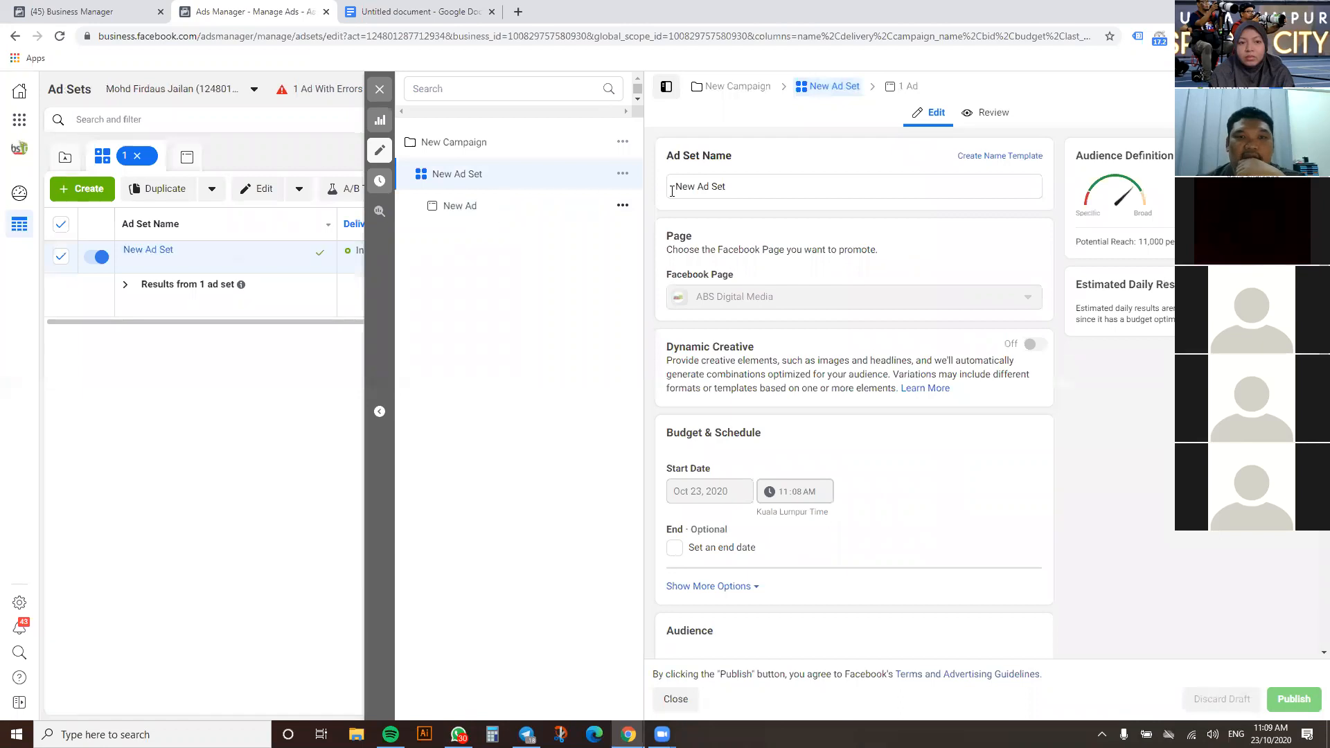
{"action": "left_click", "coordinate": [484, 149]}
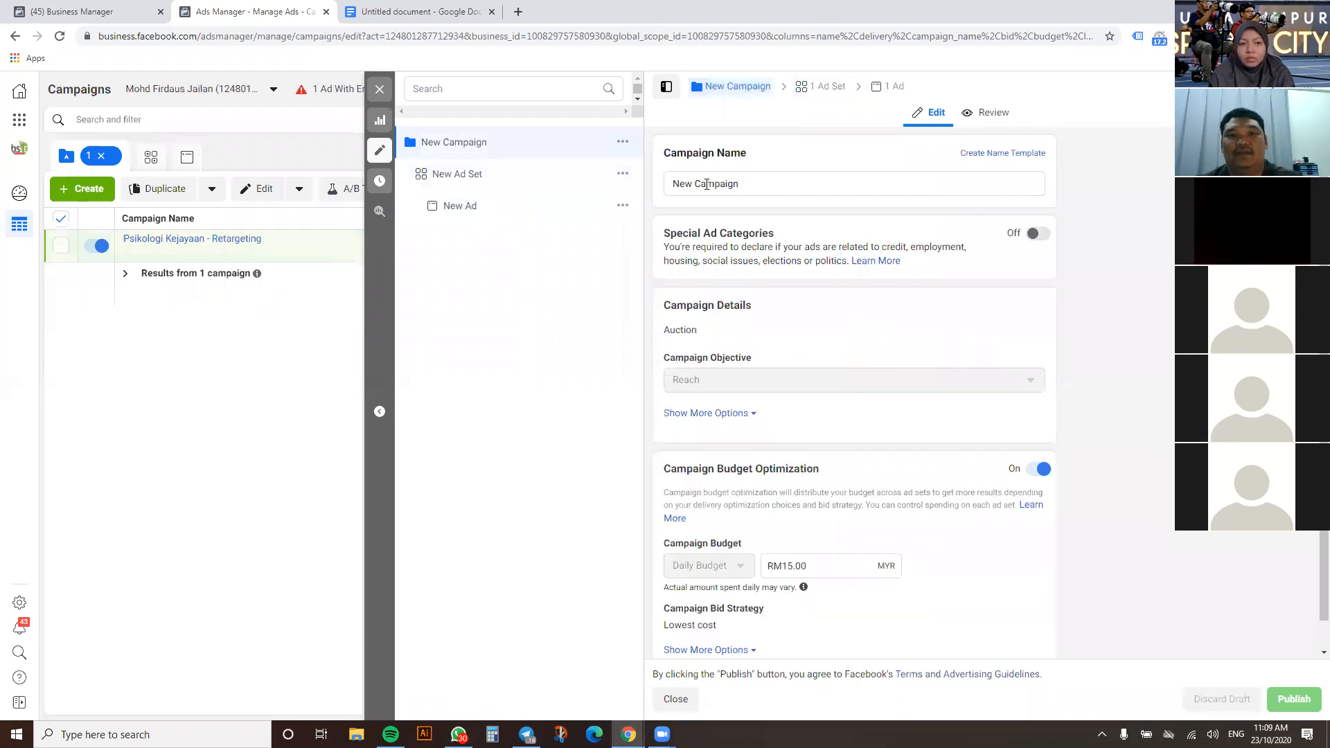
{"action": "triple_click", "coordinate": [725, 183]}
{"action": "type", "text": "Tukar Minyak Hitam"}
{"action": "double_click", "coordinate": [758, 181]}
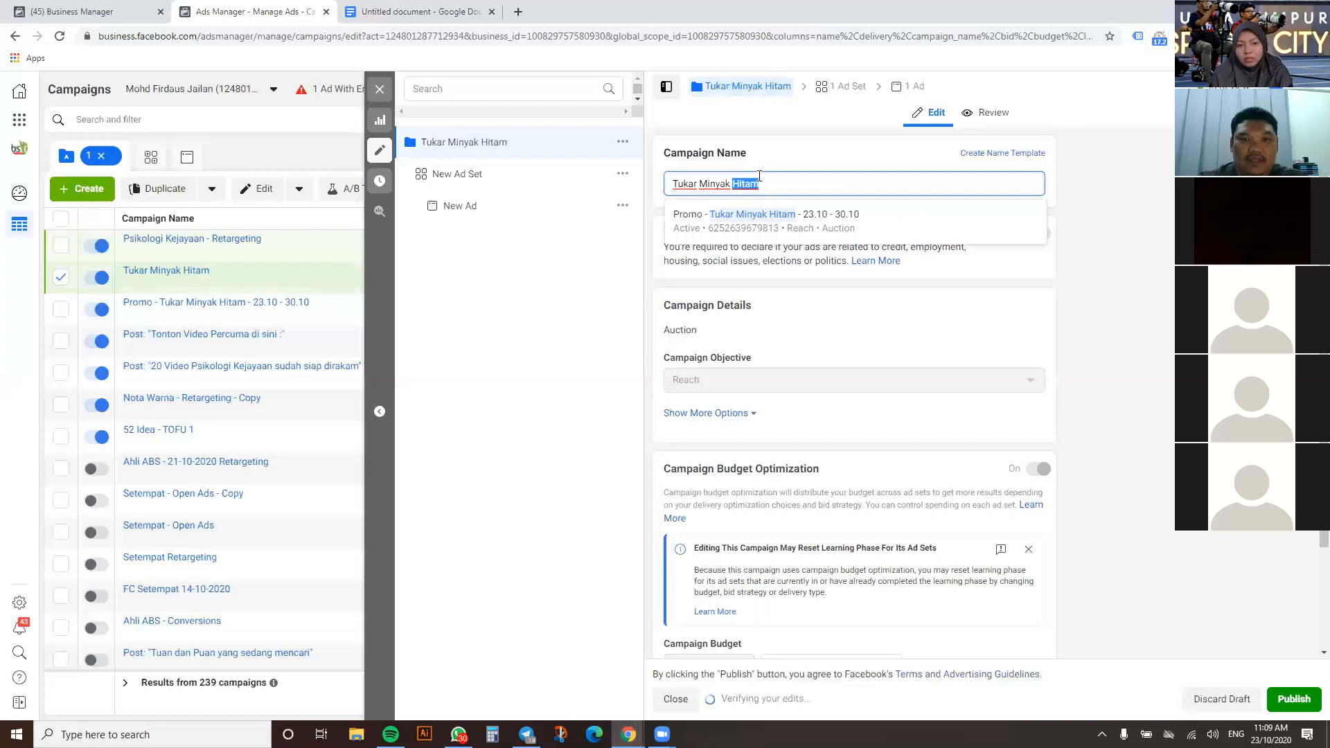
{"action": "left_click", "coordinate": [759, 181]}
{"action": "left_click", "coordinate": [765, 182]}
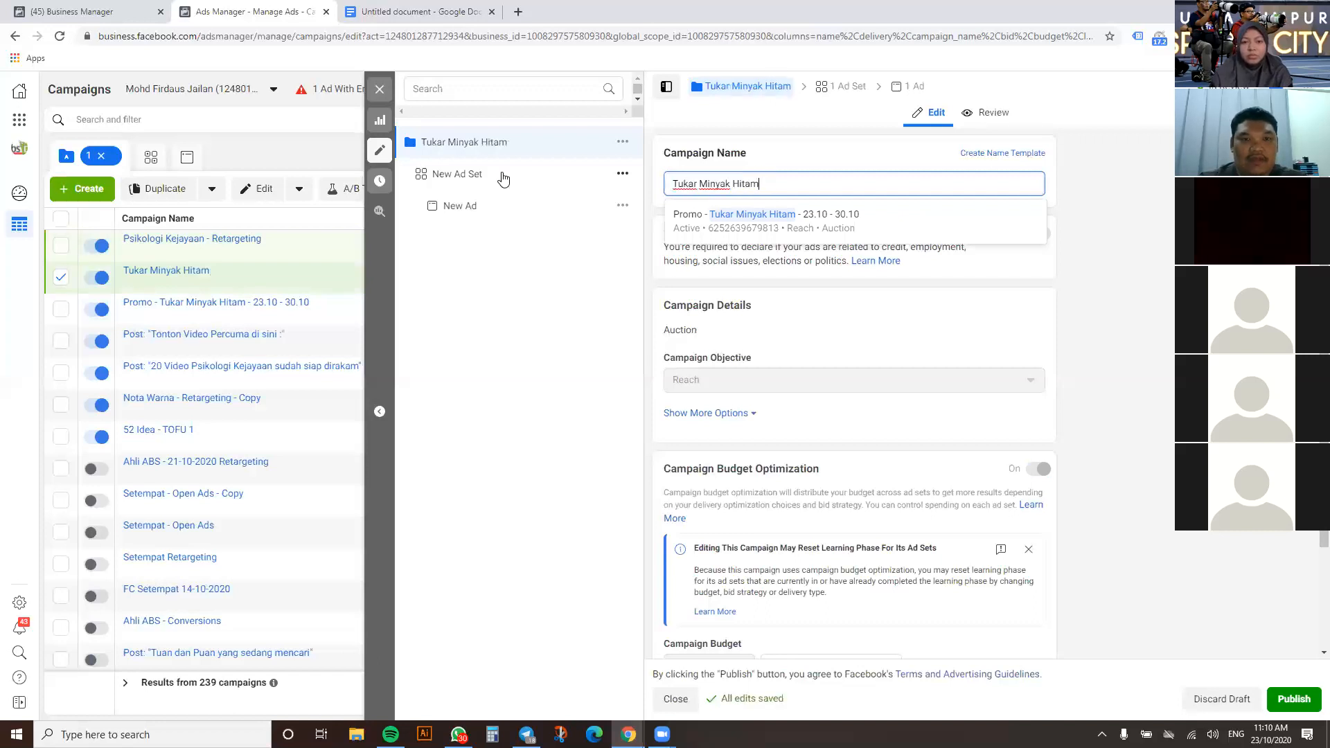
Rename the campaign's ad set as "Tukar Minyak Hitam - Bengkel"
{"action": "left_click", "coordinate": [475, 175]}
{"action": "double_click", "coordinate": [751, 185]}
{"action": "key", "text": "ctrl+a"}
{"action": "type", "text": "Tukar Minyak Hitam"}
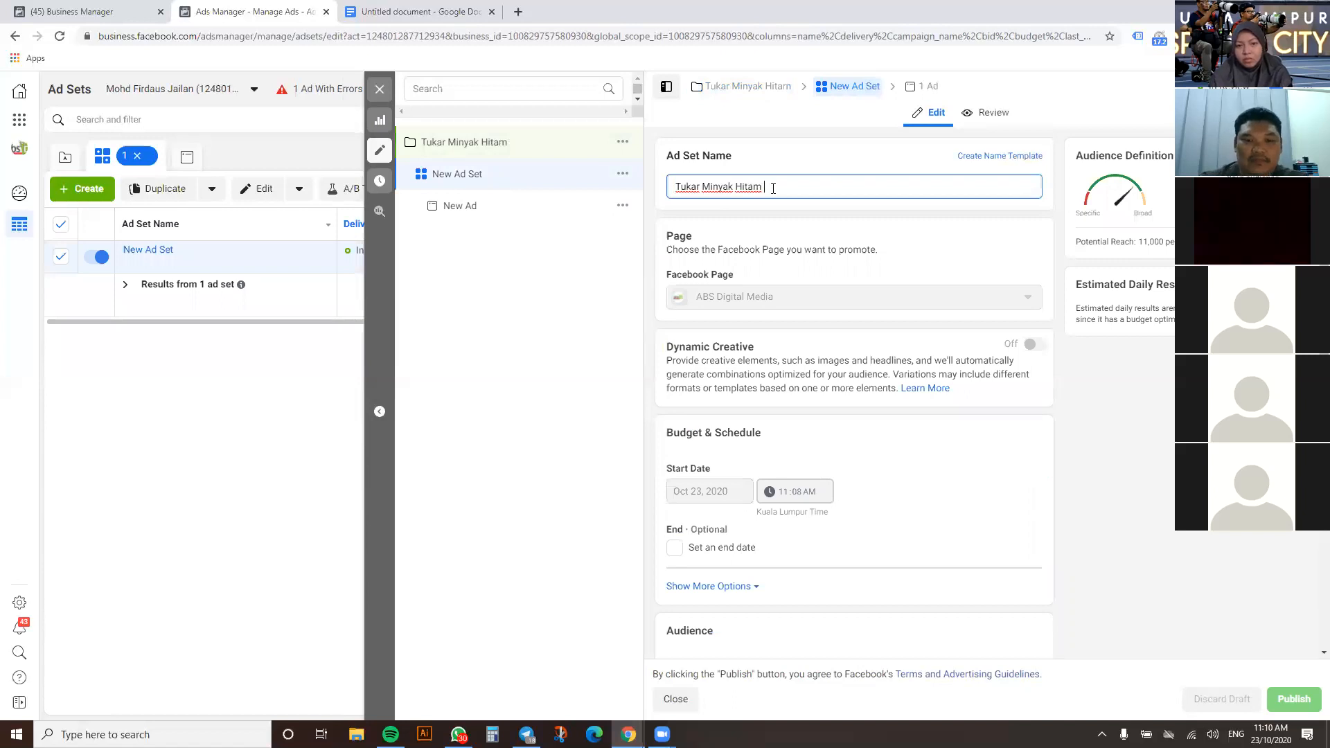
{"action": "type", "text": "- Bengkel"}
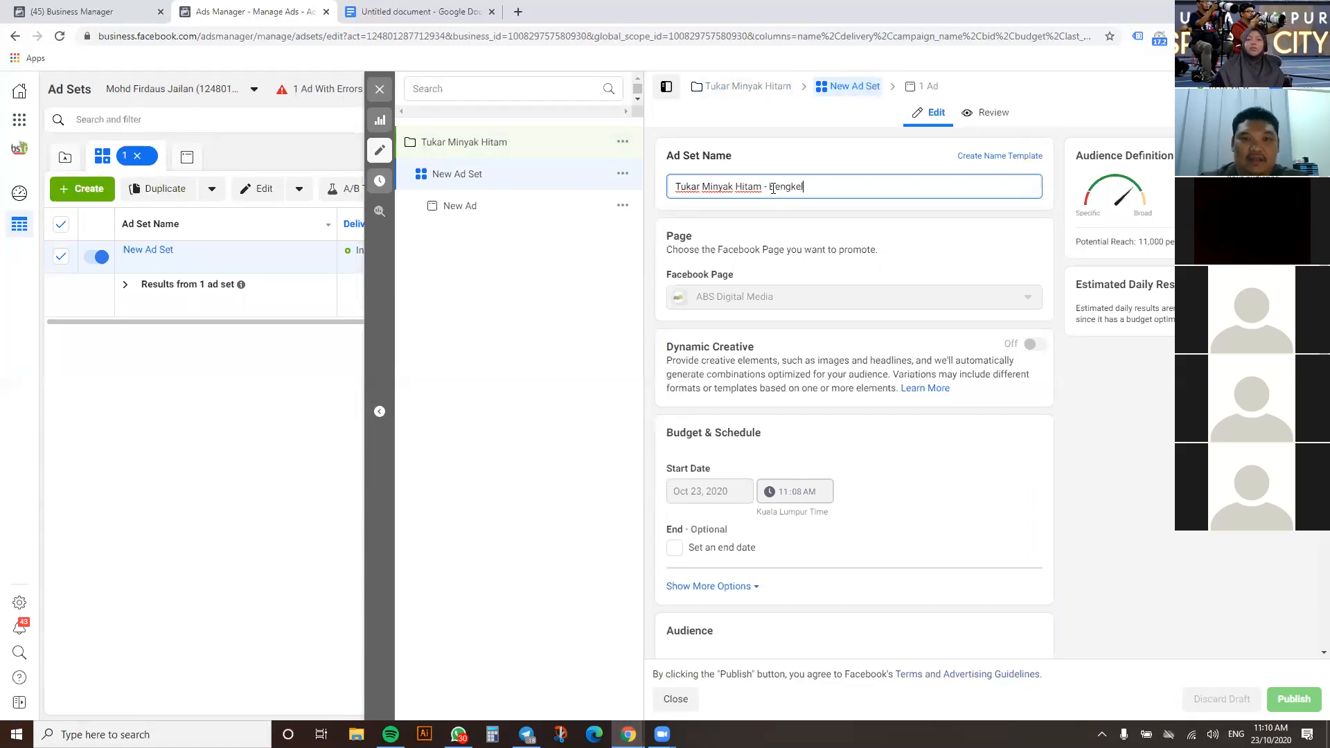
{"action": "left_click", "coordinate": [533, 237]}
Rename the ad in the Bengkel ad set as "Tukar Minyak Hitam Bengkel - Iklan 1"
{"action": "left_click", "coordinate": [528, 210]}
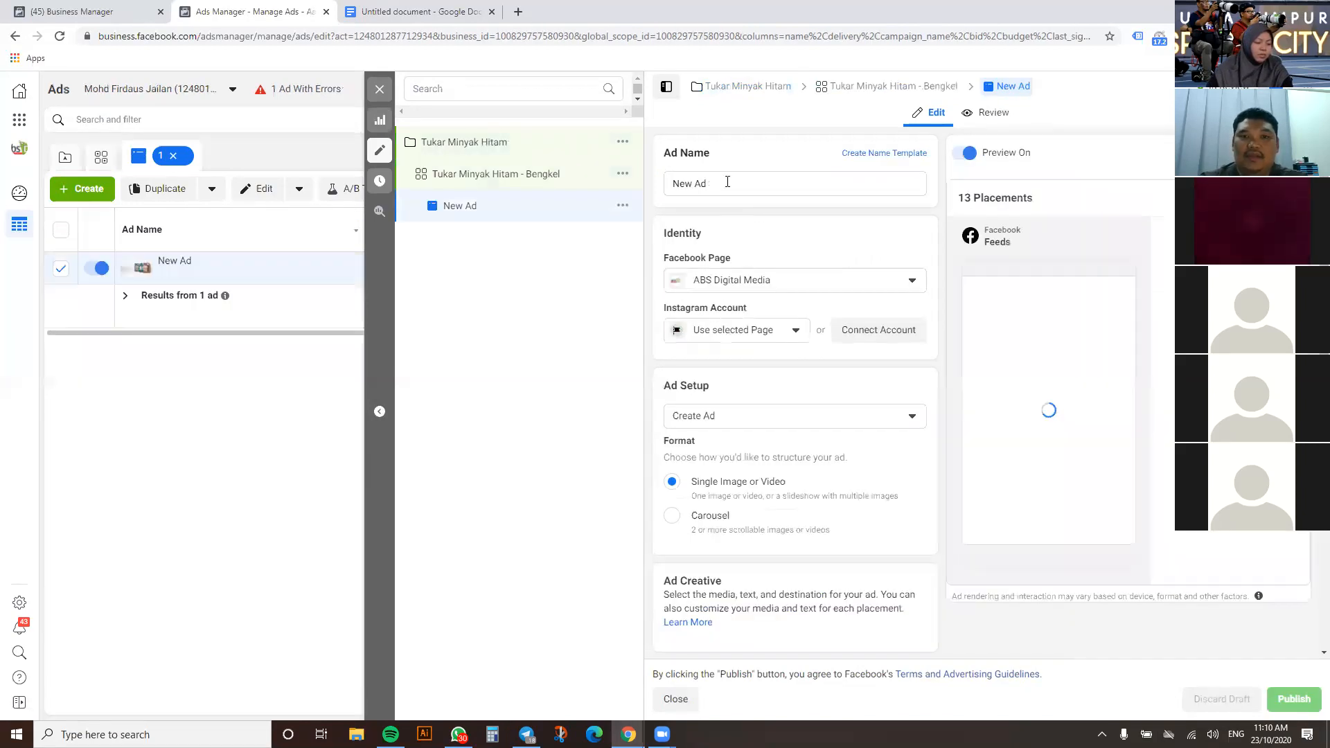
{"action": "triple_click", "coordinate": [727, 182]}
{"action": "type", "text": "Tukar "}
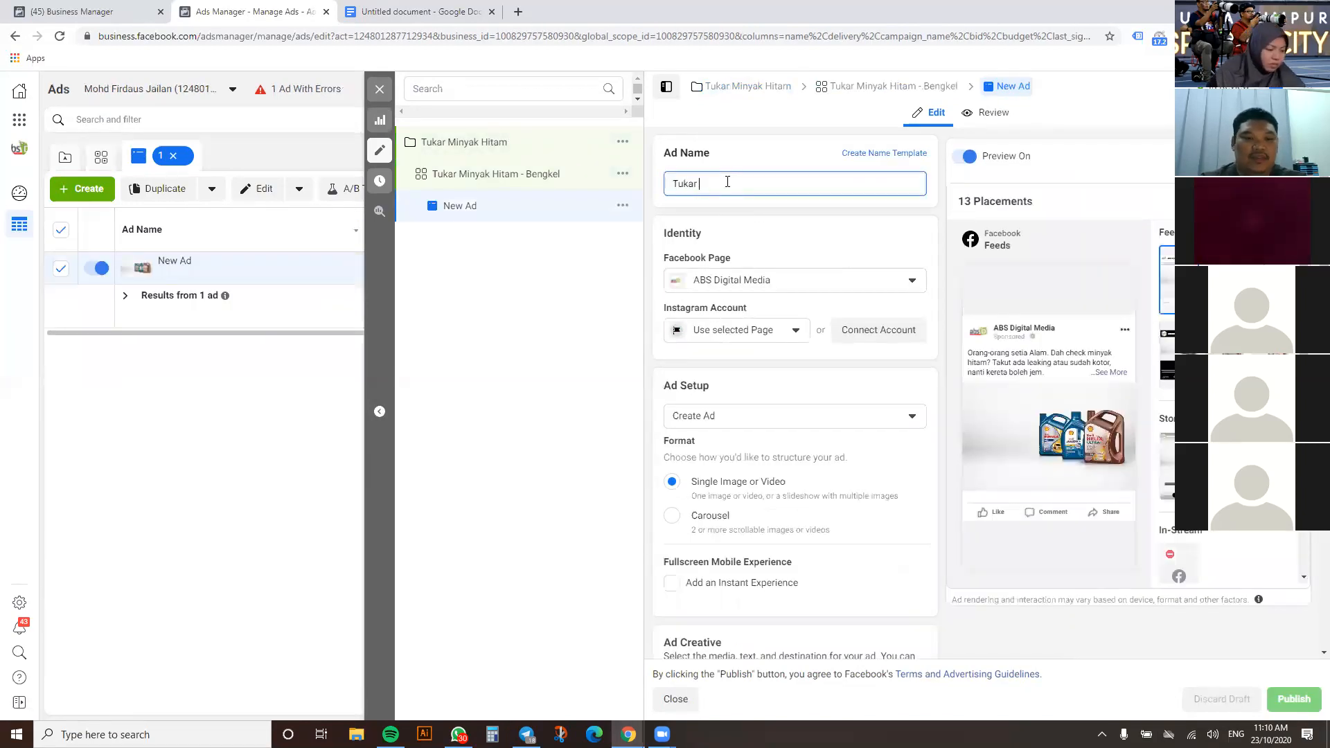
{"action": "type", "text": "Minyak Hitam Be"}
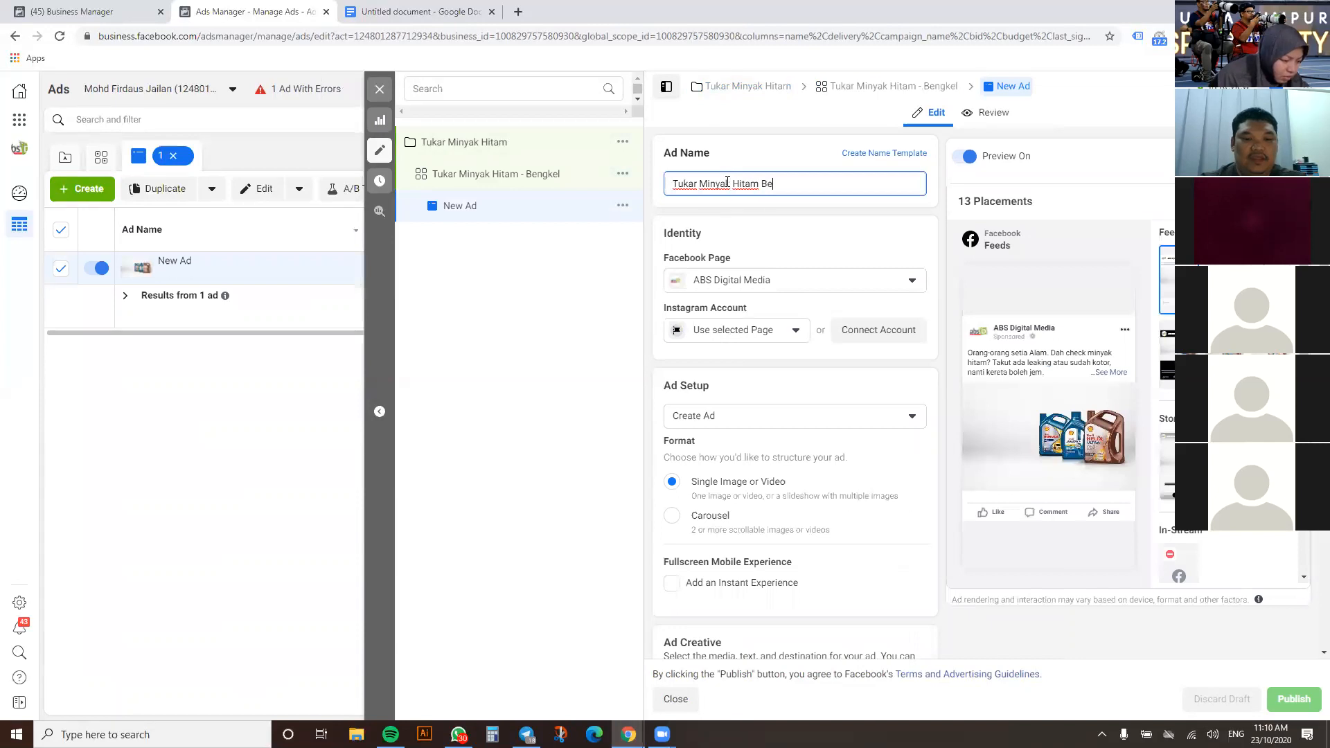
{"action": "type", "text": "ngeke"}
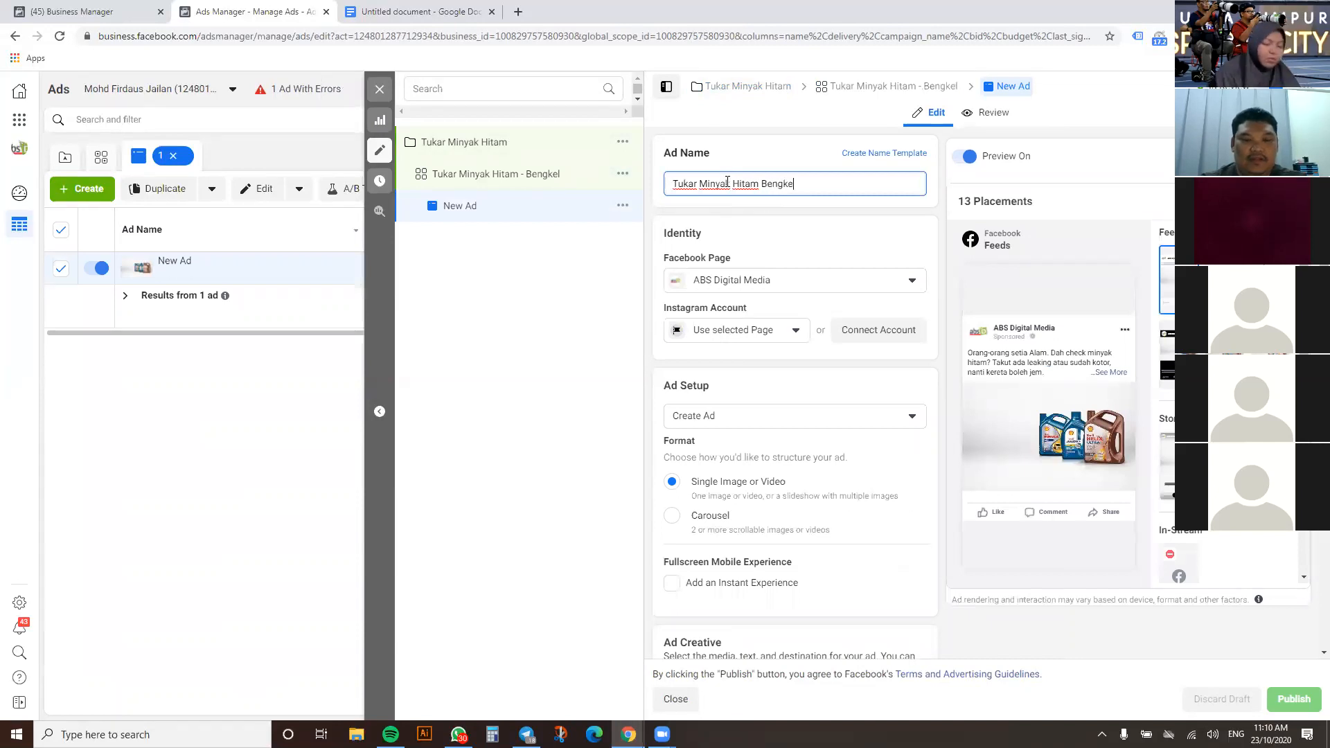
{"action": "type", "text": "l - Iklan 1"}
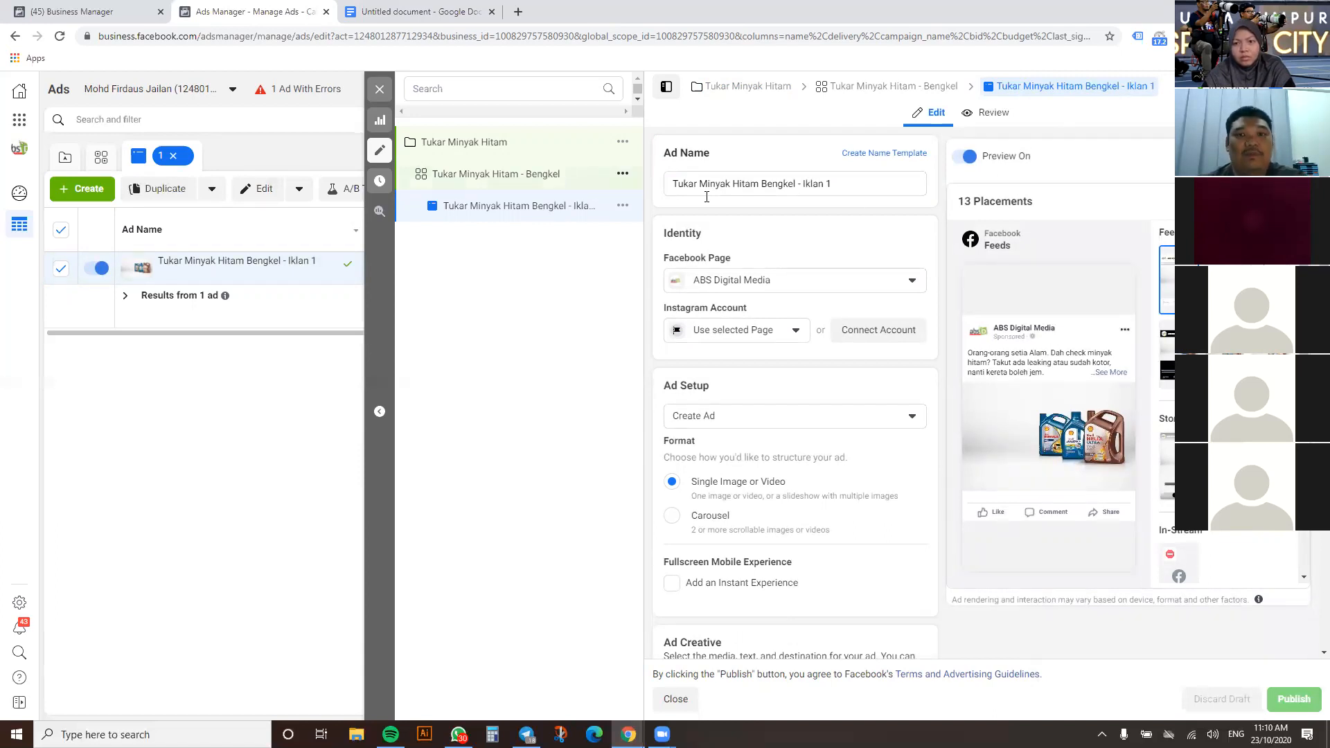
Duplicate the Tukar Minyak Hitam - Bengkel ad set and rename the copy as "Tukar Minyak Hitam - Perodua"
{"action": "left_click", "coordinate": [504, 142]}
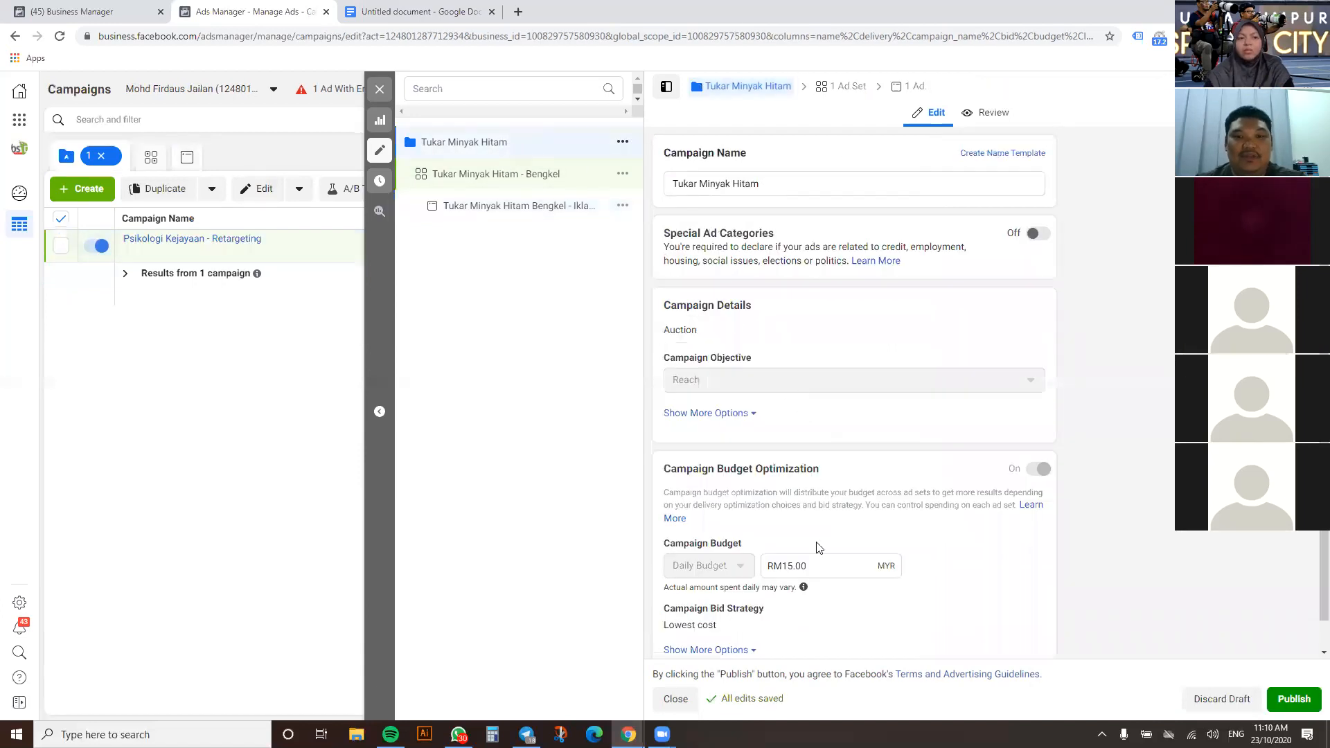
{"action": "left_click", "coordinate": [485, 181]}
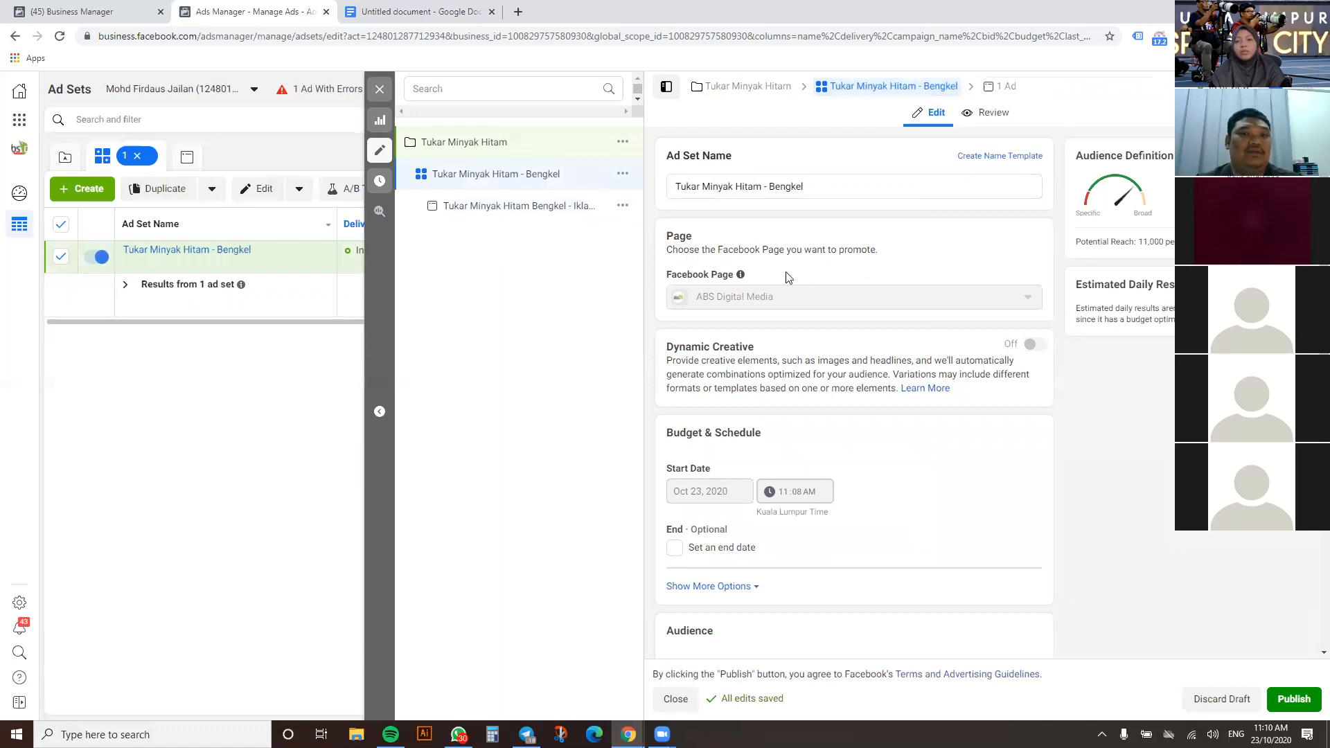
{"action": "left_click", "coordinate": [622, 174]}
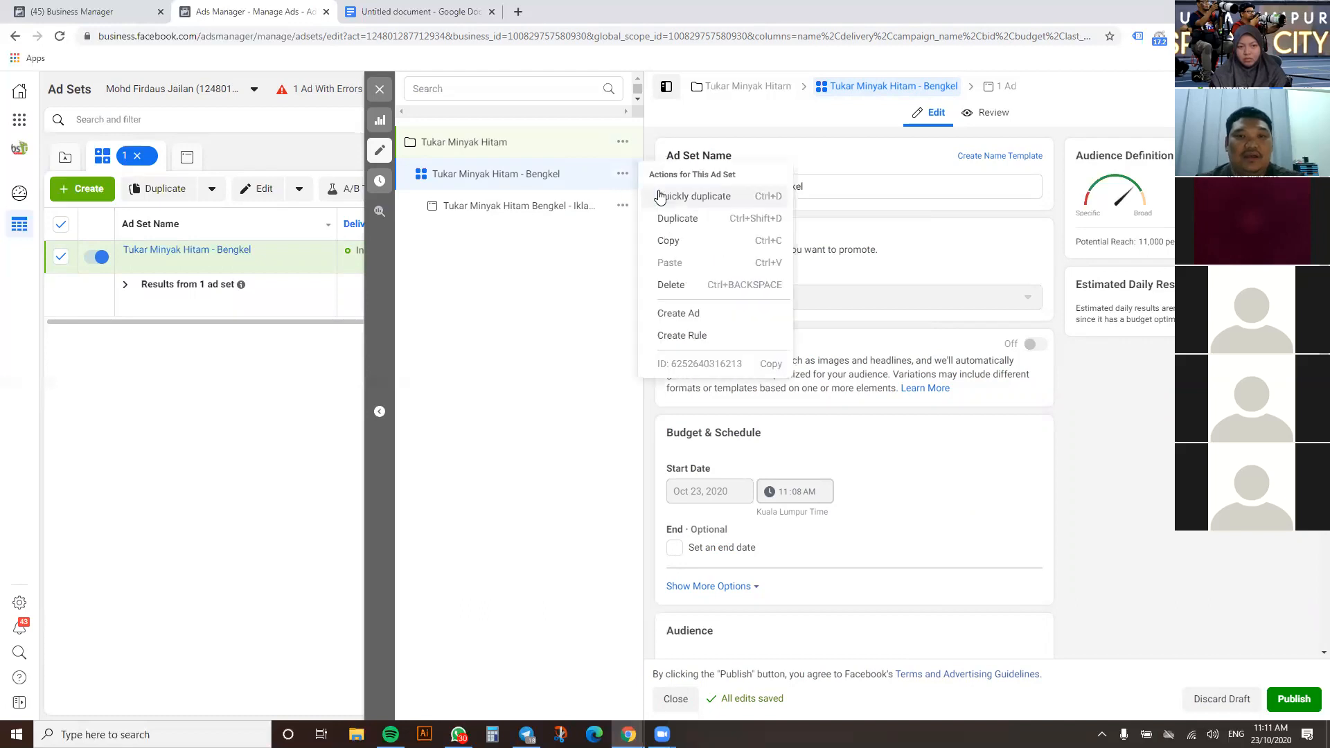
{"action": "left_click", "coordinate": [662, 220]}
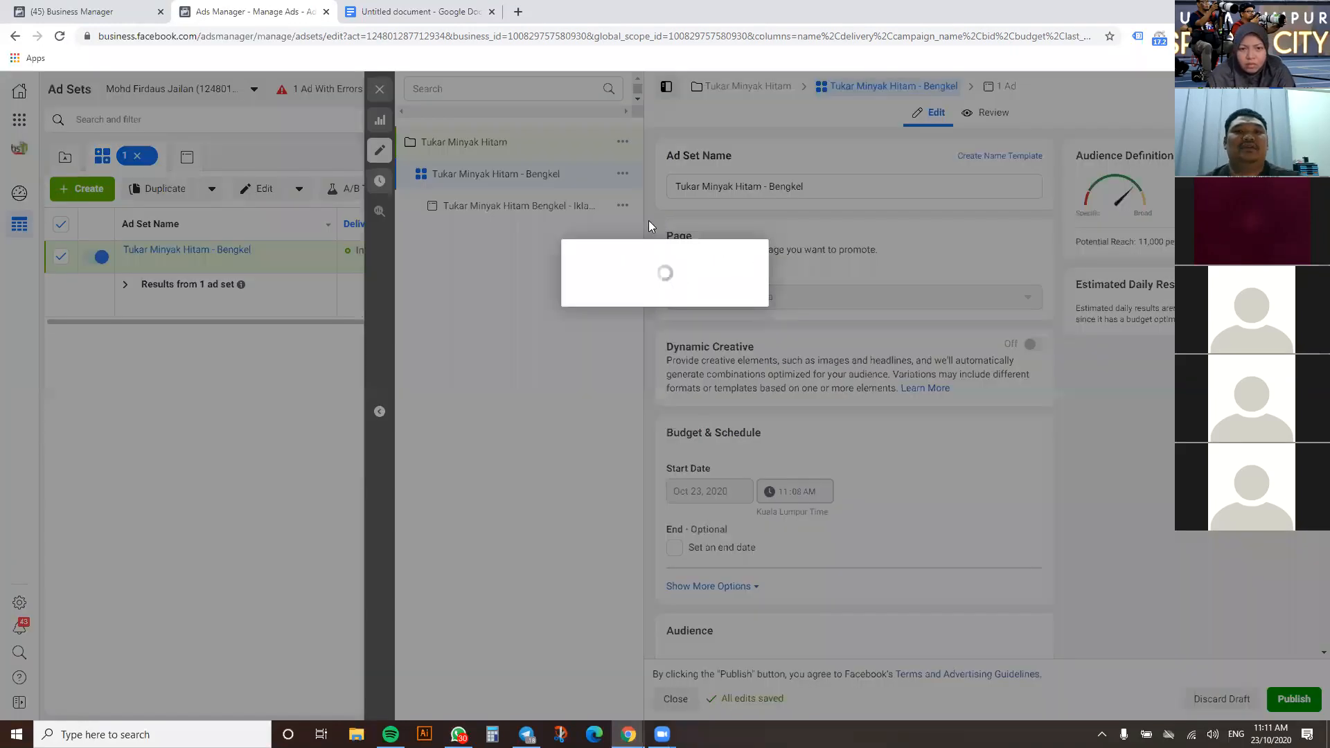
{"action": "left_click", "coordinate": [820, 486]}
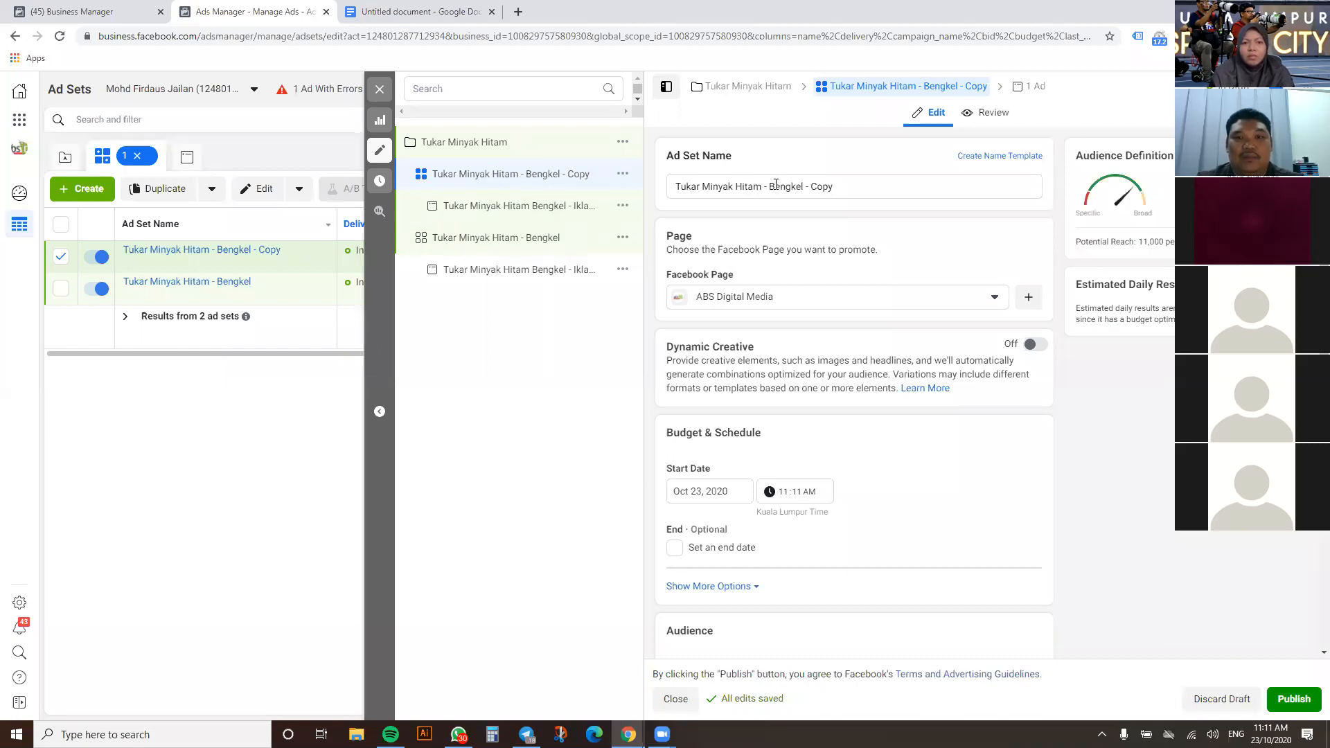
{"action": "left_click_drag", "start_coordinate": [769, 185], "coordinate": [852, 185]}
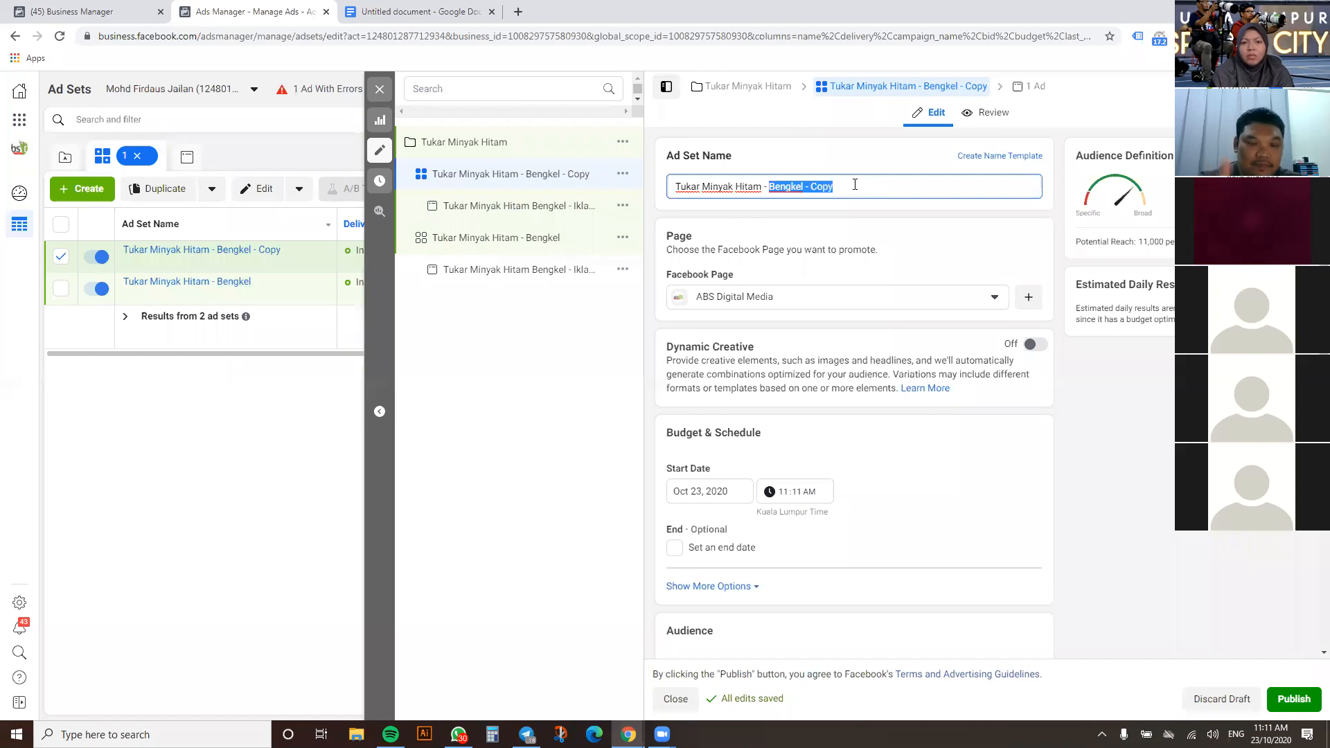
{"action": "type", "text": "Perodua"}
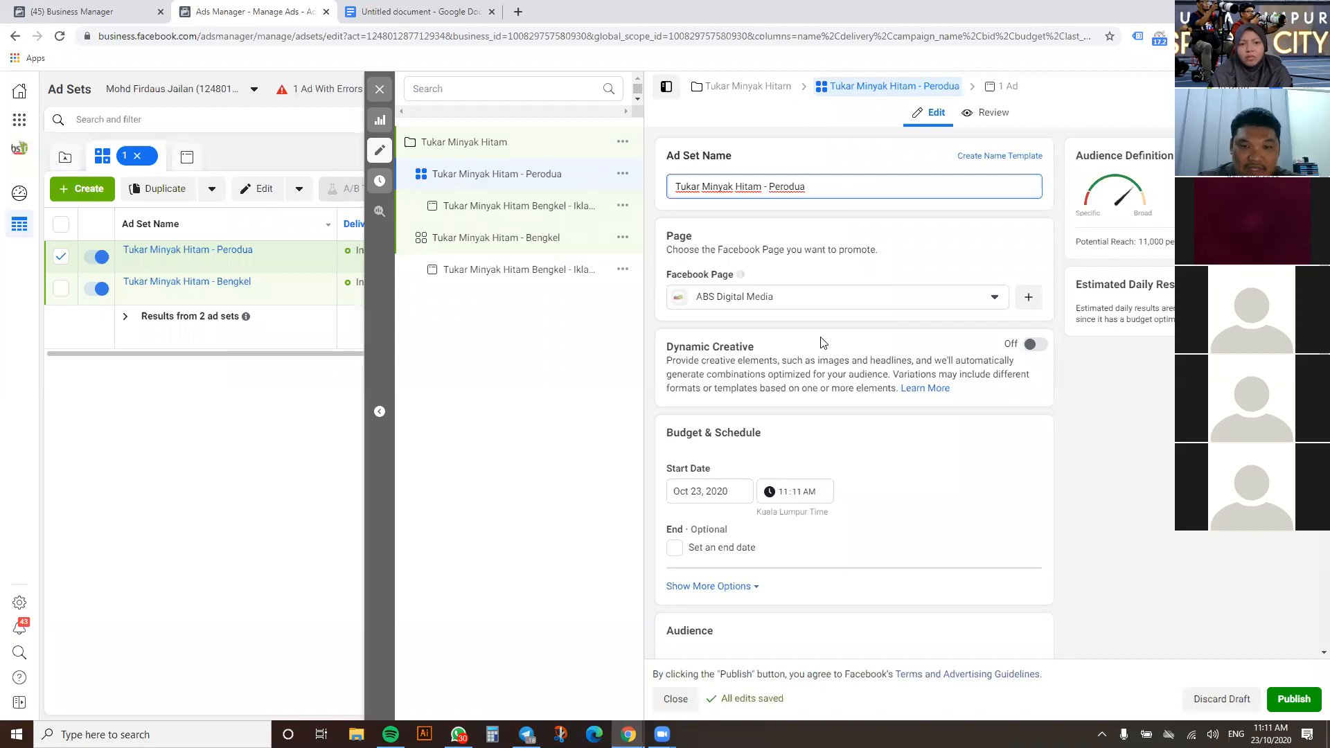
Search the saved audiences for "pero" and assign Promo Bengkel Setia Alam - Perodua to the Perodua ad set
{"action": "scroll", "coordinate": [822, 340], "scroll_direction": "down", "scroll_amount": 5}
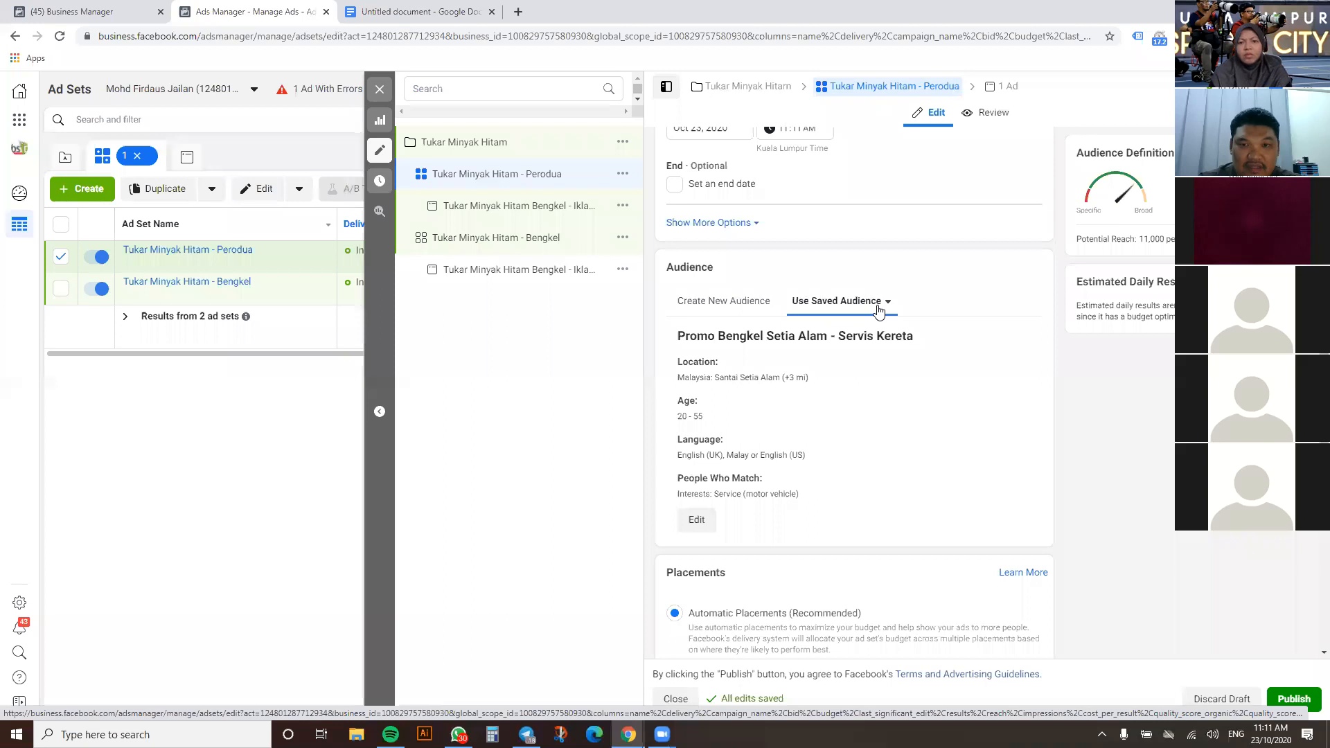
{"action": "left_click", "coordinate": [879, 308]}
{"action": "left_click", "coordinate": [870, 334]}
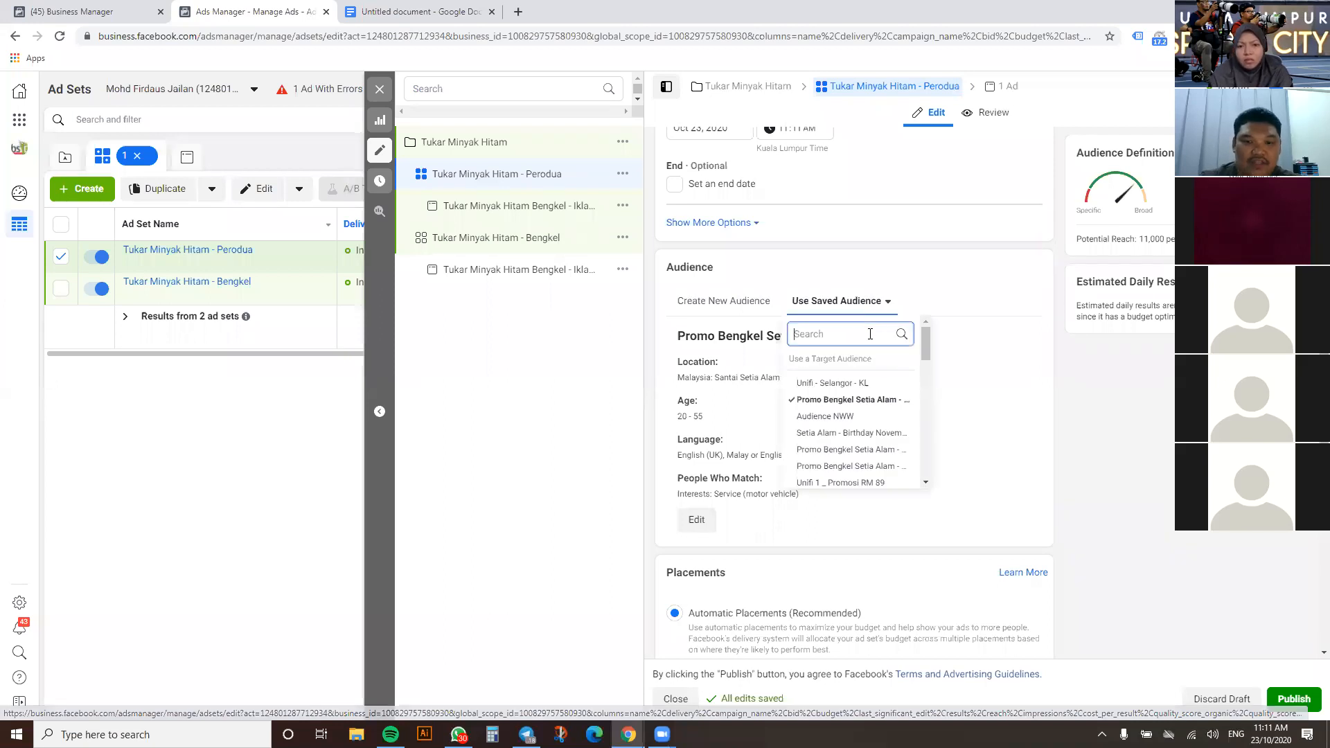
{"action": "type", "text": "perdodua"}
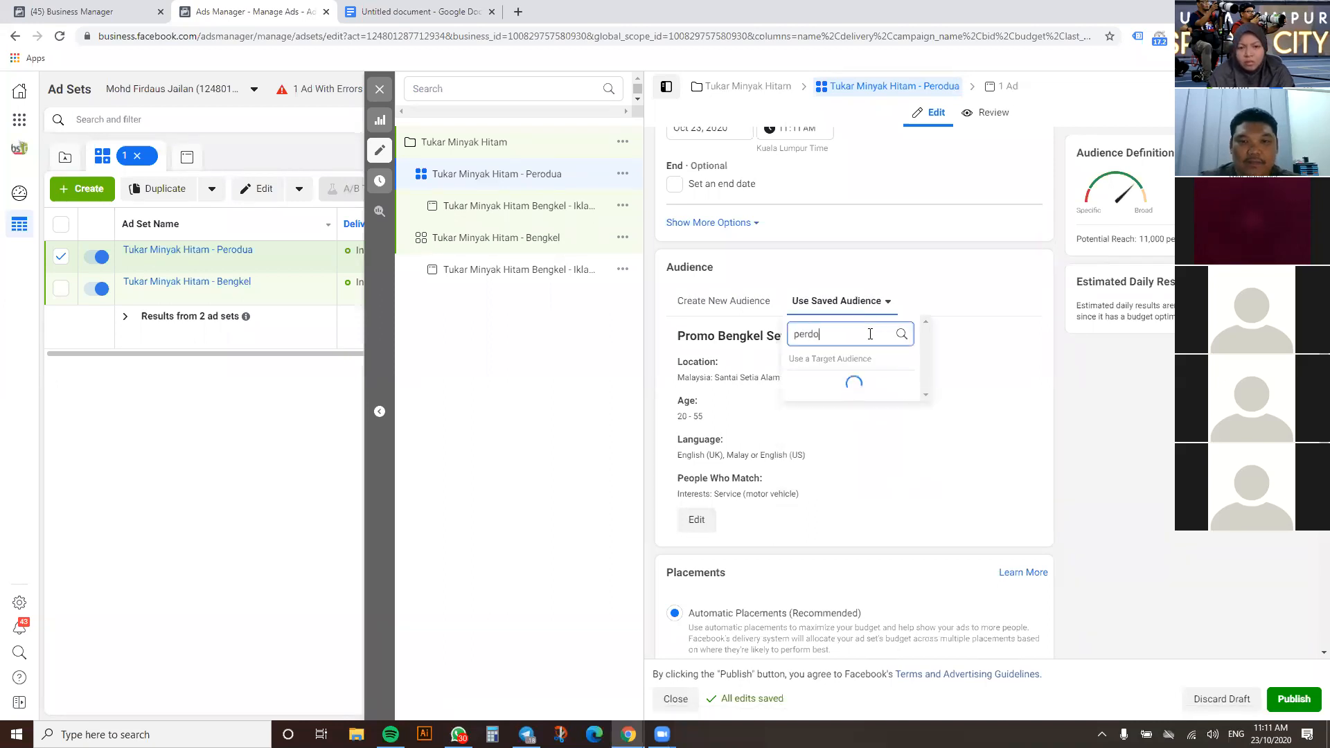
{"action": "key", "text": "BackSpace"}
{"action": "key", "text": "BackSpace"}
{"action": "key", "text": "BackSpace"}
{"action": "key", "text": "BackSpace"}
{"action": "key", "text": "BackSpace"}
{"action": "type", "text": "o"}
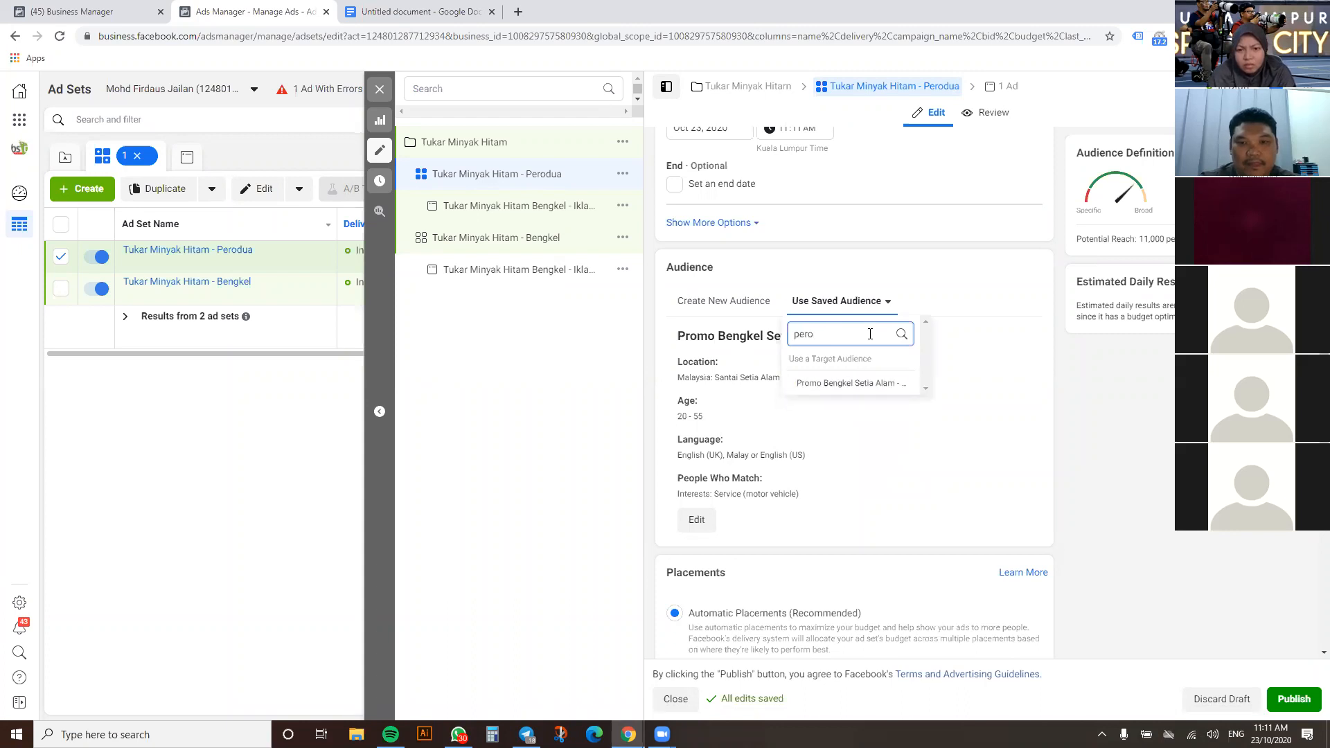
{"action": "left_click", "coordinate": [859, 383]}
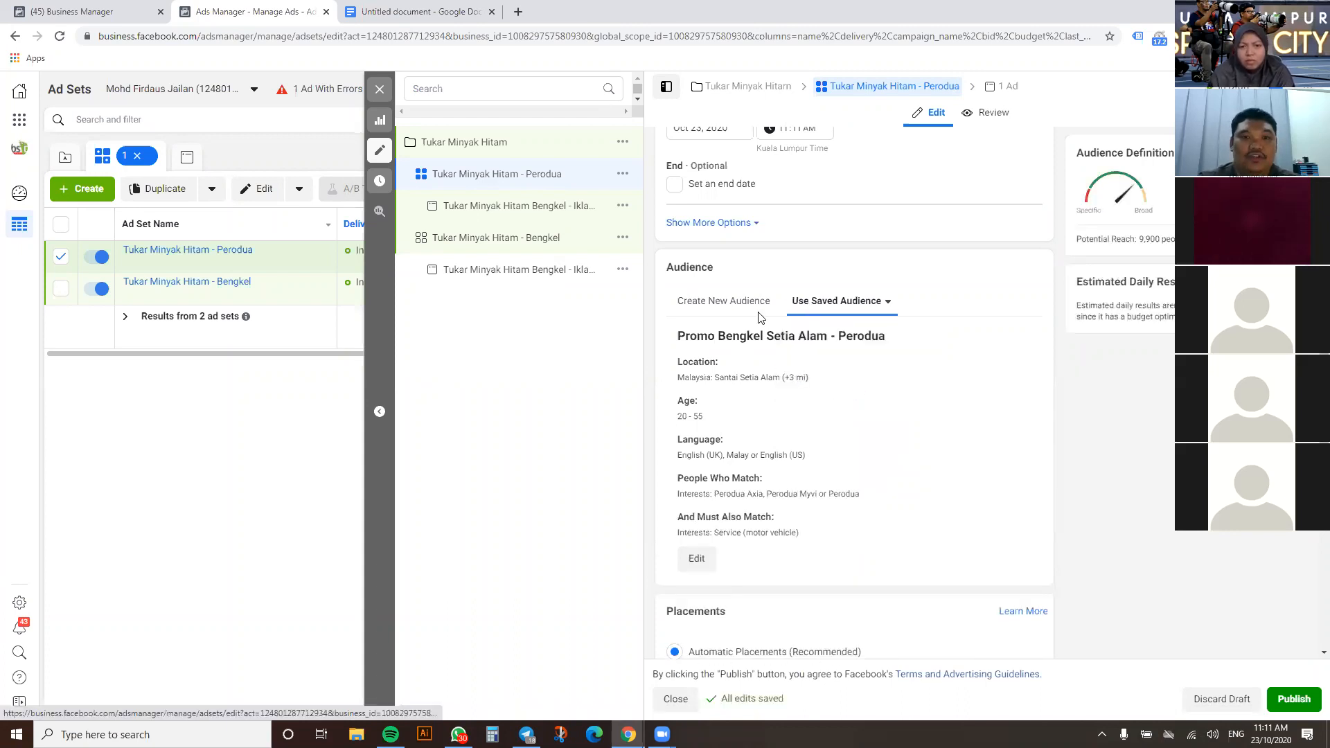
Rename the ad in the Perodua ad set as "Tukar Minyak Hitam Bengkel - Iklan 1 - Perodua"
{"action": "scroll", "coordinate": [792, 383], "scroll_direction": "up", "scroll_amount": 1}
{"action": "scroll", "coordinate": [792, 383], "scroll_direction": "up", "scroll_amount": 2}
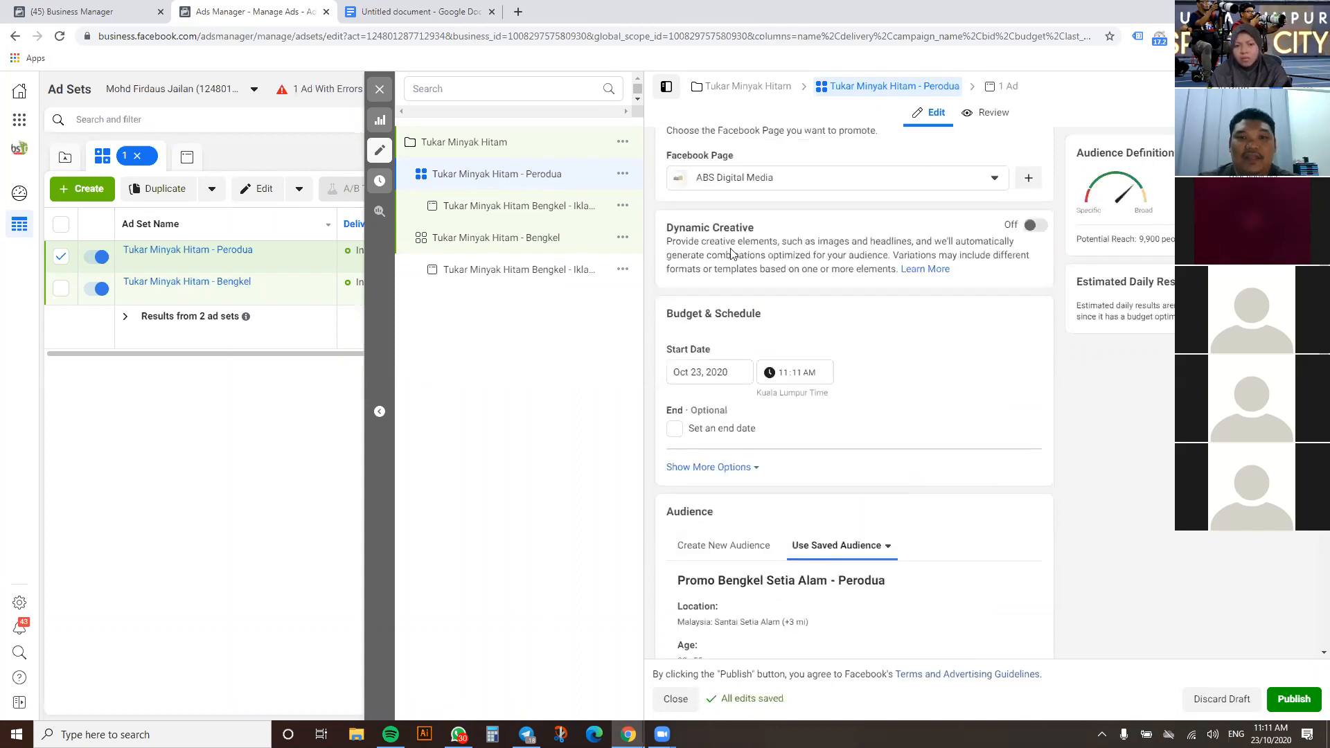
{"action": "scroll", "coordinate": [776, 246], "scroll_direction": "up", "scroll_amount": 2}
{"action": "left_click", "coordinate": [557, 215]}
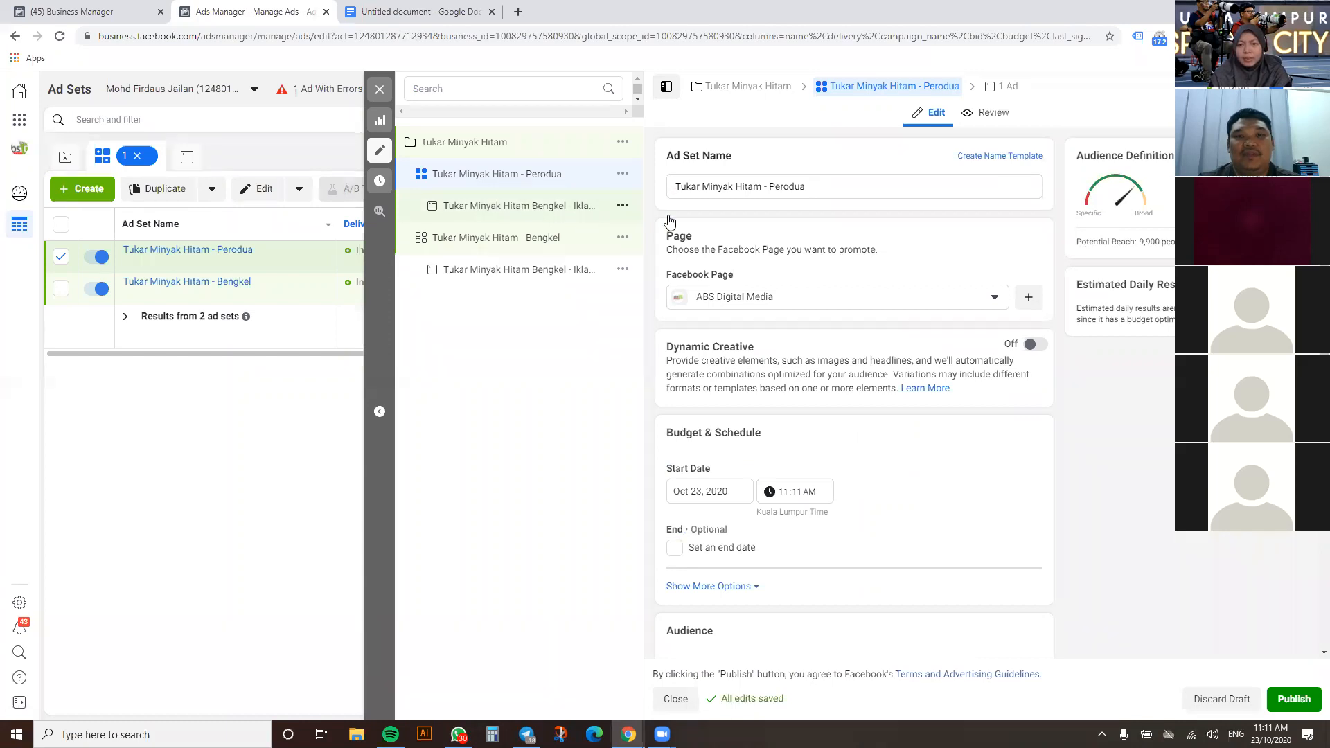
{"action": "left_click", "coordinate": [833, 183]}
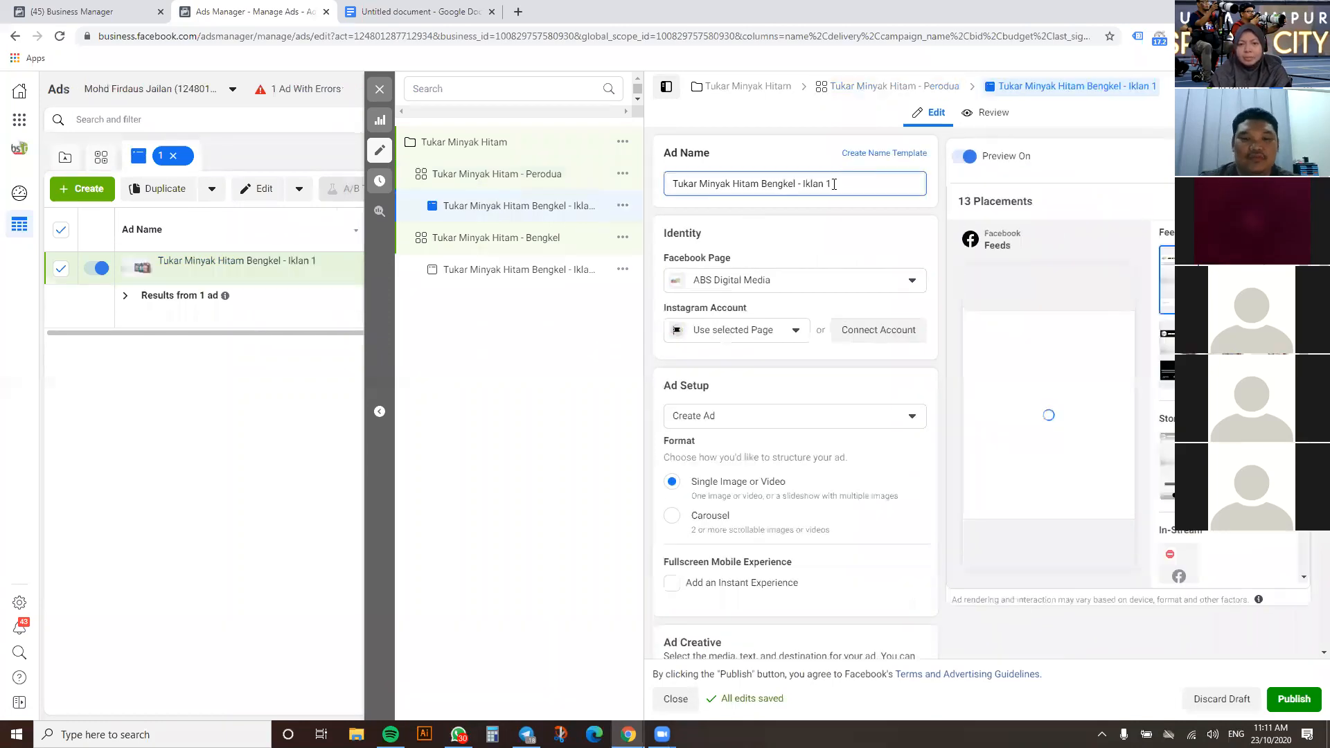
{"action": "type", "text": "- Perodua"}
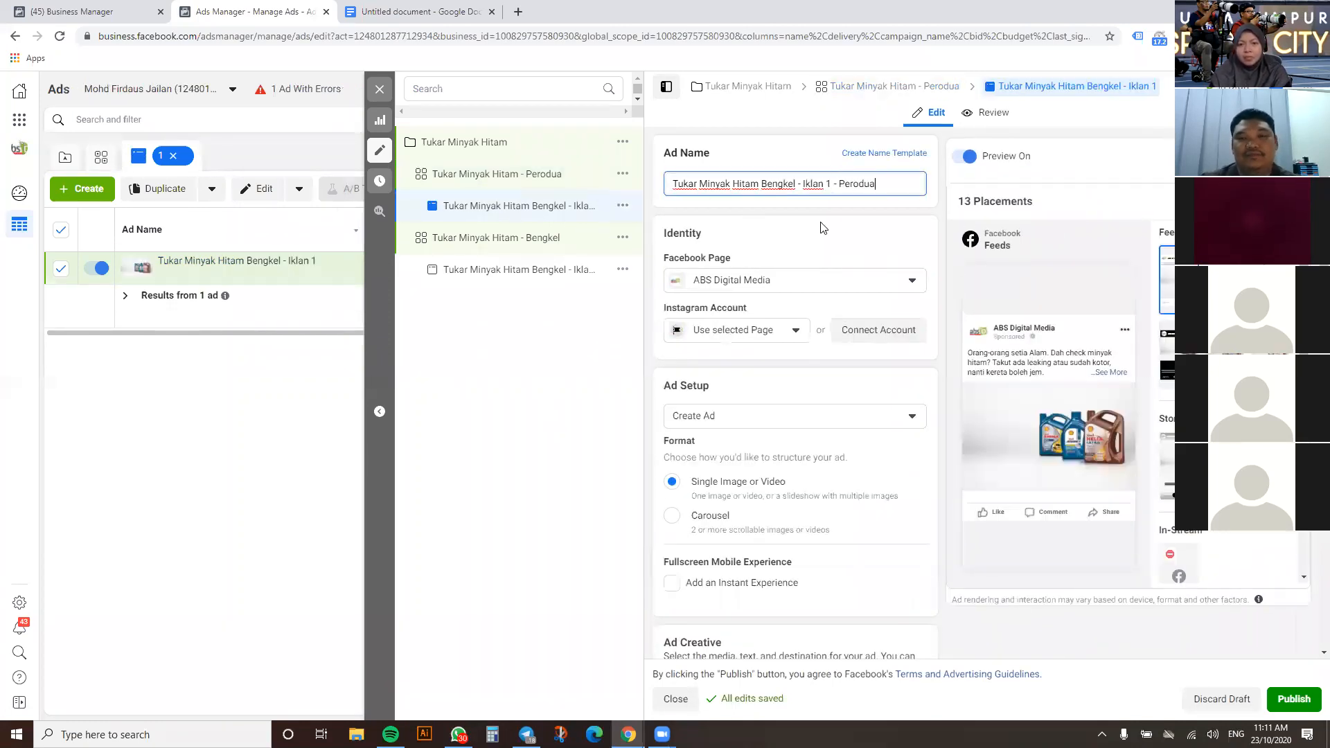
{"action": "left_click", "coordinate": [886, 239]}
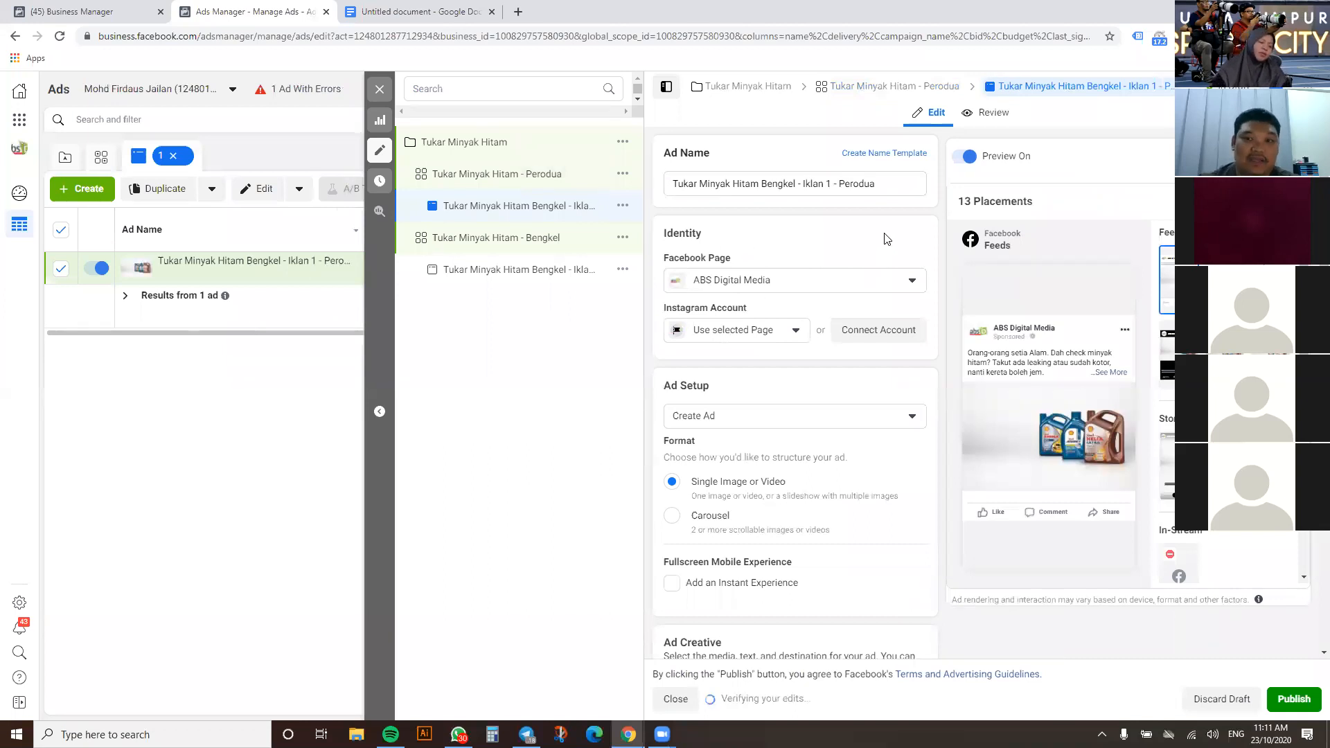
Replace the primary text's opening paragraph with "Kereta Perodua memang tahan. Tapi kalau tak jaga minyak hitam, lingkup juga."
{"action": "scroll", "coordinate": [797, 384], "scroll_direction": "down", "scroll_amount": 3}
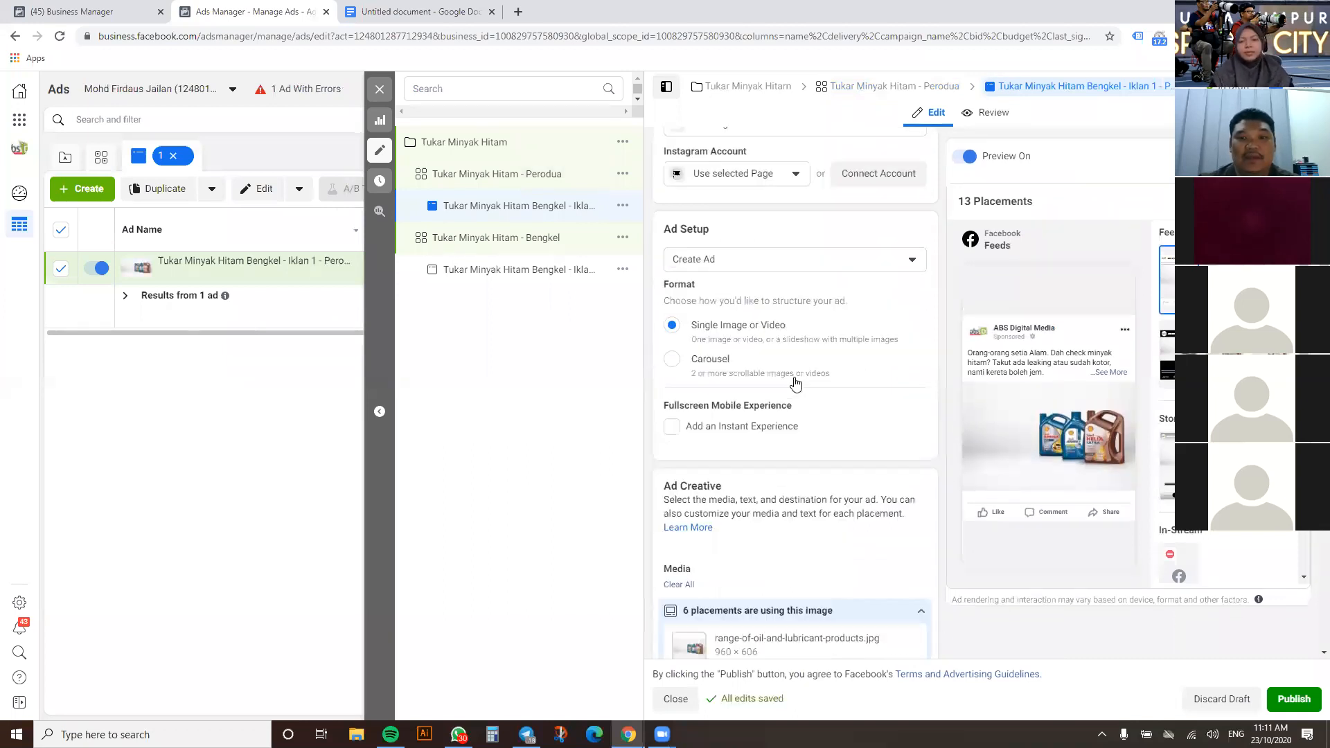
{"action": "scroll", "coordinate": [817, 423], "scroll_direction": "down", "scroll_amount": 7}
{"action": "scroll", "coordinate": [793, 424], "scroll_direction": "down", "scroll_amount": 3}
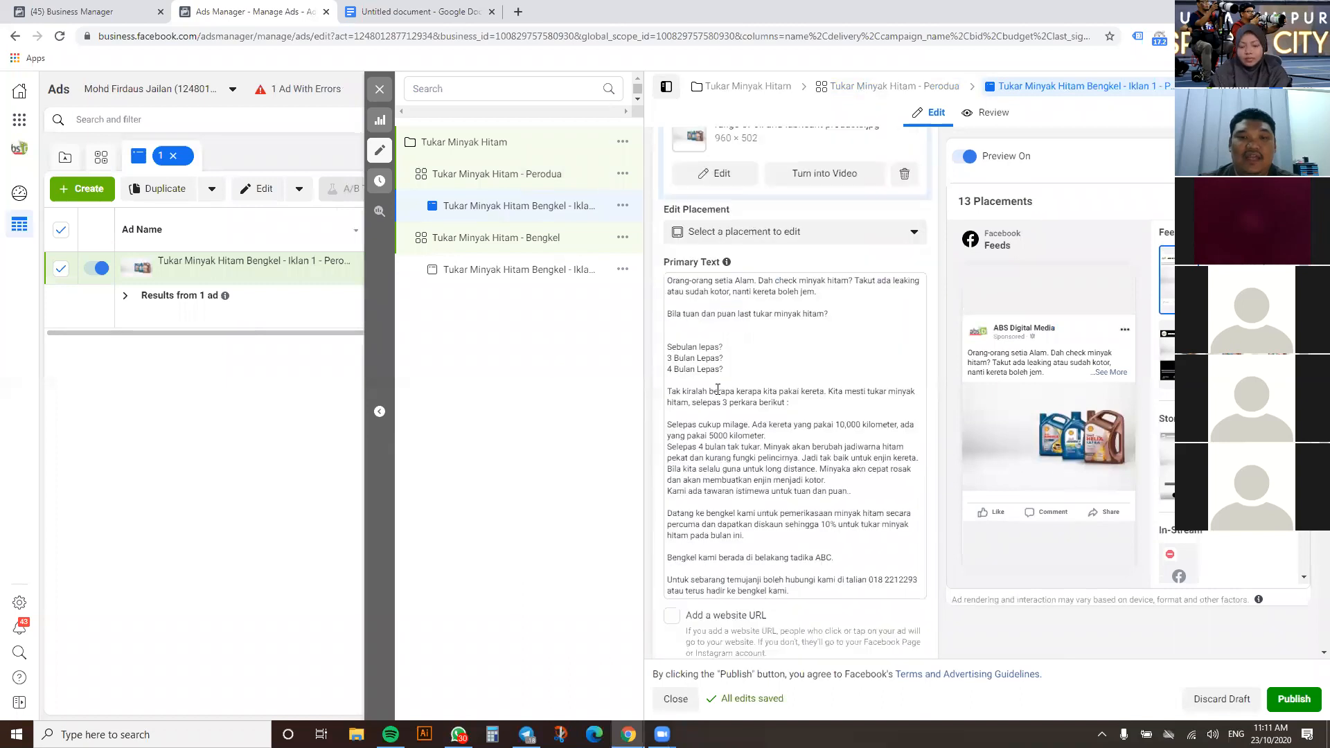
{"action": "left_click_drag", "start_coordinate": [820, 282], "coordinate": [660, 270]}
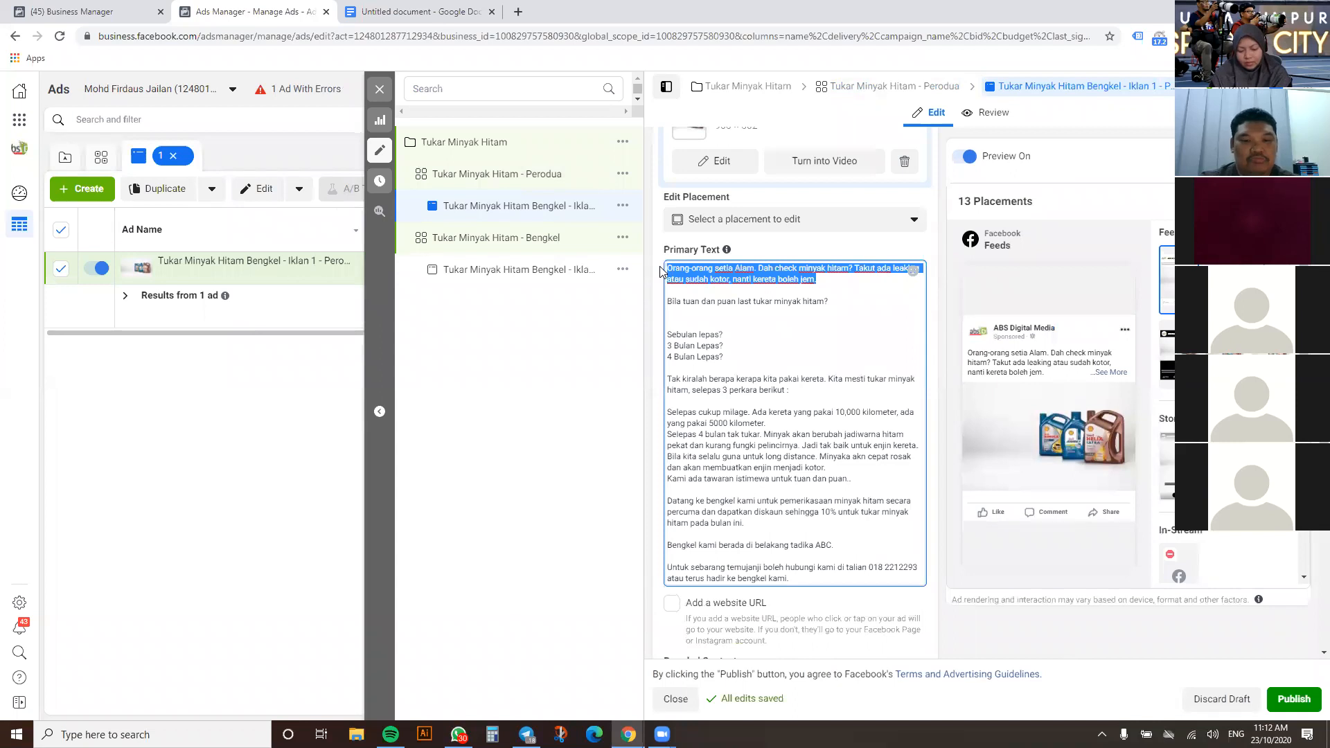
{"action": "type", "text": "Kereta Per"}
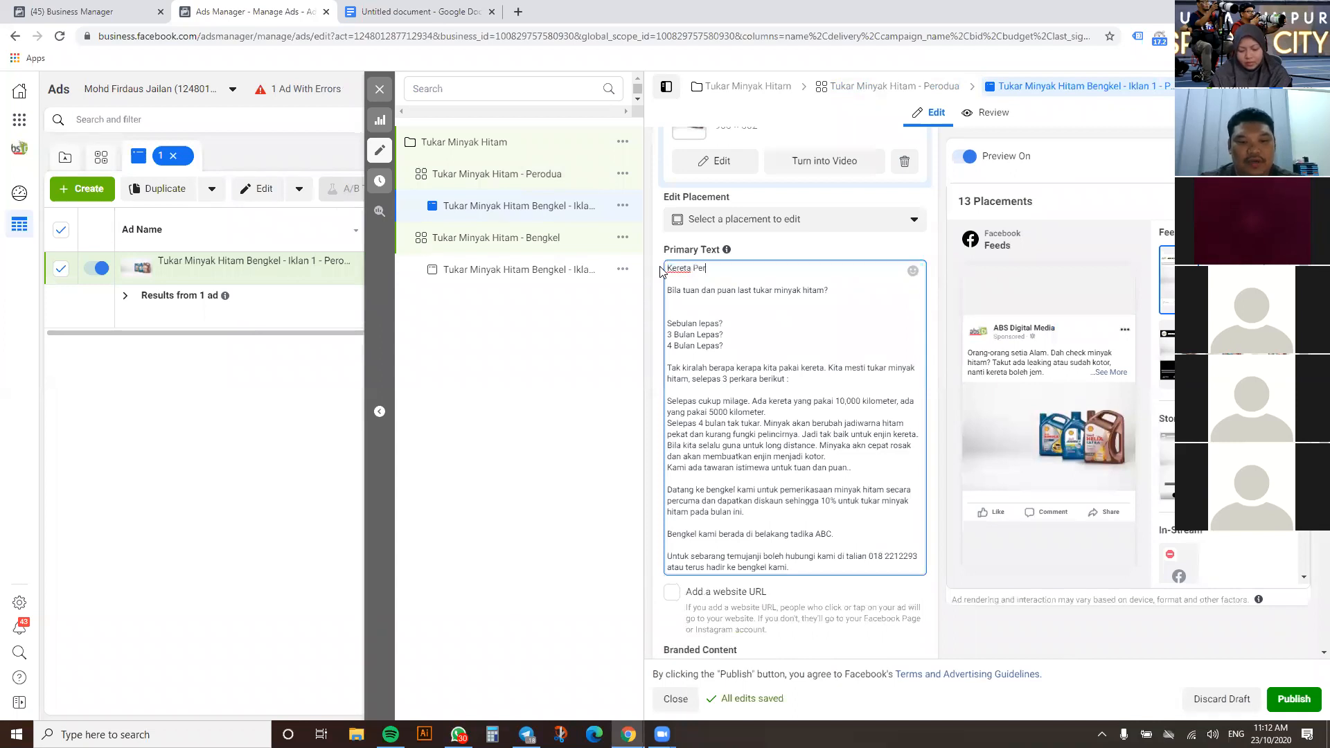
{"action": "type", "text": "d"}
{"action": "key", "text": "BackSpace"}
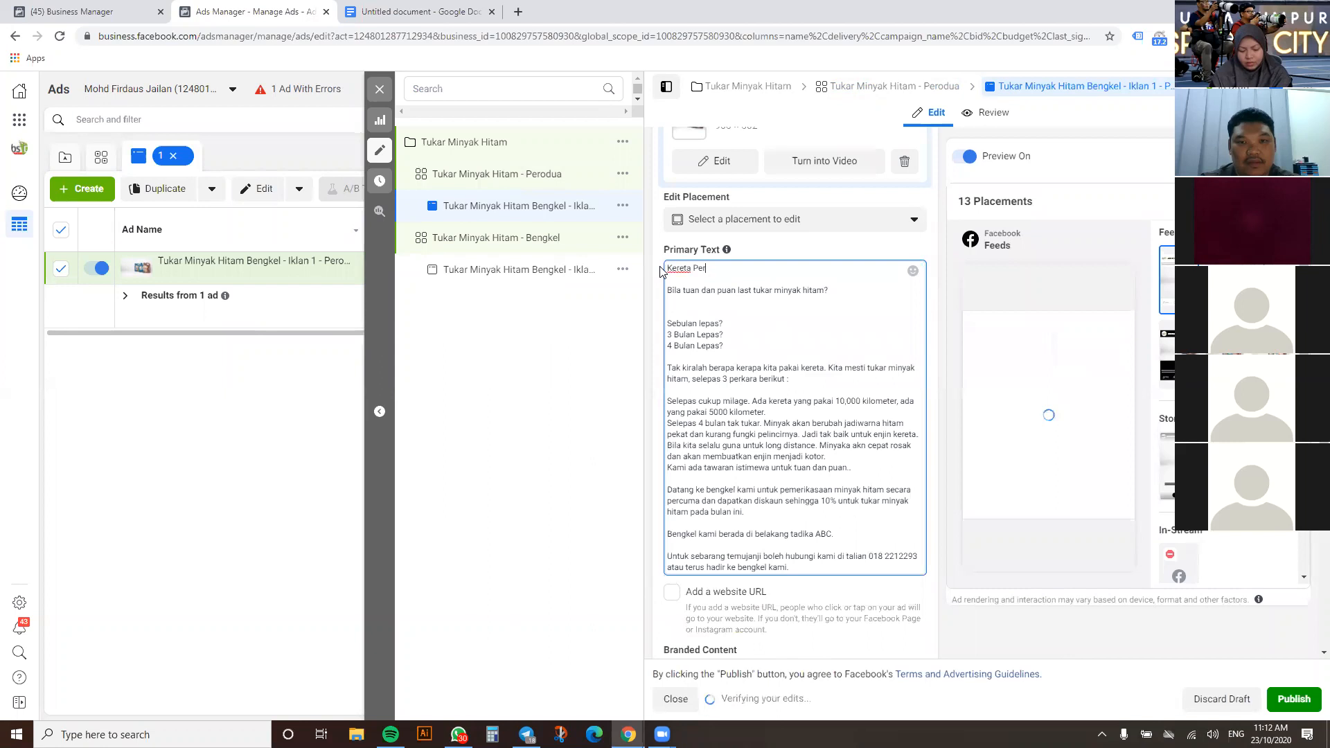
{"action": "type", "text": "odua mema"}
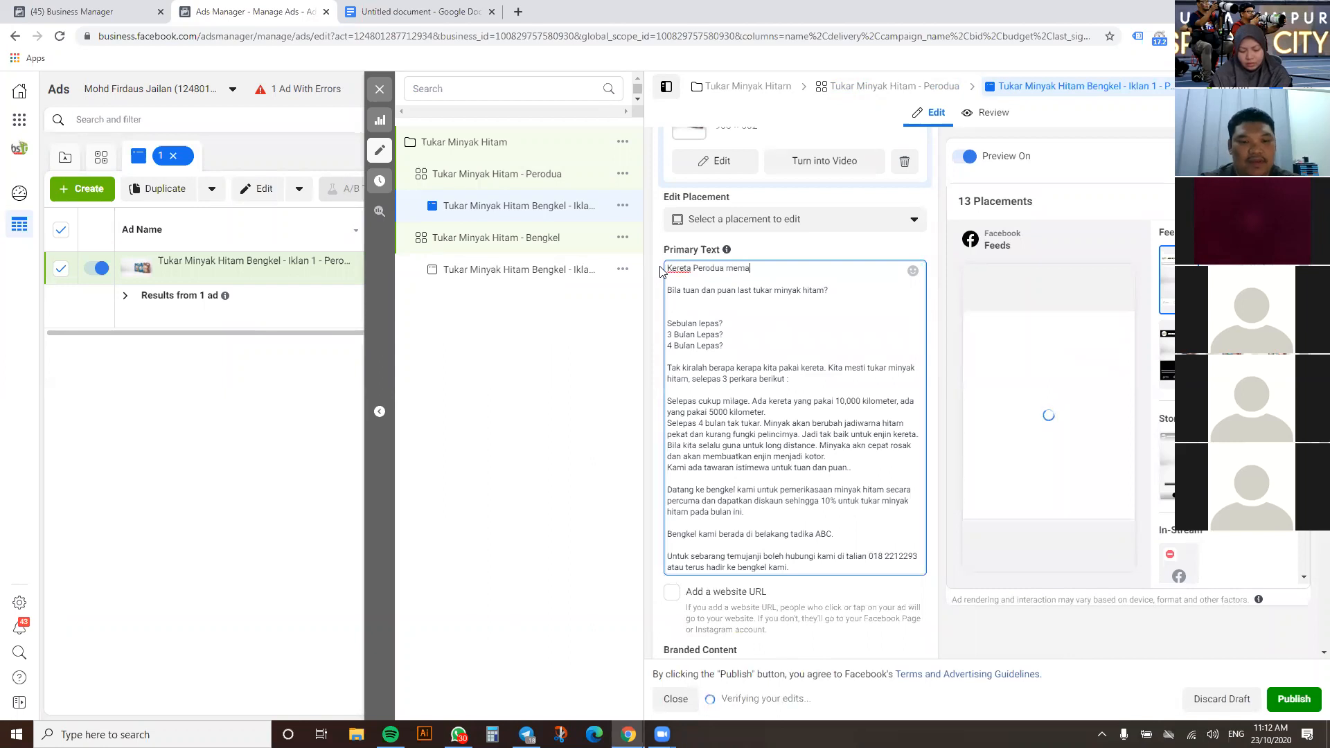
{"action": "type", "text": "ng tahan. Tap"}
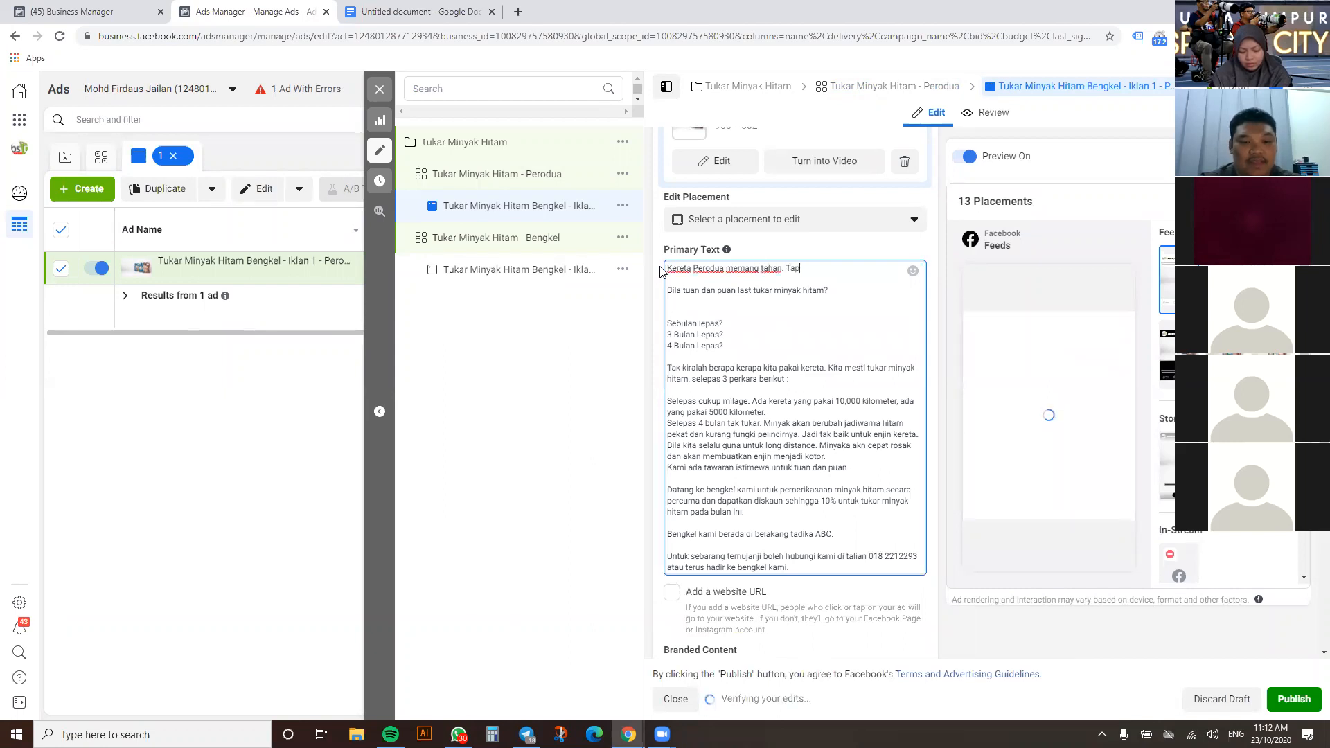
{"action": "type", "text": "i kalau tak jaga minyak hitam"}
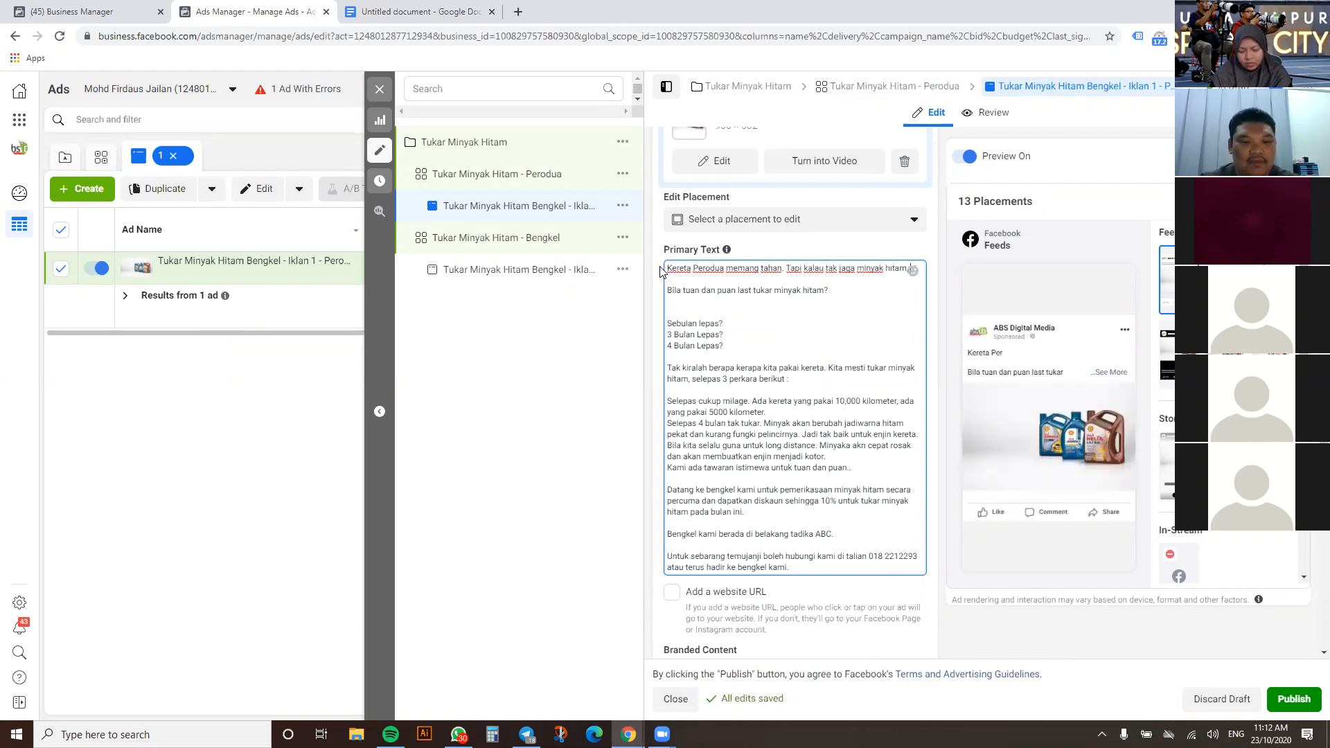
{"action": "type", "text": ","}
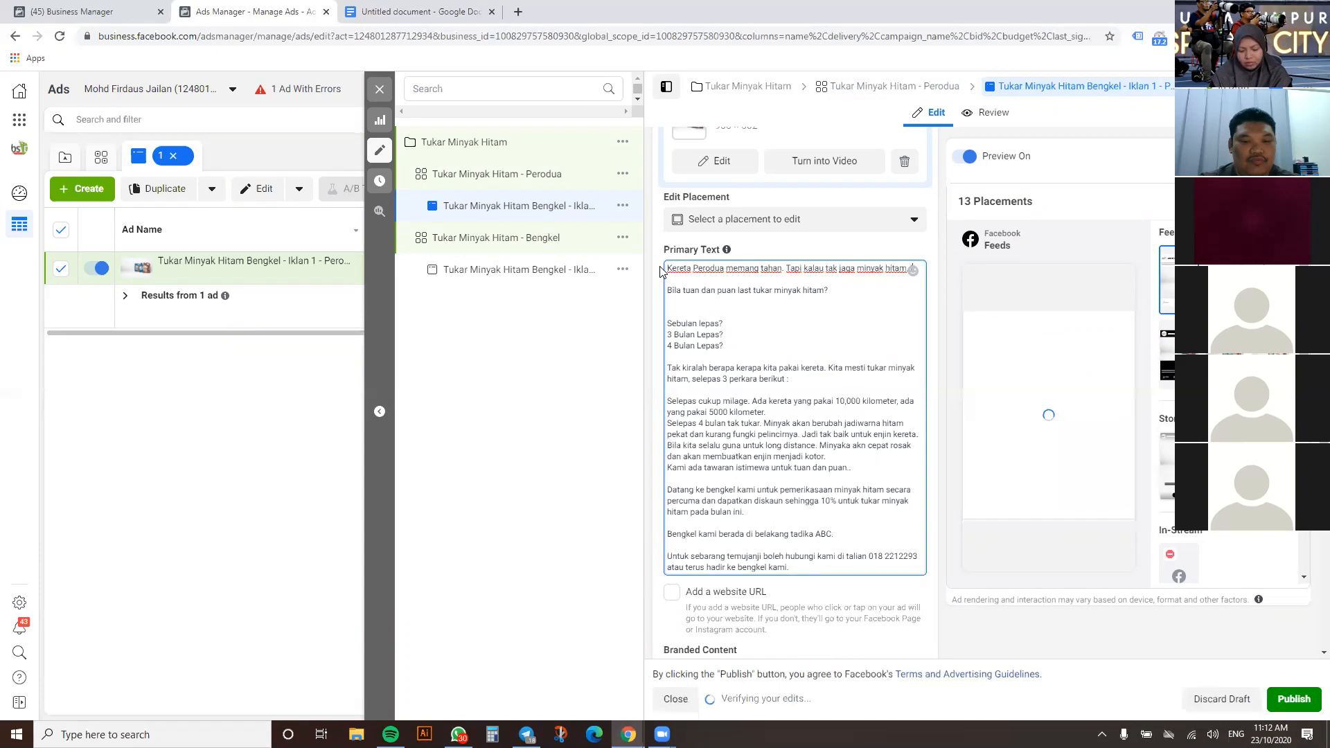
{"action": "type", "text": " lingkup juga."}
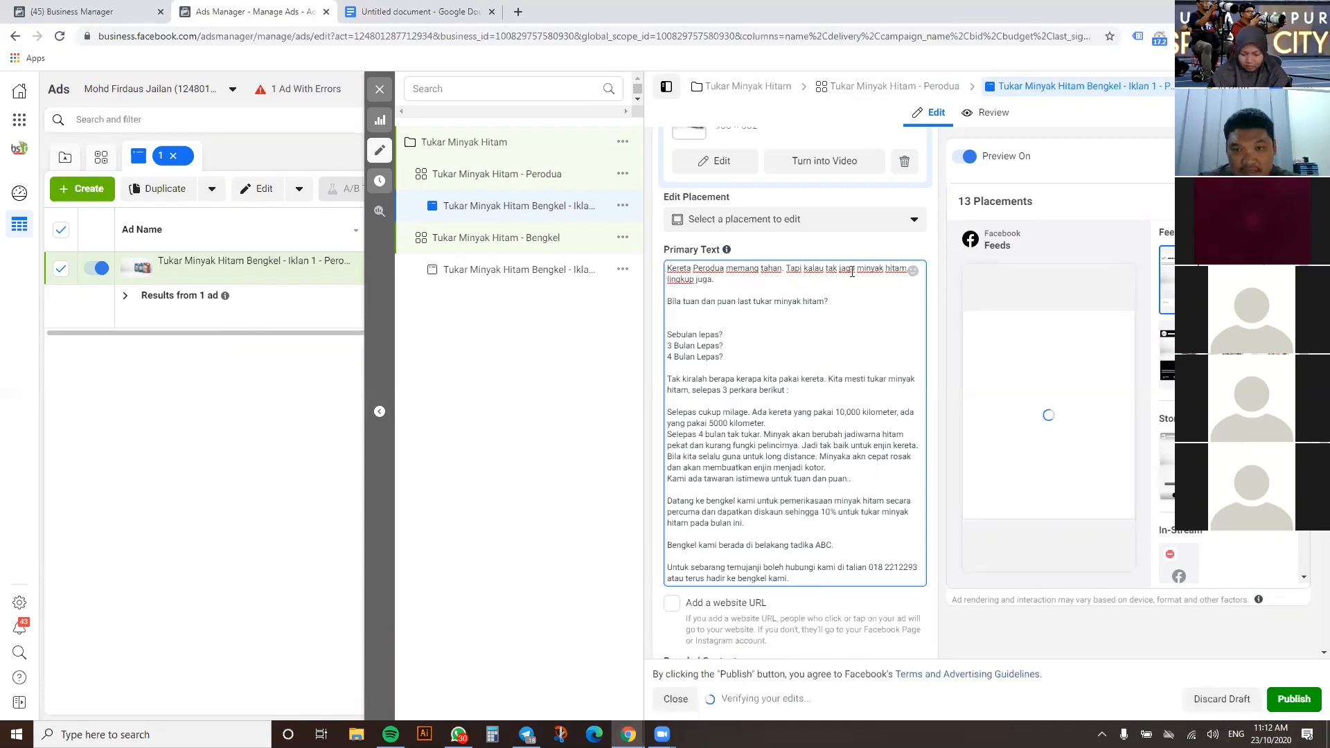
Insert a line break before "hitam, lingkup juga." and remove the blank lines above "Sebulan lepas?" in the primary text
{"action": "left_click", "coordinate": [887, 268]}
{"action": "key", "text": "Return"}
{"action": "left_click", "coordinate": [686, 322]}
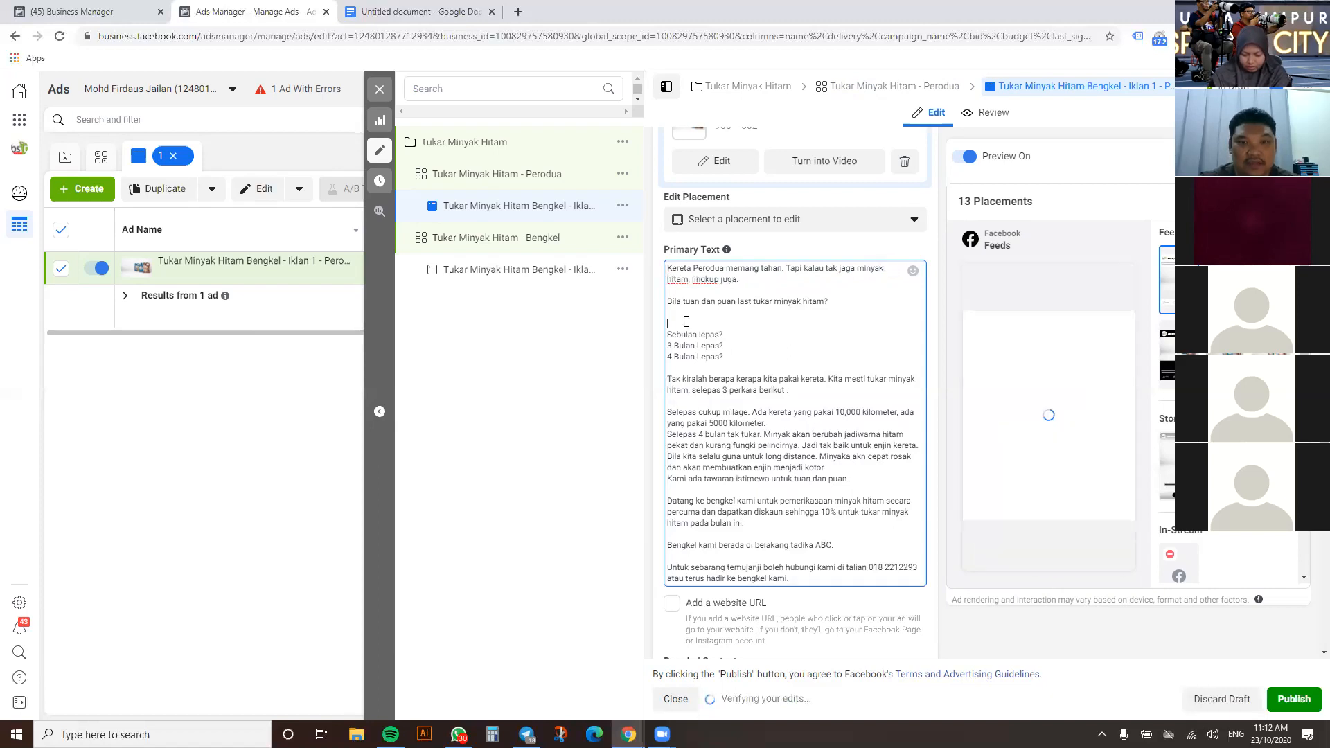
{"action": "key", "text": "BackSpace"}
{"action": "key", "text": "BackSpace"}
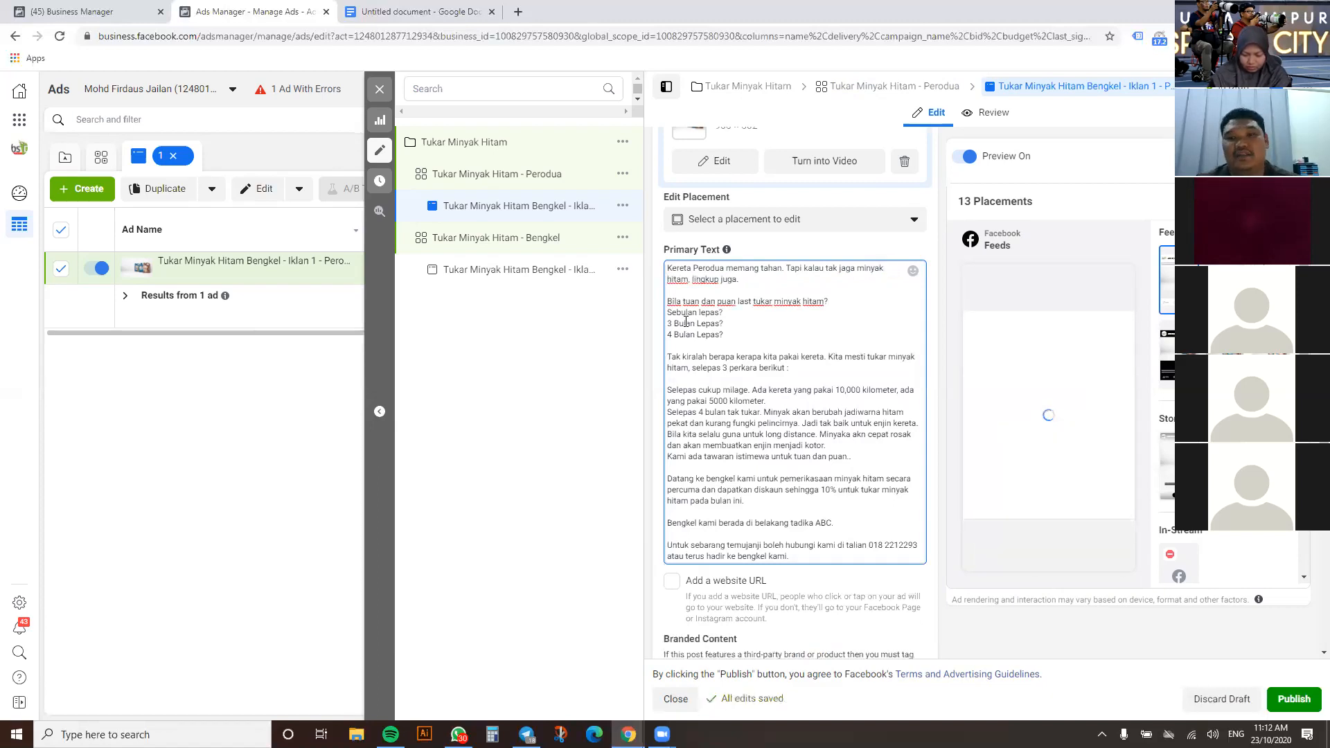
Try to publish the Perodua ad and view the details of the publishing attempt
{"action": "left_click", "coordinate": [1308, 705]}
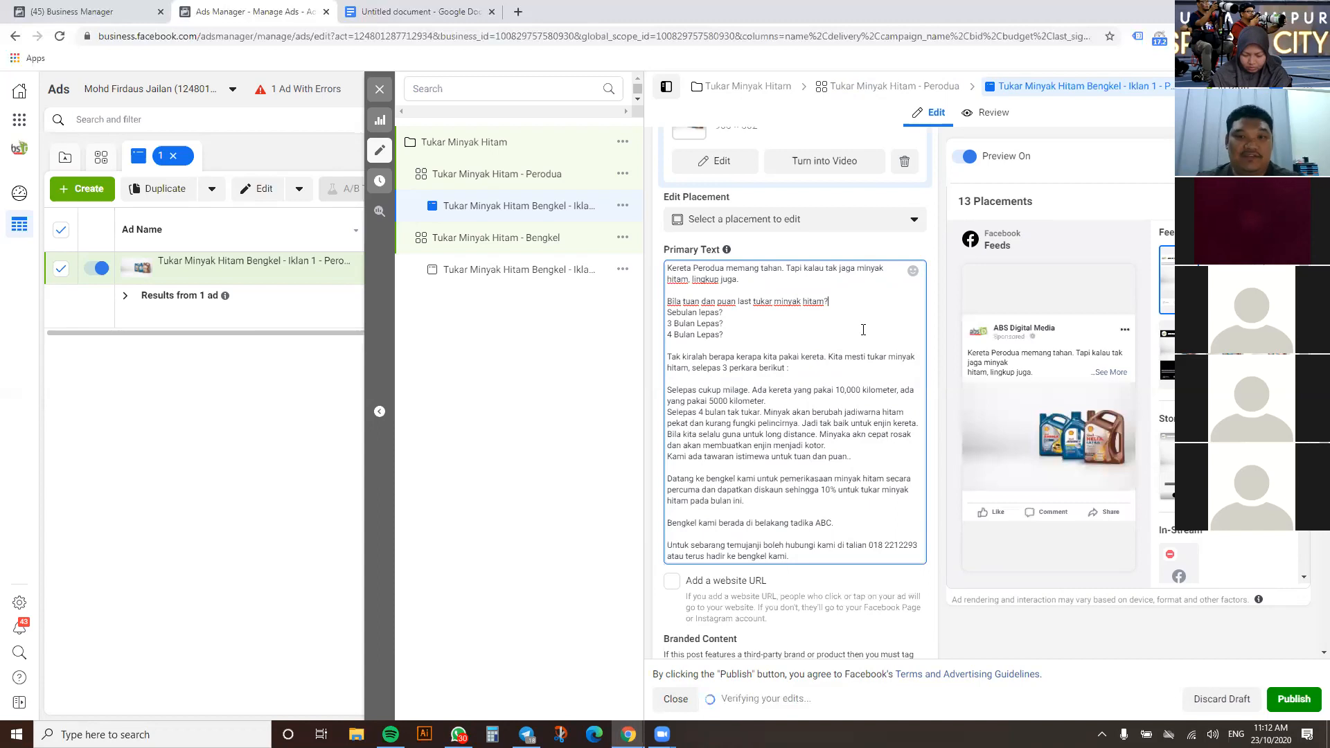
{"action": "mouse_move", "coordinate": [1025, 432]}
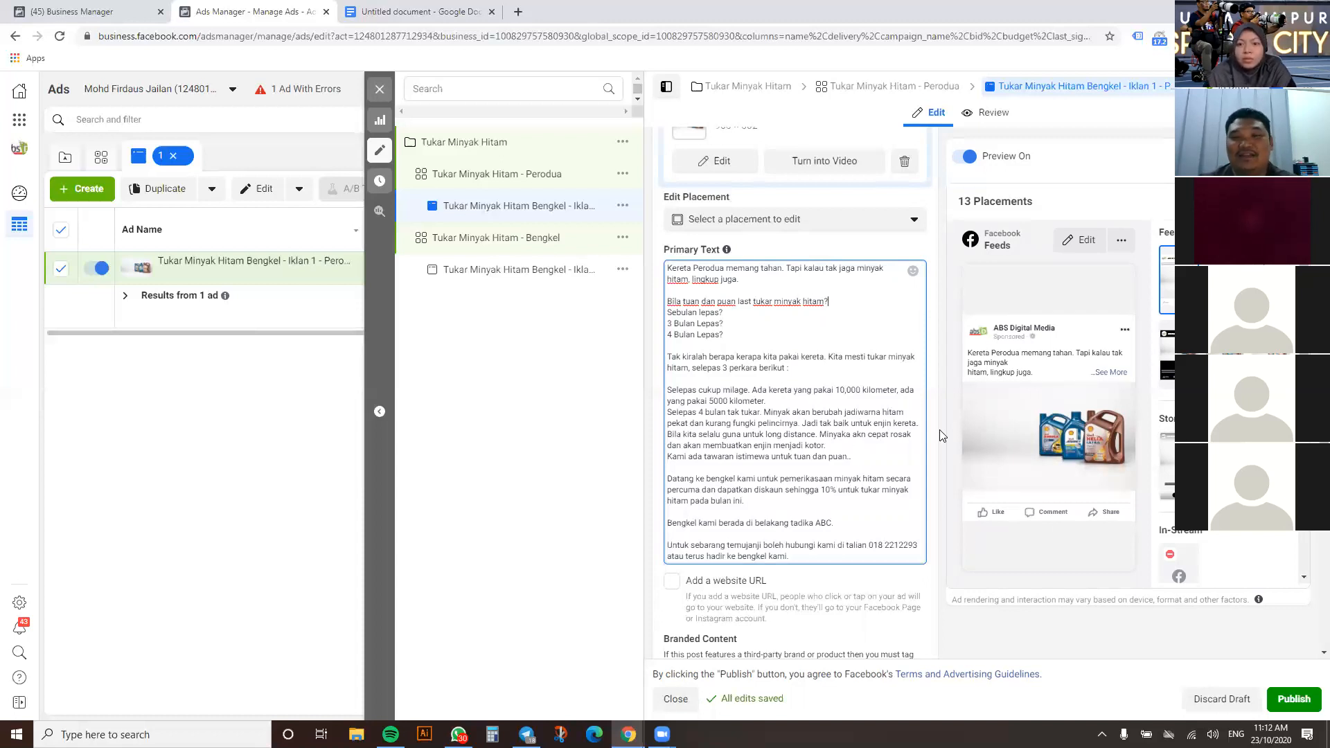
{"action": "scroll", "coordinate": [836, 455], "scroll_direction": "down", "scroll_amount": 2}
{"action": "scroll", "coordinate": [836, 455], "scroll_direction": "down", "scroll_amount": 3}
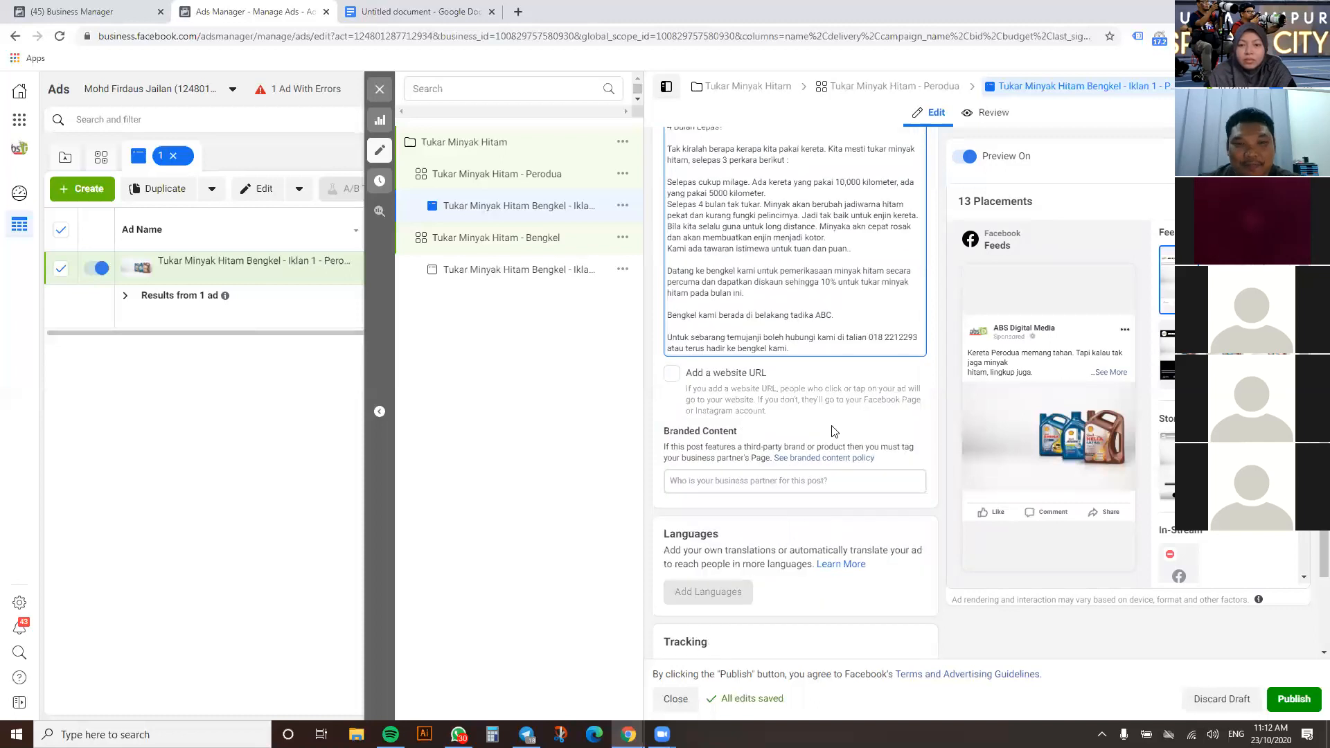
{"action": "scroll", "coordinate": [832, 428], "scroll_direction": "down", "scroll_amount": 3}
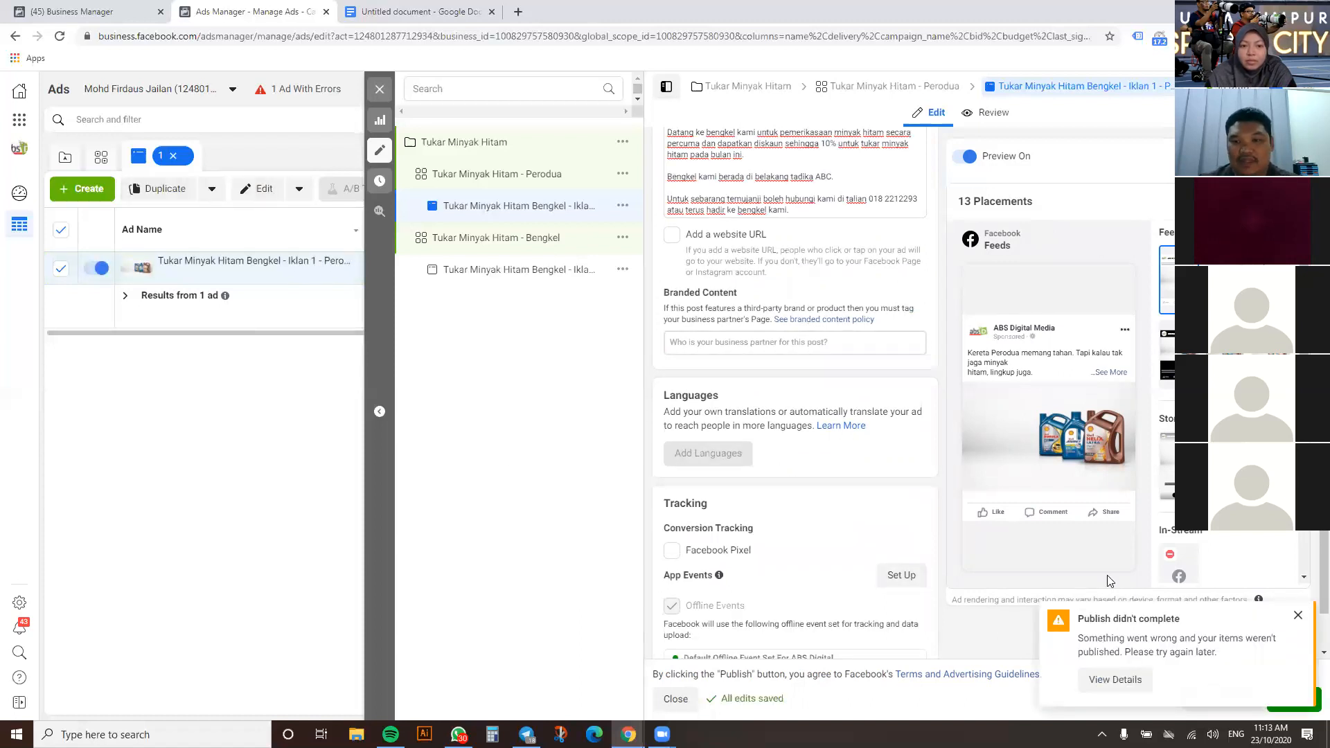
{"action": "left_click", "coordinate": [1116, 680]}
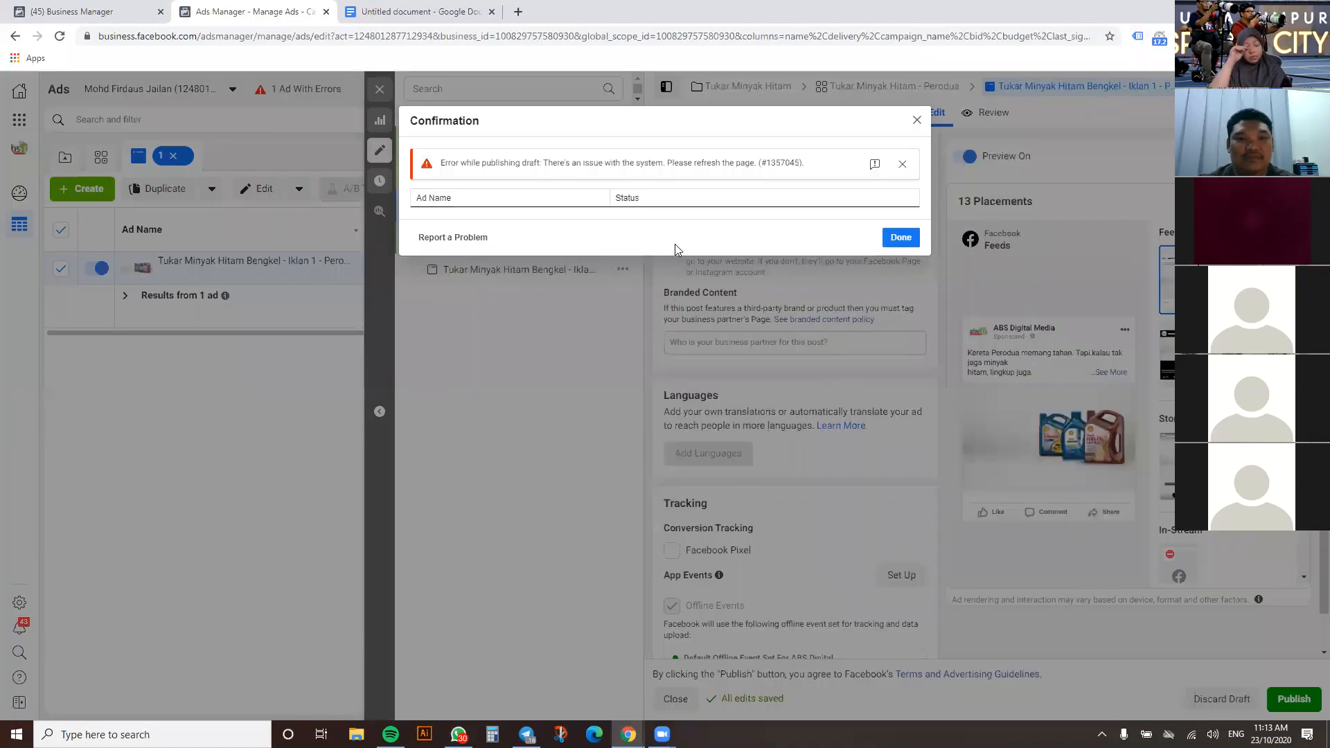
{"action": "left_click", "coordinate": [898, 237]}
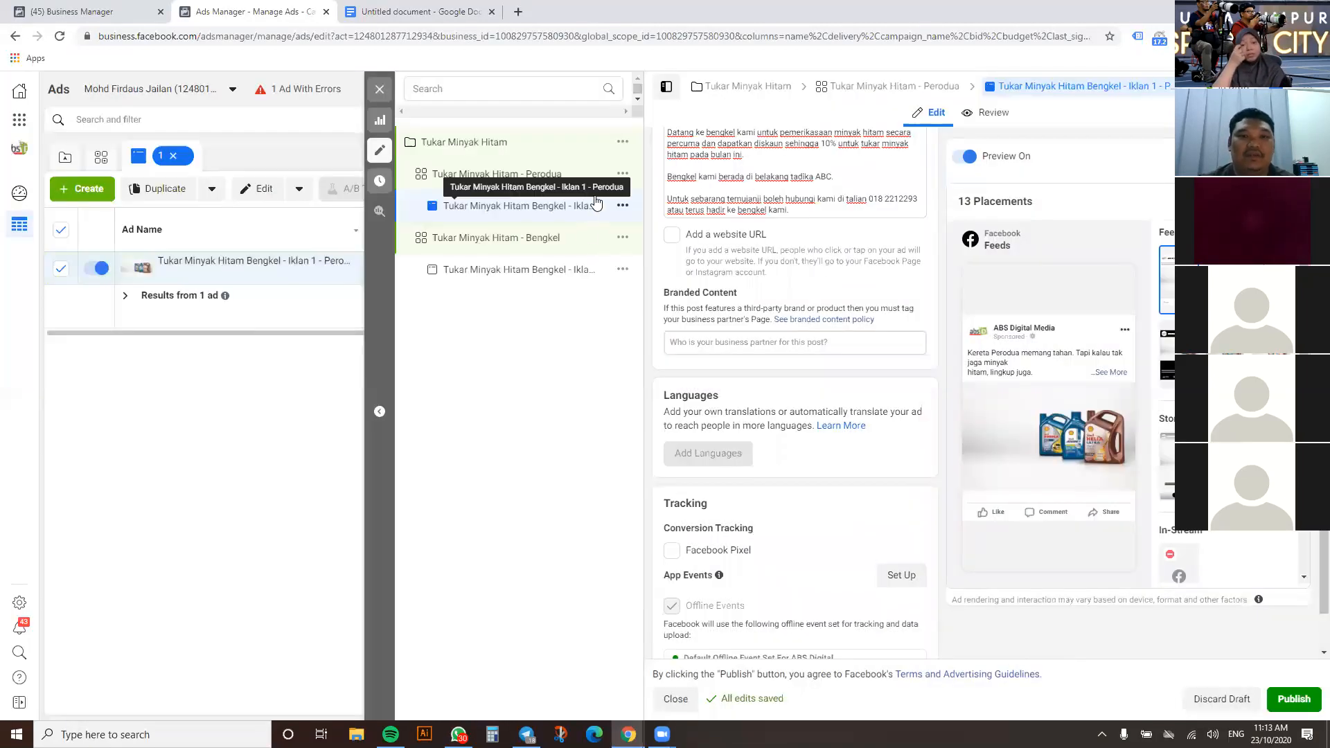
Publish the Tukar Minyak Hitam - Perodua ad set together with its ad
{"action": "scroll", "coordinate": [783, 222], "scroll_direction": "up", "scroll_amount": 15}
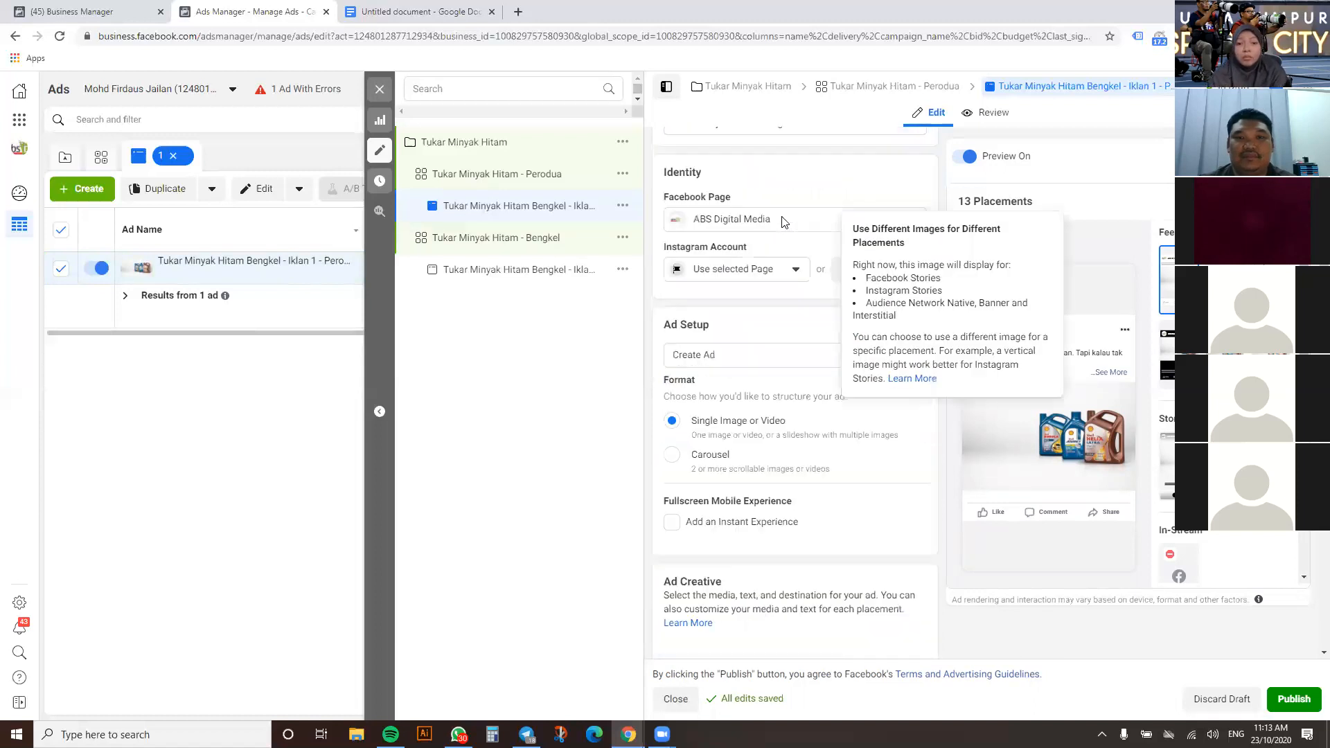
{"action": "scroll", "coordinate": [783, 222], "scroll_direction": "up", "scroll_amount": 1}
{"action": "left_click", "coordinate": [578, 177]}
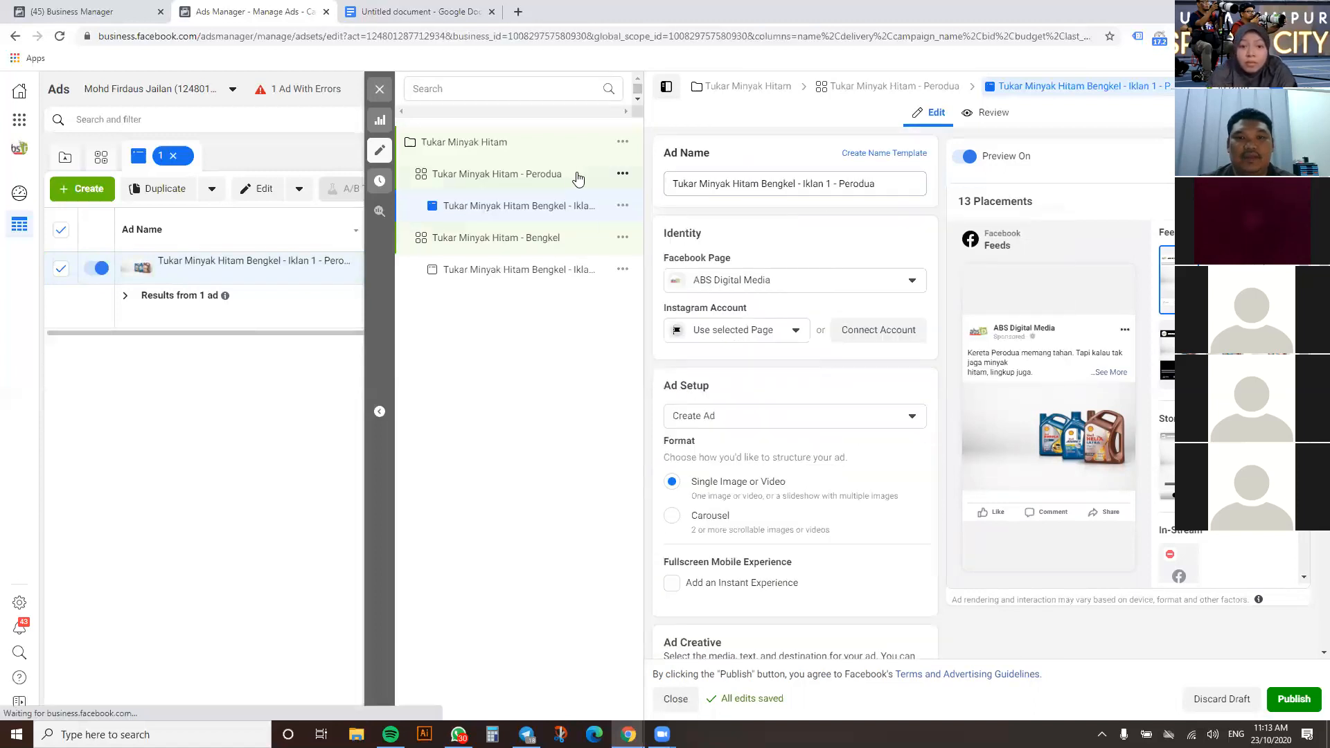
{"action": "left_click", "coordinate": [541, 212]}
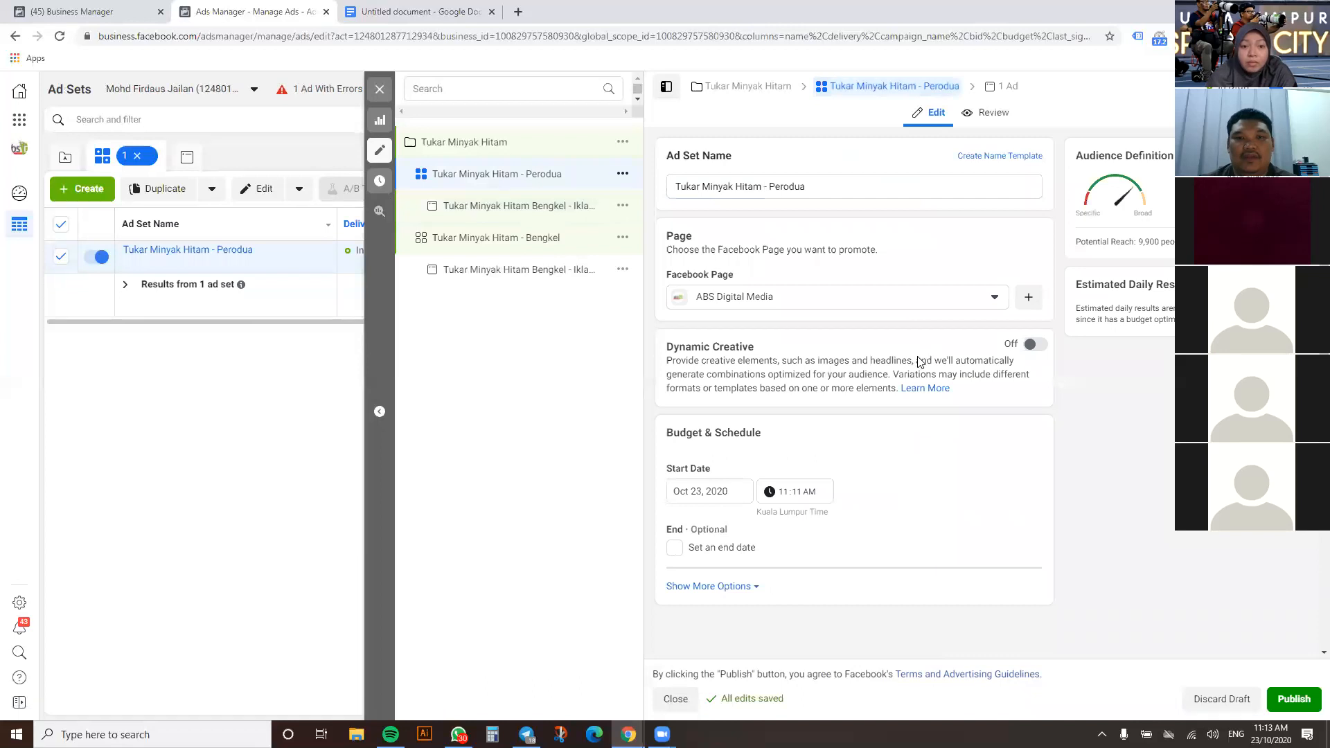
{"action": "left_click", "coordinate": [1294, 700]}
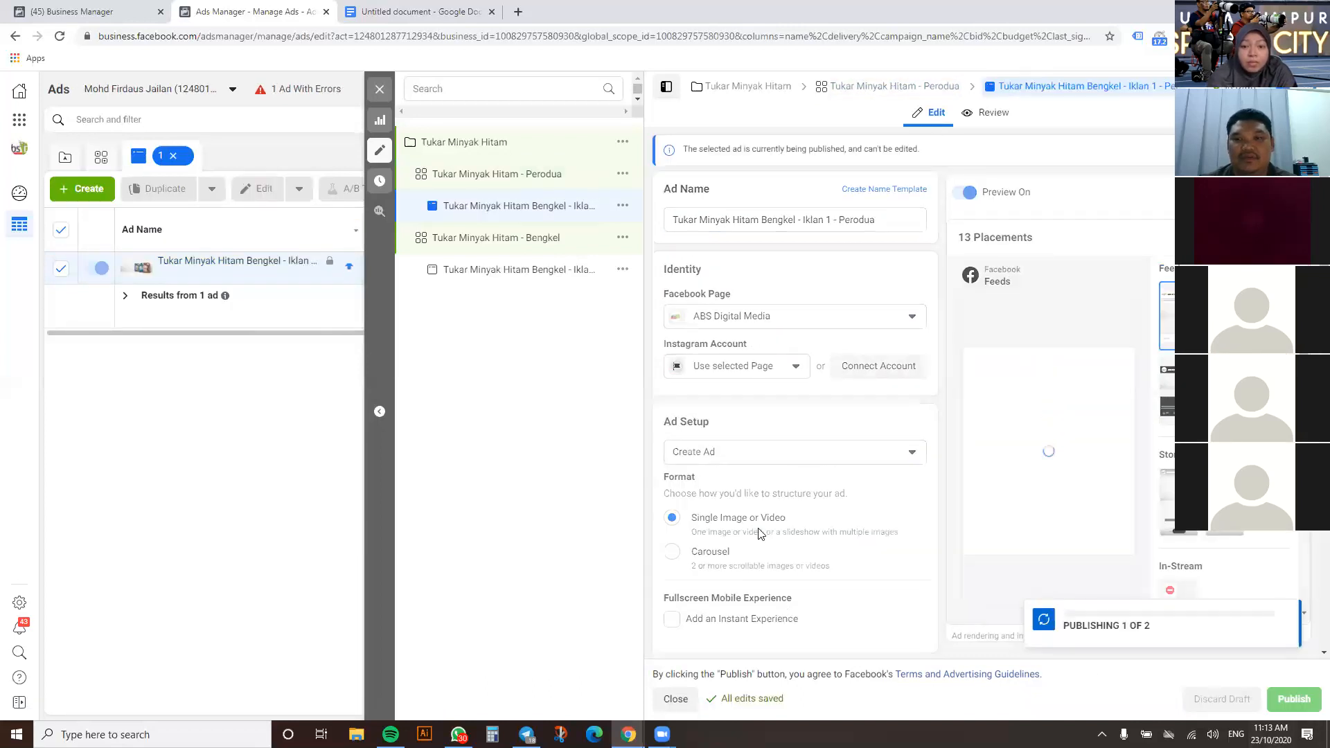
{"action": "scroll", "coordinate": [757, 505], "scroll_direction": "down", "scroll_amount": 10}
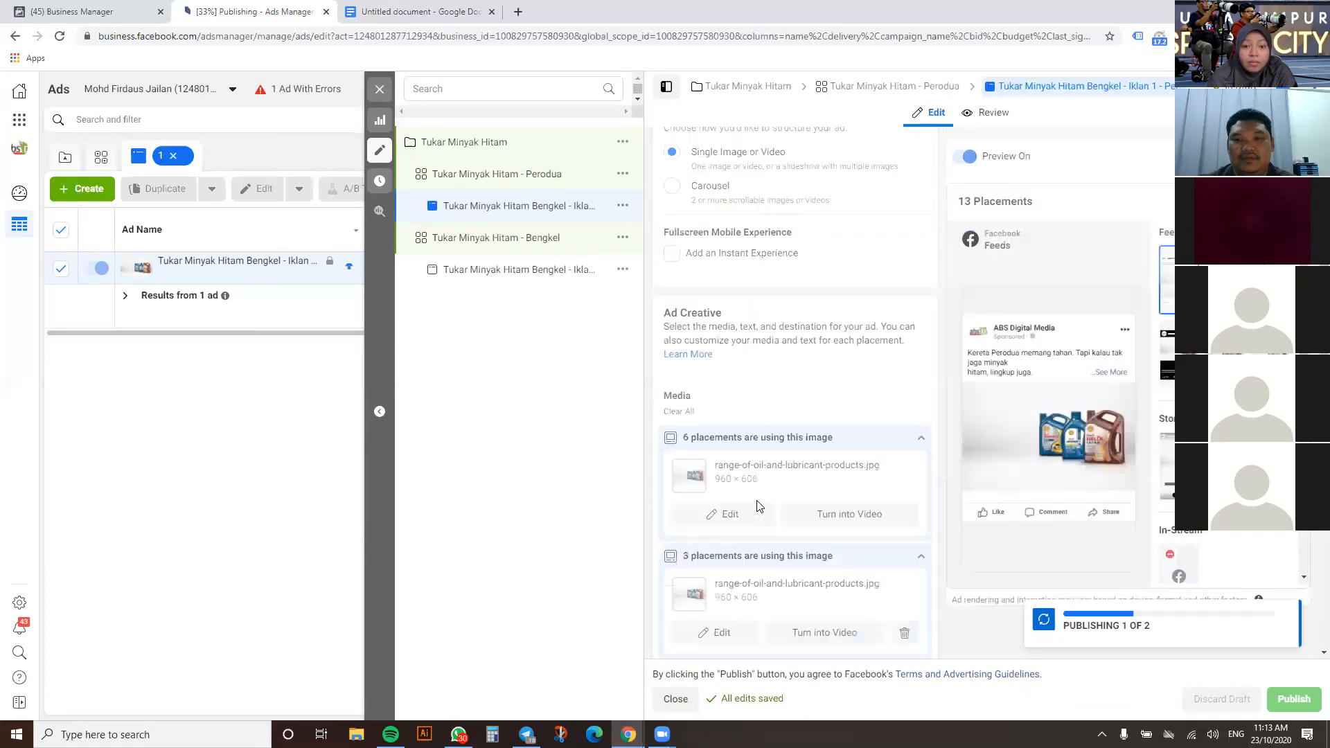
{"action": "scroll", "coordinate": [757, 505], "scroll_direction": "down", "scroll_amount": 15}
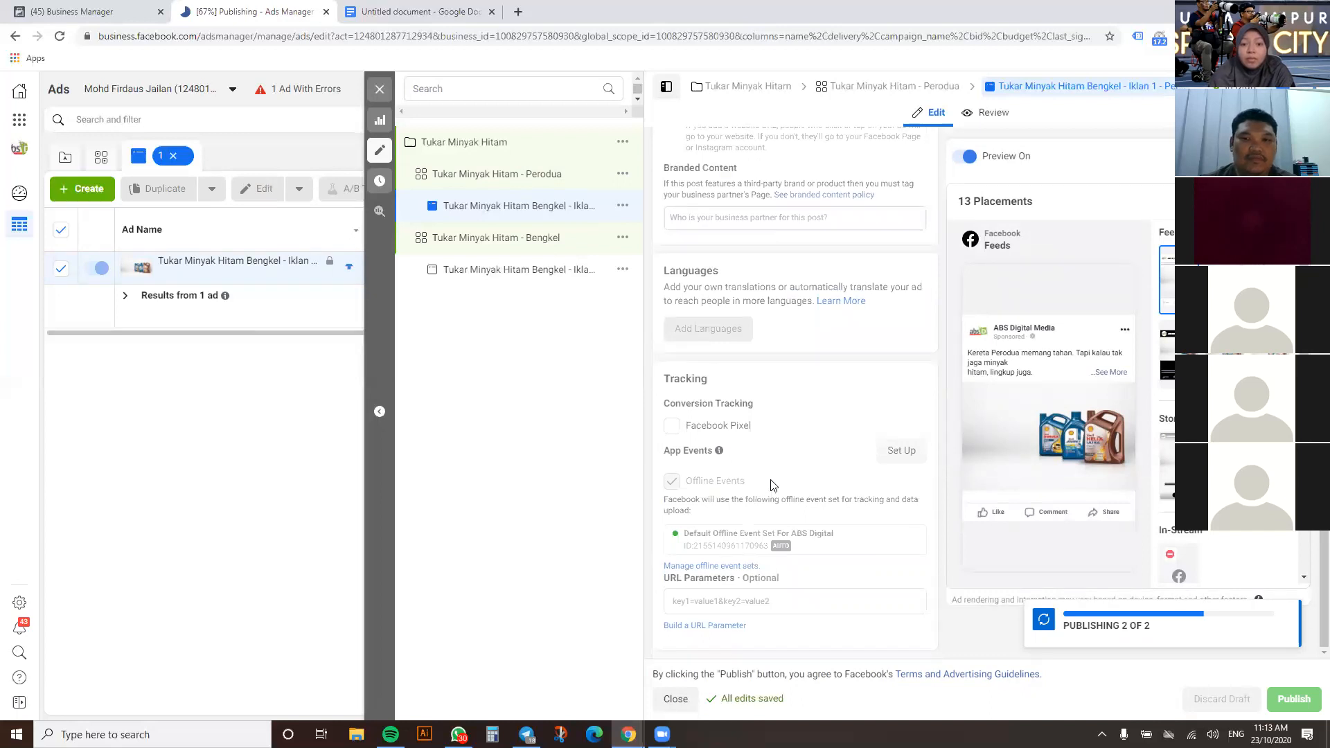
{"action": "scroll", "coordinate": [774, 484], "scroll_direction": "up", "scroll_amount": 6}
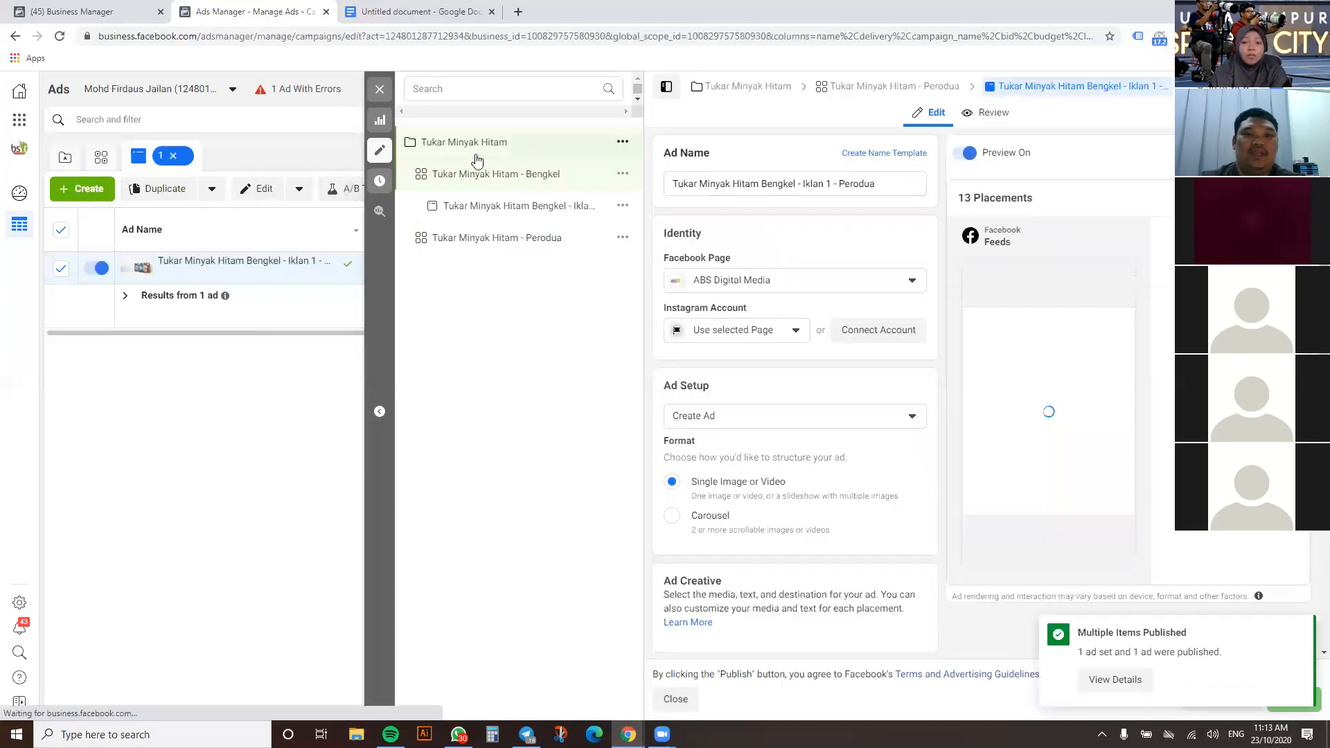
Open the Tukar Minyak Hitam campaign and quickly duplicate its Tukar Minyak Hitam - Bengkel ad set
{"action": "left_click", "coordinate": [476, 156]}
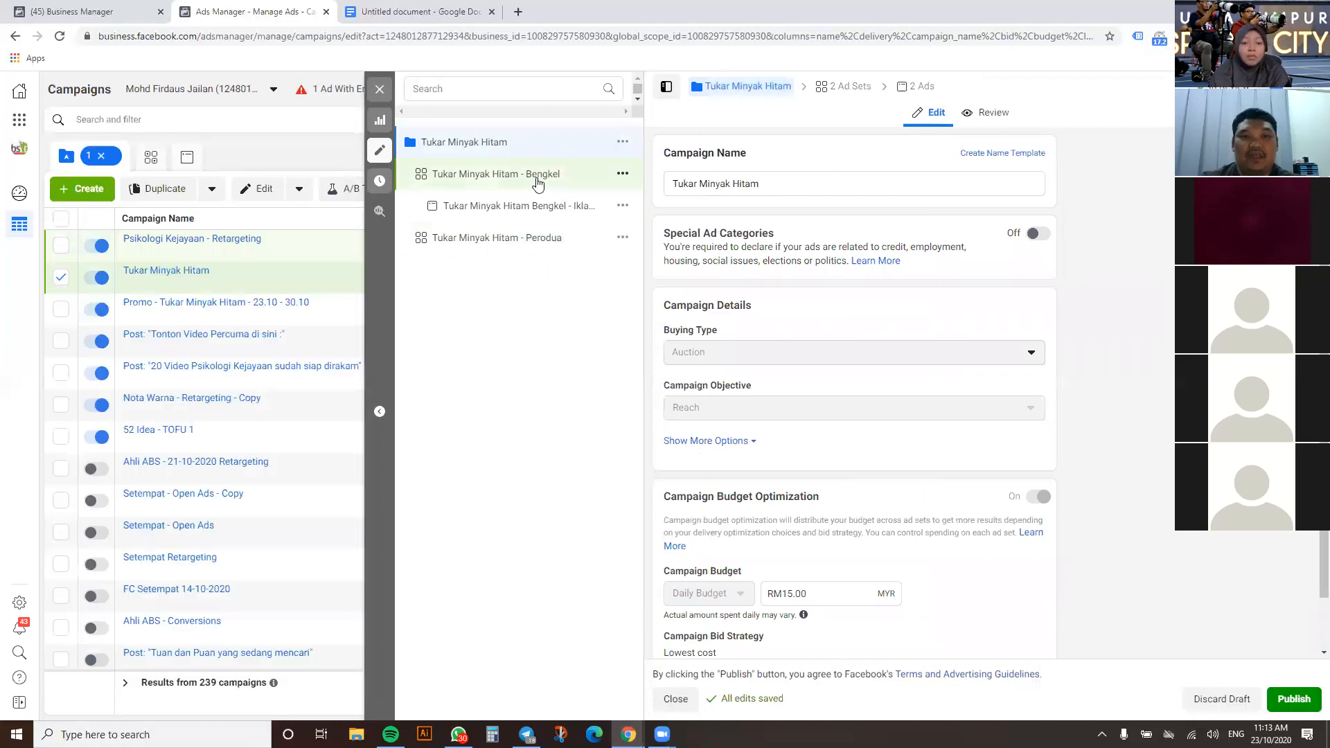
{"action": "scroll", "coordinate": [777, 331], "scroll_direction": "down", "scroll_amount": 1}
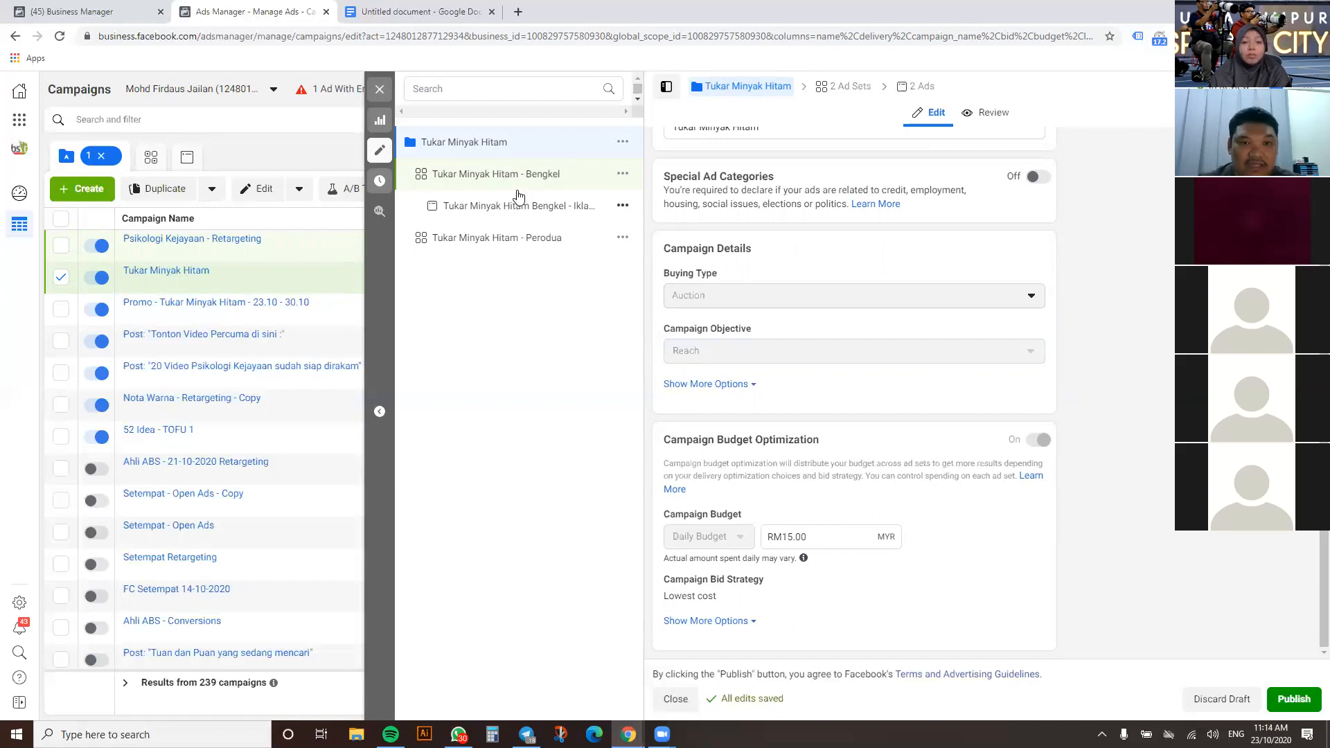
{"action": "left_click", "coordinate": [534, 176]}
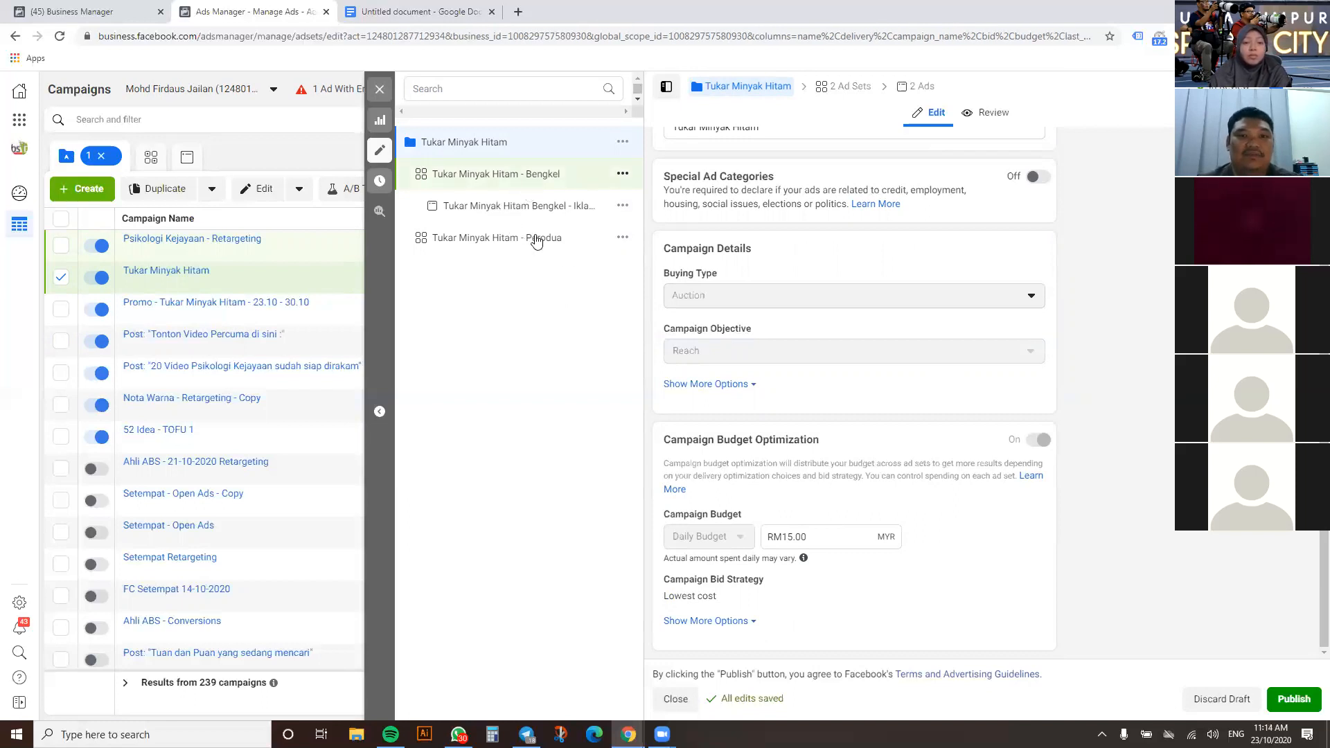
{"action": "left_click", "coordinate": [534, 242]}
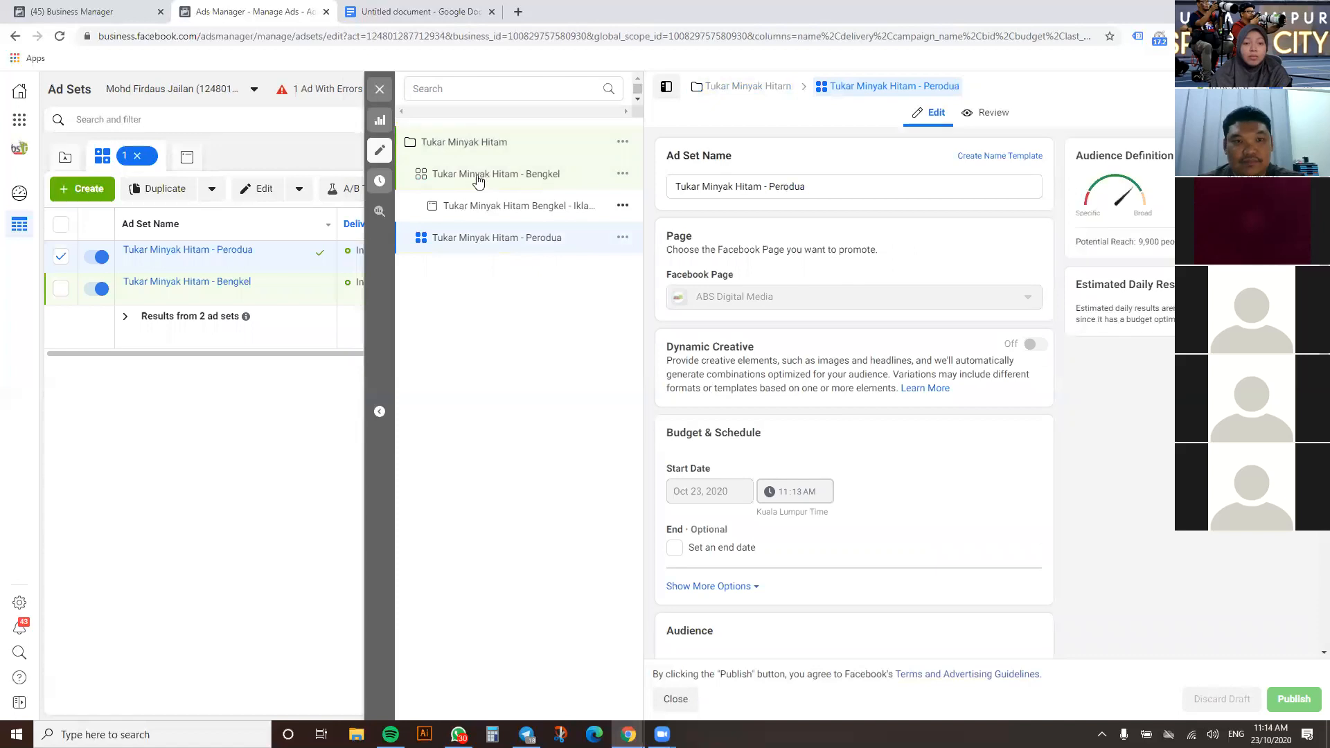
{"action": "left_click", "coordinate": [627, 178]}
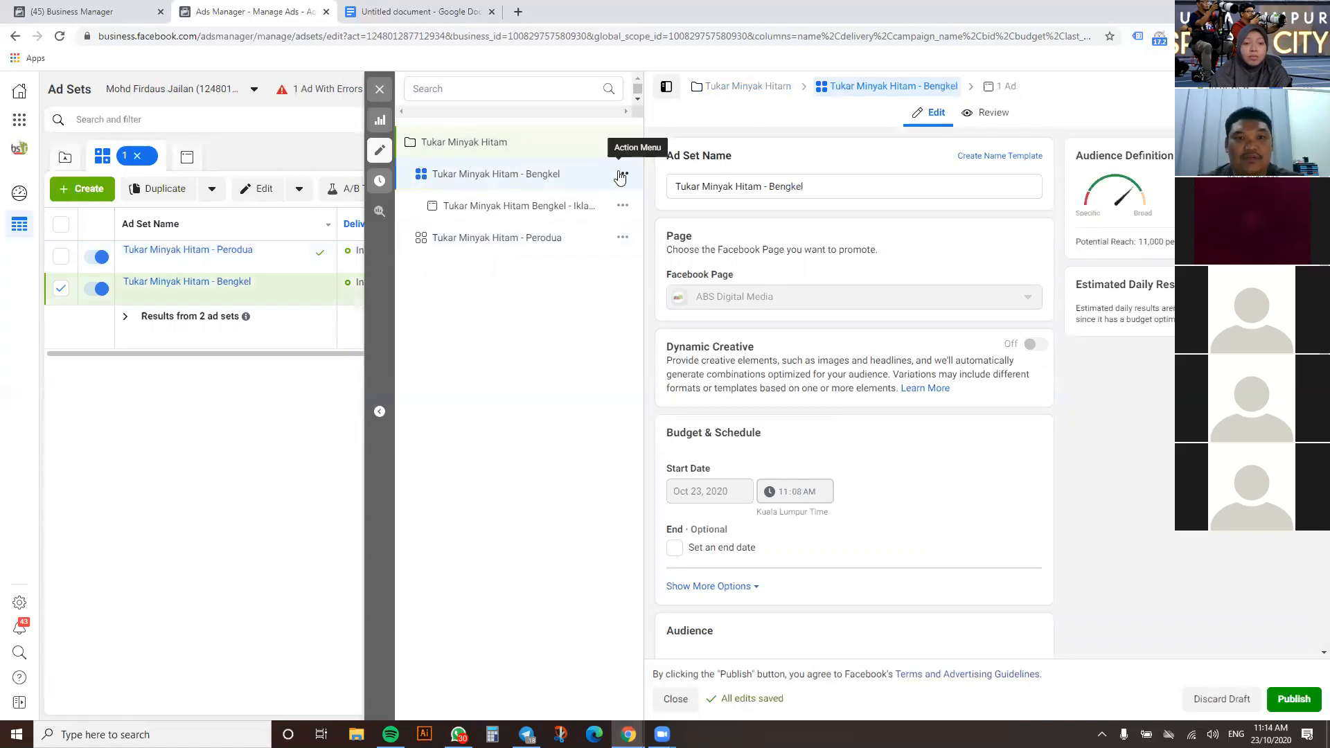
{"action": "left_click", "coordinate": [623, 175]}
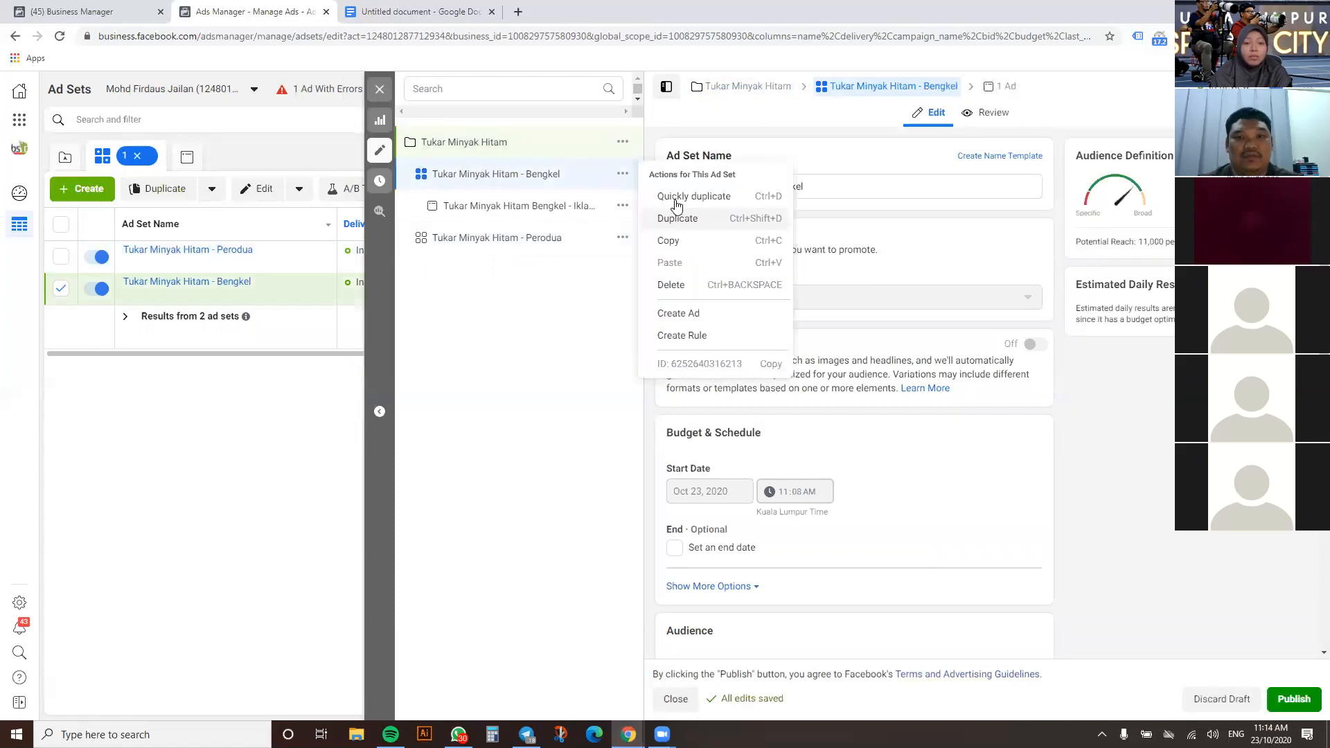
{"action": "left_click", "coordinate": [682, 196]}
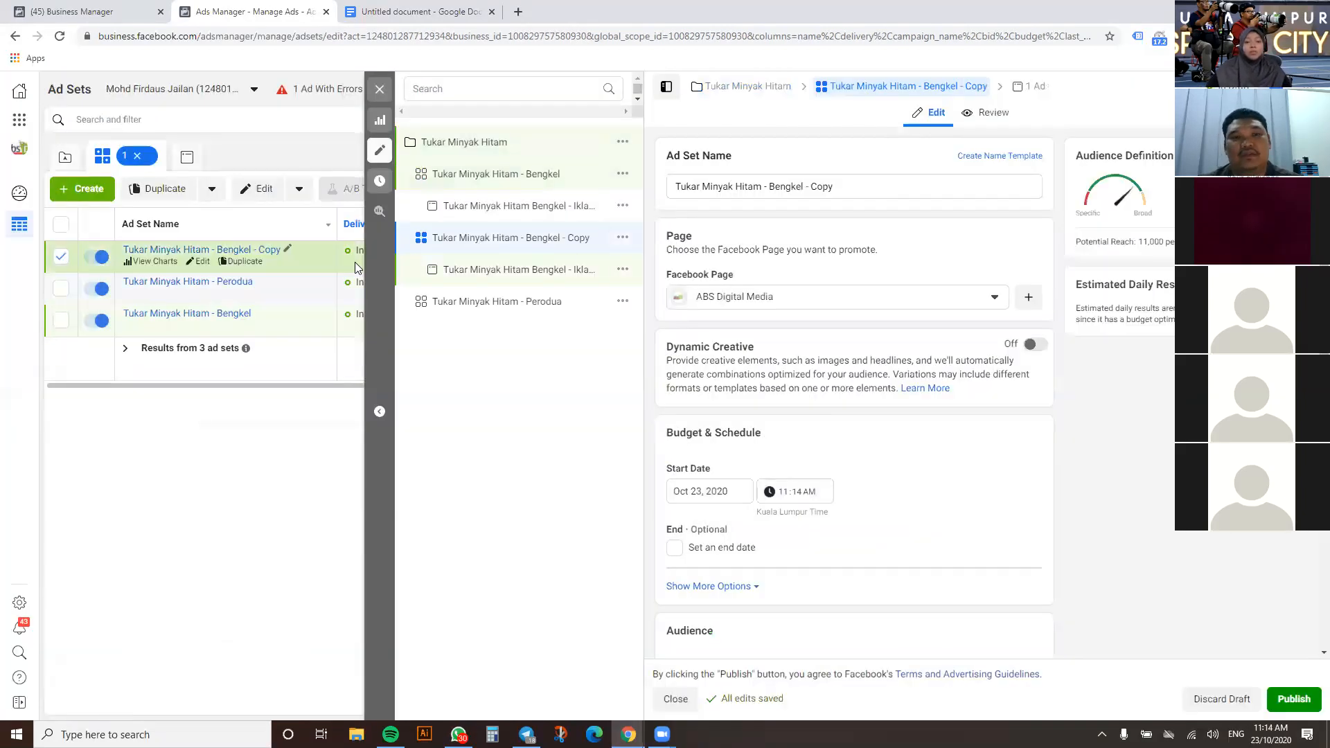
Rename the duplicated ad set as "Tukar Minyak Hitam - Birthday"
{"action": "left_click", "coordinate": [838, 178]}
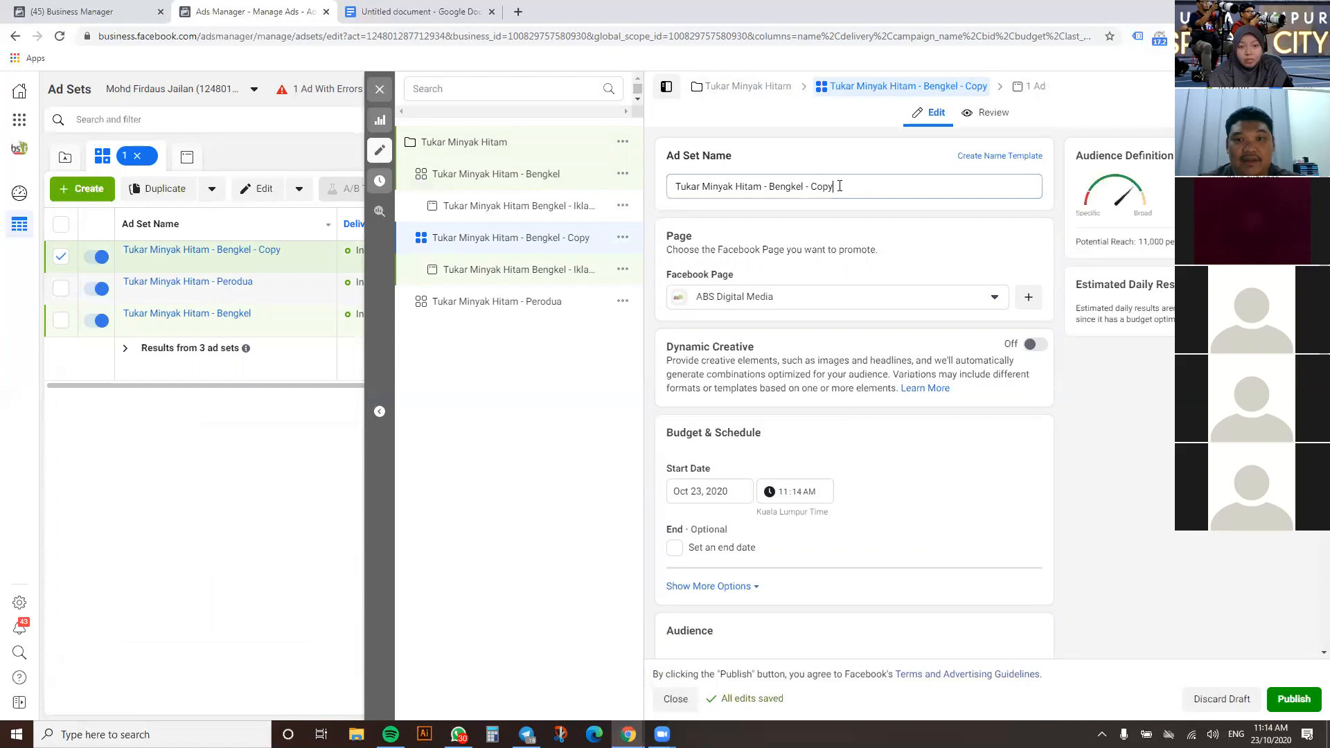
{"action": "left_click_drag", "start_coordinate": [837, 186], "coordinate": [771, 186]}
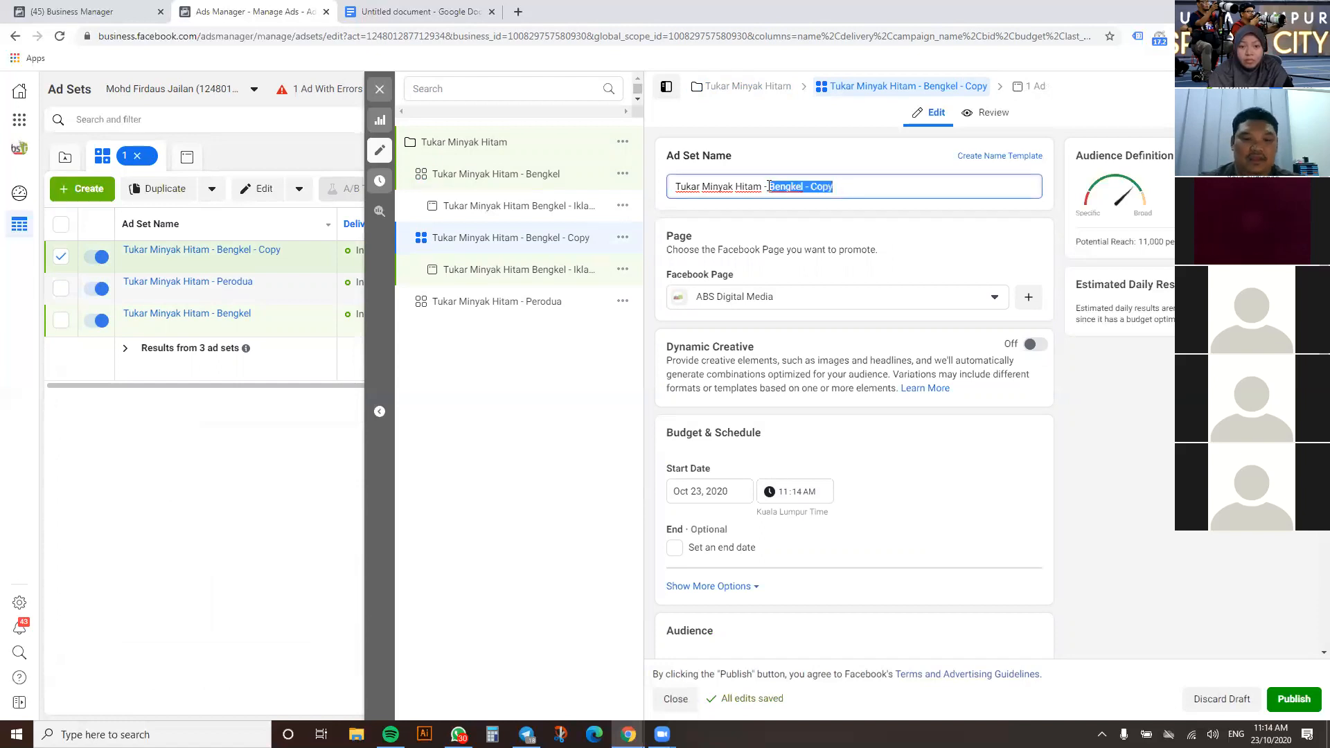
{"action": "type", "text": "B"}
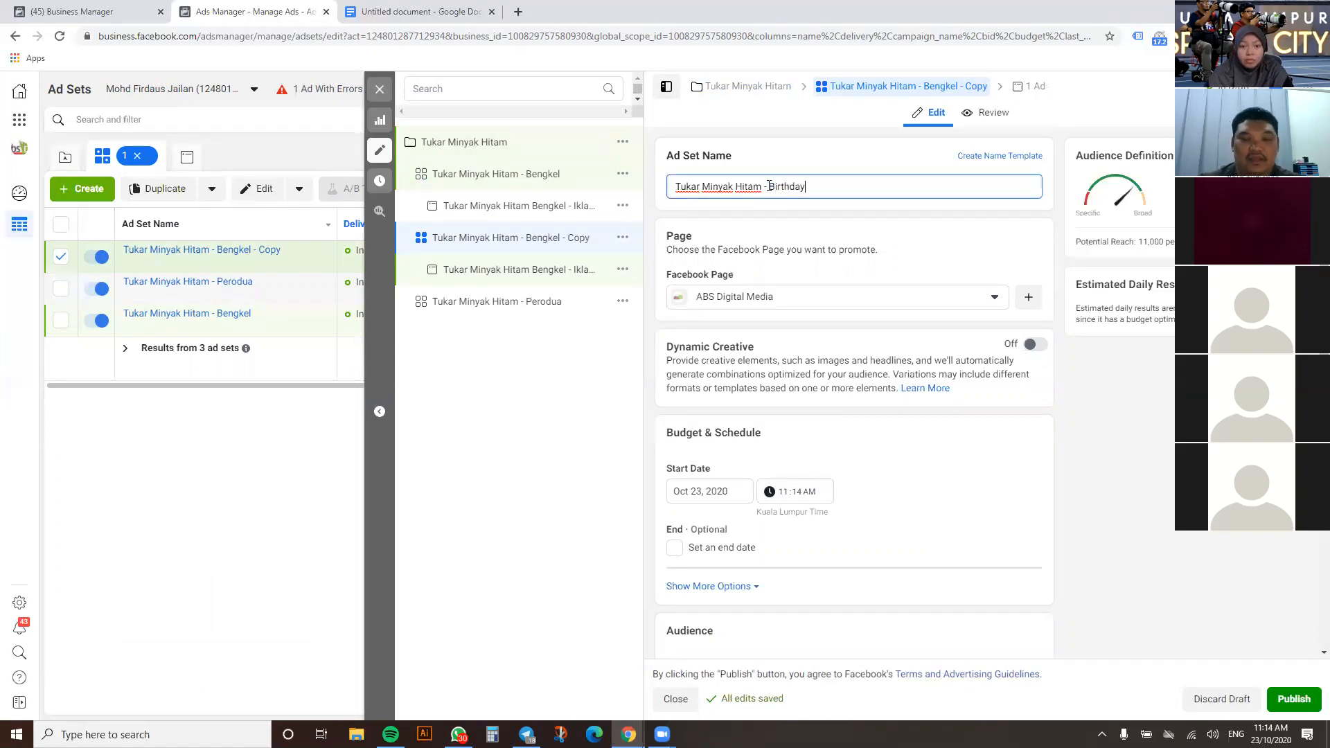
{"action": "left_click", "coordinate": [726, 264]}
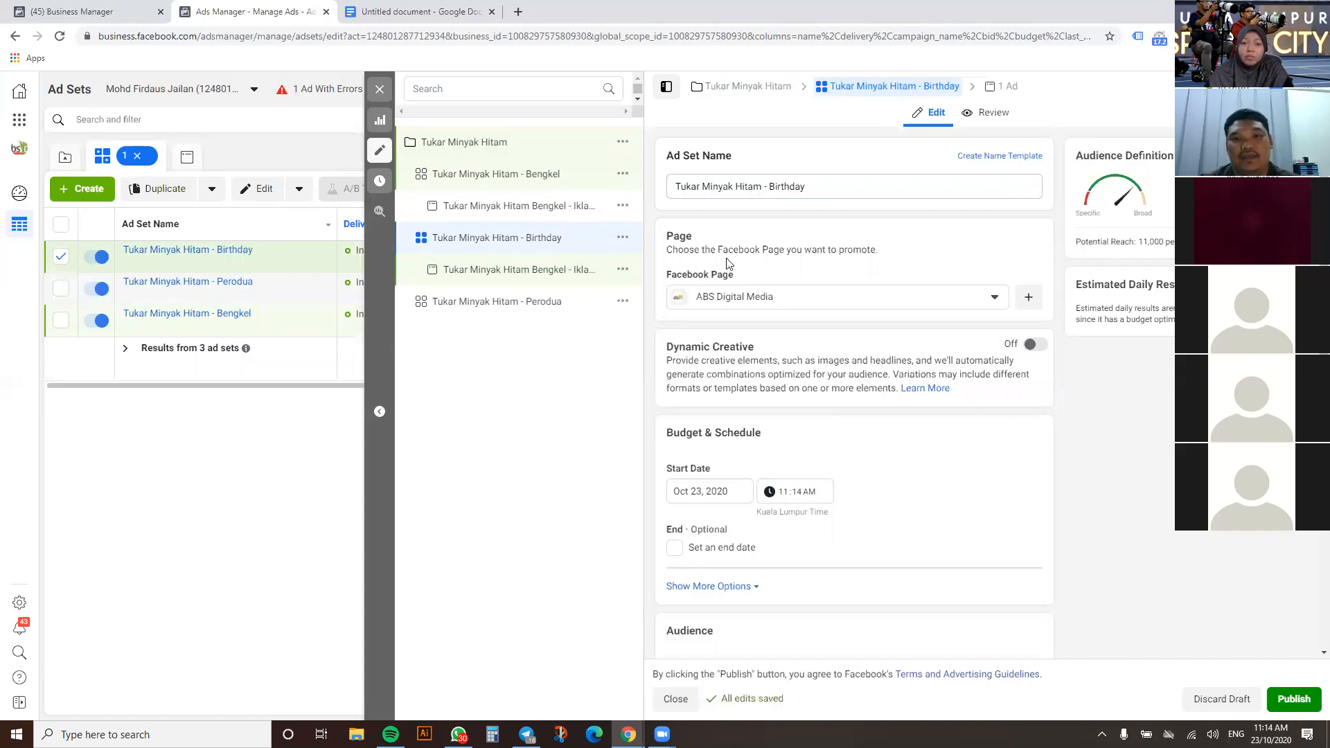
Rename the ad in the Birthday ad set as "Tukar Minyak Hitam Bengkel - Iklan 1 - Birthday"
{"action": "left_click", "coordinate": [528, 268]}
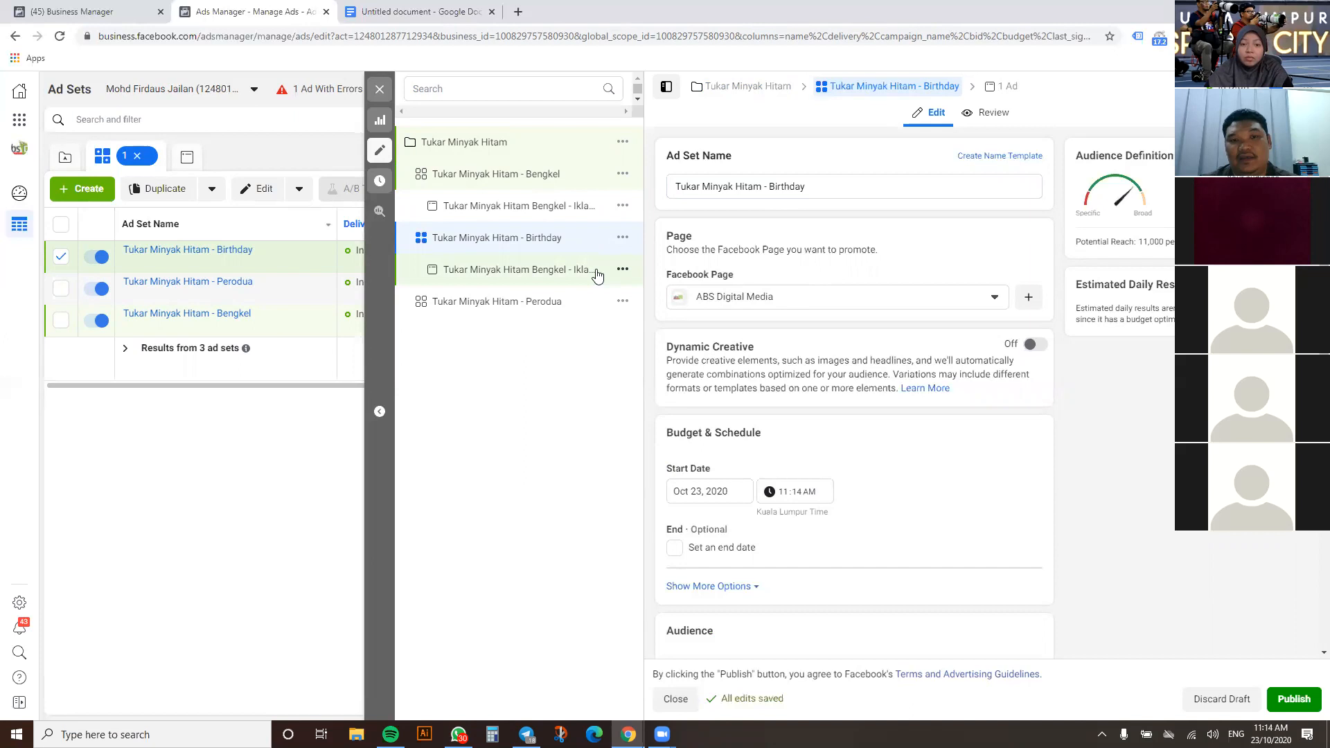
{"action": "left_click", "coordinate": [850, 184]}
{"action": "type", "text": "- Birthda"}
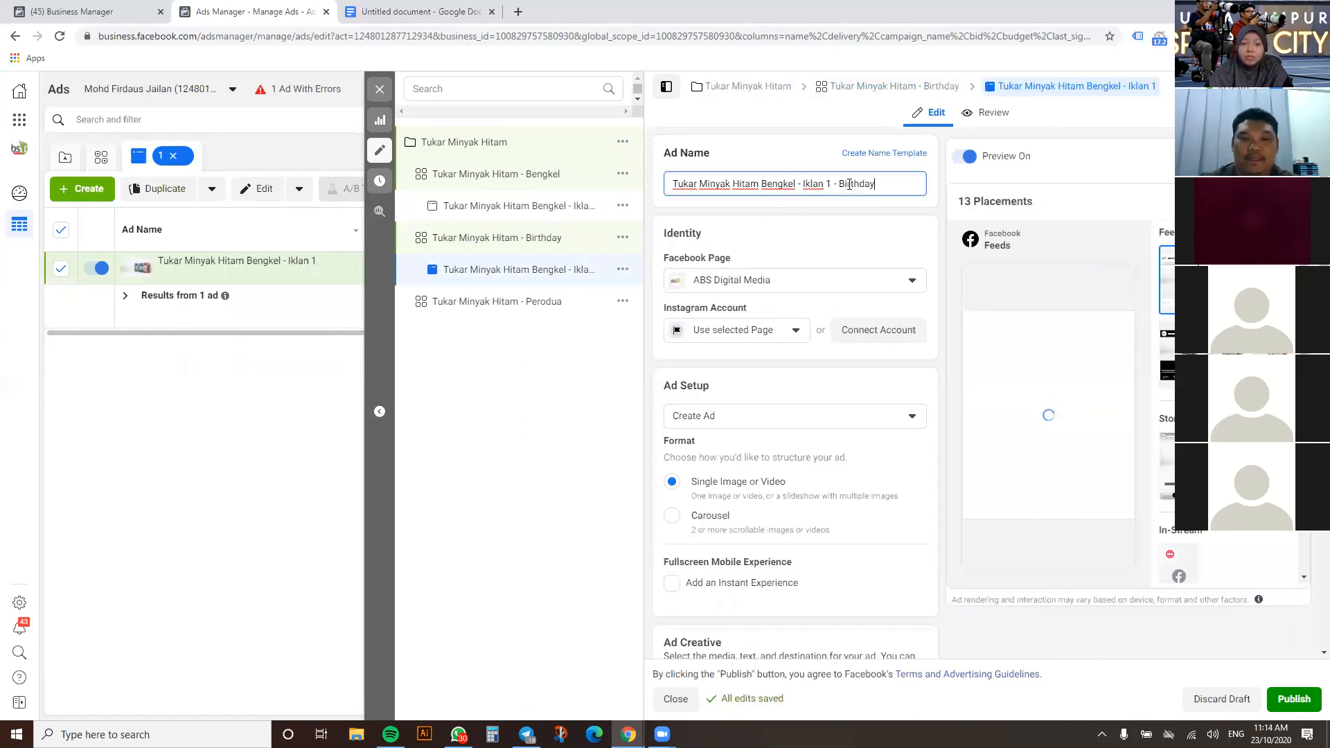
{"action": "type", "text": "y"}
Replace the primary text's opening paragraph with "Pemerikasaan Minyak Hitam Percuma kepada sesiapa sahaja yang sambut birthday bulan november."
{"action": "scroll", "coordinate": [849, 395], "scroll_direction": "down", "scroll_amount": 1}
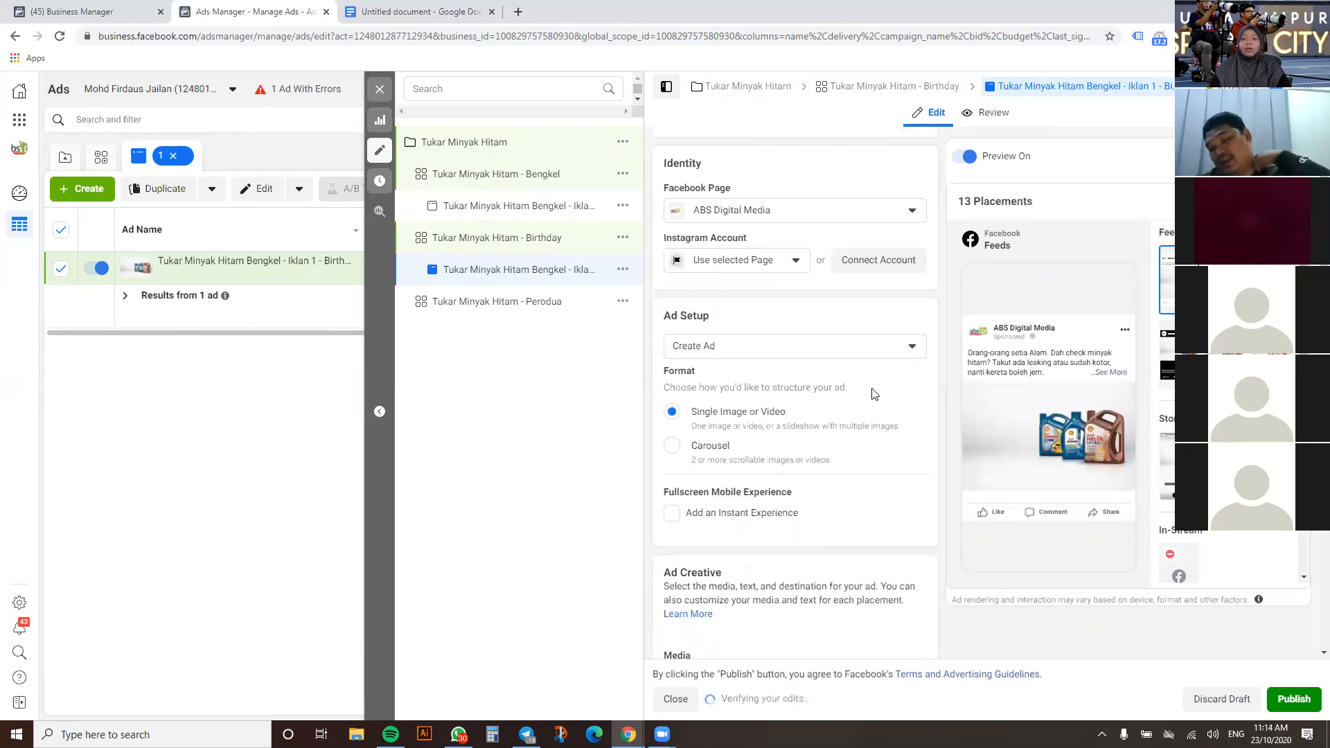
{"action": "mouse_move", "coordinate": [1015, 455]}
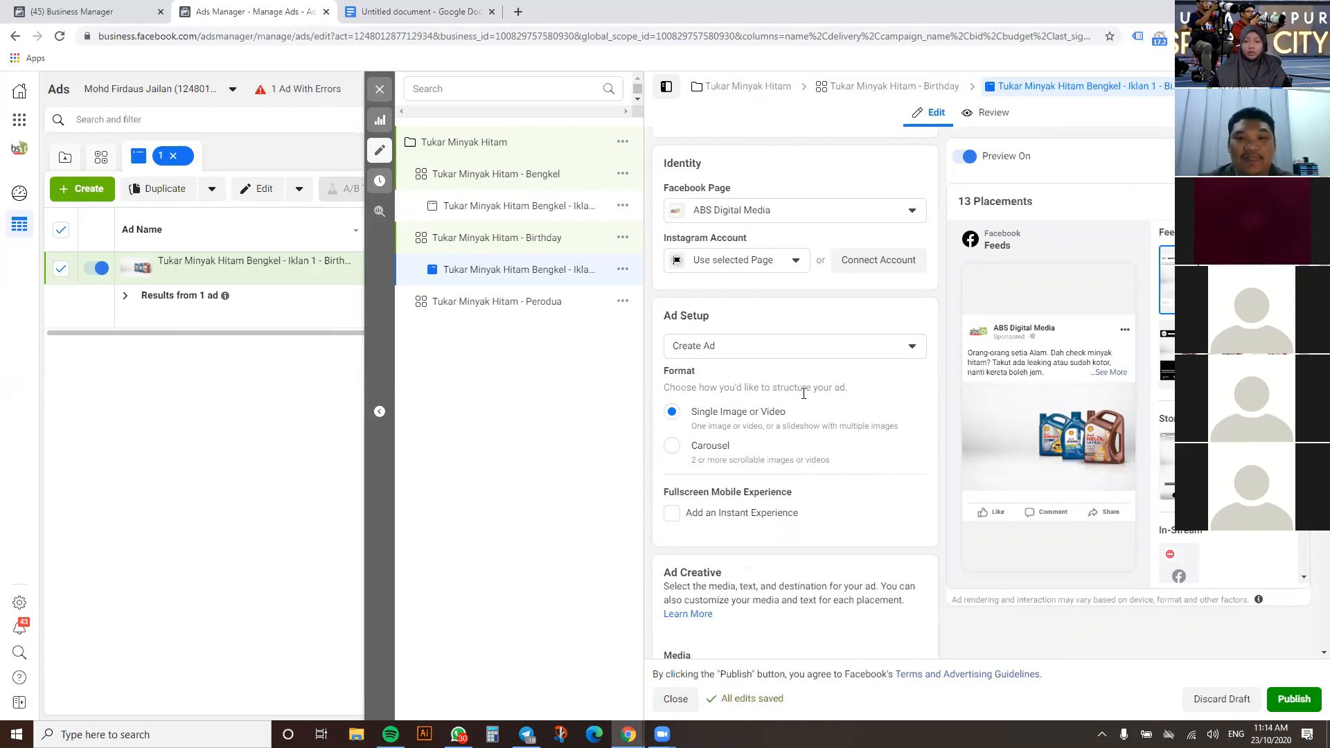
{"action": "scroll", "coordinate": [804, 402], "scroll_direction": "down", "scroll_amount": 5}
{"action": "scroll", "coordinate": [809, 407], "scroll_direction": "down", "scroll_amount": 3}
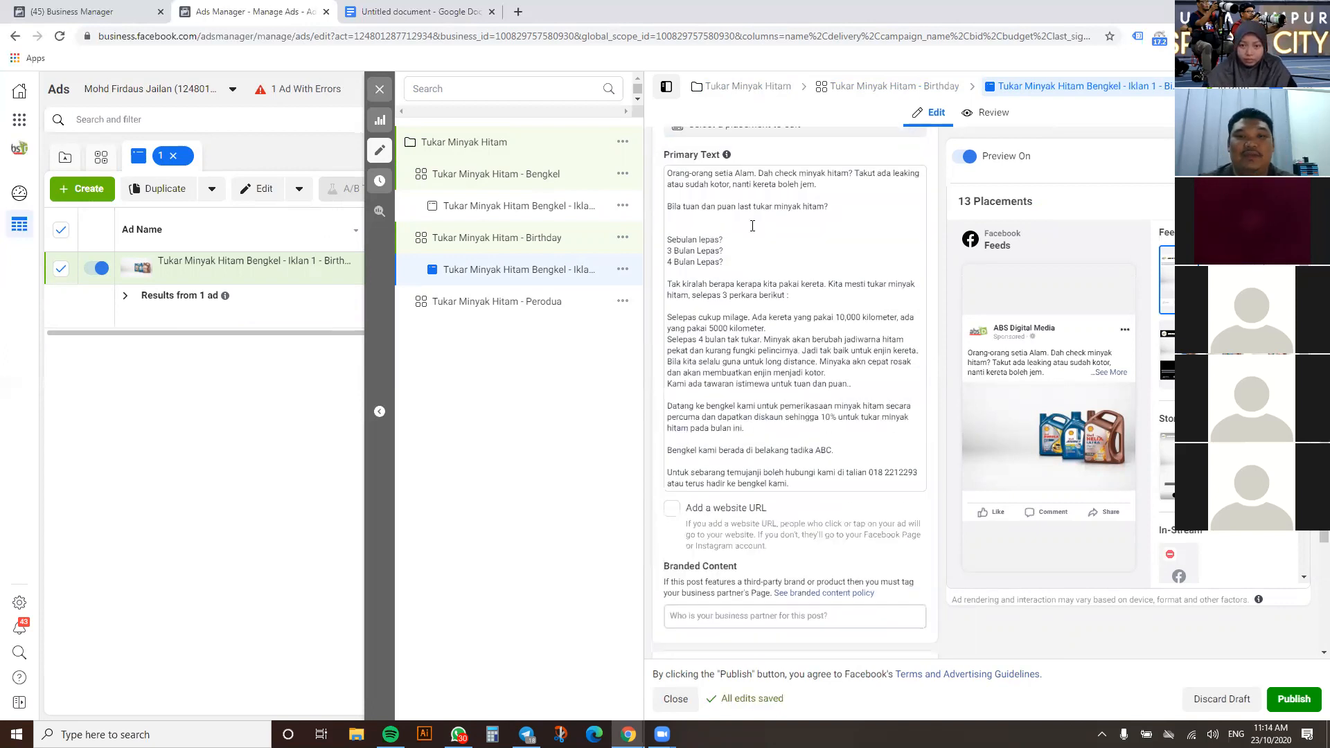
{"action": "left_click_drag", "start_coordinate": [816, 230], "coordinate": [667, 219]}
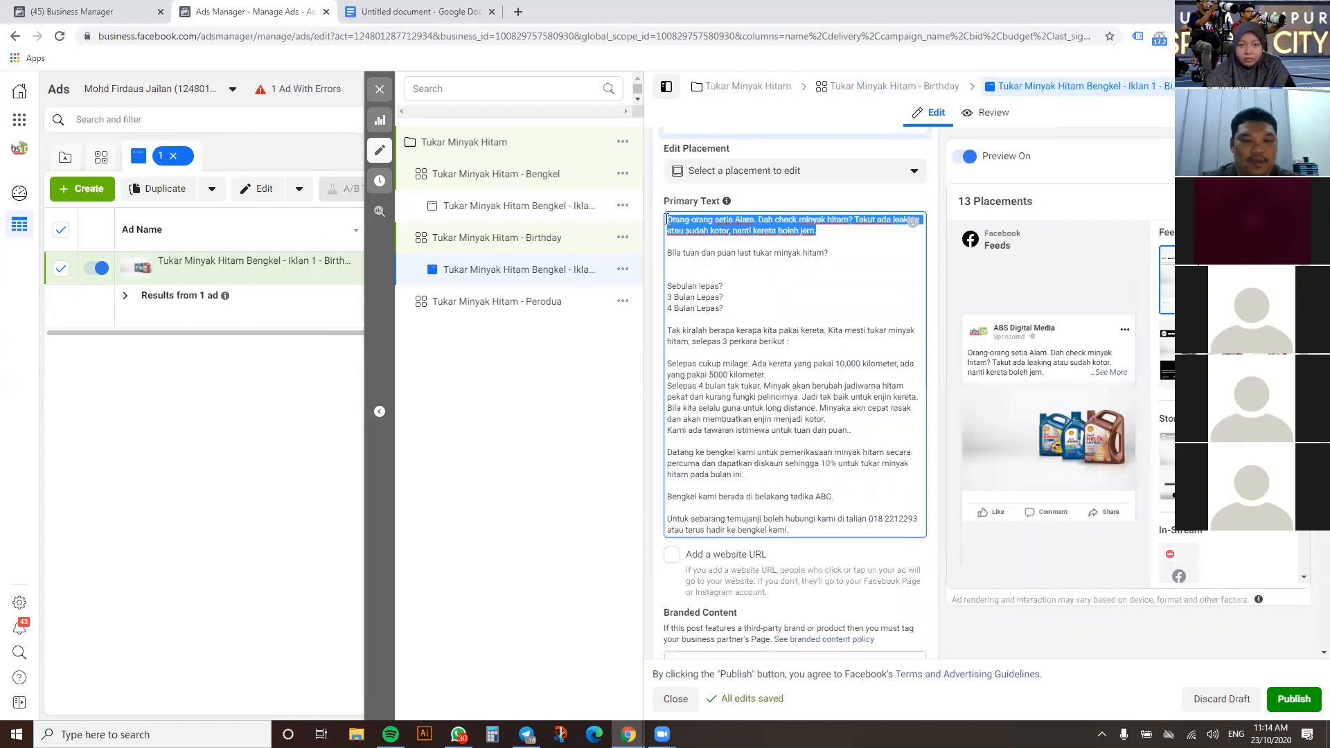
{"action": "type", "text": "Pemerikasaan Minyak H"}
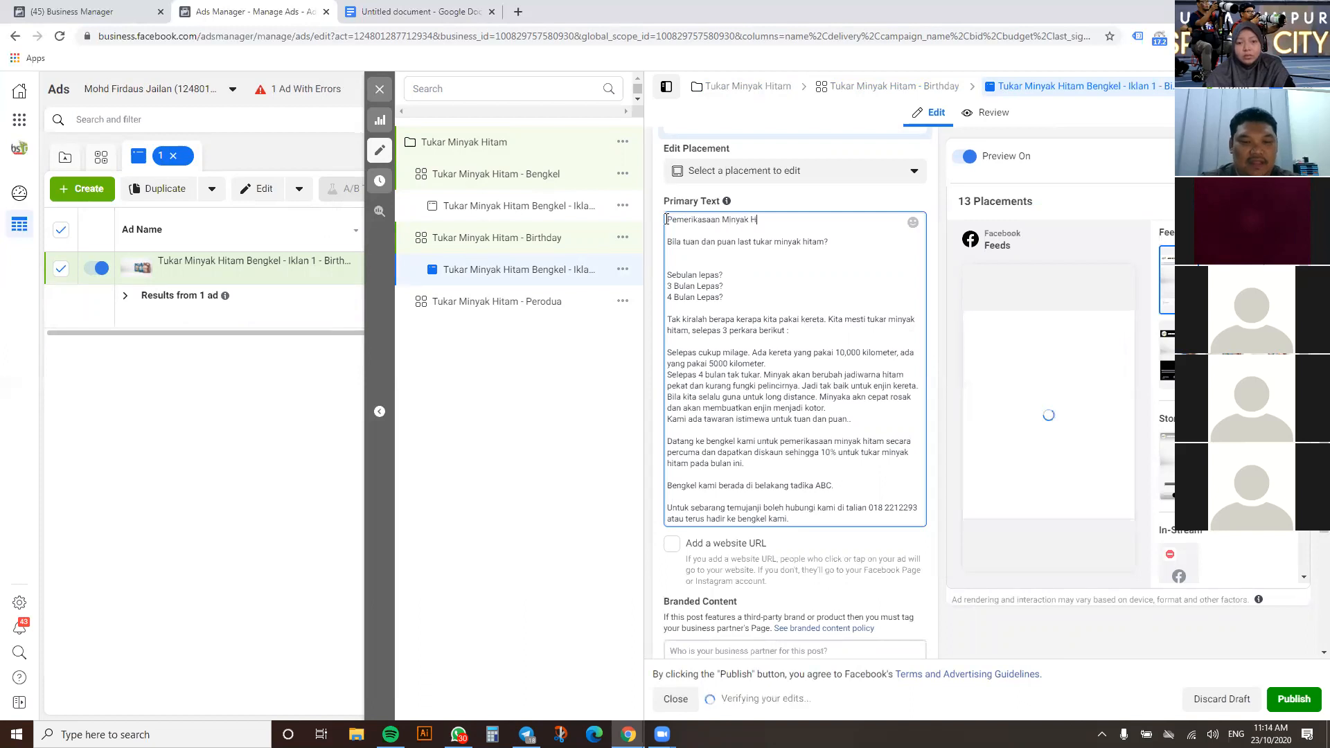
{"action": "type", "text": "itam Percuma kepada se"}
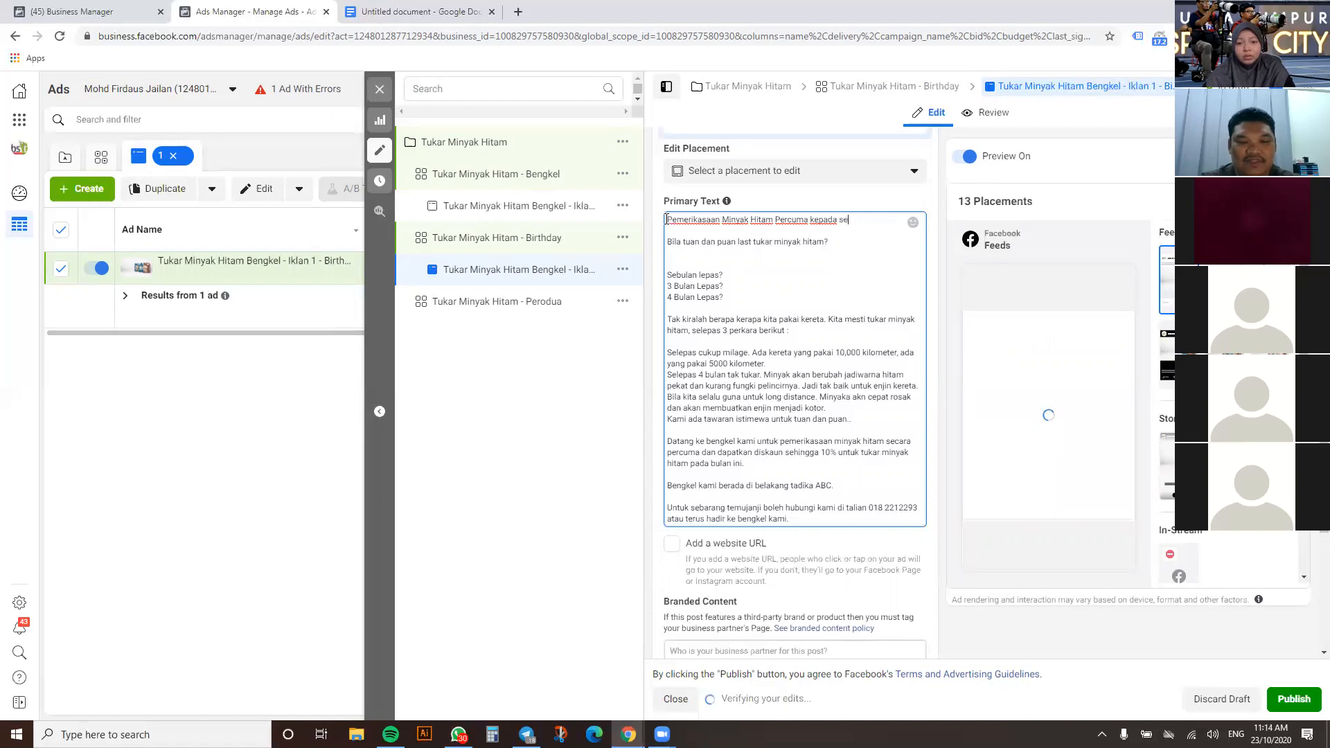
{"action": "type", "text": "siap"}
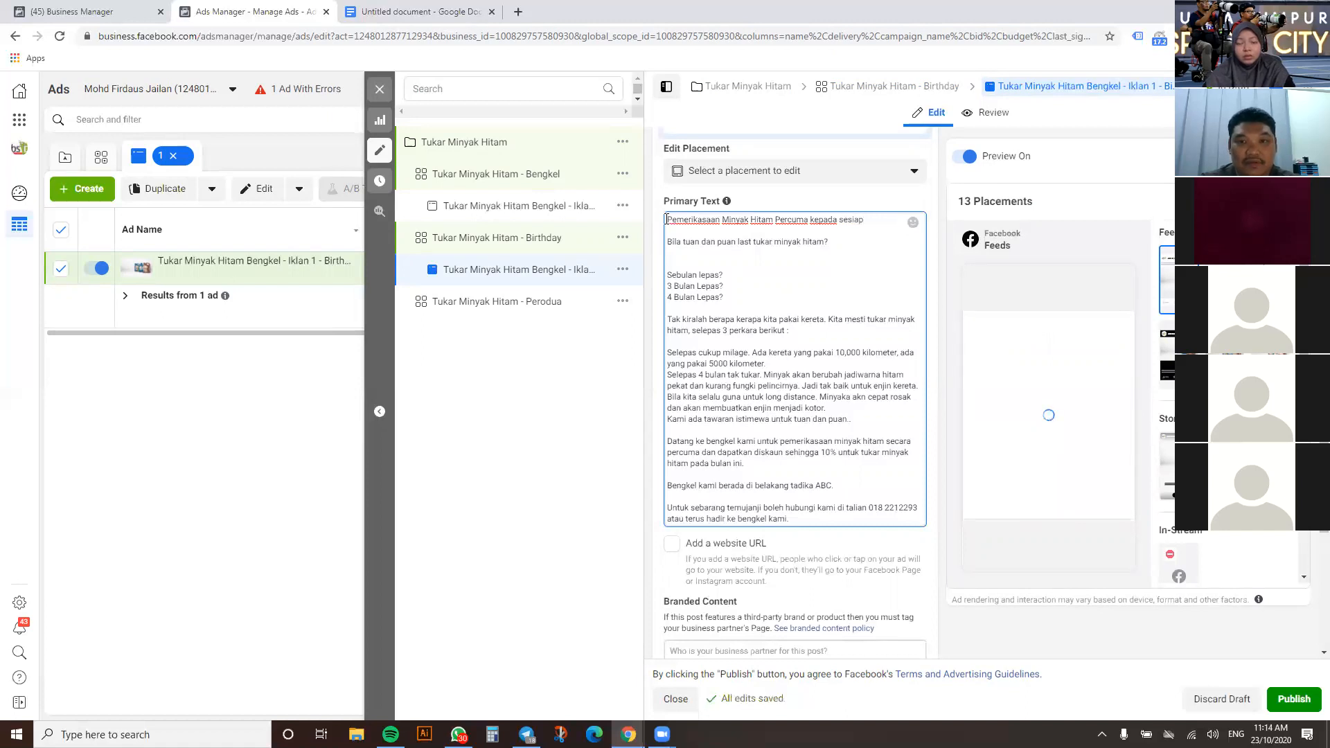
{"action": "type", "text": "a sahaja yang s"}
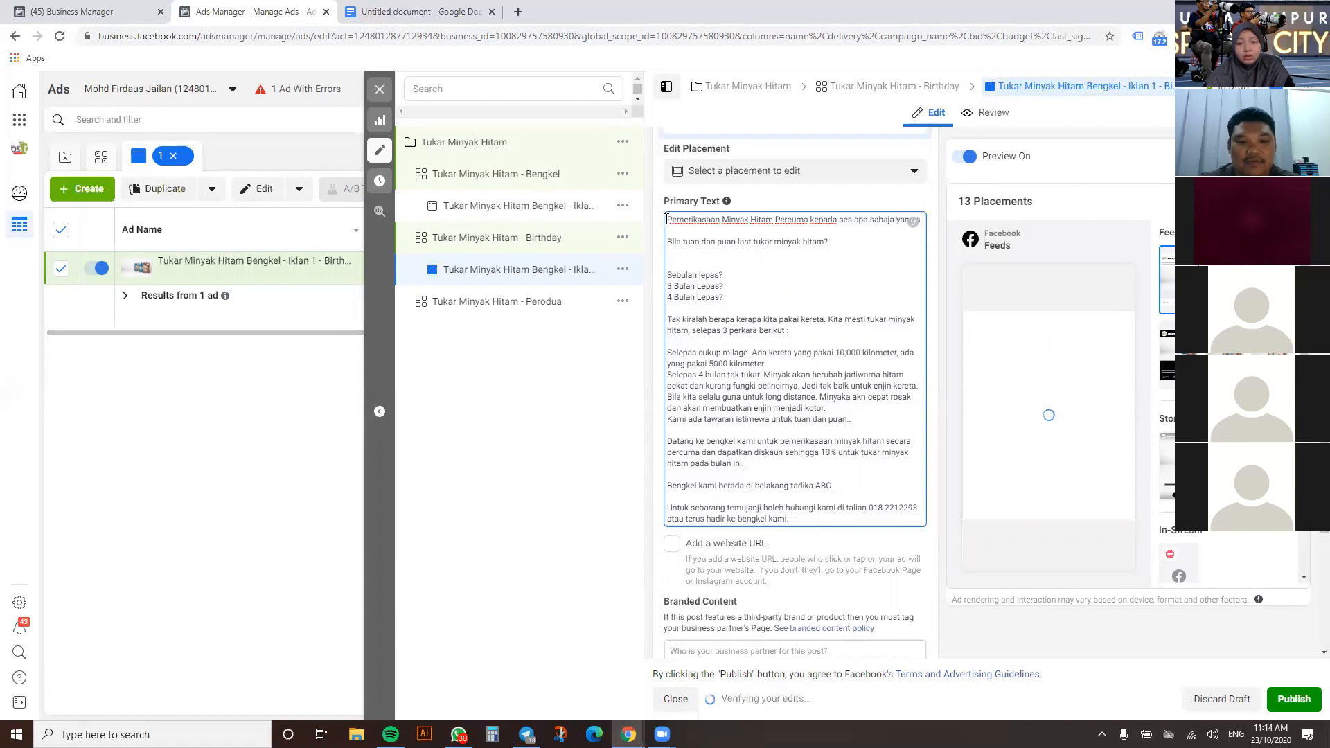
{"action": "type", "text": "ambut bi"}
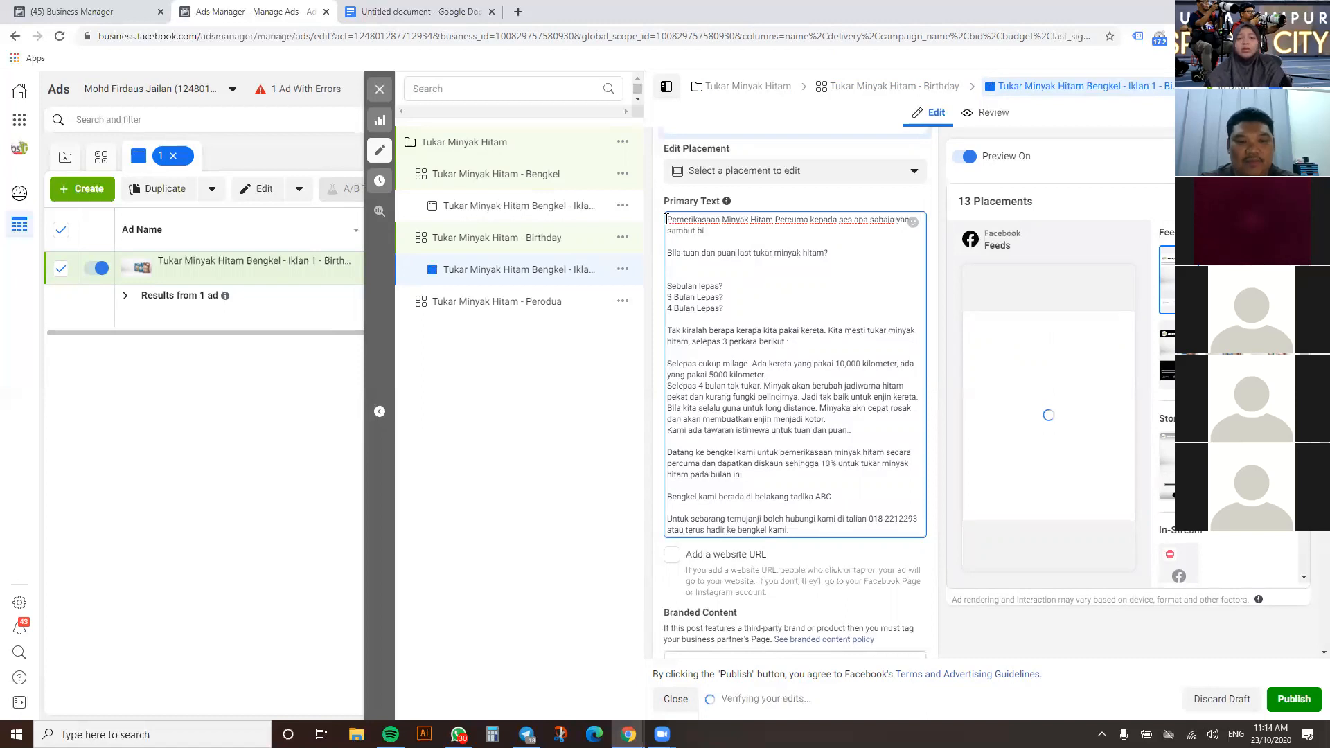
{"action": "type", "text": "rthday bulan nov"}
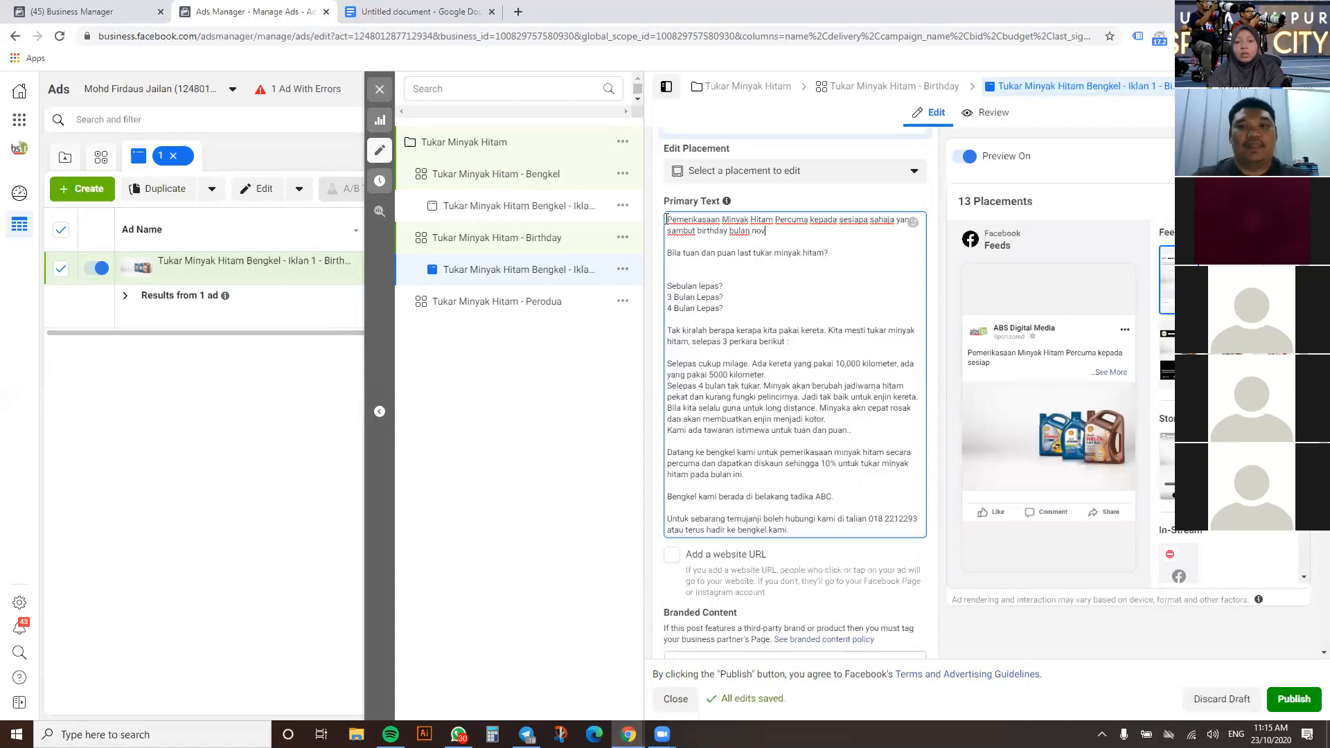
{"action": "type", "text": "ember."}
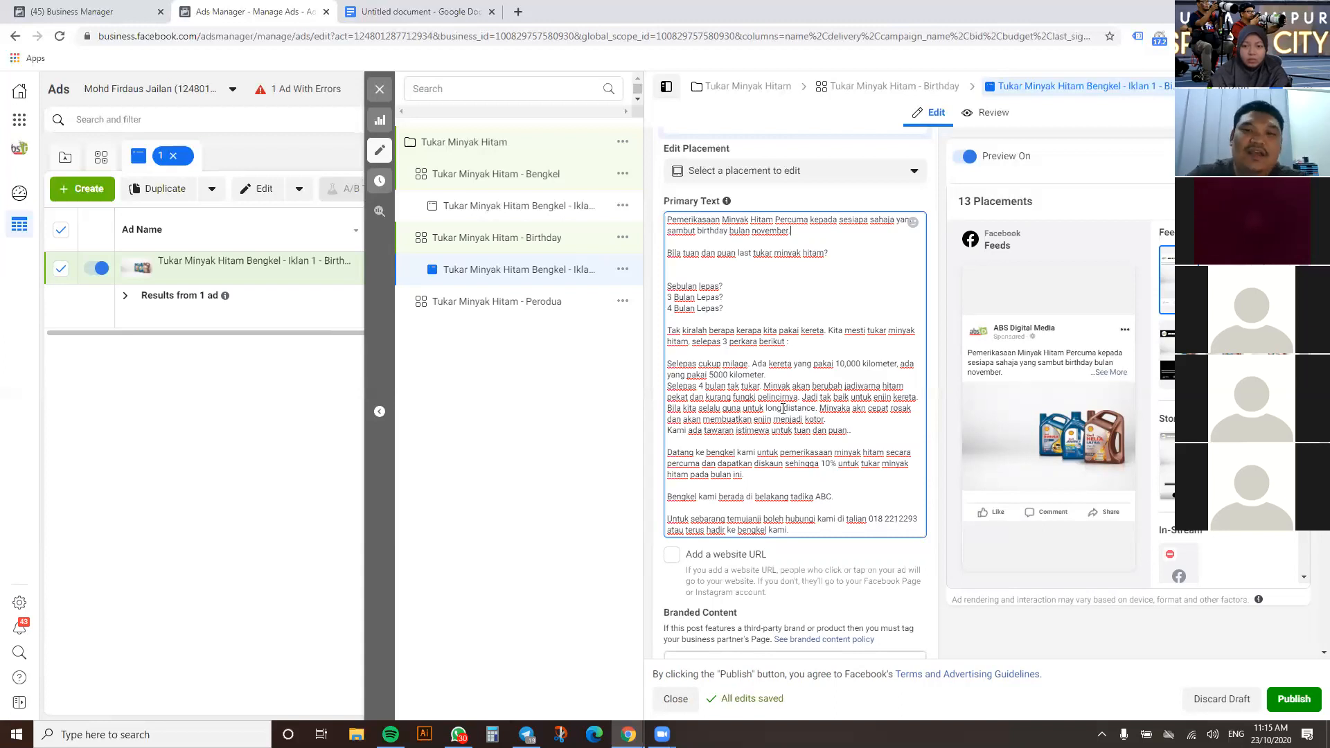
Check the Birthday ad's remaining settings and creative, and publish it with its ad set
{"action": "scroll", "coordinate": [802, 420], "scroll_direction": "down", "scroll_amount": 5}
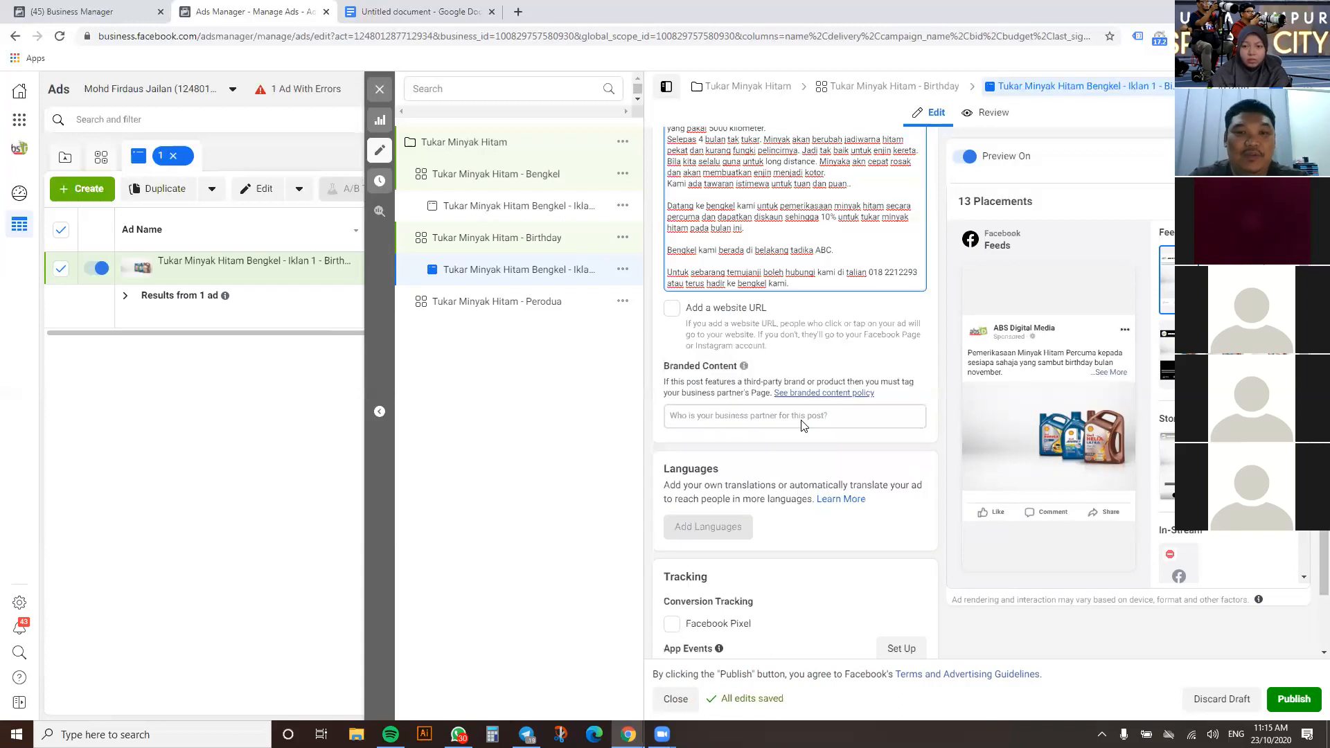
{"action": "scroll", "coordinate": [803, 426], "scroll_direction": "down", "scroll_amount": 2}
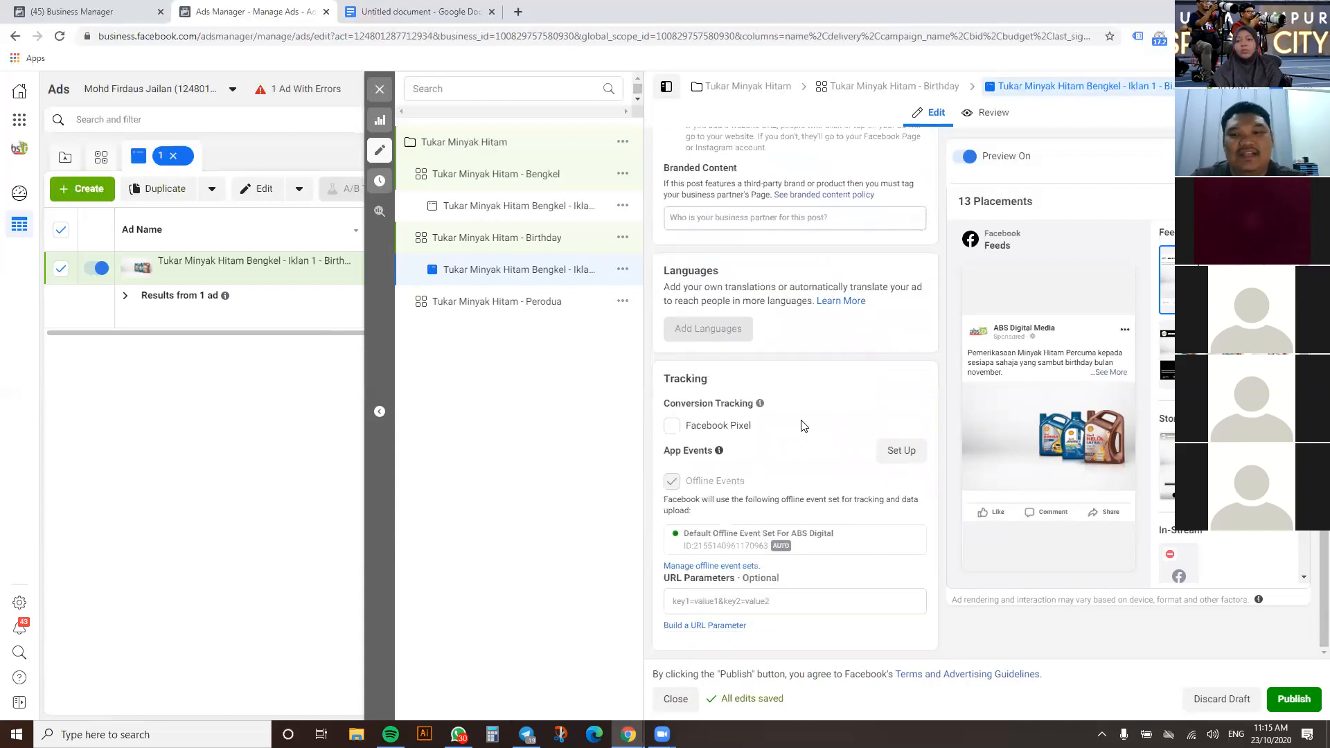
{"action": "scroll", "coordinate": [809, 329], "scroll_direction": "up", "scroll_amount": 4}
{"action": "scroll", "coordinate": [809, 329], "scroll_direction": "up", "scroll_amount": 4}
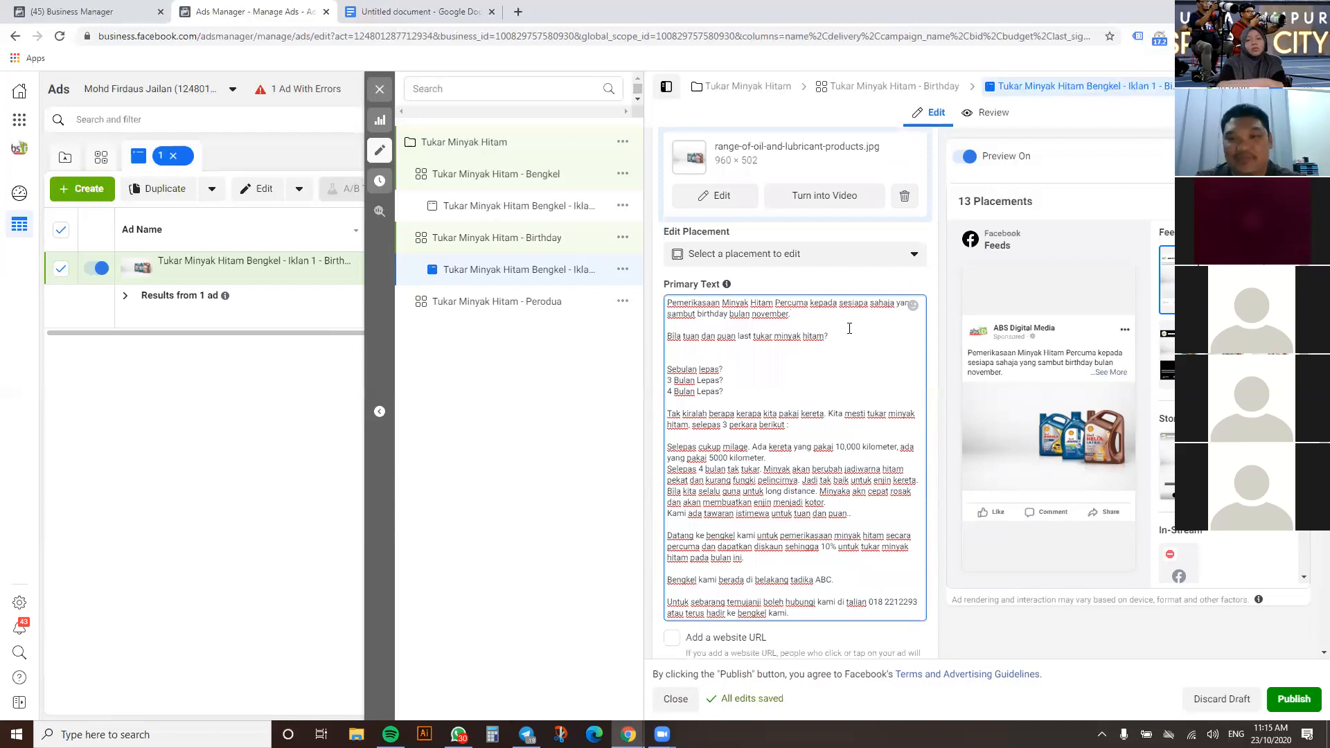
{"action": "scroll", "coordinate": [865, 326], "scroll_direction": "up", "scroll_amount": 3}
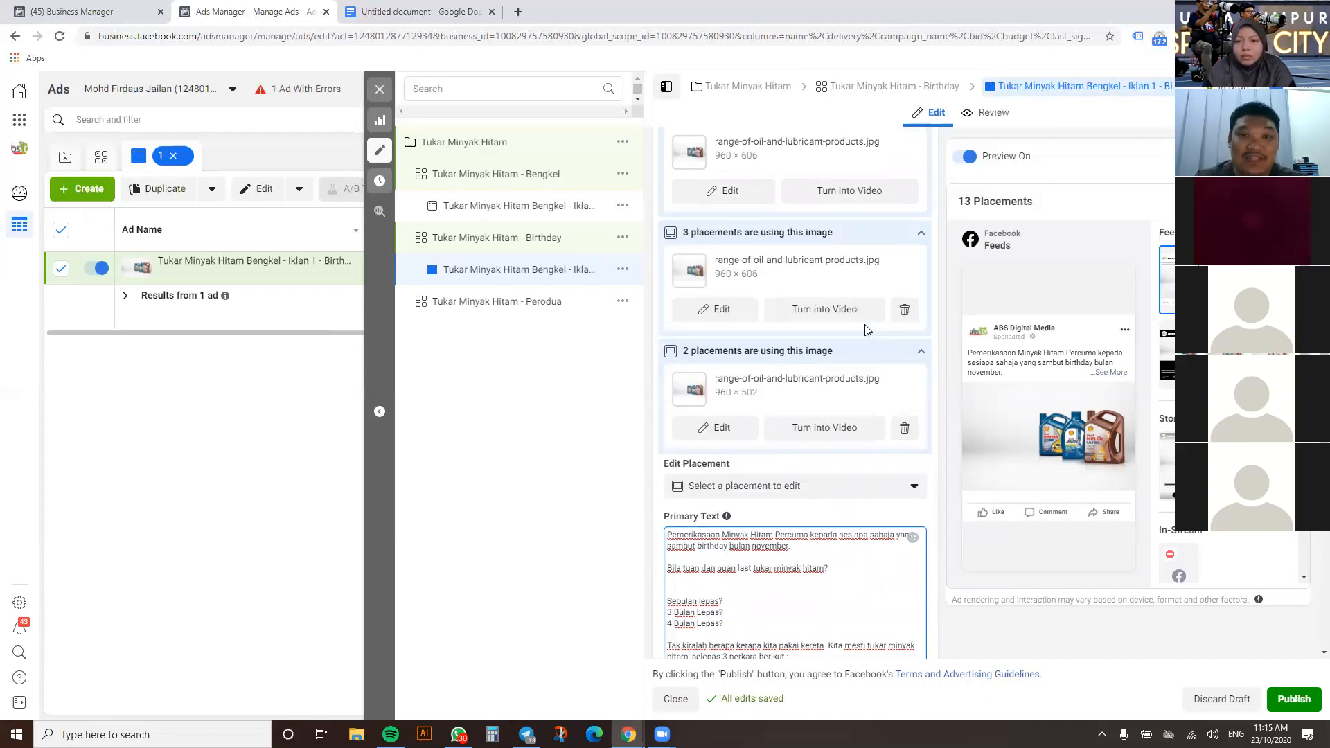
{"action": "scroll", "coordinate": [865, 329], "scroll_direction": "up", "scroll_amount": 5}
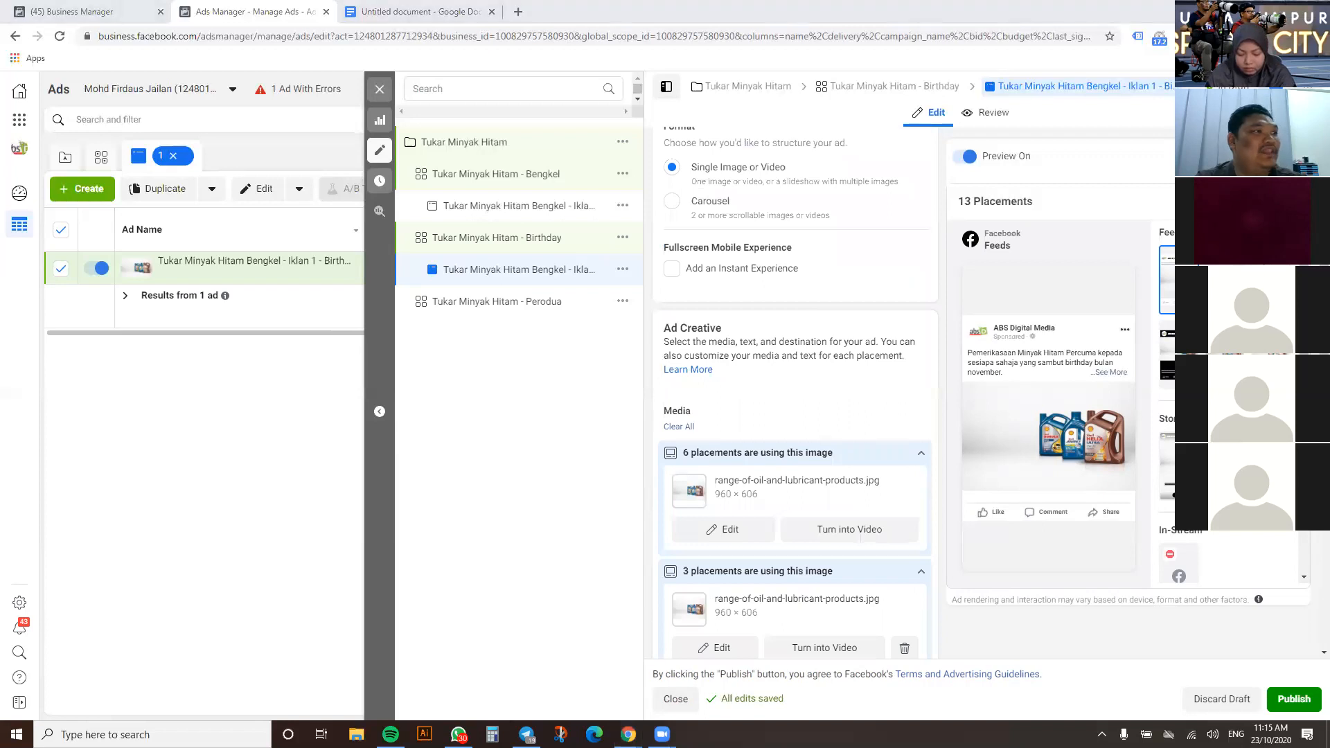
{"action": "scroll", "coordinate": [755, 504], "scroll_direction": "down", "scroll_amount": 10}
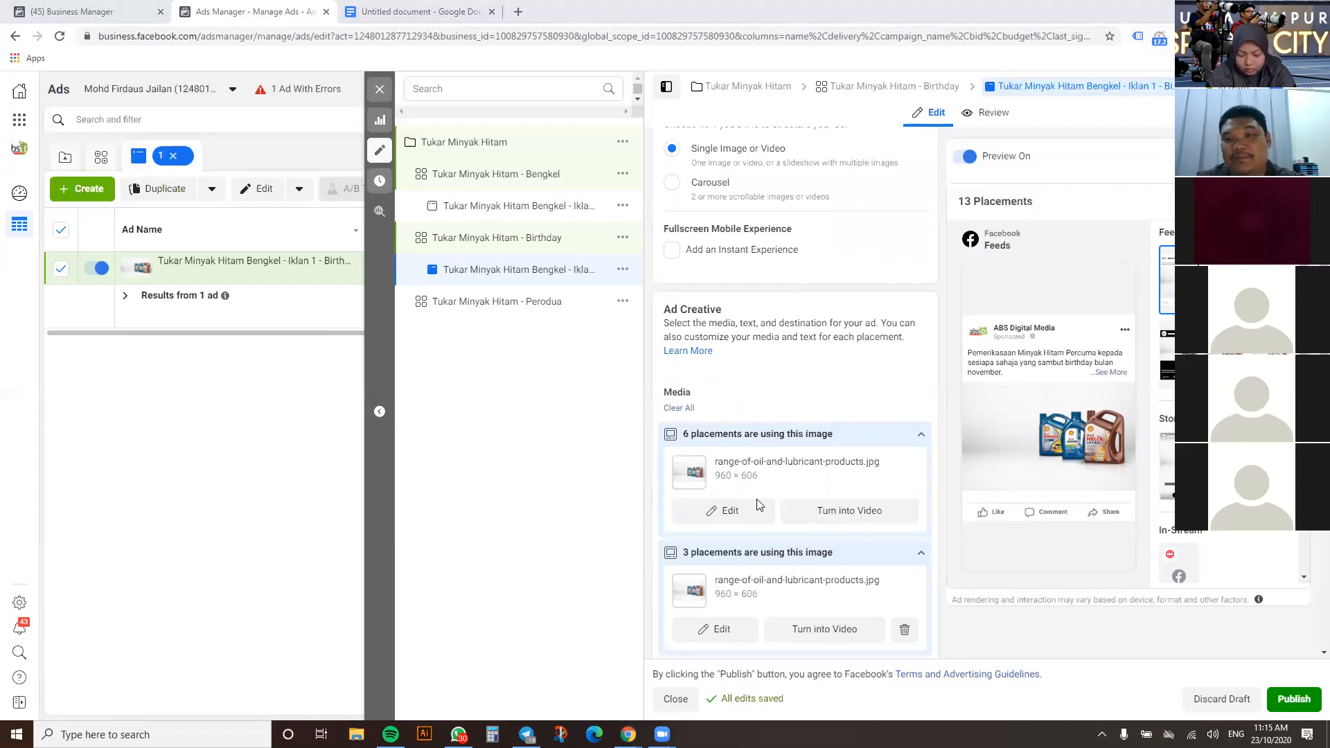
{"action": "left_click", "coordinate": [1286, 700]}
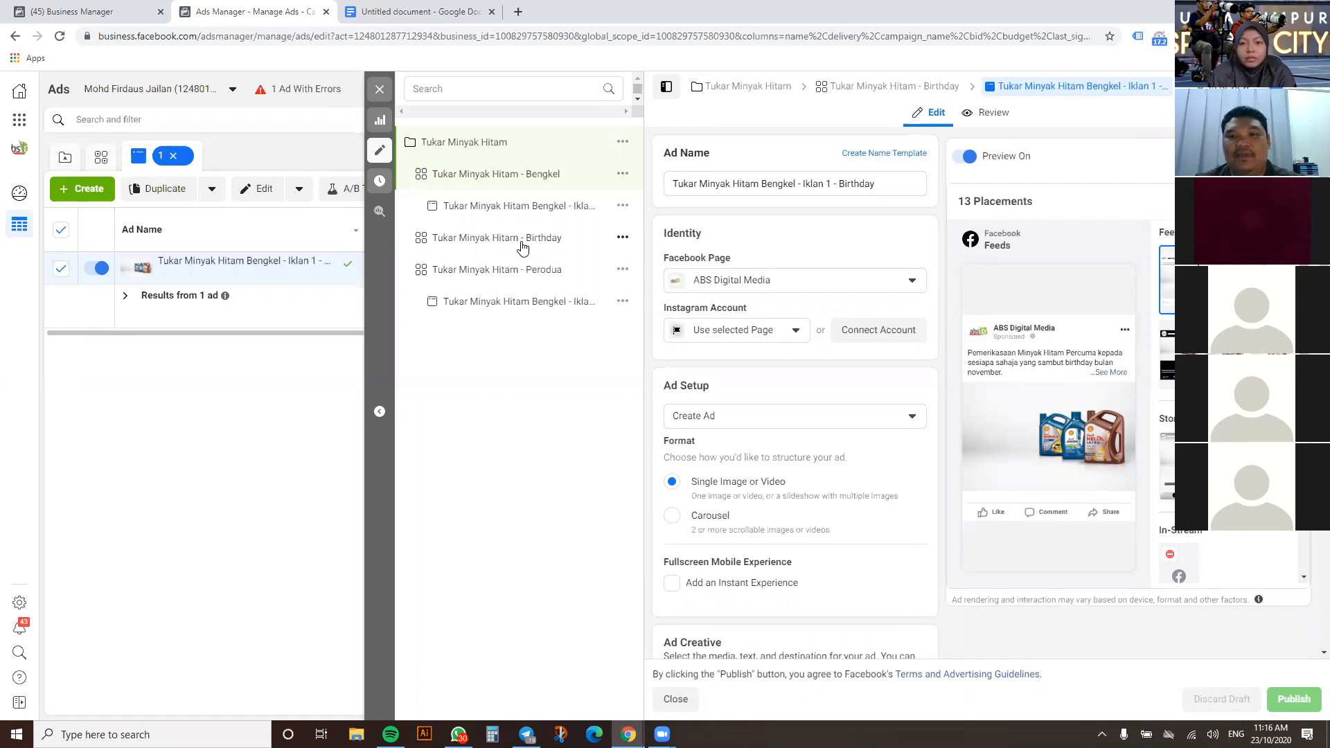
Open the Tukar Minyak Hitam campaign's settings and publish the campaign
{"action": "scroll", "coordinate": [817, 332], "scroll_direction": "down", "scroll_amount": 2}
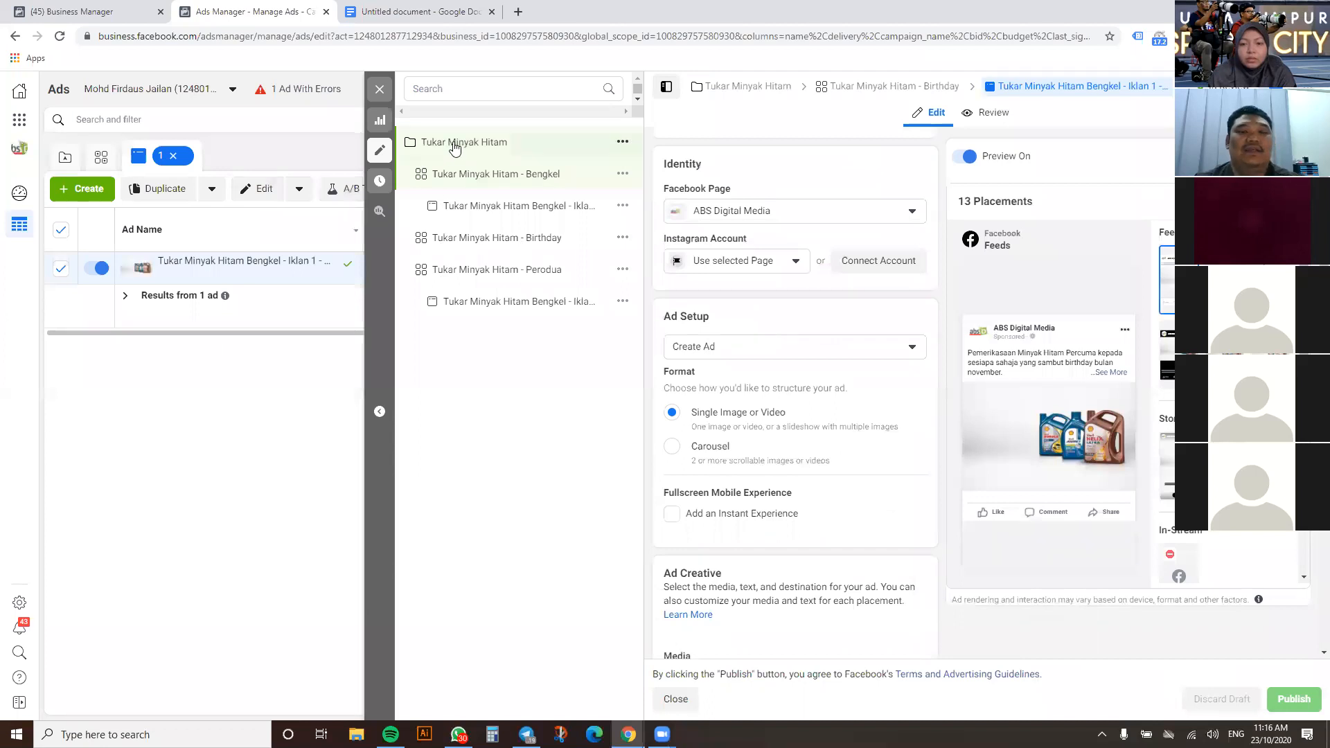
{"action": "left_click", "coordinate": [454, 142]}
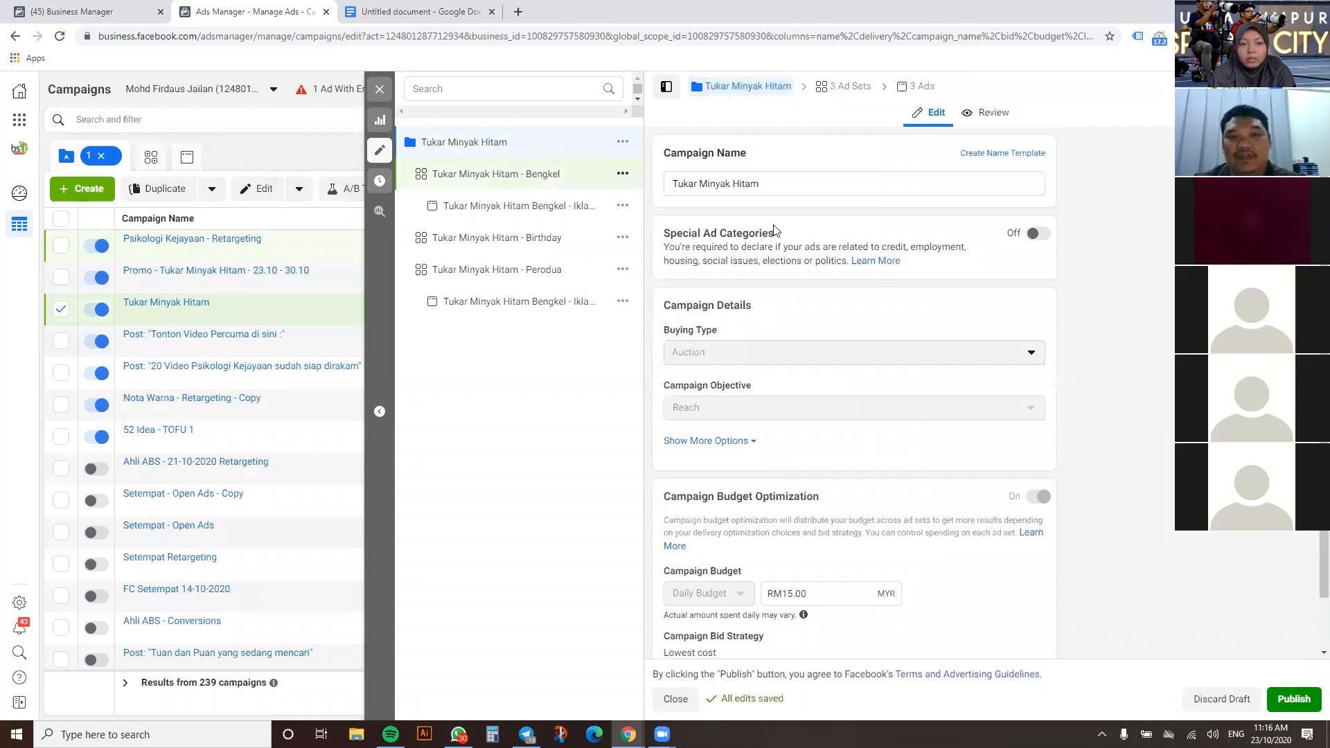
{"action": "scroll", "coordinate": [821, 381], "scroll_direction": "down", "scroll_amount": 1}
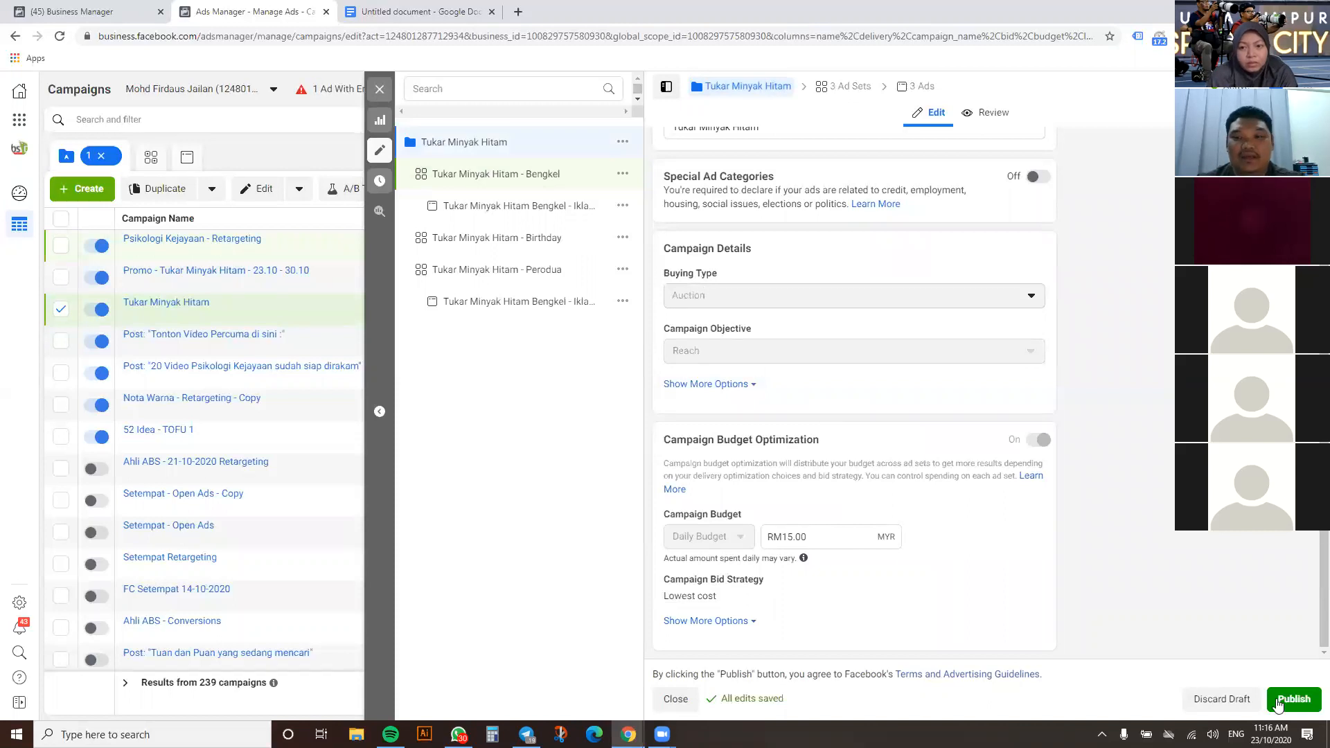
{"action": "left_click", "coordinate": [1301, 698]}
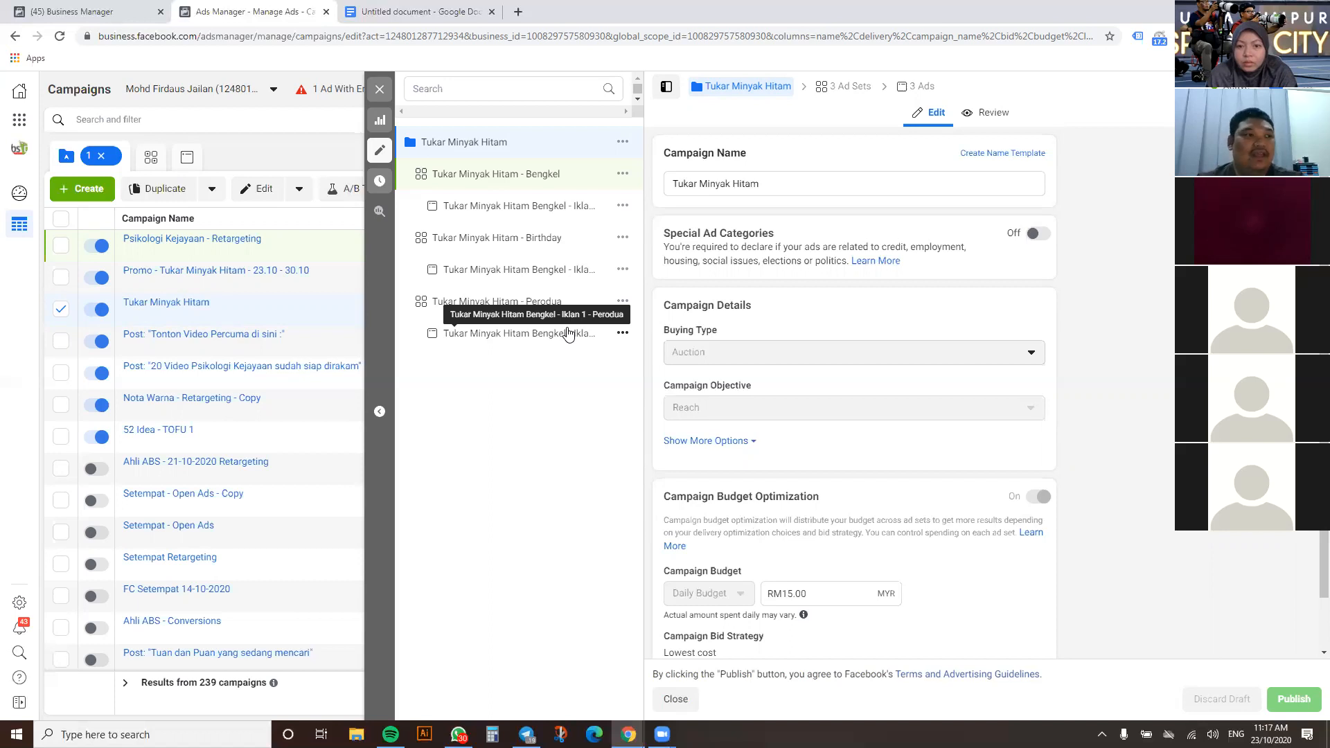
Switch to the Google Docs document and add the hashtag "#fbabsdigitalzoom" below the weekly promo table
{"action": "left_click", "coordinate": [418, 14]}
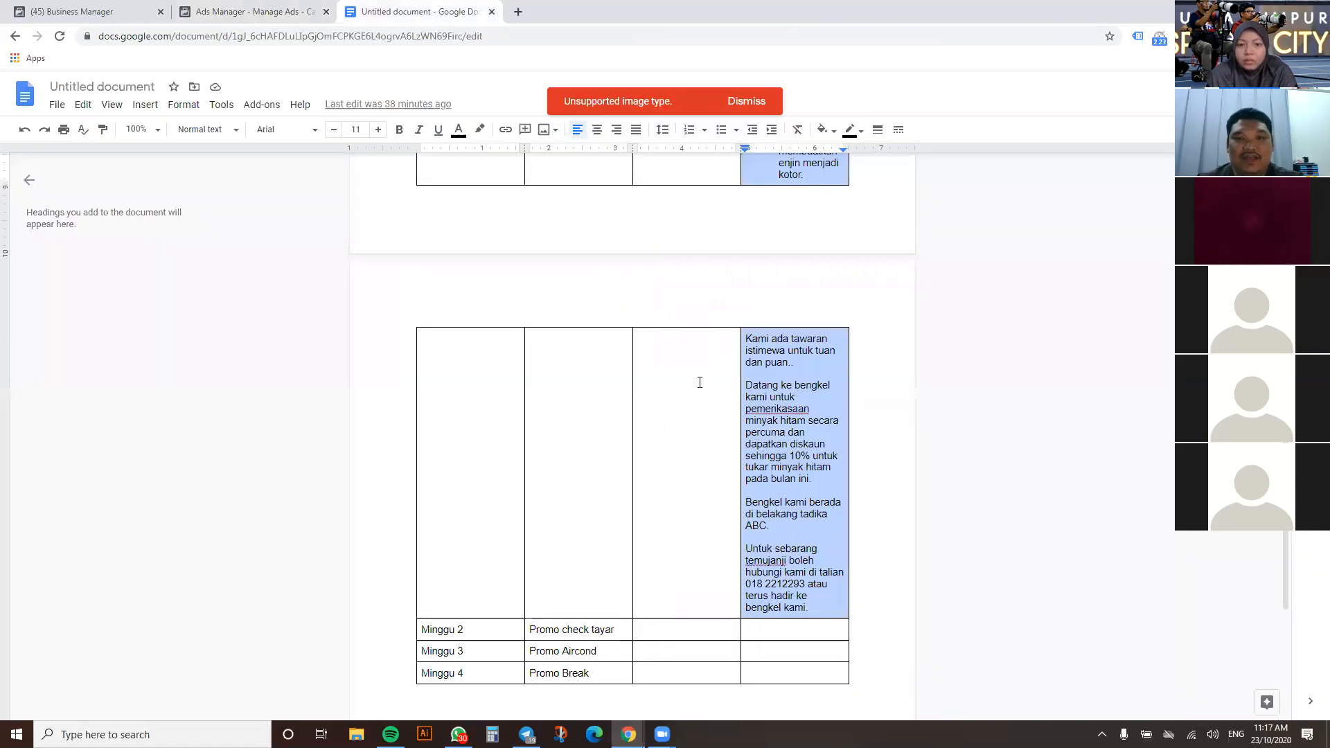
{"action": "scroll", "coordinate": [699, 382], "scroll_direction": "down", "scroll_amount": 4}
{"action": "left_click", "coordinate": [534, 490]}
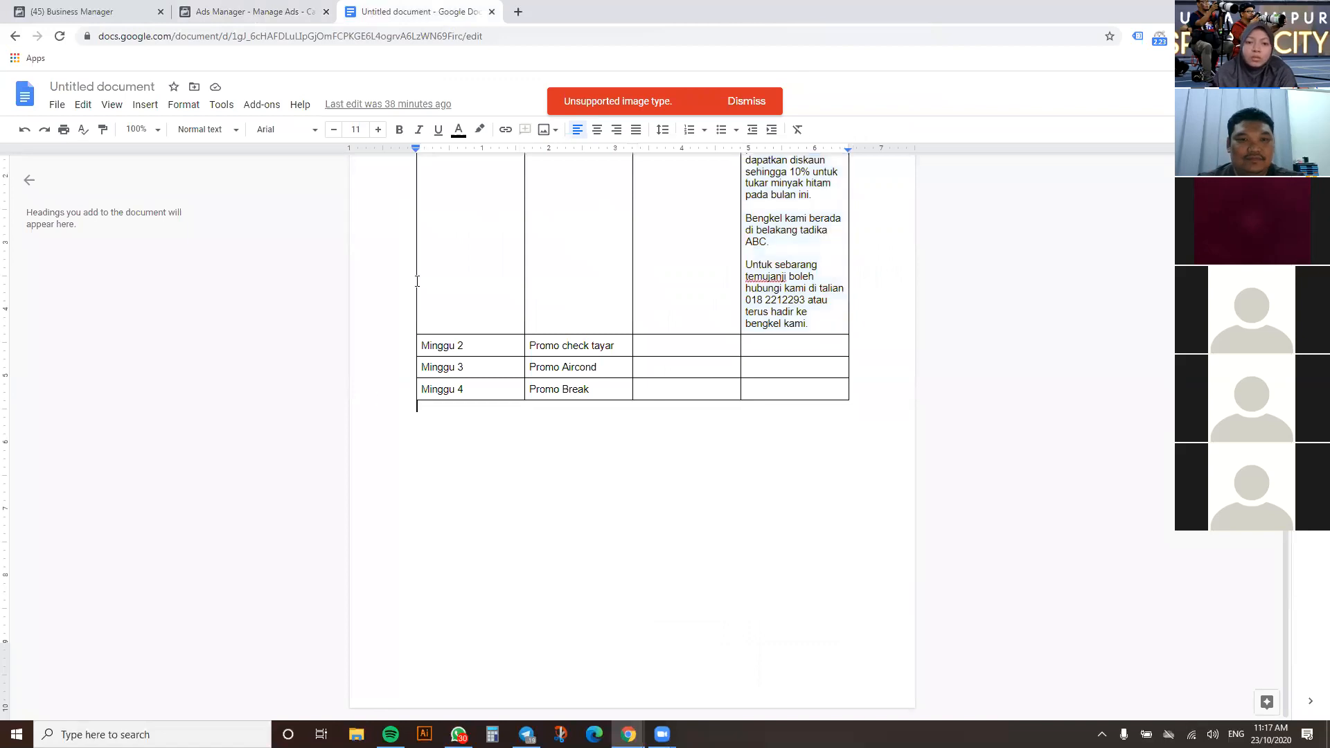
{"action": "key", "text": "Return"}
{"action": "type", "text": "#fbabsdigital"}
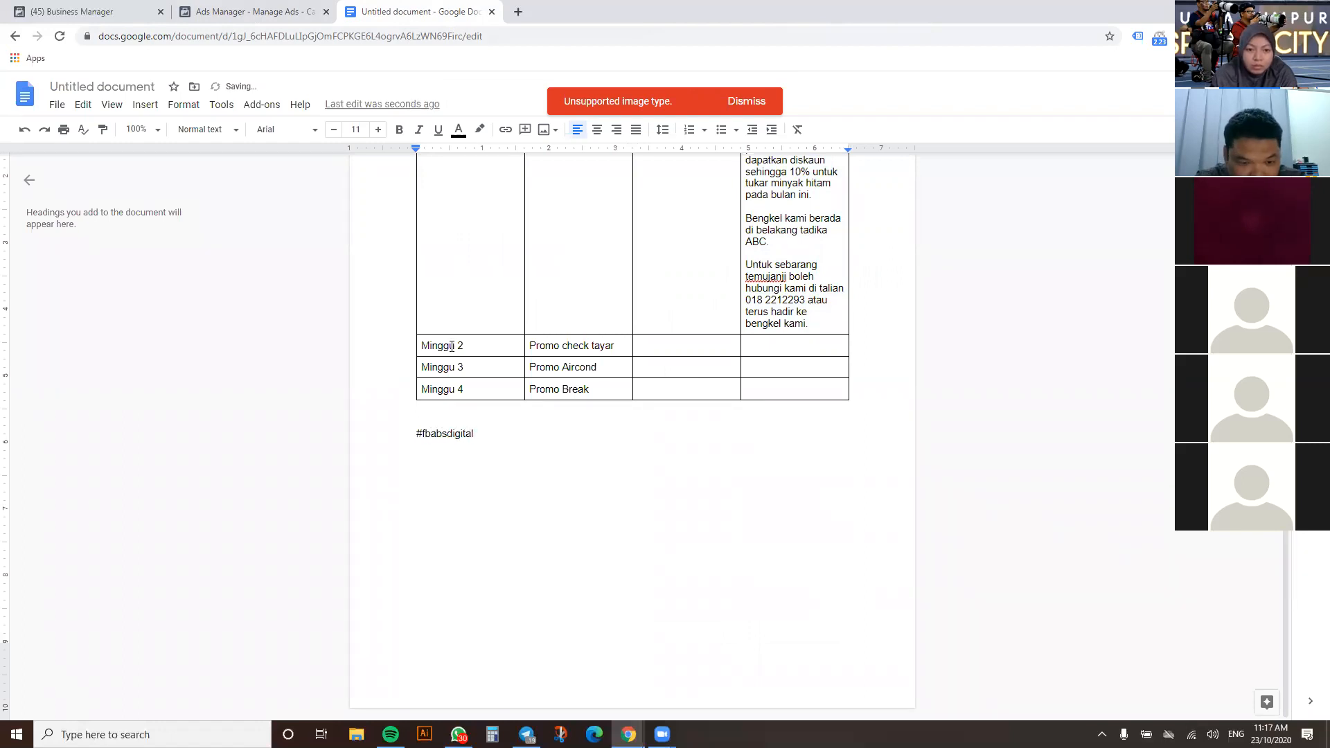
{"action": "type", "text": "zoom"}
Enlarge the "fbabsdigitalzoom" text after the hash sign to font size 25
{"action": "double_click", "coordinate": [468, 431]}
{"action": "left_click_drag", "start_coordinate": [502, 440], "coordinate": [423, 434]}
{"action": "left_click", "coordinate": [375, 130]}
{"action": "left_click", "coordinate": [375, 130]}
{"action": "left_click", "coordinate": [375, 130]}
{"action": "left_click", "coordinate": [374, 130]}
{"action": "left_click", "coordinate": [375, 130]}
{"action": "left_click", "coordinate": [375, 130]}
{"action": "left_click", "coordinate": [375, 130]}
{"action": "left_click", "coordinate": [377, 130]}
{"action": "left_click", "coordinate": [377, 130]}
{"action": "left_click", "coordinate": [377, 130]}
{"action": "left_click", "coordinate": [376, 130]}
{"action": "left_click", "coordinate": [377, 130]}
{"action": "left_click", "coordinate": [377, 131]}
{"action": "left_click", "coordinate": [377, 130]}
{"action": "left_click", "coordinate": [518, 534]}
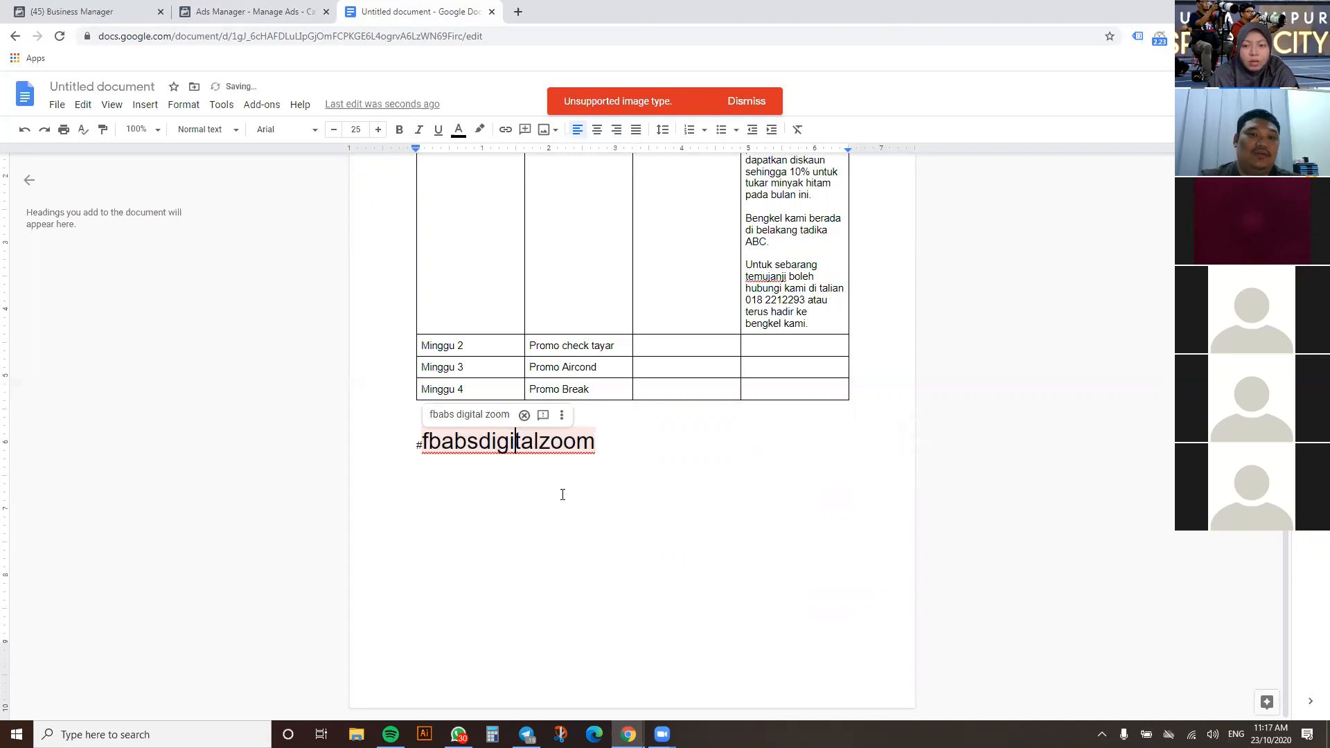
{"action": "left_click", "coordinate": [593, 447]}
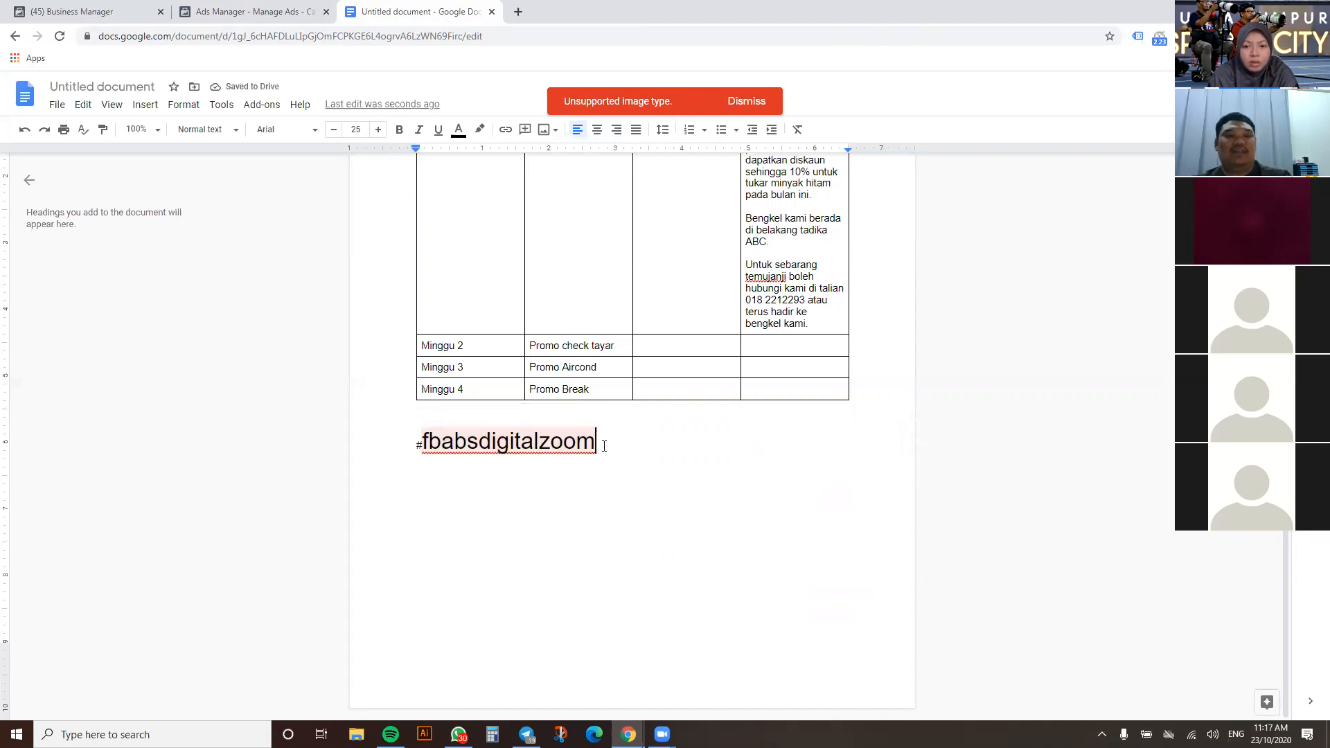